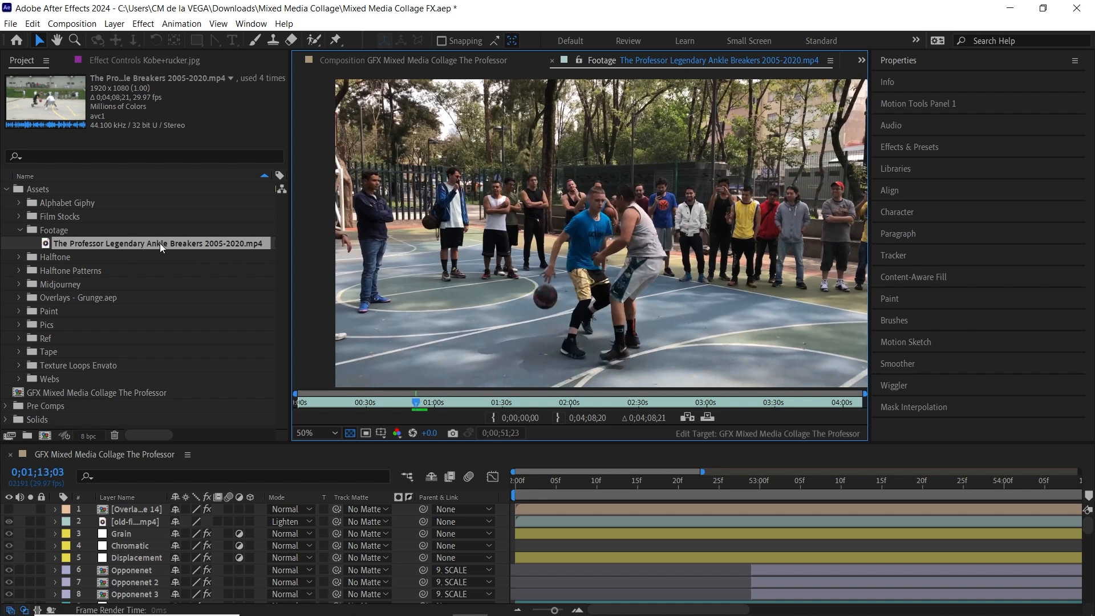
- Create a composition from The Professor Legendary Ankle Breakers 2005-2020.mp4 and start its work area at 0;00;52;00
{"action": "left_click_drag", "start_coordinate": [162, 244], "coordinate": [46, 436]}
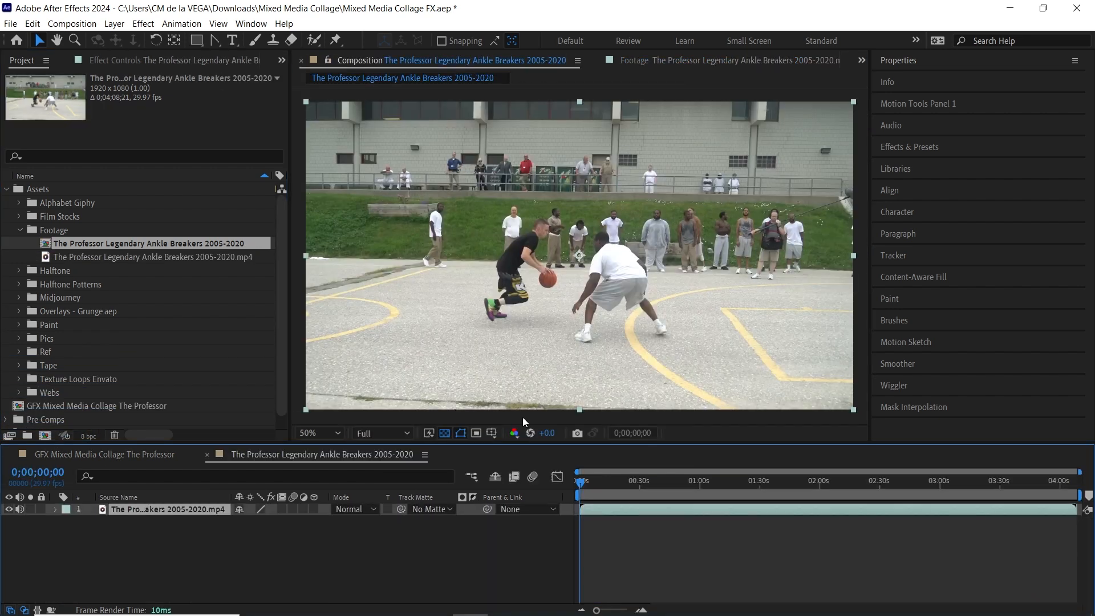
{"action": "left_click", "coordinate": [41, 473]}
{"action": "left_click_drag", "start_coordinate": [37, 472], "coordinate": [48, 469]}
{"action": "type", "text": "52"}
{"action": "key", "text": "Return"}
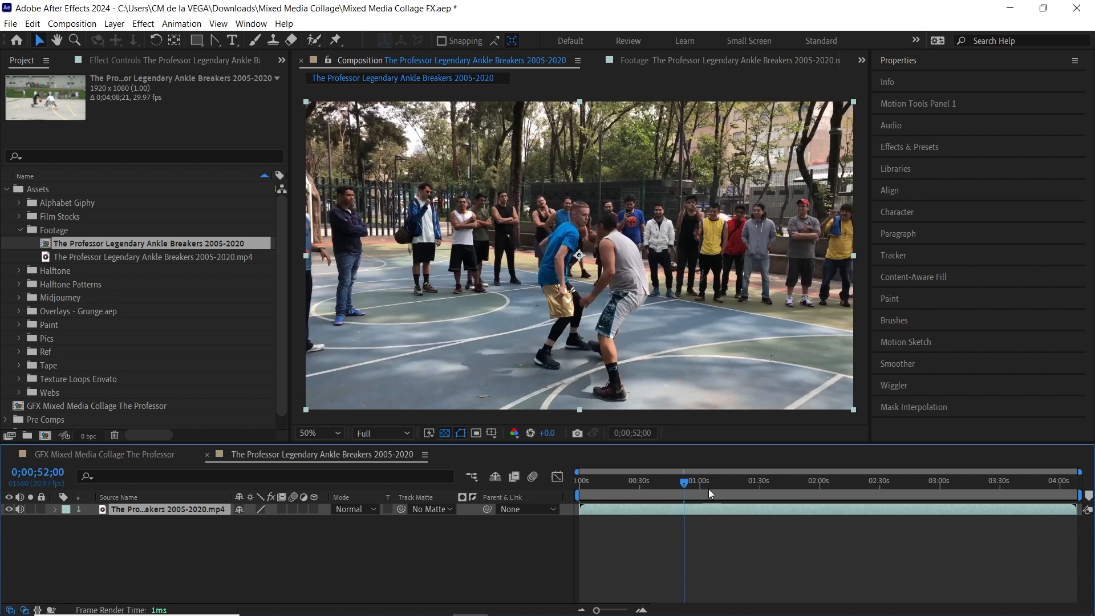
{"action": "key", "text": "b"}
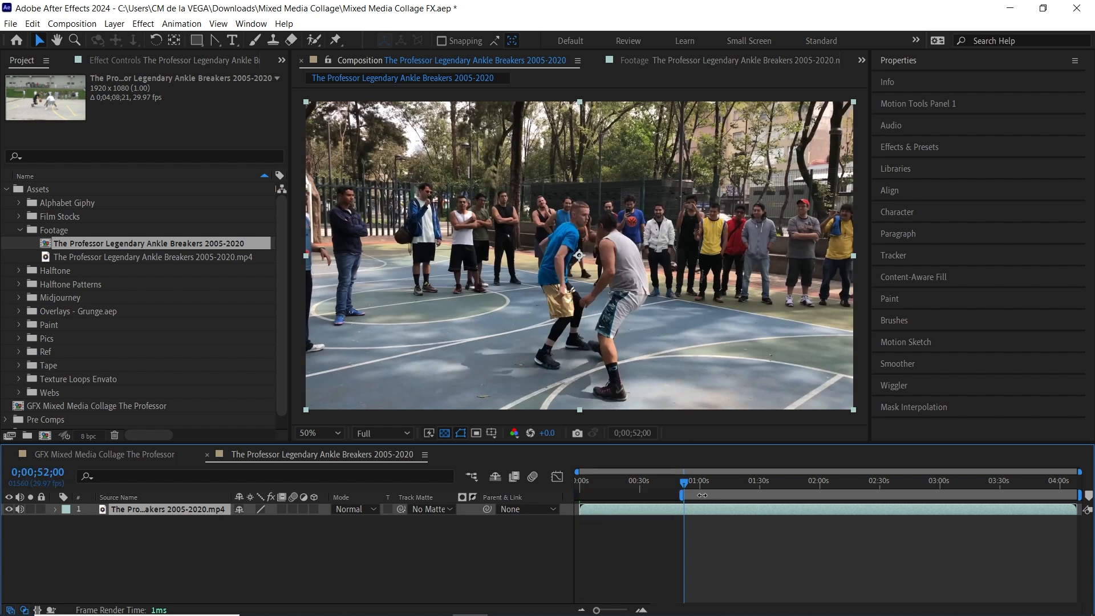
- End the work area at 0;00;57;00 and trim the composition to the work area
{"action": "left_click", "coordinate": [47, 472]}
{"action": "left_click", "coordinate": [47, 472]}
{"action": "key", "text": "BackSpace"}
{"action": "type", "text": "7"}
{"action": "key", "text": "Return"}
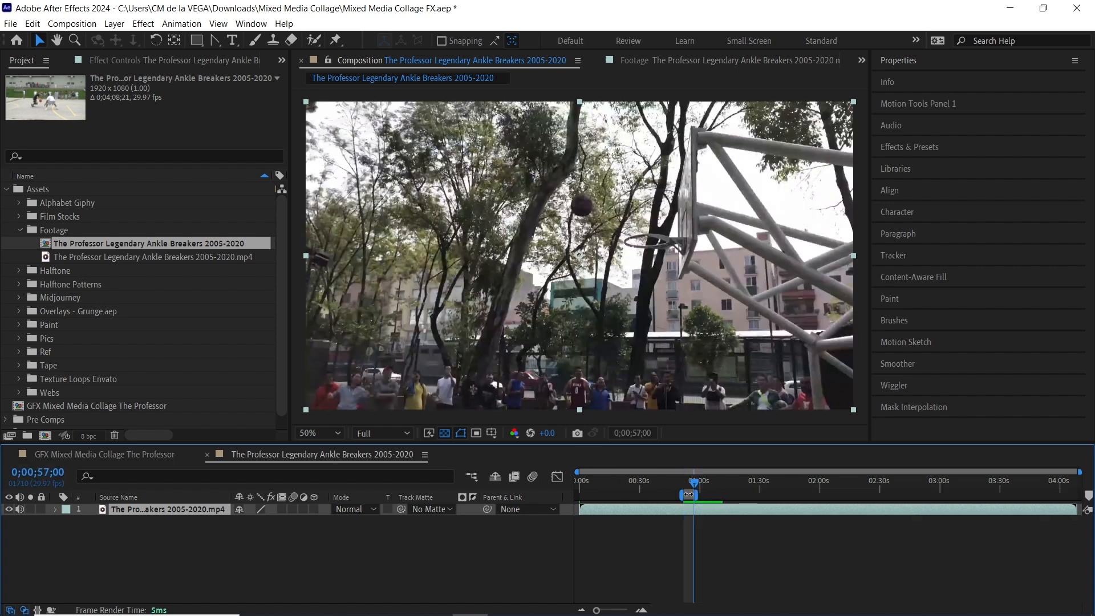
{"action": "right_click", "coordinate": [689, 493]}
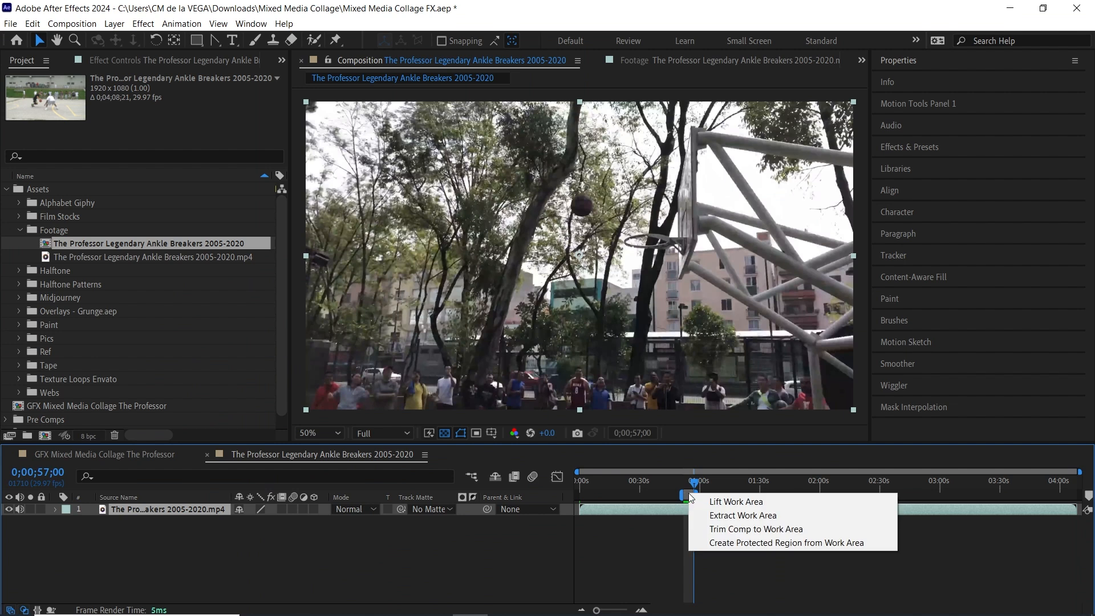
{"action": "left_click", "coordinate": [740, 531]}
- Play the trimmed composition from its start and mute the footage layer's audio
{"action": "left_click", "coordinate": [579, 482]}
{"action": "key", "text": "space"}
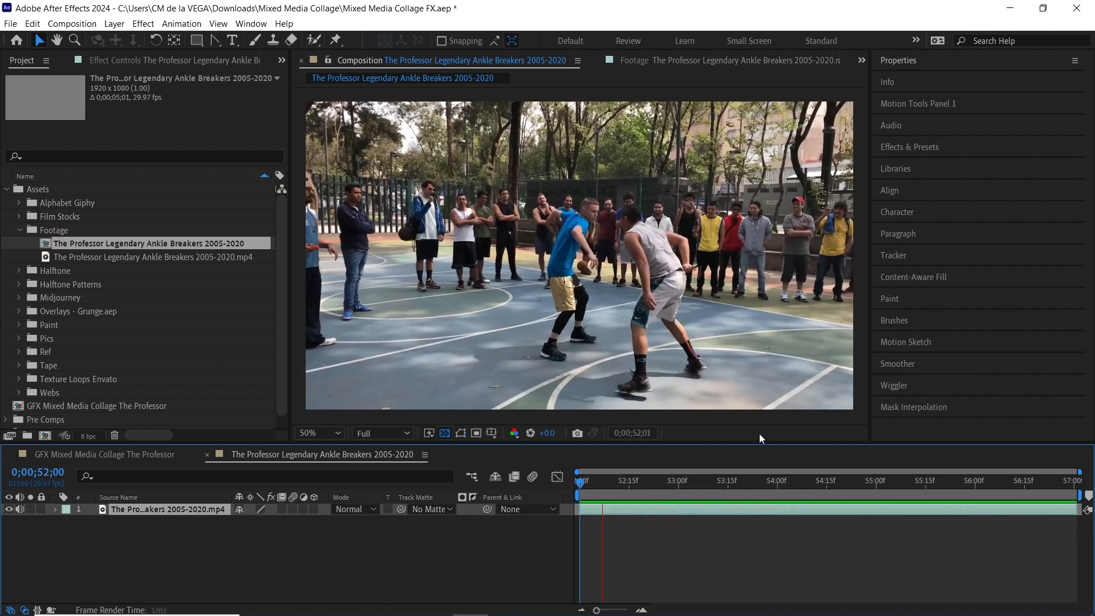
{"action": "left_click", "coordinate": [20, 509]}
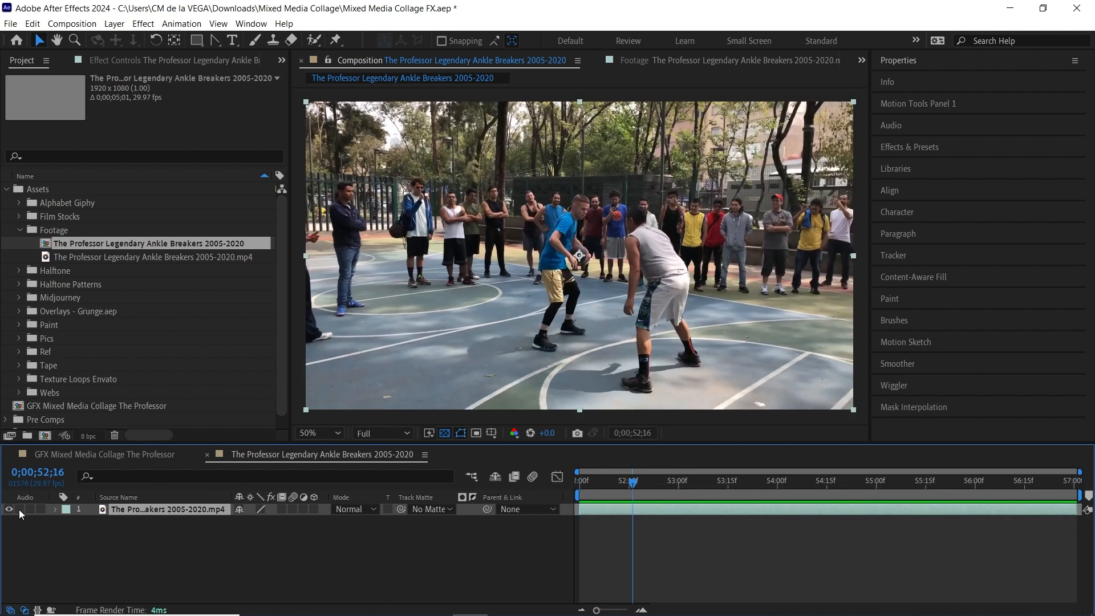
- Play back the muted clip to review the trimmed section
{"action": "key", "text": "space"}
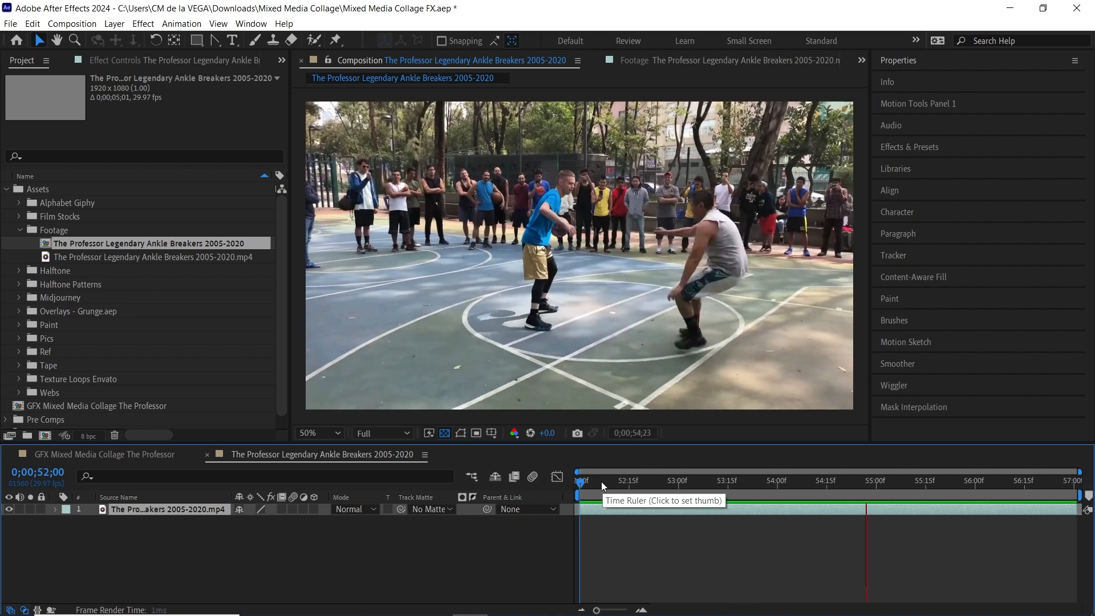
{"action": "key", "text": "space"}
{"action": "left_click", "coordinate": [755, 485]}
{"action": "key", "text": "space"}
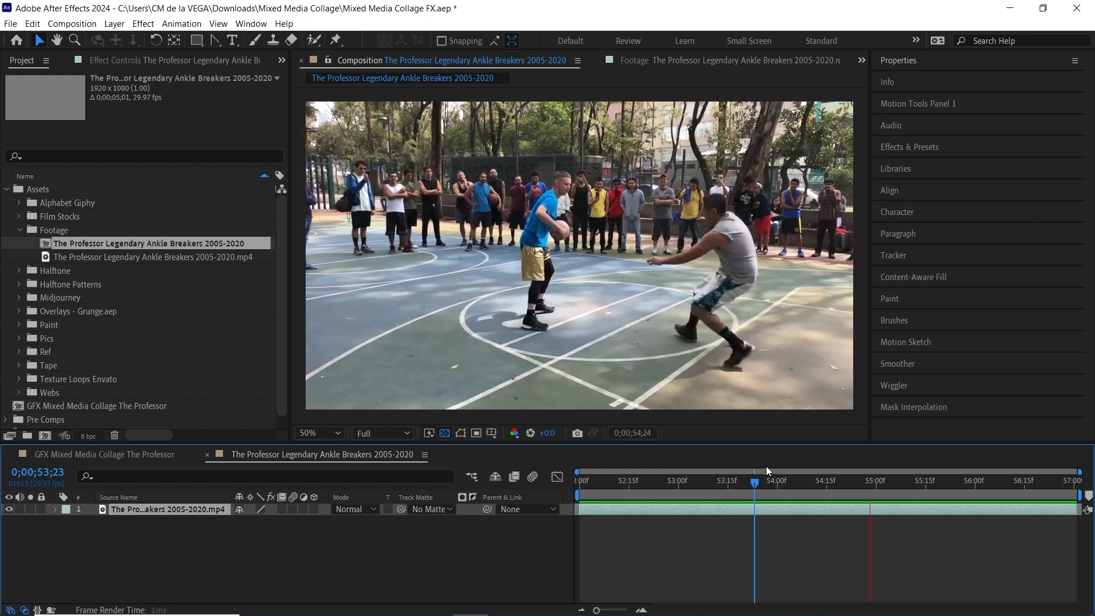
{"action": "left_click", "coordinate": [800, 404]}
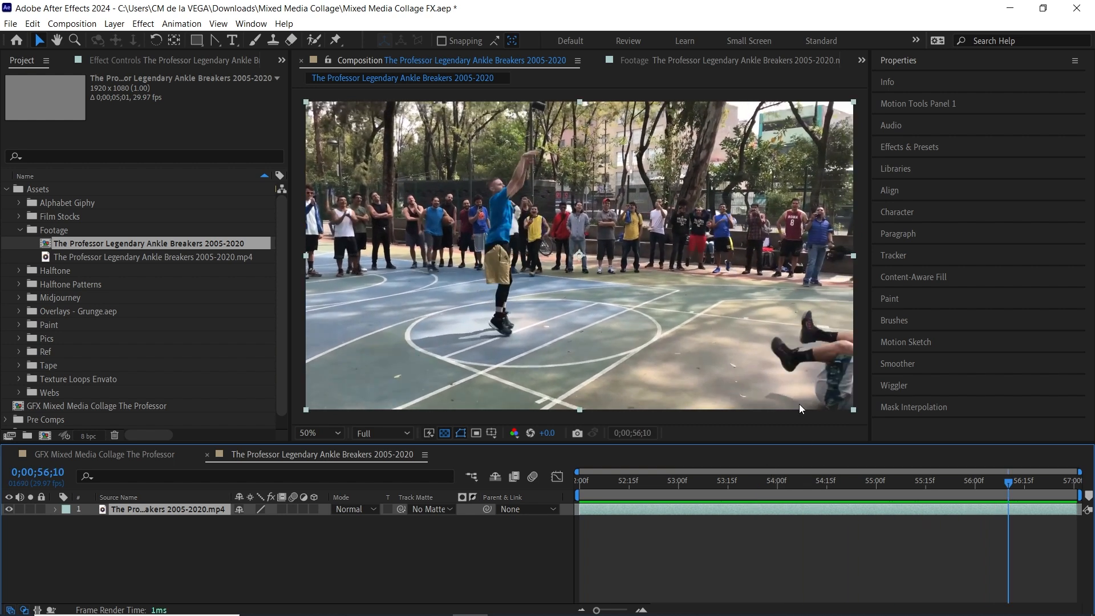
- Set the composition's start timecode to 0;00;00;00 in its settings
{"action": "key", "text": "ctrl+k"}
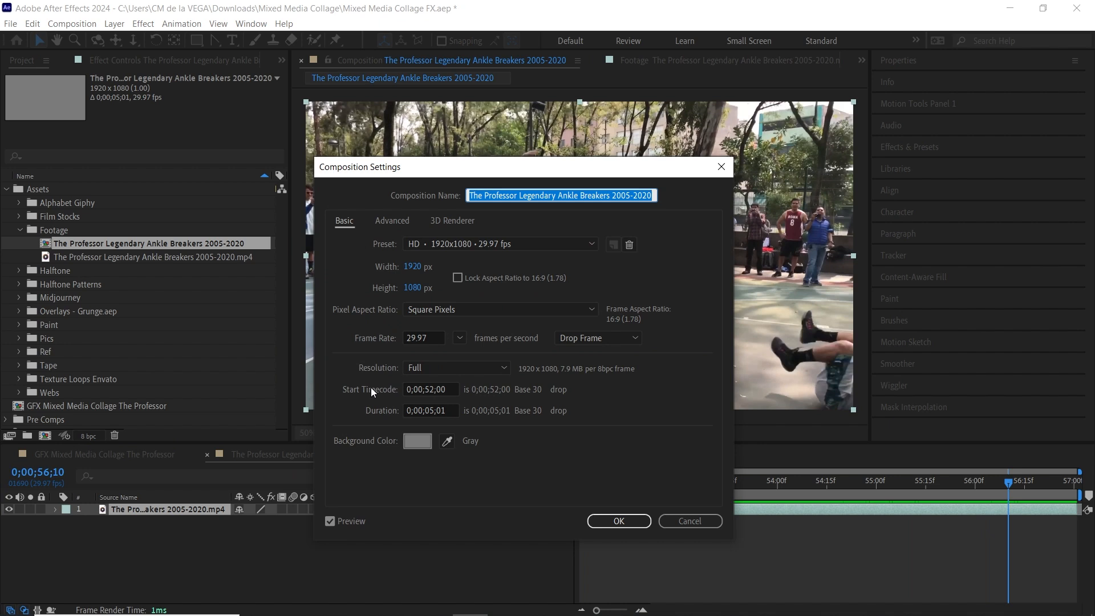
{"action": "left_click", "coordinate": [432, 388]}
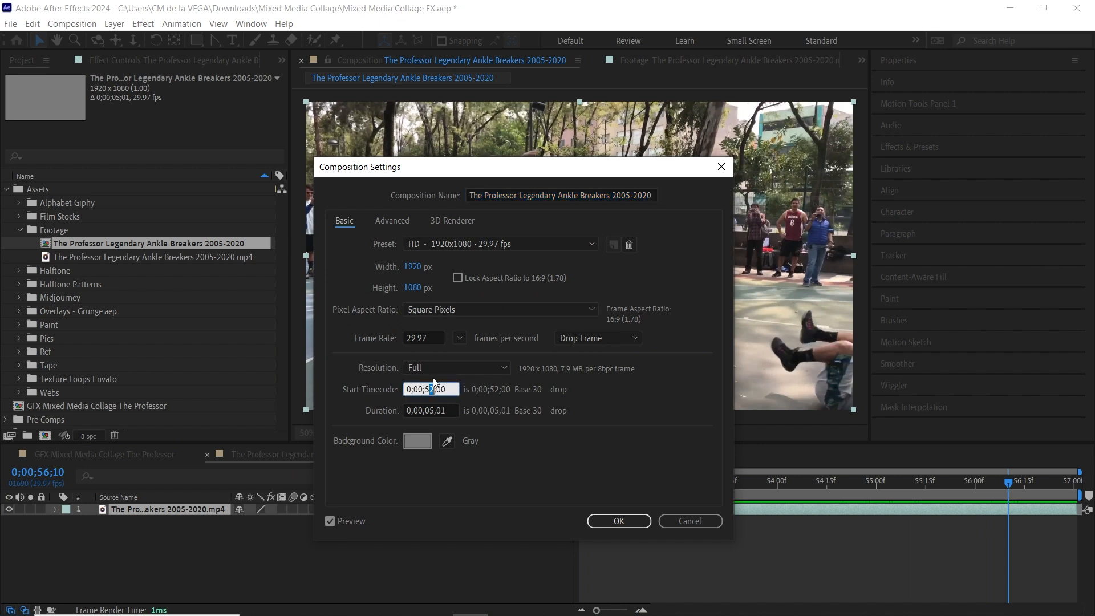
{"action": "key", "text": "BackSpace"}
{"action": "type", "text": "00"}
{"action": "left_click", "coordinate": [622, 521]}
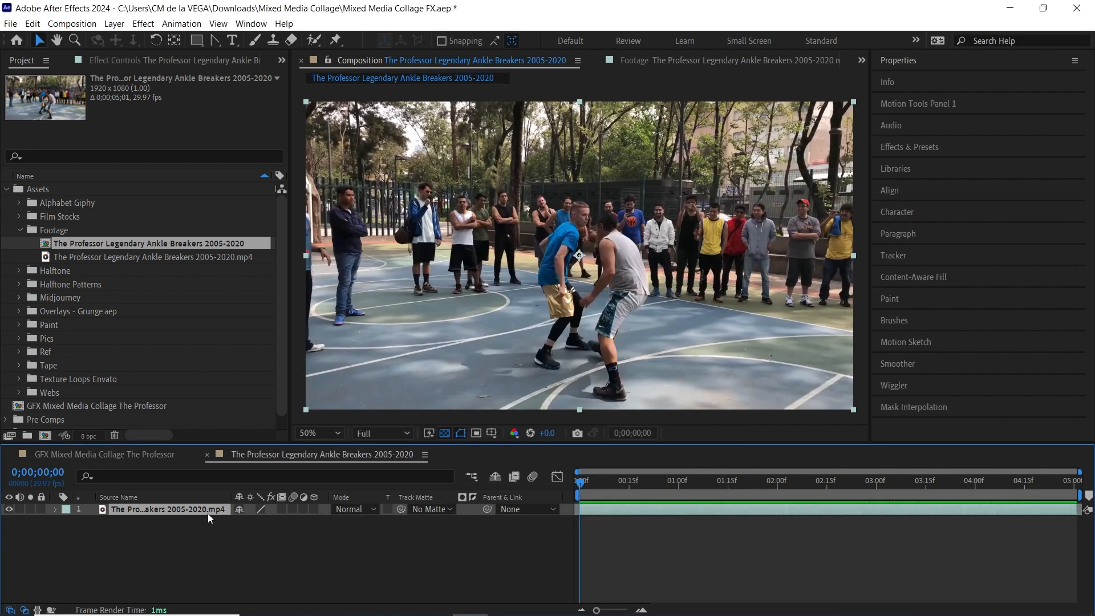
- Apply the Posterize Time effect to the footage layer with a frame rate of 12
{"action": "key", "text": "ctrl+space"}
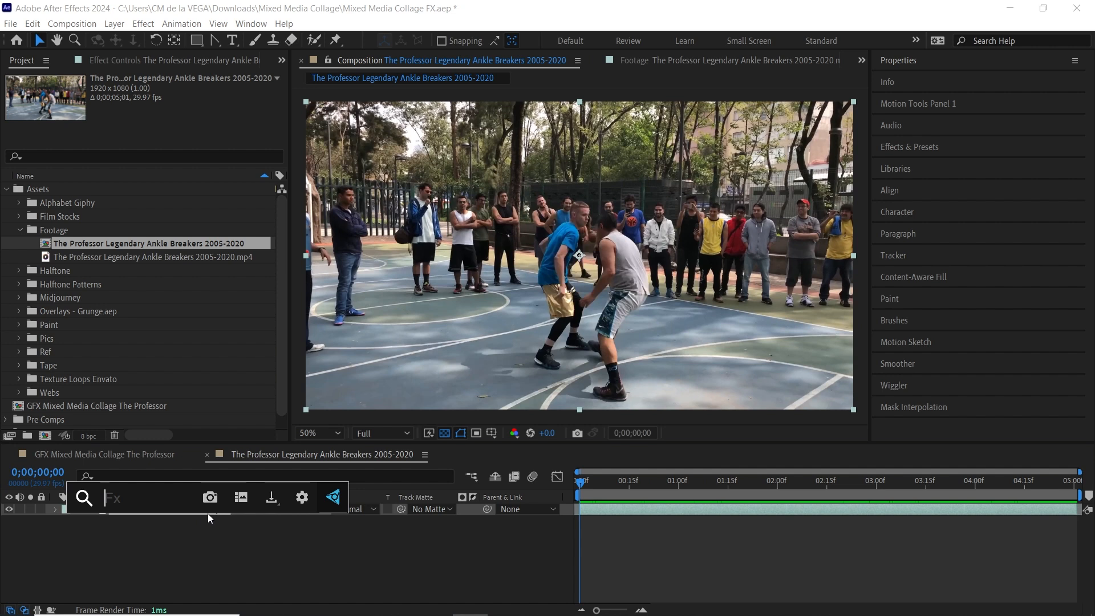
{"action": "type", "text": "poster"}
{"action": "key", "text": "Down"}
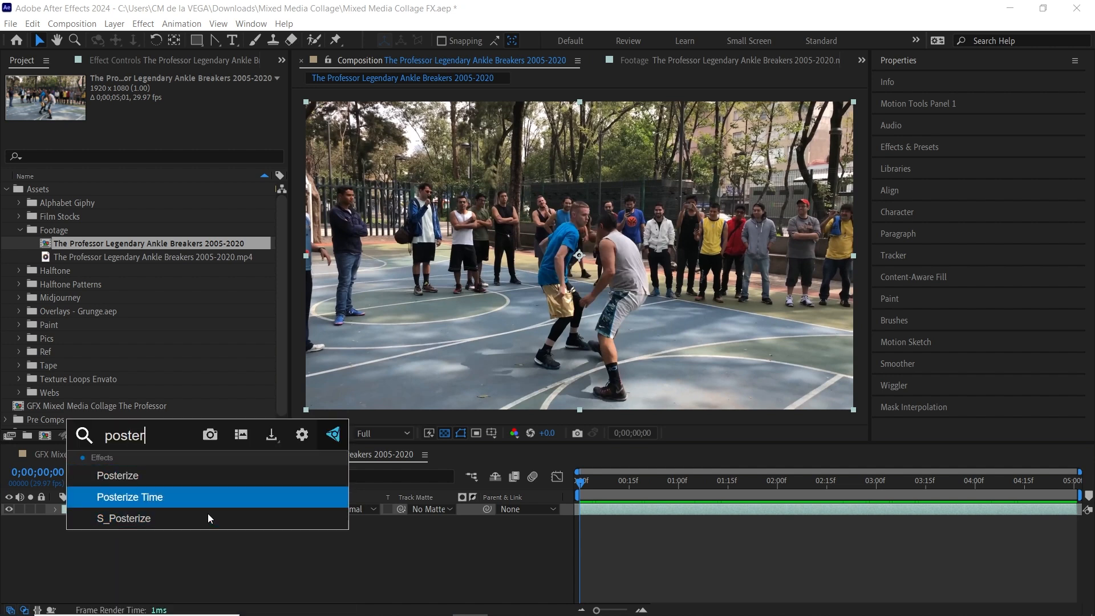
{"action": "key", "text": "Return"}
{"action": "left_click", "coordinate": [163, 102]}
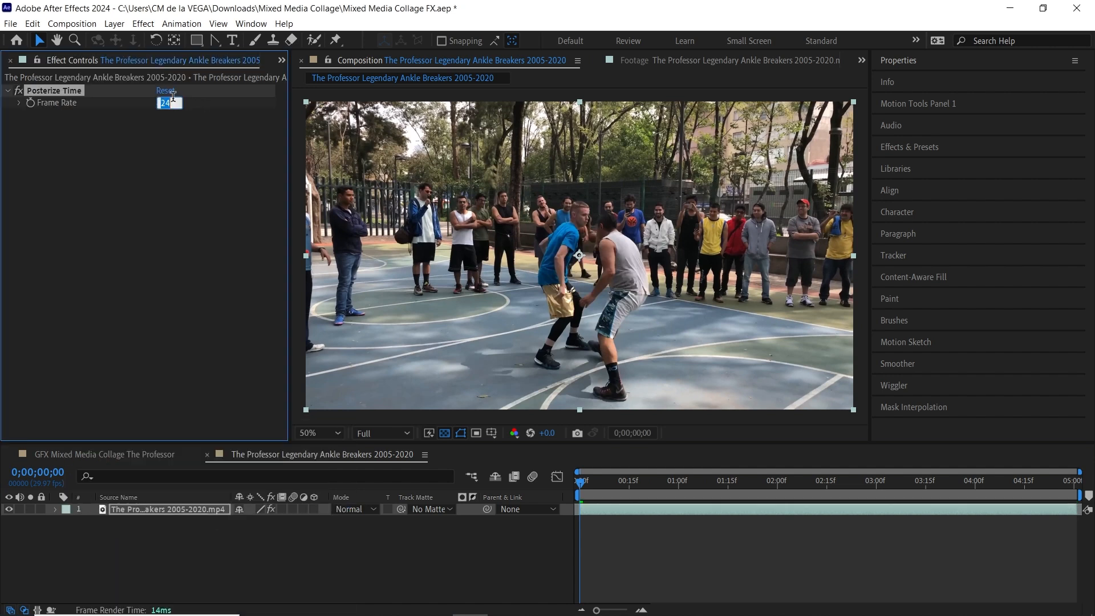
{"action": "type", "text": "12"}
{"action": "key", "text": "Return"}
- Play the clip to check the choppy motion from Posterize Time
{"action": "key", "text": "space"}
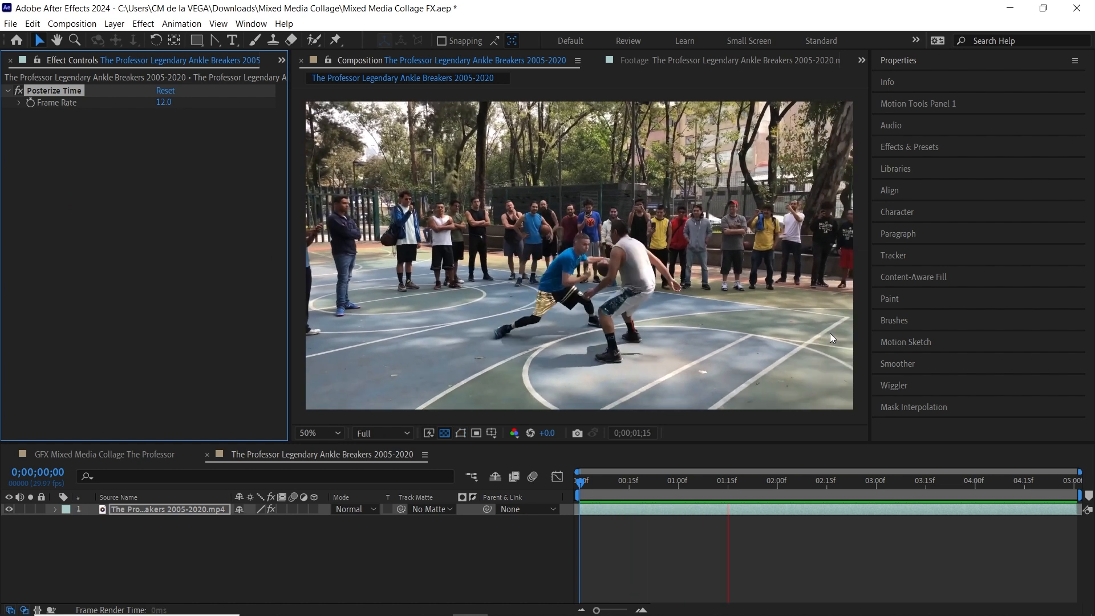
{"action": "key", "text": "space"}
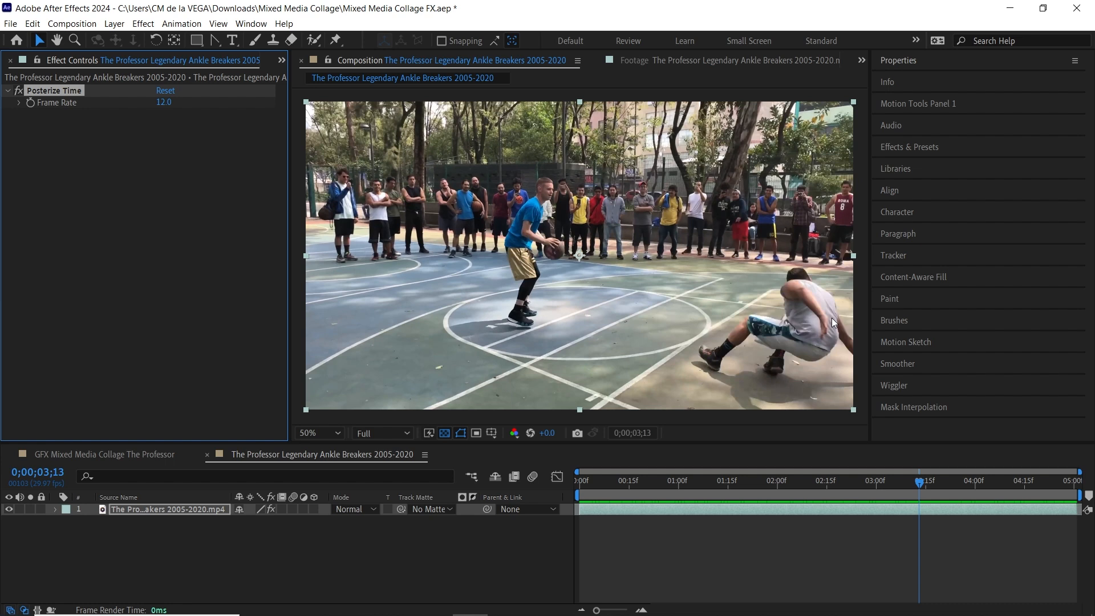
{"action": "left_click", "coordinate": [581, 485]}
{"action": "key", "text": "space"}
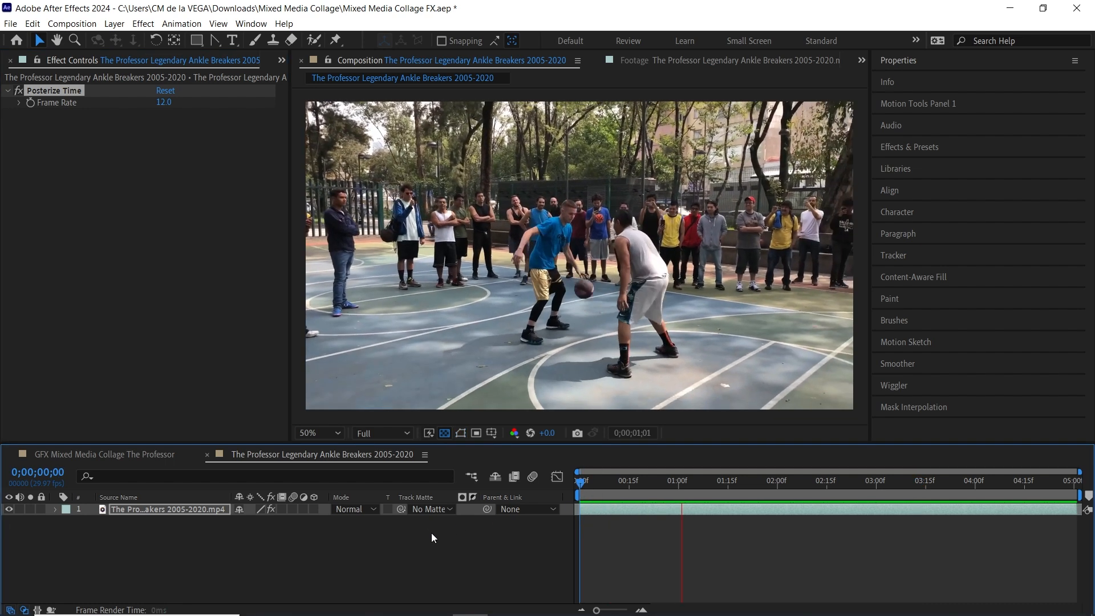
{"action": "key", "text": "space"}
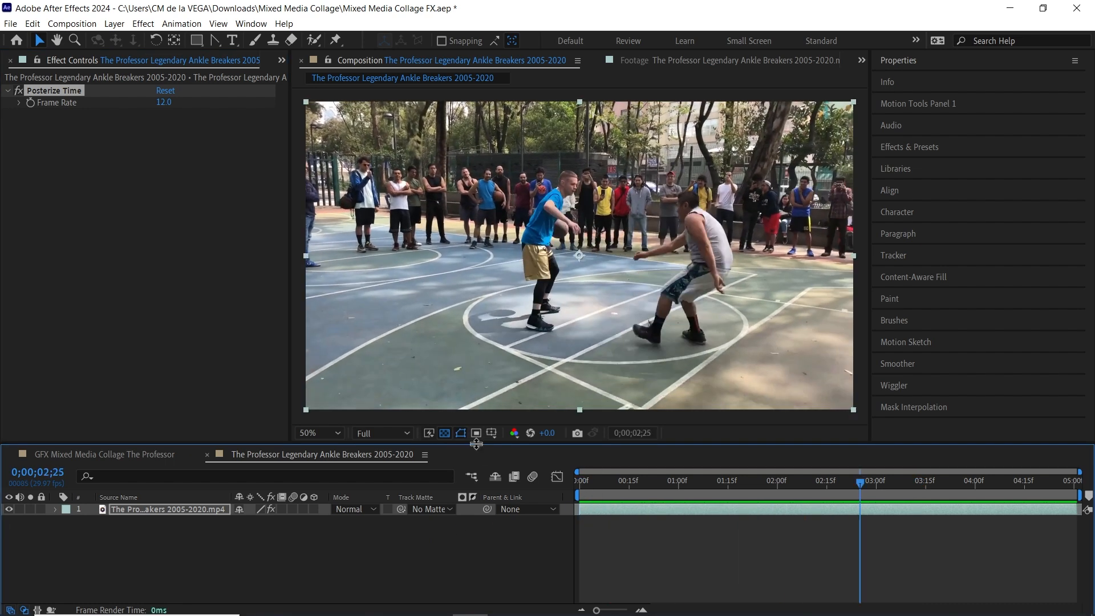
- Rename the trimmed footage composition in the project as Clip Professor
{"action": "left_click", "coordinate": [282, 60]}
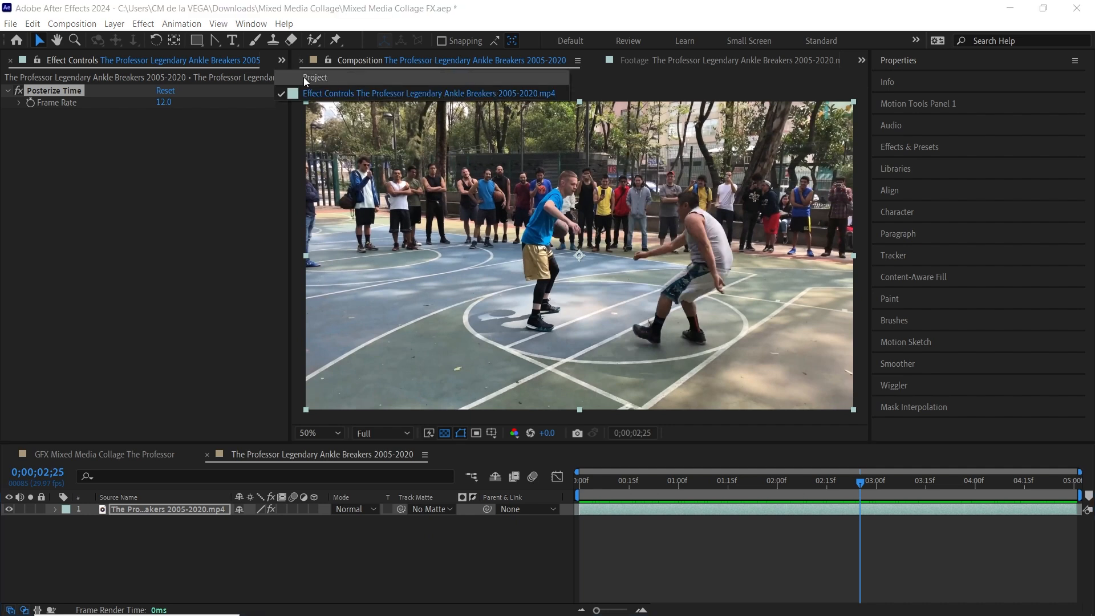
{"action": "left_click", "coordinate": [330, 77]}
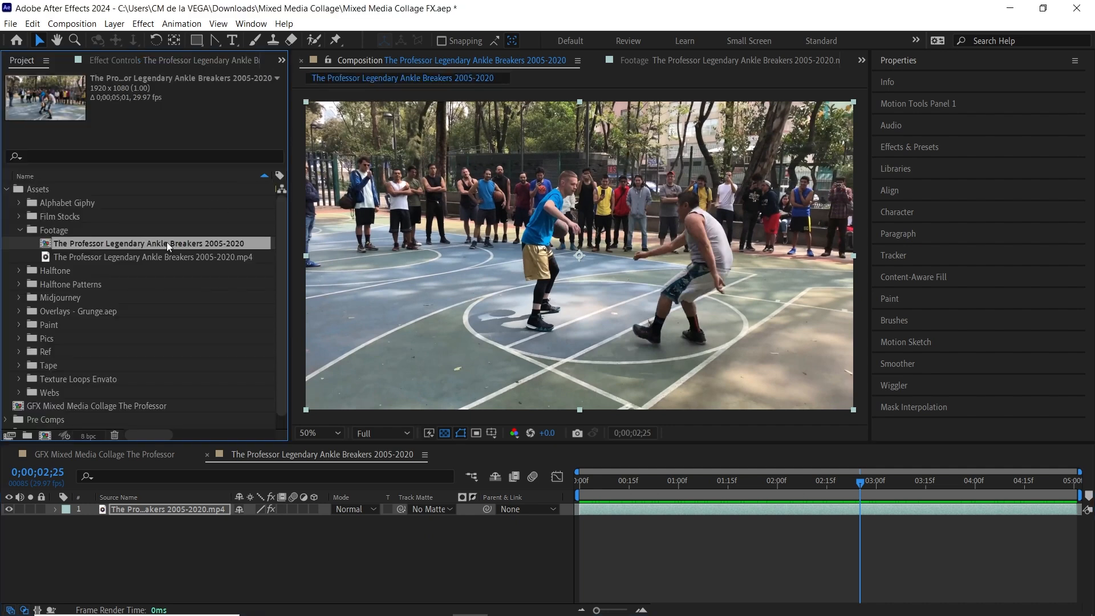
{"action": "key", "text": "Return"}
{"action": "type", "text": "Clip Professo"}
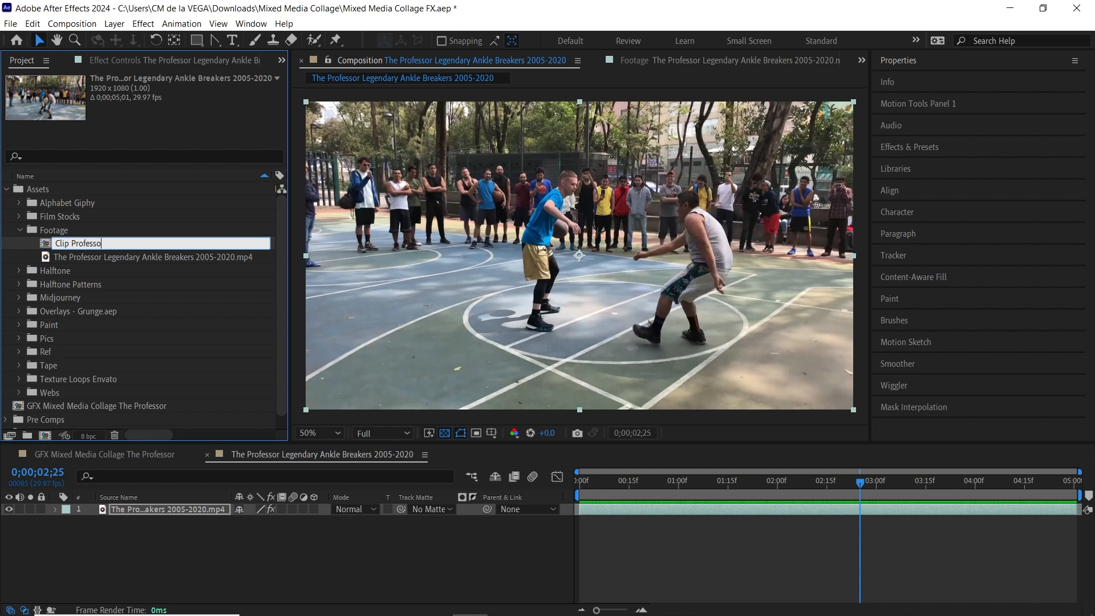
{"action": "type", "text": "r"}
{"action": "key", "text": "Return"}
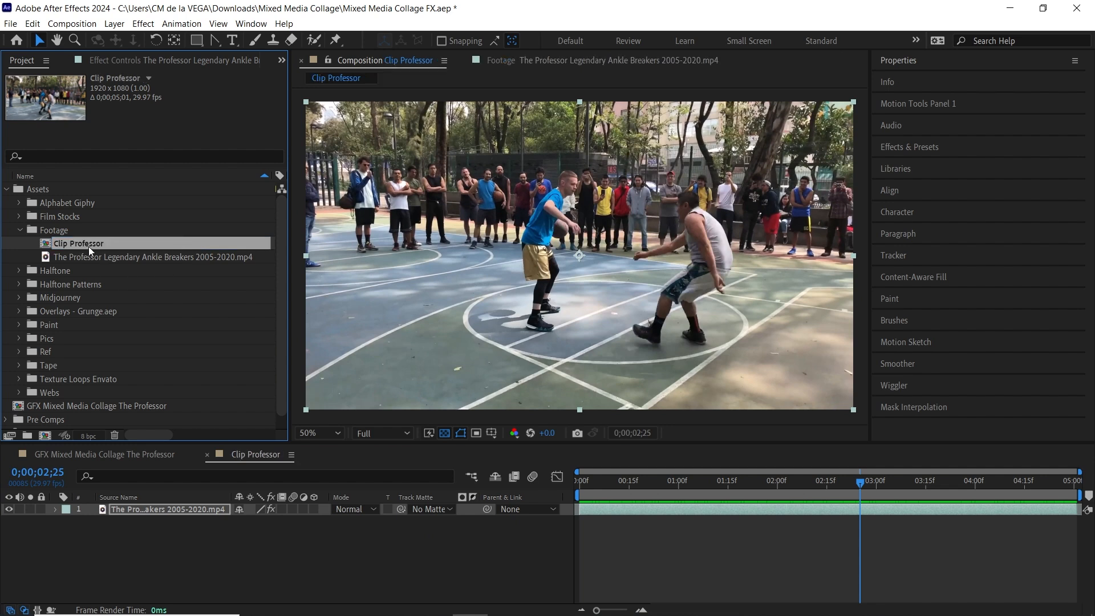
- Nest Clip Professor in a new composition and mute the nested layer's audio
{"action": "left_click_drag", "start_coordinate": [90, 244], "coordinate": [46, 433]}
{"action": "left_click", "coordinate": [115, 256]}
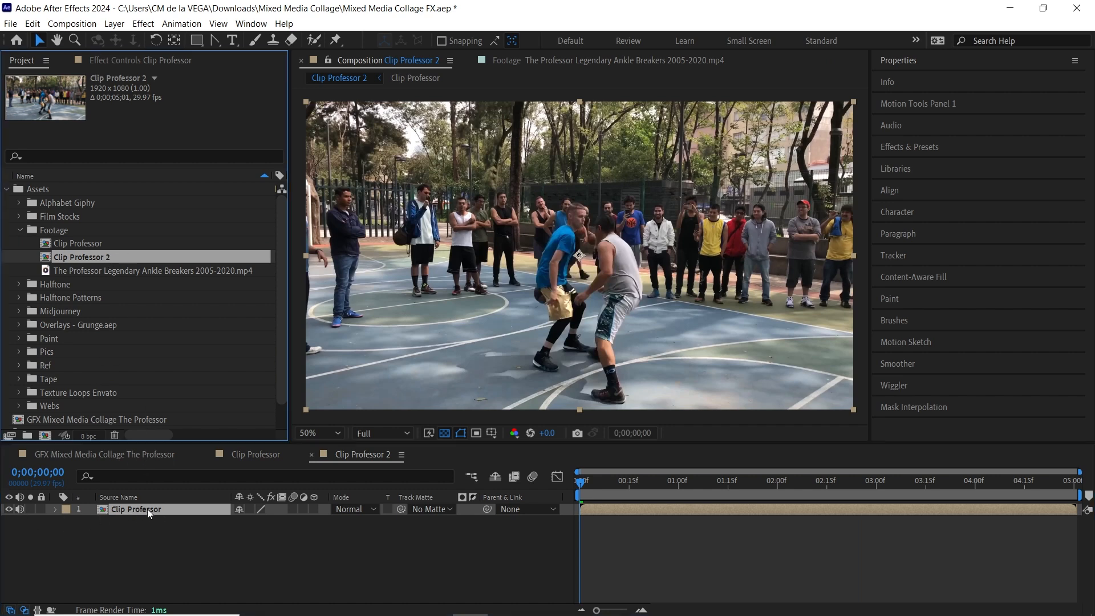
{"action": "left_click", "coordinate": [22, 508]}
- Rename the new composition GFX Mixed Media and move it out of the Footage folder to the project's root level
{"action": "left_click", "coordinate": [105, 258]}
{"action": "key", "text": "Return"}
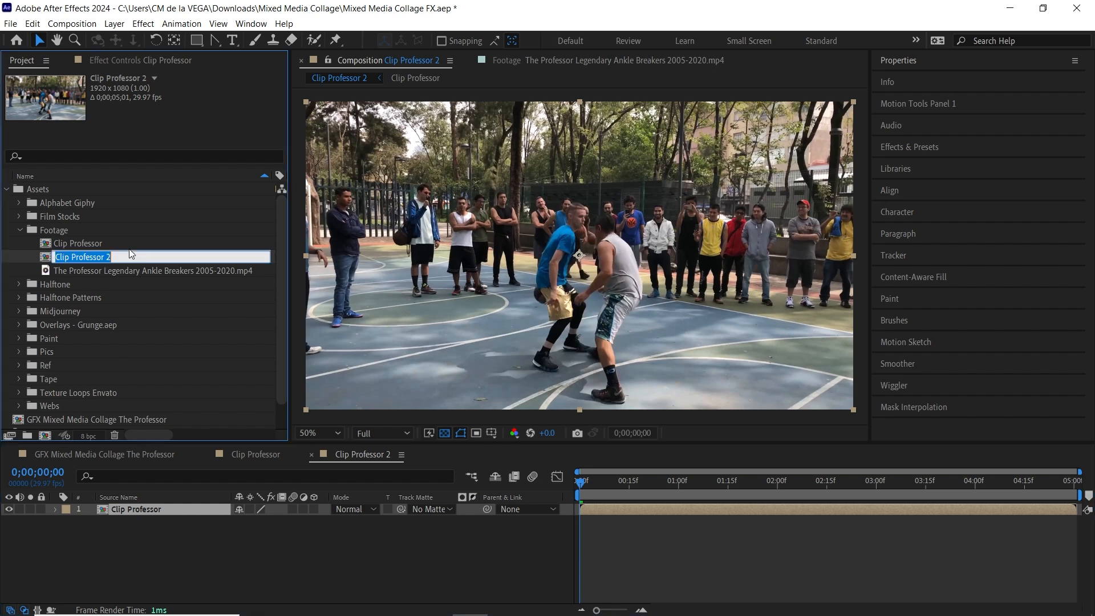
{"action": "type", "text": "GFX Mixed Media"}
{"action": "key", "text": "Return"}
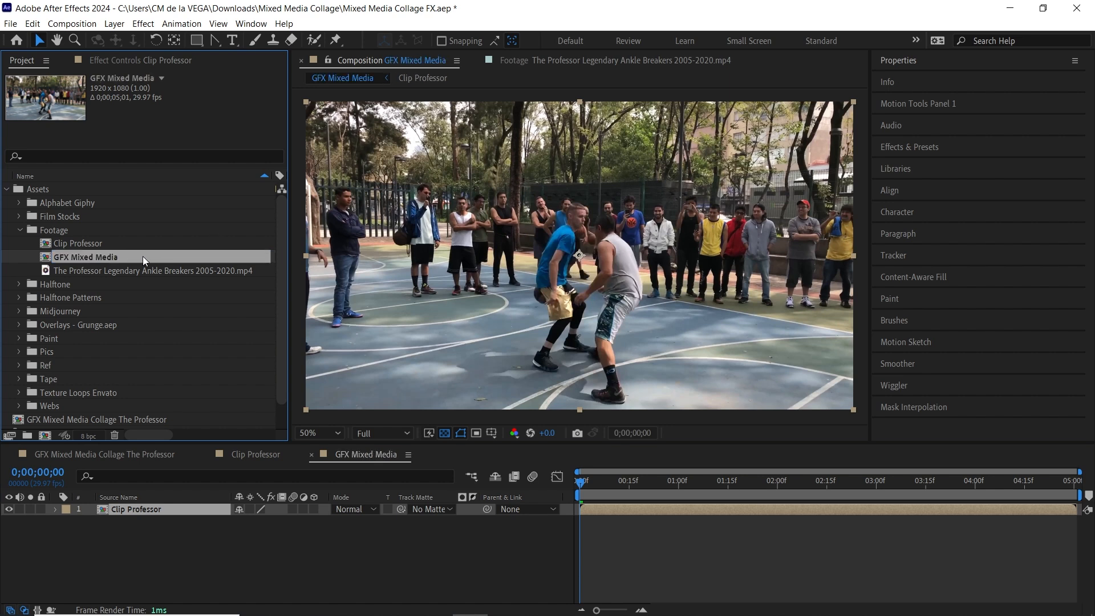
{"action": "key", "text": "grave"}
{"action": "left_click_drag", "start_coordinate": [112, 256], "coordinate": [129, 403]}
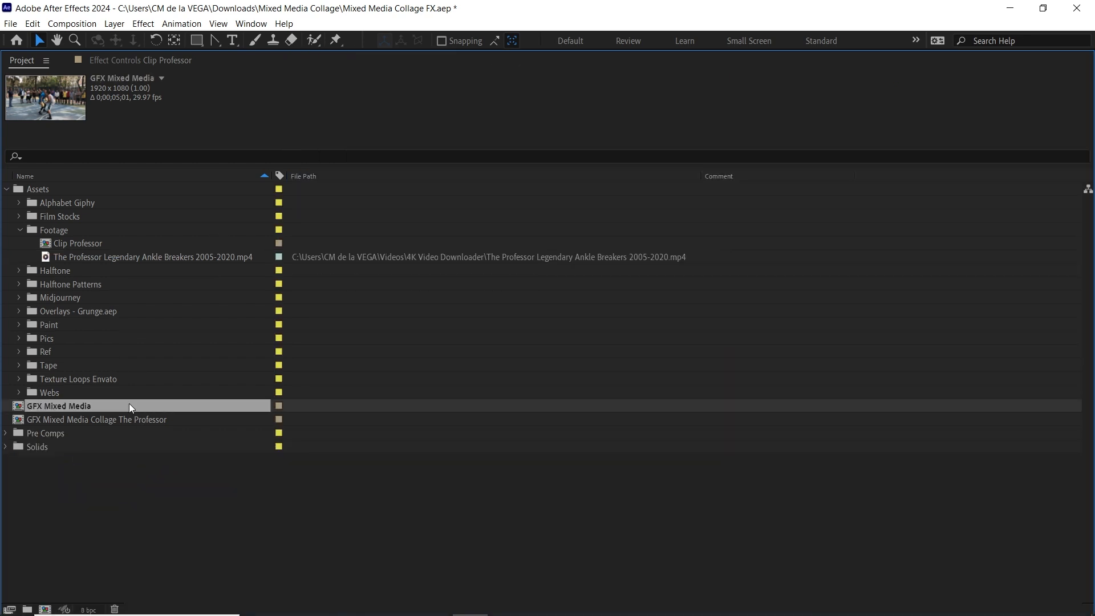
{"action": "key", "text": "grave"}
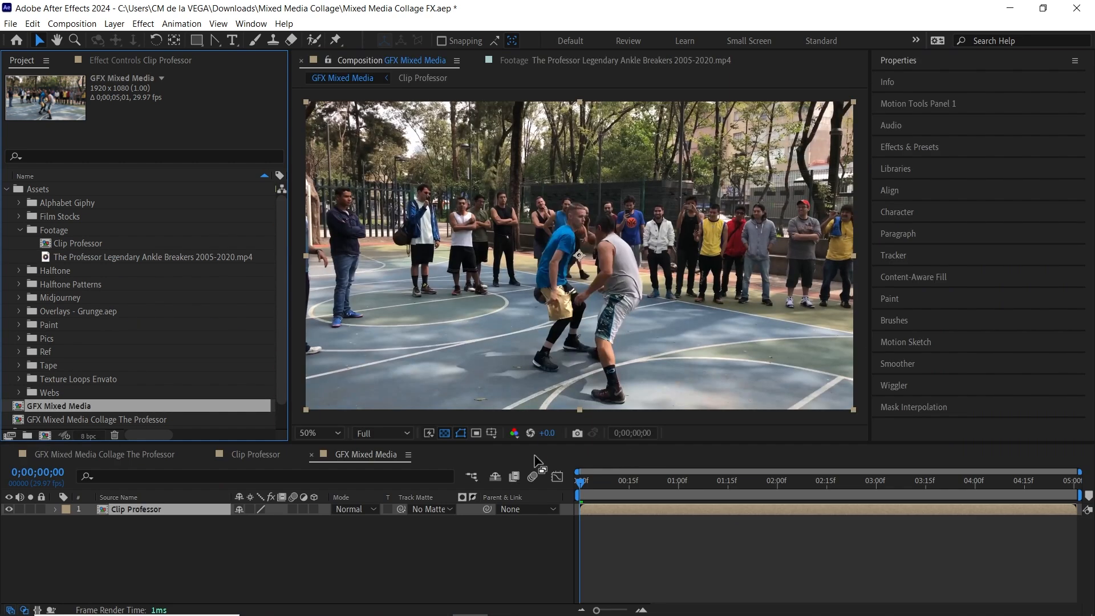
- Start a Pen tool mask on the Clip Professor layer, tracing from the blue-shirted player's head down his back to the knee
{"action": "left_click", "coordinate": [163, 509]}
{"action": "left_click_drag", "start_coordinate": [590, 481], "coordinate": [393, 478]}
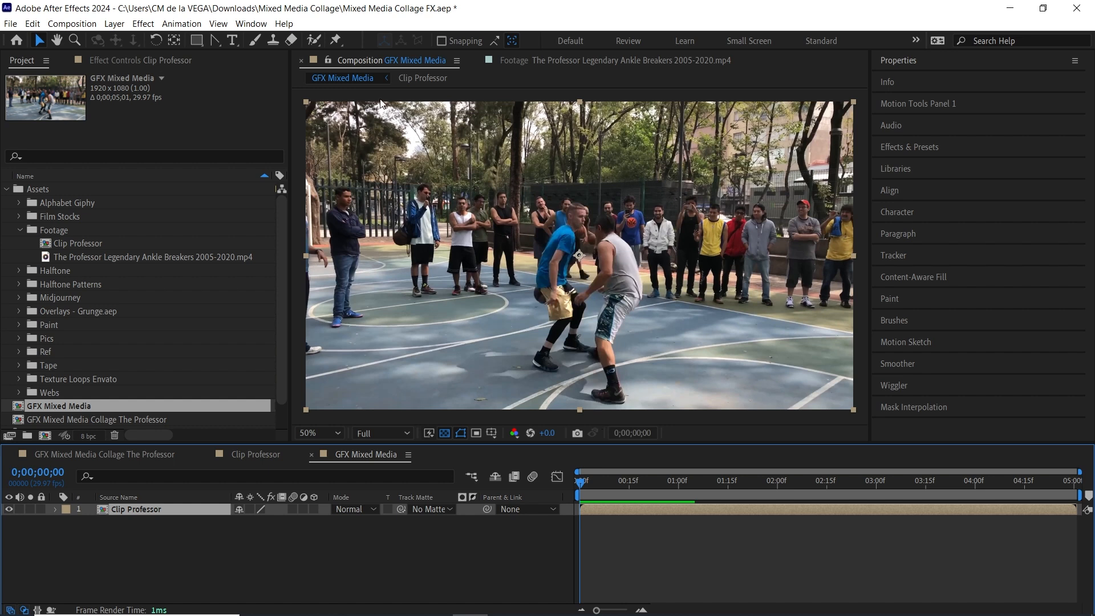
{"action": "left_click", "coordinate": [217, 43]}
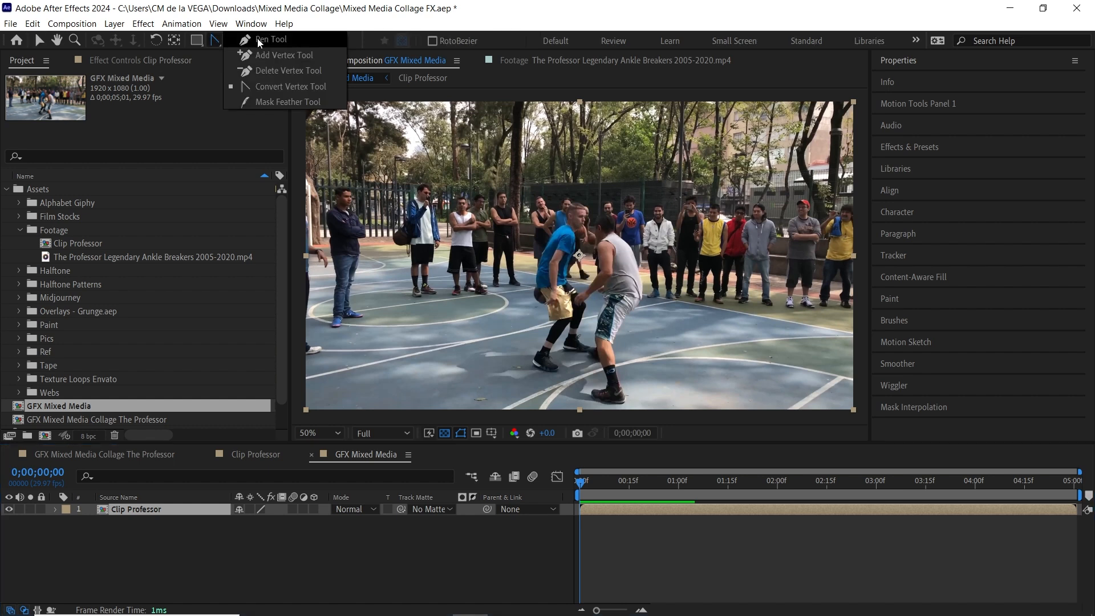
{"action": "left_click", "coordinate": [260, 41]}
{"action": "key", "text": "/"}
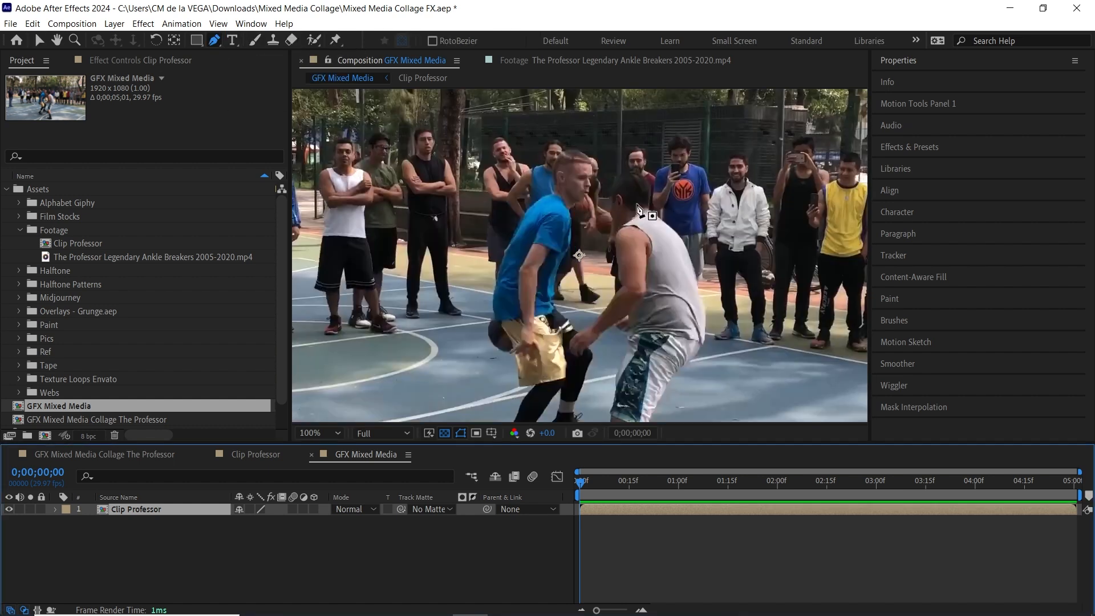
{"action": "key", "text": "grave"}
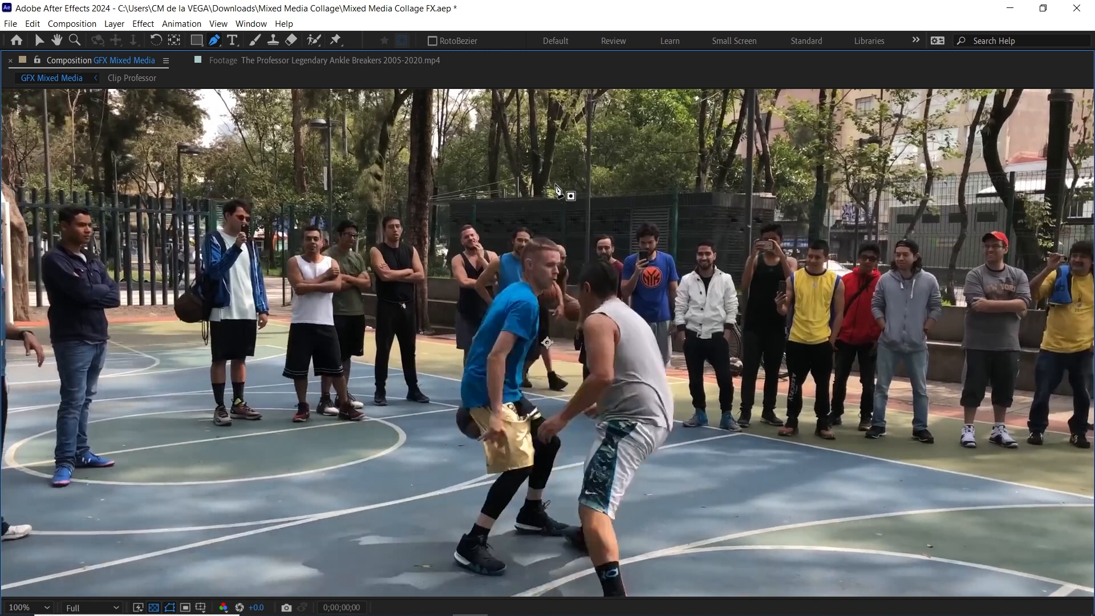
{"action": "left_click", "coordinate": [513, 240]}
{"action": "left_click", "coordinate": [505, 261]}
{"action": "left_click", "coordinate": [509, 277]}
{"action": "left_click", "coordinate": [464, 318]}
{"action": "key", "text": "ctrl+z"}
{"action": "left_click", "coordinate": [459, 331]}
{"action": "left_click", "coordinate": [453, 417]}
{"action": "left_click", "coordinate": [478, 475]}
- Continue the mask outline down the lower leg and around both of the blue-shirted player's shoes
{"action": "scroll", "coordinate": [439, 485], "scroll_direction": "down", "scroll_amount": 3}
{"action": "left_click", "coordinate": [434, 484]}
{"action": "left_click", "coordinate": [438, 515]}
{"action": "left_click", "coordinate": [508, 527]}
{"action": "left_click", "coordinate": [522, 506]}
{"action": "left_click", "coordinate": [497, 474]}
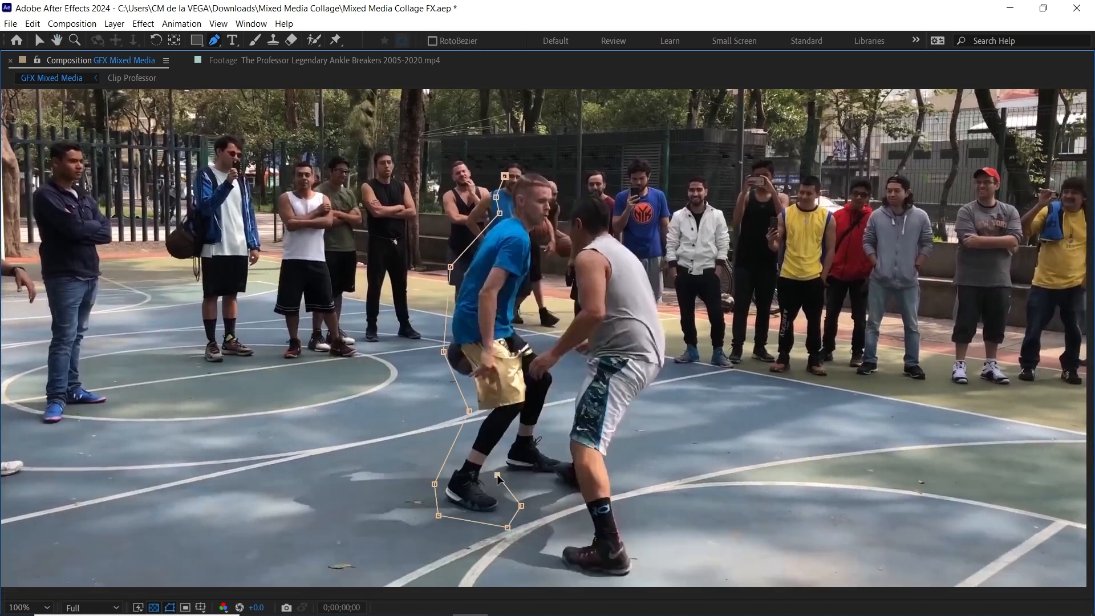
{"action": "left_click", "coordinate": [556, 485]}
{"action": "left_click", "coordinate": [576, 478]}
{"action": "left_click", "coordinate": [577, 454]}
{"action": "left_click", "coordinate": [552, 434]}
- Trace the mask up the front of the player's legs and torso, around his face, and close it at the head
{"action": "left_click", "coordinate": [568, 371]}
{"action": "left_click", "coordinate": [526, 319]}
{"action": "left_click", "coordinate": [540, 279]}
{"action": "left_click", "coordinate": [542, 239]}
{"action": "left_click", "coordinate": [564, 217]}
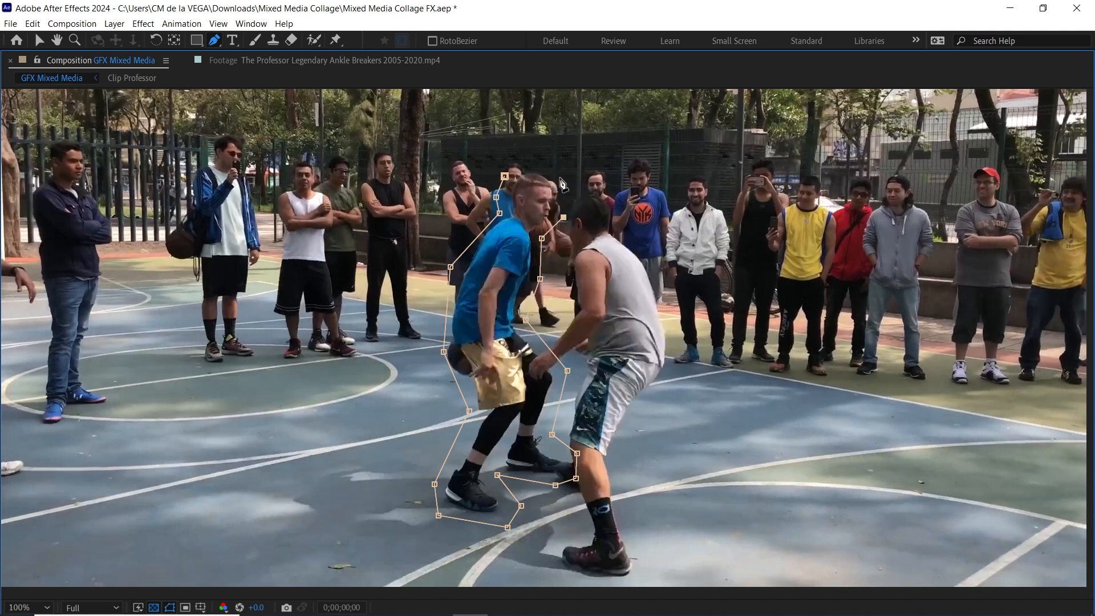
{"action": "left_click", "coordinate": [560, 176]}
{"action": "left_click", "coordinate": [535, 162]}
{"action": "left_click", "coordinate": [505, 176]}
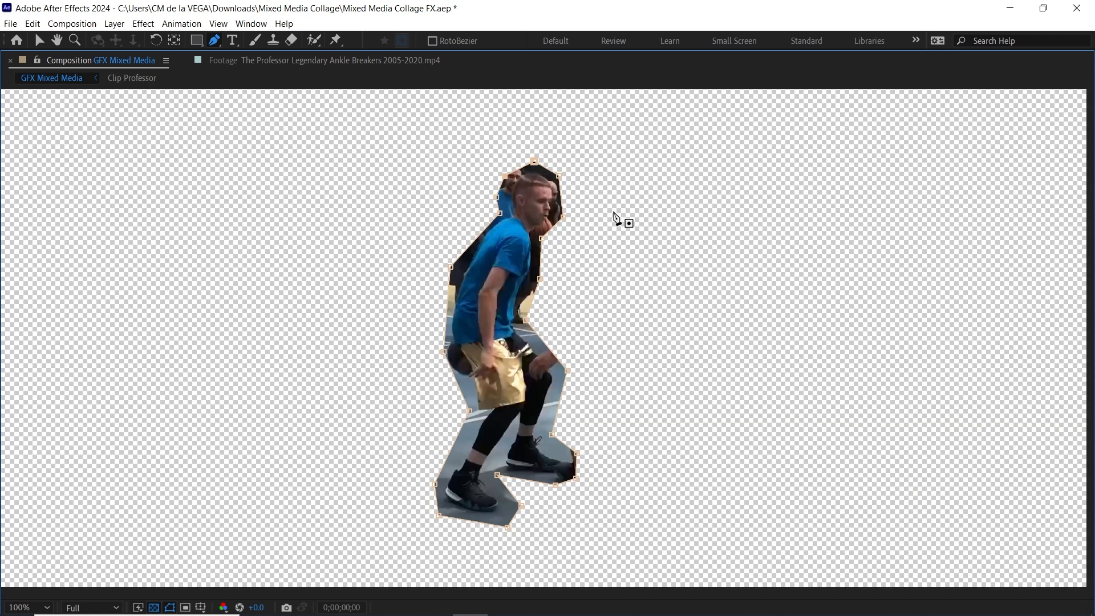
- Turn off the transparency grid behind the masked player and restore the full panel layout
{"action": "left_click", "coordinate": [155, 608]}
{"action": "left_click", "coordinate": [155, 608]}
{"action": "left_click", "coordinate": [155, 608]}
{"action": "left_click", "coordinate": [156, 608]}
{"action": "left_click", "coordinate": [156, 608]}
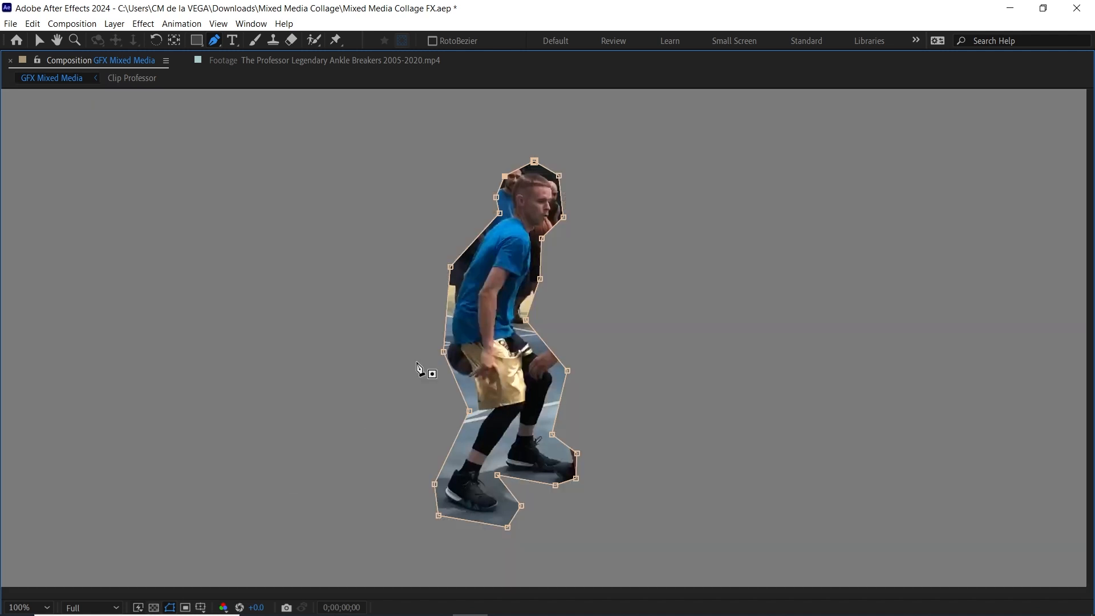
{"action": "key", "text": "grave"}
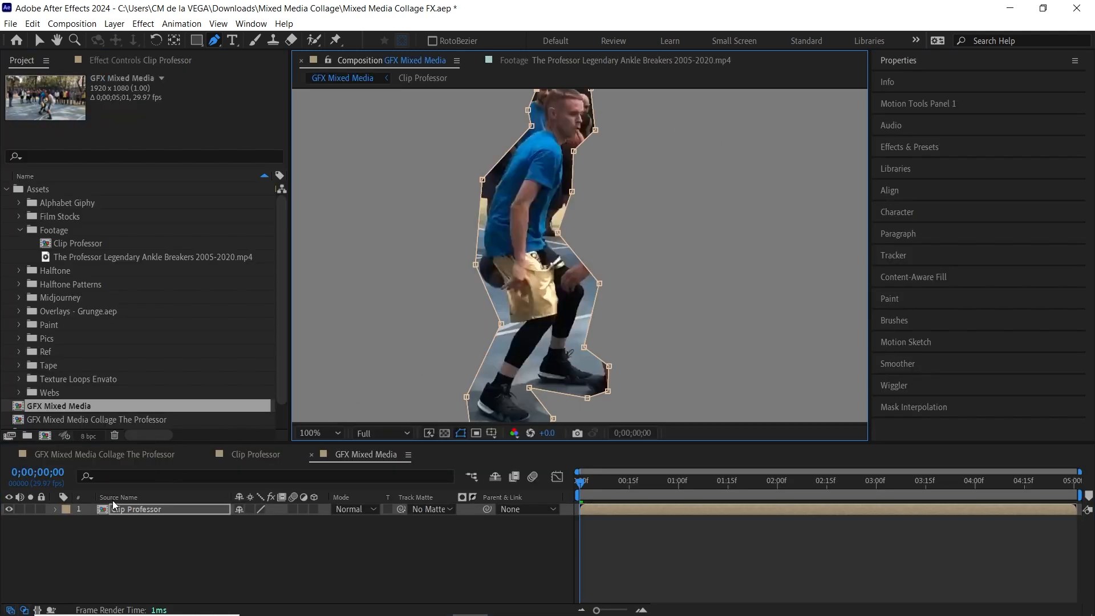
- Reveal the Clip Professor layer's Mask Path and set the Mask 1 outline color to blue 19A5E6
{"action": "key", "text": "m"}
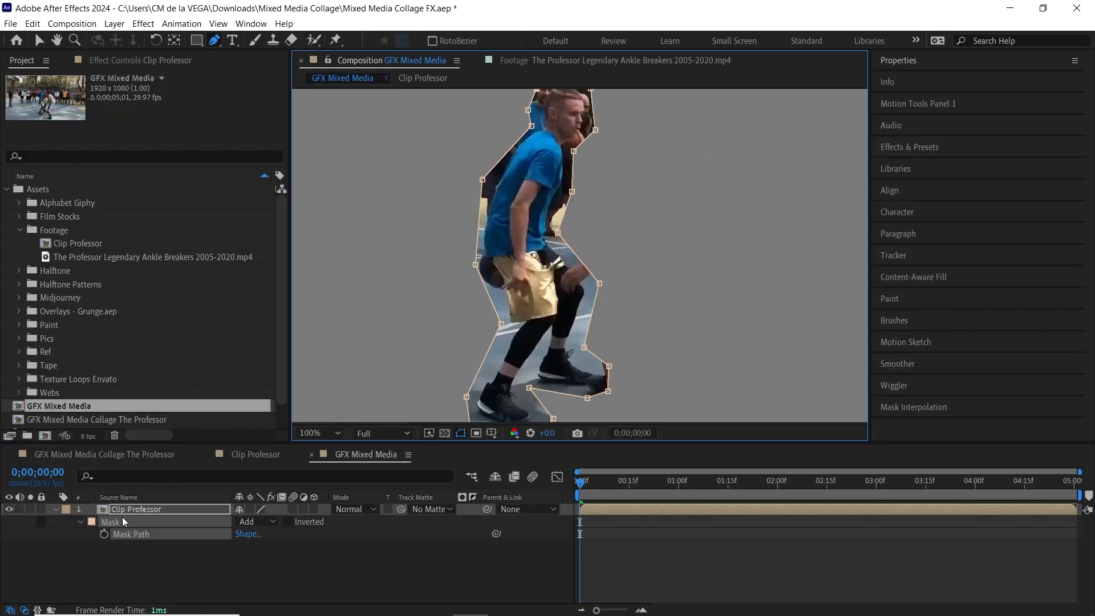
{"action": "left_click", "coordinate": [91, 522]}
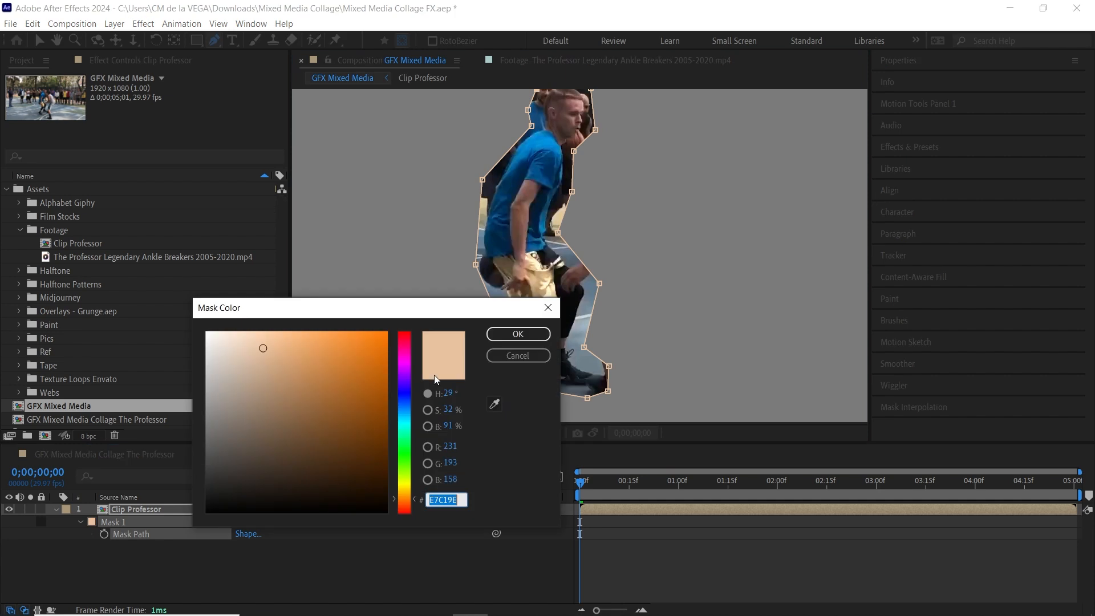
{"action": "mouse_move", "coordinate": [409, 427]}
{"action": "left_mouse_down"}
{"action": "mouse_move", "coordinate": [402, 401]}
{"action": "mouse_move", "coordinate": [406, 413]}
{"action": "left_mouse_up"}
{"action": "left_click", "coordinate": [369, 346]}
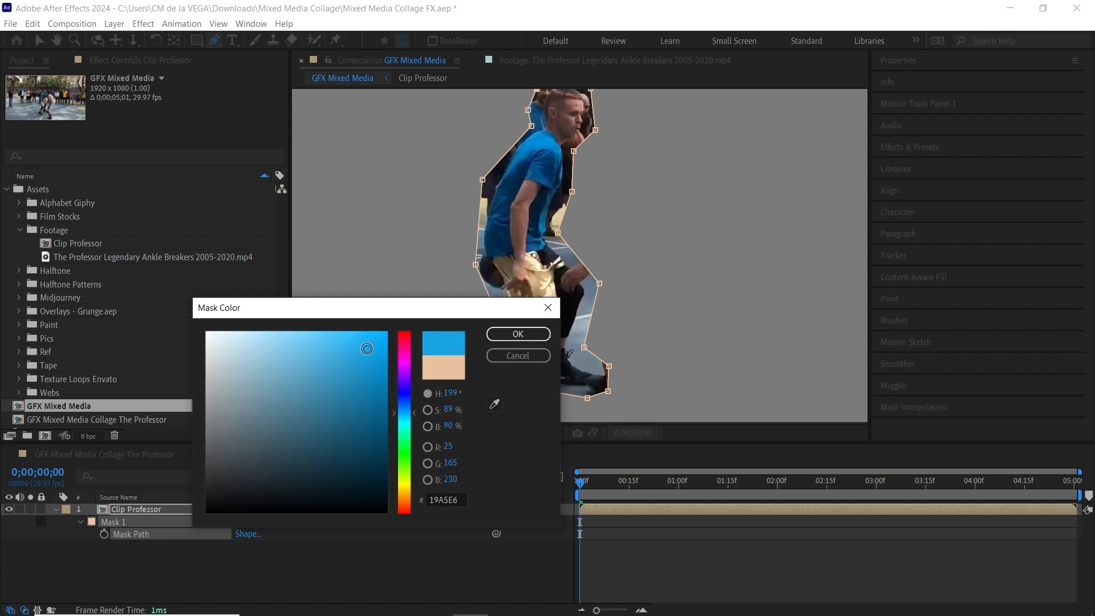
{"action": "left_click", "coordinate": [517, 336]}
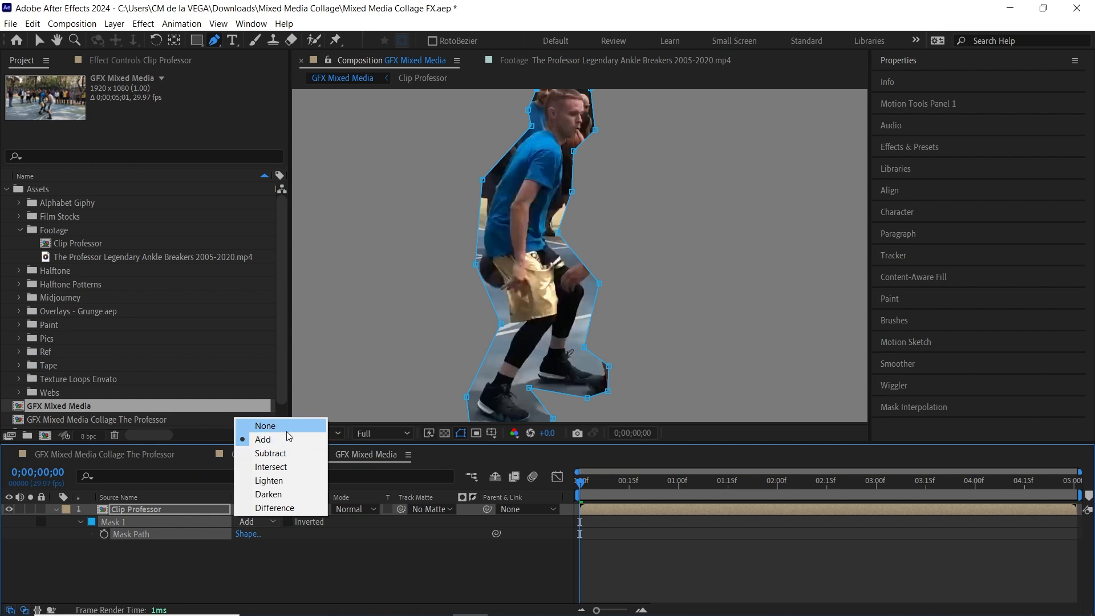
- Set Mask 1's mode to None and enable Mask Path keyframing at the first frame
{"action": "left_click", "coordinate": [285, 426]}
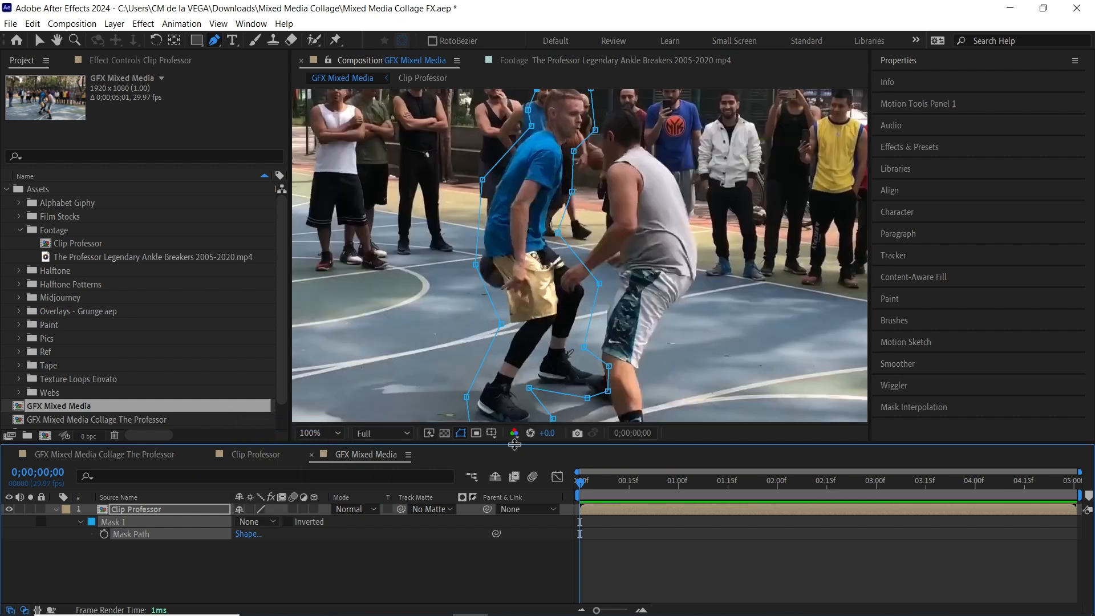
{"action": "left_click_drag", "start_coordinate": [516, 443], "coordinate": [509, 484]}
{"action": "key", "text": "h"}
{"action": "left_click_drag", "start_coordinate": [651, 313], "coordinate": [650, 324]}
{"action": "key", "text": "g"}
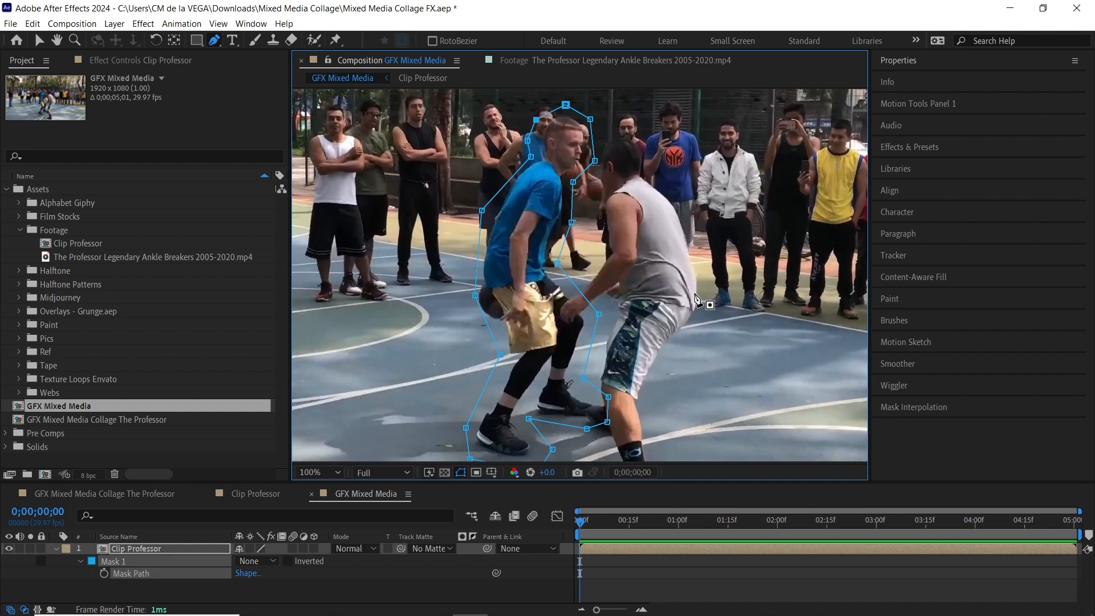
{"action": "left_click", "coordinate": [137, 574]}
{"action": "left_click", "coordinate": [105, 574]}
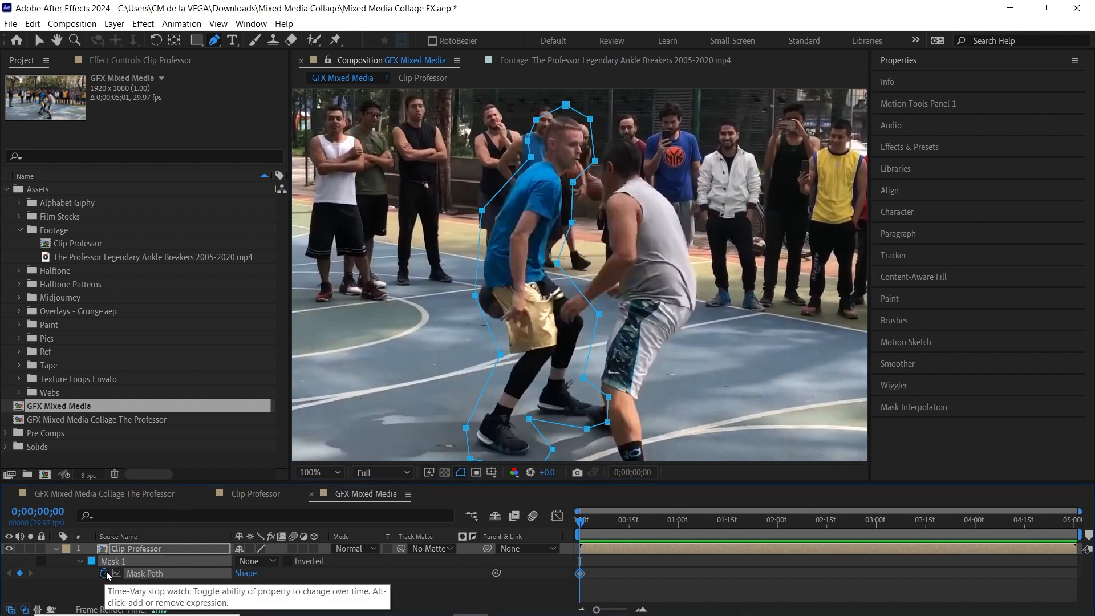
- Step back and forth through the opening frames to compare the player's movement with the static mask outline
{"action": "left_click_drag", "start_coordinate": [1078, 511], "coordinate": [697, 516]}
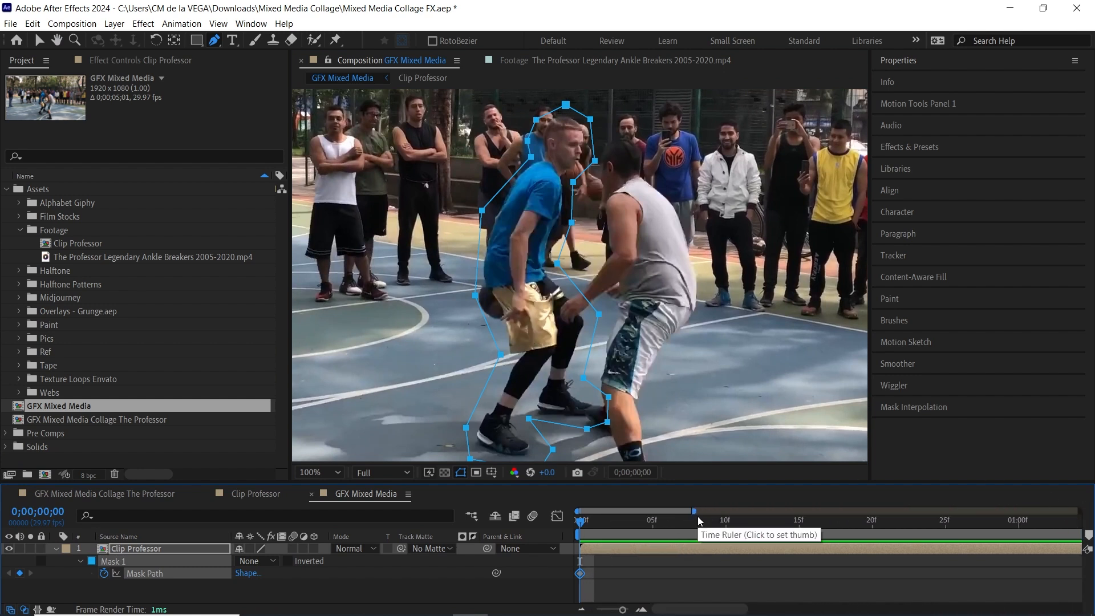
{"action": "key", "text": "Page_Down"}
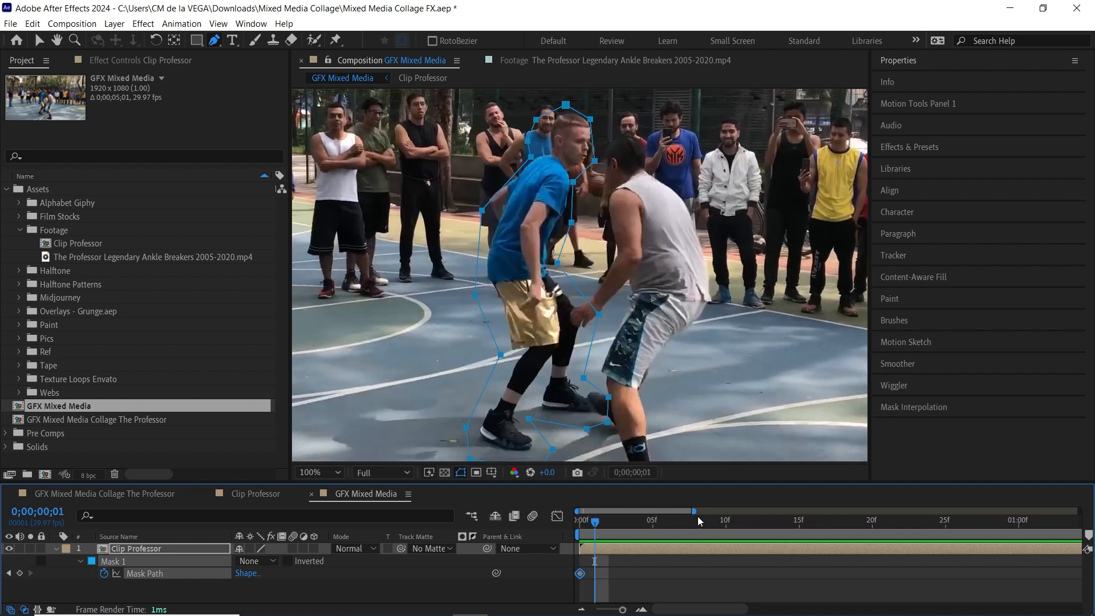
{"action": "key", "text": "Page_Down"}
{"action": "key", "text": "Page_Down"}
{"action": "key", "text": "Page_Down"}
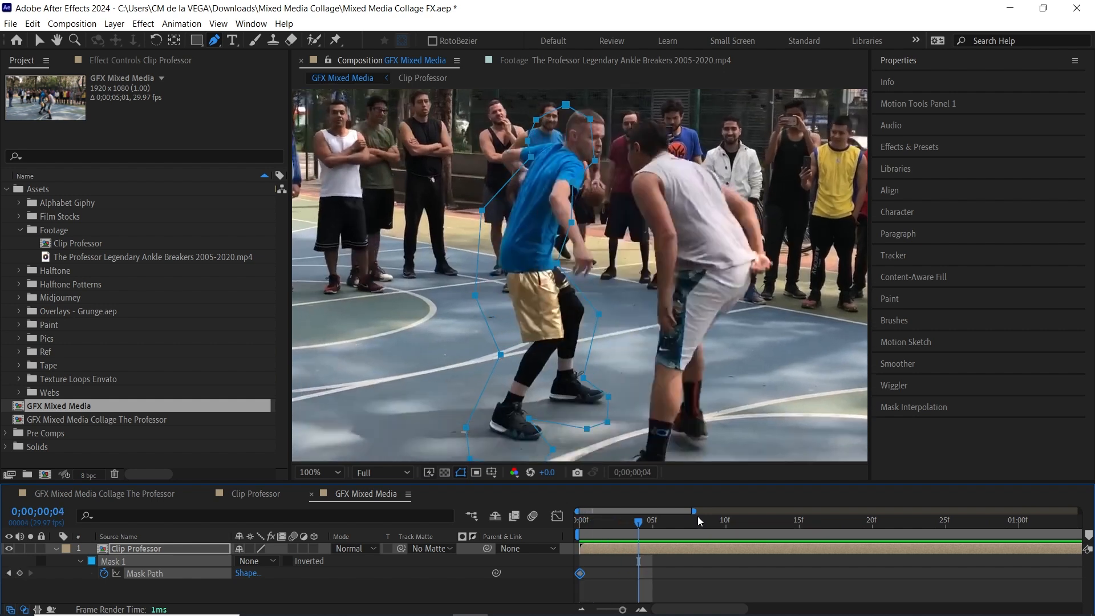
{"action": "key", "text": "Page_Up"}
{"action": "key", "text": "Page_Up"}
{"action": "key", "text": "Page_Up"}
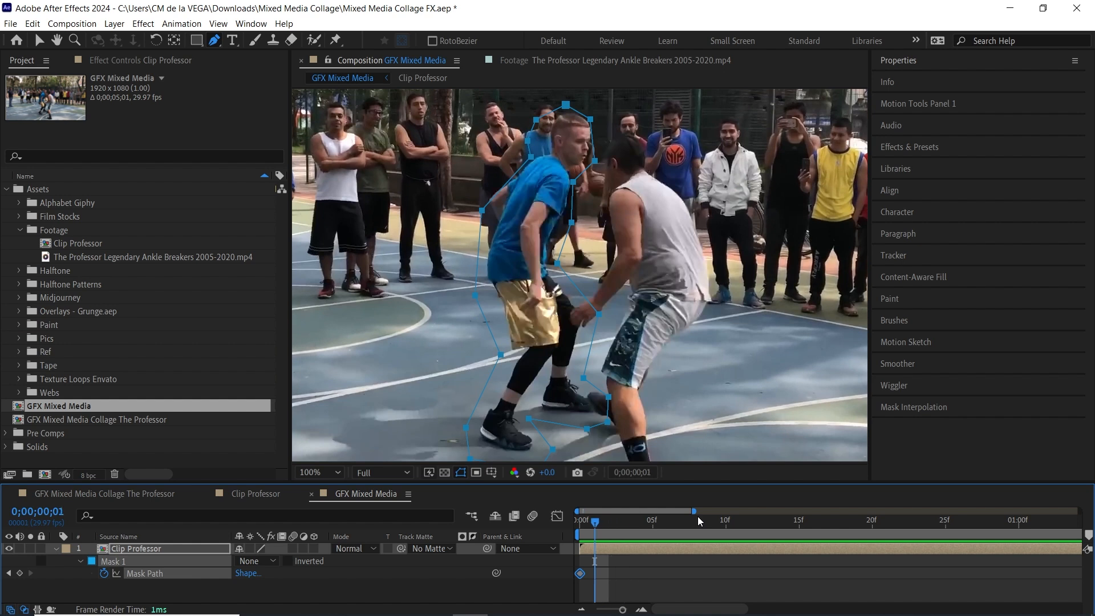
{"action": "key", "text": "Page_Down"}
{"action": "key", "text": "Page_Down"}
{"action": "key", "text": "Page_Down"}
{"action": "key", "text": "Page_Down"}
{"action": "key", "text": "Page_Down"}
{"action": "key", "text": "Page_Down"}
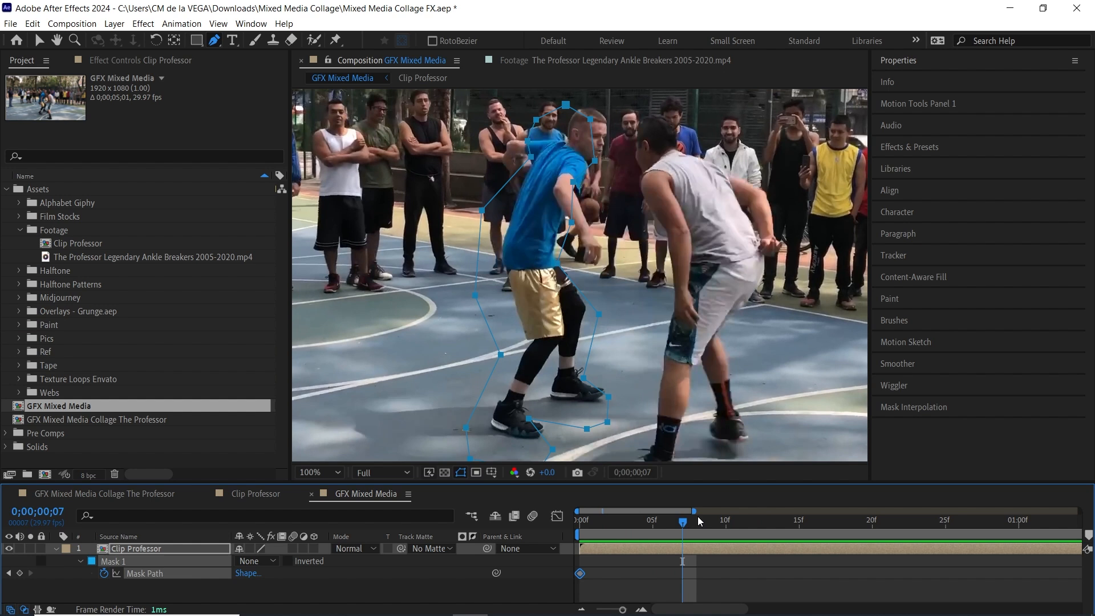
{"action": "key", "text": "Page_Up"}
{"action": "key", "text": "Page_Up"}
{"action": "key", "text": "Page_Up"}
{"action": "key", "text": "Page_Up"}
{"action": "key", "text": "Page_Up"}
{"action": "key", "text": "Page_Up"}
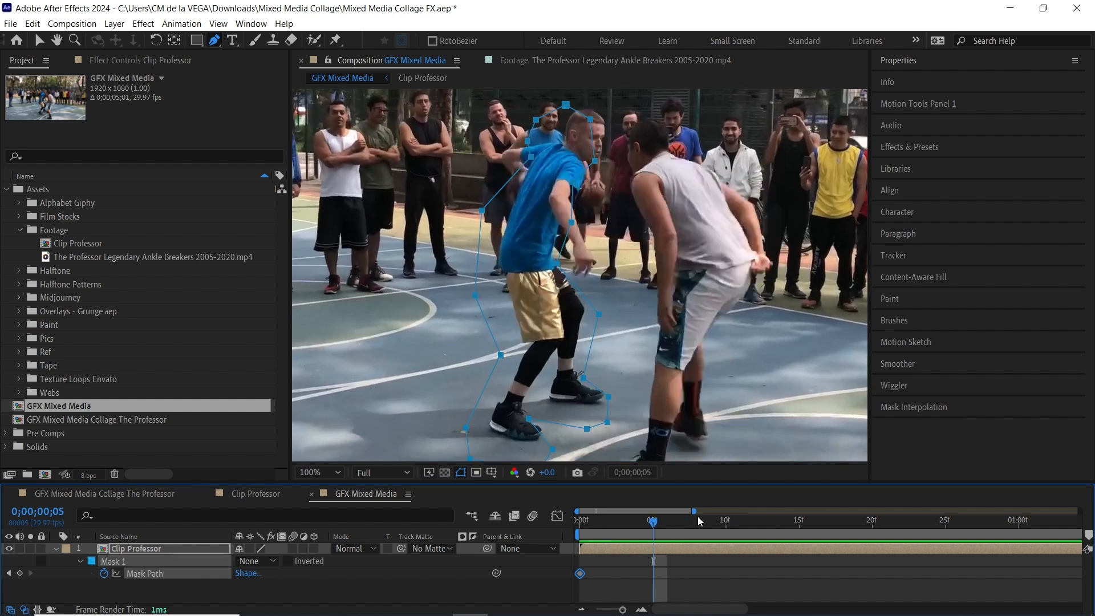
{"action": "key", "text": "Page_Up"}
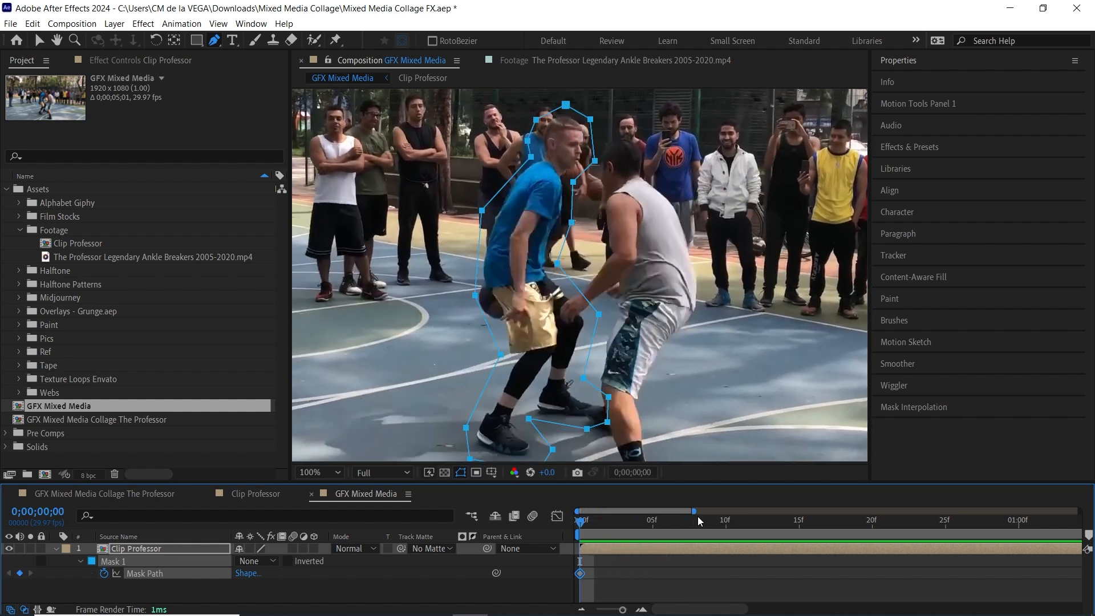
{"action": "key", "text": "Page_Down"}
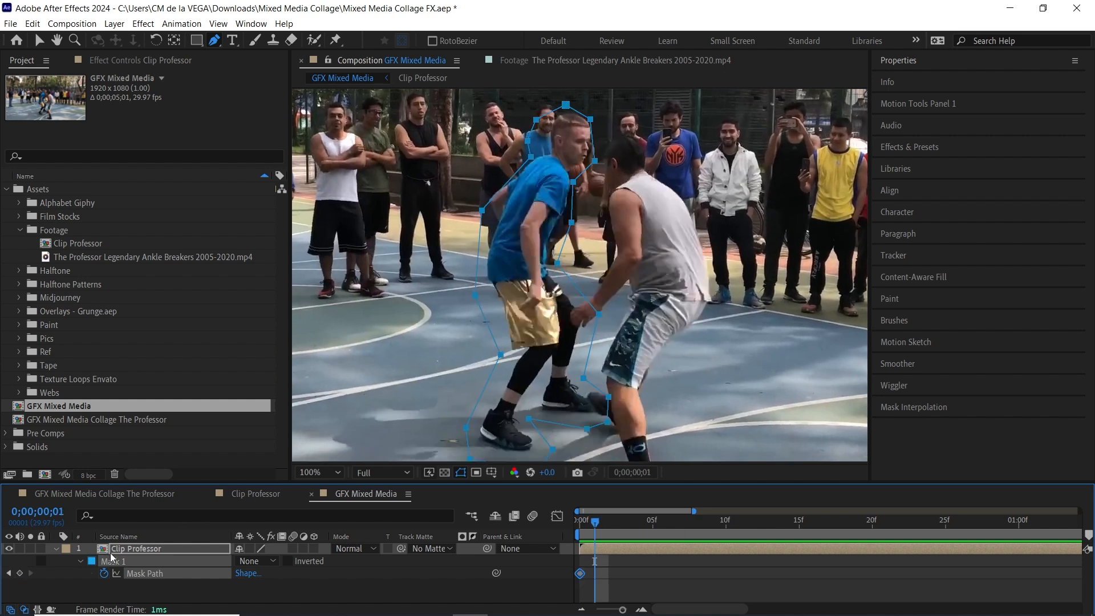
- Change the Mask 1 outline color to magenta
{"action": "left_click", "coordinate": [92, 562]}
{"action": "left_click", "coordinate": [404, 362]}
{"action": "left_click", "coordinate": [371, 336]}
{"action": "left_click", "coordinate": [529, 337]}
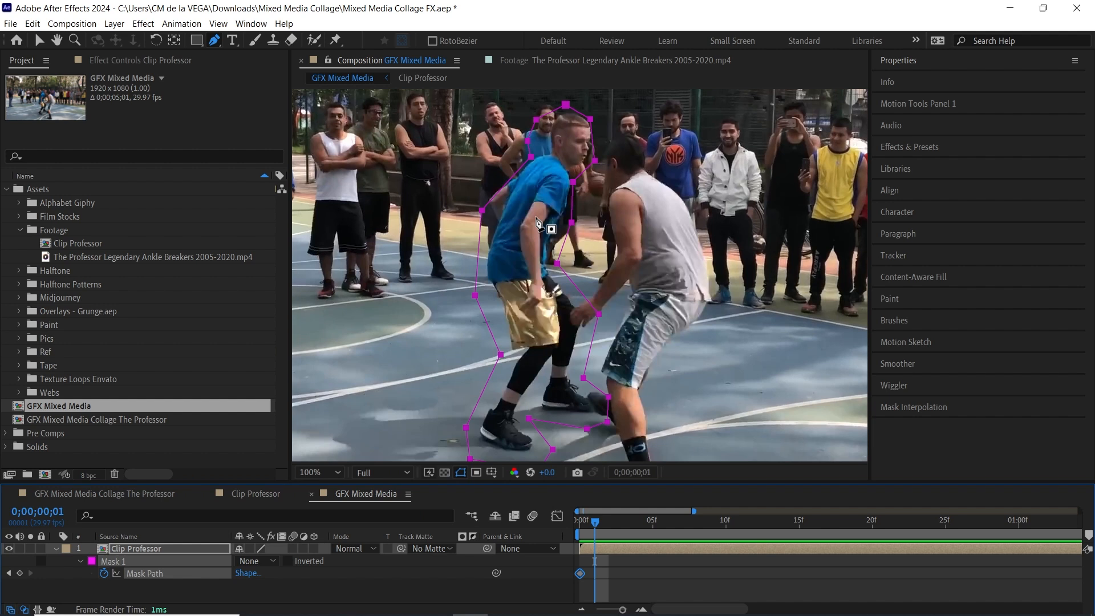
- At frame 1, shift the mask points around the blue-shirted player's head to follow its new position
{"action": "left_click", "coordinate": [39, 41]}
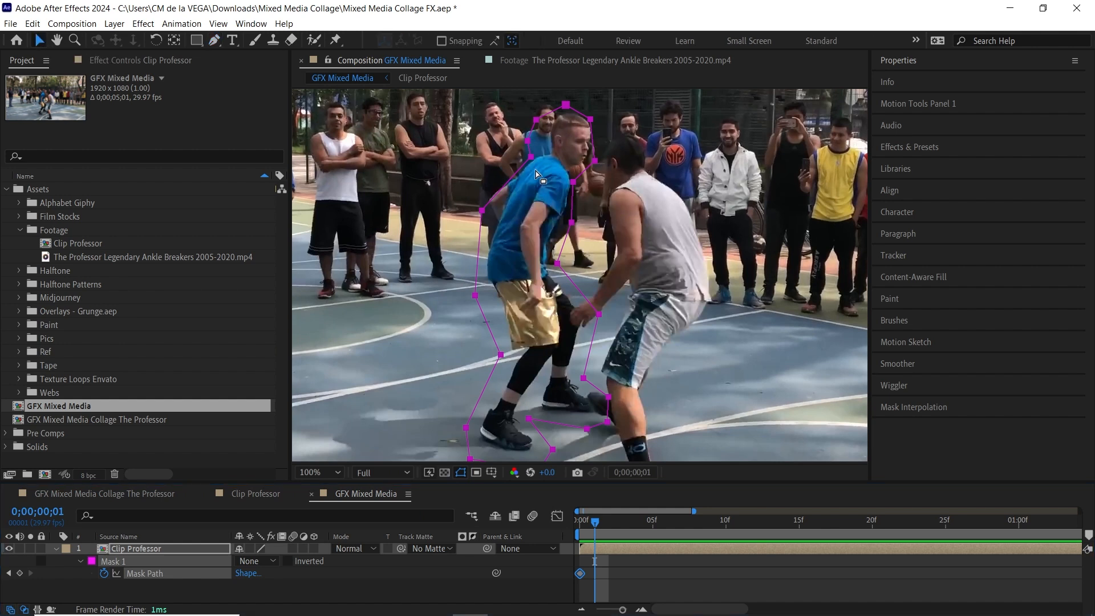
{"action": "left_click_drag", "start_coordinate": [548, 153], "coordinate": [537, 223]}
{"action": "left_click_drag", "start_coordinate": [505, 181], "coordinate": [539, 226]}
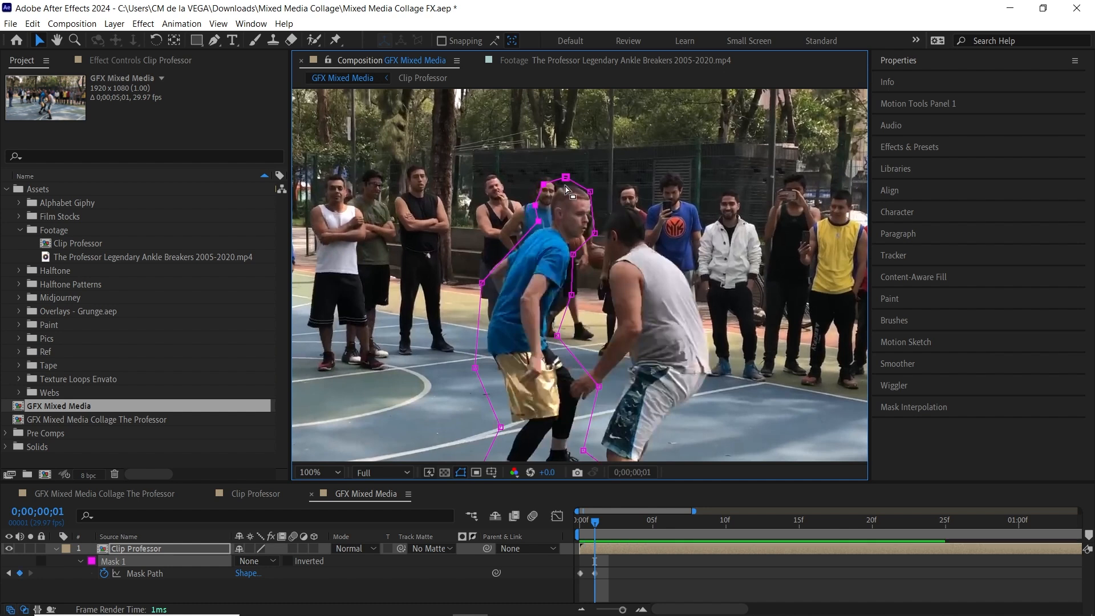
{"action": "left_click_drag", "start_coordinate": [552, 159], "coordinate": [617, 251]}
{"action": "left_click_drag", "start_coordinate": [591, 191], "coordinate": [600, 188]}
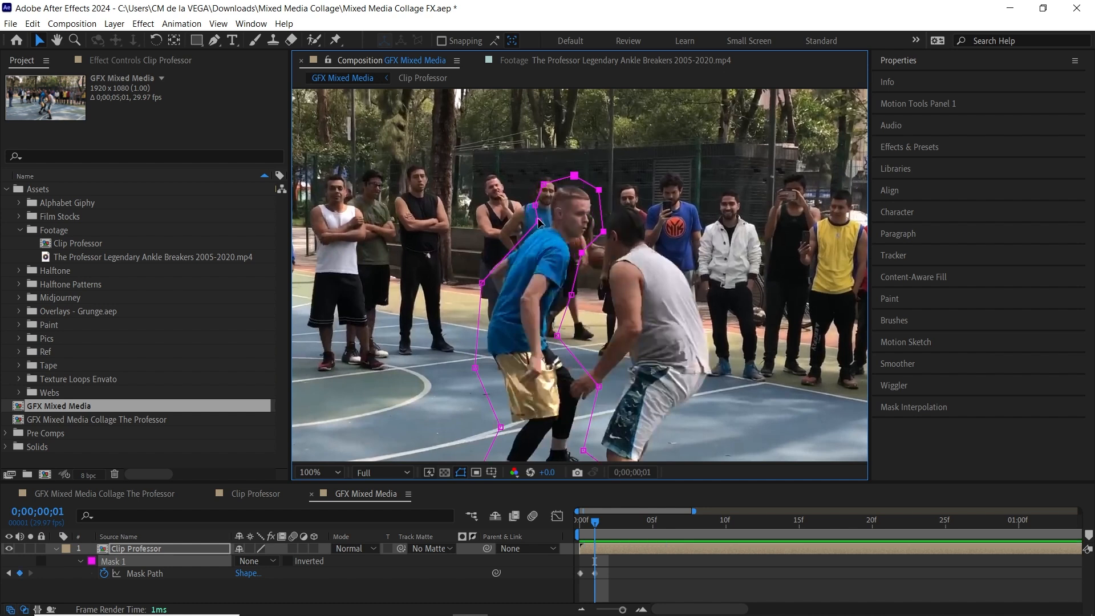
- Adjust the mask points behind the player's neck and along his back to fit his pose at frame 1
{"action": "left_click_drag", "start_coordinate": [538, 222], "coordinate": [528, 220]}
{"action": "left_click_drag", "start_coordinate": [482, 283], "coordinate": [471, 270]}
{"action": "left_click_drag", "start_coordinate": [476, 368], "coordinate": [474, 349]}
{"action": "left_click_drag", "start_coordinate": [472, 270], "coordinate": [476, 266]}
{"action": "scroll", "coordinate": [534, 294], "scroll_direction": "down", "scroll_amount": 3}
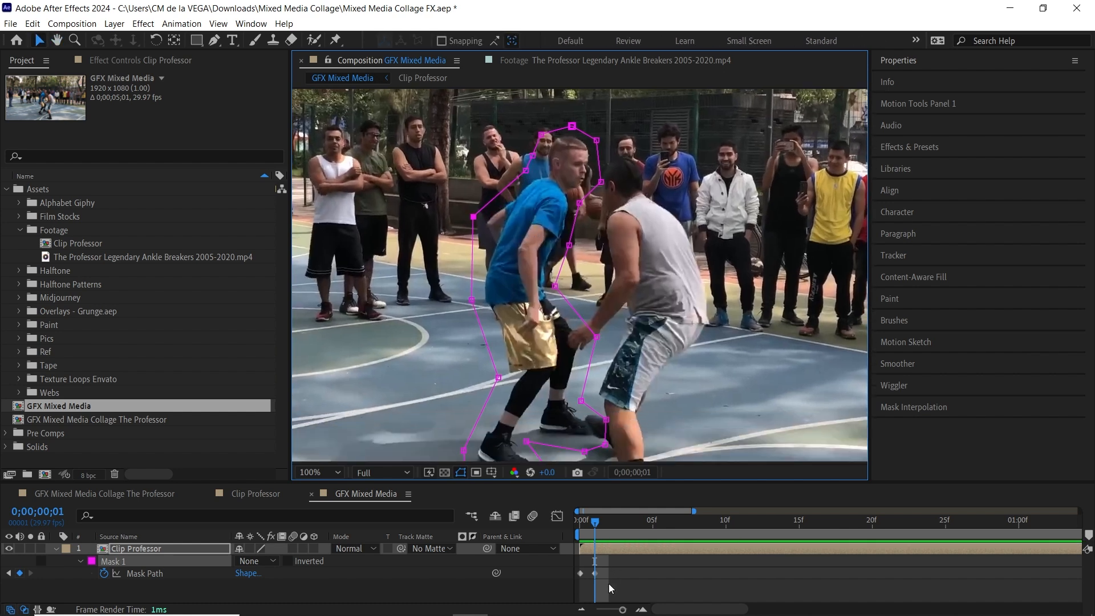
- Select the Mask Path keyframe at frame 1 and try moving and widening the whole mask with its free transform box
{"action": "left_click", "coordinate": [595, 573]}
{"action": "key", "text": "ctrl+t"}
{"action": "key", "text": "grave"}
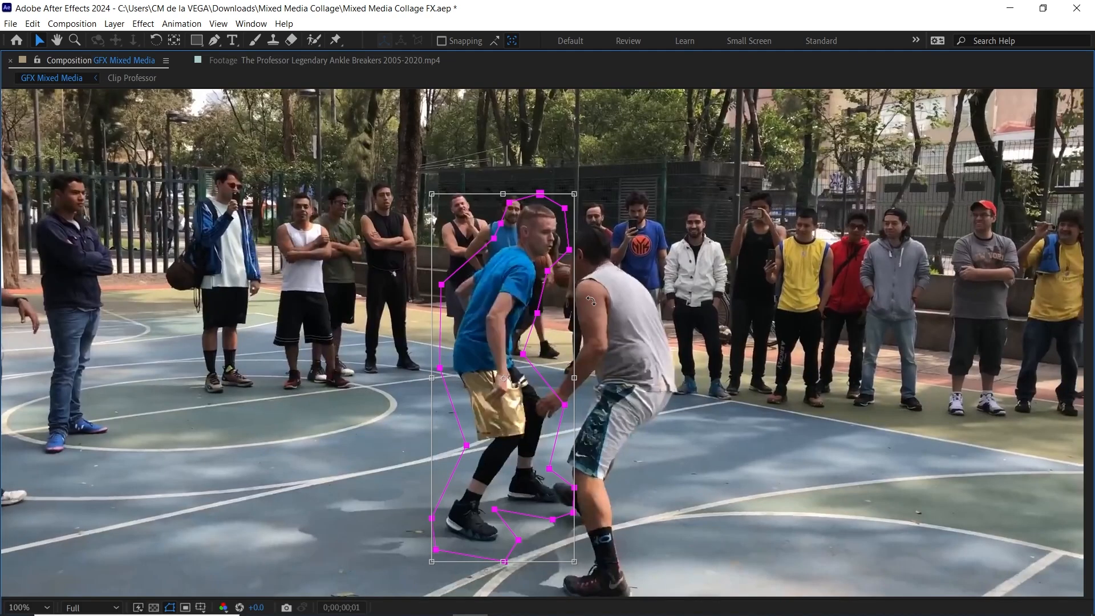
{"action": "left_click_drag", "start_coordinate": [537, 389], "coordinate": [568, 379]}
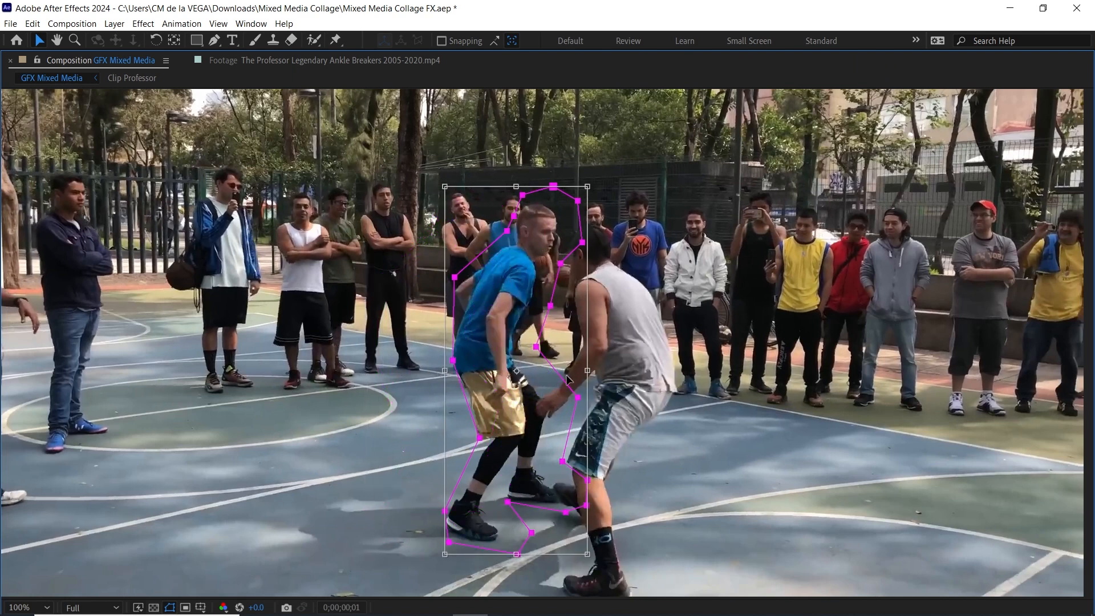
{"action": "key", "text": "ctrl+z"}
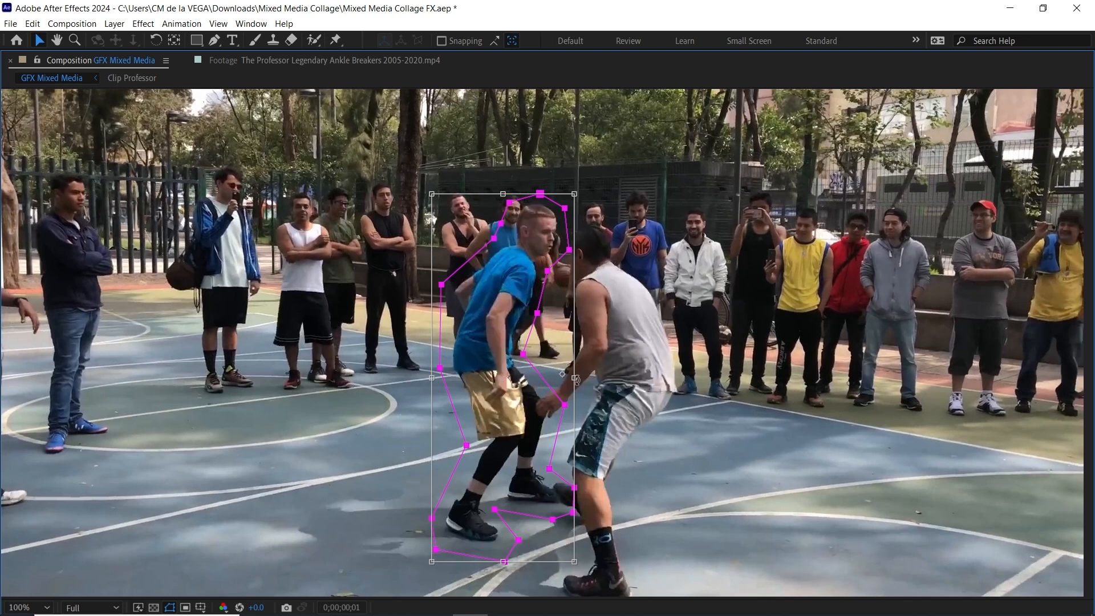
{"action": "left_click_drag", "start_coordinate": [575, 379], "coordinate": [589, 379]}
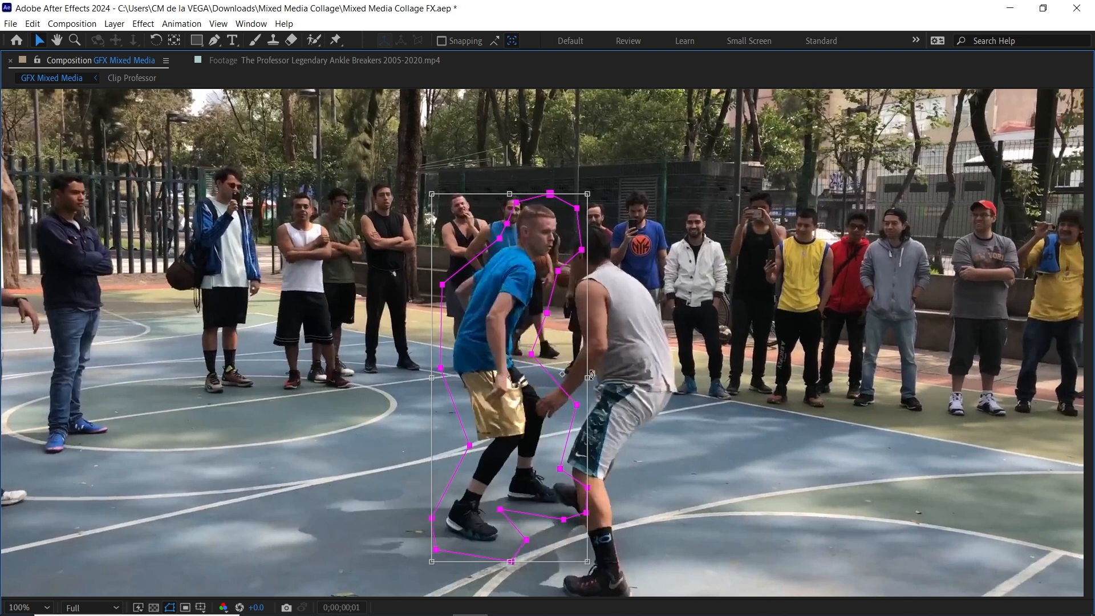
{"action": "key", "text": "ctrl+z"}
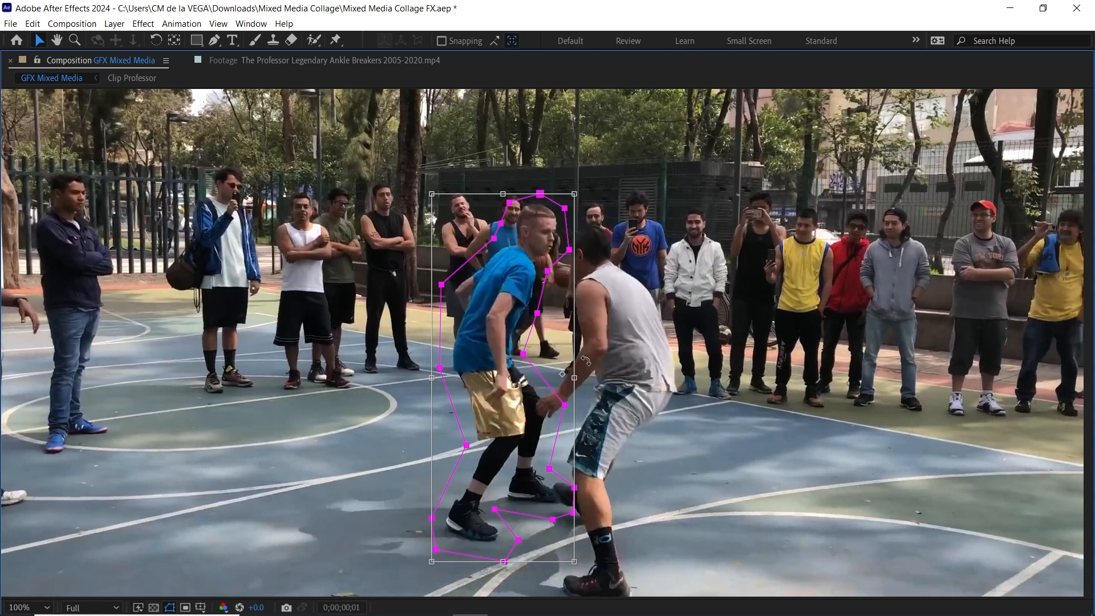
{"action": "key", "text": "grave"}
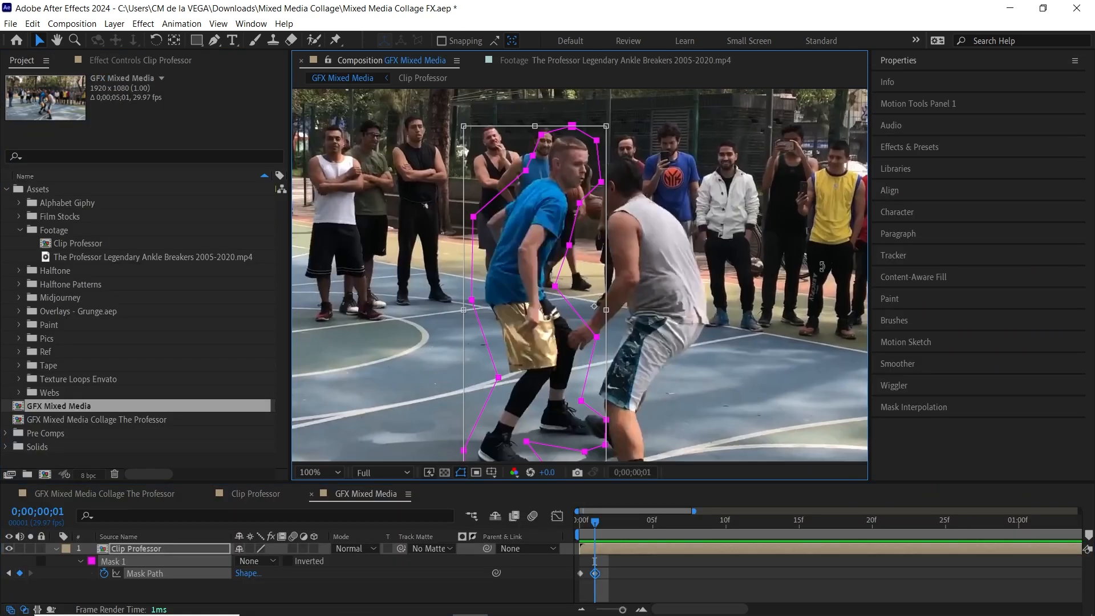
- At frame 4, add a Mask Path keyframe and shift the head points to the blue-shirted player's new position
{"action": "key", "text": "Page_Down"}
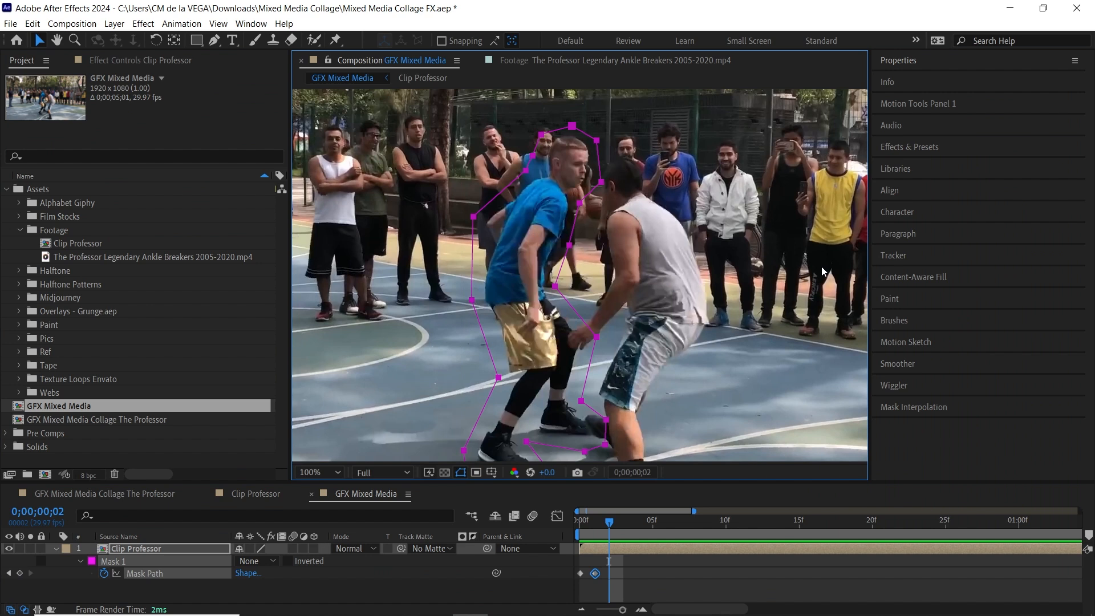
{"action": "key", "text": "Page_Down"}
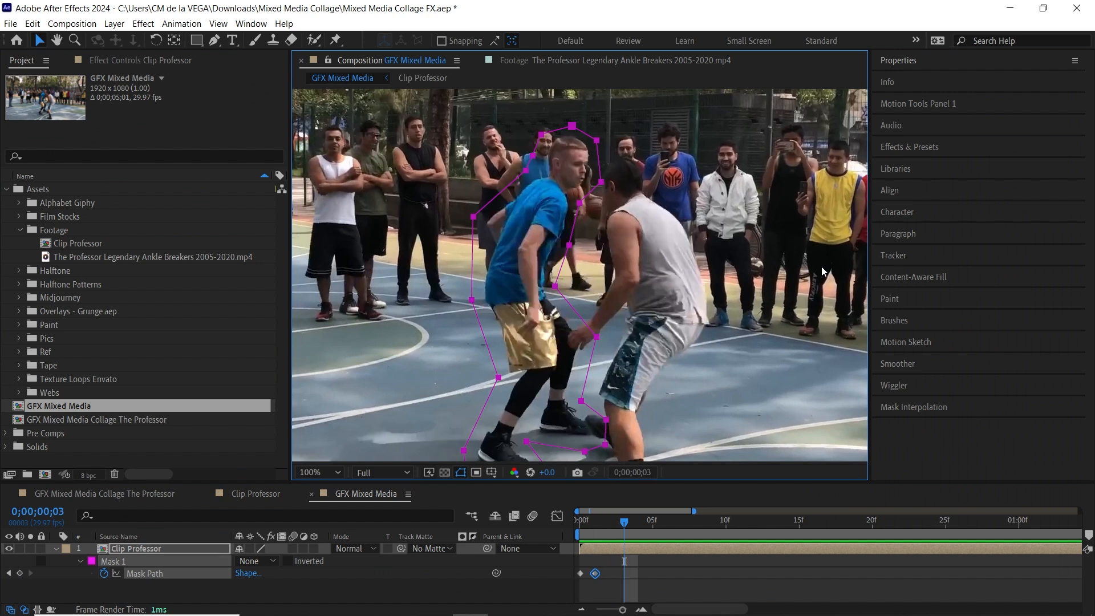
{"action": "key", "text": "Page_Down"}
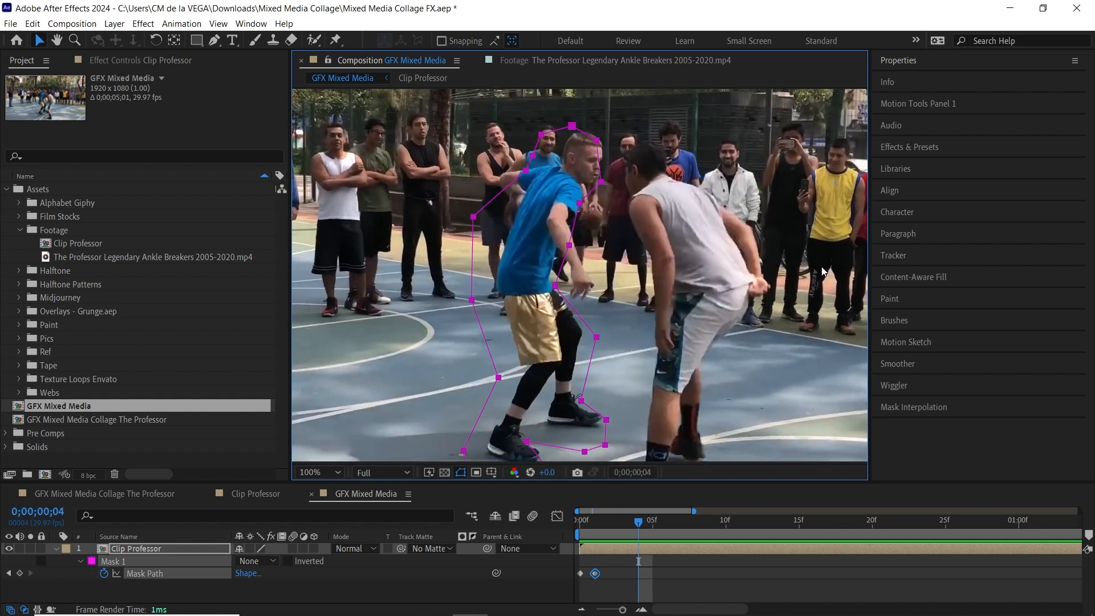
{"action": "left_click", "coordinate": [19, 573]}
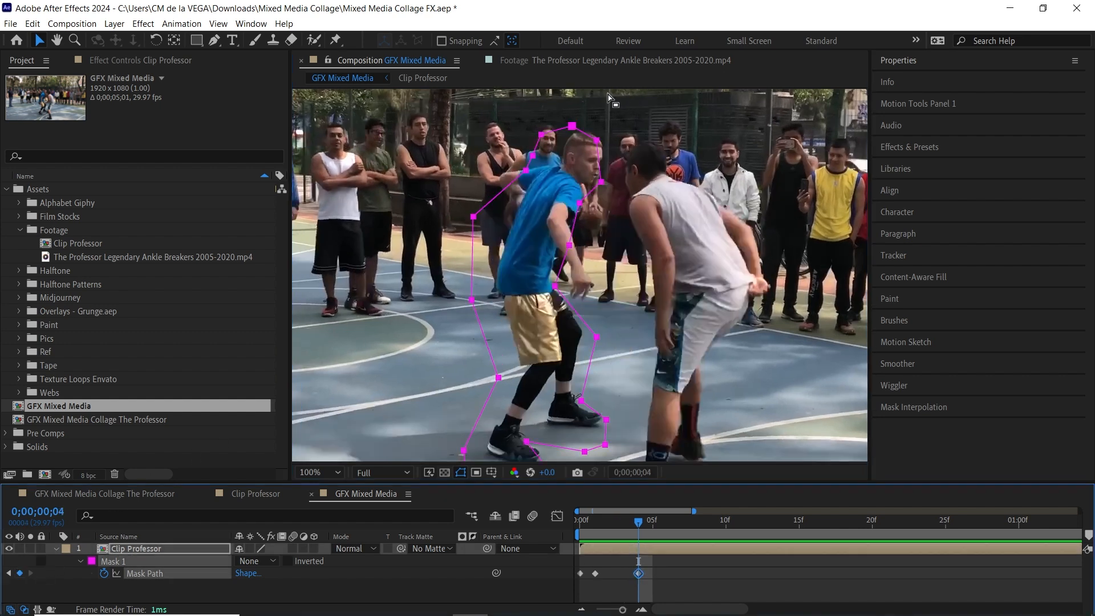
{"action": "left_click_drag", "start_coordinate": [508, 112], "coordinate": [662, 238]}
{"action": "left_click_drag", "start_coordinate": [597, 146], "coordinate": [613, 144]}
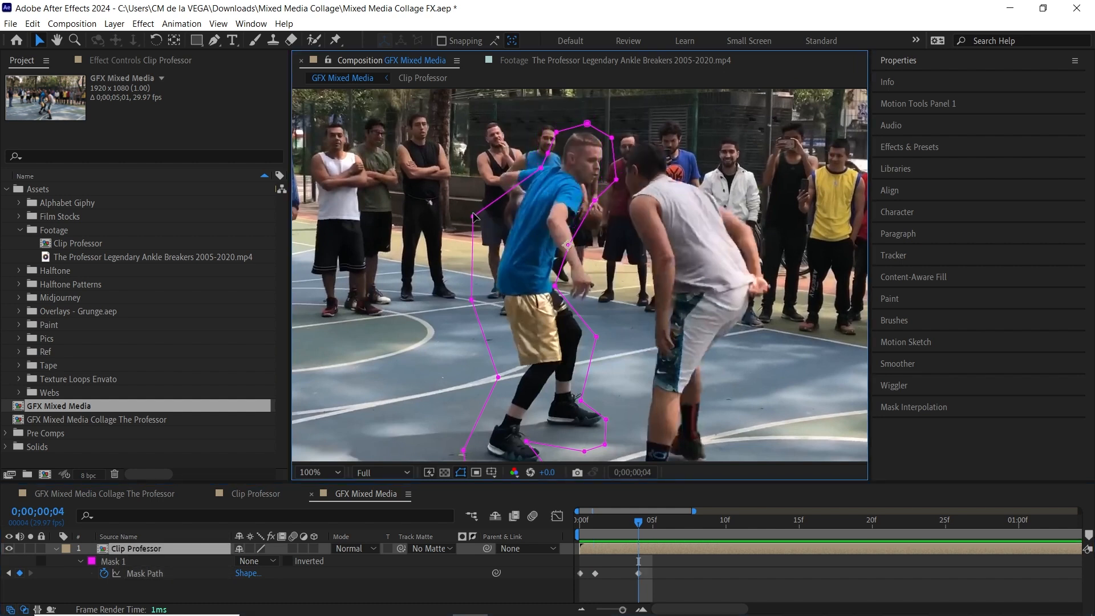
- Refit the frame 4 mask points around the player's rear arm, lower back and hip
{"action": "left_click_drag", "start_coordinate": [474, 217], "coordinate": [502, 210]}
{"action": "left_click_drag", "start_coordinate": [490, 166], "coordinate": [484, 168]}
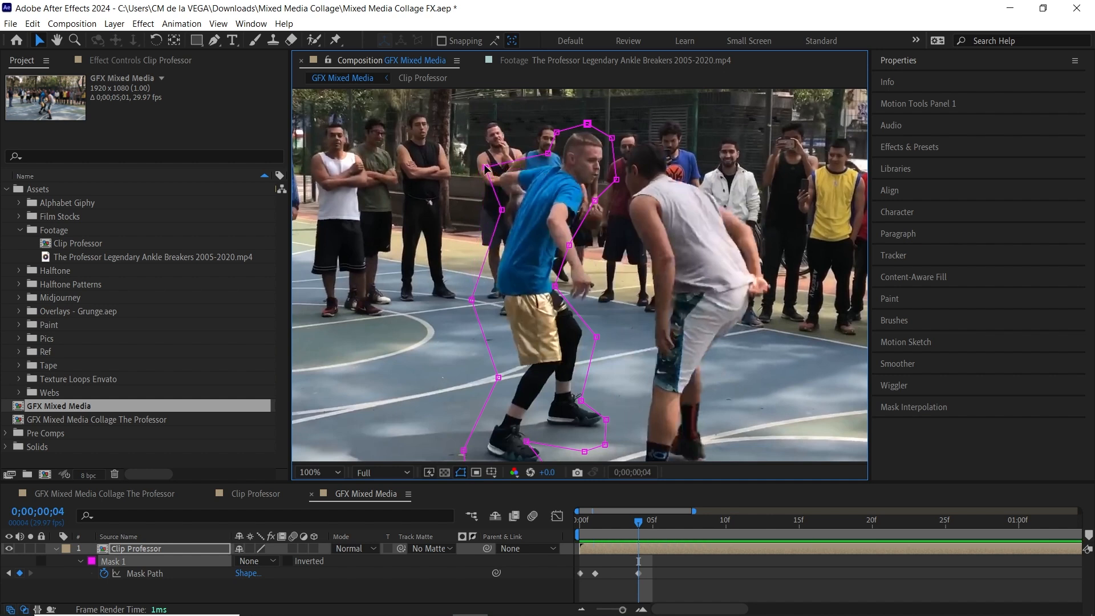
{"action": "left_click", "coordinate": [499, 378]}
{"action": "left_click_drag", "start_coordinate": [499, 378], "coordinate": [507, 367]}
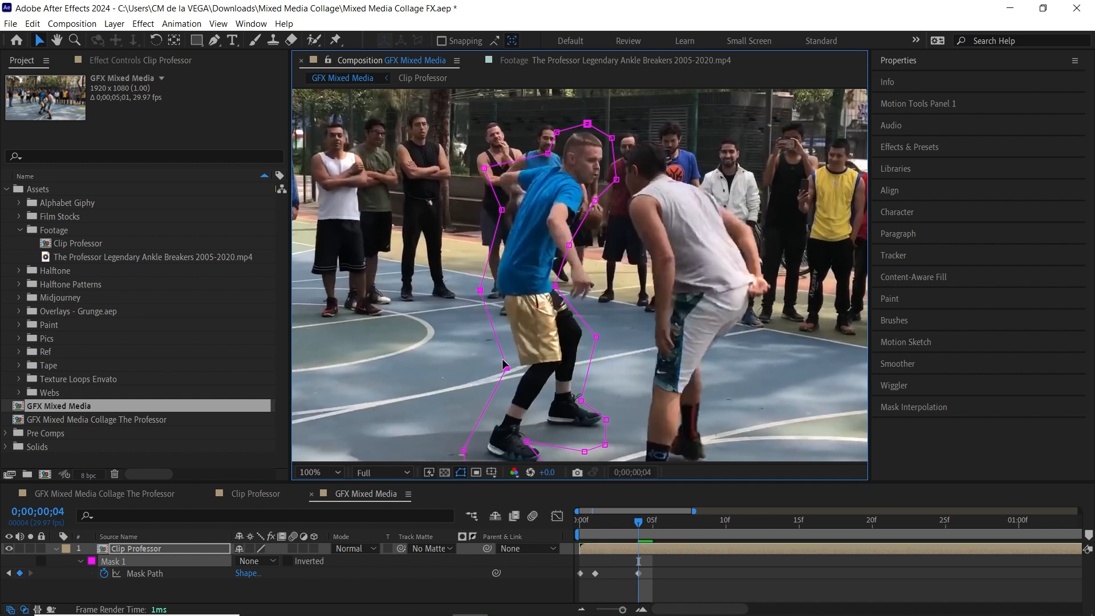
- Move the mask points along the player's chest and front side outward at frame 4 to enclose his forearm and hand
{"action": "left_click_drag", "start_coordinate": [556, 285], "coordinate": [565, 284]}
{"action": "left_click_drag", "start_coordinate": [569, 246], "coordinate": [615, 289]}
{"action": "left_click_drag", "start_coordinate": [595, 201], "coordinate": [586, 220]}
{"action": "left_click_drag", "start_coordinate": [565, 284], "coordinate": [611, 259]}
{"action": "key", "text": "v"}
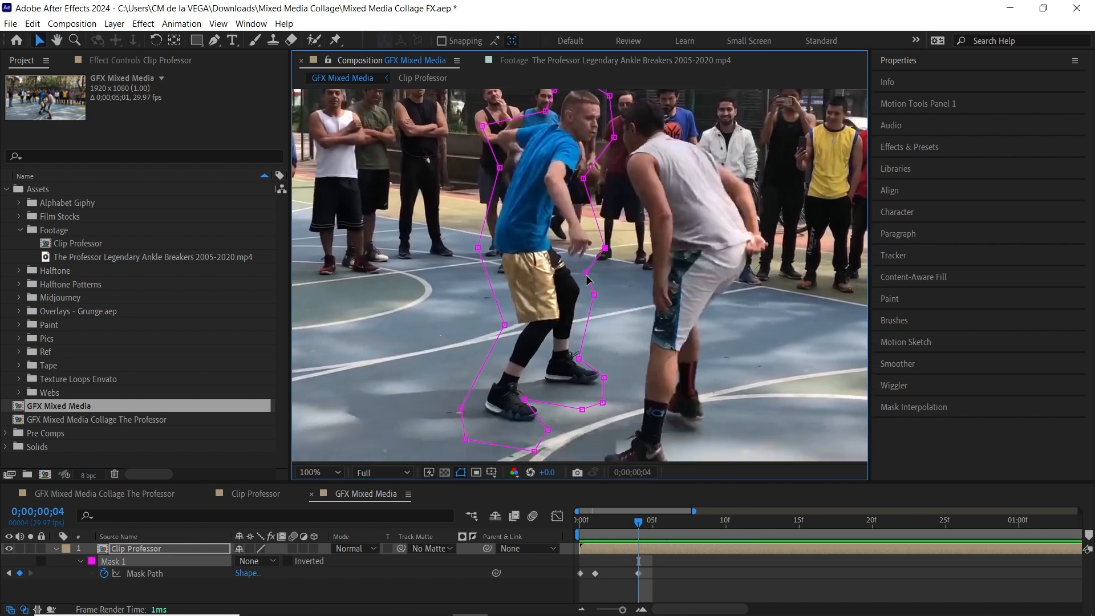
- Tighten the frame 4 mask points around both of the player's shoes and behind his rear leg
{"action": "left_click_drag", "start_coordinate": [551, 338], "coordinate": [609, 365]}
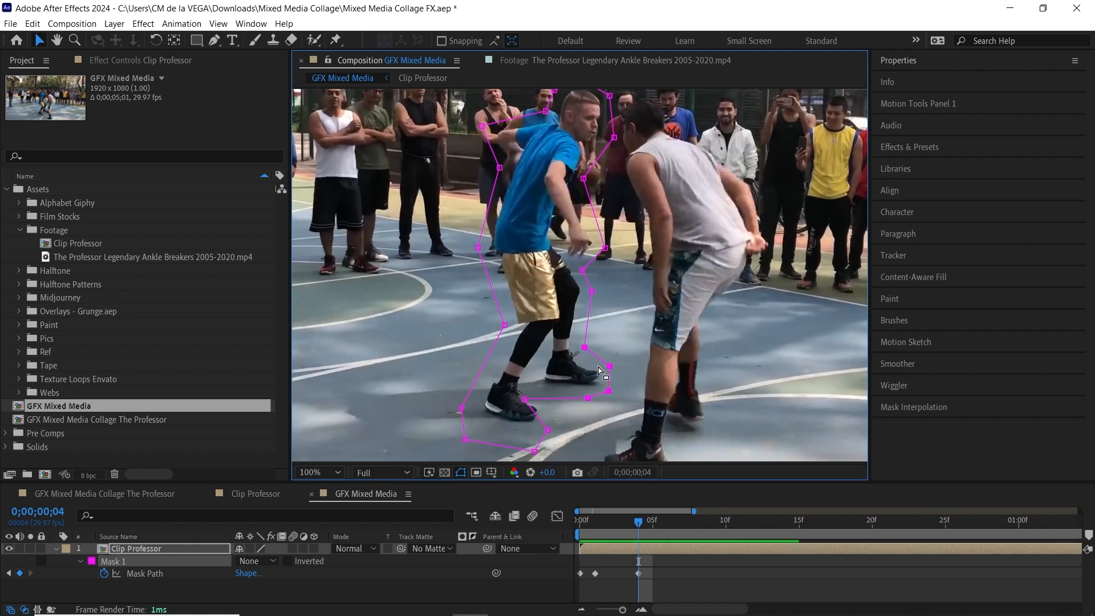
{"action": "left_click_drag", "start_coordinate": [522, 400], "coordinate": [533, 388]}
{"action": "scroll", "coordinate": [563, 384], "scroll_direction": "down", "scroll_amount": 1}
{"action": "left_click_drag", "start_coordinate": [424, 359], "coordinate": [548, 383]}
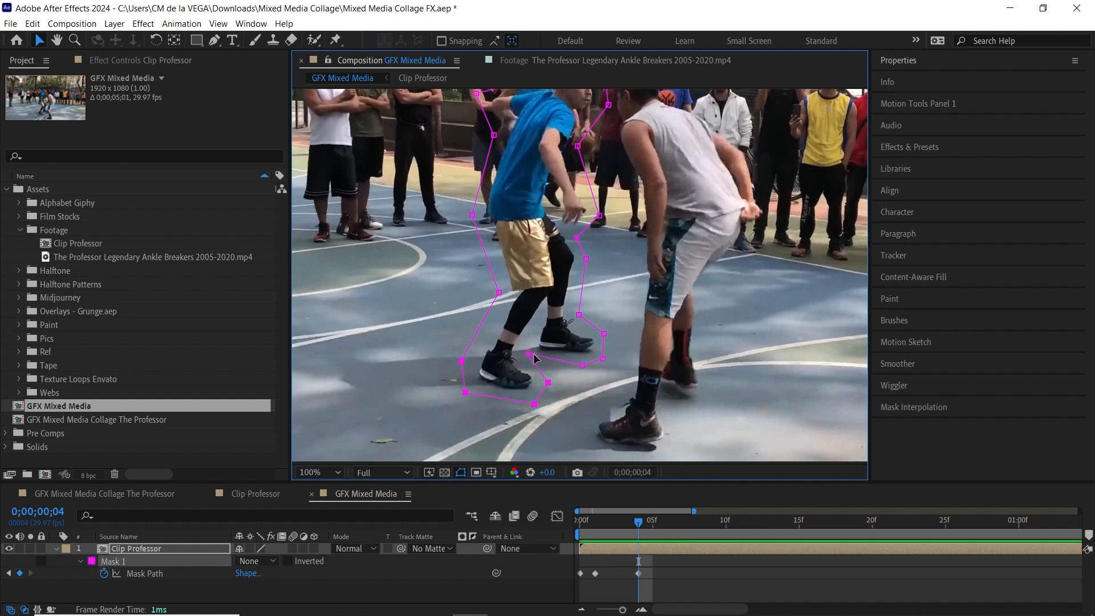
{"action": "left_click_drag", "start_coordinate": [531, 347], "coordinate": [531, 347]}
{"action": "left_click_drag", "start_coordinate": [500, 293], "coordinate": [502, 281]}
{"action": "left_click_drag", "start_coordinate": [440, 321], "coordinate": [480, 405]}
{"action": "left_click_drag", "start_coordinate": [462, 361], "coordinate": [467, 355]}
{"action": "key", "text": "space"}
{"action": "left_click_drag", "start_coordinate": [593, 274], "coordinate": [595, 324]}
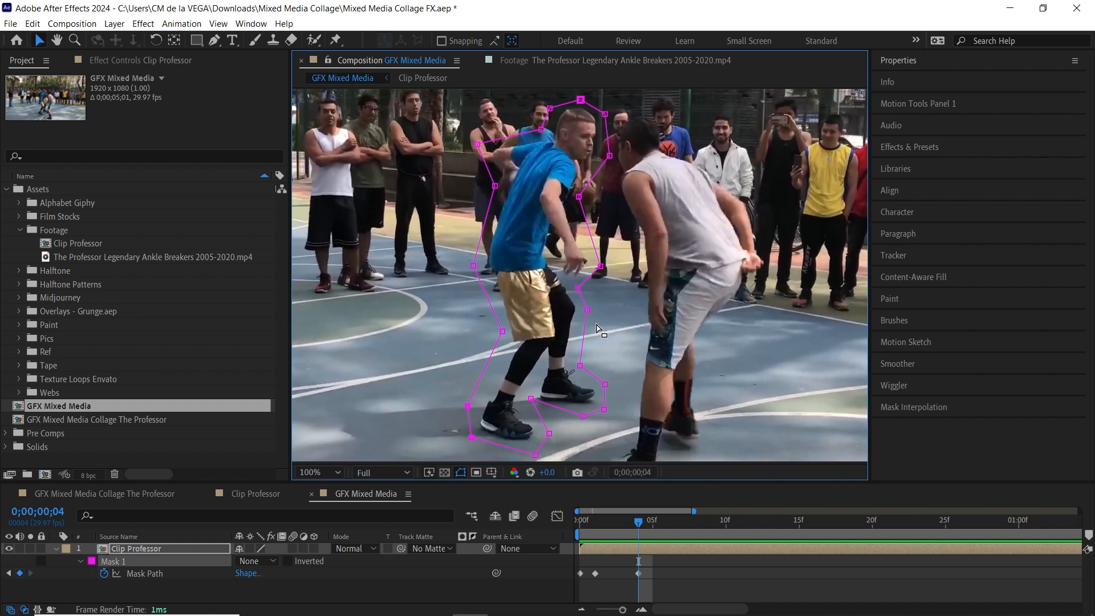
- At frame 6, raise the mask point behind the player's rear elbow to create a new Mask Path keyframe
{"action": "key", "text": "Page_Down"}
{"action": "key", "text": "Page_Down"}
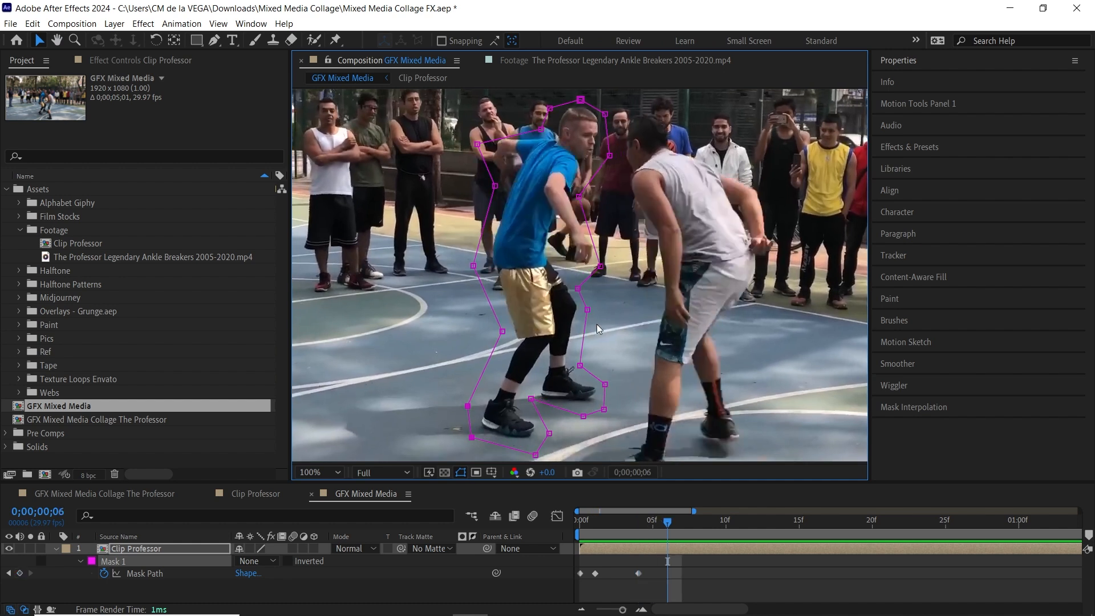
{"action": "left_click_drag", "start_coordinate": [478, 145], "coordinate": [478, 133]}
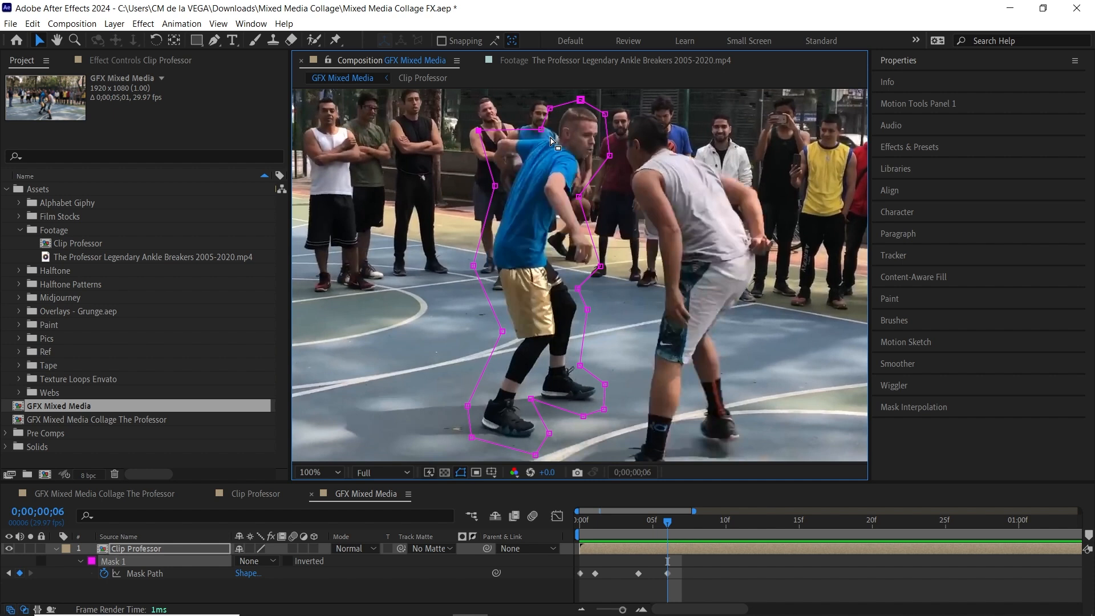
- Set the Mask 1 mode to Add at frame 0 and check the cutout through frame 4
{"action": "left_click", "coordinate": [578, 531]}
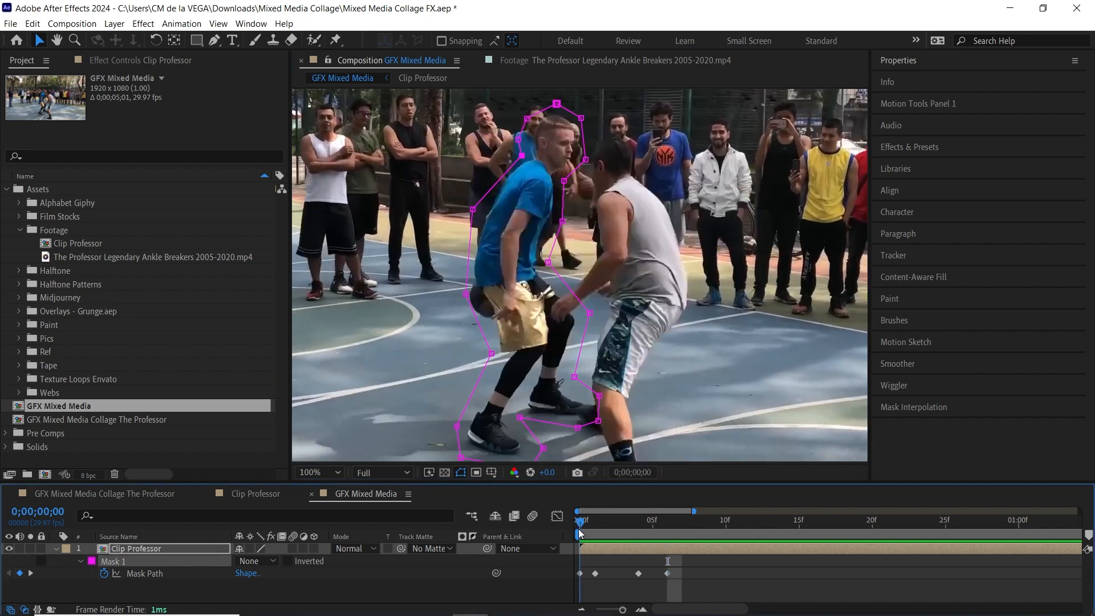
{"action": "mouse_move", "coordinate": [583, 532]}
{"action": "left_mouse_down"}
{"action": "mouse_move", "coordinate": [637, 532]}
{"action": "mouse_move", "coordinate": [578, 534]}
{"action": "left_mouse_up"}
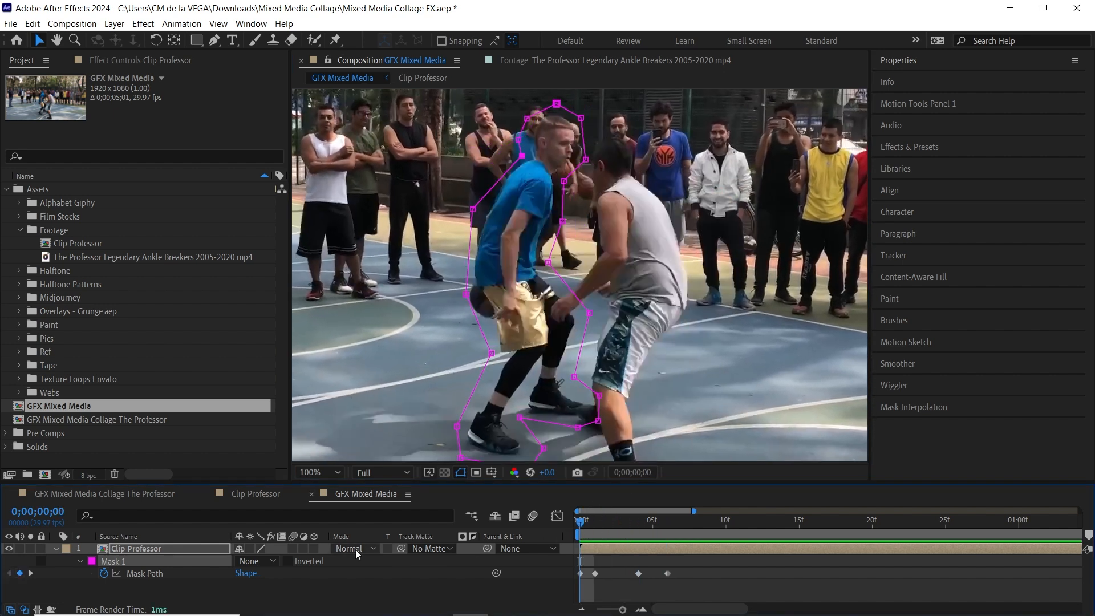
{"action": "left_click", "coordinate": [252, 561]}
{"action": "left_click", "coordinate": [263, 479]}
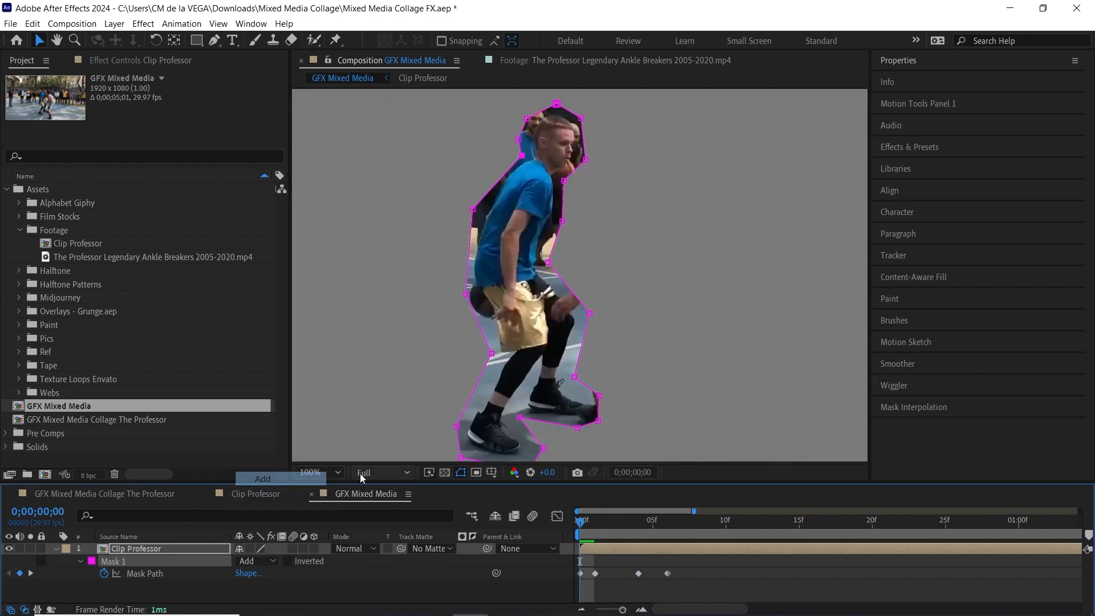
{"action": "left_click", "coordinate": [595, 522]}
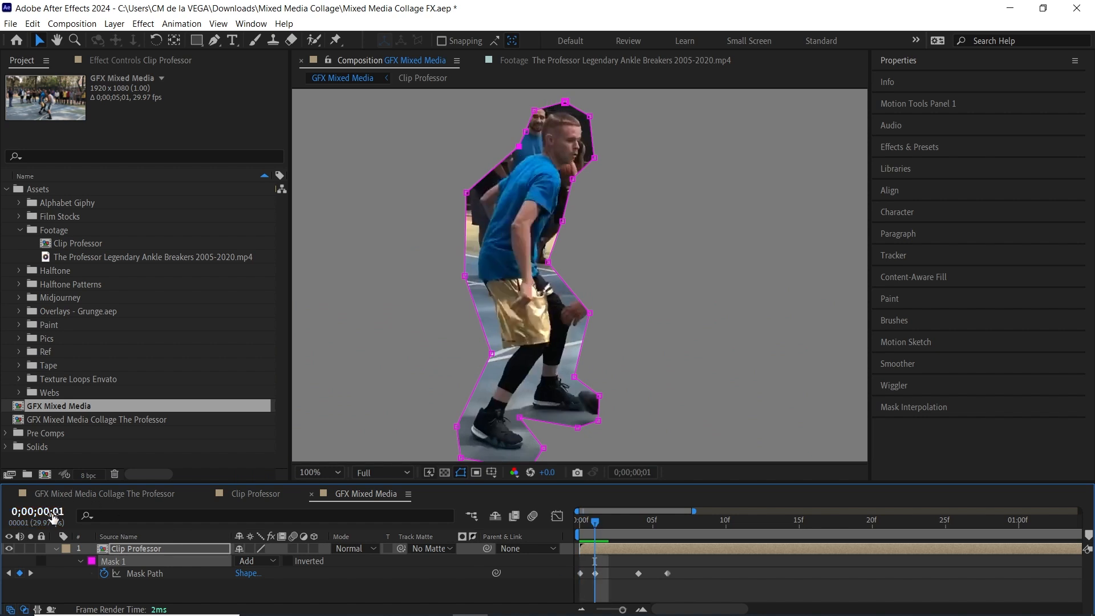
{"action": "left_click_drag", "start_coordinate": [595, 522], "coordinate": [640, 529]}
{"action": "key", "text": "Page_Down"}
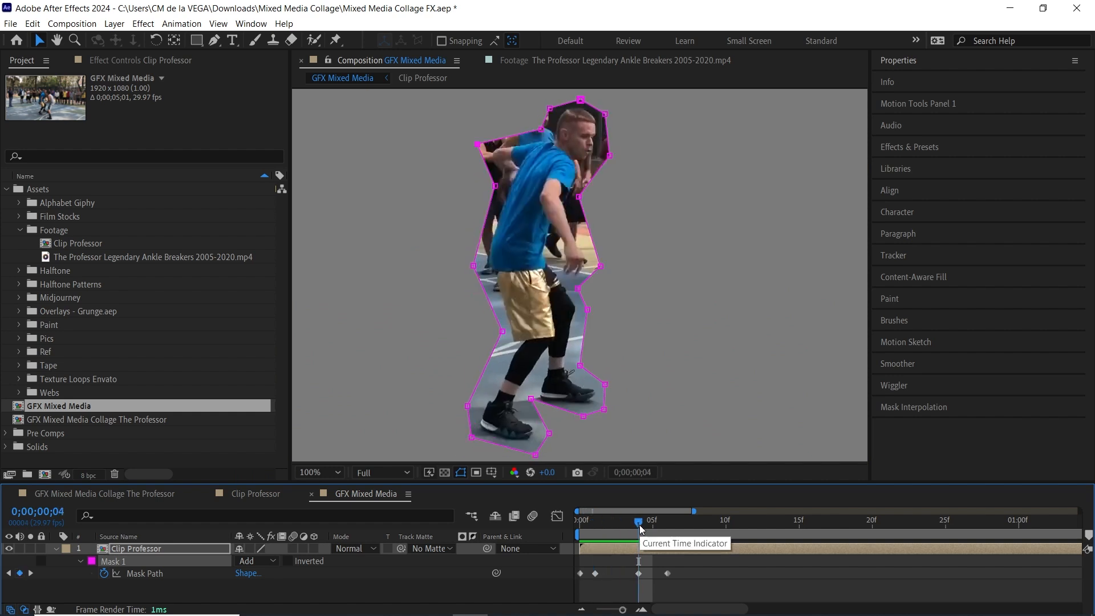
- Select all Mask Path keyframes of the Clip Professor layer and convert them to hold keyframes
{"action": "left_click_drag", "start_coordinate": [695, 511], "coordinate": [866, 499]}
{"action": "left_click_drag", "start_coordinate": [628, 527], "coordinate": [573, 530]}
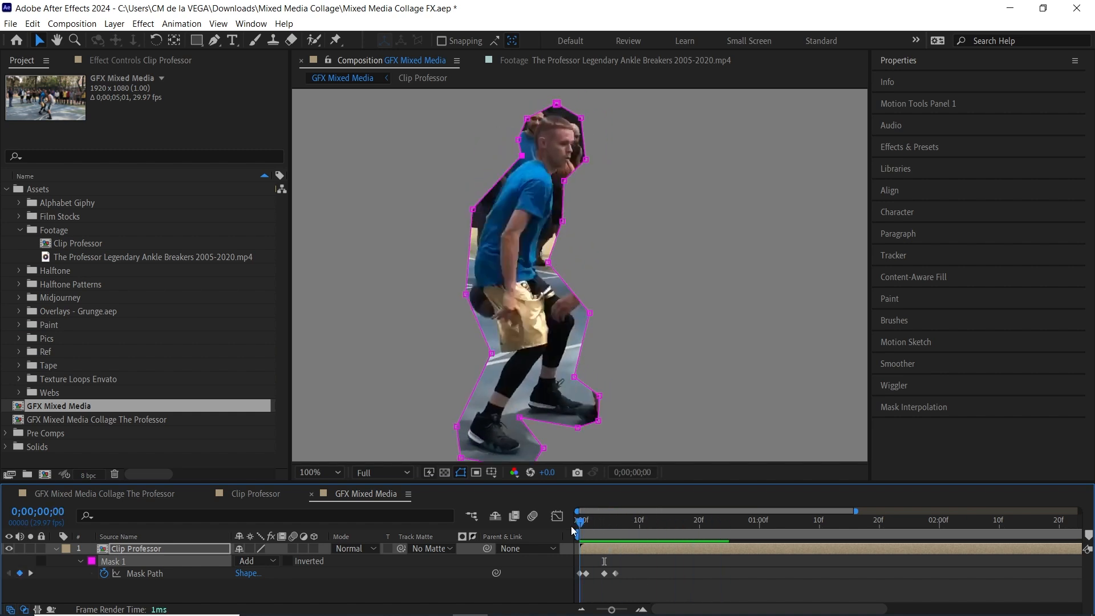
{"action": "left_click_drag", "start_coordinate": [648, 571], "coordinate": [549, 584]}
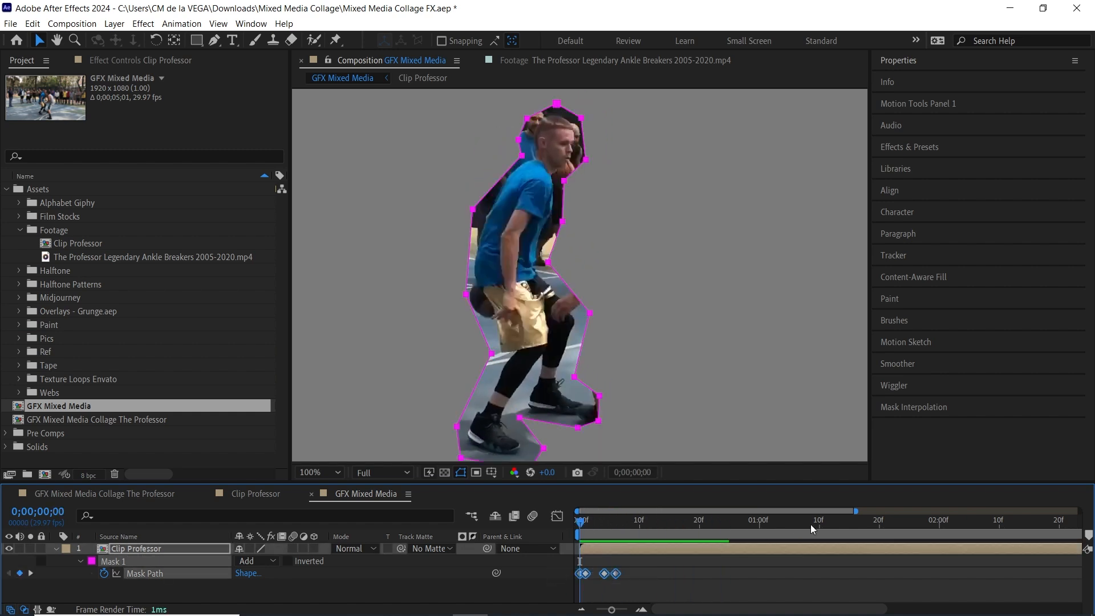
{"action": "left_click_drag", "start_coordinate": [859, 512], "coordinate": [744, 512]}
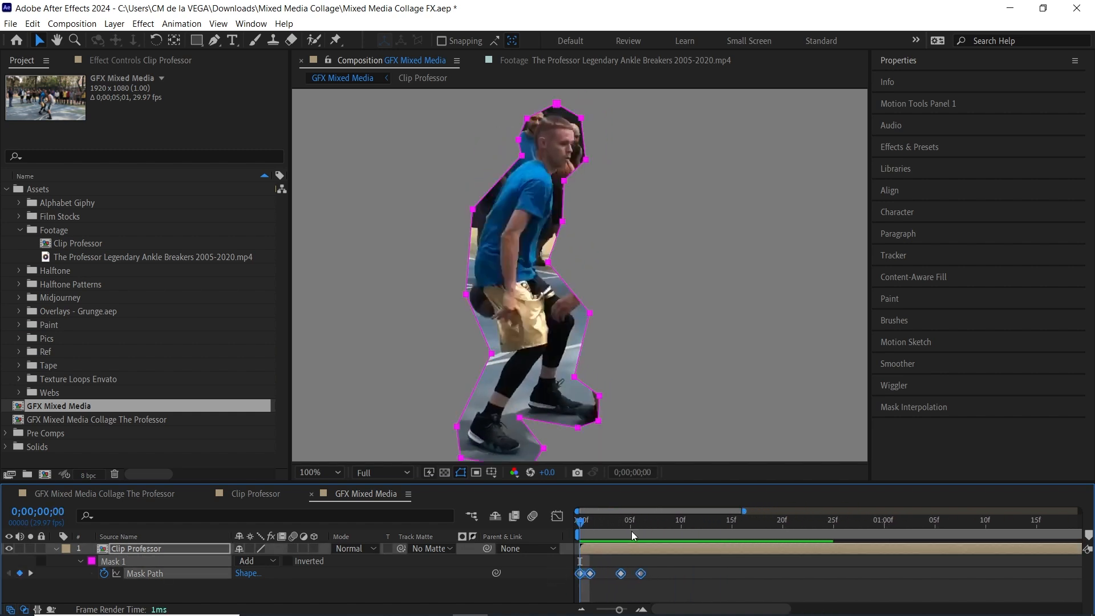
{"action": "right_click", "coordinate": [580, 574]}
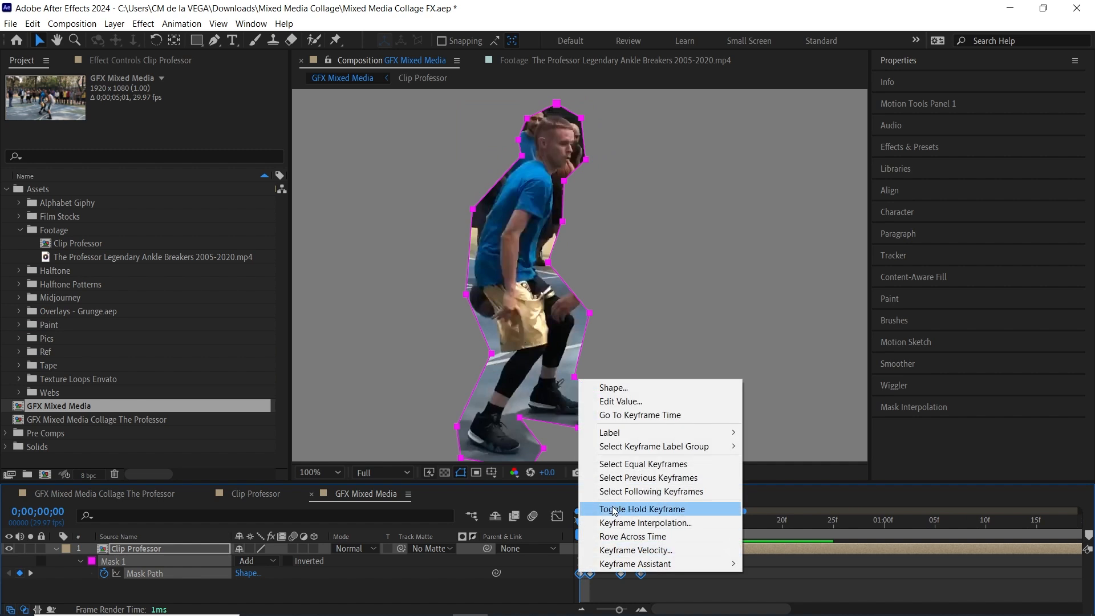
{"action": "left_click", "coordinate": [648, 510]}
- Scrub between frames 0 and 4 to check how the mask changes at each hold keyframe
{"action": "left_click_drag", "start_coordinate": [744, 512], "coordinate": [671, 511]}
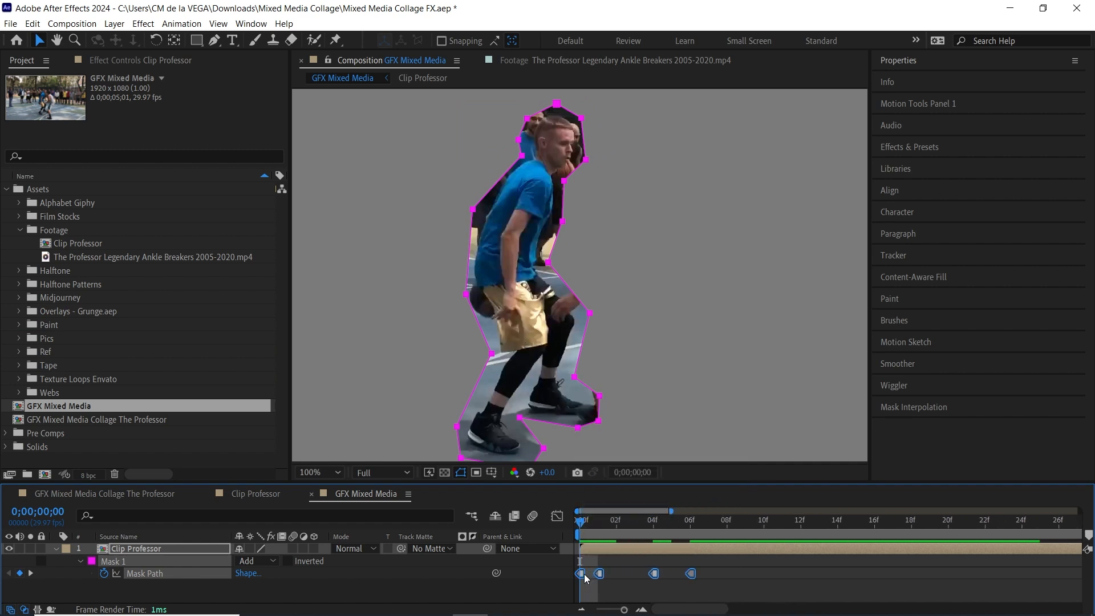
{"action": "left_click_drag", "start_coordinate": [589, 518], "coordinate": [653, 538]}
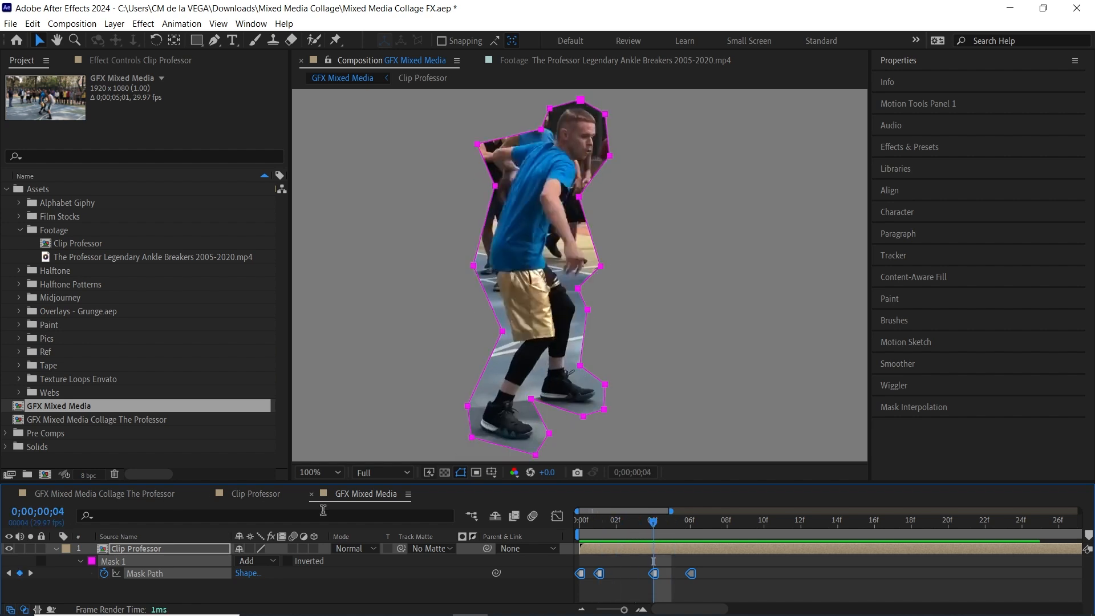
{"action": "left_click_drag", "start_coordinate": [656, 528], "coordinate": [563, 520]}
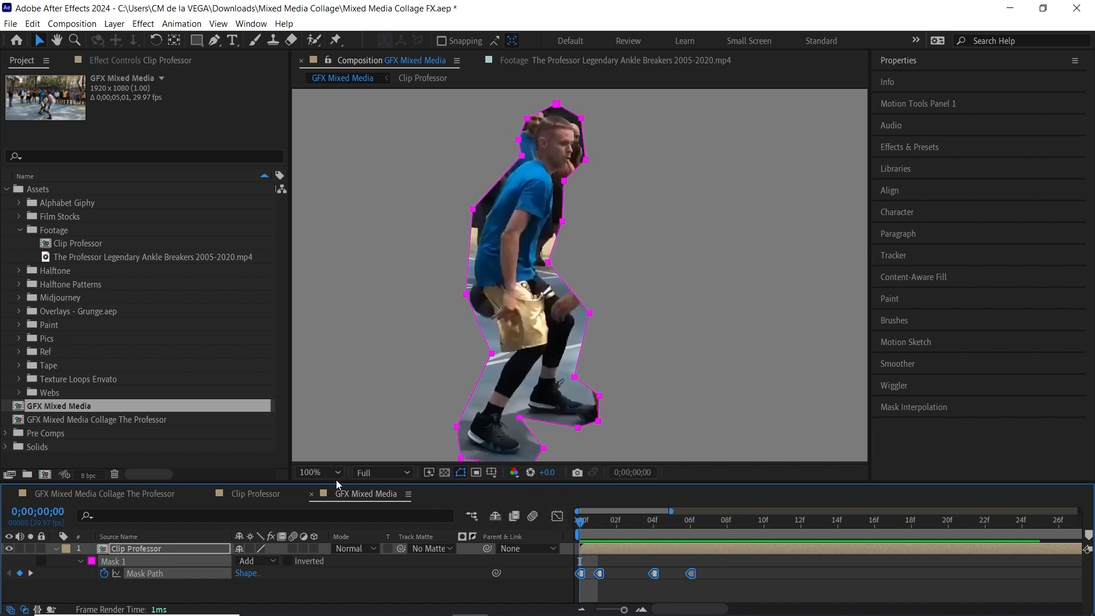
- Open the GFX Mixed Media Collage The Professor composition and turn off solo for the masked clip on layer 11
{"action": "left_click_drag", "start_coordinate": [336, 482], "coordinate": [337, 437]}
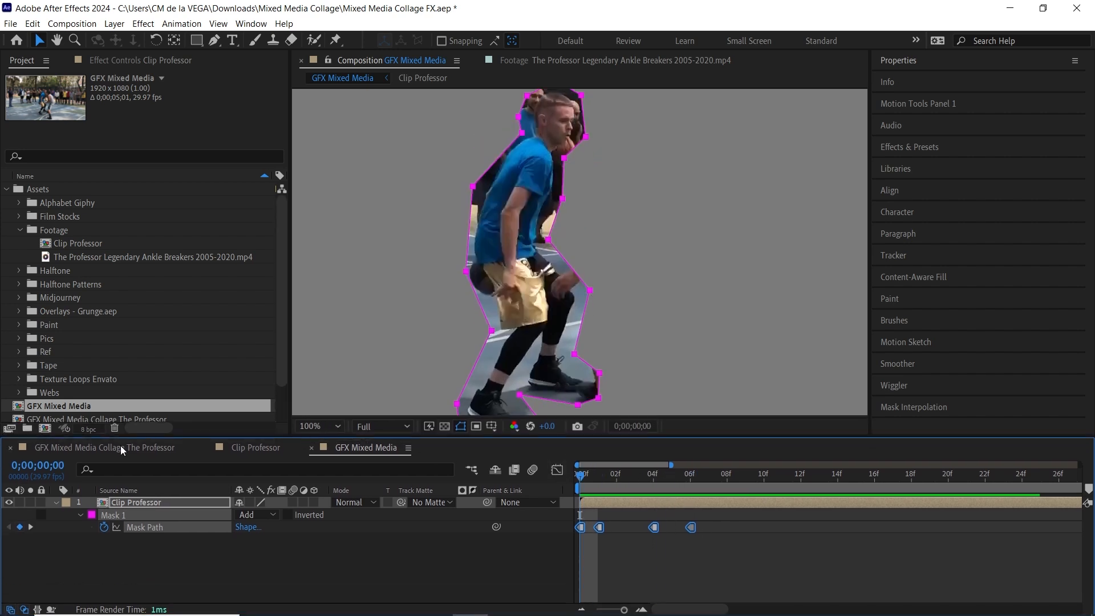
{"action": "left_click", "coordinate": [162, 450]}
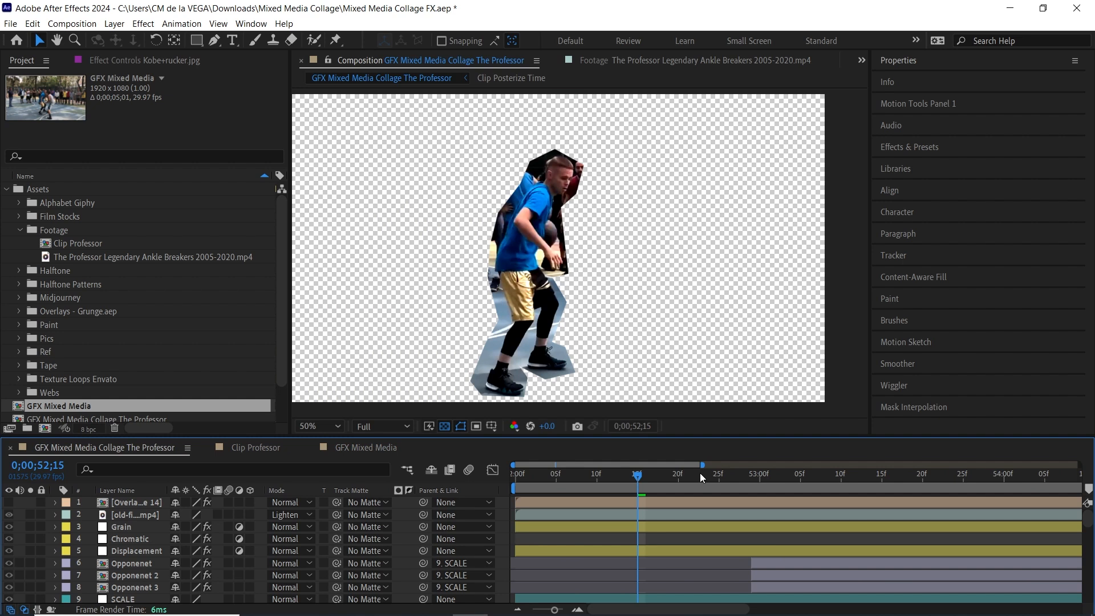
{"action": "key", "text": "grave"}
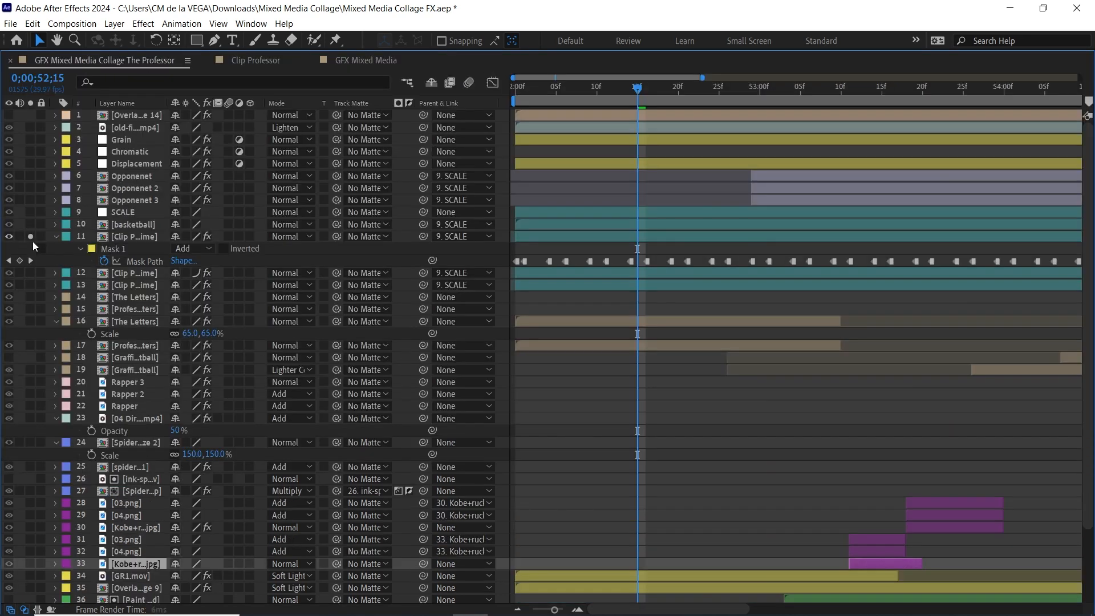
{"action": "key", "text": "grave"}
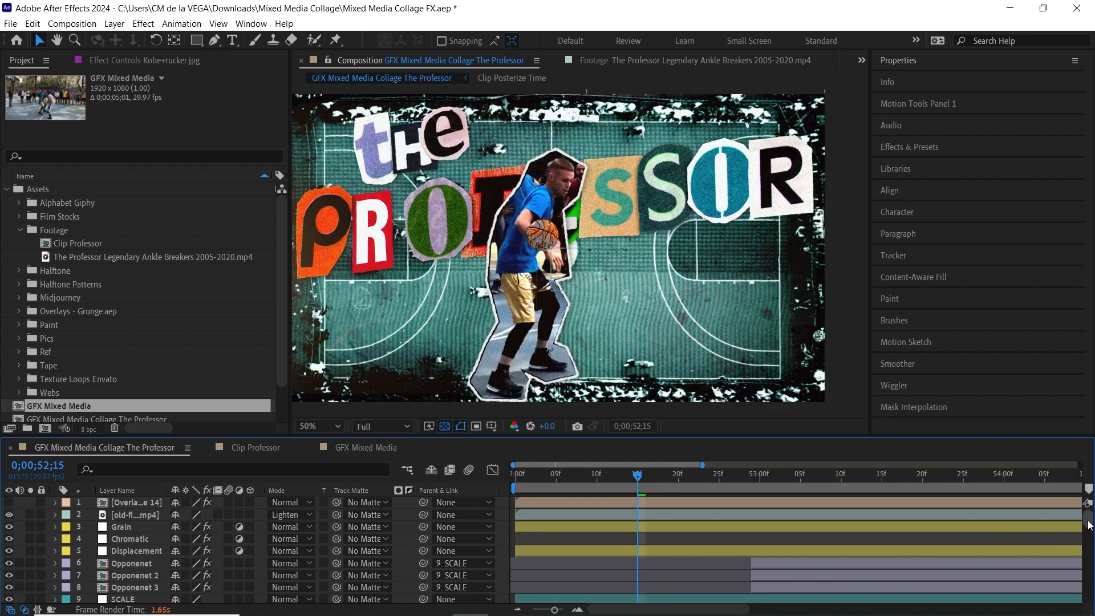
- Go to 0;00;52;00 and copy all Mask Path keyframes from Mask 1 on layer 11, Clip Posterize Time
{"action": "scroll", "coordinate": [1090, 525], "scroll_direction": "down", "scroll_amount": 5}
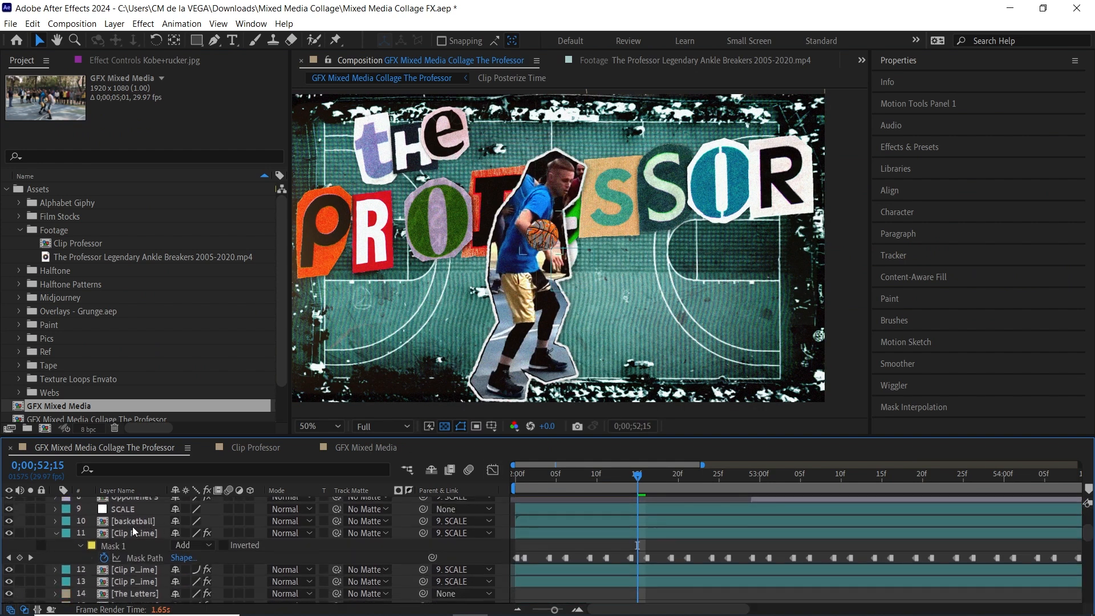
{"action": "left_click", "coordinate": [135, 532]}
{"action": "left_click", "coordinate": [516, 474]}
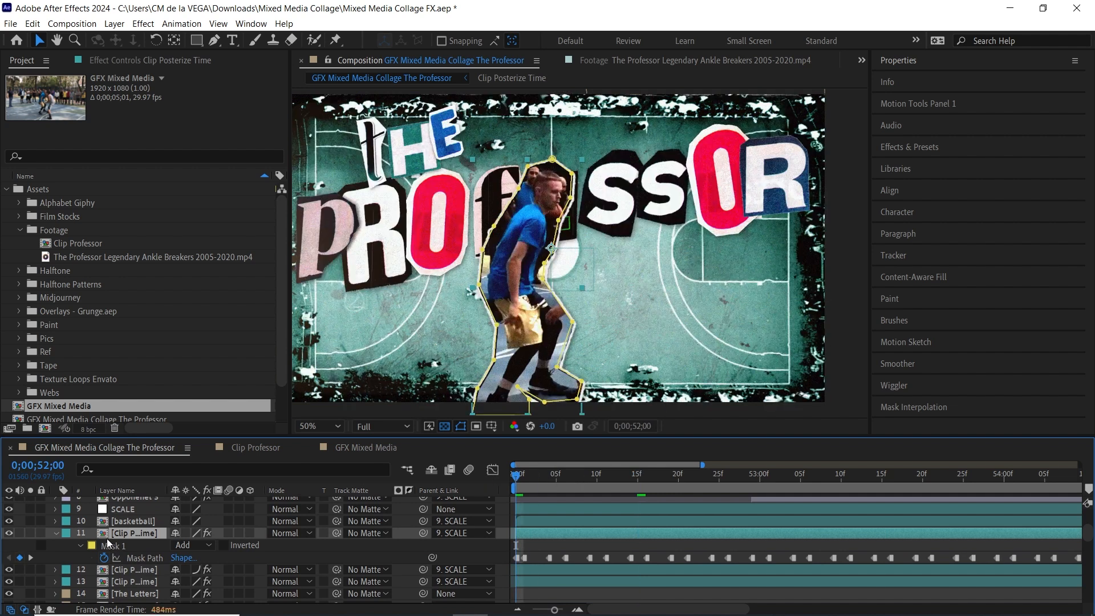
{"action": "left_click", "coordinate": [123, 545]}
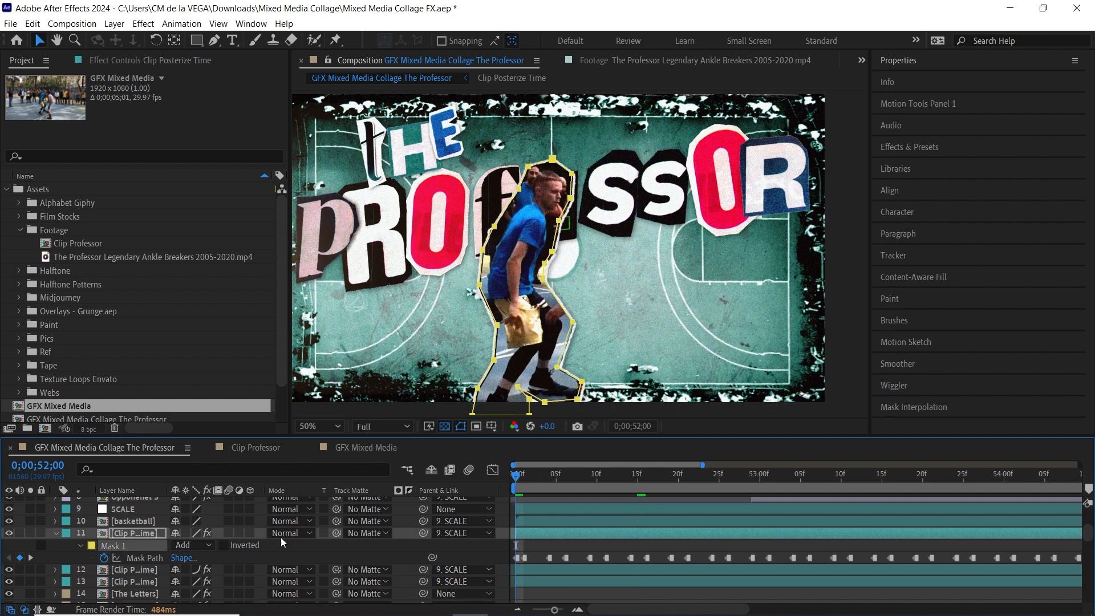
{"action": "left_click_drag", "start_coordinate": [703, 465], "coordinate": [1034, 465]}
{"action": "left_click_drag", "start_coordinate": [956, 554], "coordinate": [486, 564]}
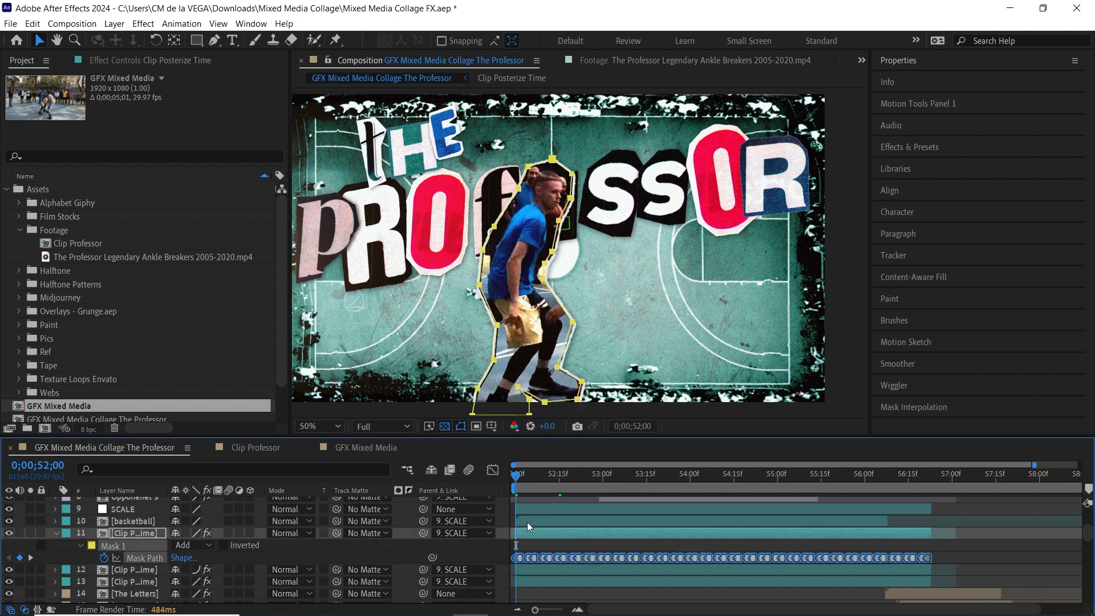
- Paste the copied Mask Path keyframes onto Mask 1 of Clip Professor at frame 0 in the GFX Mixed Media composition
{"action": "left_click", "coordinate": [361, 447]}
{"action": "left_click_drag", "start_coordinate": [749, 519], "coordinate": [581, 536]}
{"action": "key", "text": "ctrl+v"}
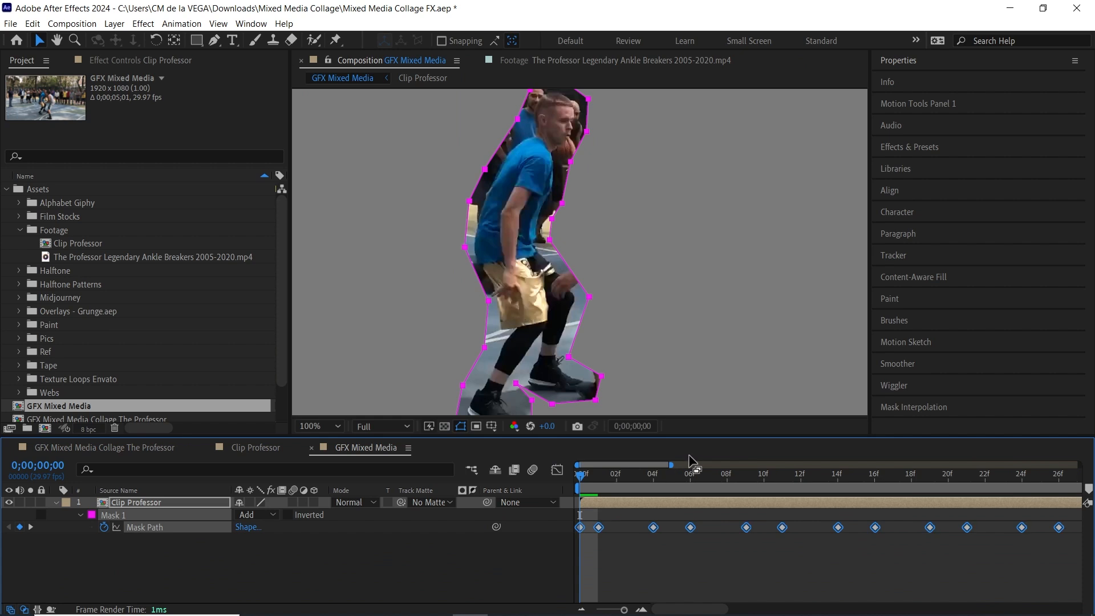
{"action": "left_click_drag", "start_coordinate": [672, 465], "coordinate": [980, 464]}
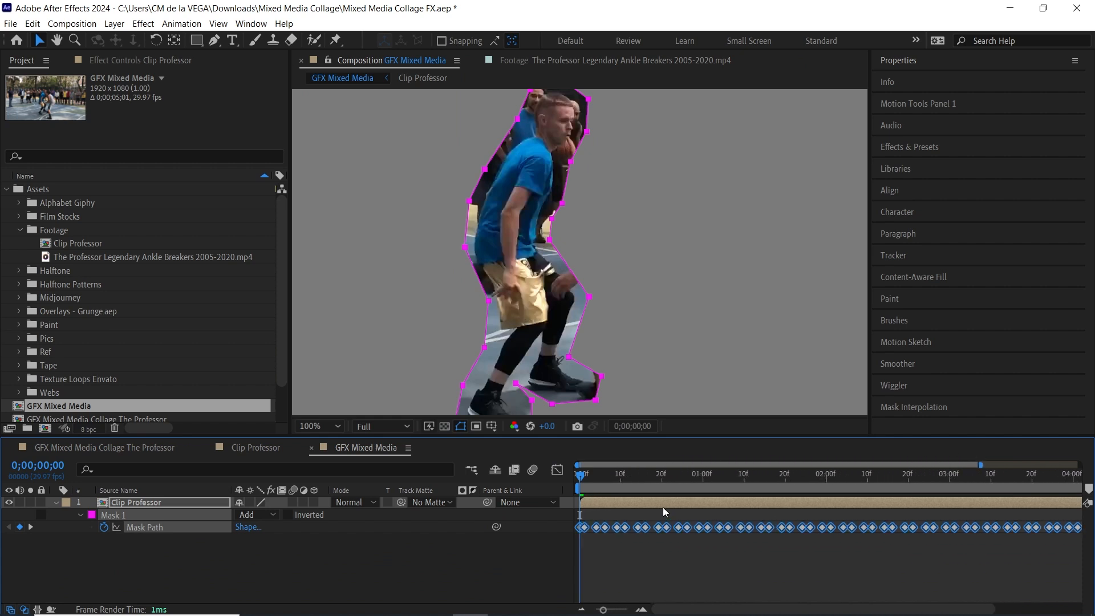
- Scrub to 0;00;01;28 to check the pasted mask, and set Mask 1's mode to None on Clip Professor
{"action": "left_click", "coordinate": [647, 528]}
{"action": "left_click_drag", "start_coordinate": [585, 477], "coordinate": [819, 484]}
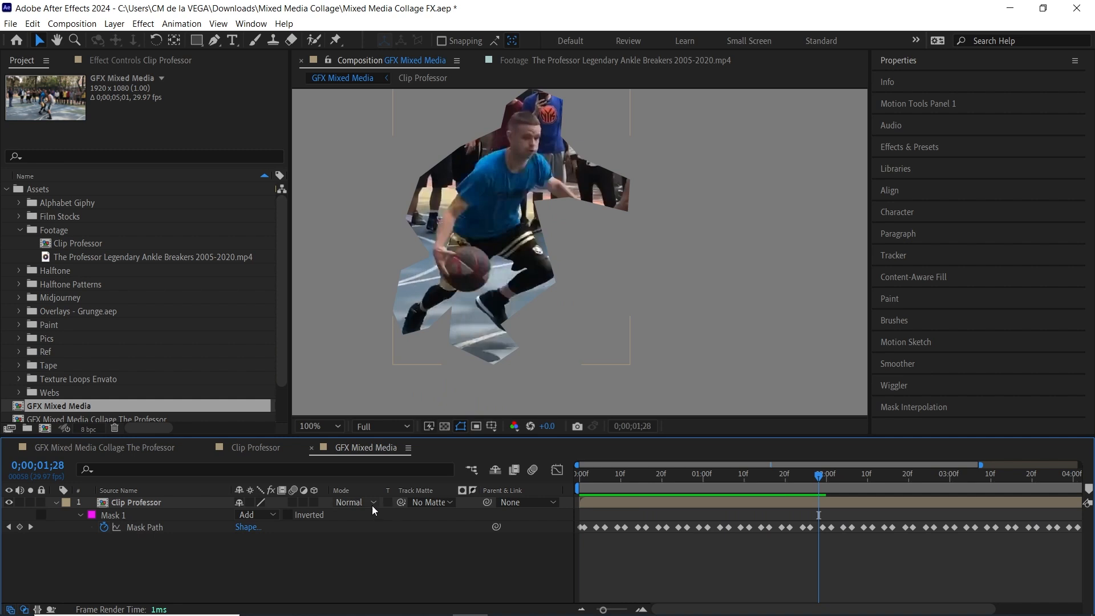
{"action": "left_click", "coordinate": [260, 515]}
{"action": "left_click", "coordinate": [280, 425]}
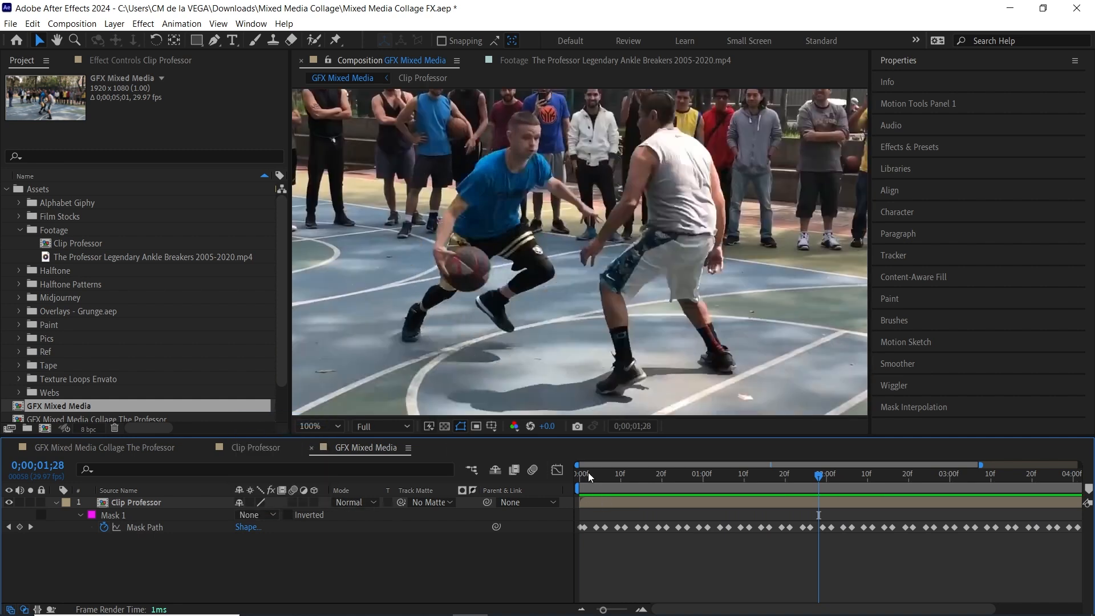
- Return to frame 0 and extend the work area's end to the end of the GFX Mixed Media composition
{"action": "left_click", "coordinate": [591, 477]}
{"action": "left_click", "coordinate": [138, 491]}
{"action": "left_click", "coordinate": [127, 516]}
{"action": "left_click_drag", "start_coordinate": [606, 478], "coordinate": [576, 475]}
{"action": "left_click_drag", "start_coordinate": [983, 466], "coordinate": [1079, 465]}
- Convert all of Clip Professor's Mask Path keyframes to hold keyframes and set Mask 1's mode to Add
{"action": "left_click_drag", "start_coordinate": [1062, 519], "coordinate": [535, 546]}
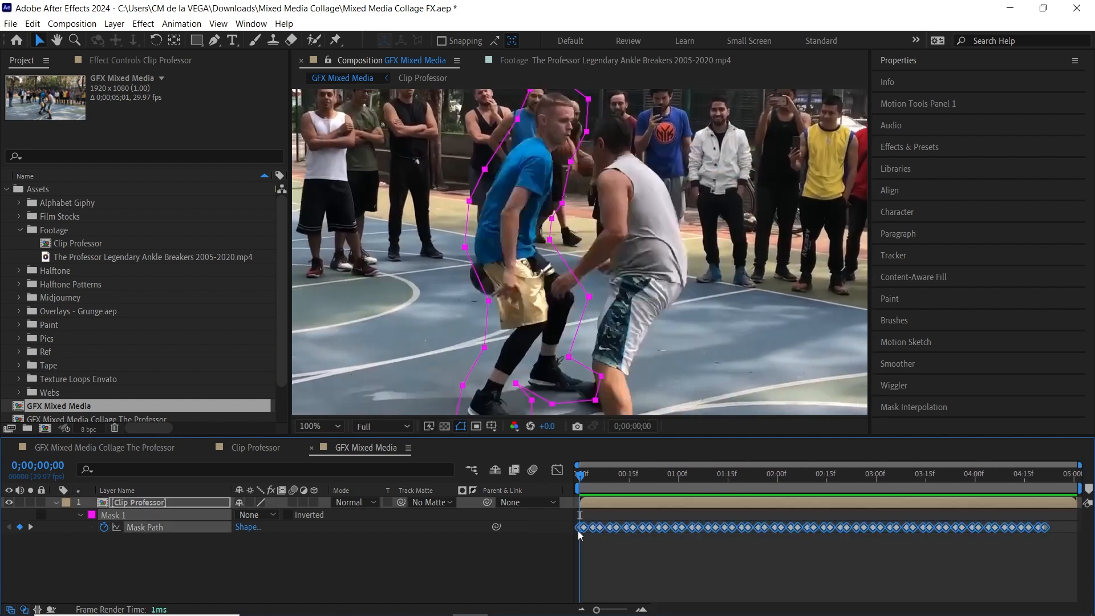
{"action": "right_click", "coordinate": [584, 527]}
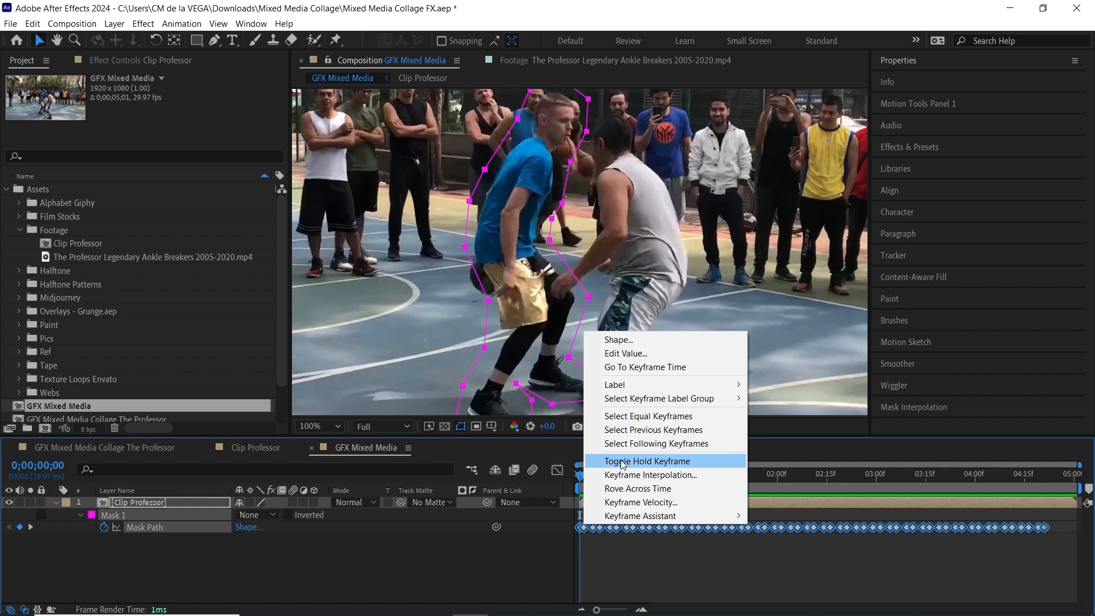
{"action": "left_click", "coordinate": [697, 462]}
{"action": "left_click", "coordinate": [265, 515]}
{"action": "left_click", "coordinate": [251, 432]}
{"action": "left_click", "coordinate": [700, 457]}
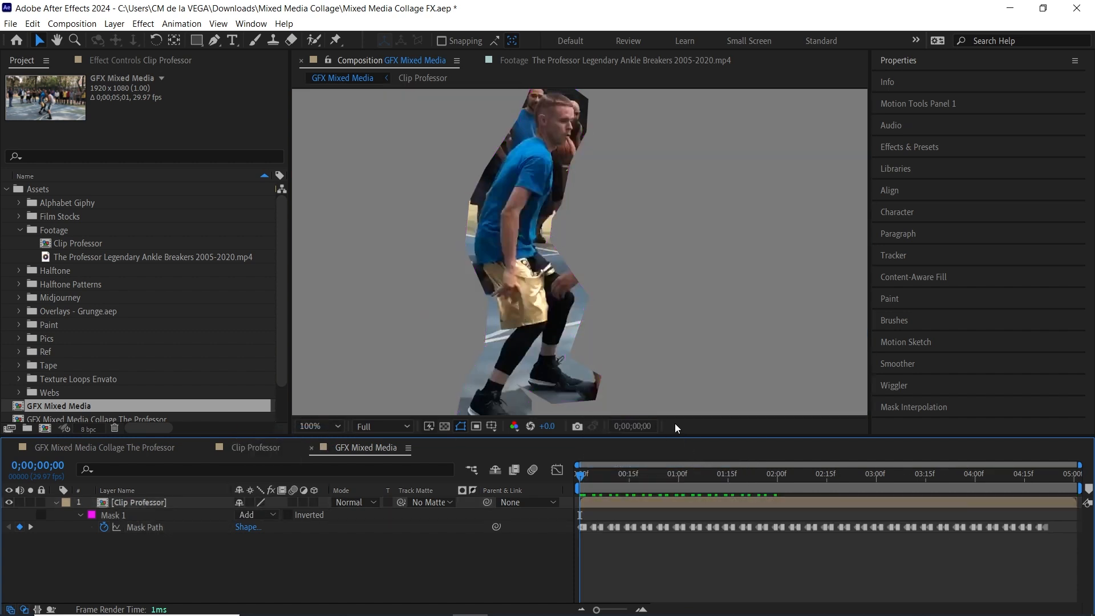
- Play back the masked player from frame 0, viewing the composition both enlarged and at normal size
{"action": "key", "text": "space"}
{"action": "key", "text": "grave"}
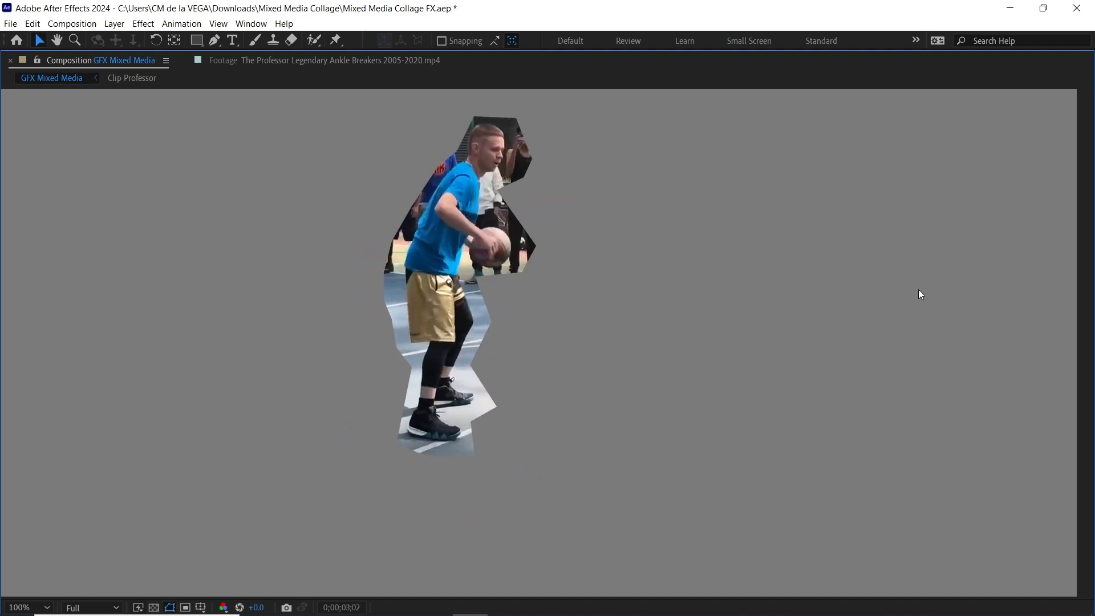
{"action": "key", "text": "grave"}
{"action": "left_click", "coordinate": [590, 478]}
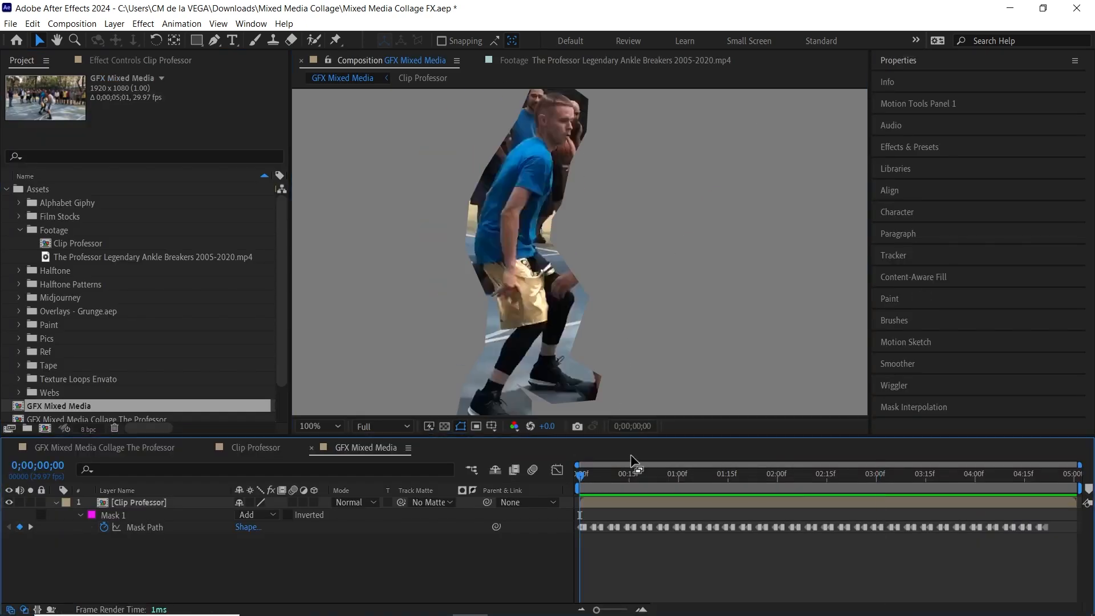
{"action": "key", "text": "space"}
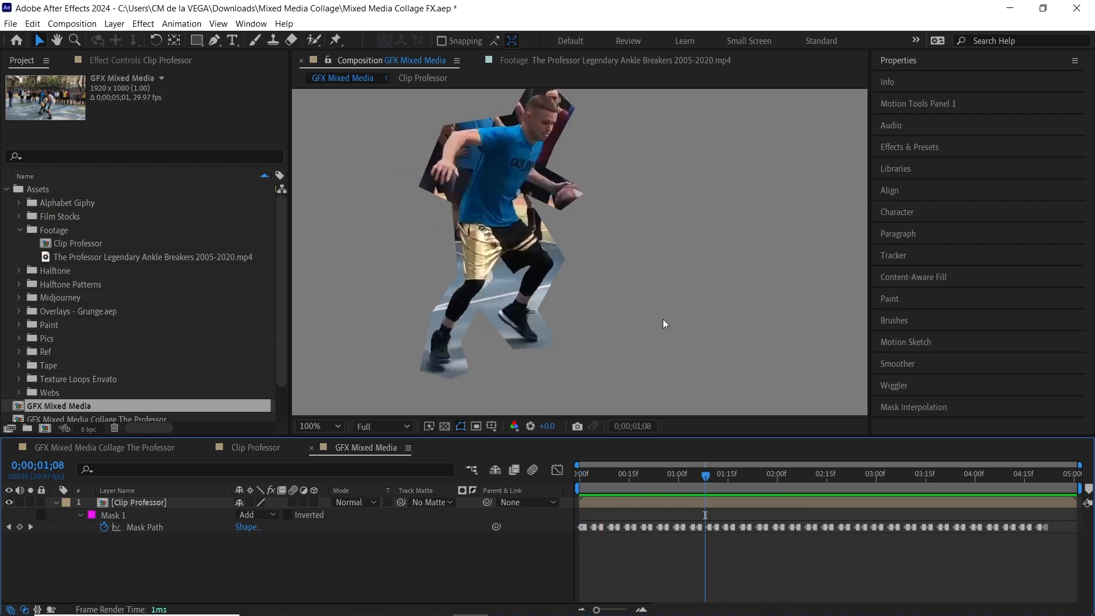
{"action": "key", "text": "space"}
- Duplicate the masked Clip Professor layer and rename the lower copy Border 1
{"action": "left_click", "coordinate": [152, 505]}
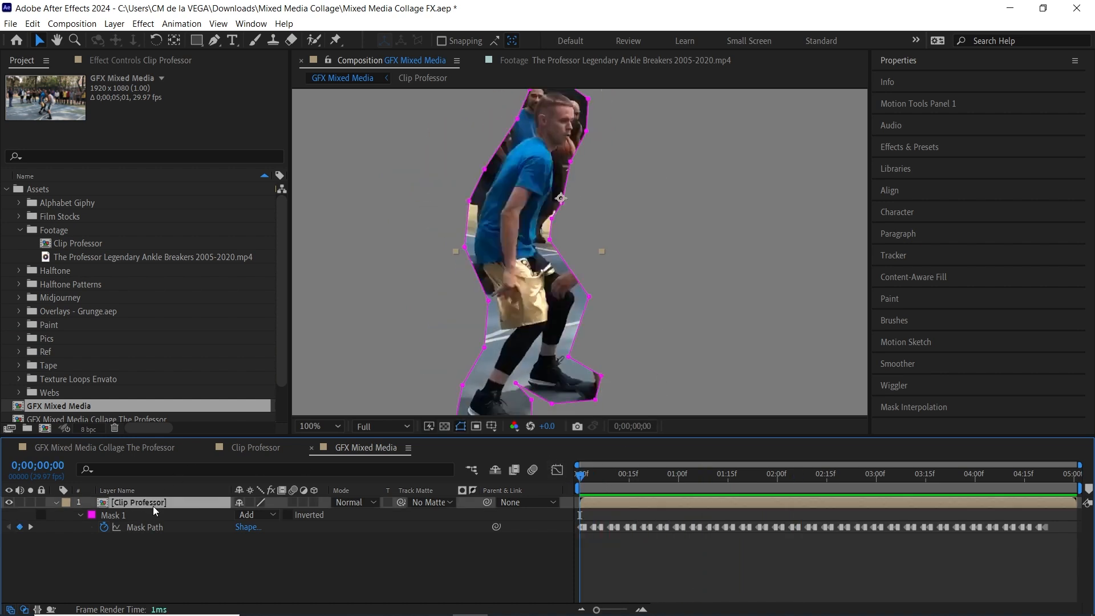
{"action": "key", "text": "ctrl+d"}
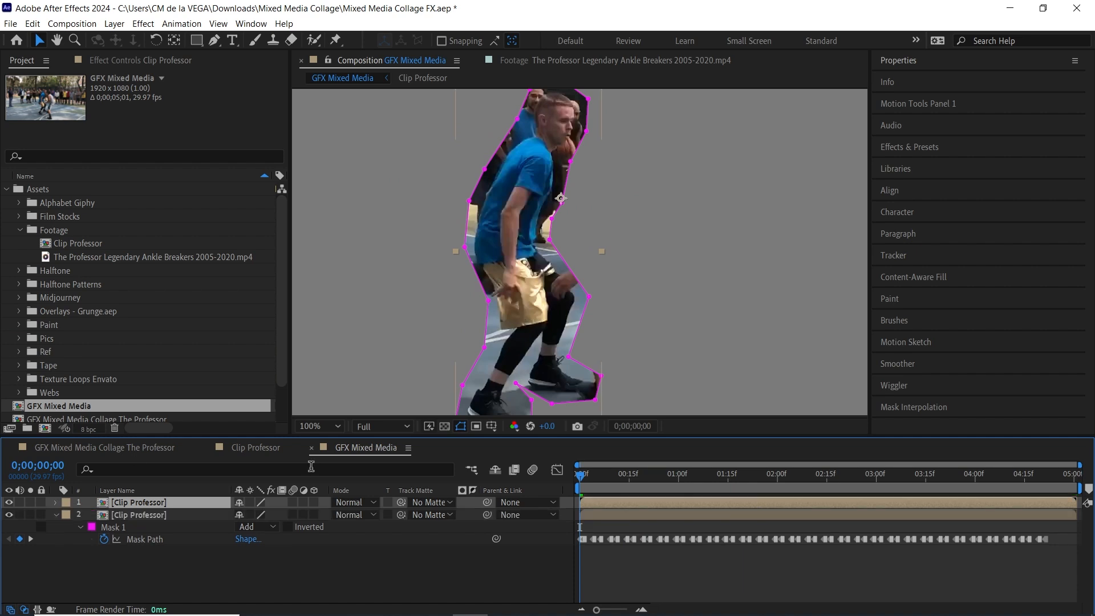
{"action": "left_click", "coordinate": [173, 508]}
{"action": "key", "text": "Return"}
{"action": "type", "text": "Border 1"}
{"action": "key", "text": "Return"}
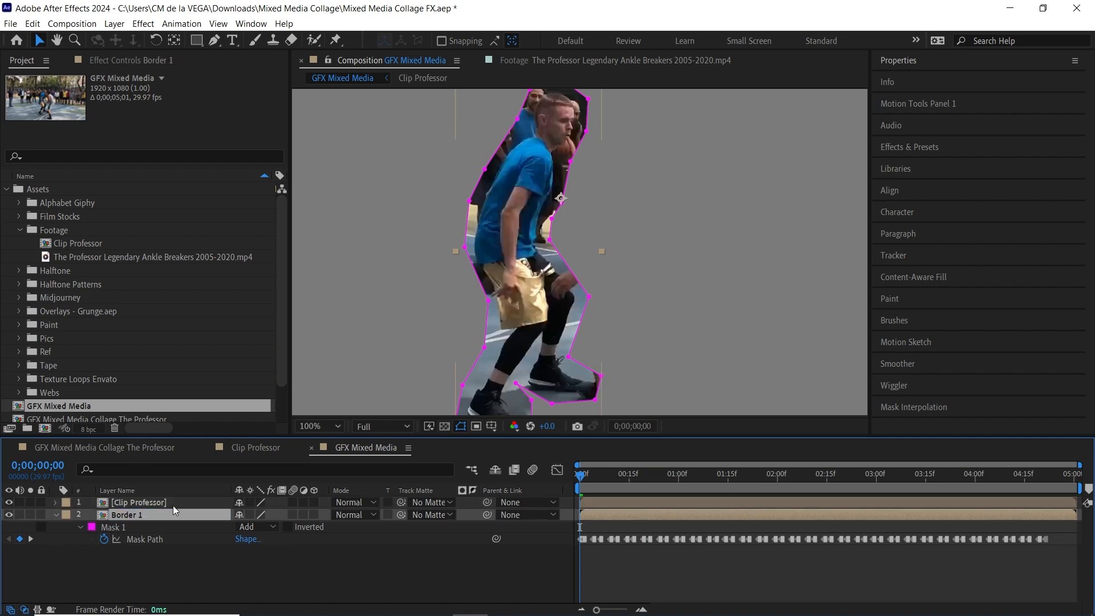
- Set the Mask Expansion of Mask 1 on Border 1 to 2 pixels
{"action": "left_click", "coordinate": [82, 528]}
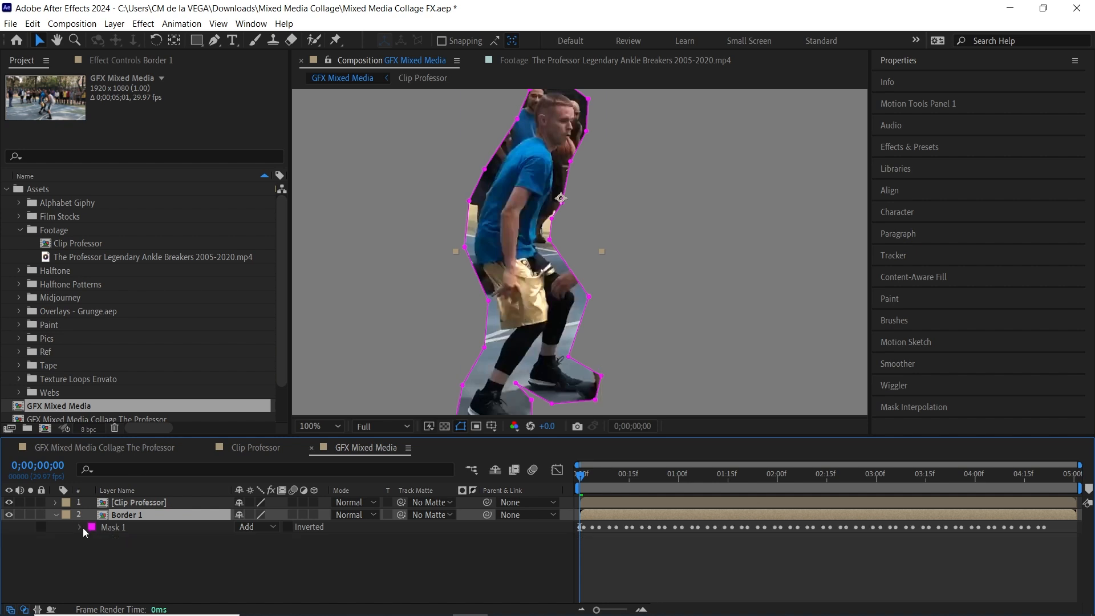
{"action": "left_click", "coordinate": [82, 529]}
{"action": "left_click", "coordinate": [137, 529]}
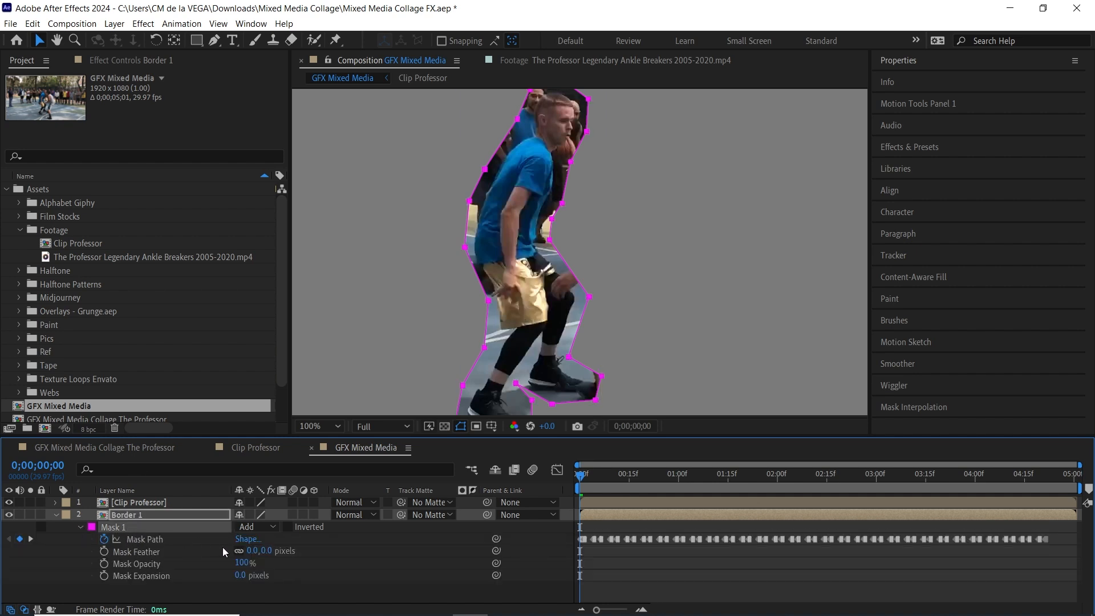
{"action": "mouse_move", "coordinate": [242, 575]}
{"action": "left_mouse_down"}
{"action": "mouse_move", "coordinate": [262, 568]}
{"action": "mouse_move", "coordinate": [252, 571]}
{"action": "left_mouse_up"}
{"action": "left_click", "coordinate": [246, 571]}
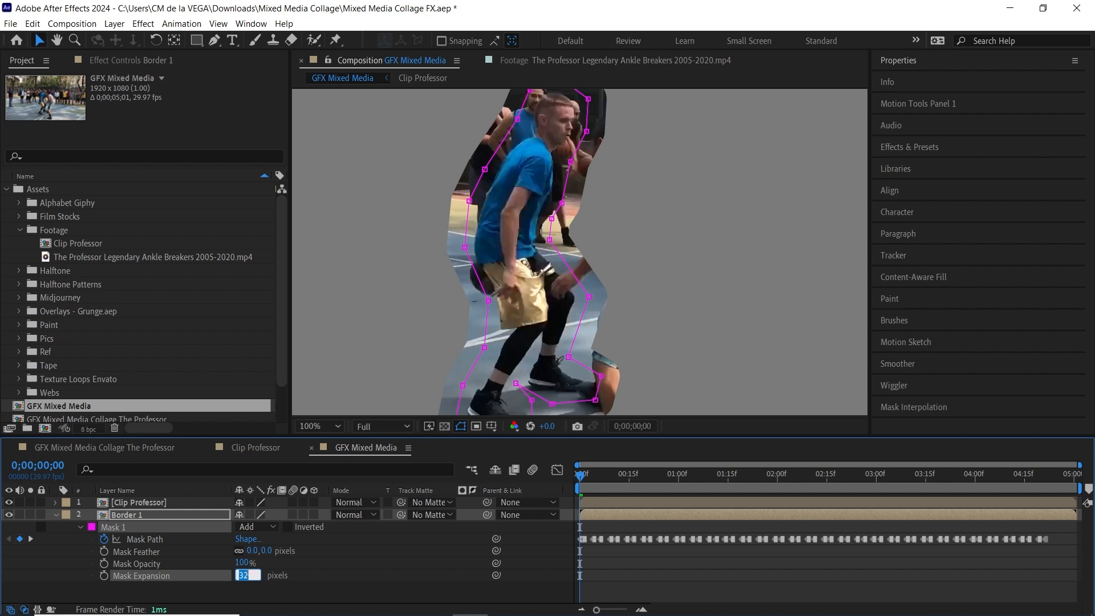
{"action": "type", "text": "2"}
{"action": "key", "text": "Return"}
- Apply the Fill effect to Border 1 and set its color to black, 000000
{"action": "left_click", "coordinate": [135, 517]}
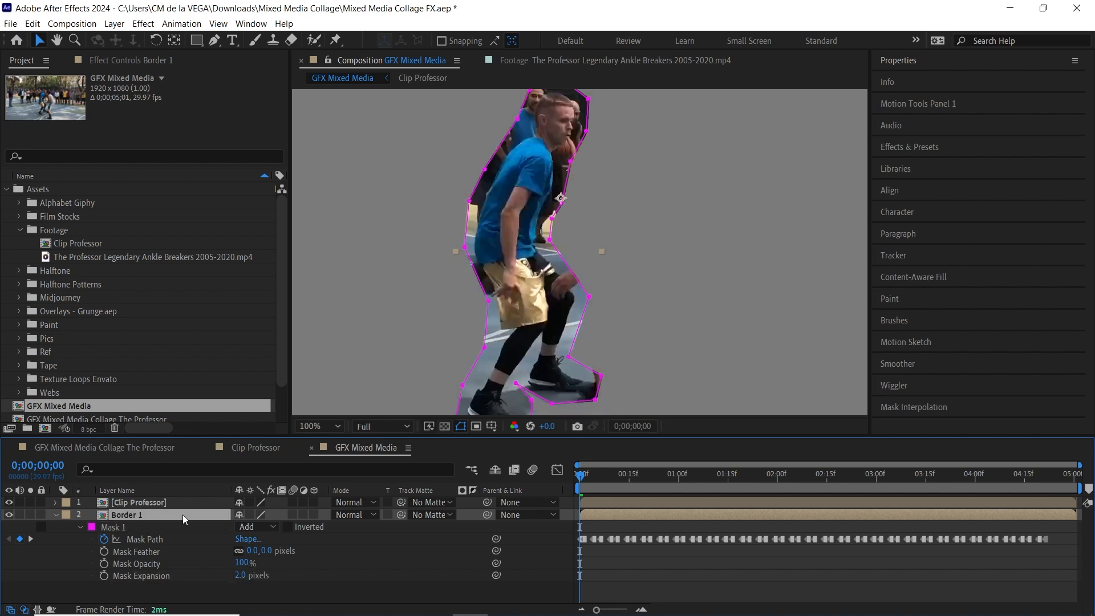
{"action": "key", "text": "ctrl+space"}
{"action": "type", "text": "fill"}
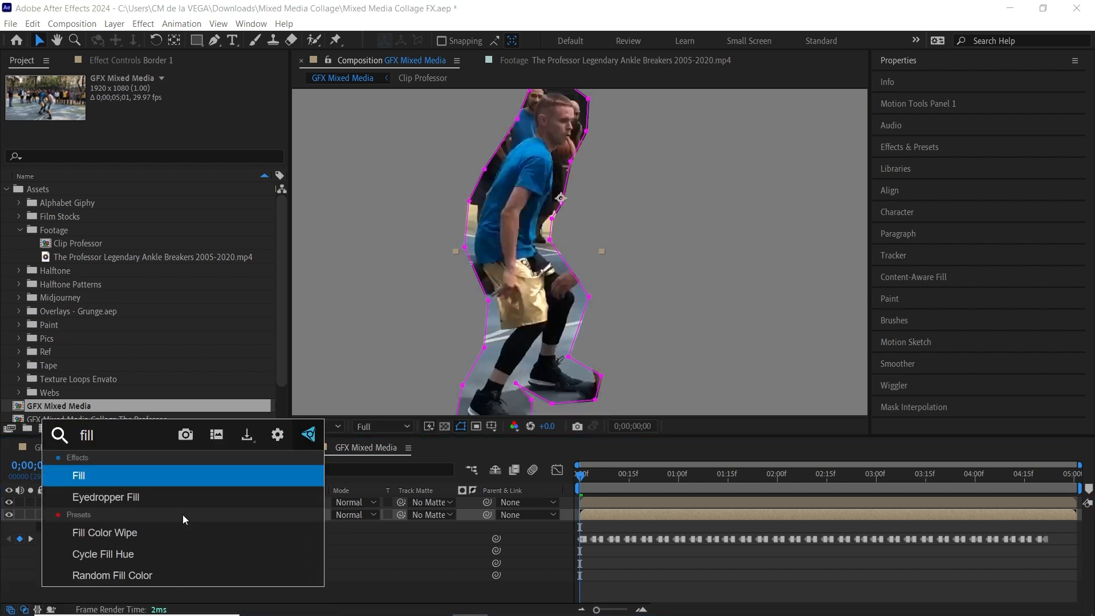
{"action": "key", "text": "Return"}
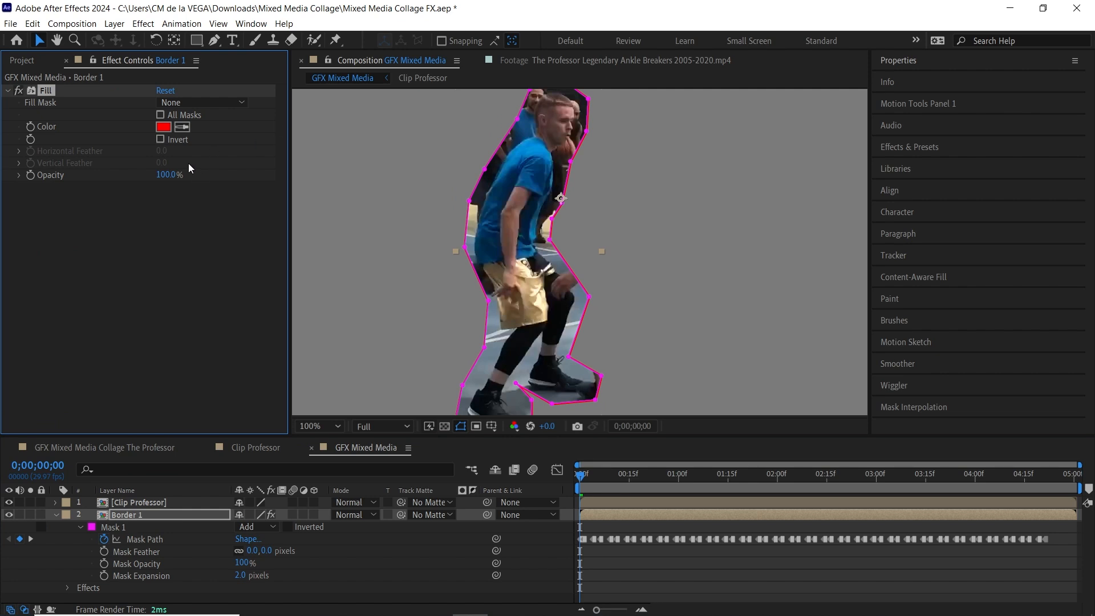
{"action": "left_click", "coordinate": [164, 127]}
{"action": "type", "text": "000000"}
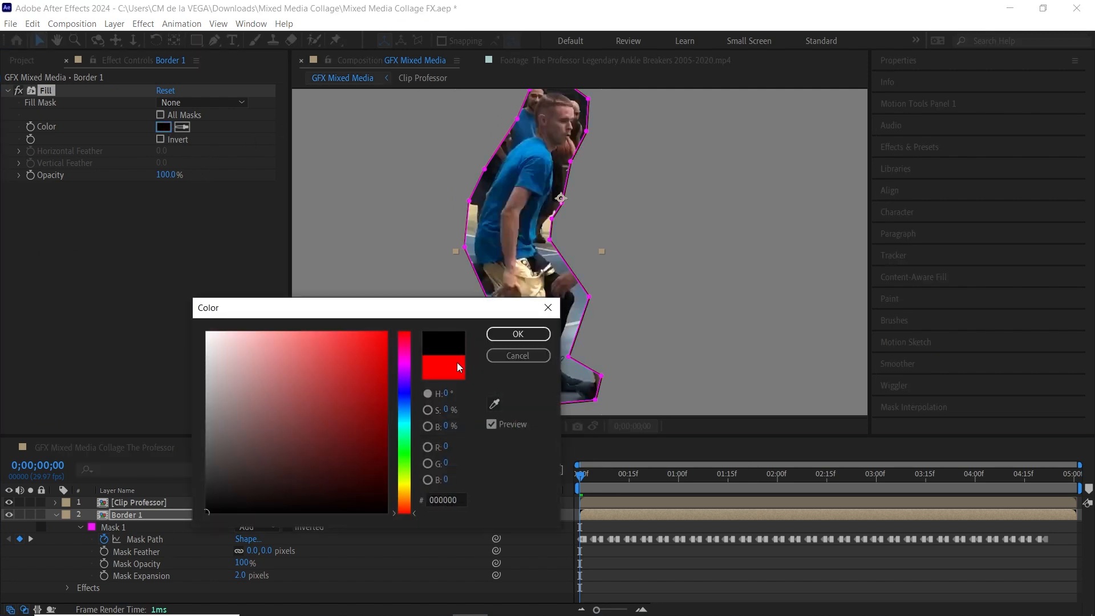
{"action": "left_click", "coordinate": [530, 331]}
{"action": "left_click", "coordinate": [447, 324]}
- Examine the outline around the player, soloing Border 1 temporarily to see its shape alone
{"action": "key", "text": "h"}
{"action": "left_click_drag", "start_coordinate": [634, 260], "coordinate": [635, 267]}
{"action": "key", "text": "space"}
{"action": "left_click_drag", "start_coordinate": [529, 246], "coordinate": [527, 218]}
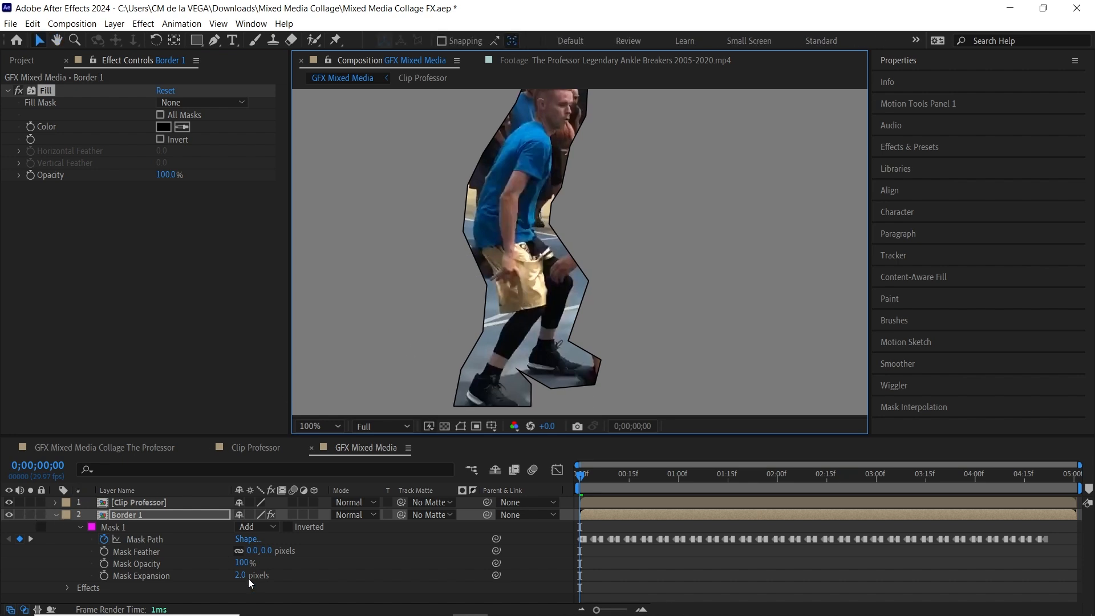
{"action": "left_click", "coordinate": [30, 515]}
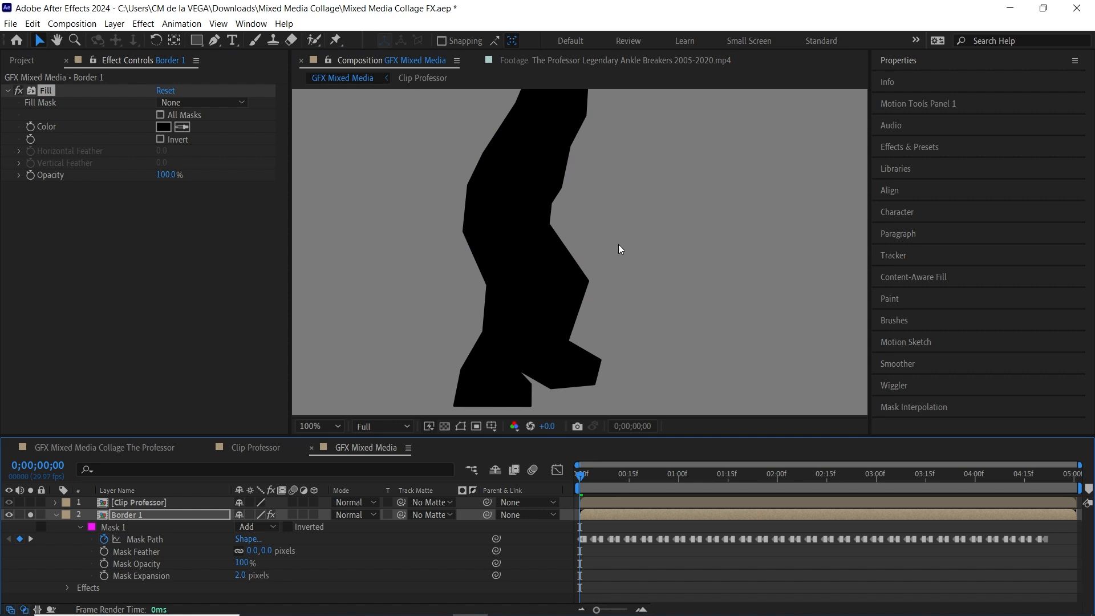
{"action": "scroll", "coordinate": [618, 228], "scroll_direction": "up", "scroll_amount": 3}
{"action": "left_click", "coordinate": [31, 515]}
{"action": "left_click_drag", "start_coordinate": [560, 303], "coordinate": [584, 312]}
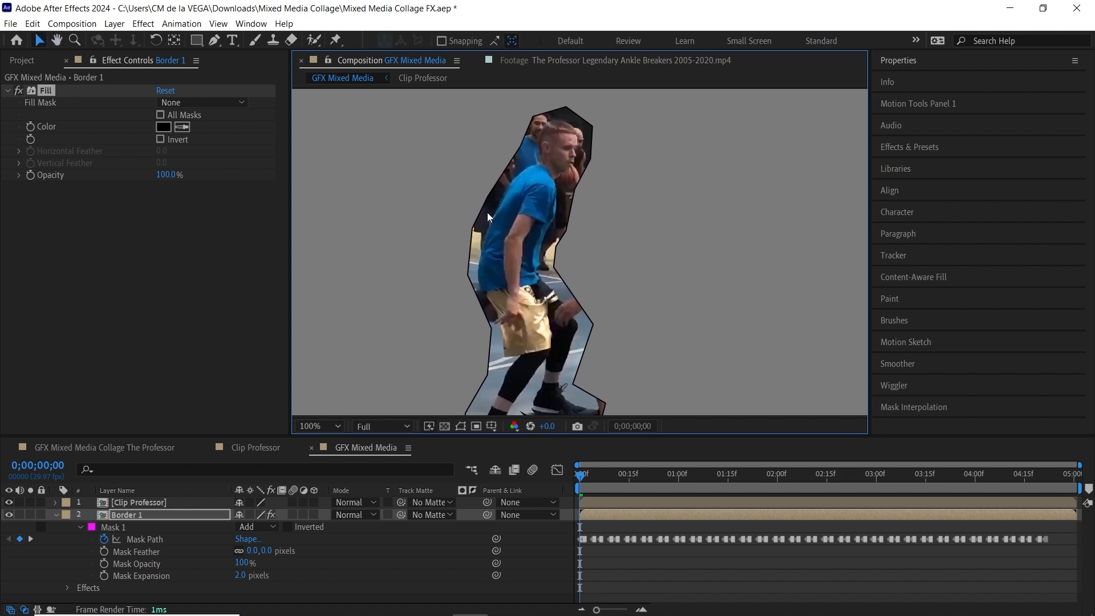
- Apply the Roughen Edges effect to the Border 1 layer
{"action": "left_click", "coordinate": [163, 508]}
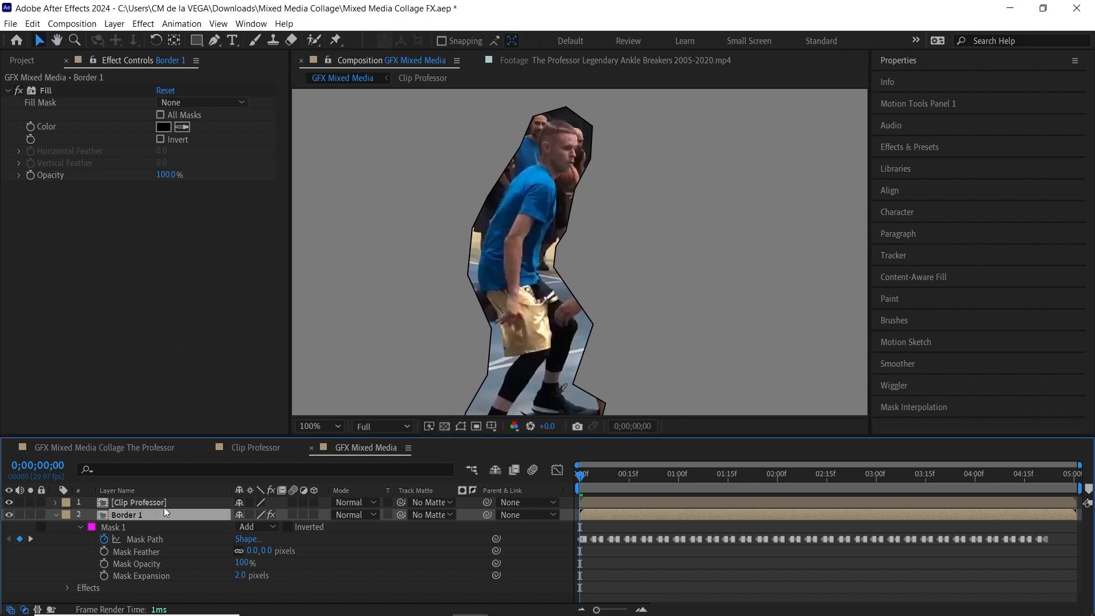
{"action": "key", "text": "ctrl+space"}
{"action": "type", "text": "rough"}
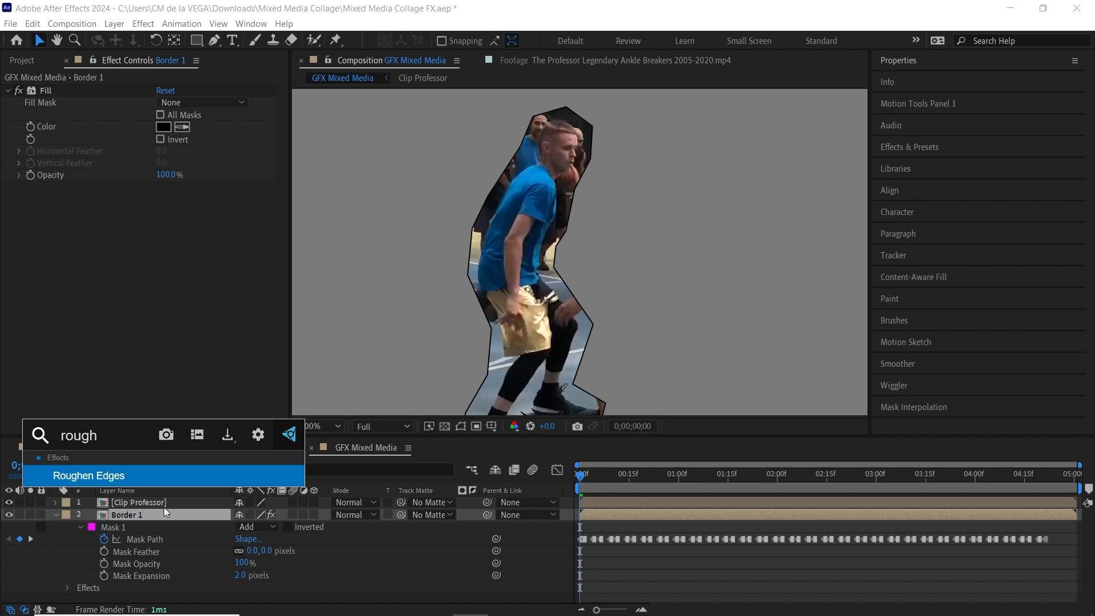
{"action": "key", "text": "Return"}
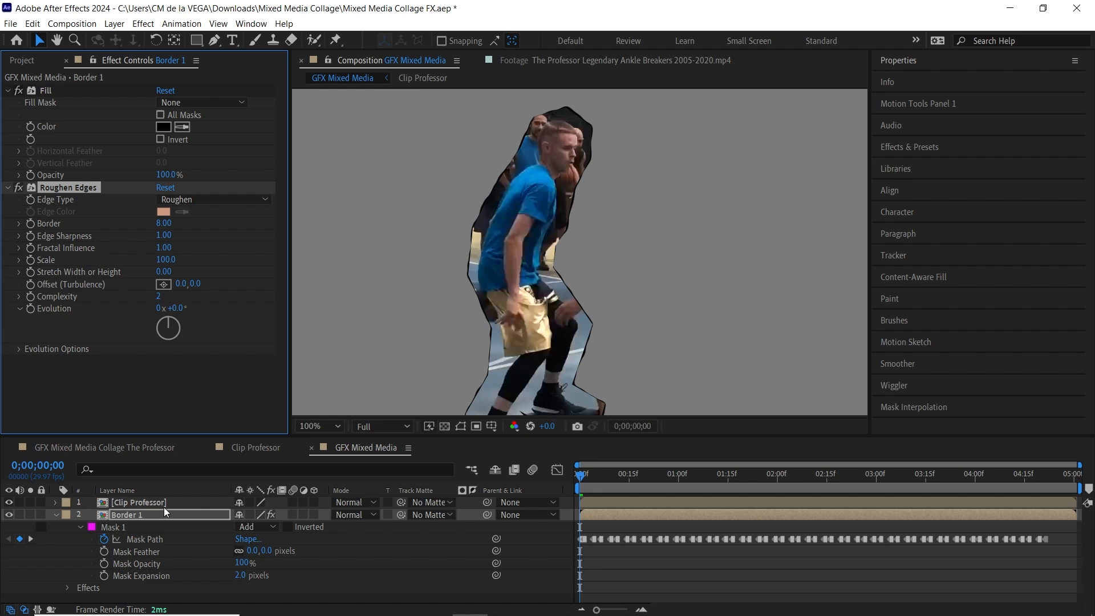
- Set Border 1's Roughen Edges to Border 4, Scale 80 and Complexity 4
{"action": "left_click", "coordinate": [164, 223]}
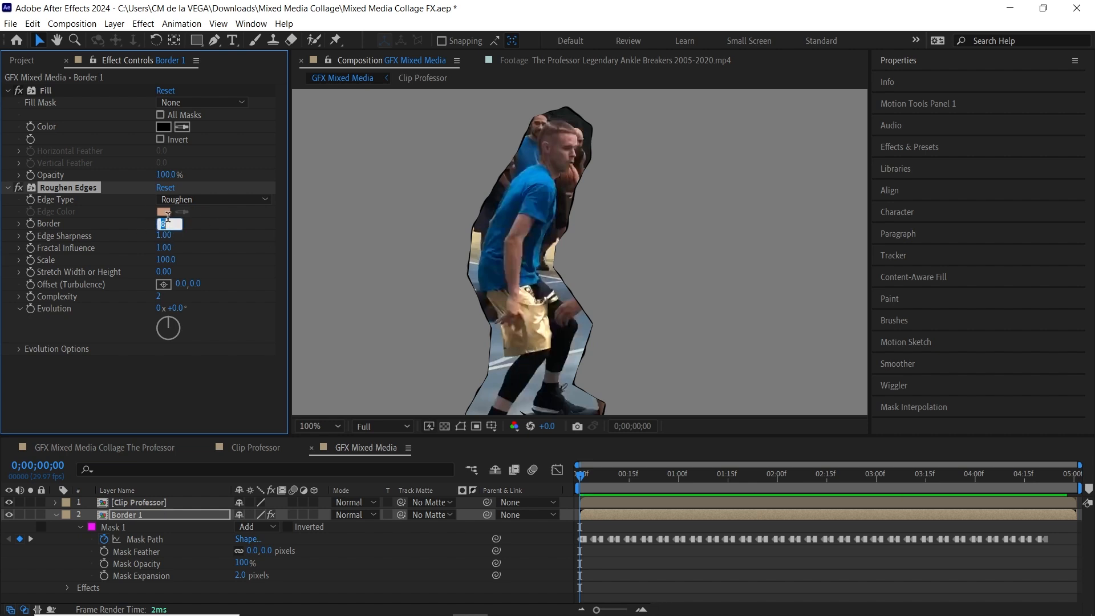
{"action": "type", "text": "4"}
{"action": "key", "text": "Return"}
{"action": "left_click", "coordinate": [165, 260]}
{"action": "type", "text": "80"}
{"action": "key", "text": "Return"}
{"action": "left_click", "coordinate": [163, 295]}
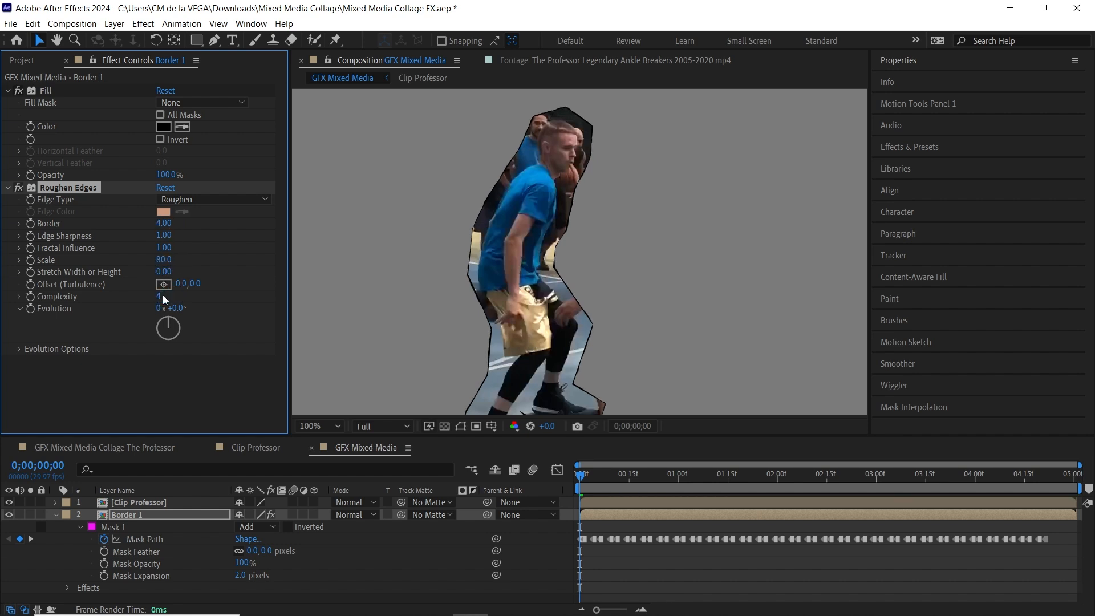
- Inspect the roughened outline around the player up close in an enlarged view, and play back the animation
{"action": "key", "text": "."}
{"action": "left_click_drag", "start_coordinate": [571, 237], "coordinate": [615, 316]}
{"action": "left_click_drag", "start_coordinate": [572, 190], "coordinate": [583, 213]}
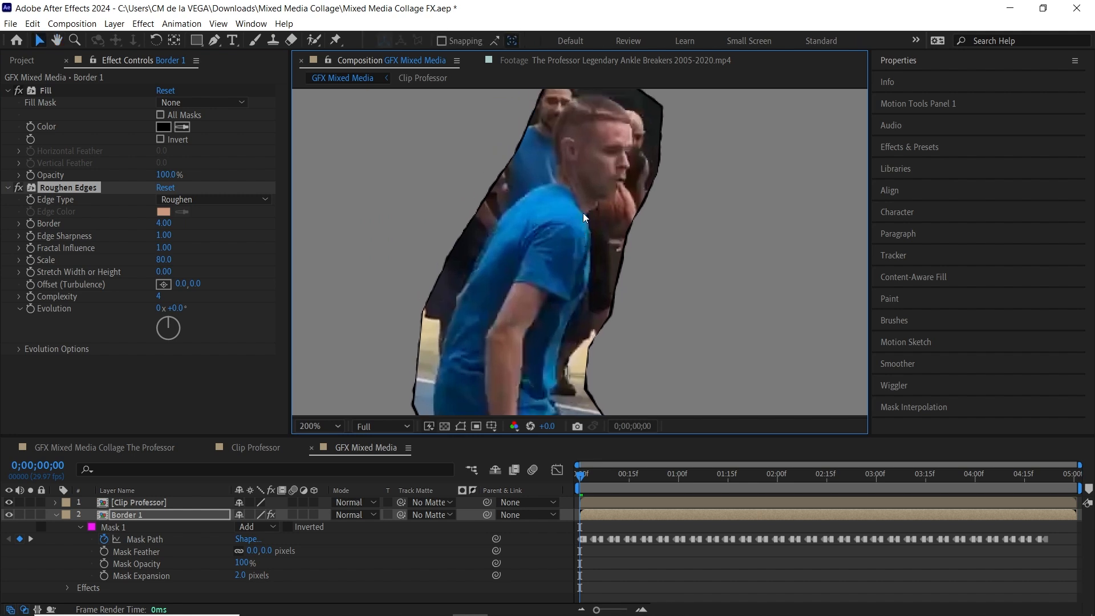
{"action": "key", "text": "grave"}
{"action": "left_click_drag", "start_coordinate": [643, 333], "coordinate": [614, 308]}
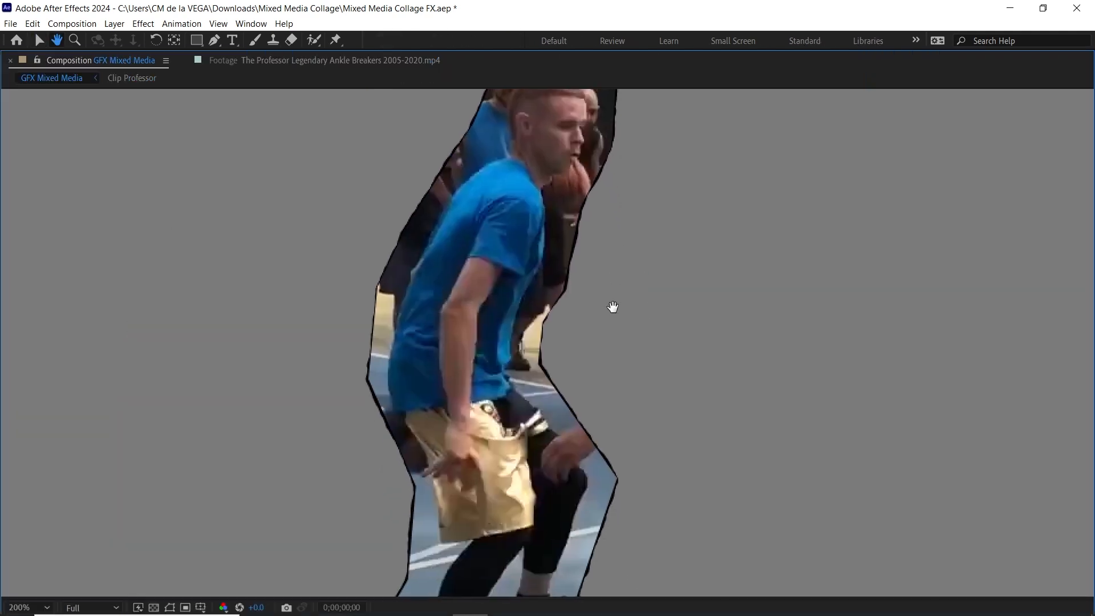
{"action": "scroll", "coordinate": [591, 422], "scroll_direction": "up", "scroll_amount": 3}
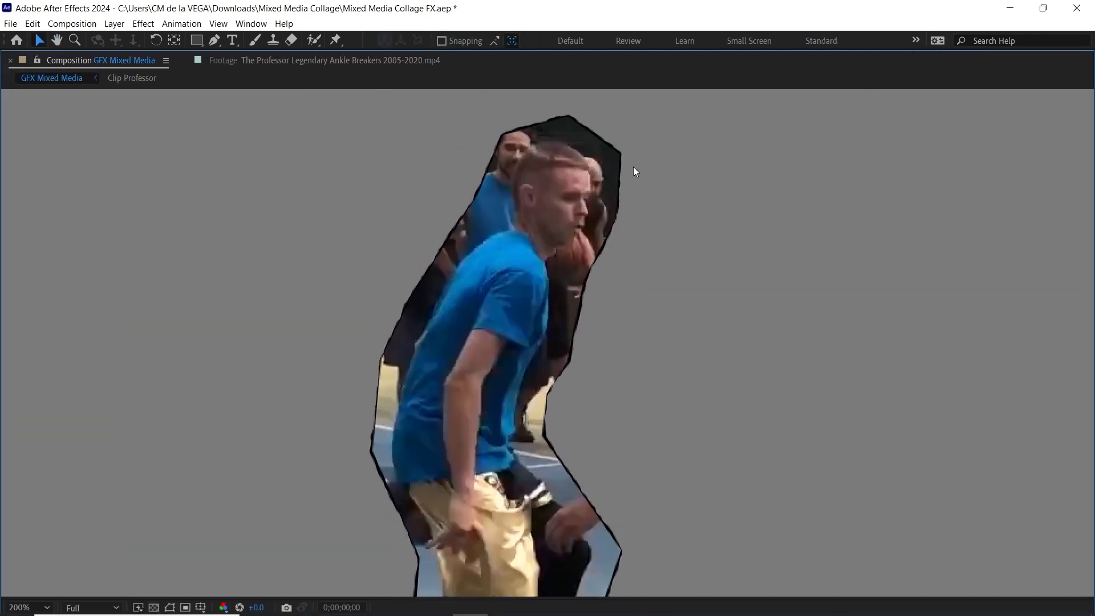
{"action": "scroll", "coordinate": [442, 313], "scroll_direction": "down", "scroll_amount": 10}
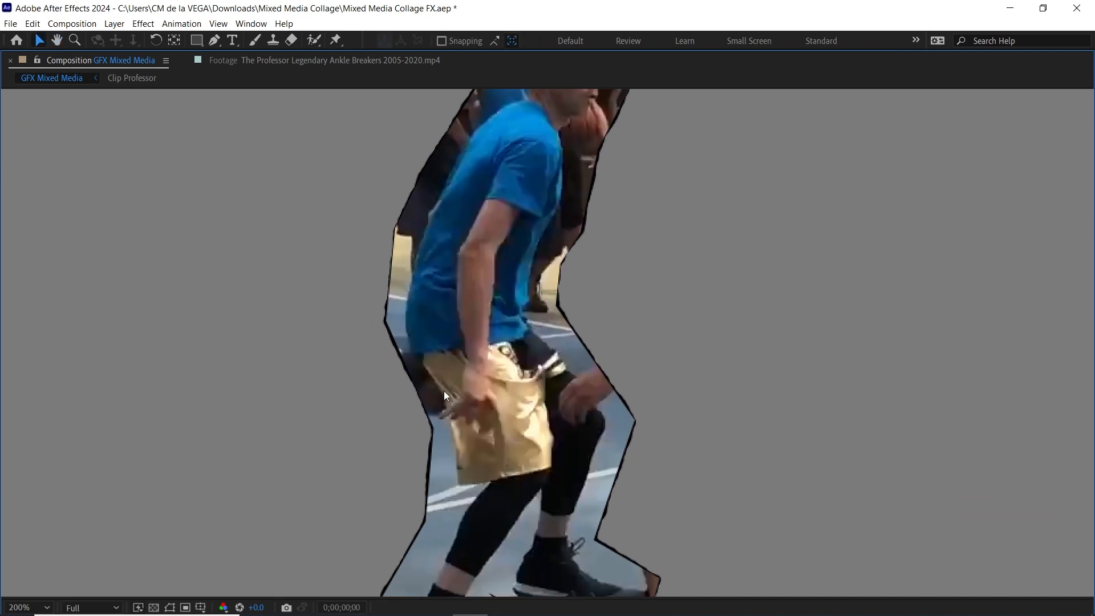
{"action": "key", "text": "h"}
{"action": "left_click_drag", "start_coordinate": [546, 364], "coordinate": [542, 399]}
{"action": "scroll", "coordinate": [542, 400], "scroll_direction": "down", "scroll_amount": 1}
{"action": "left_click_drag", "start_coordinate": [580, 306], "coordinate": [568, 357]}
{"action": "key", "text": "grave"}
{"action": "key", "text": "space"}
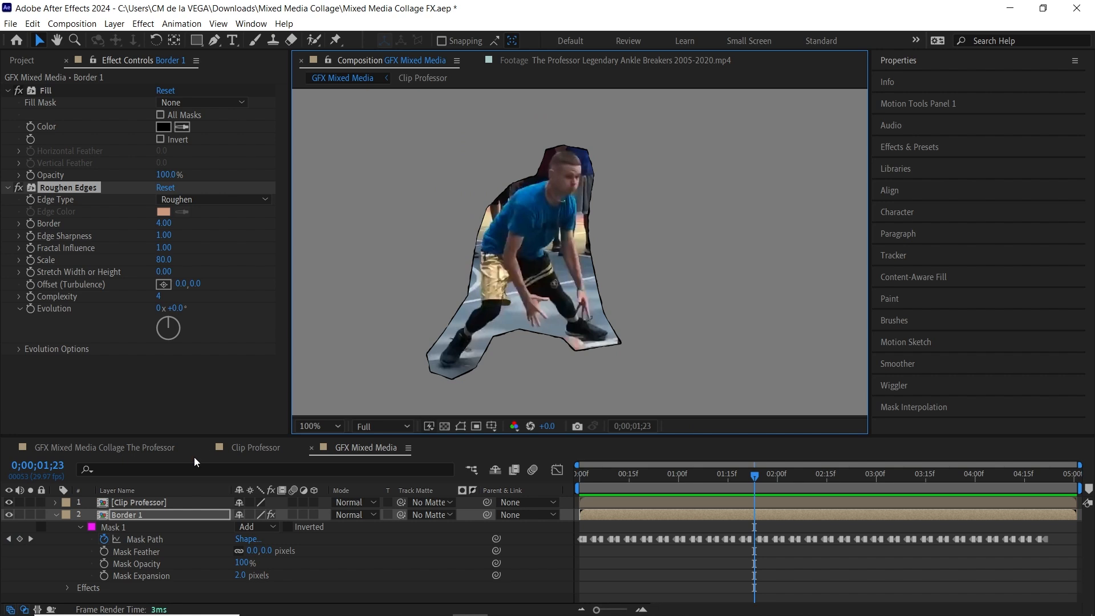
- Collapse Border 1, duplicate it and place the copy beneath it in the layer stack
{"action": "left_click", "coordinate": [56, 514]}
{"action": "left_click", "coordinate": [127, 515]}
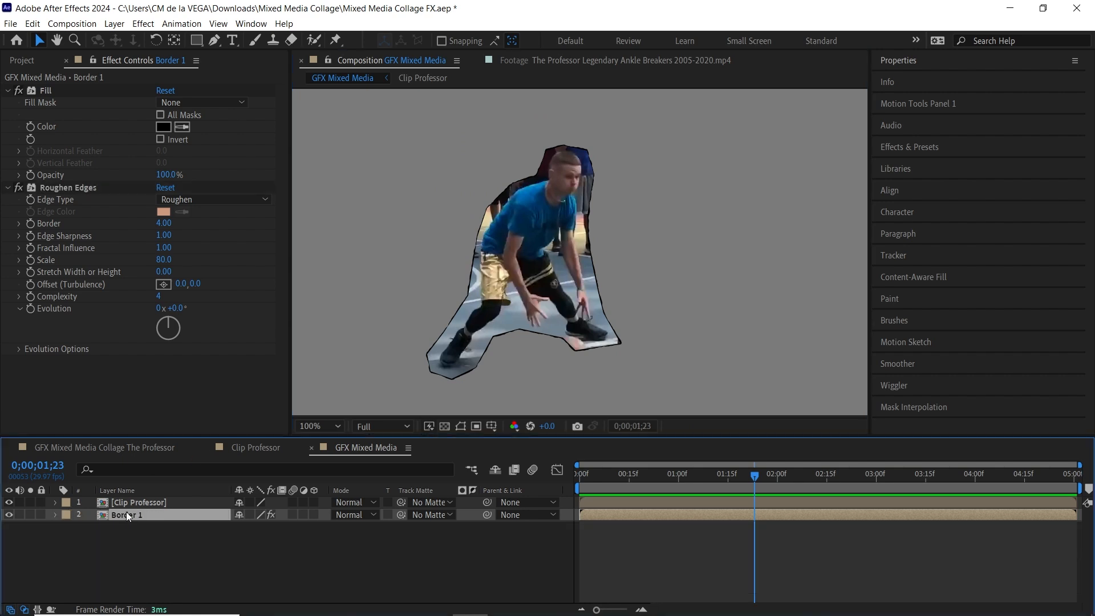
{"action": "key", "text": "ctrl+d"}
{"action": "key", "text": "ctrl+bracketleft"}
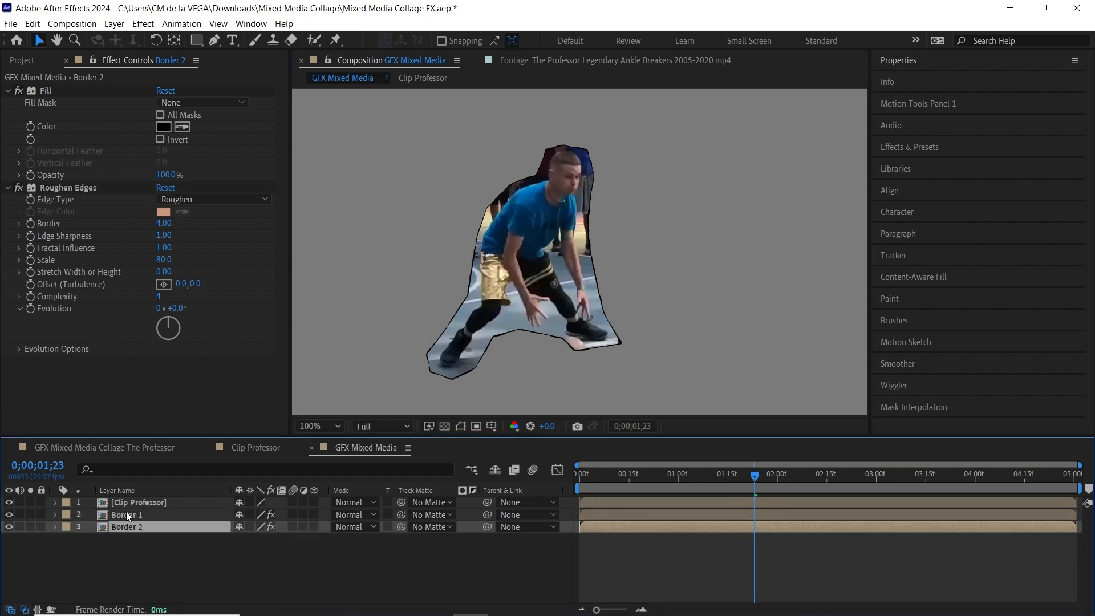
- Set the Mask Expansion of Mask 1 on Border 2 to 8 pixels
{"action": "key", "text": "m"}
{"action": "key", "text": "m"}
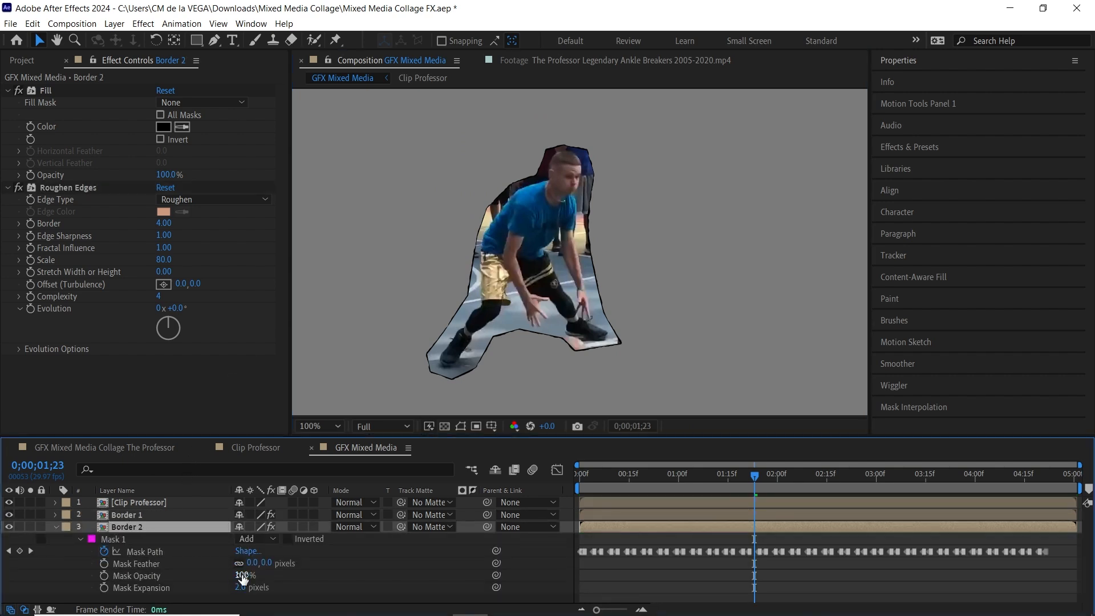
{"action": "left_click", "coordinate": [242, 587]}
{"action": "type", "text": "8"}
{"action": "key", "text": "Return"}
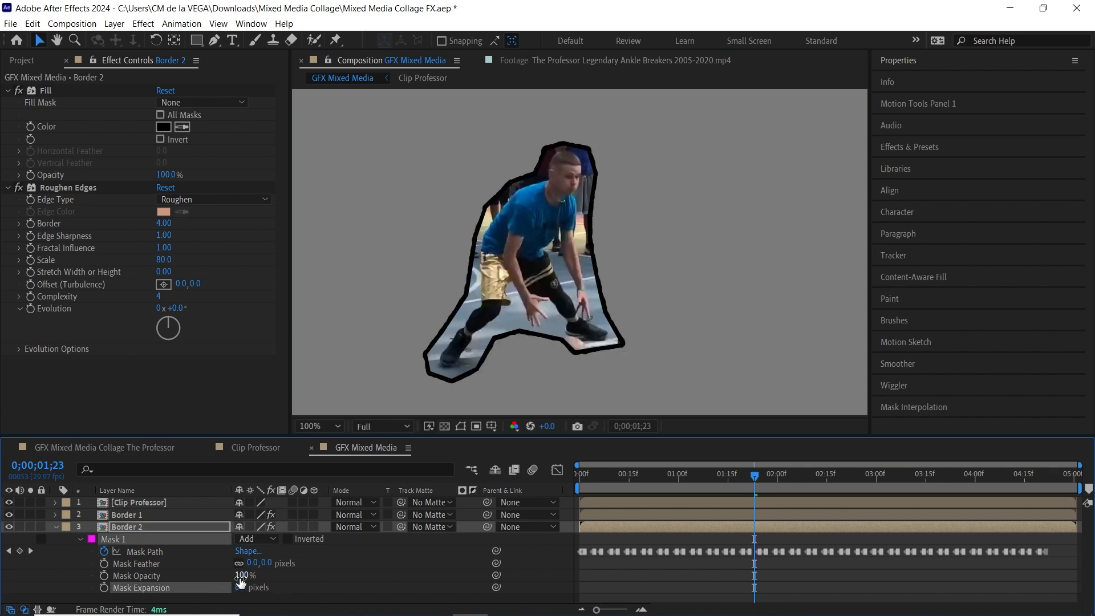
- Change the Fill color of Border 2 to white
{"action": "left_click", "coordinate": [162, 127]}
{"action": "left_click_drag", "start_coordinate": [262, 365], "coordinate": [206, 332]}
{"action": "left_click", "coordinate": [518, 334]}
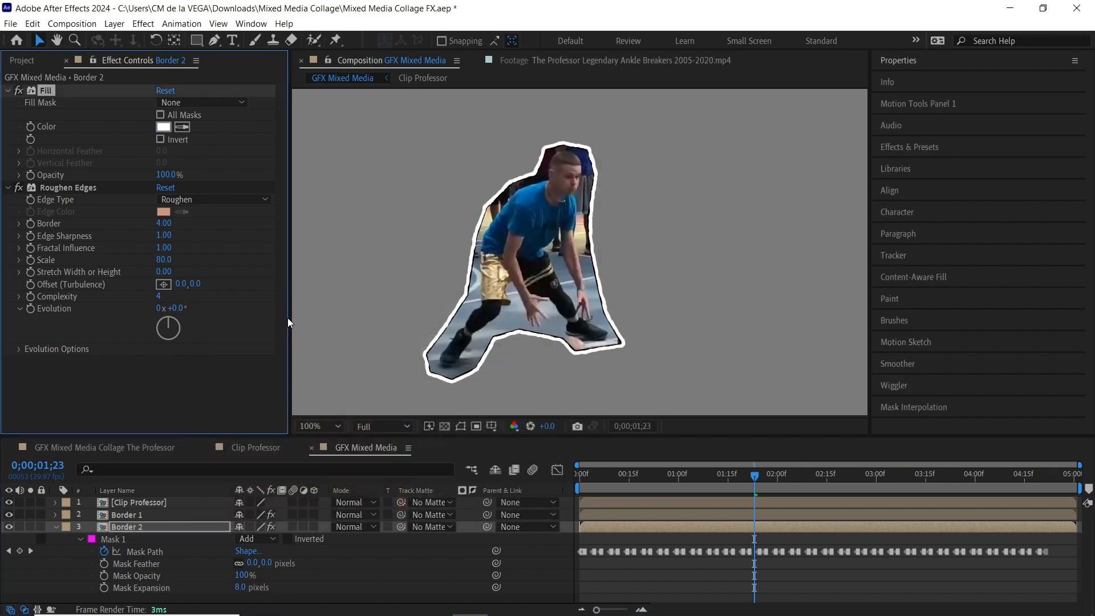
- Set the Roughen Edges Scale of Border 2 to 25 and check the white outline around the player
{"action": "left_click", "coordinate": [163, 260]}
{"action": "type", "text": "25"}
{"action": "key", "text": "Return"}
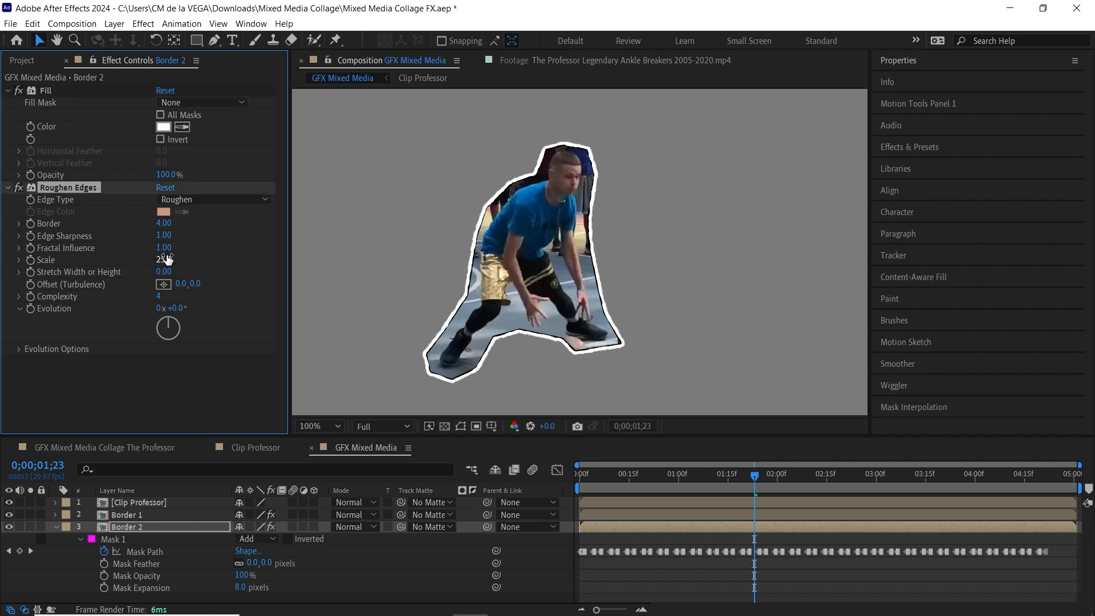
{"action": "key", "text": "period"}
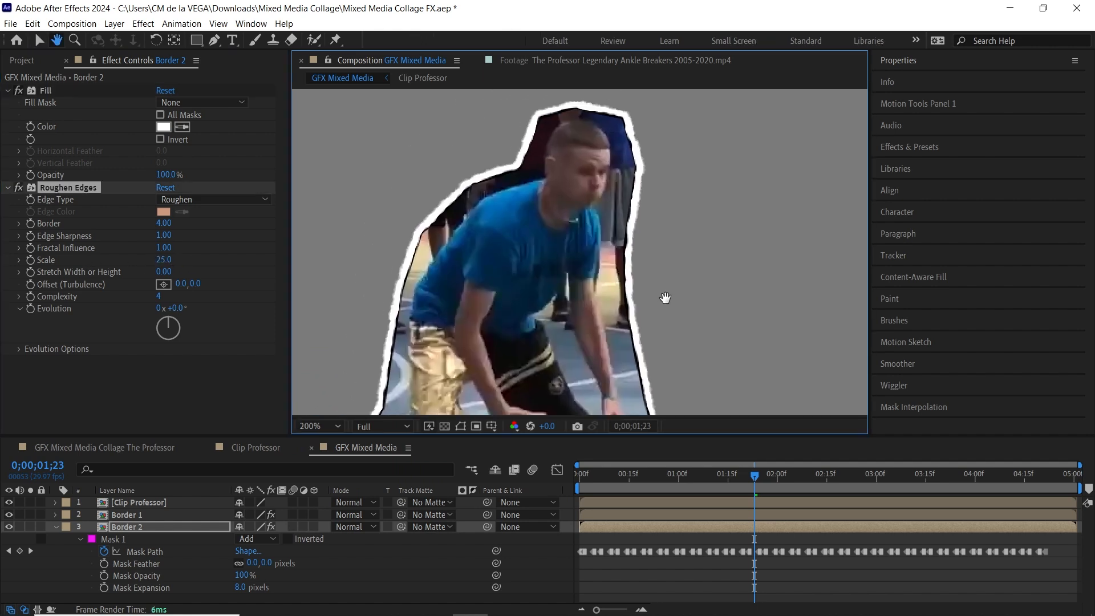
{"action": "key", "text": "grave"}
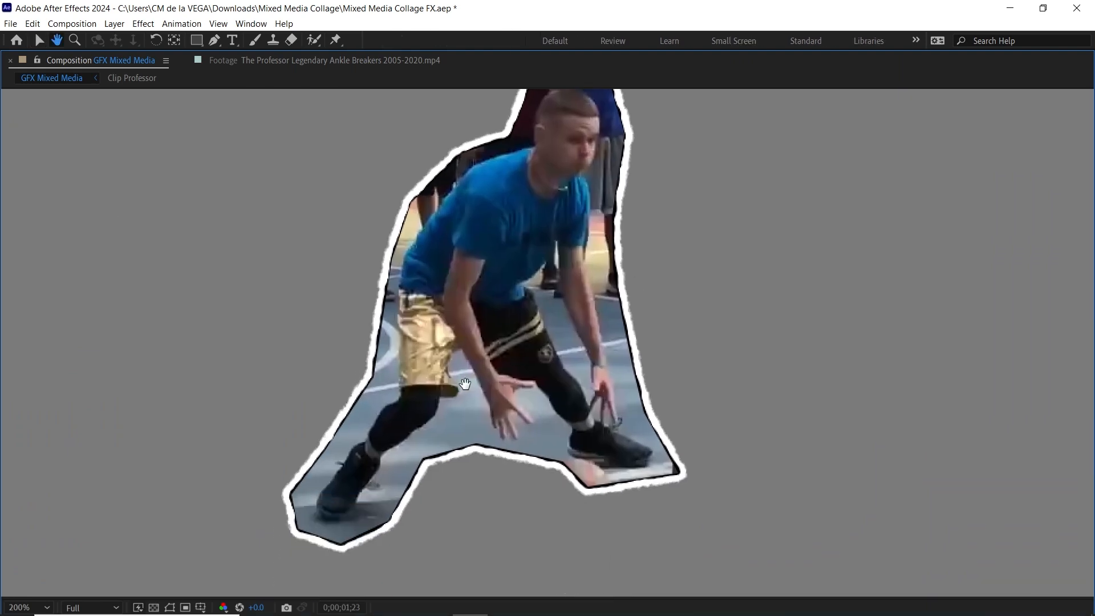
{"action": "scroll", "coordinate": [601, 293], "scroll_direction": "up", "scroll_amount": 2}
{"action": "key", "text": "comma"}
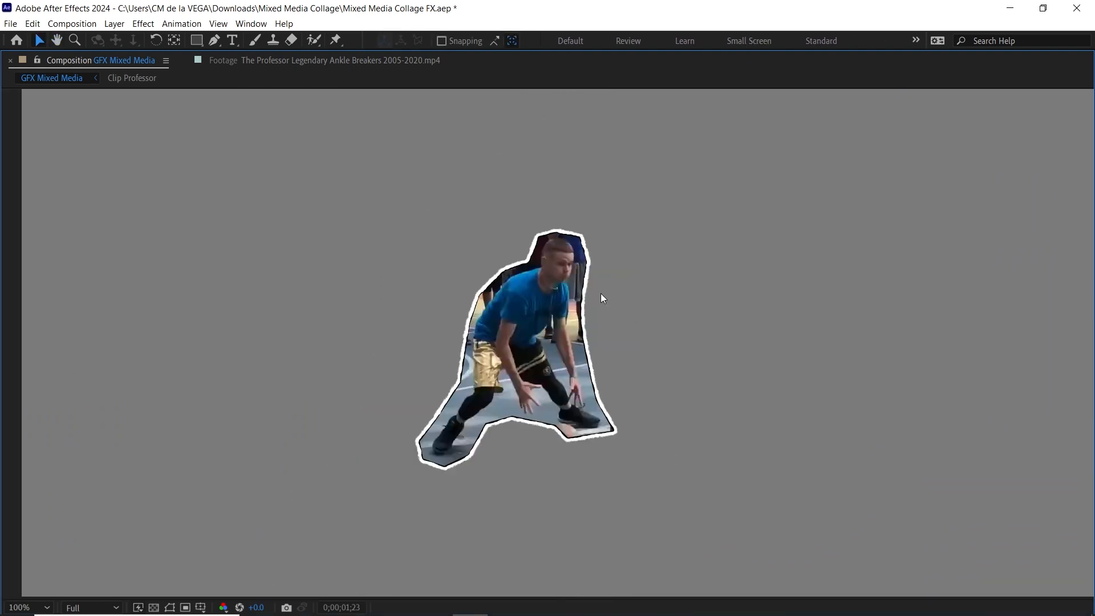
{"action": "key", "text": "grave"}
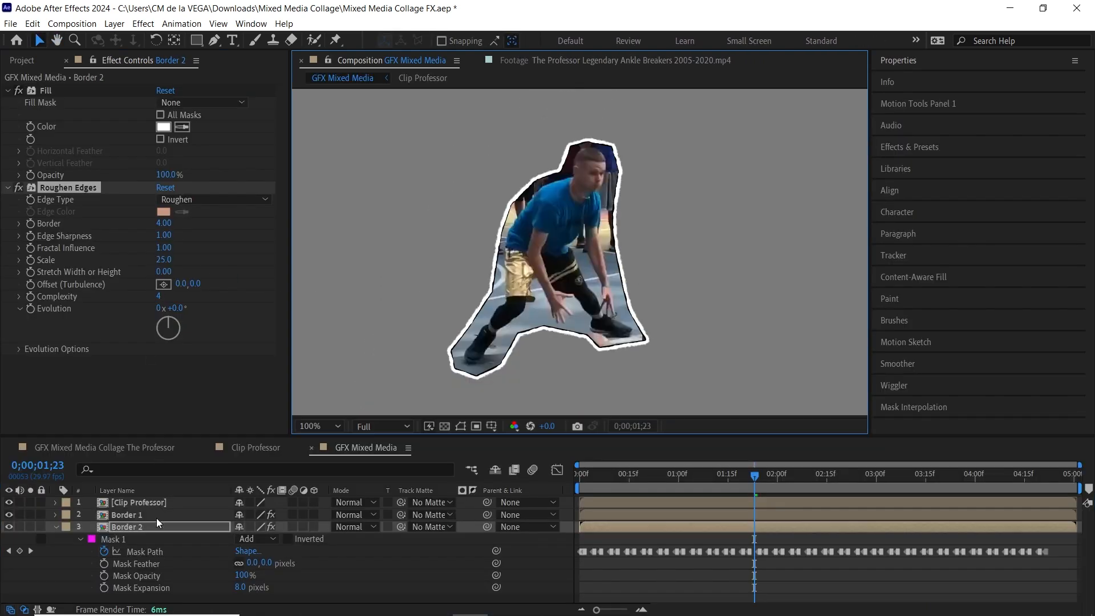
{"action": "key", "text": "ctrl+space"}
{"action": "type", "text": "rop"}
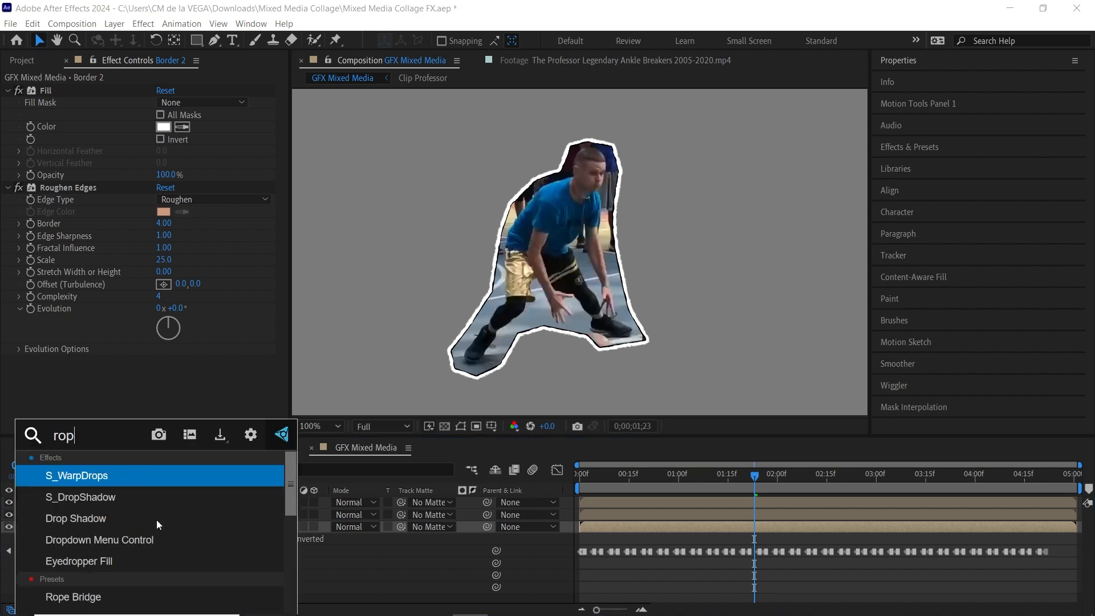
{"action": "key", "text": "Escape"}
- Add a Drop Shadow effect with Softness 35 to Border 2 and preview the animation from the beginning
{"action": "key", "text": "ctrl+space"}
{"action": "type", "text": "dr"}
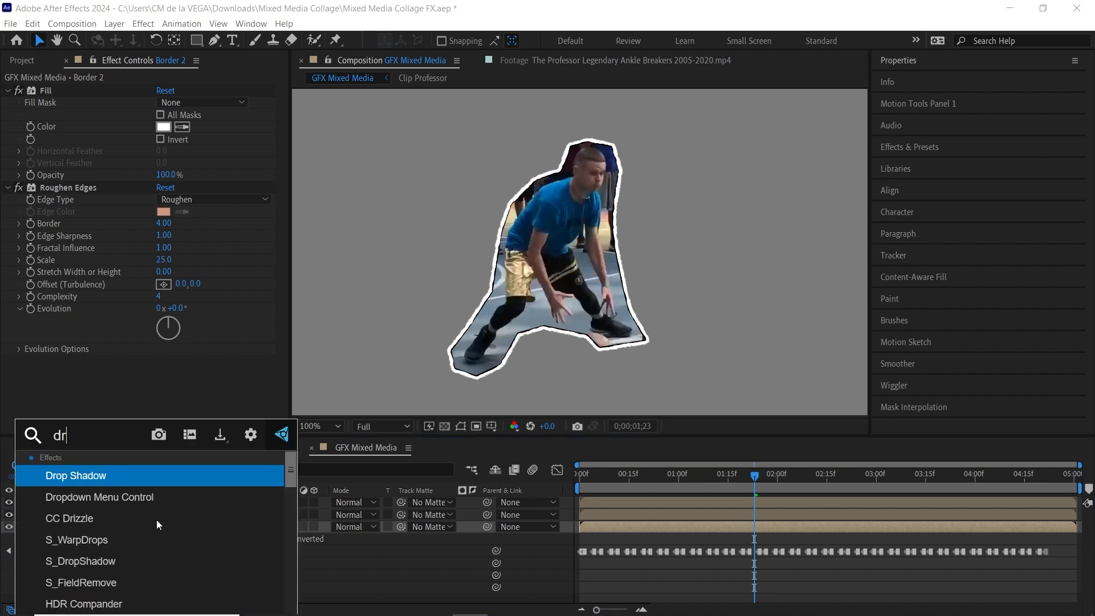
{"action": "type", "text": "op"}
{"action": "key", "text": "Return"}
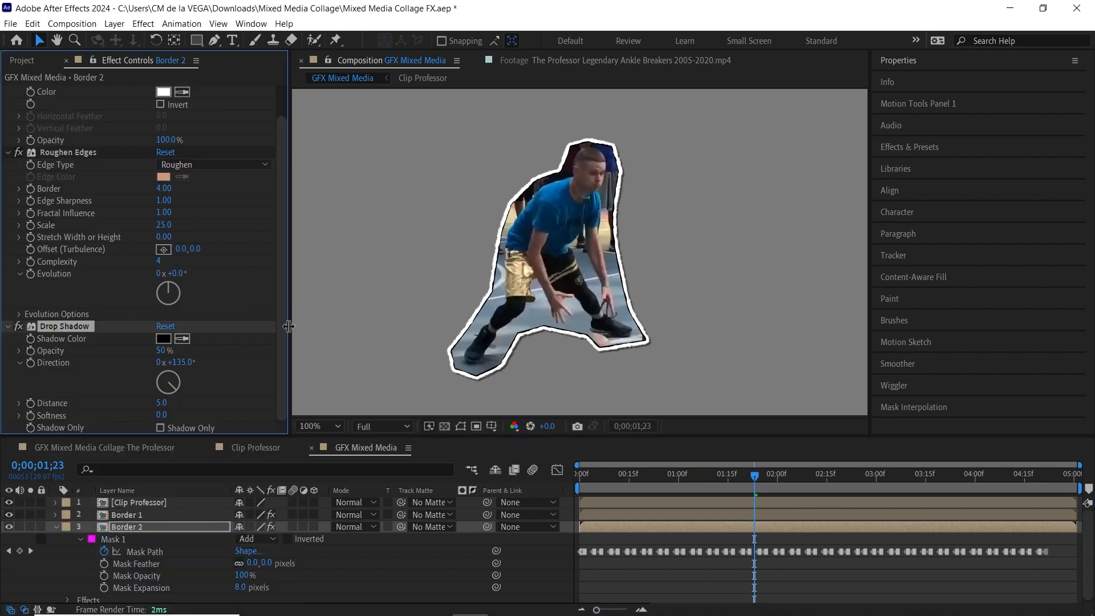
{"action": "left_click", "coordinate": [162, 415]}
{"action": "type", "text": "35"}
{"action": "key", "text": "Return"}
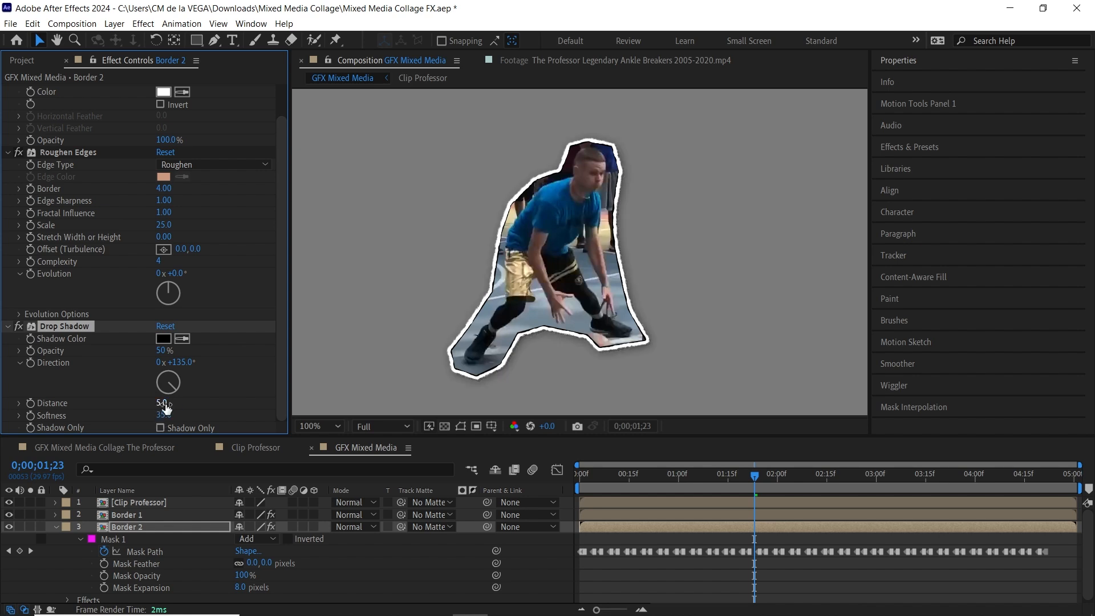
{"action": "left_click", "coordinate": [604, 474]}
{"action": "key", "text": "grave"}
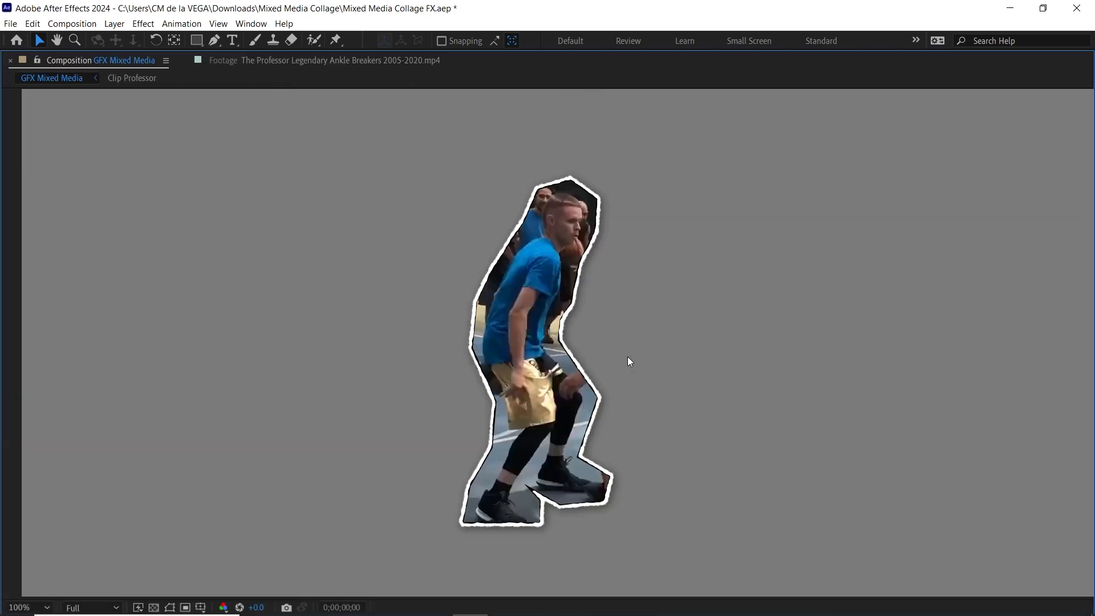
{"action": "key", "text": "space"}
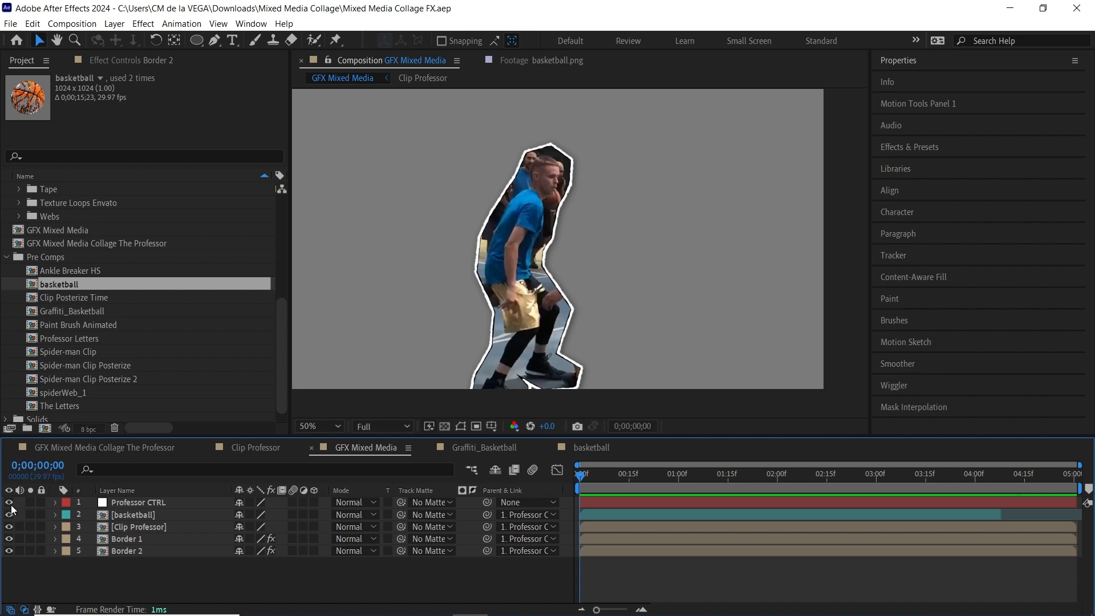
- Hide all five existing layers of the composition and expand the Pics folder in the project assets
{"action": "left_click_drag", "start_coordinate": [11, 505], "coordinate": [60, 571]}
{"action": "left_click", "coordinate": [7, 257]}
{"action": "left_click_drag", "start_coordinate": [283, 297], "coordinate": [194, 184]}
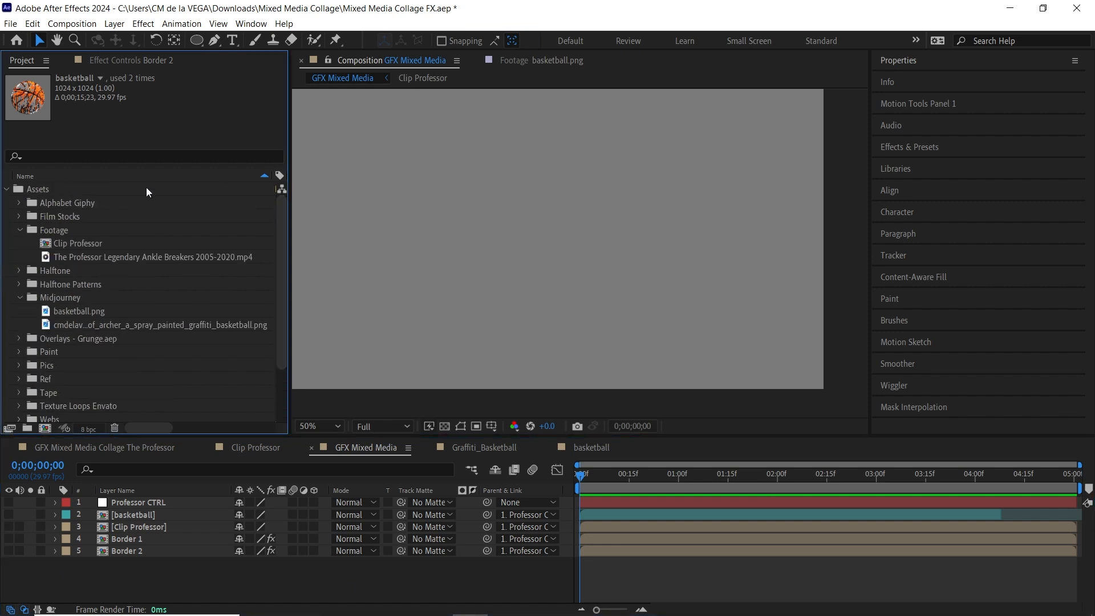
{"action": "left_click", "coordinate": [20, 231]}
{"action": "left_click", "coordinate": [20, 270]}
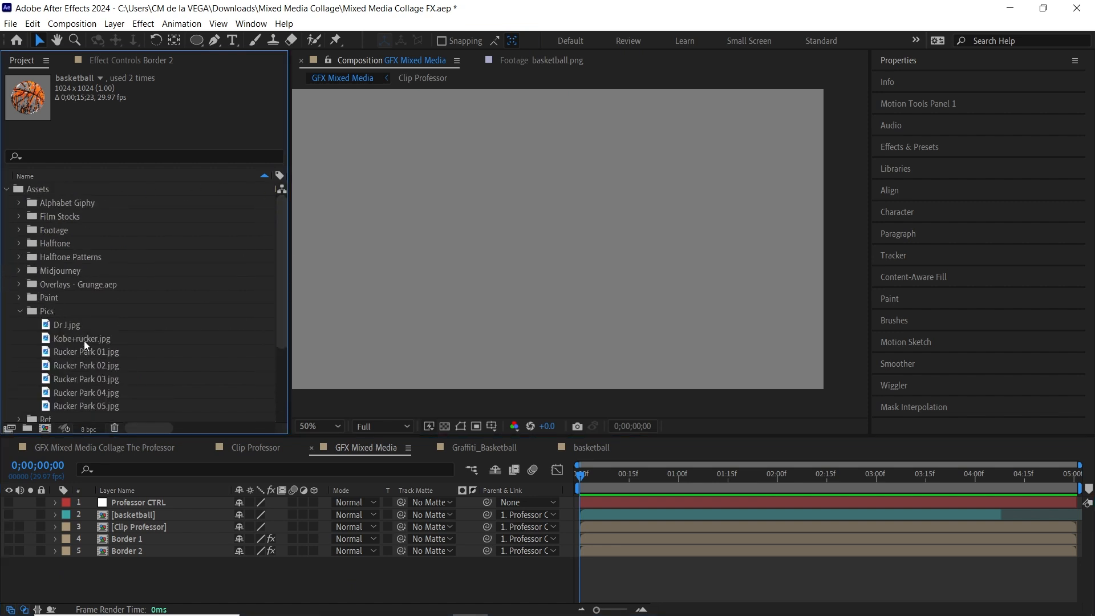
- Look through the Rucker Park photos and place Rucker Park 03.jpg beneath all other layers in the composition
{"action": "left_click", "coordinate": [89, 350]}
{"action": "left_click", "coordinate": [96, 364]}
{"action": "left_click", "coordinate": [98, 377]}
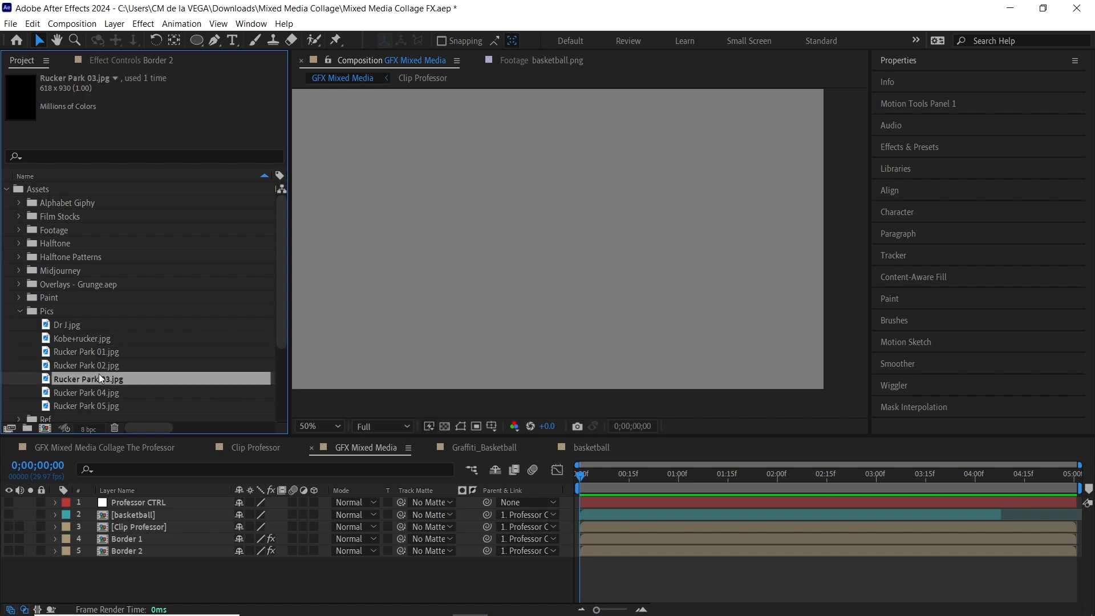
{"action": "double_click", "coordinate": [109, 380]}
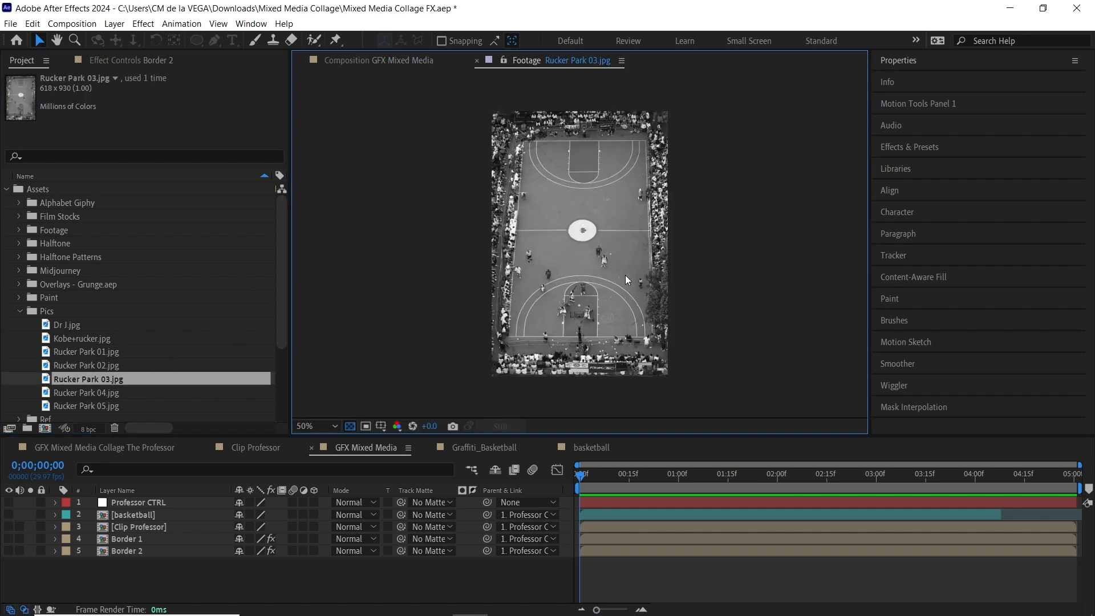
{"action": "left_click_drag", "start_coordinate": [119, 382], "coordinate": [167, 570]}
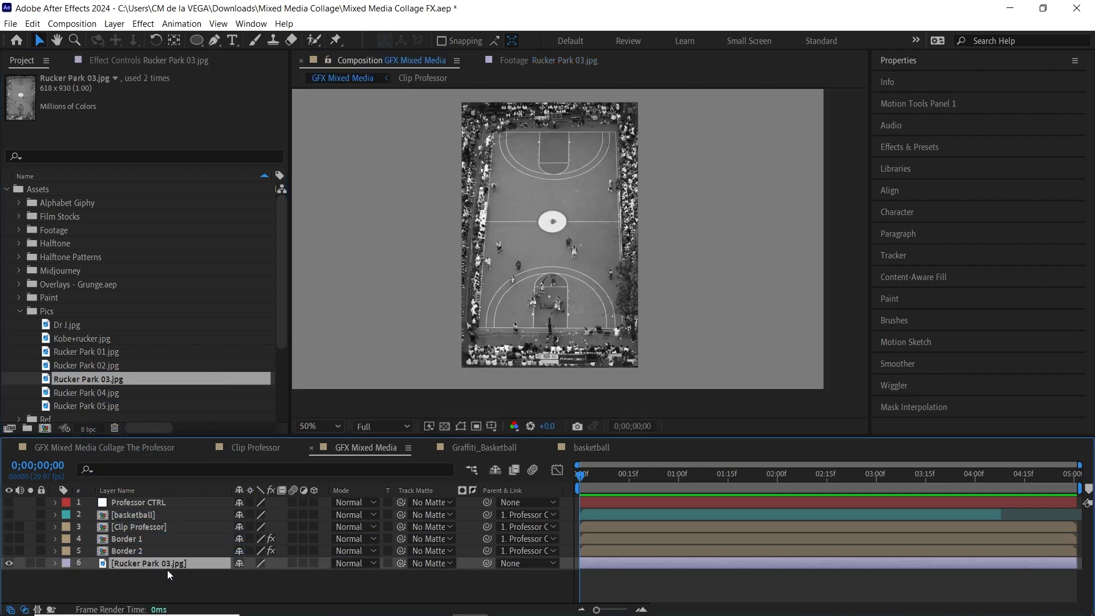
- Rotate the Rucker Park 03.jpg layer to 90 degrees and scale it up to 183%
{"action": "key", "text": "r"}
{"action": "left_click_drag", "start_coordinate": [258, 573], "coordinate": [299, 578]}
{"action": "left_click", "coordinate": [258, 575]}
{"action": "type", "text": "90"}
{"action": "key", "text": "Return"}
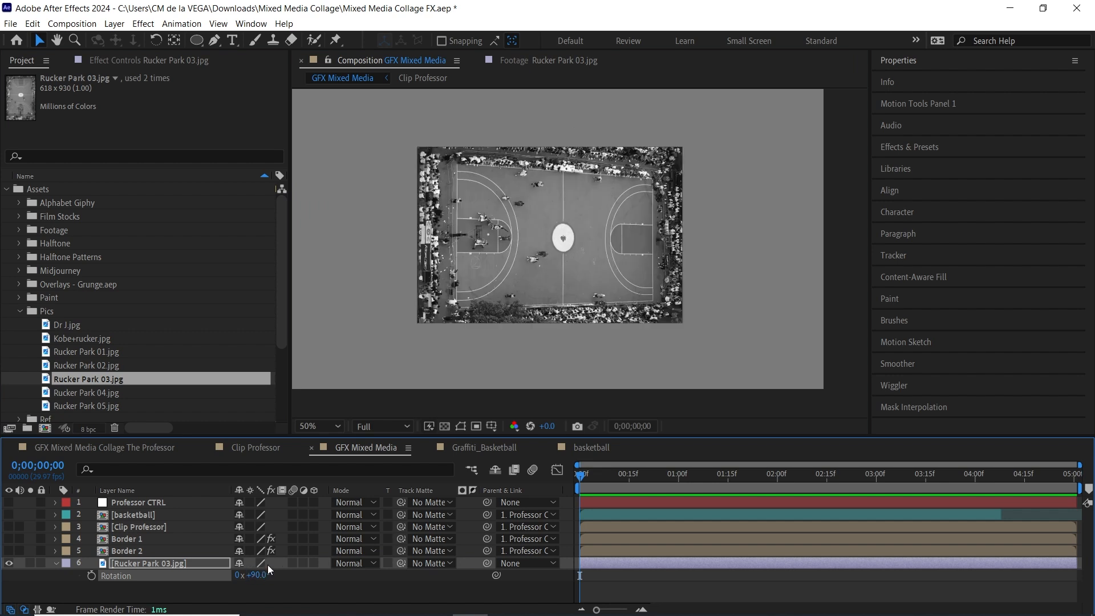
{"action": "key", "text": "s"}
{"action": "left_click_drag", "start_coordinate": [265, 575], "coordinate": [312, 567]}
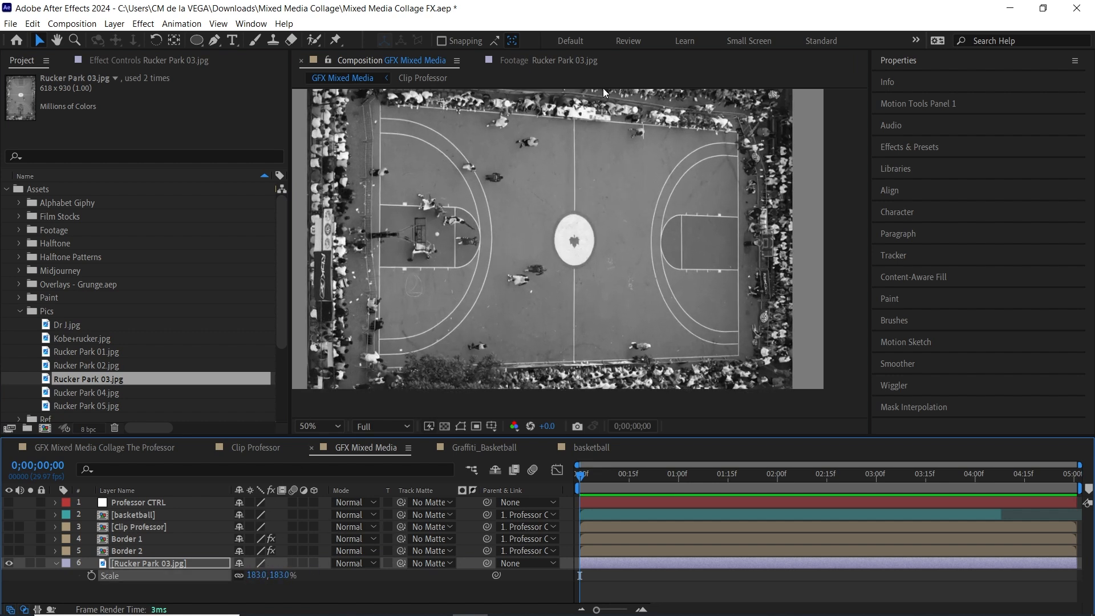
- Apply the CC Power Pin effect to the Rucker Park 03.jpg layer and show its corner handles
{"action": "left_click", "coordinate": [182, 564]}
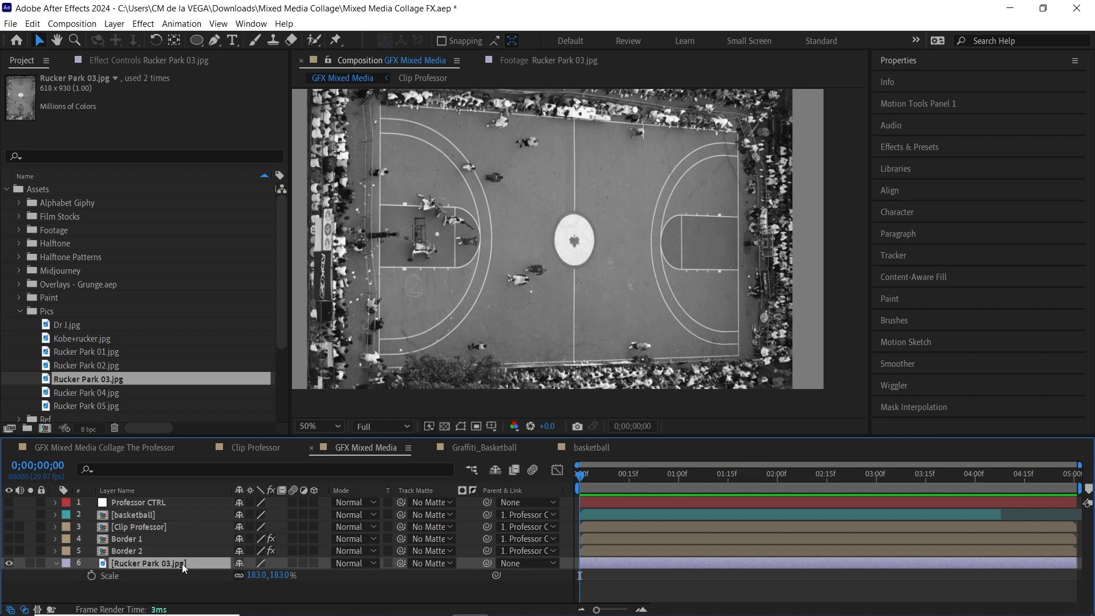
{"action": "key", "text": "ctrl+space"}
{"action": "type", "text": "cc "}
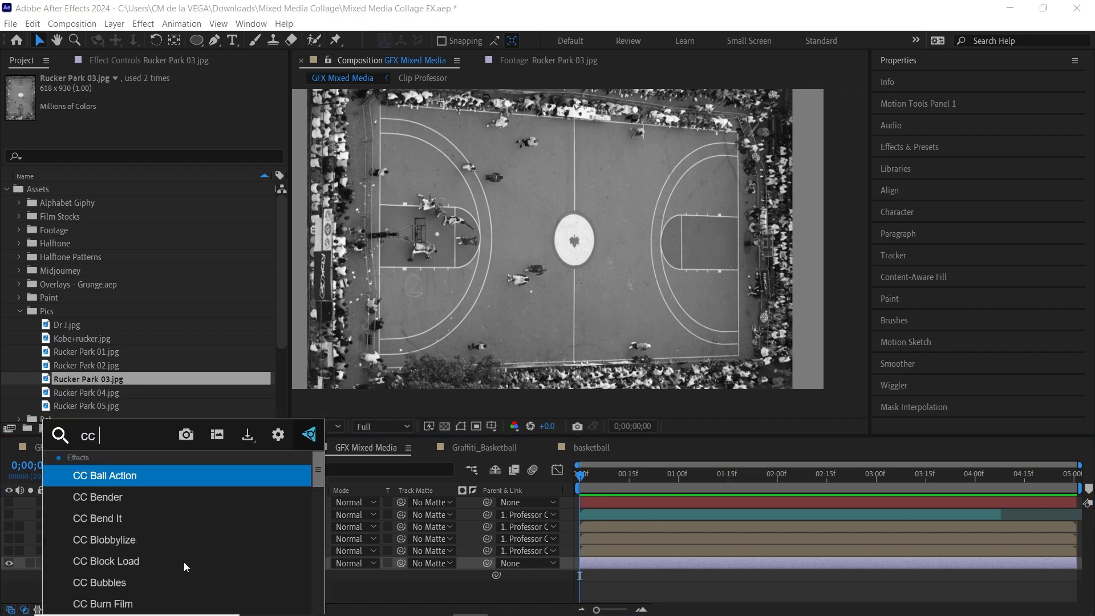
{"action": "type", "text": "power"}
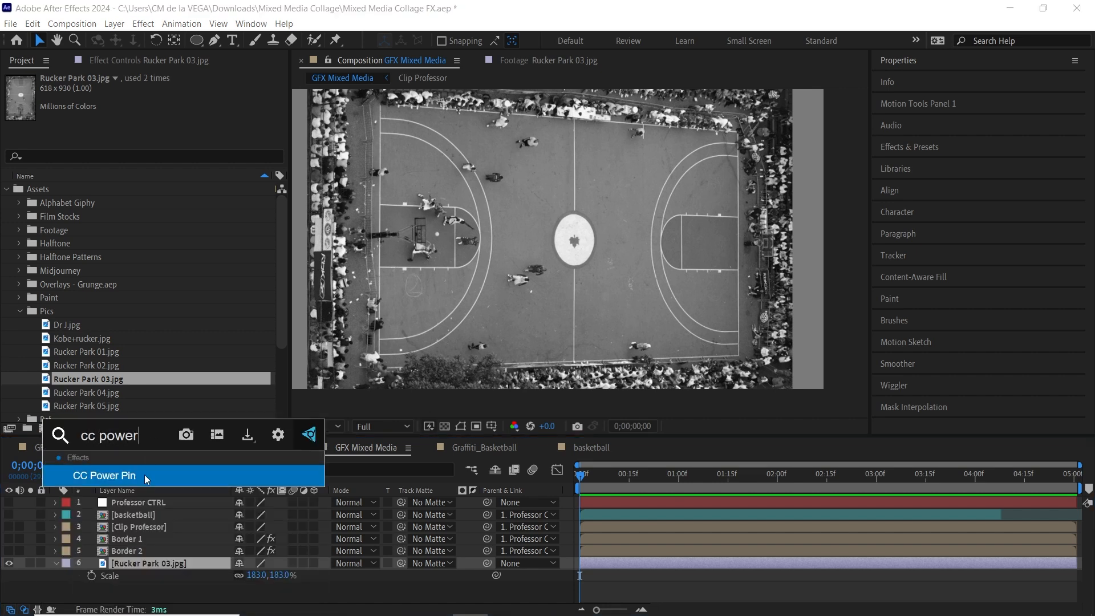
{"action": "left_click", "coordinate": [145, 475]}
{"action": "key", "text": "ctrl+shift+h"}
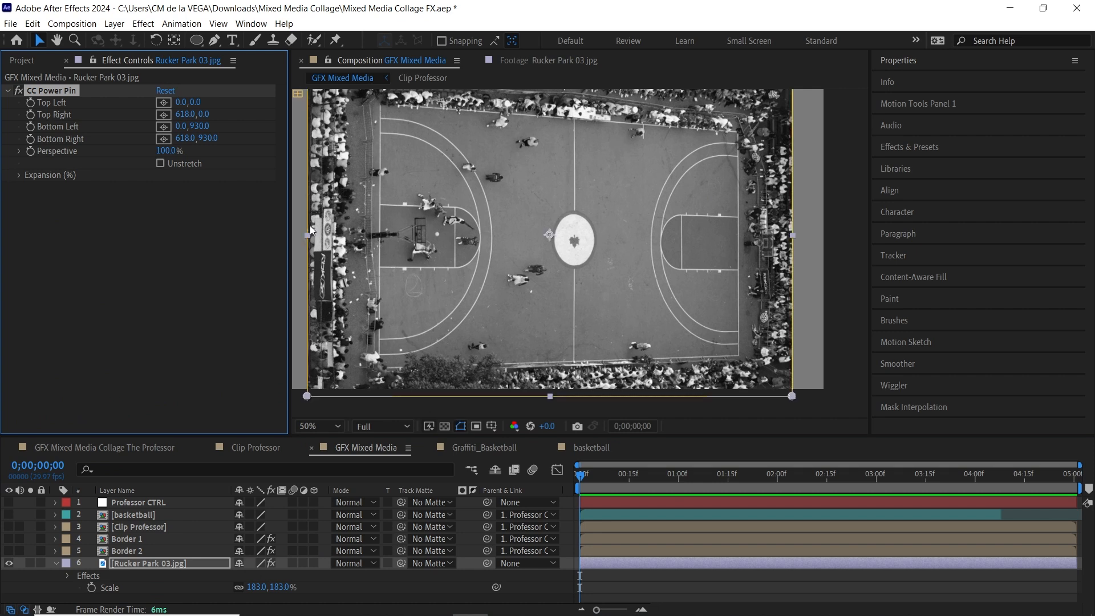
- Reposition the CC Power Pin corners by hand: Top Left about -87, -59, Top Right 666, -53, Bottom Right 618, 937, Bottom Left 9, 934
{"action": "left_click_drag", "start_coordinate": [591, 278], "coordinate": [600, 291]}
{"action": "scroll", "coordinate": [608, 273], "scroll_direction": "down", "scroll_amount": 2}
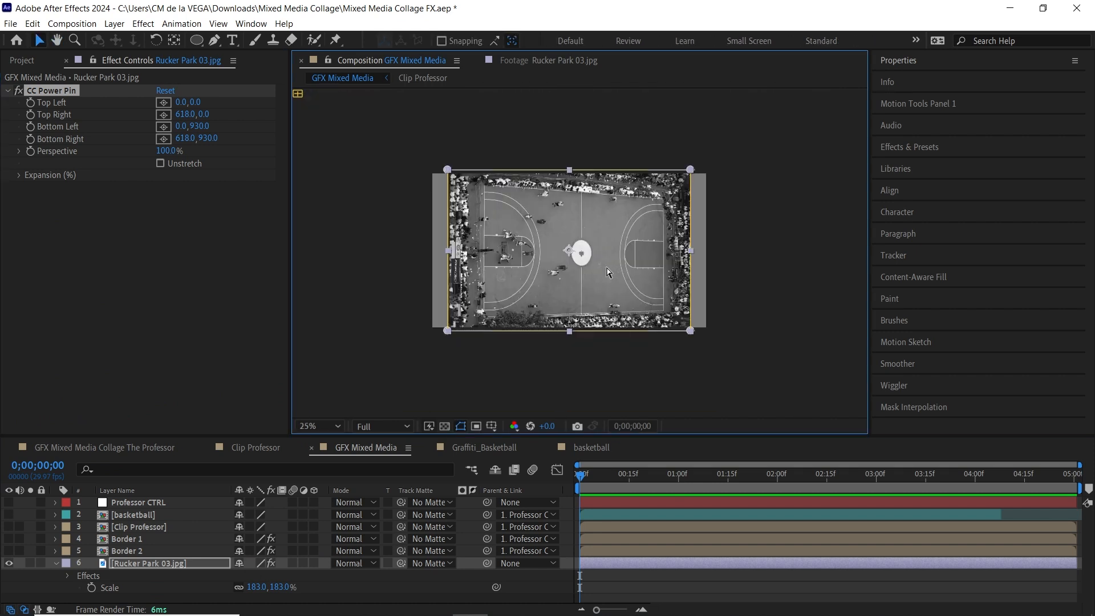
{"action": "left_click_drag", "start_coordinate": [692, 169], "coordinate": [706, 147]}
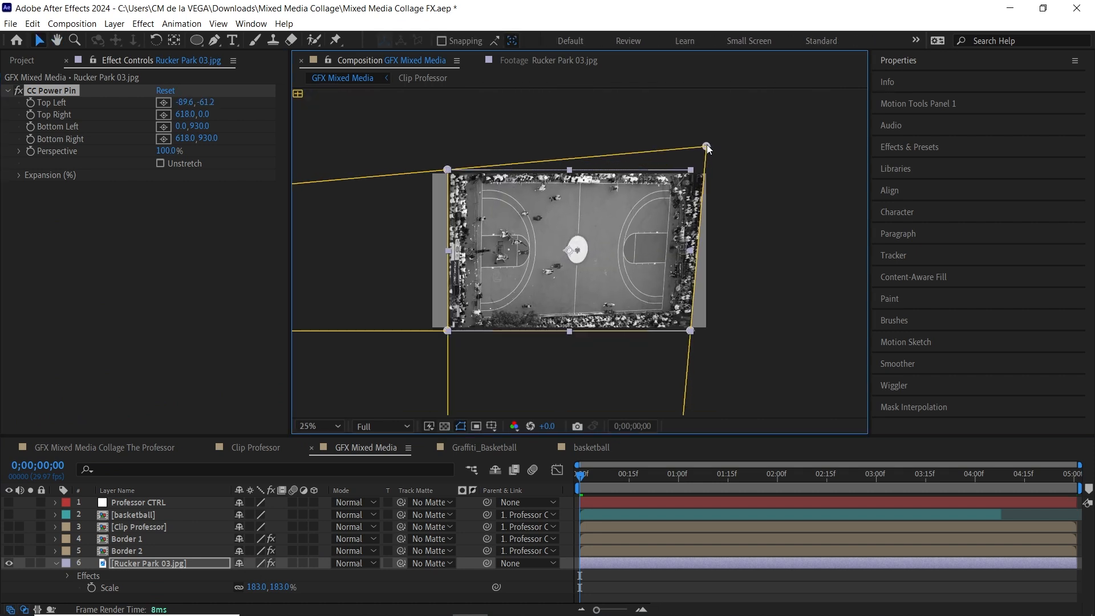
{"action": "left_click_drag", "start_coordinate": [692, 332], "coordinate": [704, 344]}
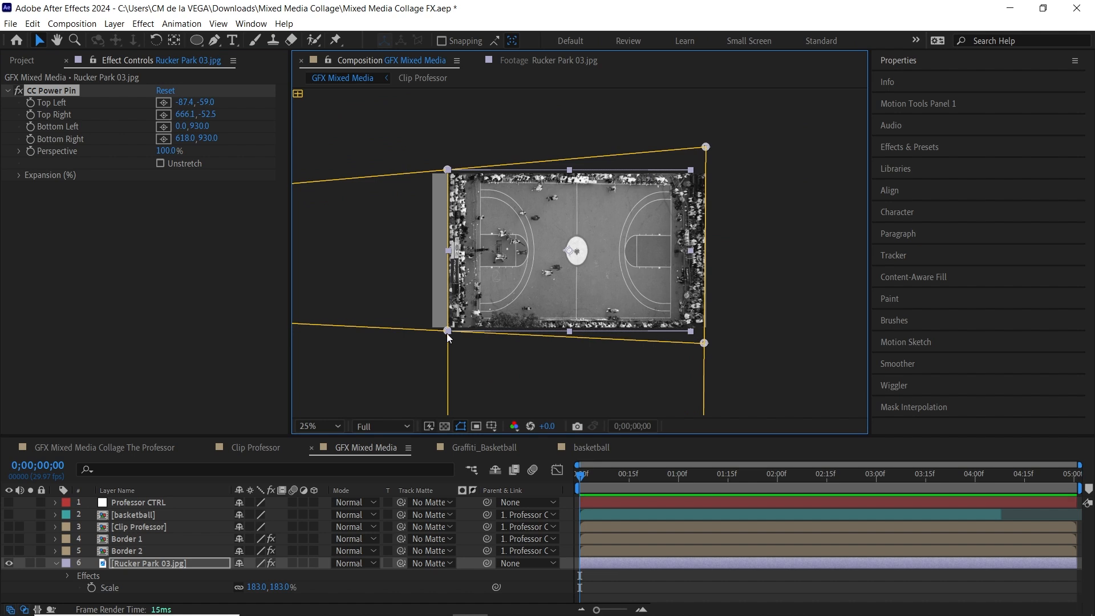
{"action": "left_click_drag", "start_coordinate": [446, 331], "coordinate": [444, 330]}
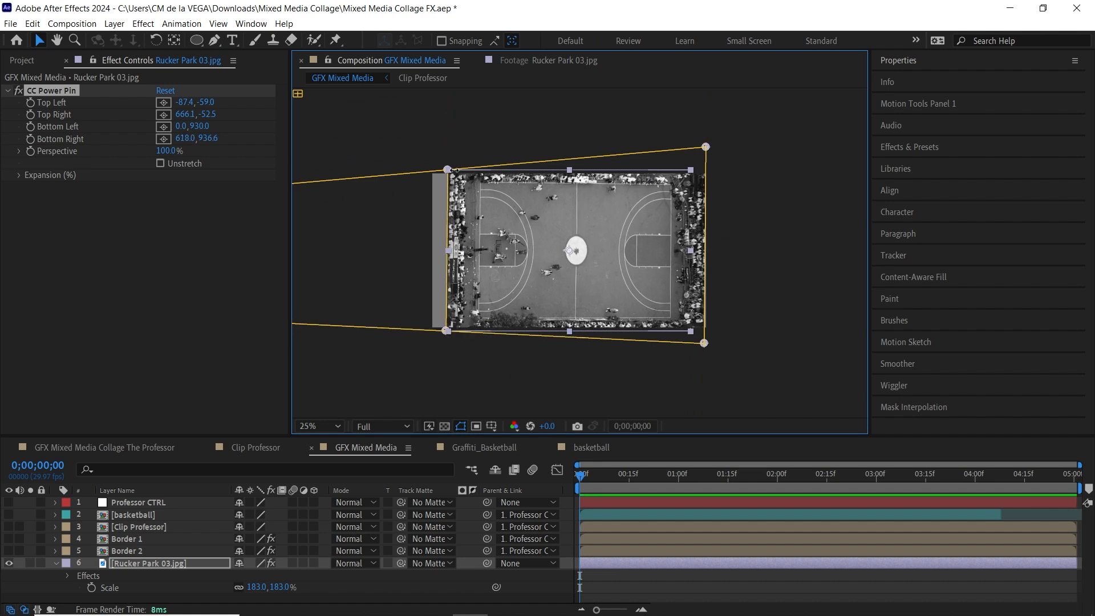
{"action": "left_click_drag", "start_coordinate": [449, 169], "coordinate": [447, 171]}
{"action": "key", "text": "period"}
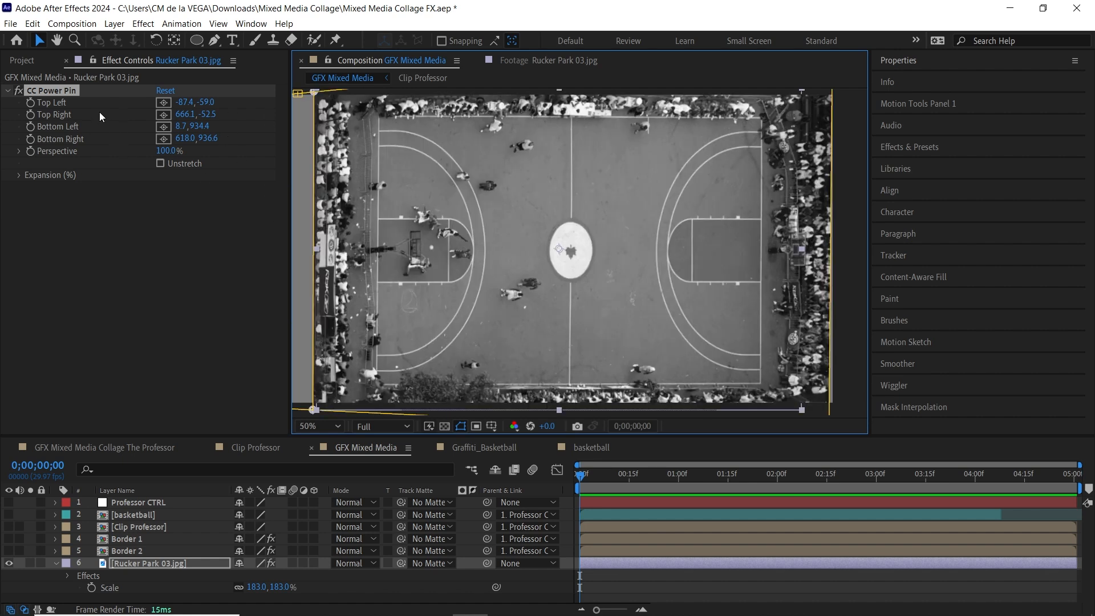
- Set the Top Left corner of the court photo's CC Power Pin to -259, -408
{"action": "left_click", "coordinate": [186, 104]}
{"action": "type", "text": "-25"}
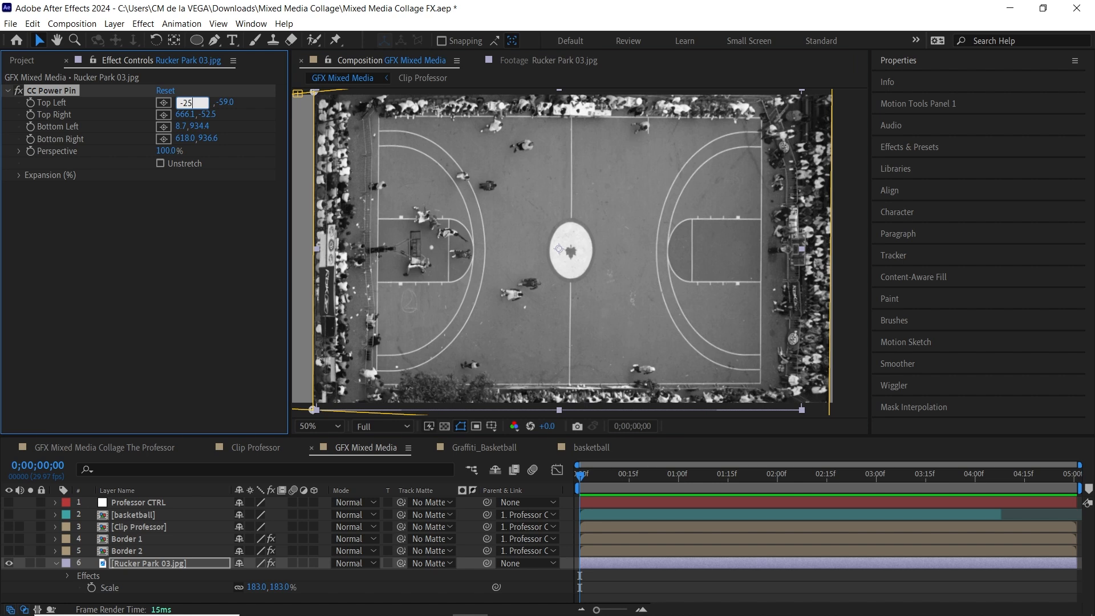
{"action": "type", "text": "9"}
{"action": "key", "text": "Tab"}
{"action": "type", "text": "-"}
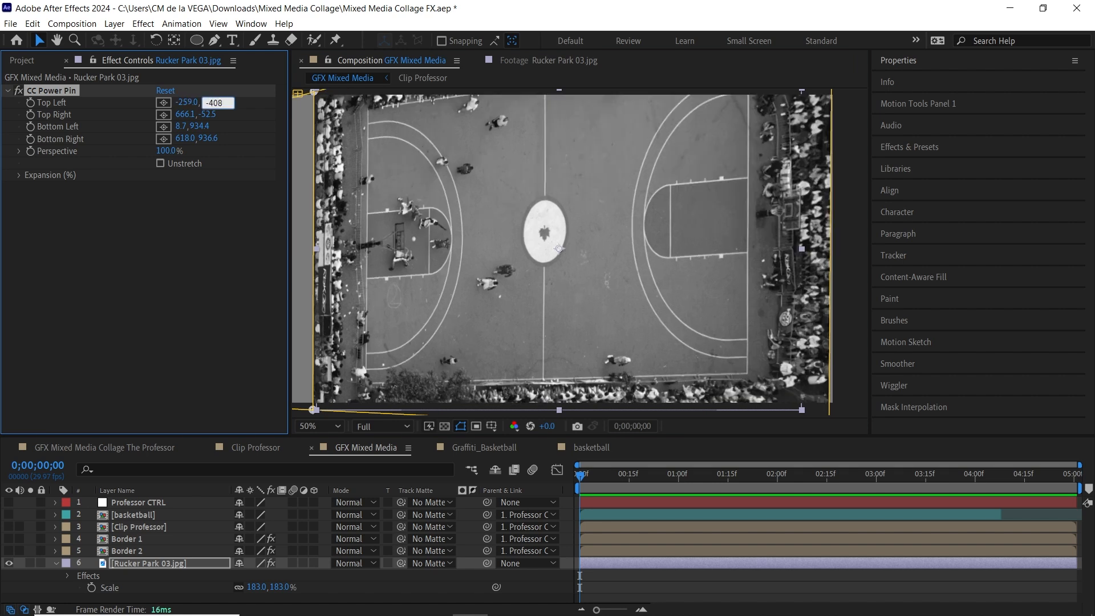
- Set the Top Right corner of the court photo's CC Power Pin to 810, -408
{"action": "left_click", "coordinate": [185, 115]}
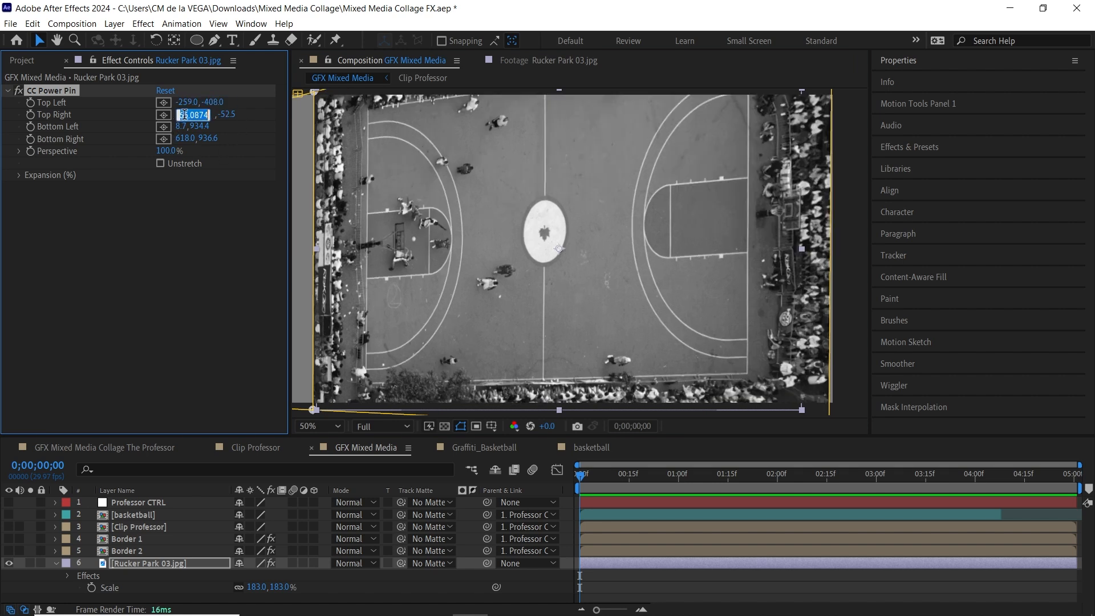
{"action": "type", "text": "810"}
{"action": "key", "text": "Tab"}
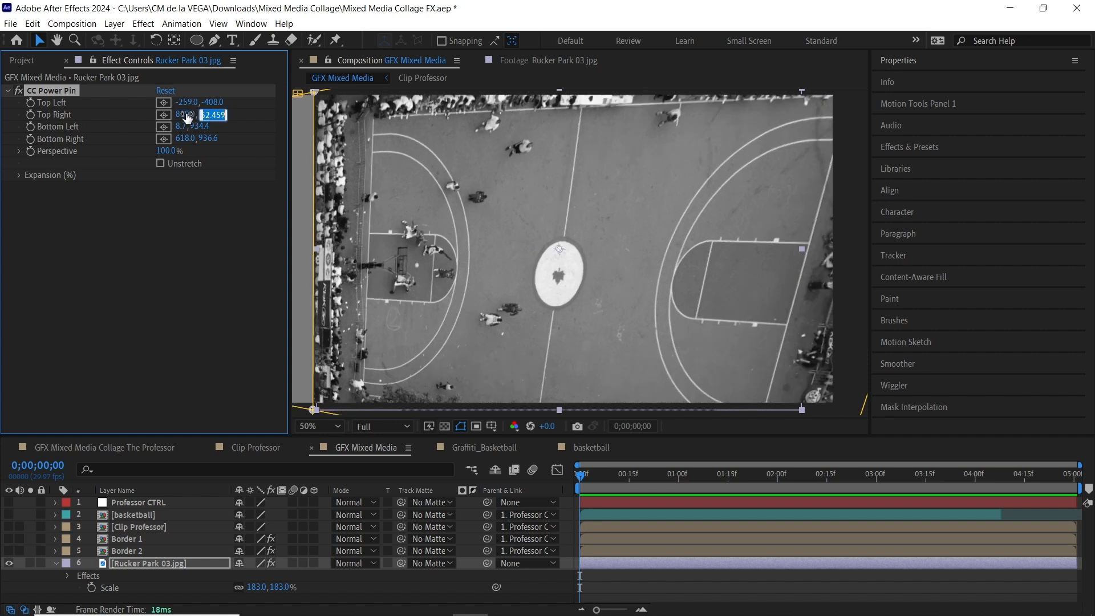
{"action": "type", "text": "-"}
{"action": "key", "text": "Return"}
- Set the Bottom Left corner of the court photo's CC Power Pin to -115, 1317
{"action": "left_click", "coordinate": [181, 126]}
{"action": "type", "text": "-115"}
{"action": "key", "text": "Tab"}
{"action": "type", "text": "13"}
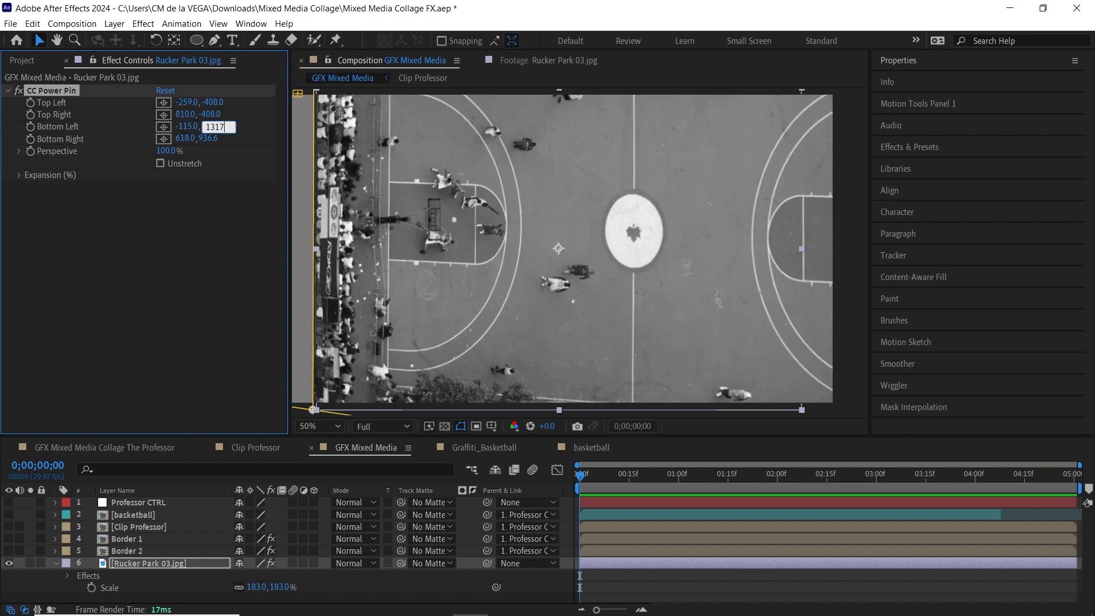
{"action": "key", "text": "Return"}
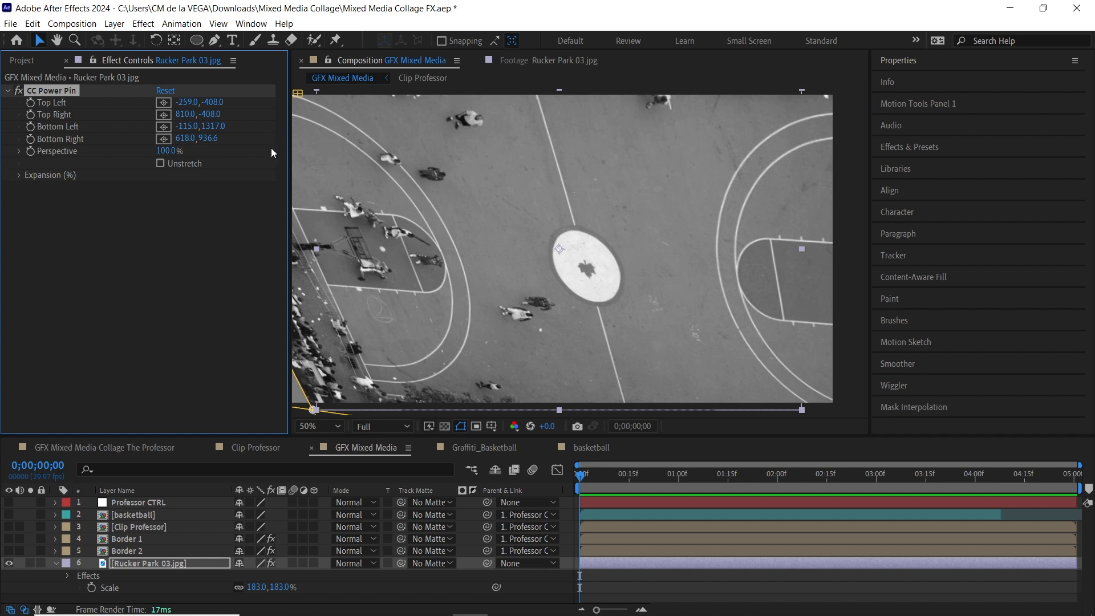
- Set the Bottom Right corner of the court photo's CC Power Pin to 733, 1317 and reduce the photo's scale to 128%
{"action": "left_click", "coordinate": [191, 141]}
{"action": "type", "text": "730"}
{"action": "key", "text": "Tab"}
{"action": "type", "text": "131"}
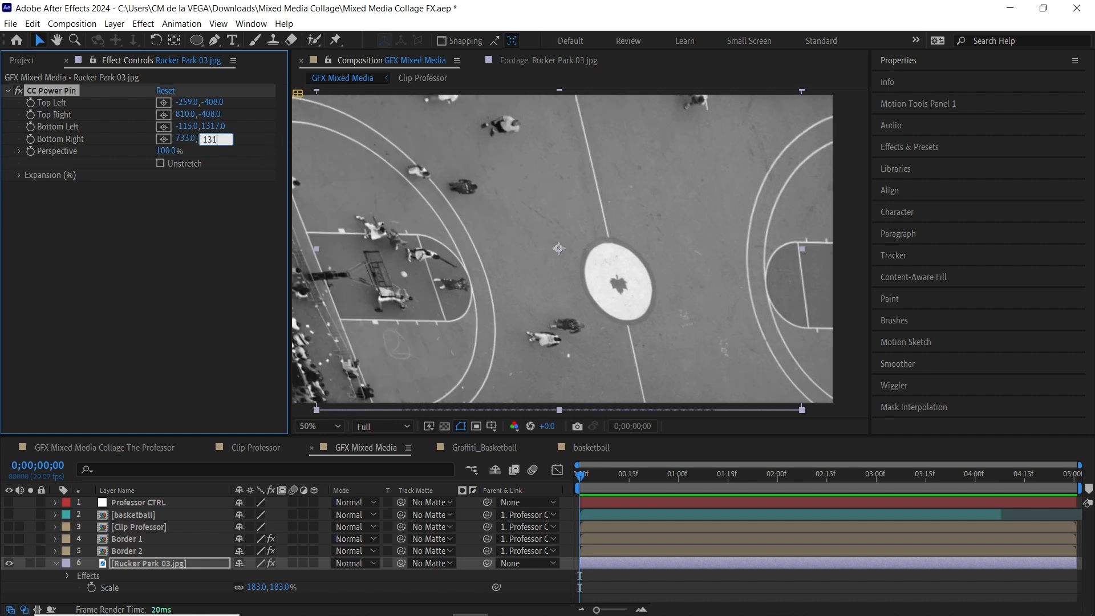
{"action": "type", "text": "7"}
{"action": "key", "text": "Return"}
{"action": "key", "text": "comma"}
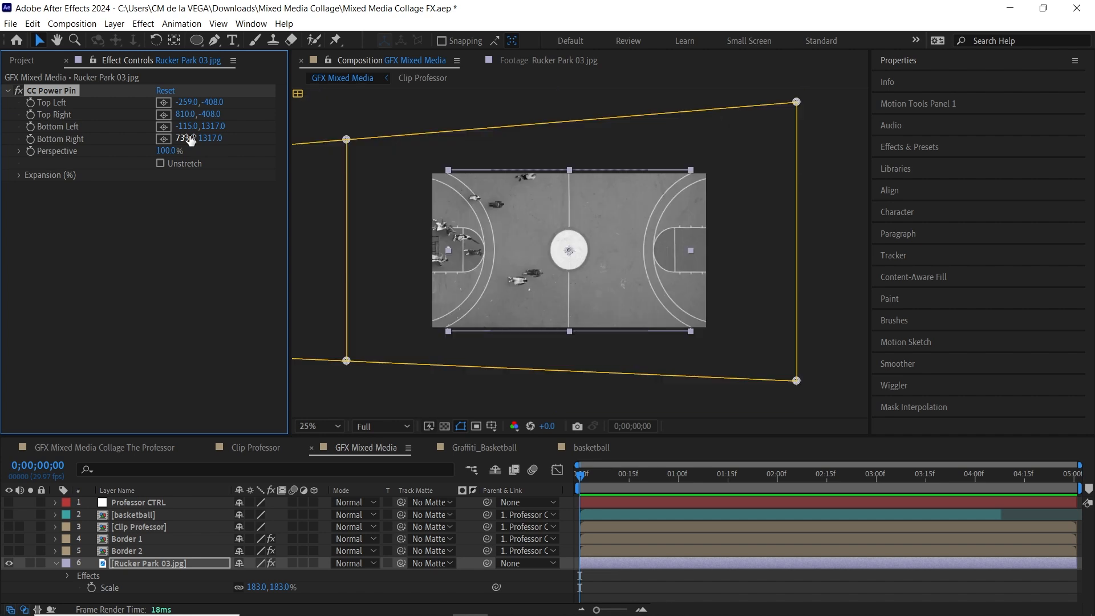
{"action": "left_click_drag", "start_coordinate": [264, 593], "coordinate": [213, 576]}
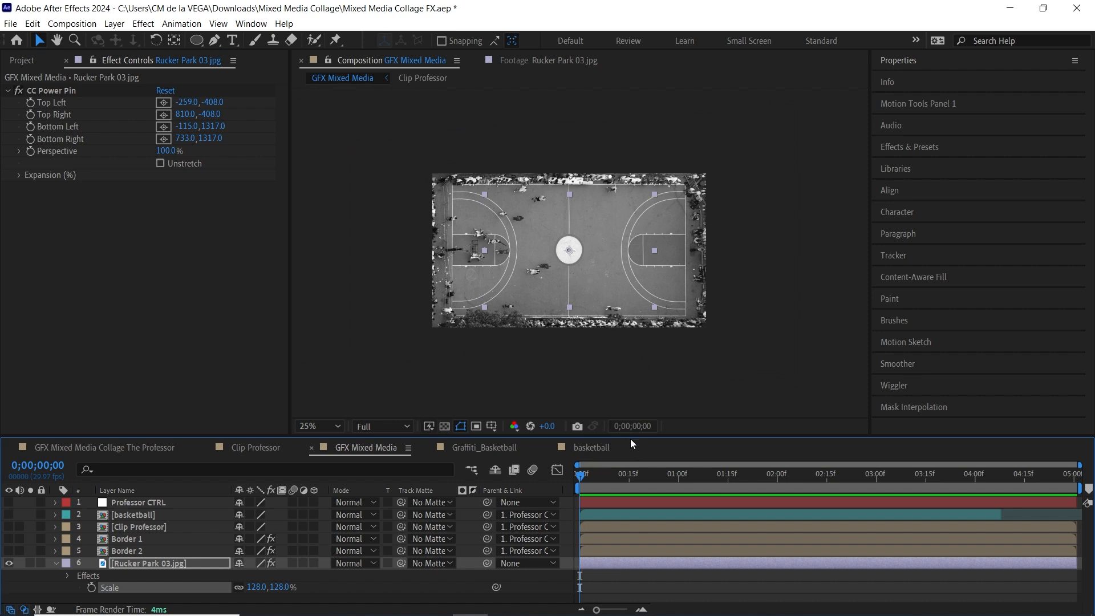
- Apply the Levels effect to the Rucker Park 03.jpg layer
{"action": "left_click", "coordinate": [167, 563]}
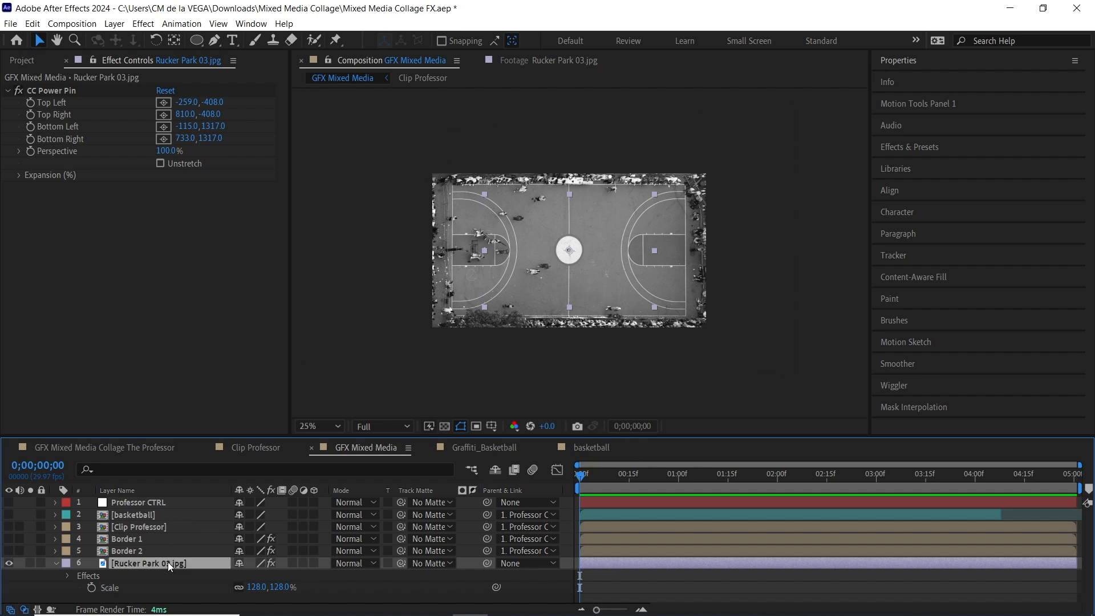
{"action": "key", "text": "ctrl+space"}
{"action": "type", "text": "levels"}
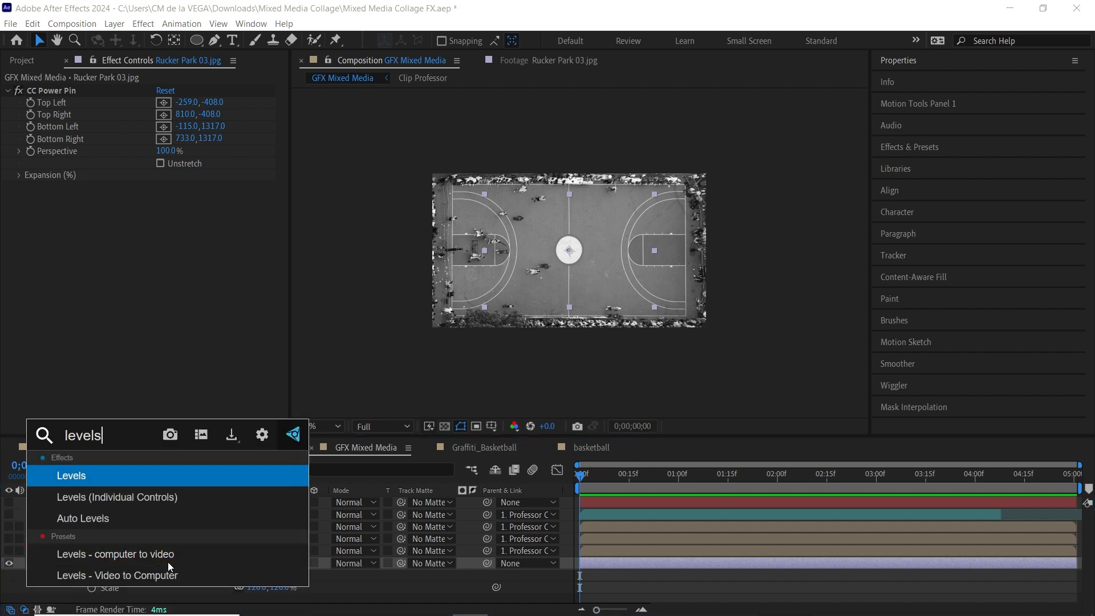
{"action": "key", "text": "Return"}
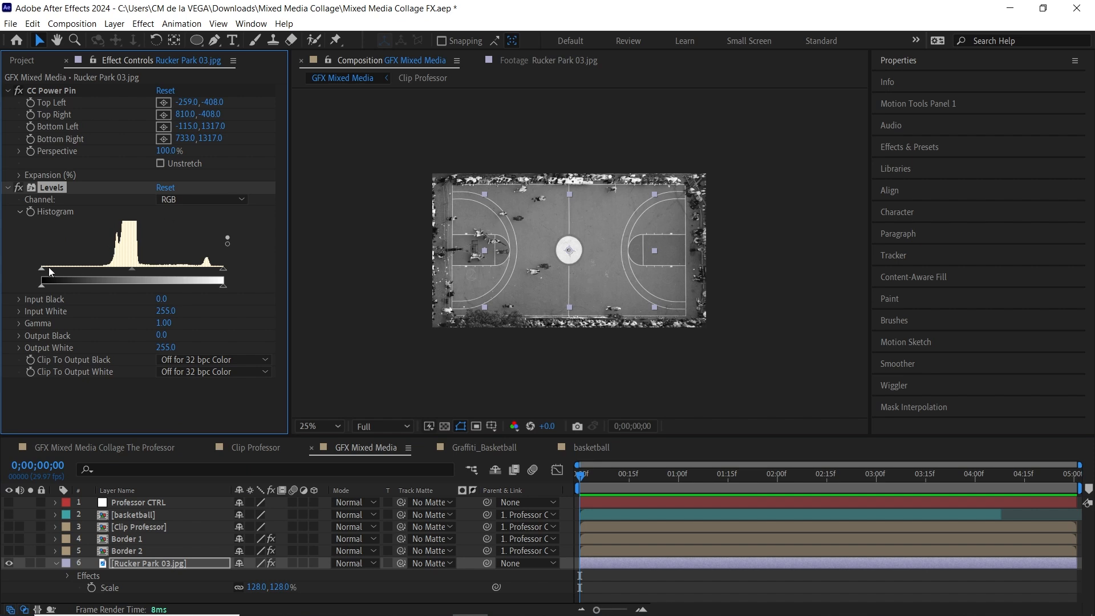
- Increase the court photo's contrast in Levels with Input Black 75 and Input White 170, and compare it with the effect off
{"action": "left_click_drag", "start_coordinate": [43, 270], "coordinate": [93, 268]}
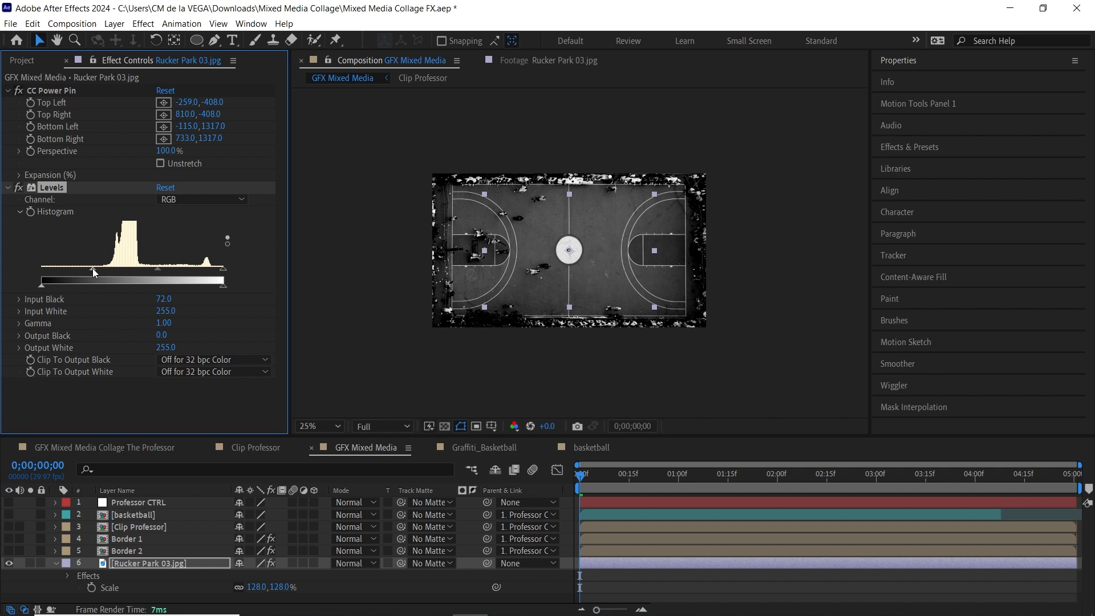
{"action": "left_click", "coordinate": [225, 269]}
{"action": "left_click_drag", "start_coordinate": [217, 271], "coordinate": [162, 272]}
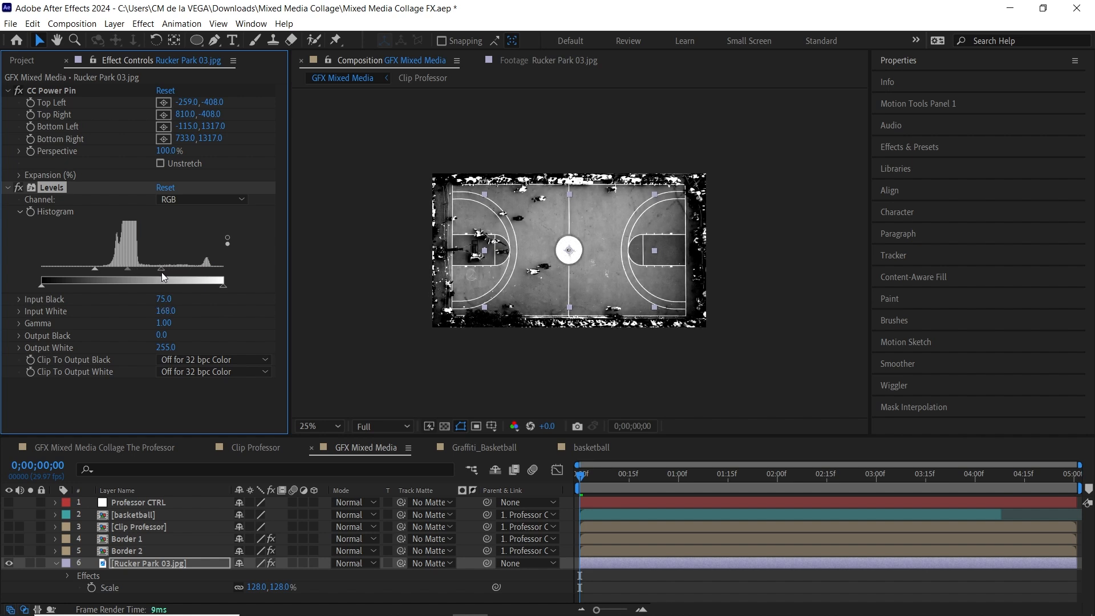
{"action": "left_click", "coordinate": [167, 313]}
{"action": "type", "text": "170"}
{"action": "key", "text": "Return"}
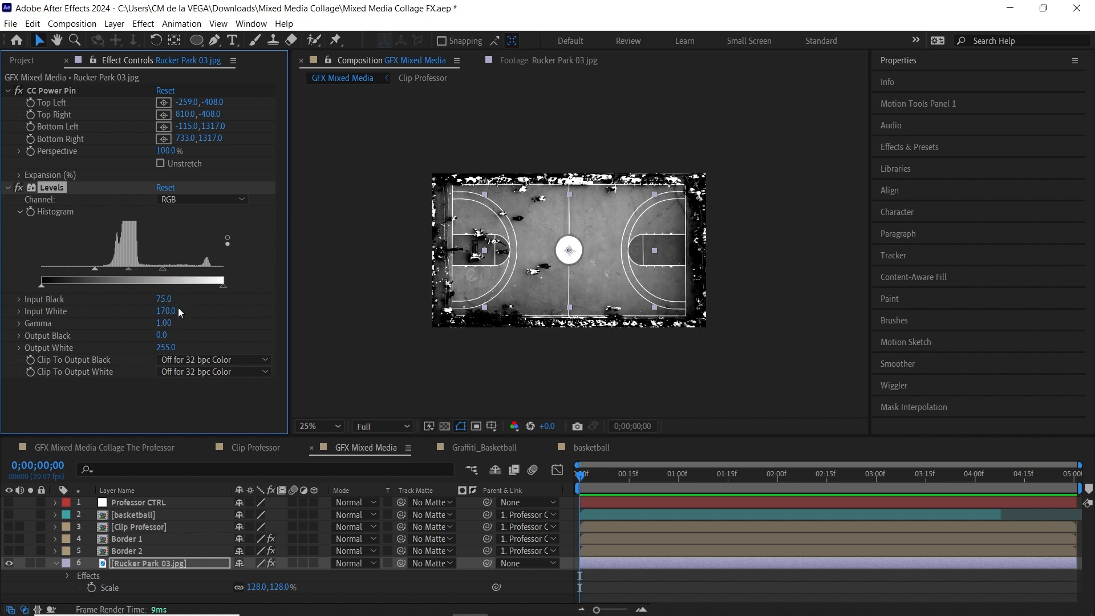
{"action": "left_click", "coordinate": [19, 189]}
{"action": "left_click", "coordinate": [18, 188]}
{"action": "scroll", "coordinate": [337, 407], "scroll_direction": "up", "scroll_amount": 2}
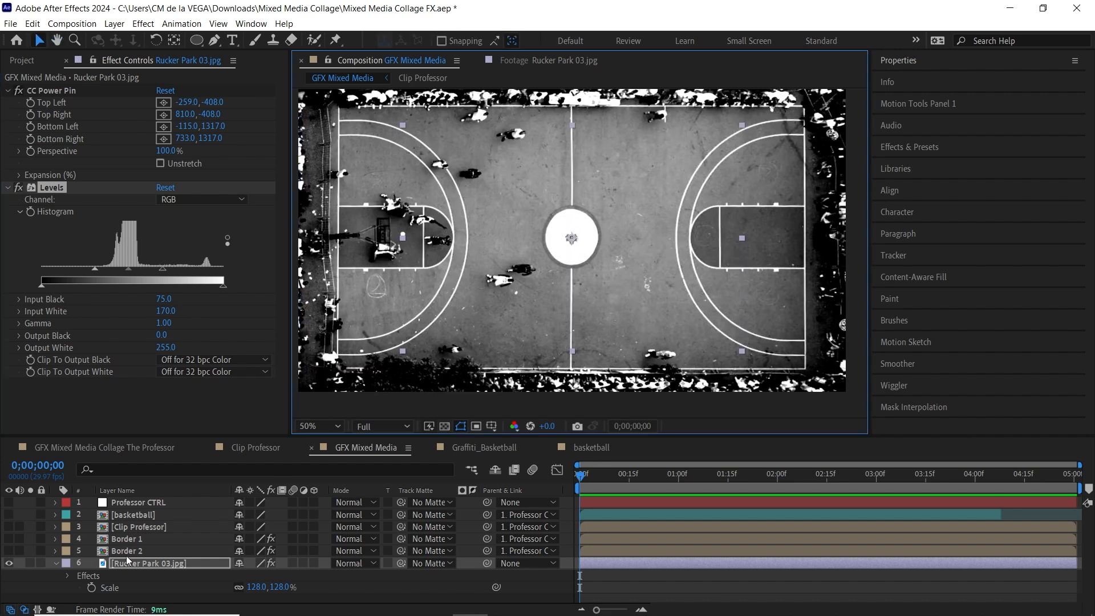
- Start keyframing the court photo's Scale at 0;00;00;00 with a value of 130%
{"action": "left_click", "coordinate": [172, 563]}
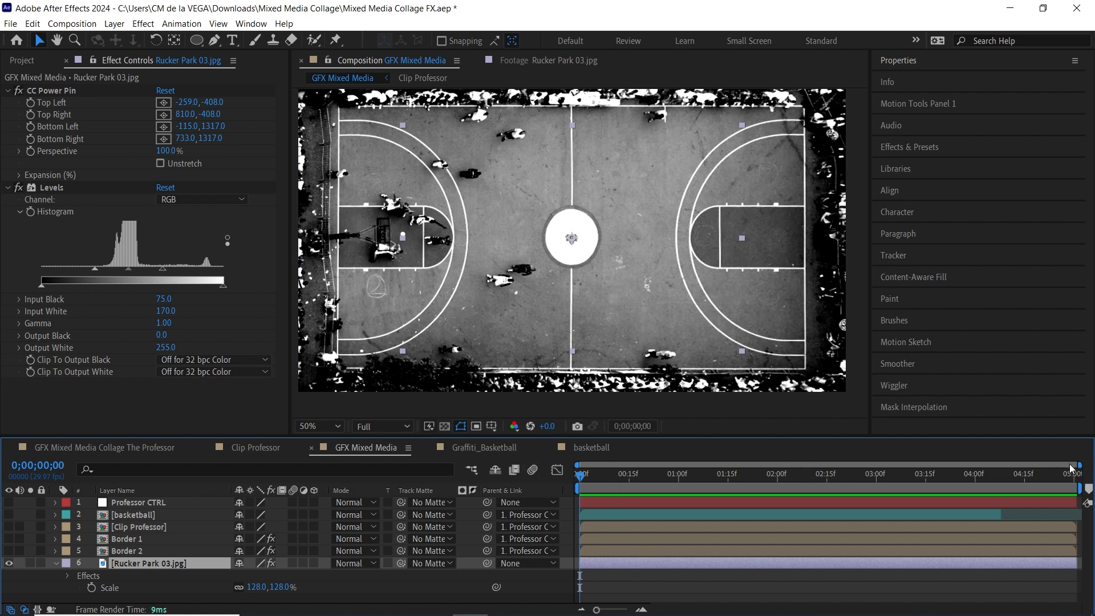
{"action": "left_click_drag", "start_coordinate": [1078, 465], "coordinate": [785, 473]}
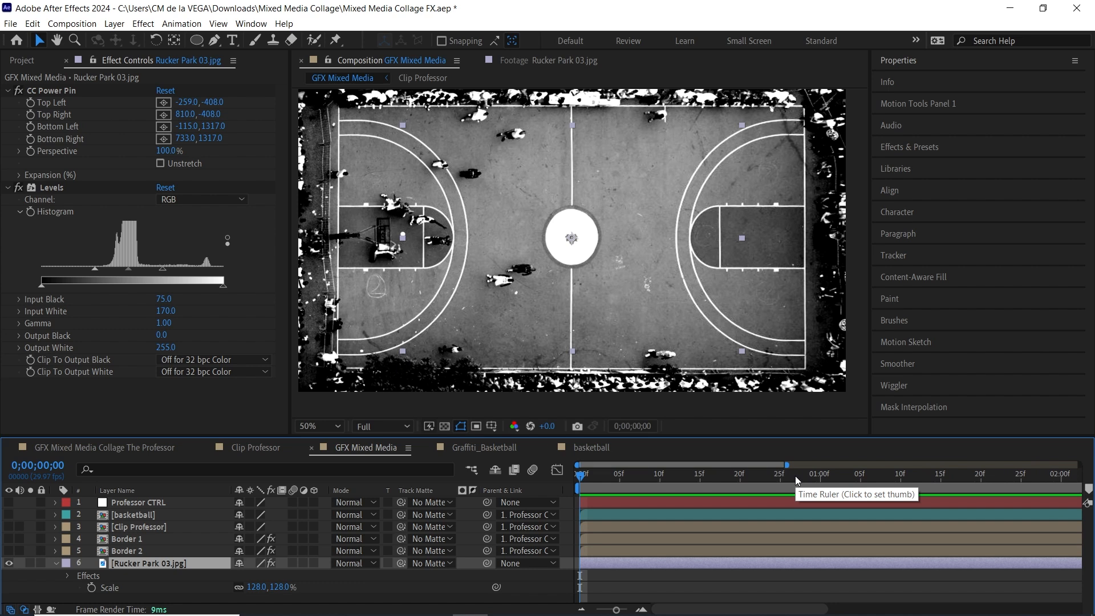
{"action": "left_click_drag", "start_coordinate": [415, 437], "coordinate": [415, 413]}
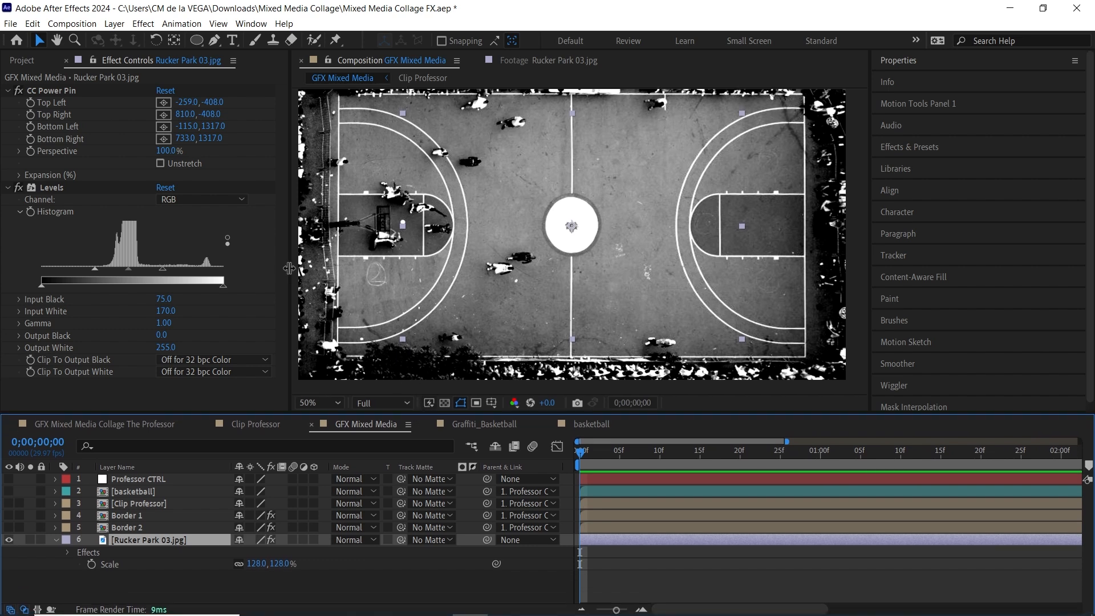
{"action": "left_click_drag", "start_coordinate": [287, 265], "coordinate": [254, 264]}
{"action": "left_click", "coordinate": [92, 565]}
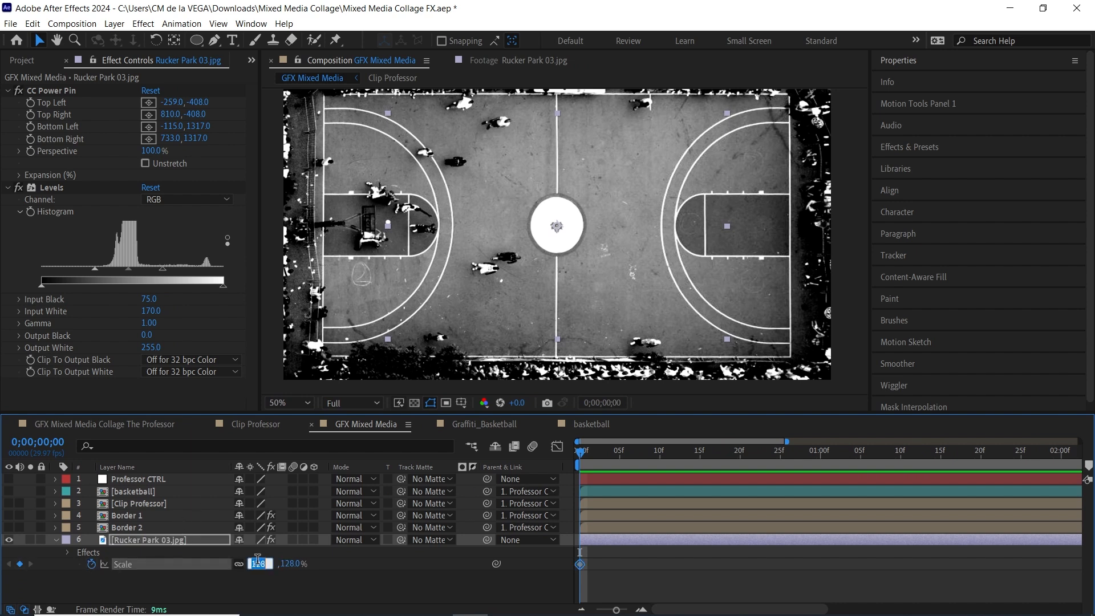
{"action": "left_click_drag", "start_coordinate": [255, 568], "coordinate": [258, 565]}
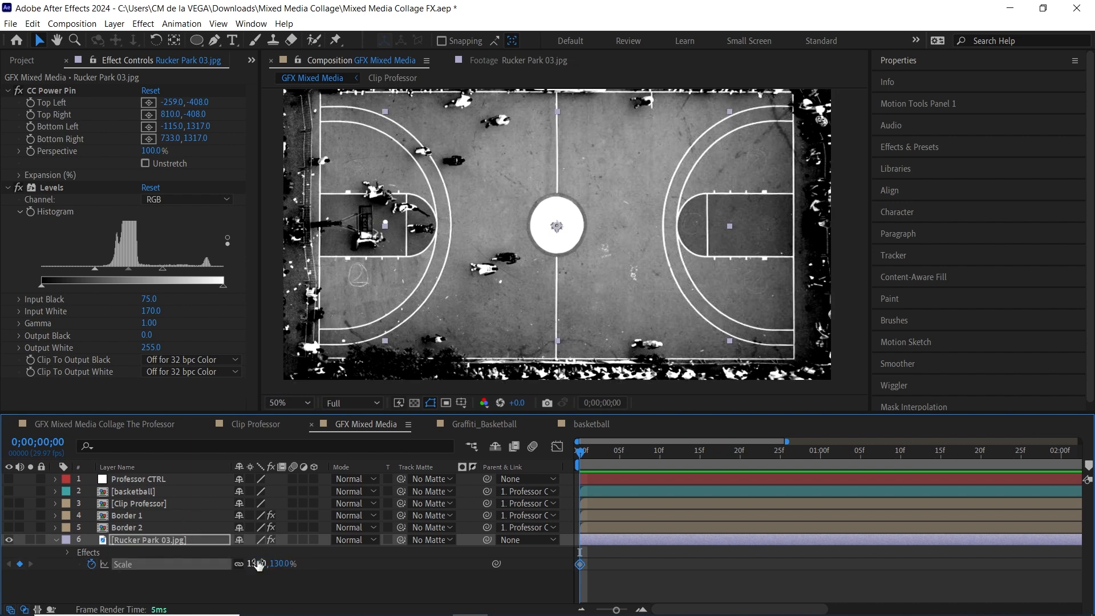
- Add a Scale keyframe of 120% to the court photo at frame 5
{"action": "key", "text": "Page_Down"}
{"action": "key", "text": "Page_Down"}
{"action": "key", "text": "Page_Down"}
{"action": "key", "text": "Page_Down"}
{"action": "key", "text": "Page_Down"}
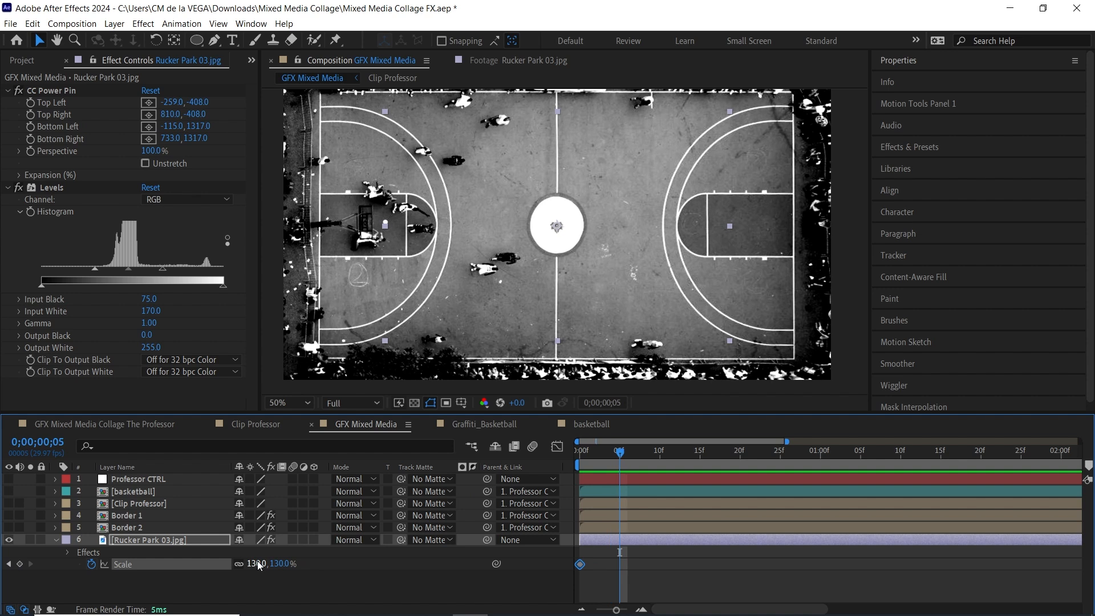
{"action": "left_click", "coordinate": [259, 563]}
{"action": "type", "text": "120"}
{"action": "key", "text": "Return"}
- Add a Scale keyframe of 150% to the court photo at frame 10
{"action": "key", "text": "Page_Down"}
{"action": "key", "text": "Page_Down"}
{"action": "key", "text": "Page_Down"}
{"action": "key", "text": "Page_Down"}
{"action": "key", "text": "Page_Down"}
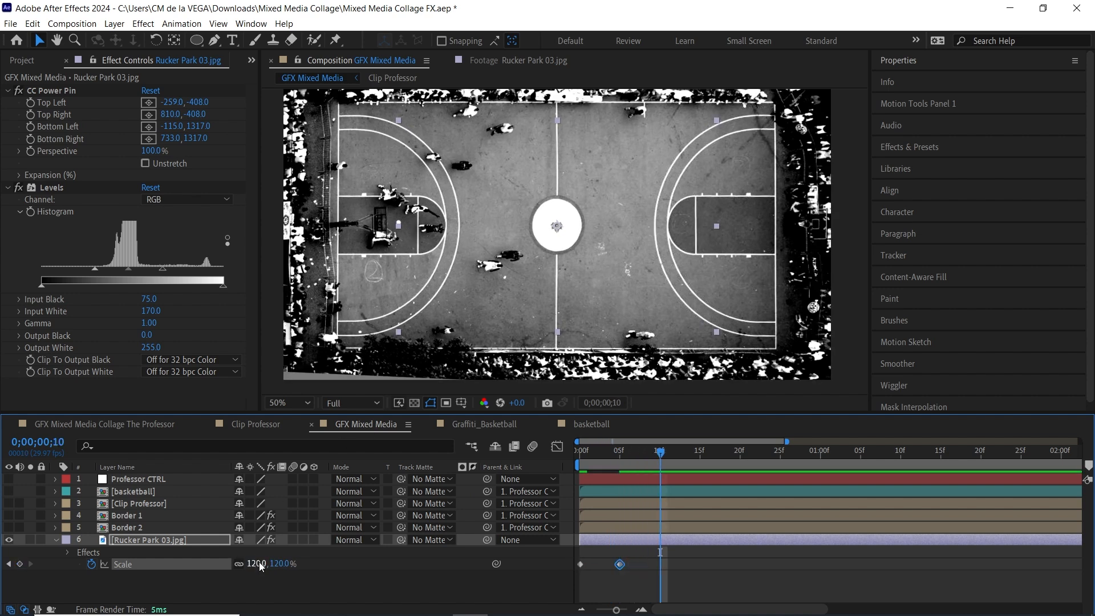
{"action": "left_click", "coordinate": [283, 564]}
{"action": "type", "text": "150"}
{"action": "key", "text": "Return"}
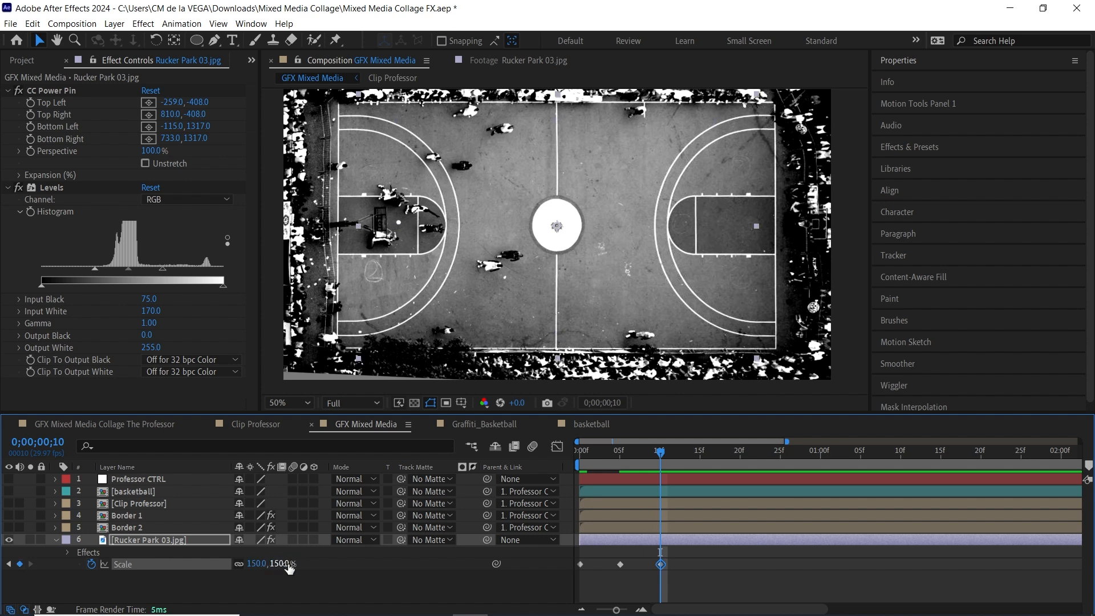
- Add a Scale keyframe of 125% to the court photo at frame 15
{"action": "key", "text": "Page_Down"}
{"action": "key", "text": "Page_Down"}
{"action": "key", "text": "Page_Down"}
{"action": "key", "text": "Page_Down"}
{"action": "key", "text": "Page_Down"}
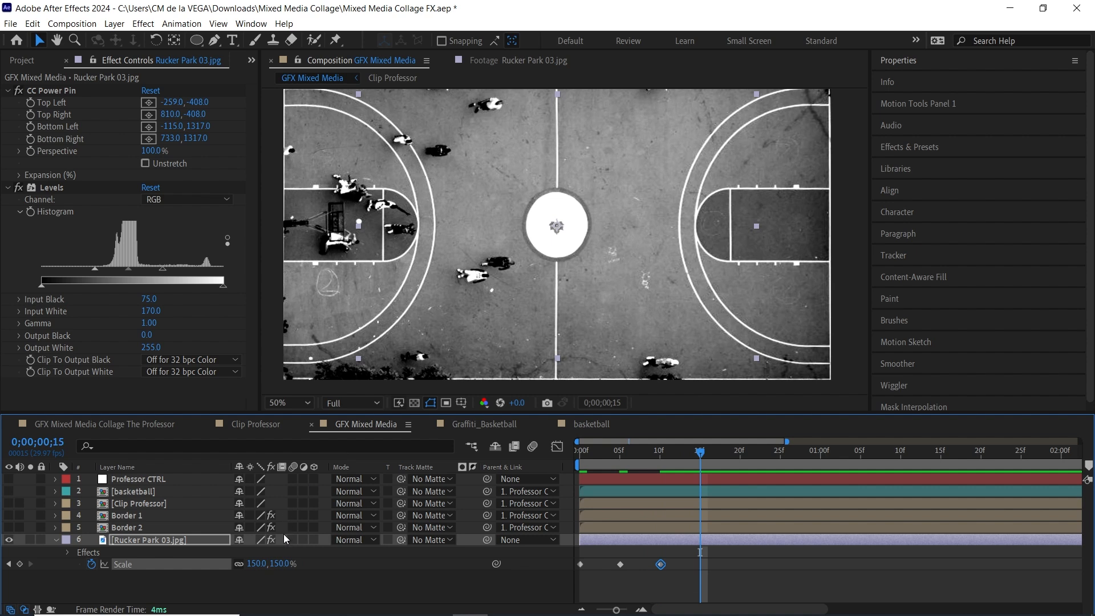
{"action": "left_click", "coordinate": [258, 564]}
{"action": "type", "text": "125"}
{"action": "key", "text": "Return"}
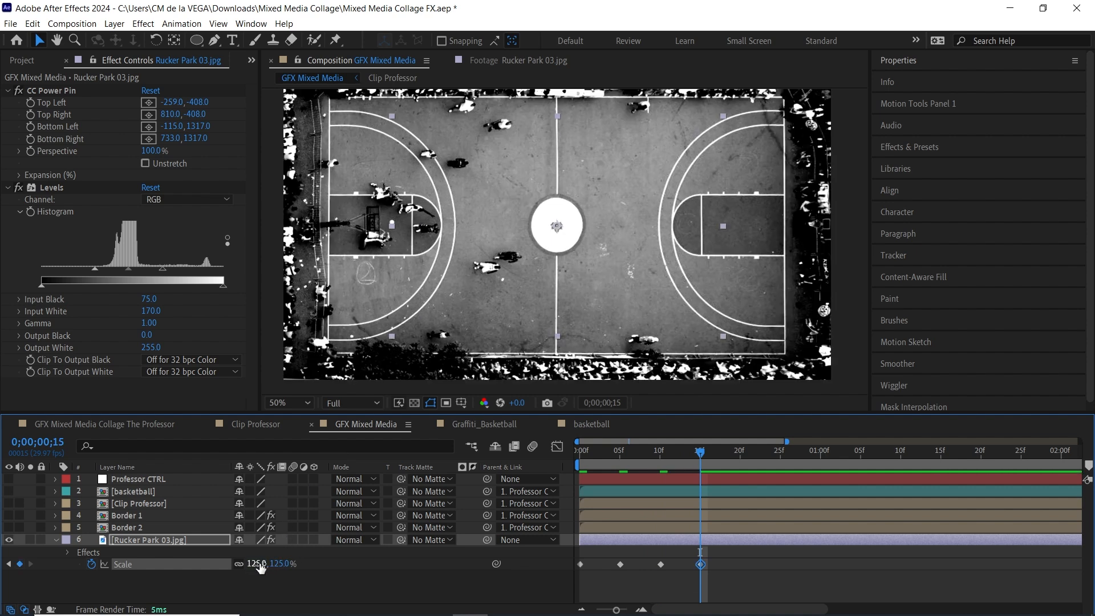
- Add a Scale keyframe of 165% to the court photo at frame 20
{"action": "key", "text": "Page_Down"}
{"action": "key", "text": "Page_Down"}
{"action": "key", "text": "Page_Down"}
{"action": "key", "text": "Page_Down"}
{"action": "key", "text": "Page_Down"}
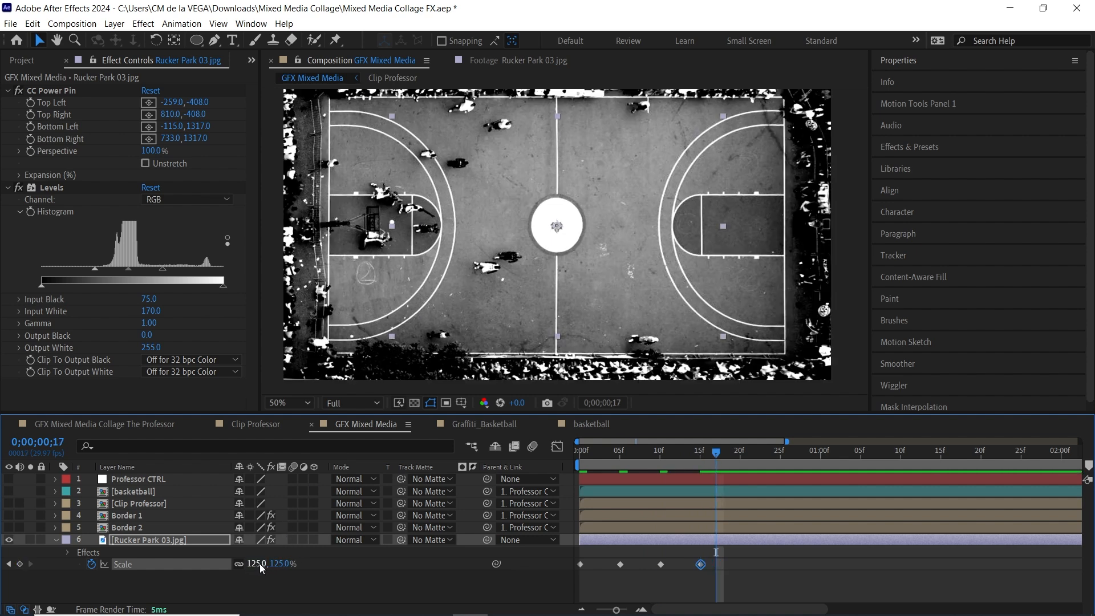
{"action": "left_click", "coordinate": [288, 564]}
{"action": "type", "text": "165"}
{"action": "key", "text": "Return"}
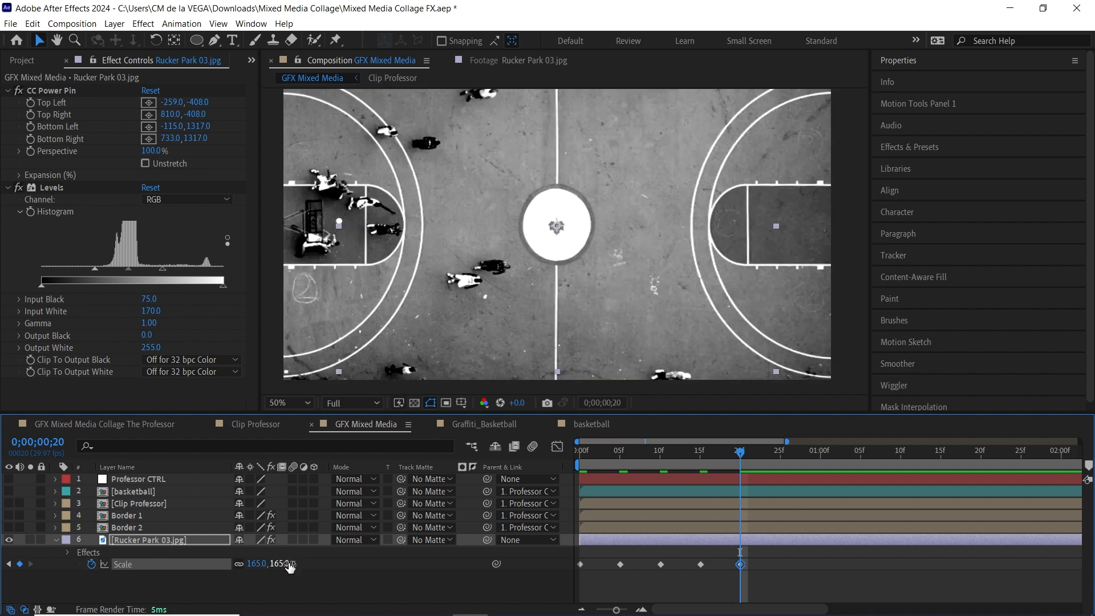
- Preview the court photo's scale animation from the start of the composition
{"action": "key", "text": "comma"}
{"action": "key", "text": "space"}
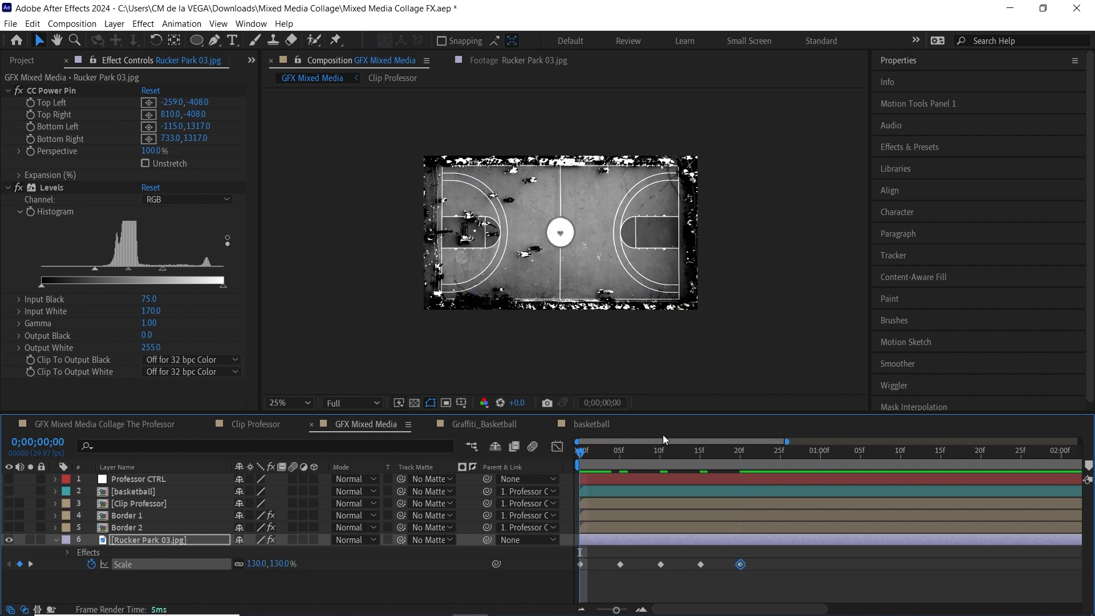
{"action": "key", "text": "space"}
{"action": "key", "text": "Home"}
{"action": "key", "text": "space"}
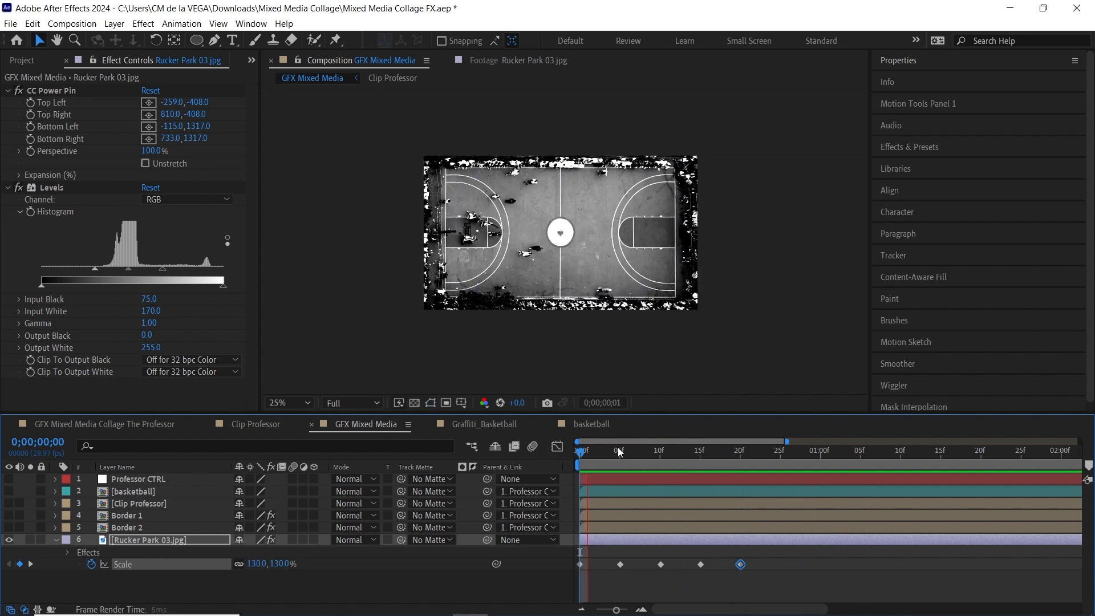
{"action": "key", "text": "space"}
{"action": "key", "text": "Home"}
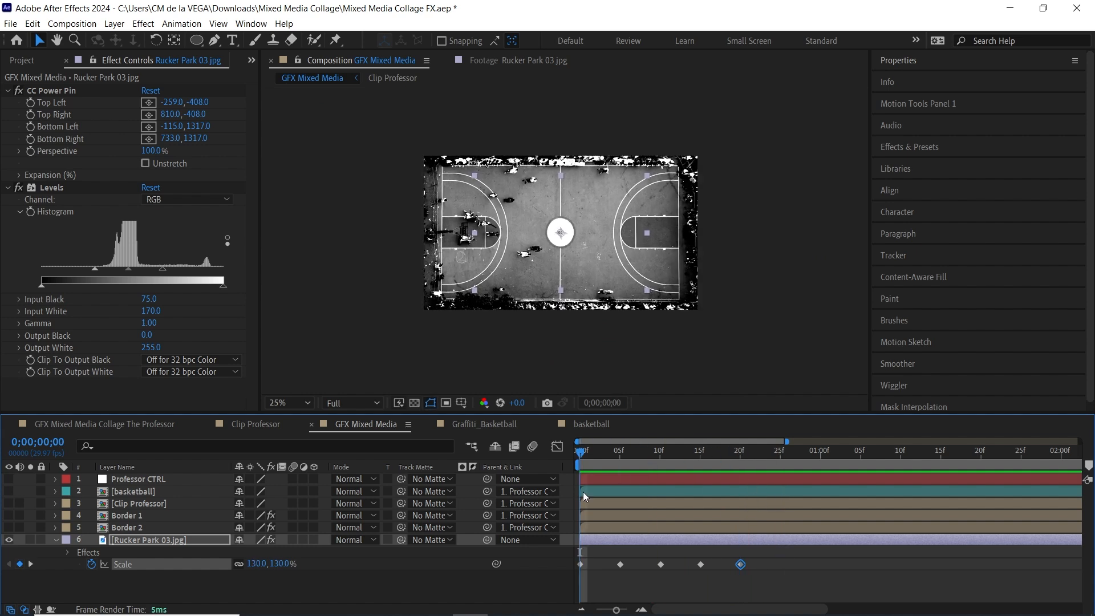
- Convert all of the court photo's Scale keyframes to hold keyframes and preview the stepped motion
{"action": "left_click_drag", "start_coordinate": [777, 567], "coordinate": [570, 587]}
{"action": "right_click", "coordinate": [582, 564]}
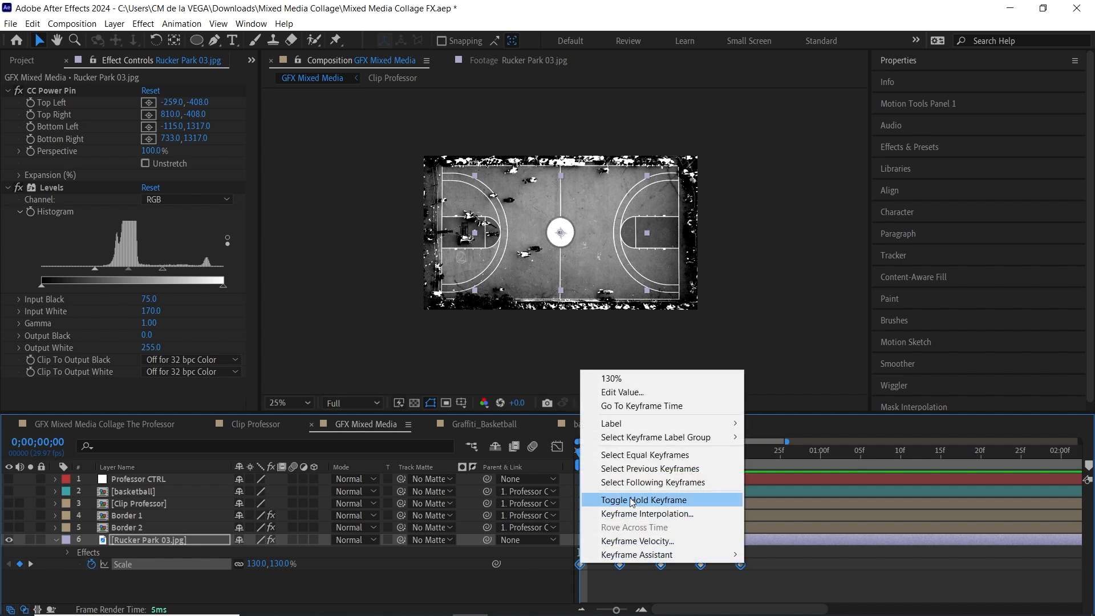
{"action": "left_click", "coordinate": [667, 501]}
{"action": "key", "text": "space"}
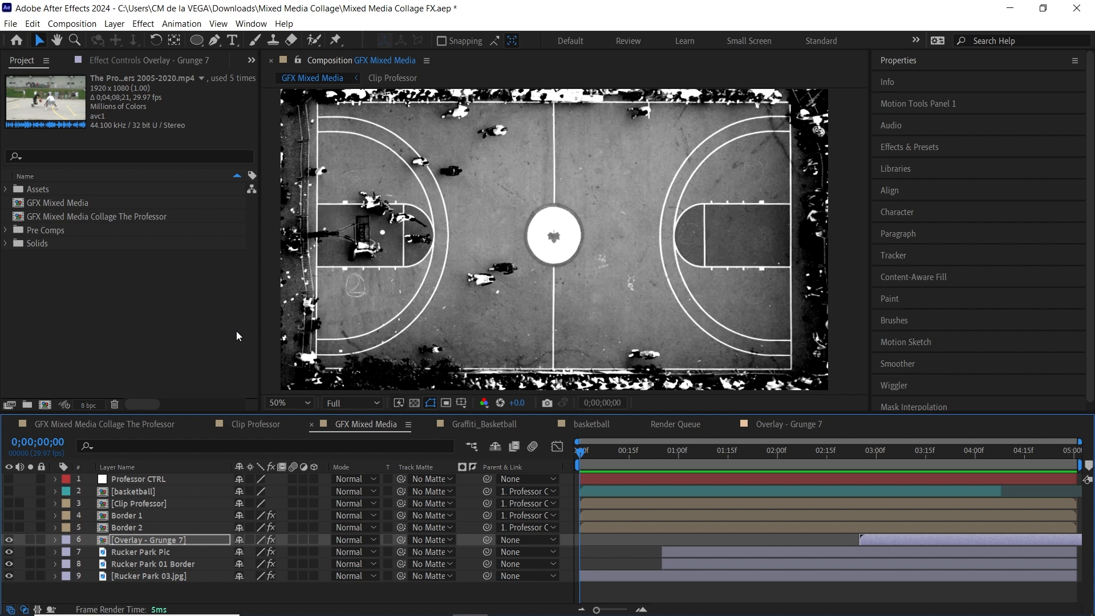
- Open The Professor Legendary Ankle Breakers 2005-2020.mp4 from the Footage folder, scrub through it and close the footage view
{"action": "left_click", "coordinate": [5, 188]}
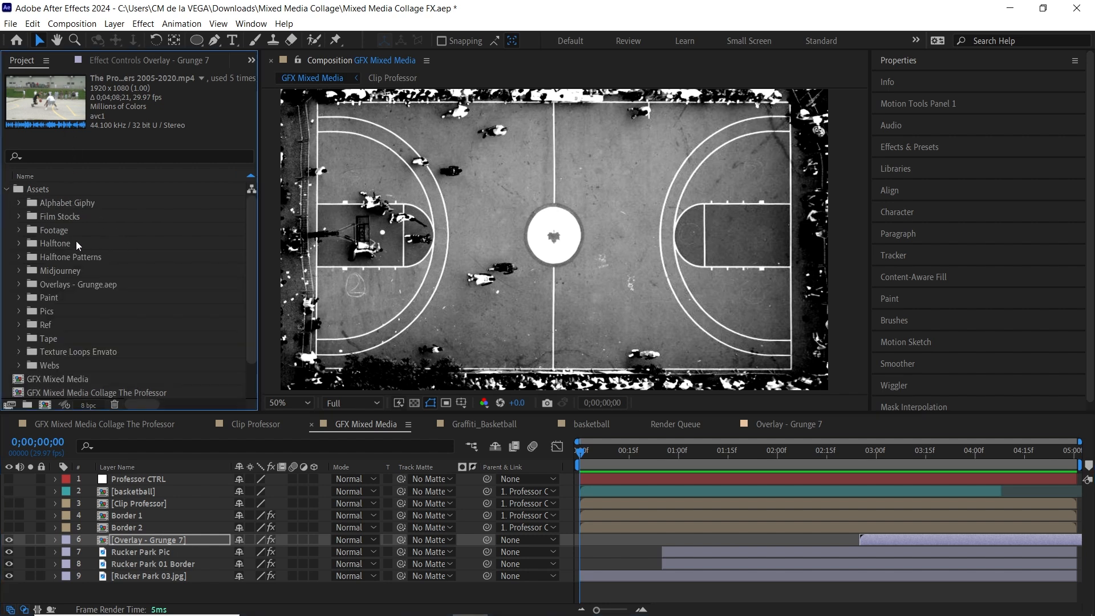
{"action": "left_click", "coordinate": [19, 230]}
{"action": "double_click", "coordinate": [94, 257]}
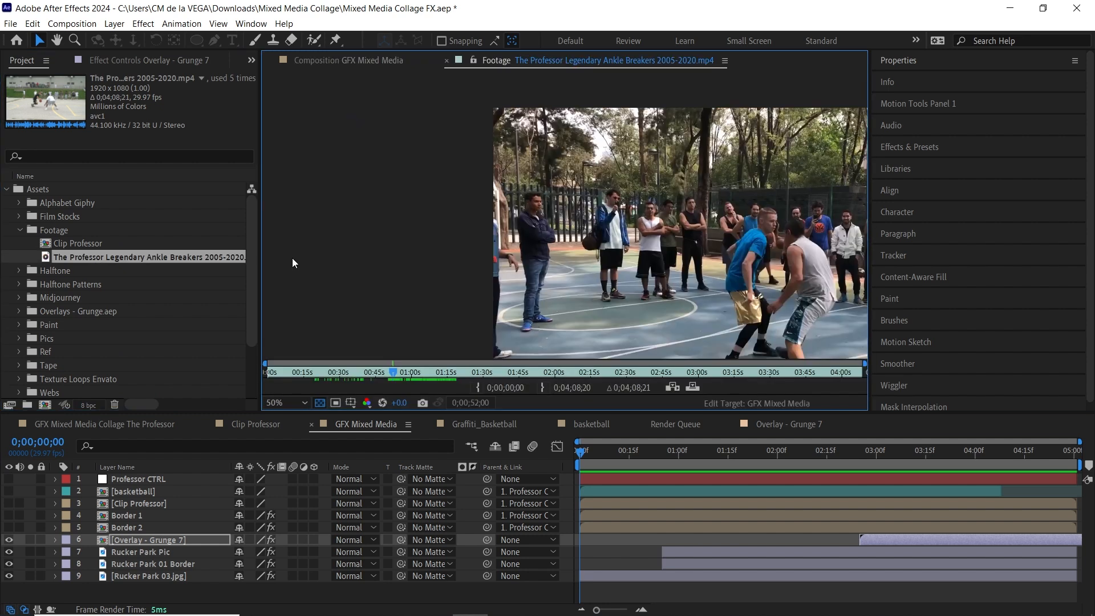
{"action": "key", "text": "v"}
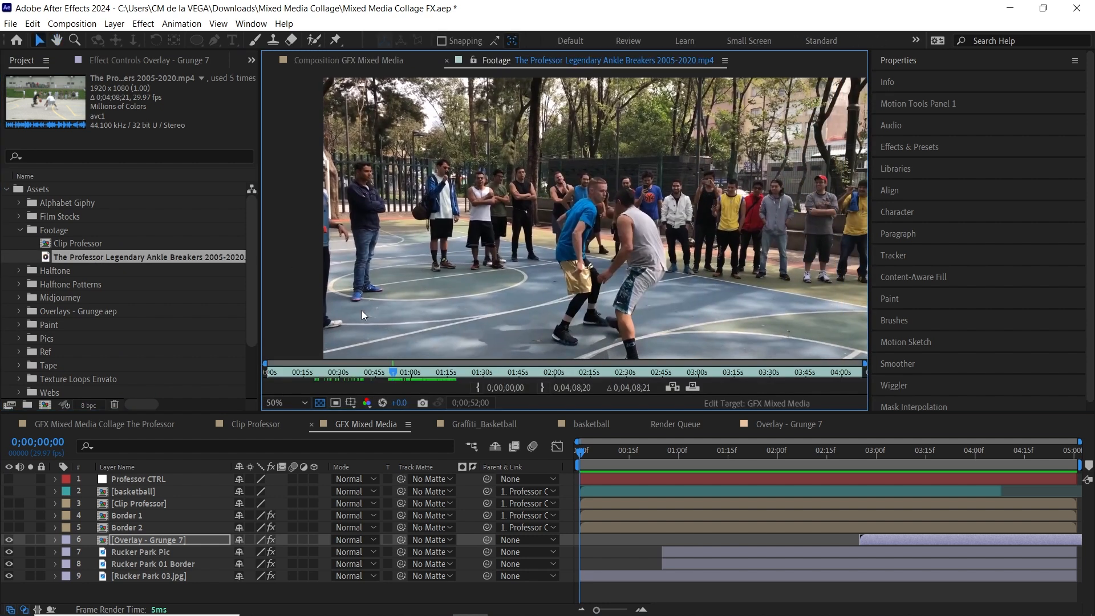
{"action": "left_click_drag", "start_coordinate": [301, 371], "coordinate": [568, 365]}
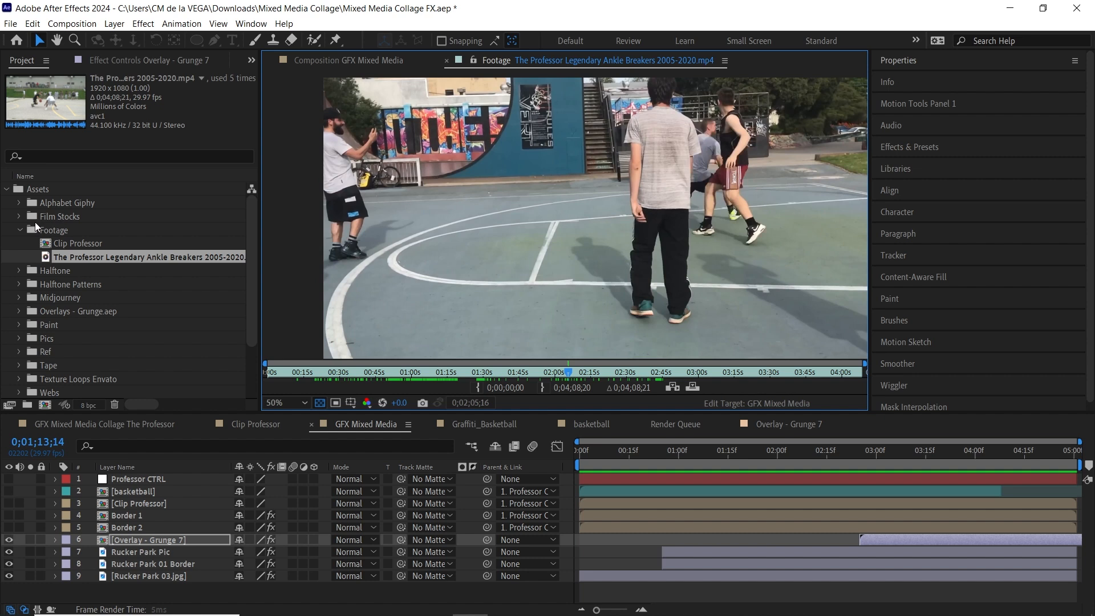
{"action": "left_click", "coordinate": [447, 60]}
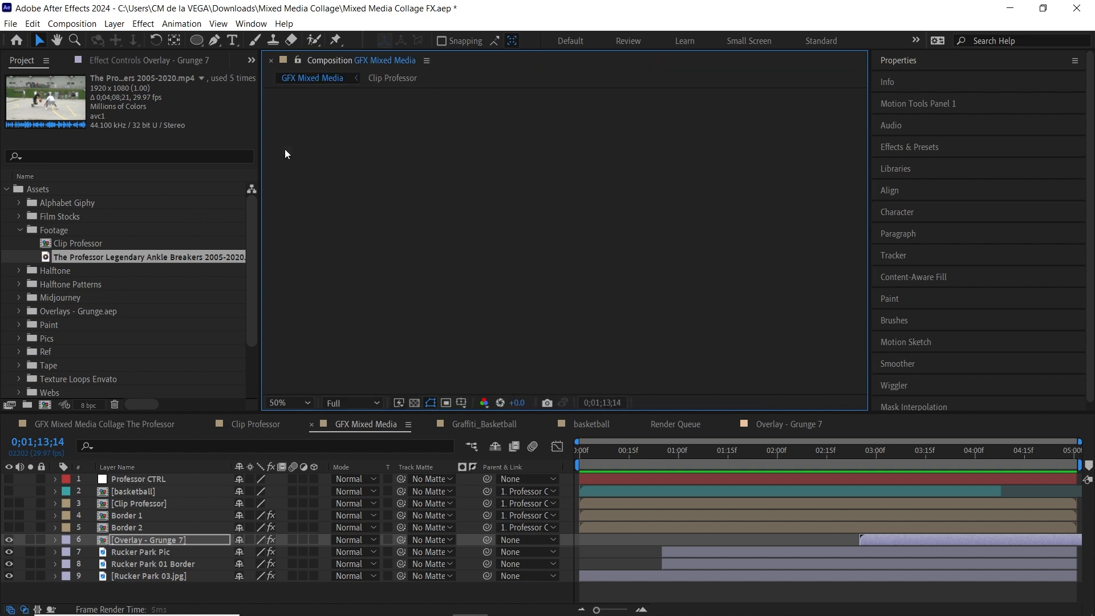
- Open the Ankle Breaker HS composition from the Pre Comps folder and preview its footage
{"action": "left_click", "coordinate": [676, 456]}
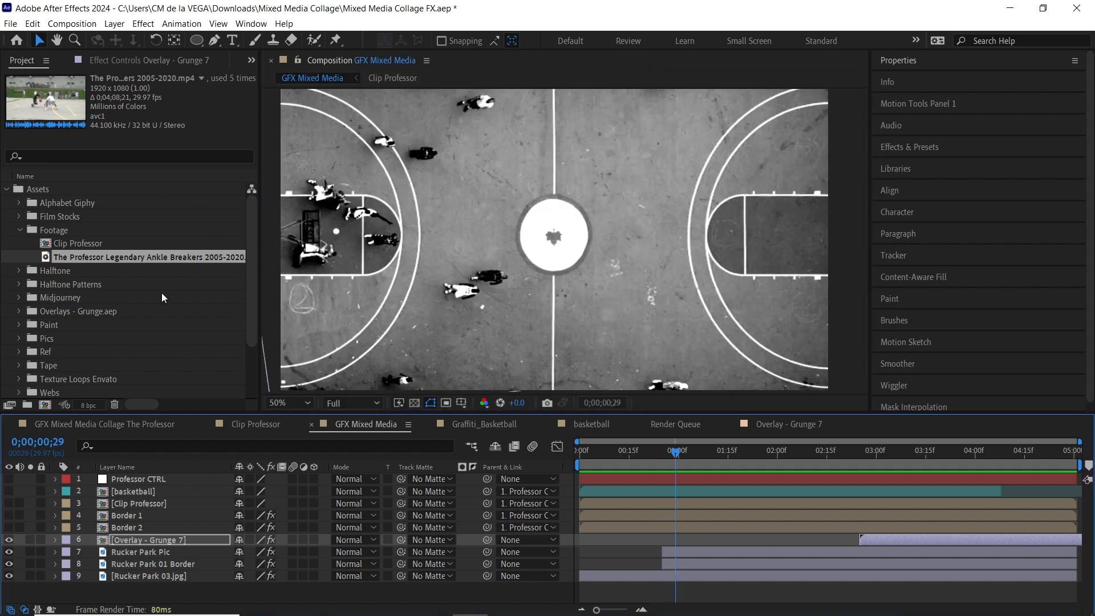
{"action": "left_click", "coordinate": [20, 230]}
{"action": "left_click_drag", "start_coordinate": [250, 268], "coordinate": [253, 300]}
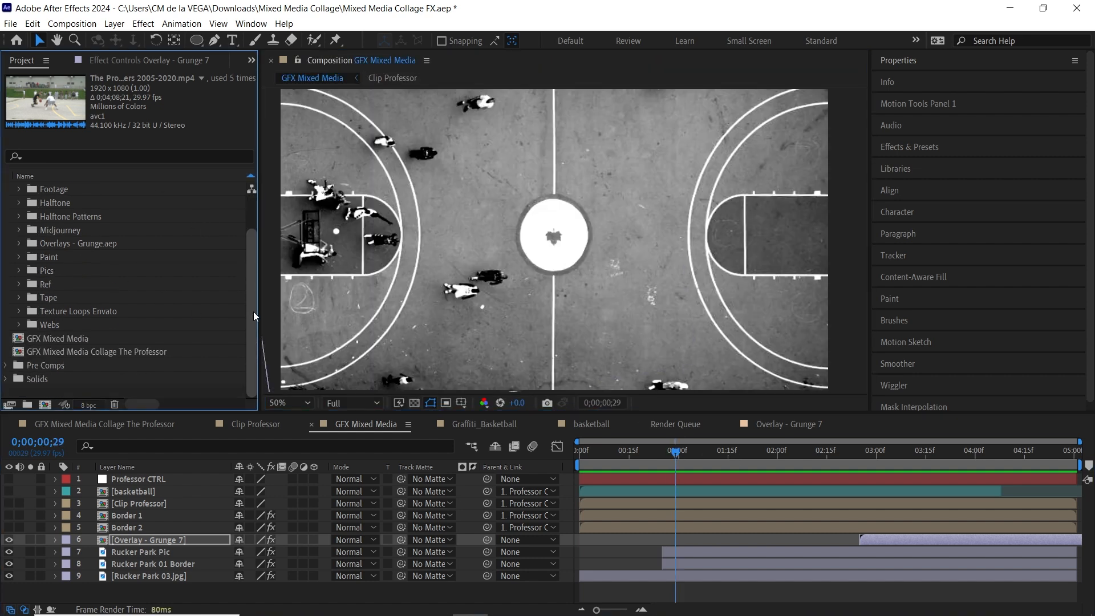
{"action": "left_click", "coordinate": [12, 368]}
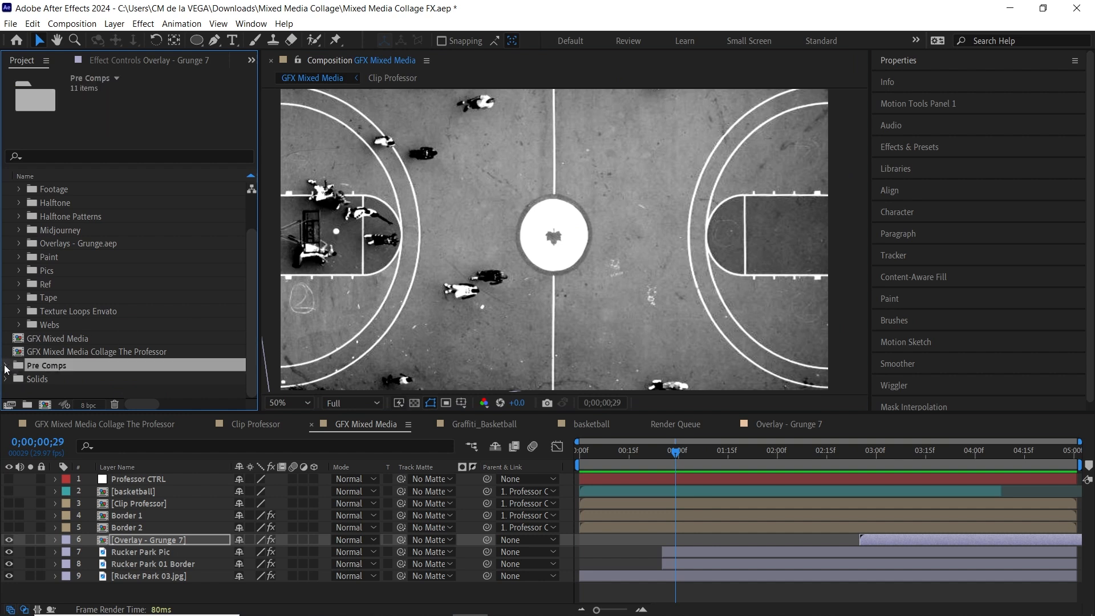
{"action": "left_click", "coordinate": [5, 366]}
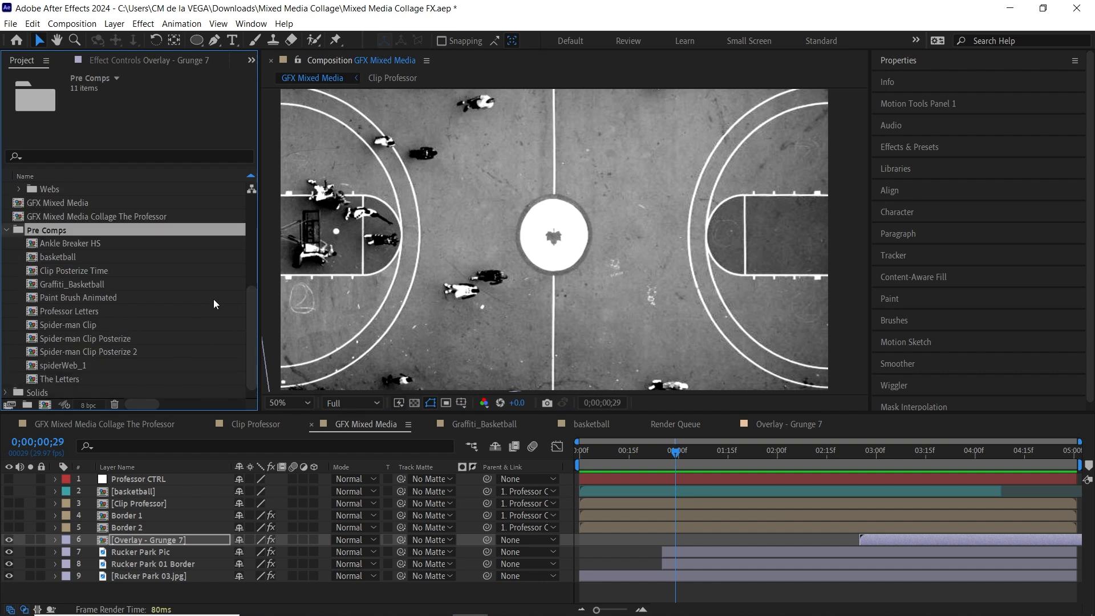
{"action": "double_click", "coordinate": [83, 244]}
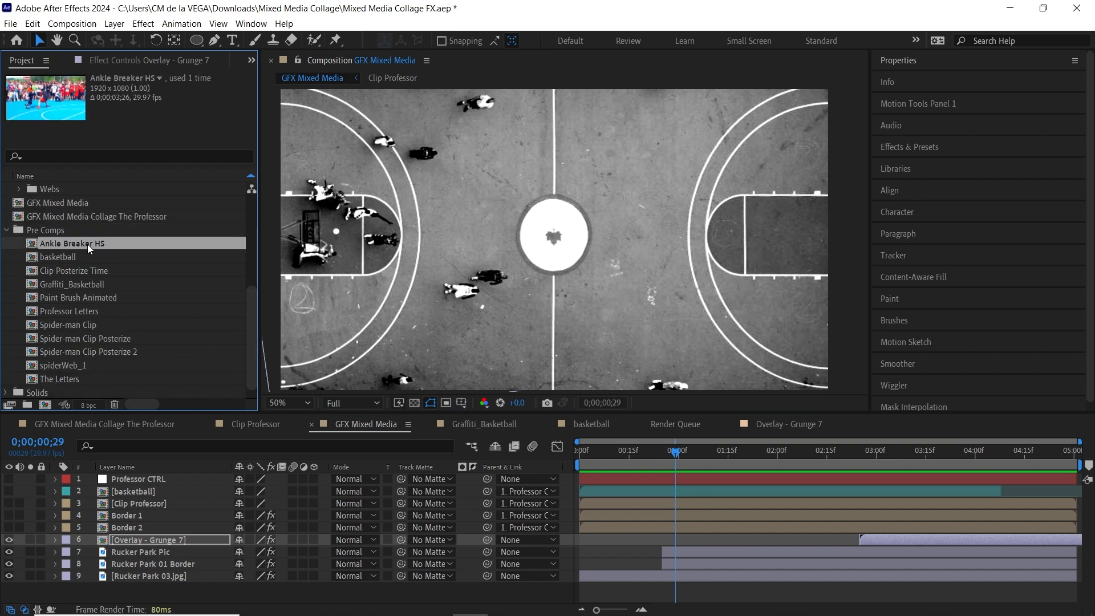
{"action": "left_click_drag", "start_coordinate": [673, 454], "coordinate": [611, 469]}
{"action": "key", "text": "space"}
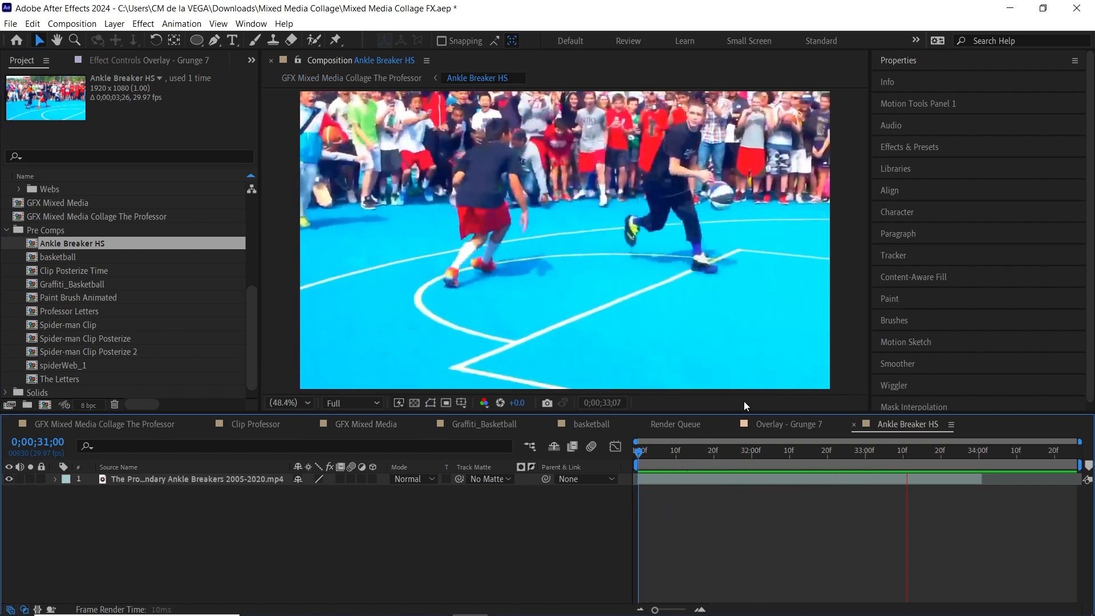
{"action": "key", "text": "space"}
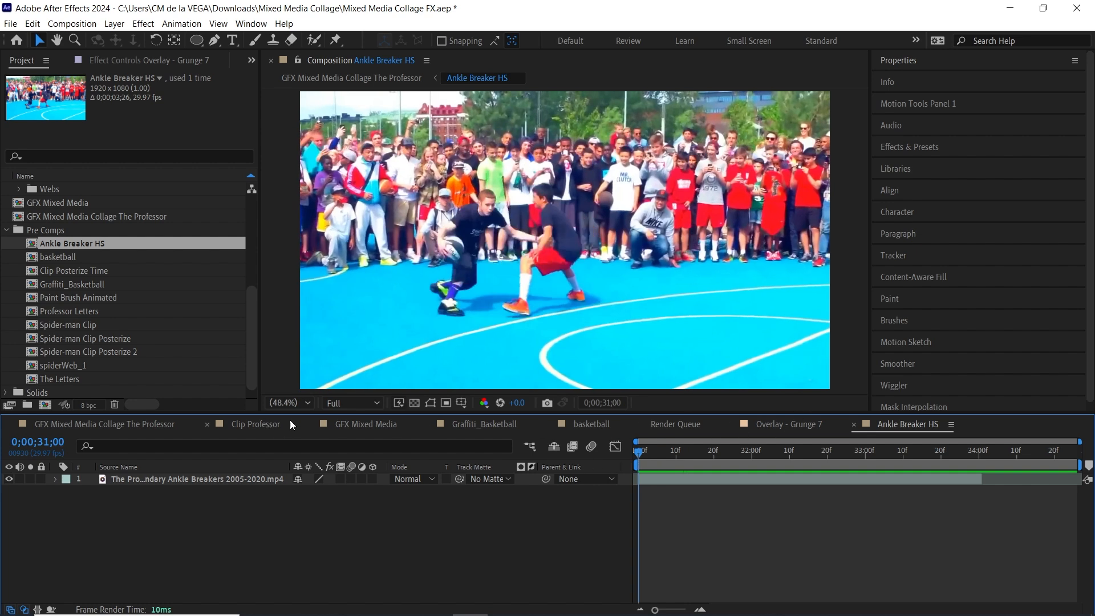
- Return to the GFX Mixed Media composition, place its timeline before Clip Professor and add Ankle Breaker HS directly above the Overlay - Grunge 7 layer
{"action": "left_click", "coordinate": [368, 424]}
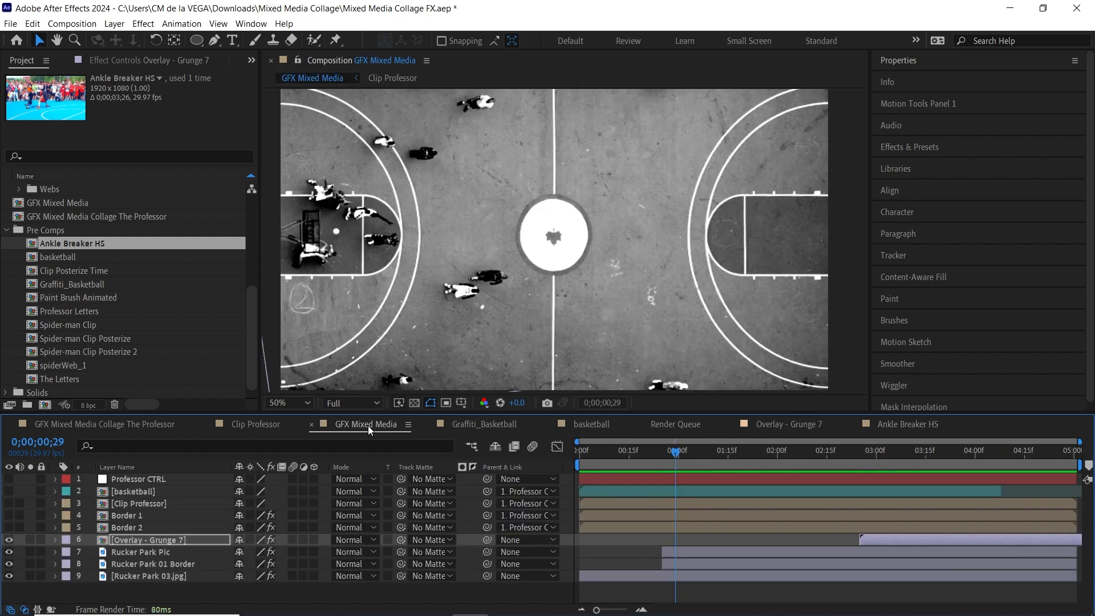
{"action": "left_click_drag", "start_coordinate": [352, 425], "coordinate": [283, 422]}
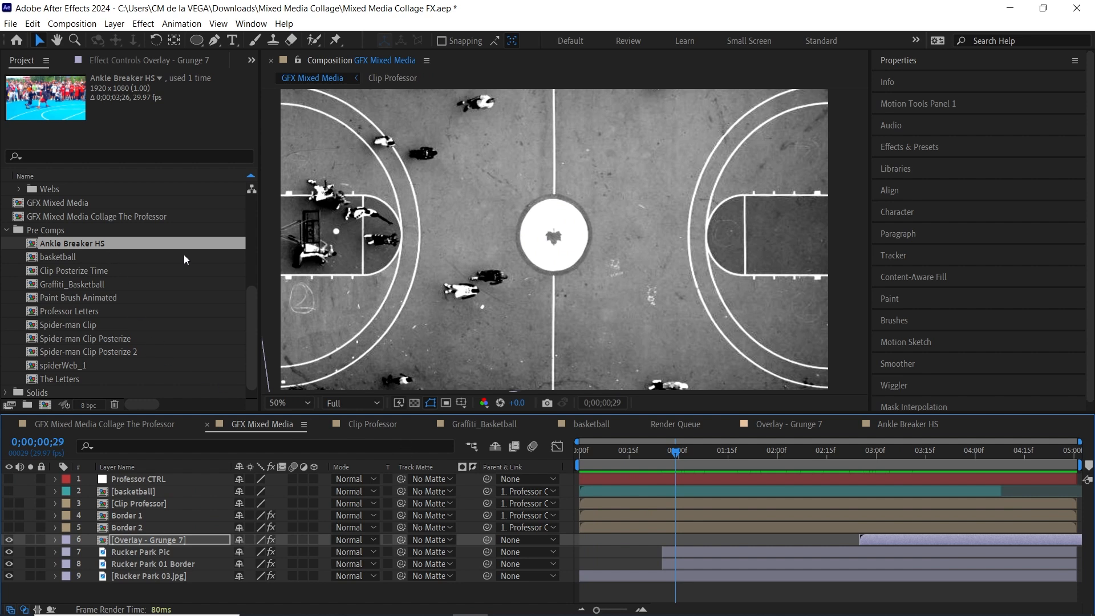
{"action": "mouse_move", "coordinate": [677, 452]}
{"action": "left_mouse_down"}
{"action": "mouse_move", "coordinate": [703, 452]}
{"action": "mouse_move", "coordinate": [679, 452]}
{"action": "left_mouse_up"}
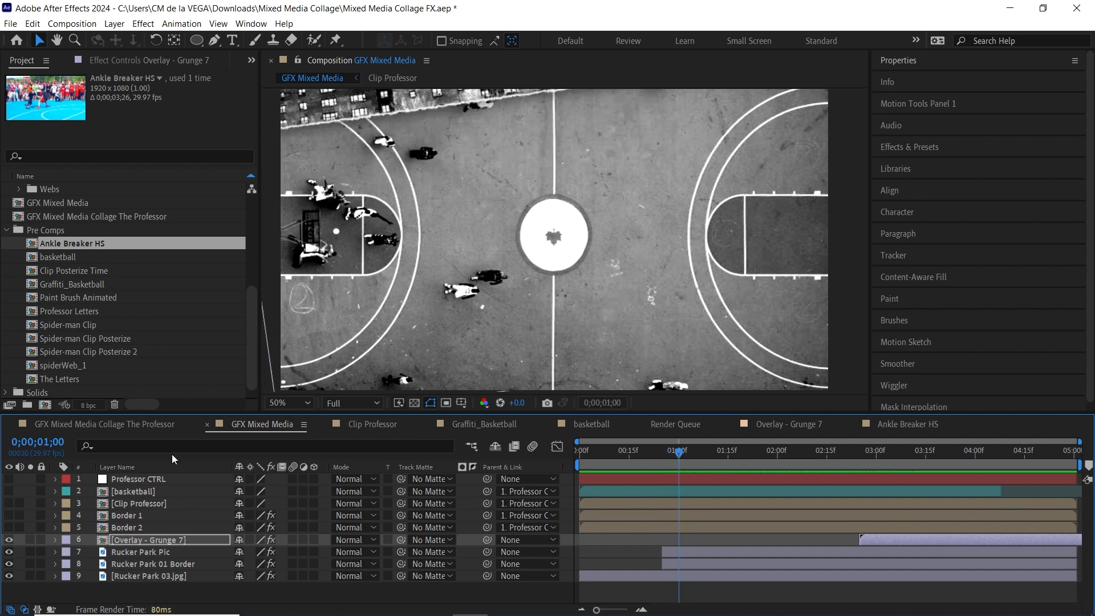
{"action": "left_click", "coordinate": [160, 261], "text": "ctrl"}
{"action": "left_click_drag", "start_coordinate": [160, 261], "coordinate": [285, 536]}
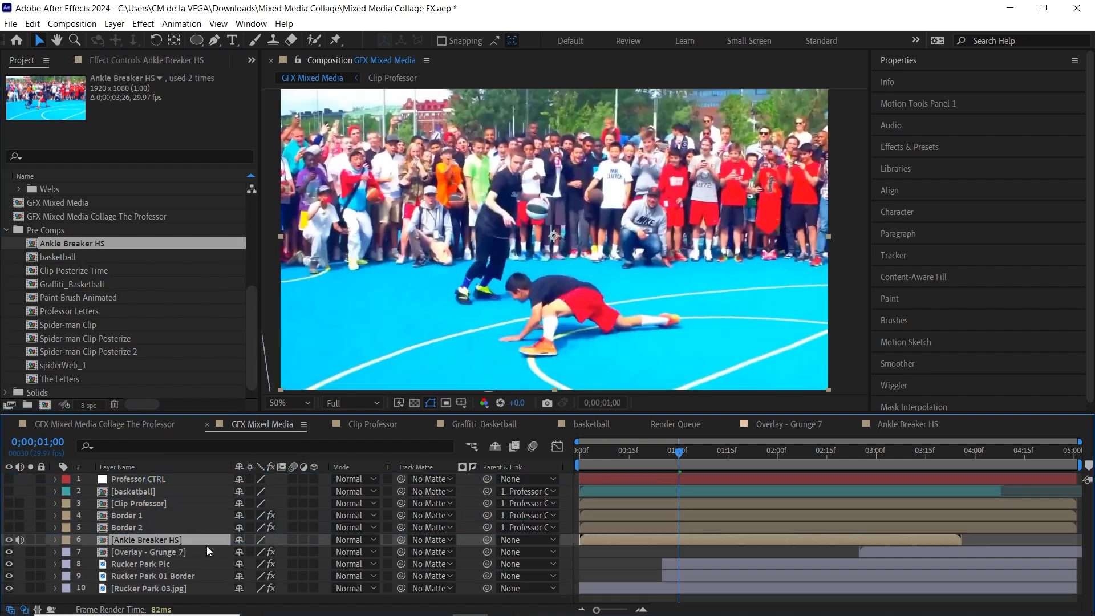
- Give the Ankle Breaker HS layer an orange label and move its start to 0;00;01;00
{"action": "left_click", "coordinate": [67, 539]}
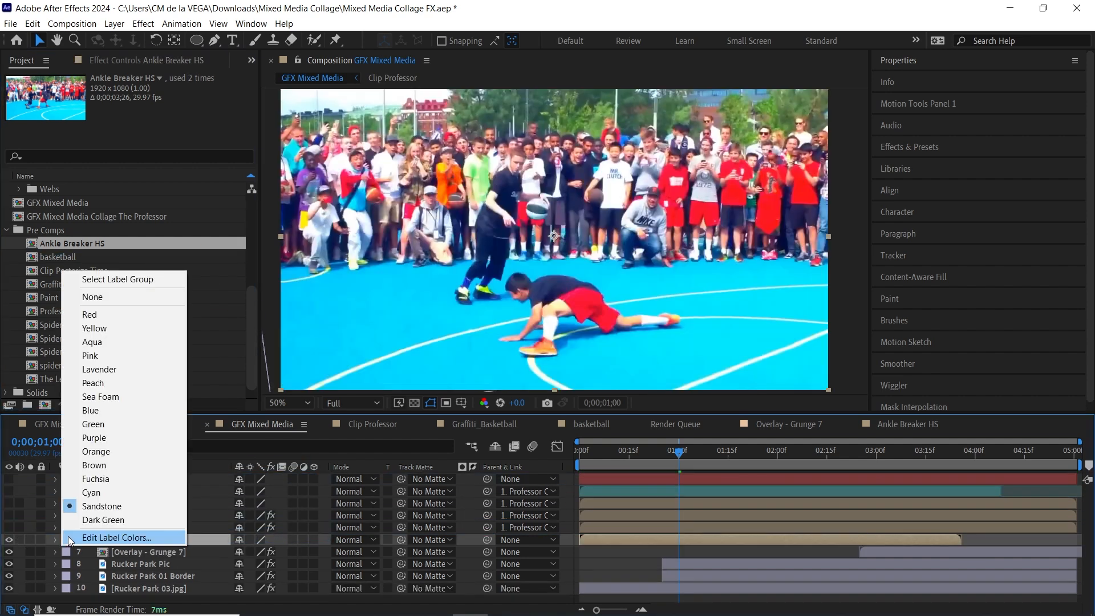
{"action": "left_click", "coordinate": [130, 452]}
{"action": "left_click_drag", "start_coordinate": [606, 536], "coordinate": [752, 531]}
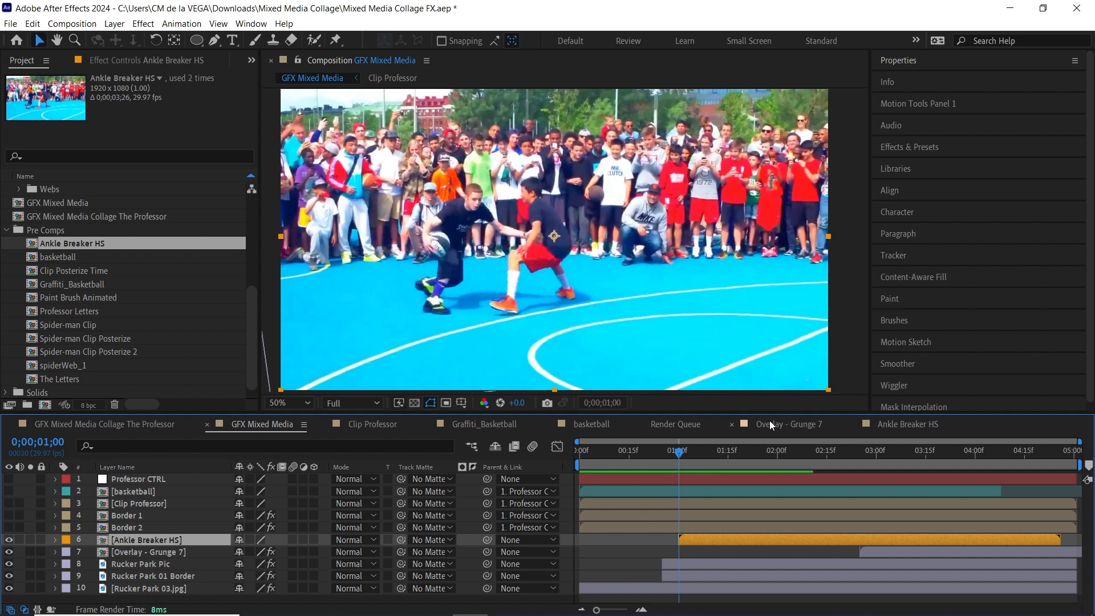
- Apply the Tint effect to the Ankle Breaker HS layer and map black to the purple 380560
{"action": "key", "text": "ctrl+space"}
{"action": "type", "text": "tint"}
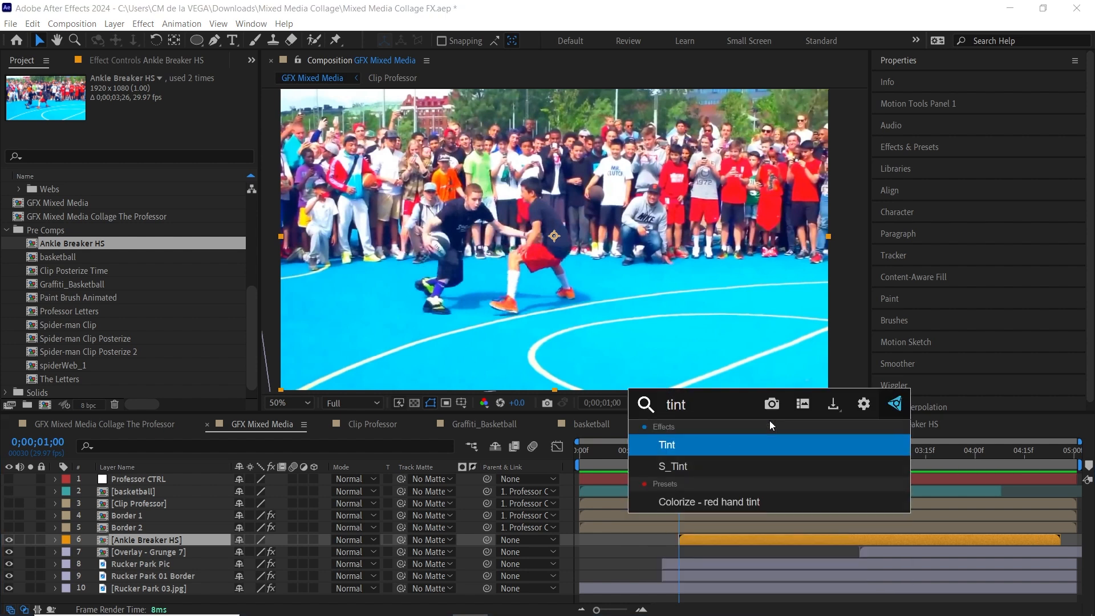
{"action": "key", "text": "Return"}
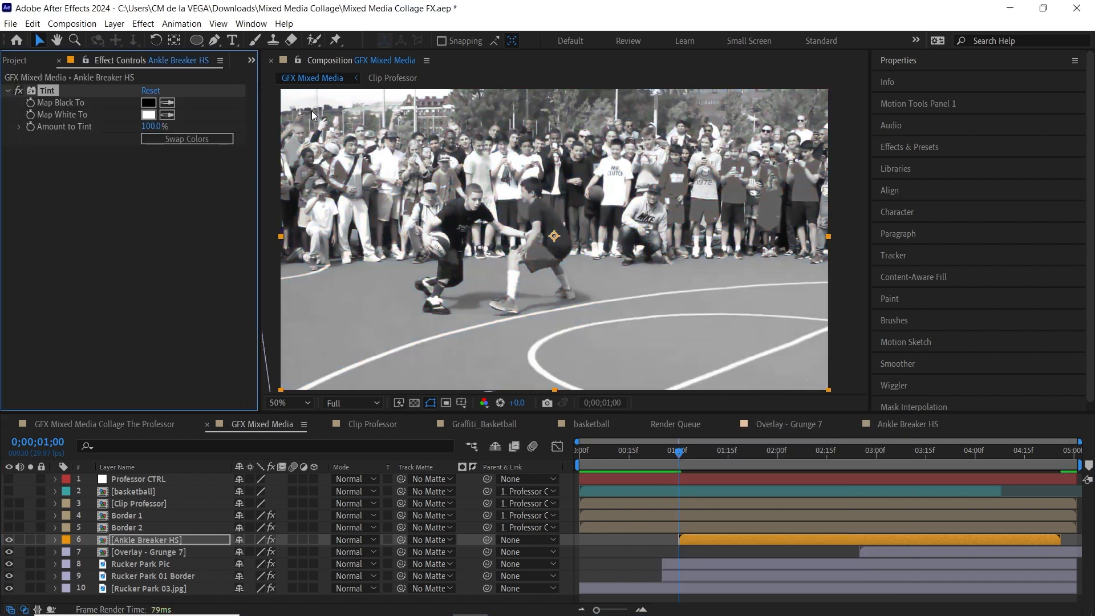
{"action": "left_click", "coordinate": [148, 102]}
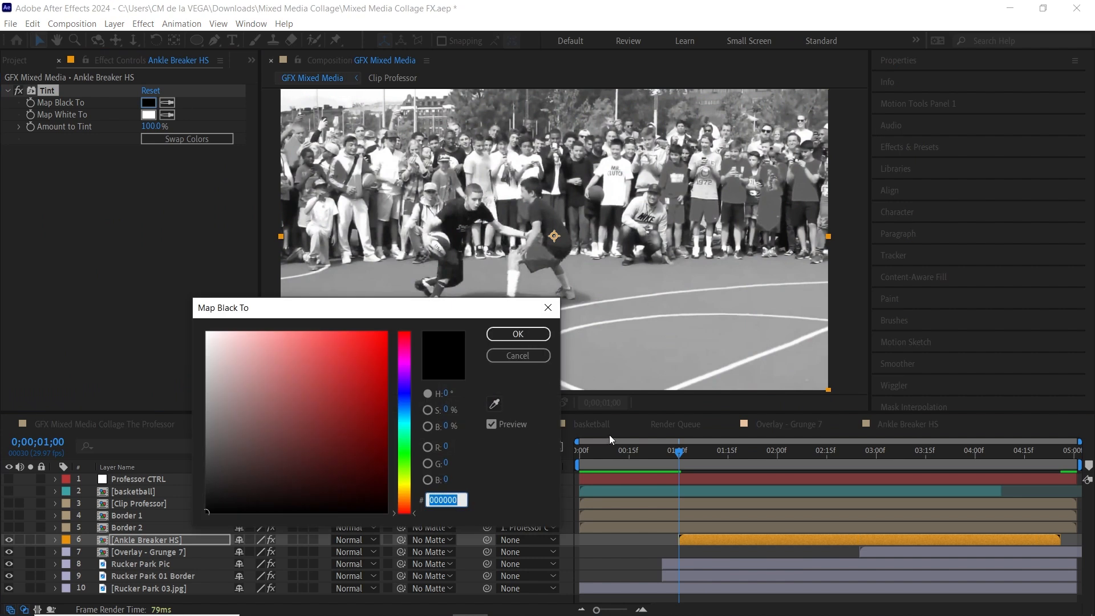
{"action": "type", "text": "380560"}
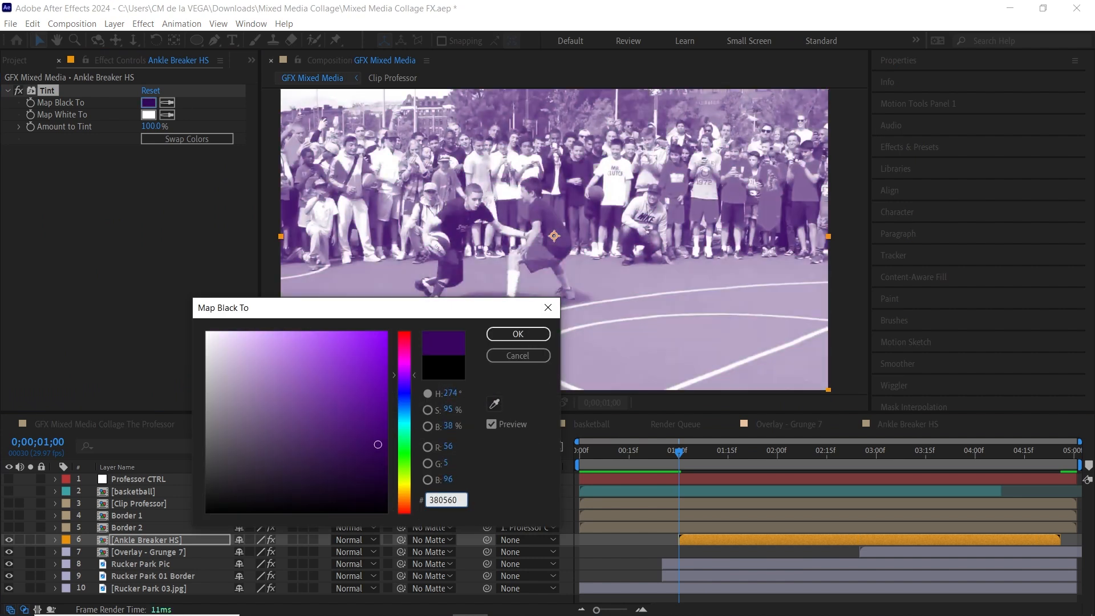
{"action": "left_click", "coordinate": [518, 333]}
- Map the Tint effect's white to the orange FFA800 and preview the tinted clip
{"action": "left_click", "coordinate": [148, 115]}
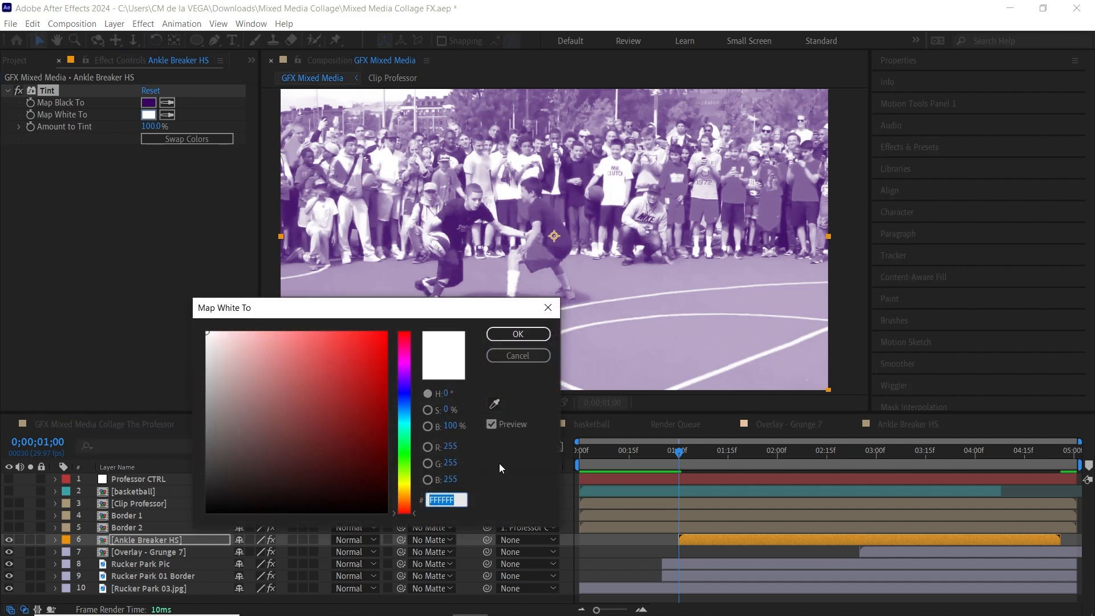
{"action": "type", "text": "FF"}
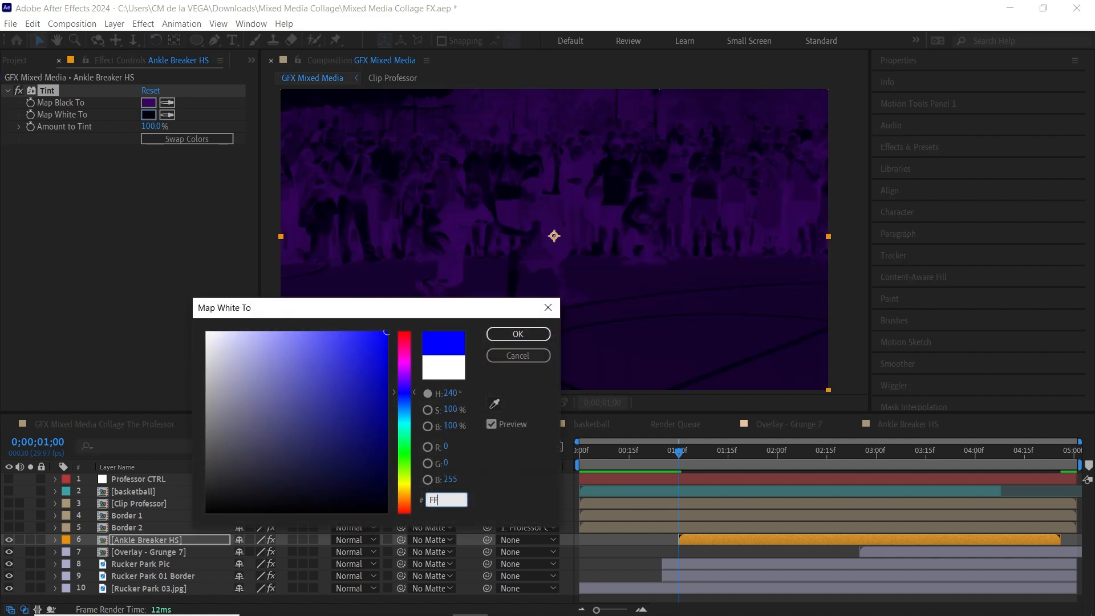
{"action": "type", "text": "A"}
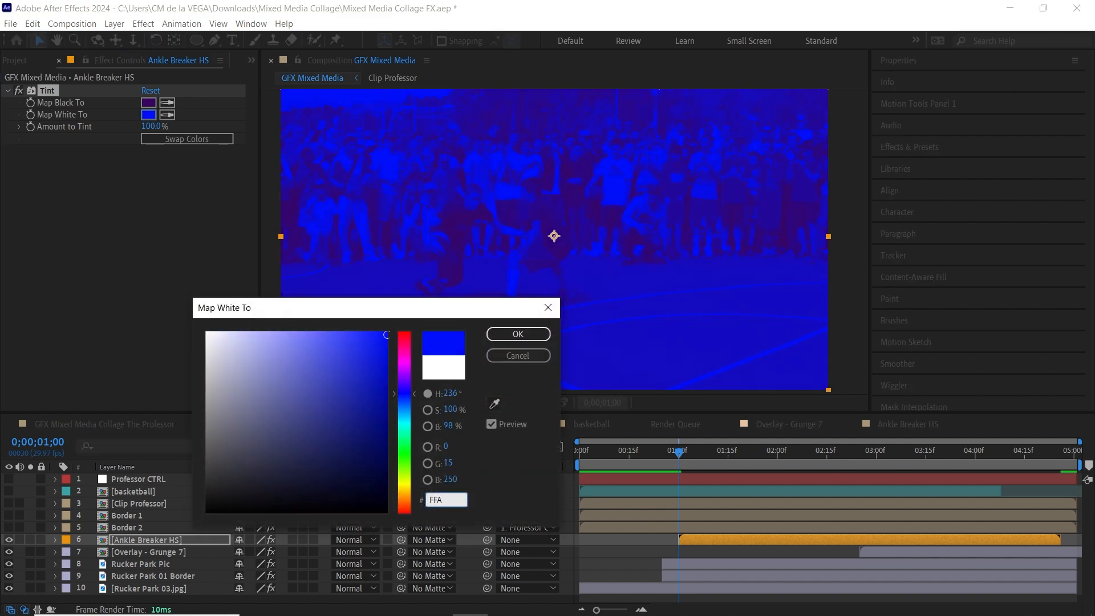
{"action": "type", "text": "800"}
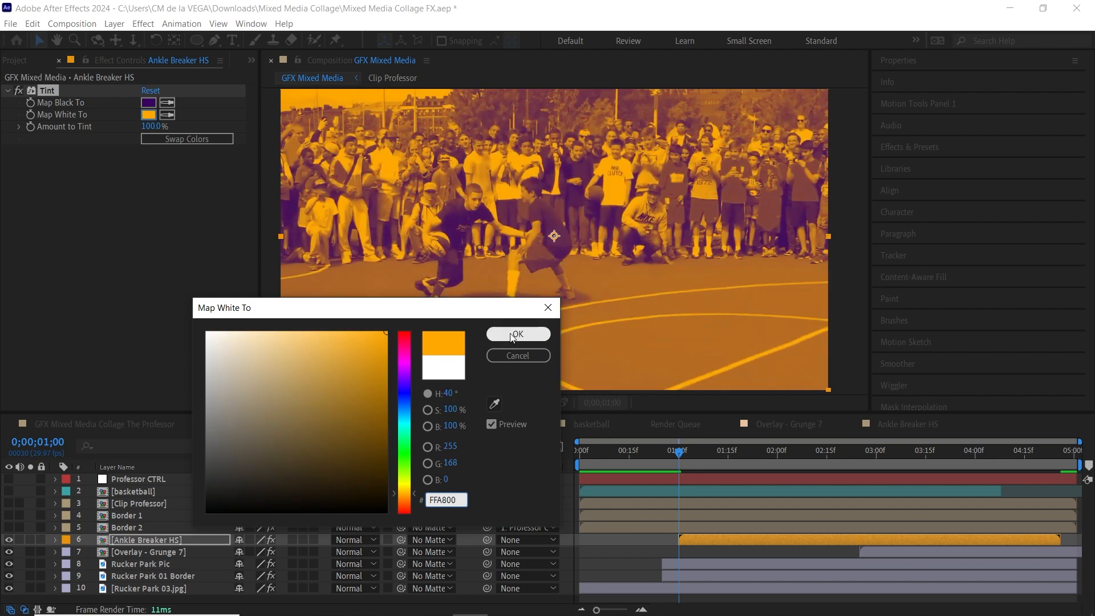
{"action": "left_click", "coordinate": [516, 334]}
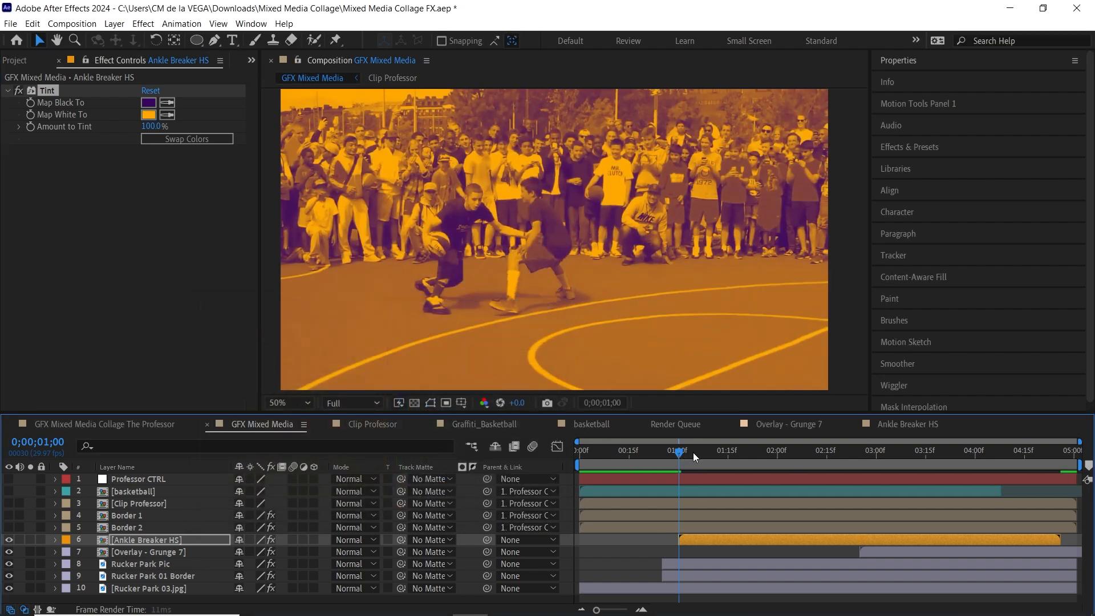
{"action": "key", "text": "space"}
- Apply Levels to the Ankle Breaker HS layer with Input Black at 12 and Input White at 230
{"action": "left_click", "coordinate": [729, 455]}
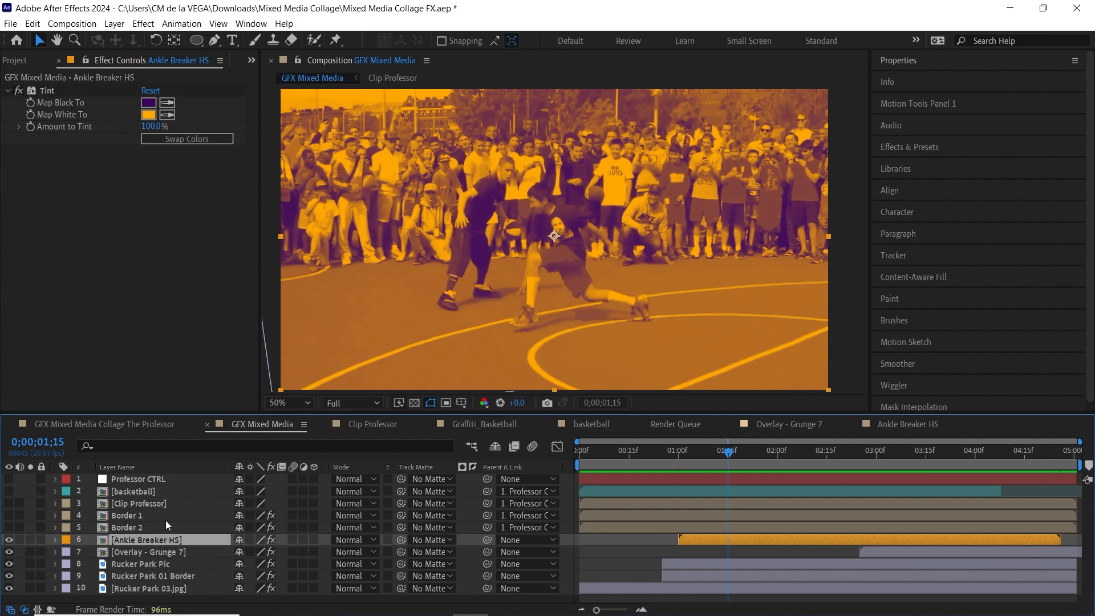
{"action": "key", "text": "ctrl+space"}
{"action": "type", "text": "levels"}
{"action": "key", "text": "Return"}
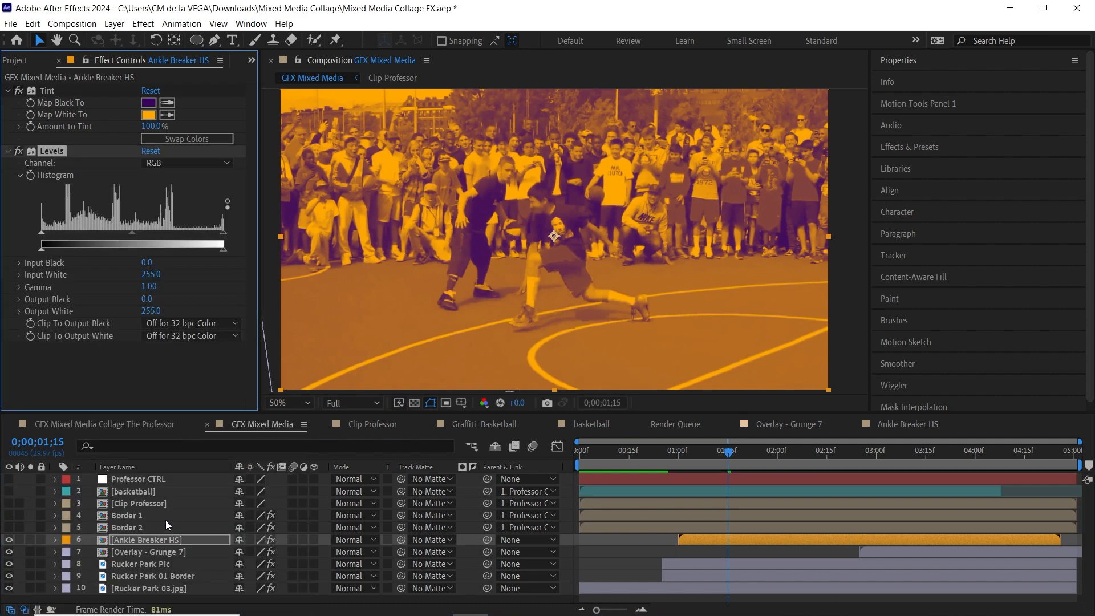
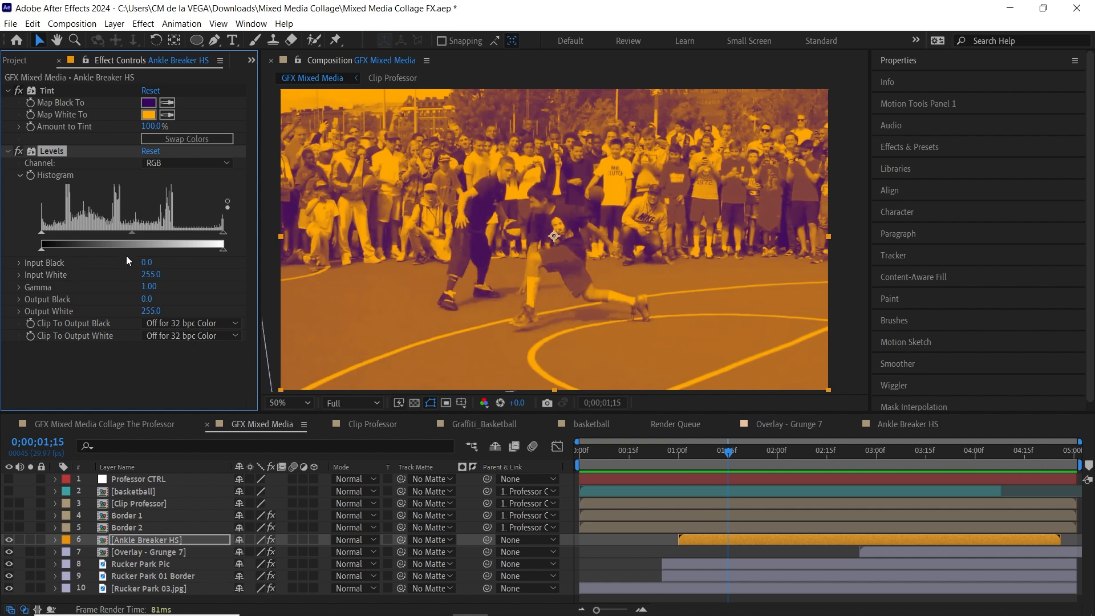
{"action": "left_click_drag", "start_coordinate": [43, 234], "coordinate": [50, 234]}
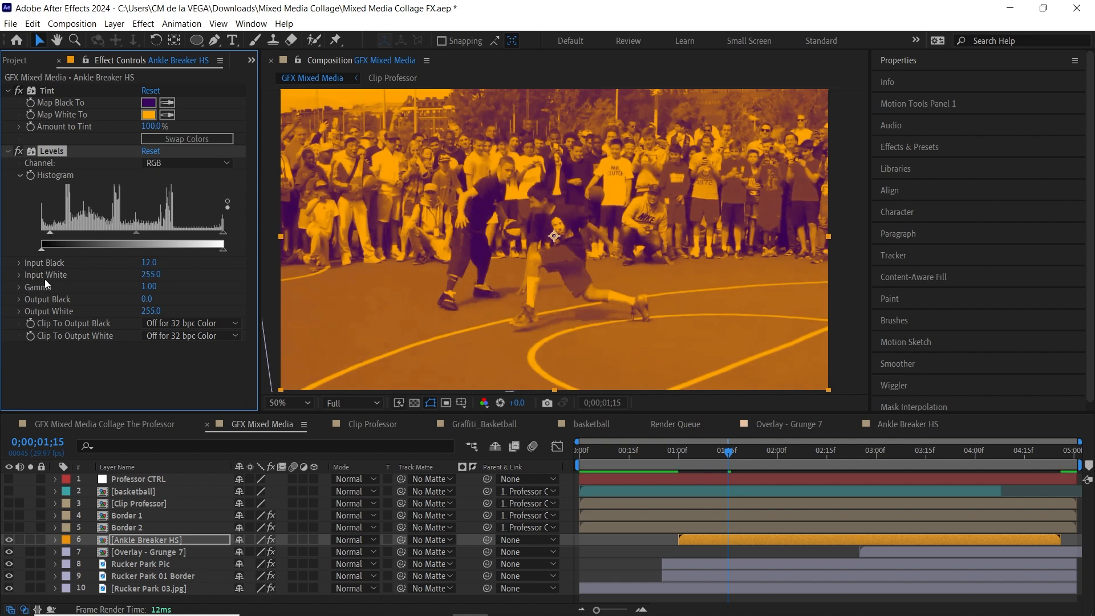
{"action": "left_click_drag", "start_coordinate": [223, 230], "coordinate": [210, 231]}
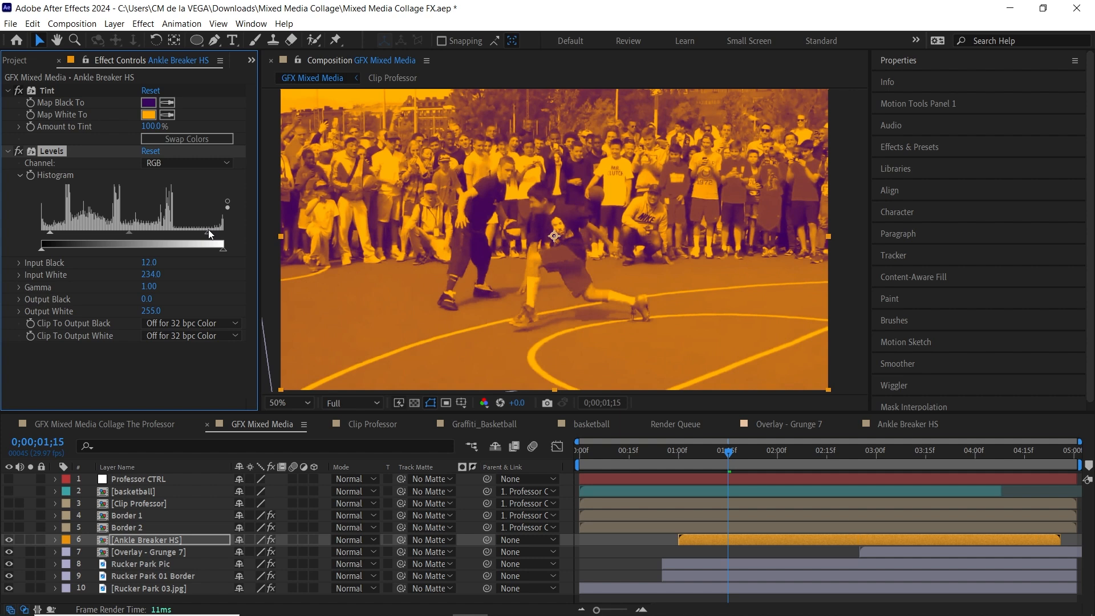
{"action": "left_click_drag", "start_coordinate": [207, 230], "coordinate": [205, 230]}
- Move the Levels effect above Tint in the Ankle Breaker HS layer's effect order and scrub through the clip
{"action": "left_click", "coordinate": [8, 91]}
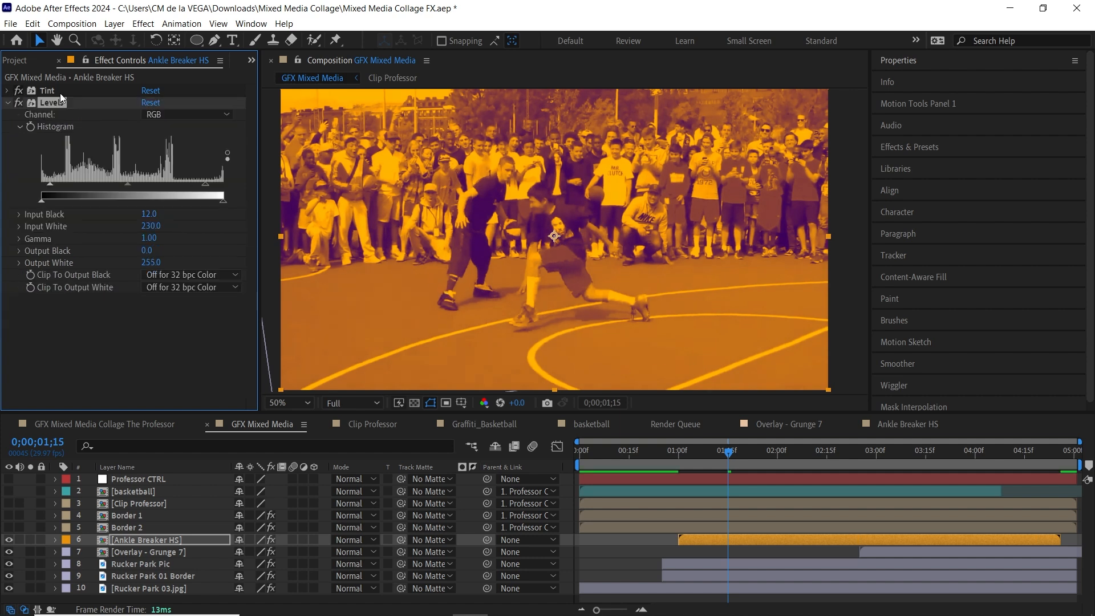
{"action": "left_click_drag", "start_coordinate": [53, 104], "coordinate": [61, 86]}
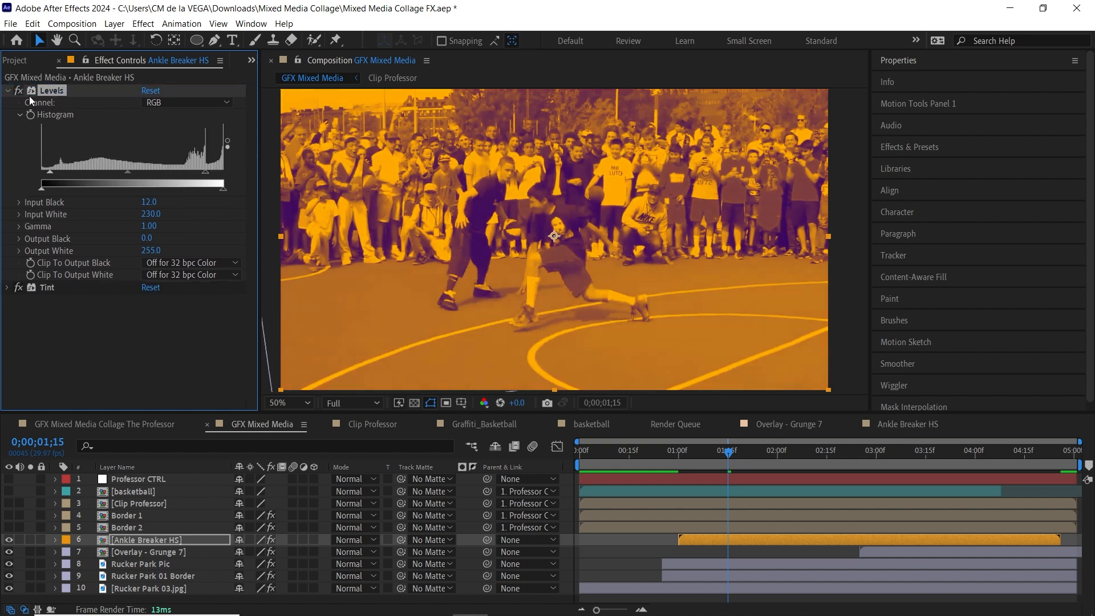
{"action": "left_click", "coordinate": [8, 91]}
{"action": "mouse_move", "coordinate": [63, 91]}
{"action": "left_mouse_down"}
{"action": "mouse_move", "coordinate": [65, 122]}
{"action": "mouse_move", "coordinate": [58, 85]}
{"action": "left_mouse_up"}
{"action": "left_click", "coordinate": [8, 91]}
{"action": "left_click", "coordinate": [189, 327]}
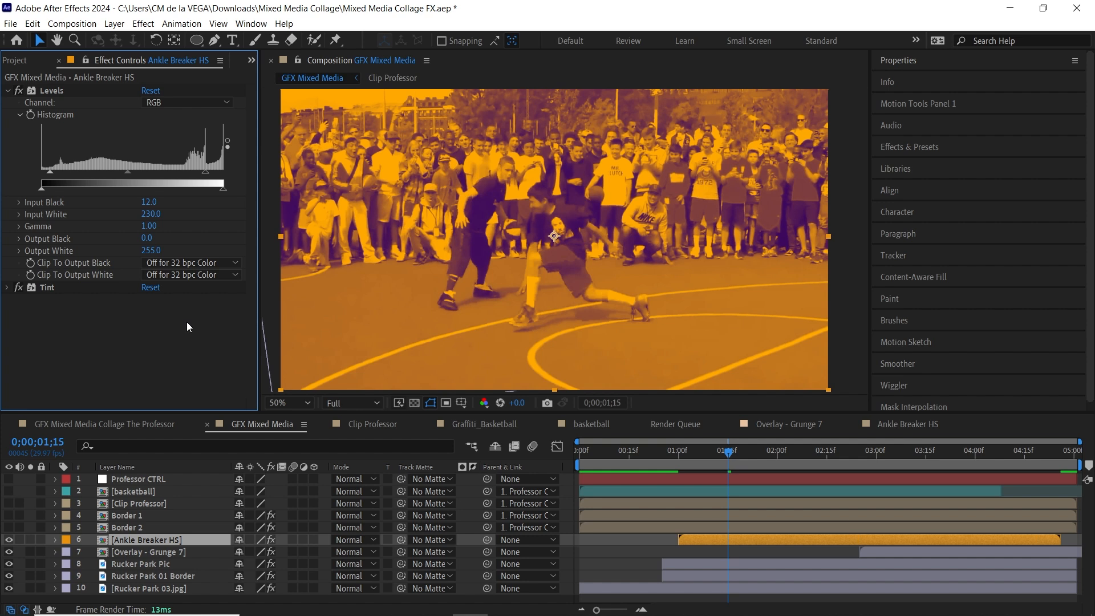
{"action": "left_click_drag", "start_coordinate": [681, 453], "coordinate": [757, 437]}
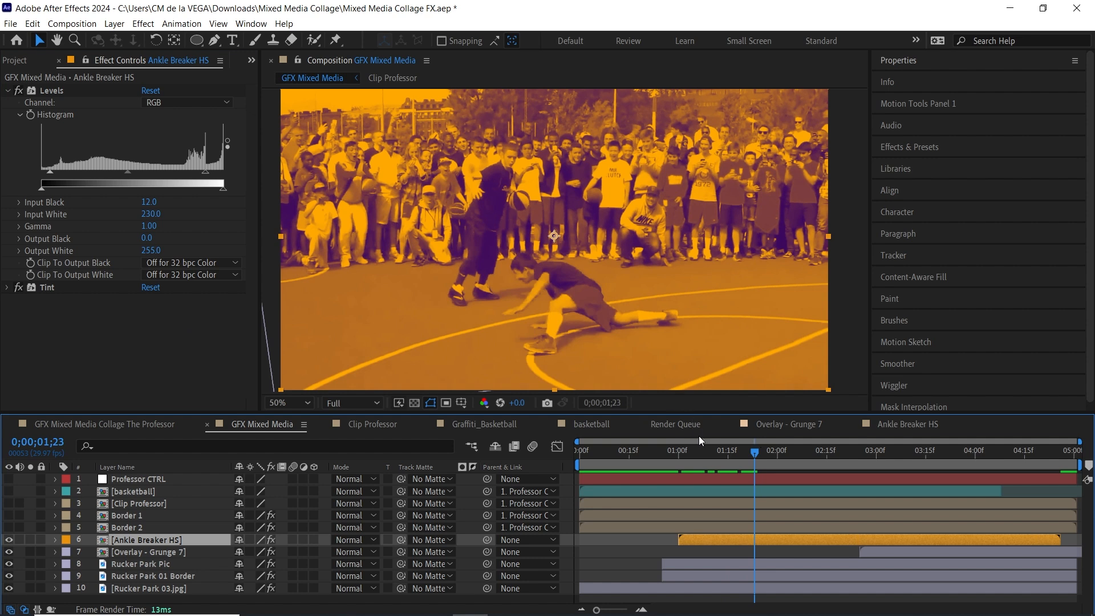
{"action": "left_click", "coordinate": [686, 454]}
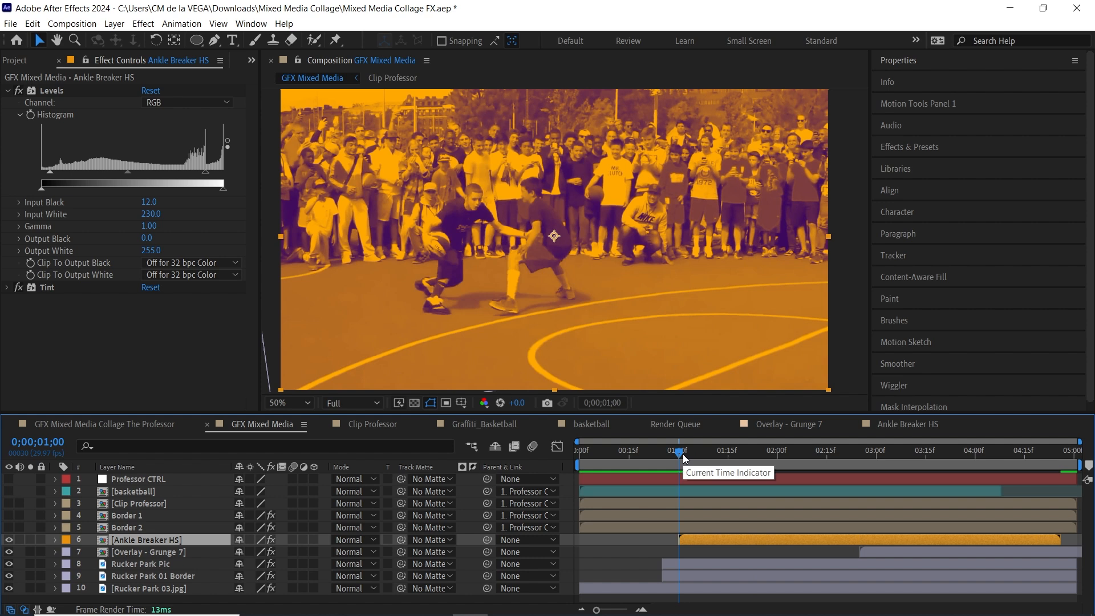
- Go back to the project's item list and collapse the Pre Comps and Assets folders
{"action": "left_click", "coordinate": [252, 61]}
{"action": "left_click", "coordinate": [288, 80]}
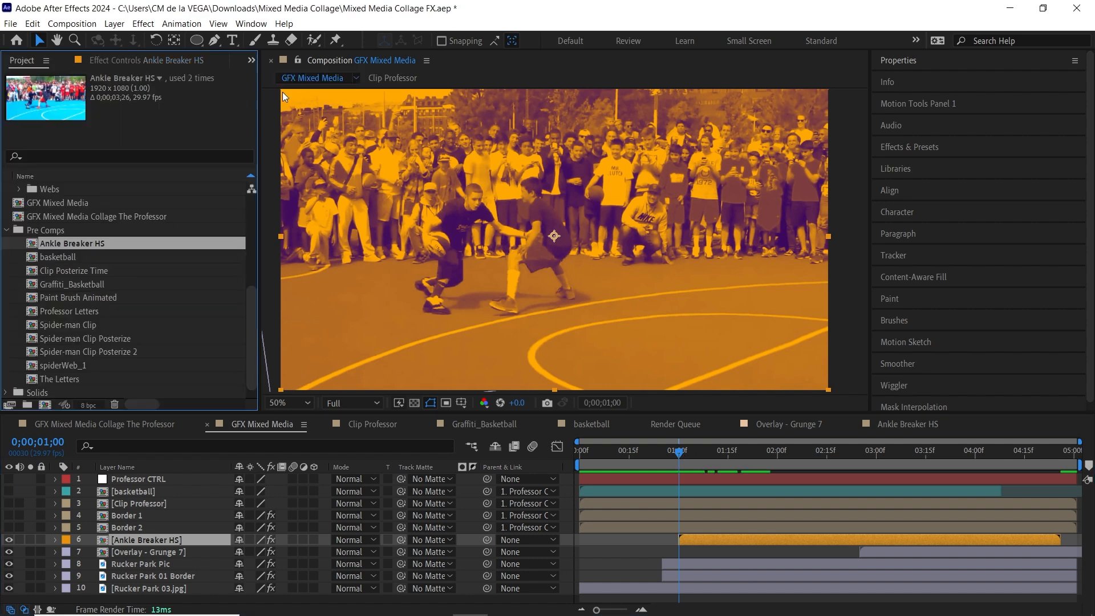
{"action": "left_click", "coordinate": [8, 231]}
{"action": "scroll", "coordinate": [6, 194], "scroll_direction": "up", "scroll_amount": 4}
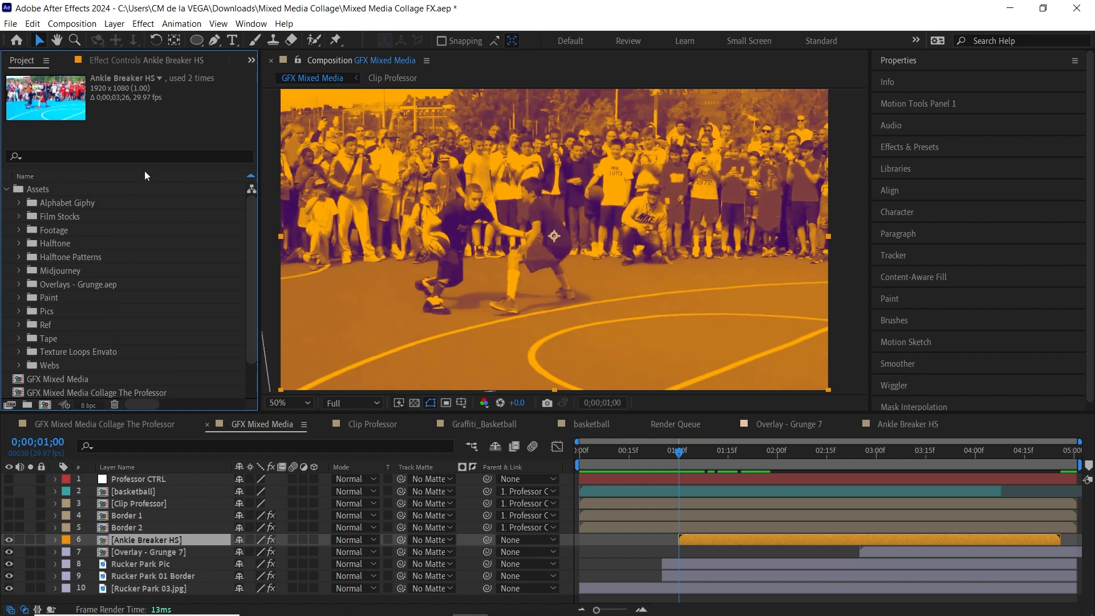
{"action": "left_click", "coordinate": [5, 190]}
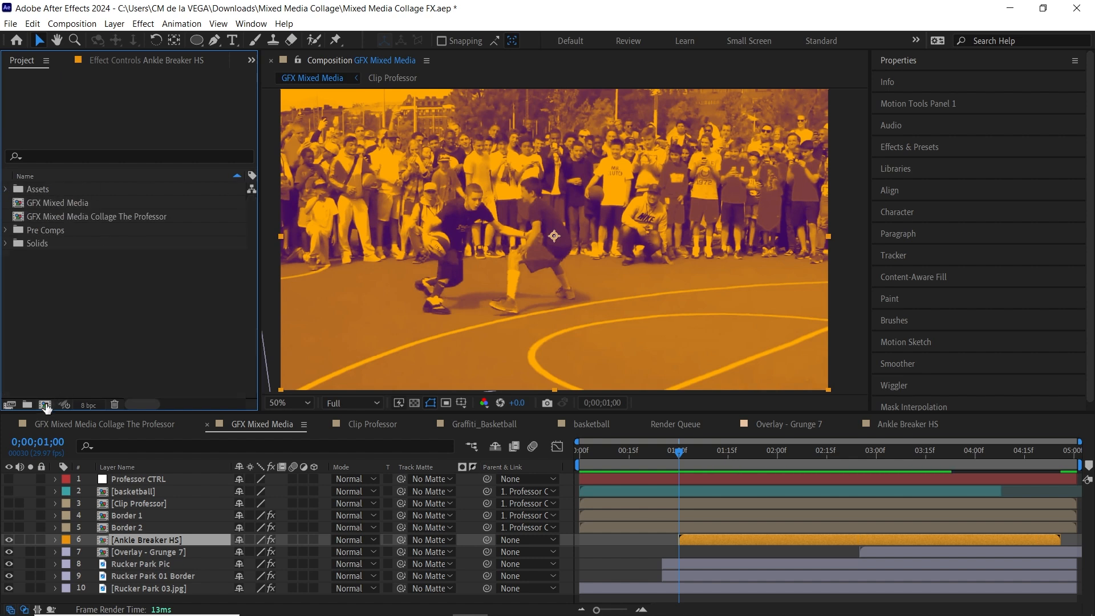
- Create a composition named Brush Strokes with a duration of 0;00;05;00
{"action": "left_click", "coordinate": [45, 405]}
{"action": "type", "text": "Brush Strokes"}
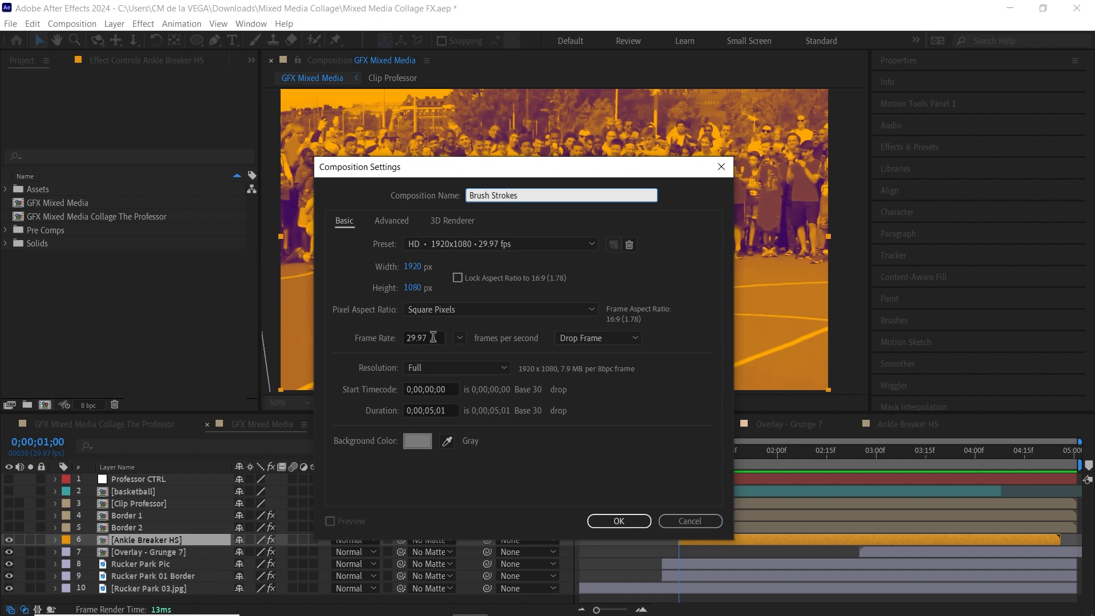
{"action": "left_click", "coordinate": [443, 410]}
{"action": "type", "text": "0"}
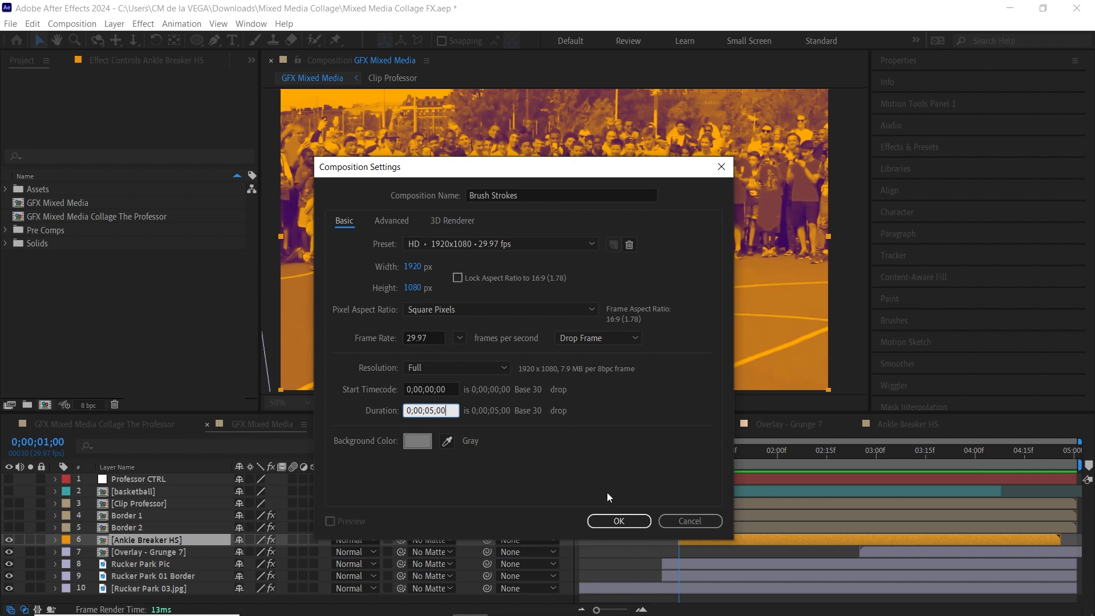
{"action": "left_click", "coordinate": [619, 522]}
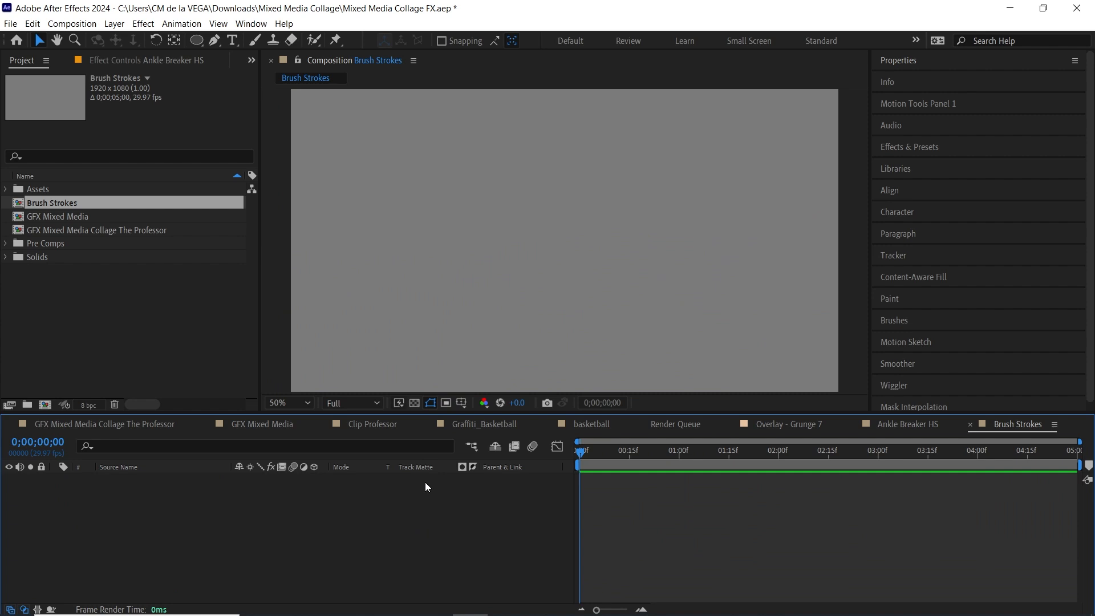
- Add a black solid layer at composition size to the Brush Strokes composition
{"action": "left_click", "coordinate": [116, 24]}
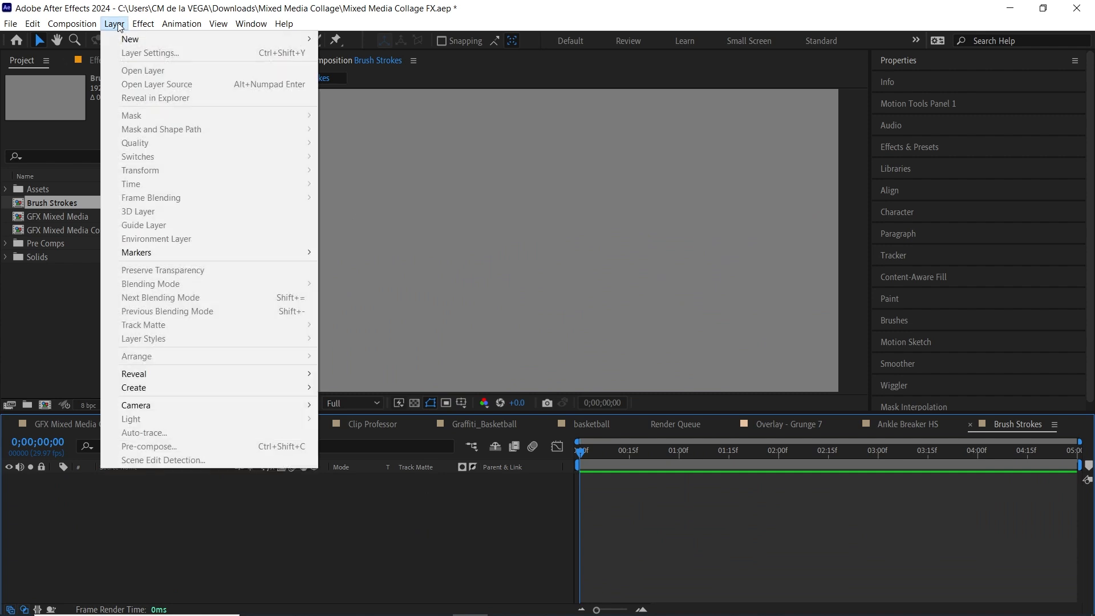
{"action": "mouse_move", "coordinate": [129, 40]}
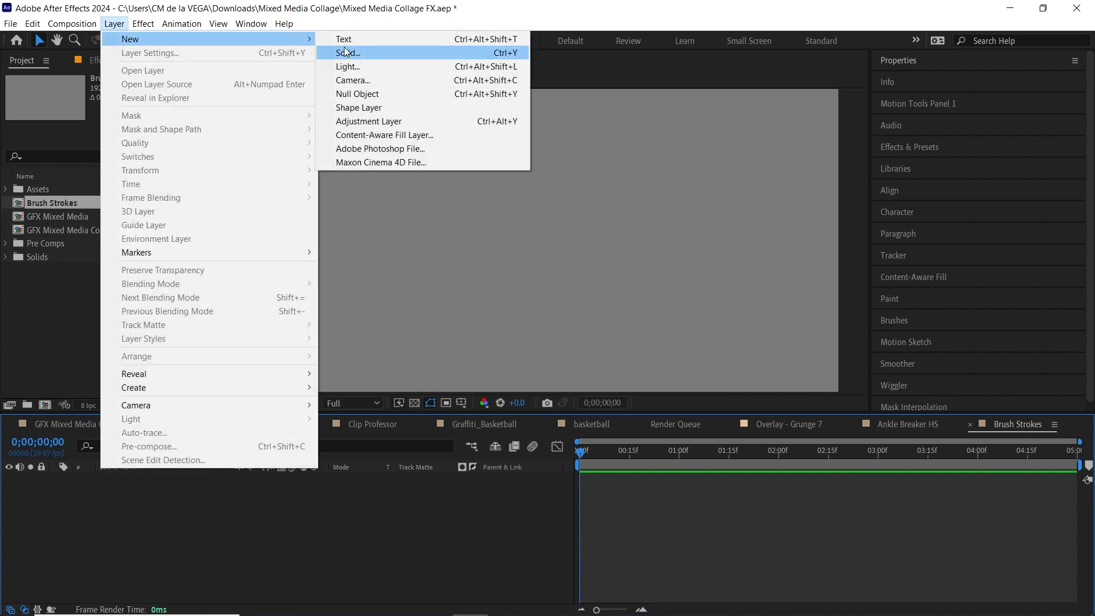
{"action": "left_click", "coordinate": [381, 54]}
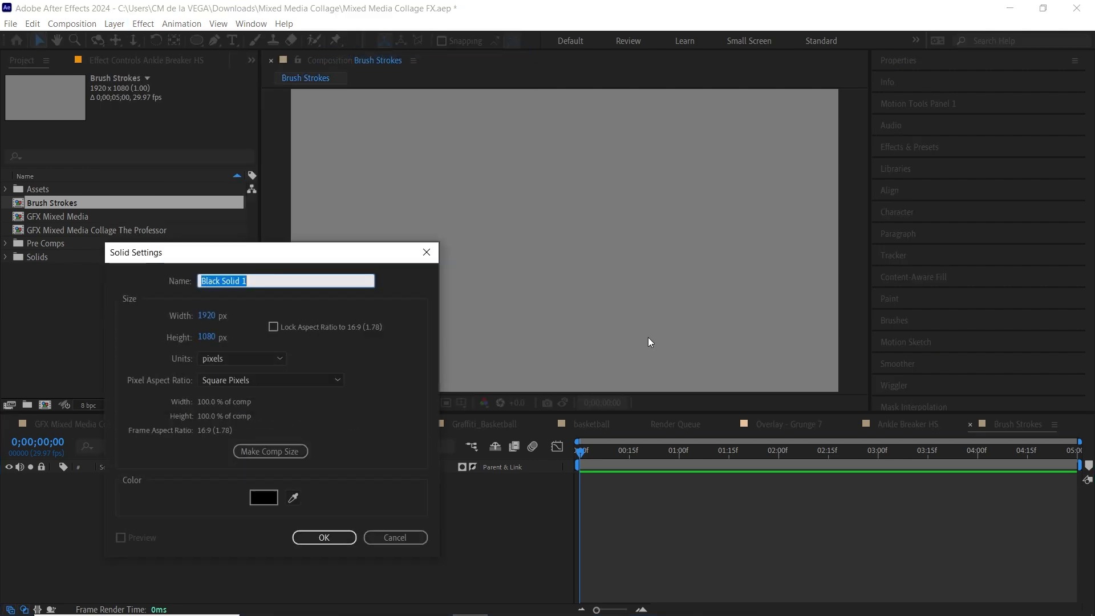
{"action": "left_click", "coordinate": [392, 385]}
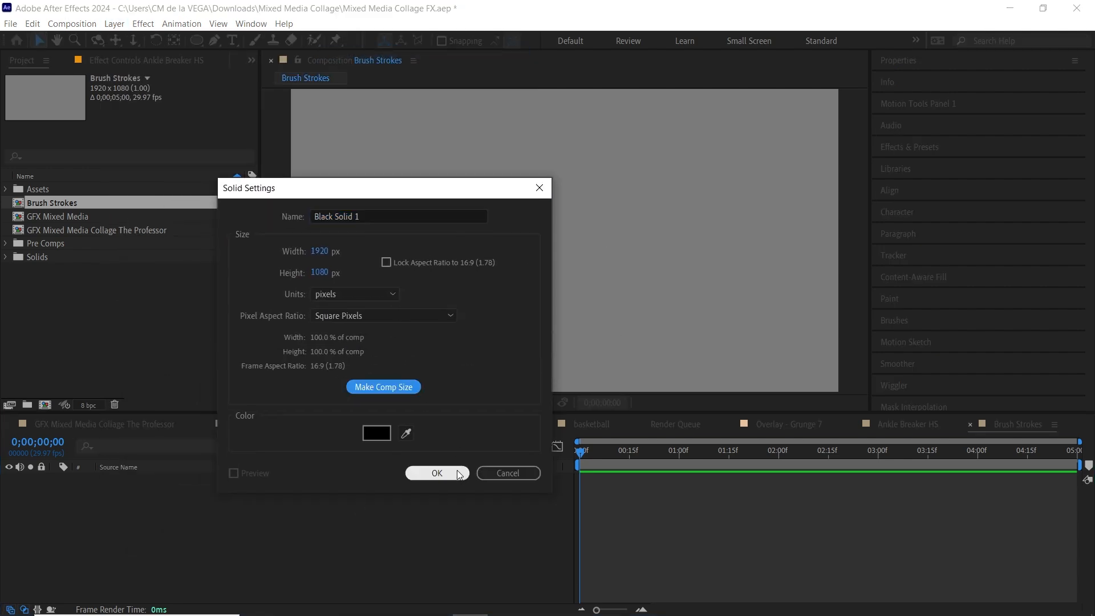
{"action": "left_click", "coordinate": [437, 473]}
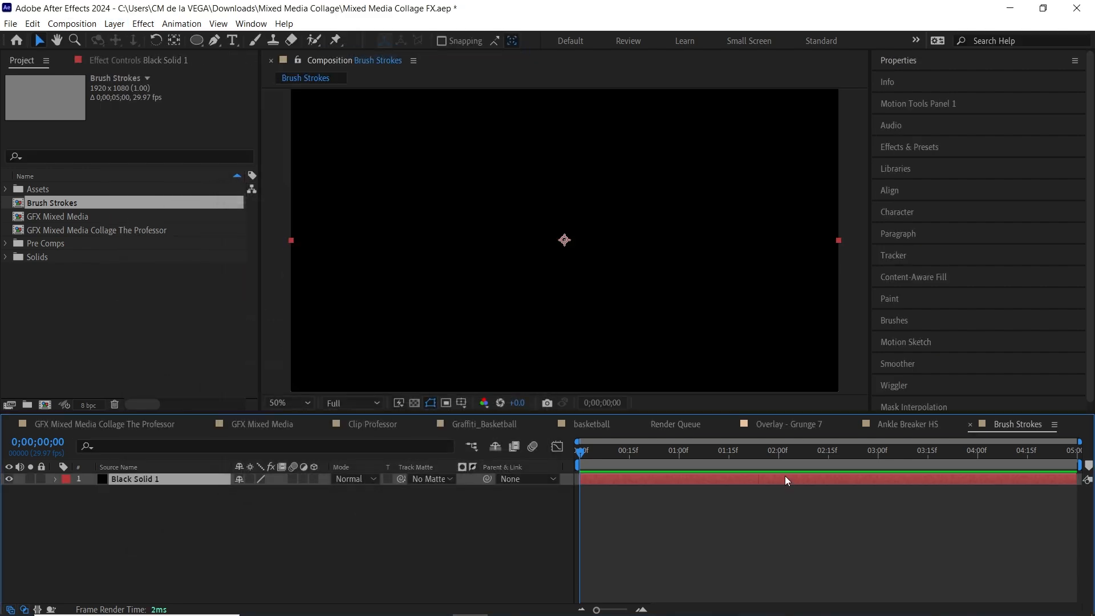
- Open the black solid in its own layer view and activate the Brush tool
{"action": "double_click", "coordinate": [174, 479]}
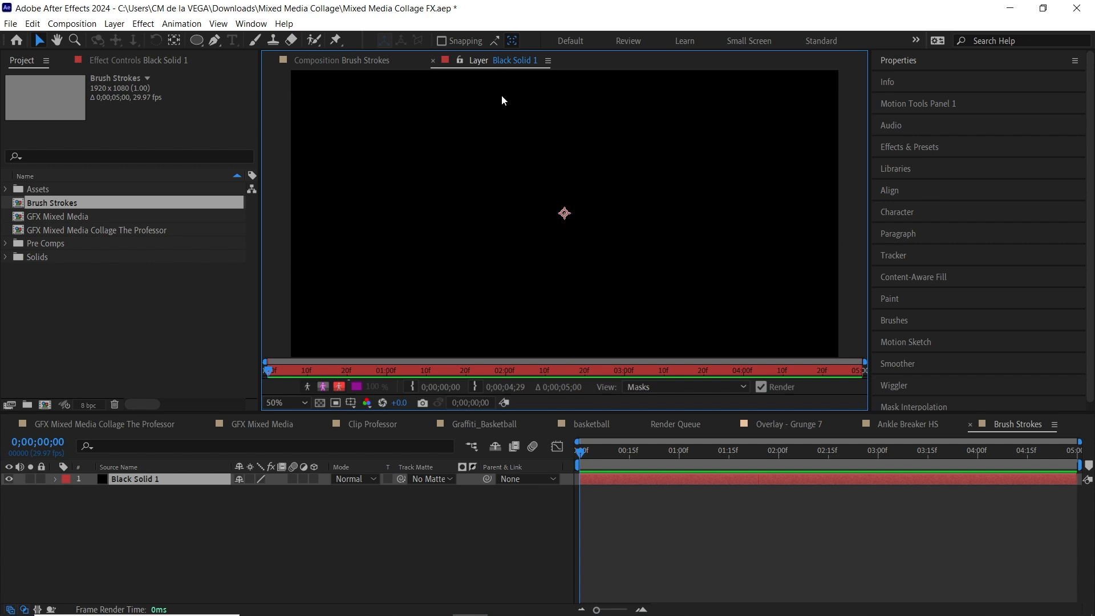
{"action": "left_click", "coordinate": [255, 40]}
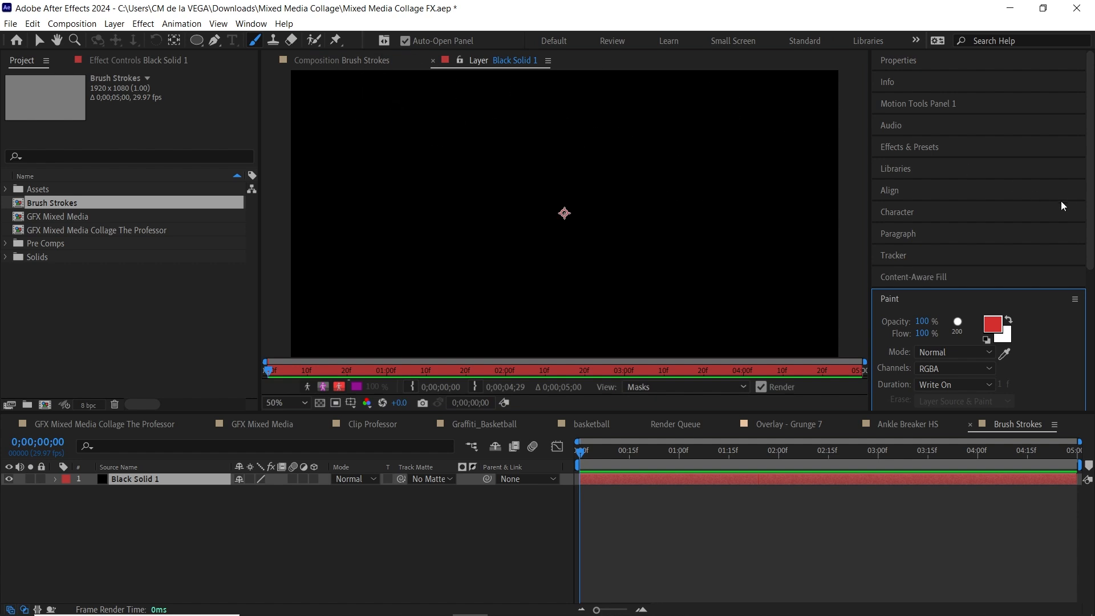
{"action": "left_click_drag", "start_coordinate": [1089, 194], "coordinate": [1084, 350]}
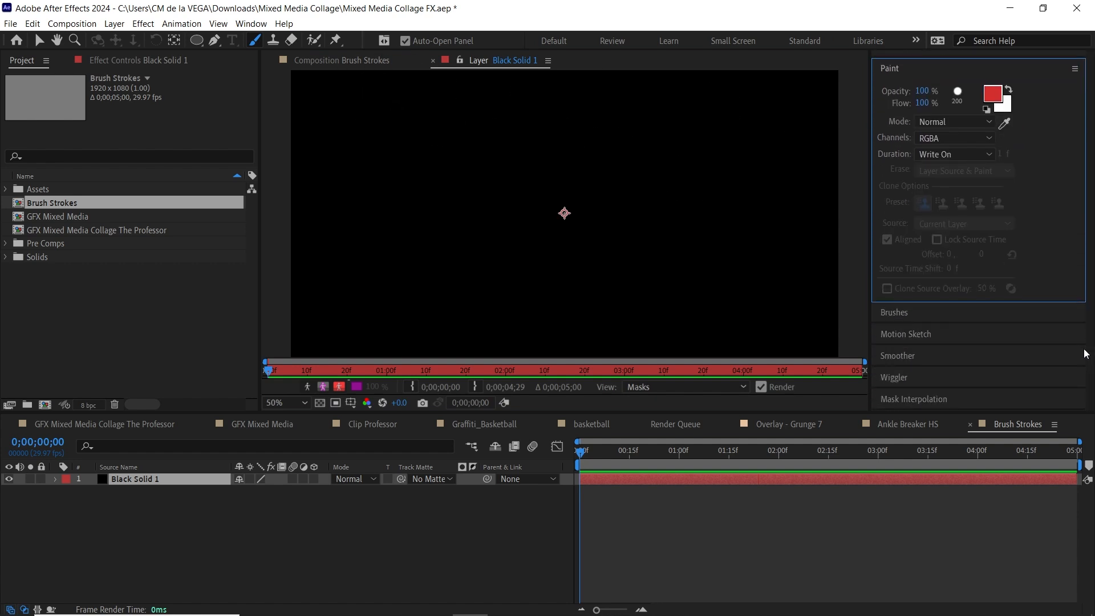
- Show the Paint and brush tip settings and set the Size brush dynamics to Off
{"action": "left_click", "coordinate": [906, 313]}
{"action": "left_click", "coordinate": [252, 24]}
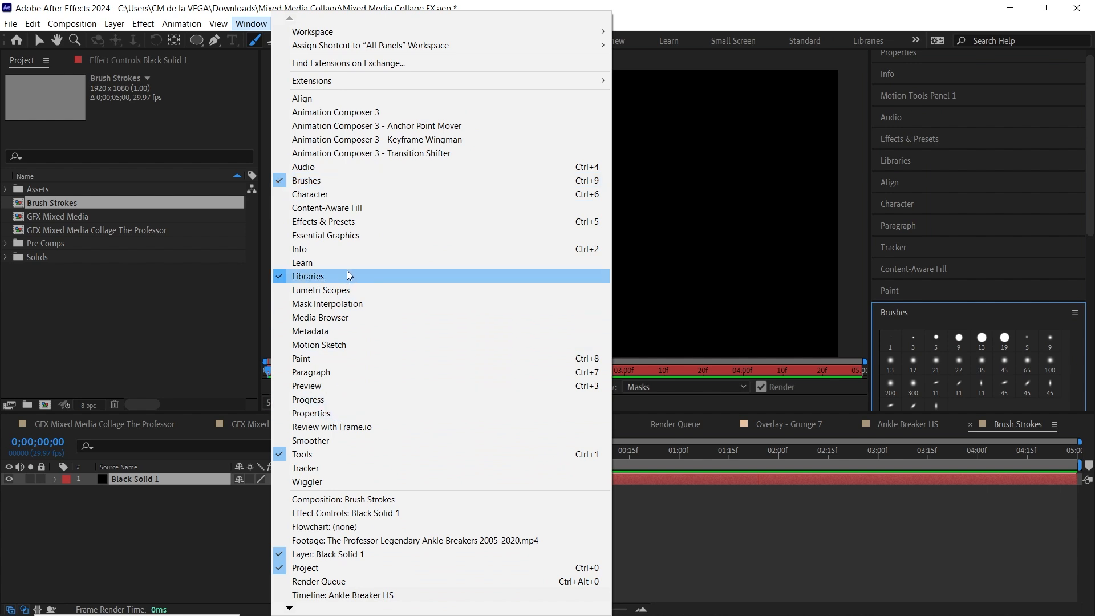
{"action": "left_click", "coordinate": [318, 359]}
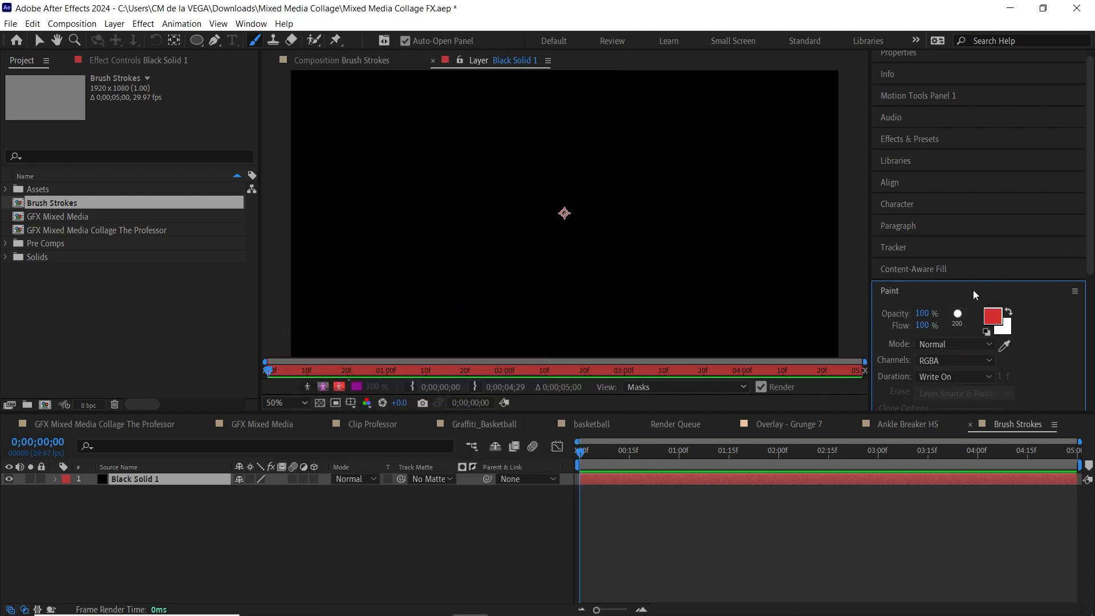
{"action": "left_click", "coordinate": [964, 292]}
{"action": "left_click", "coordinate": [929, 313]}
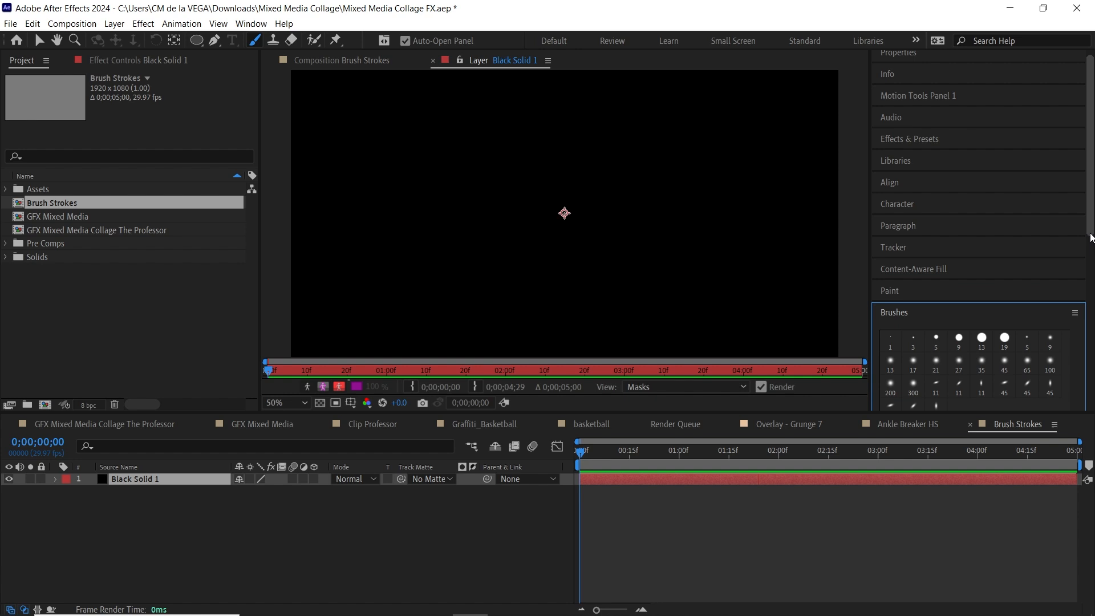
{"action": "left_click_drag", "start_coordinate": [1091, 238], "coordinate": [1091, 372]}
{"action": "left_click", "coordinate": [946, 226]}
{"action": "left_click", "coordinate": [1034, 227]}
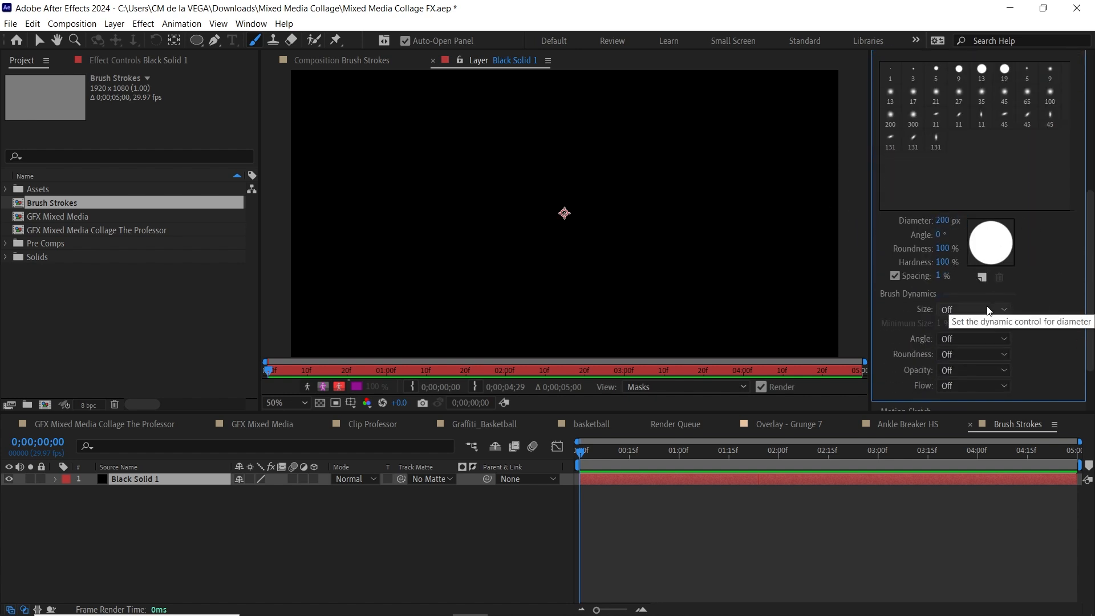
{"action": "left_click", "coordinate": [970, 312]}
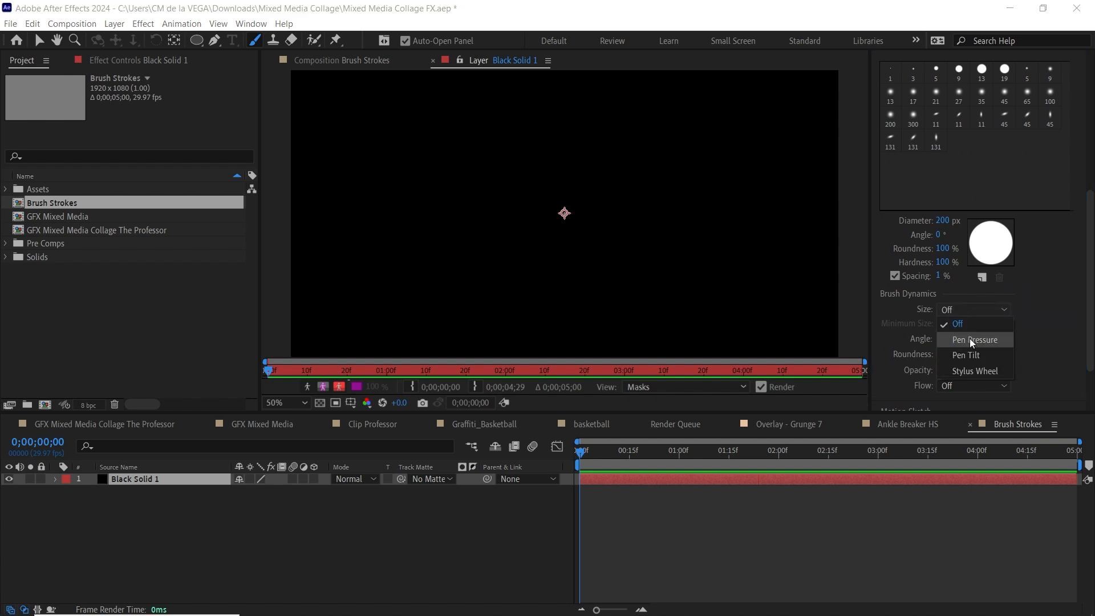
{"action": "left_click", "coordinate": [964, 324]}
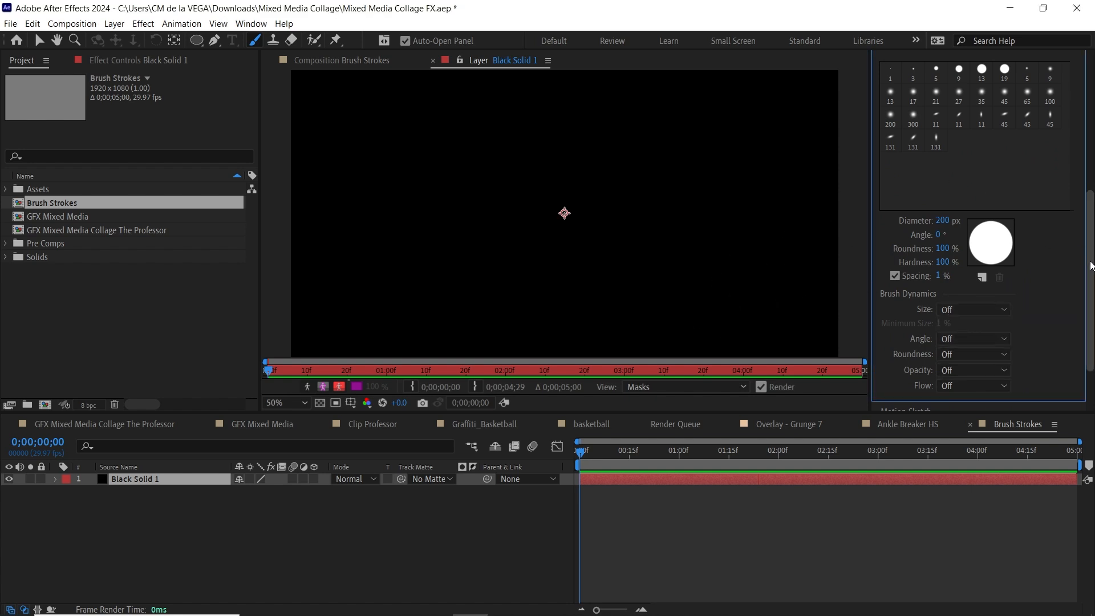
- Set the paint foreground colour to a bright blue
{"action": "scroll", "coordinate": [944, 217], "scroll_direction": "up", "scroll_amount": 5}
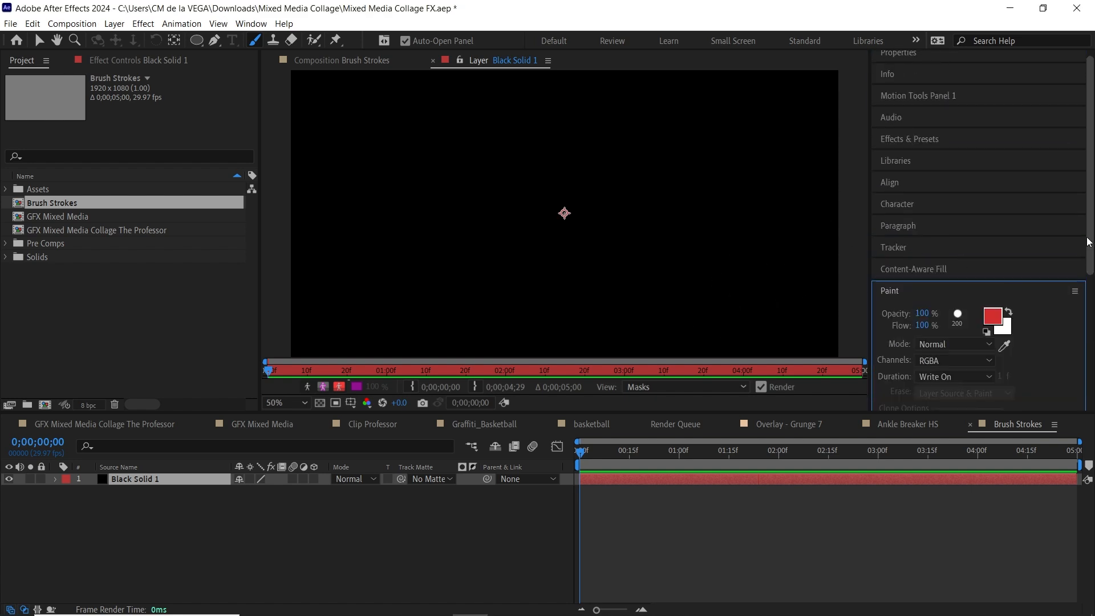
{"action": "scroll", "coordinate": [1090, 233], "scroll_direction": "down", "scroll_amount": 3}
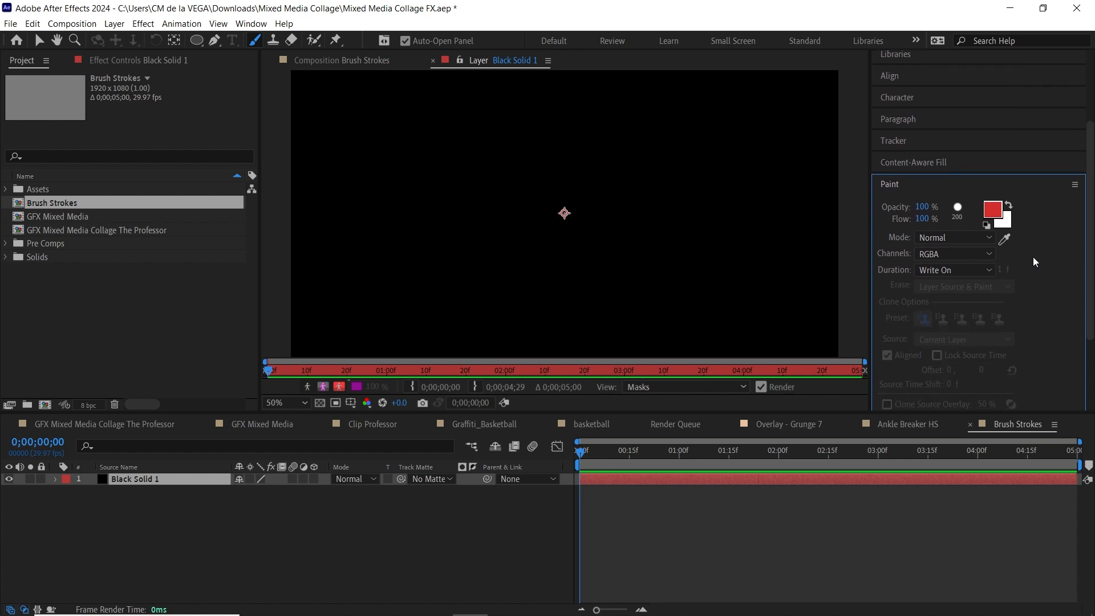
{"action": "left_click", "coordinate": [992, 211]}
{"action": "left_click", "coordinate": [404, 406]}
{"action": "left_click", "coordinate": [361, 344]}
{"action": "left_click", "coordinate": [518, 334]}
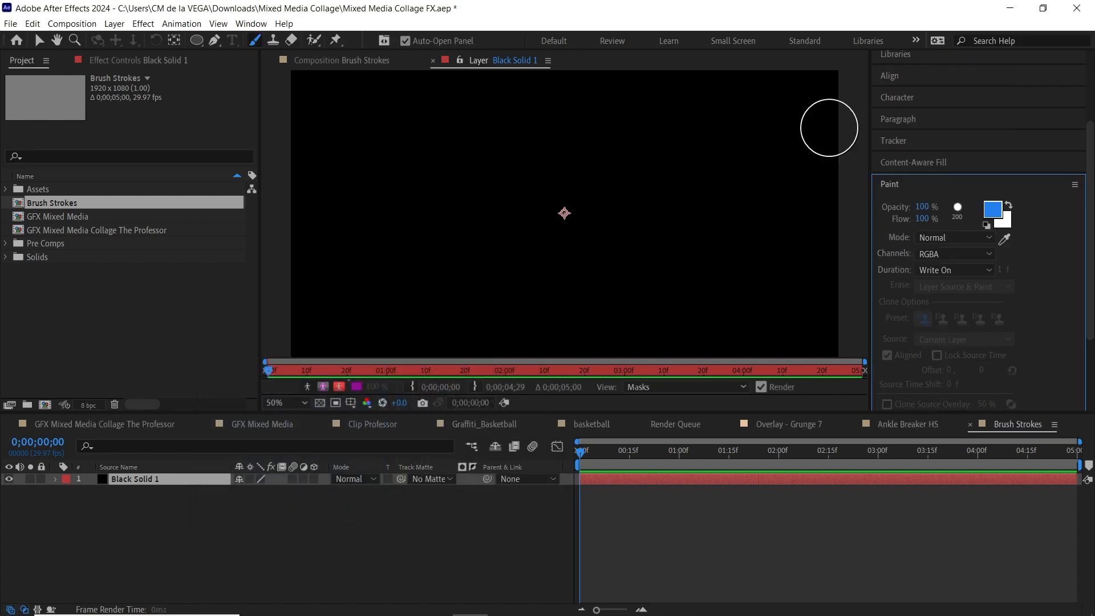
- Set the paint mode to Normal, the channels to RGBA and the duration to Write On
{"action": "left_click", "coordinate": [939, 239]}
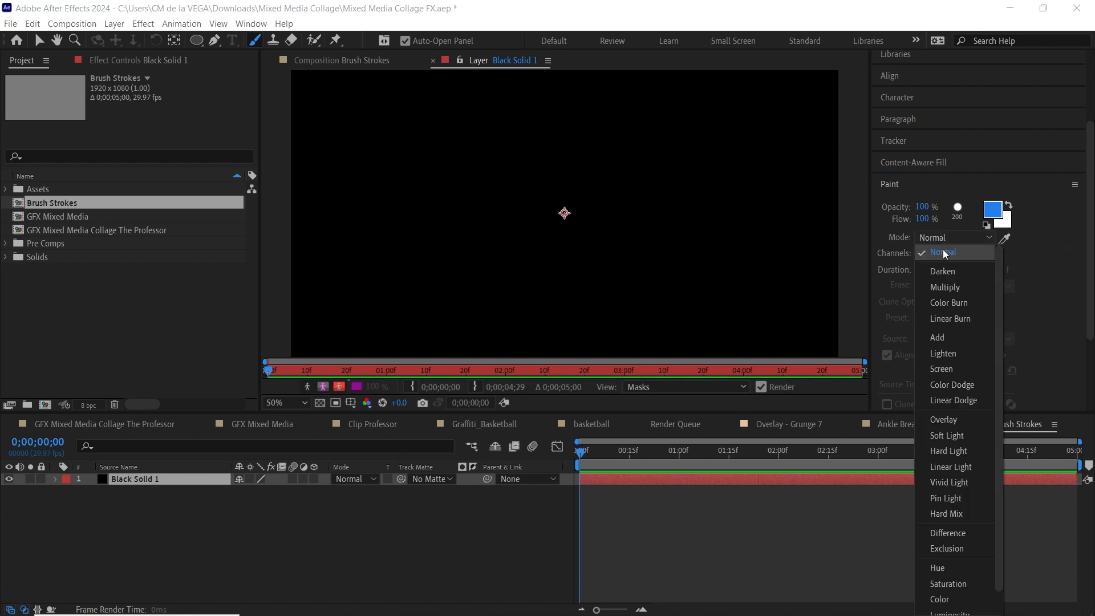
{"action": "left_click", "coordinate": [939, 253]}
{"action": "left_click", "coordinate": [941, 254]}
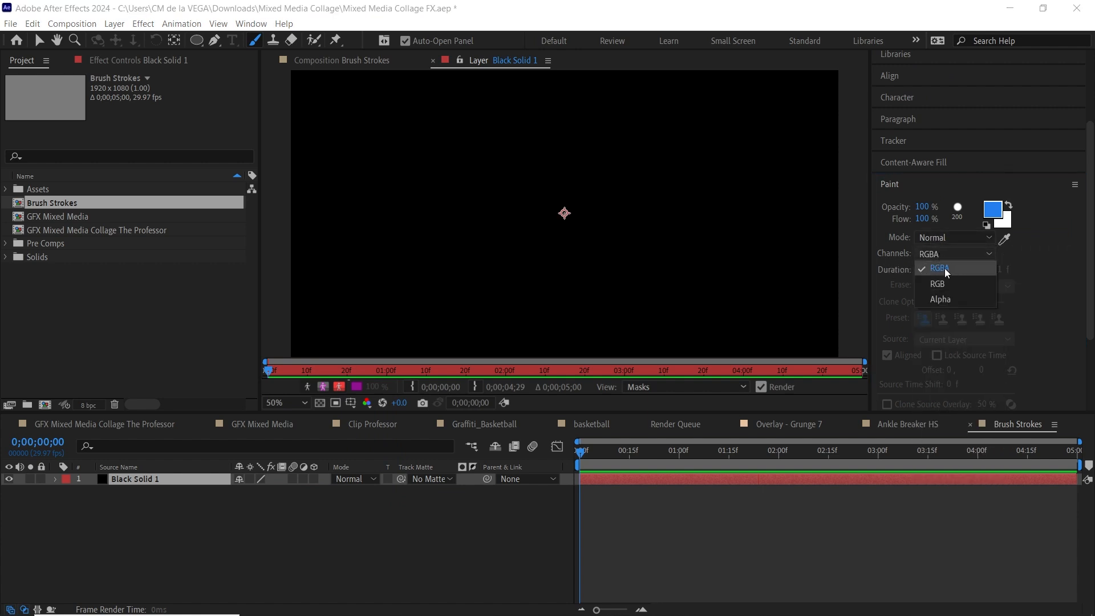
{"action": "left_click", "coordinate": [940, 273]}
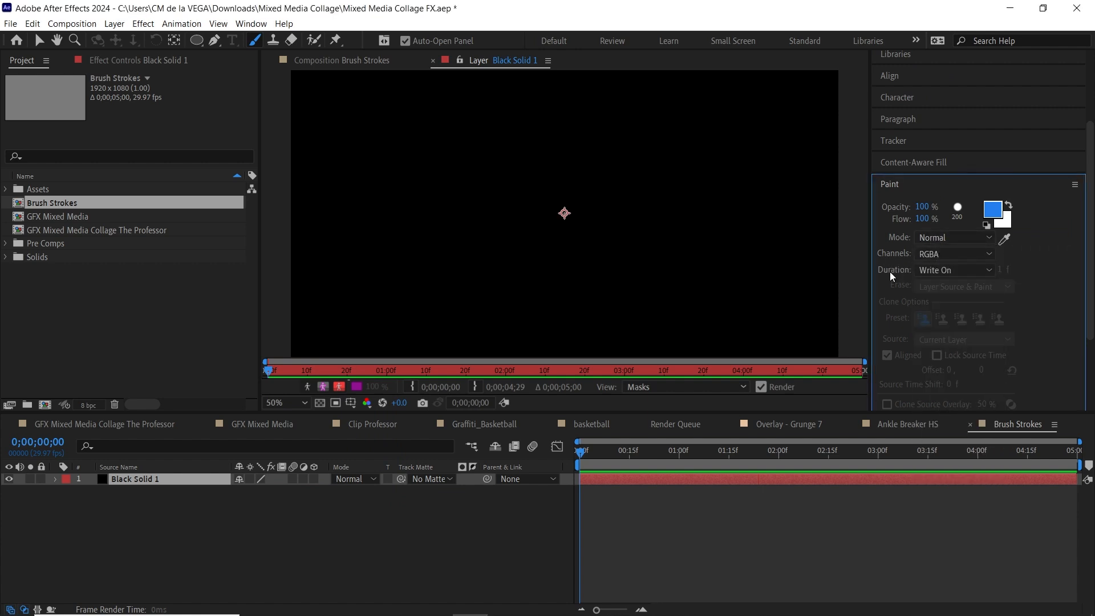
{"action": "left_click", "coordinate": [938, 270]}
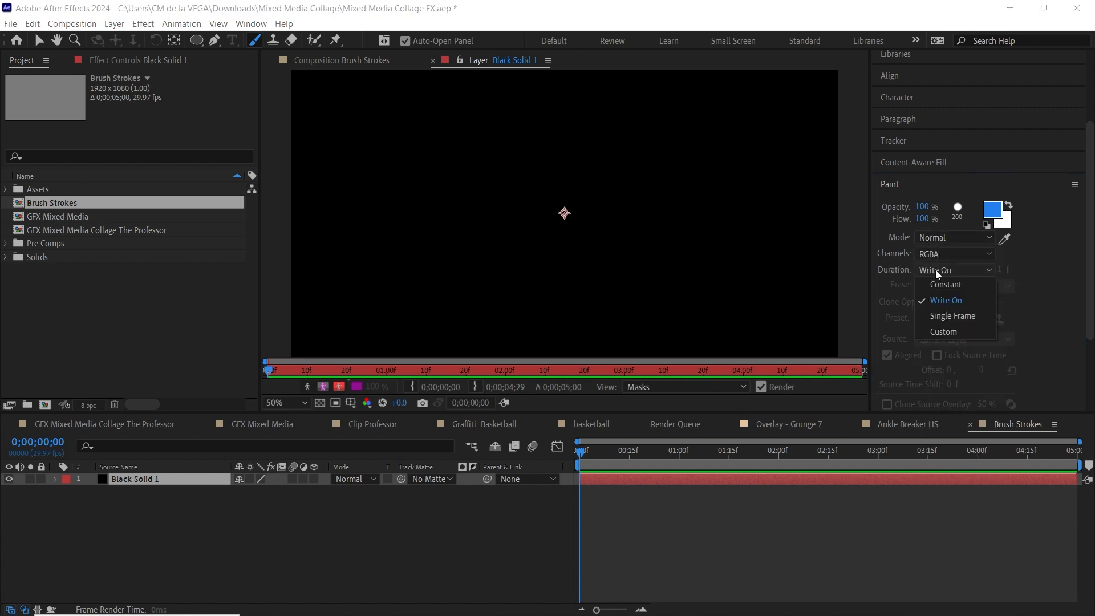
{"action": "left_click", "coordinate": [949, 301]}
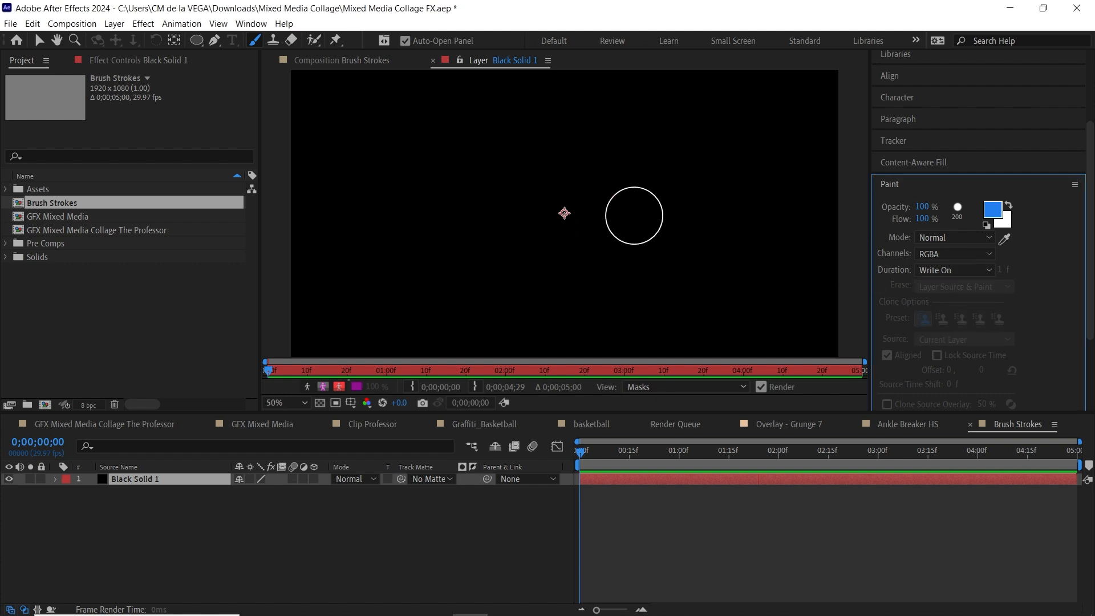
- Enlarge the layer view and paint one continuous blue zigzag stroke from the solid's upper-left area to its lower-right area at time zero
{"action": "mouse_move", "coordinate": [598, 452]}
{"action": "left_mouse_down"}
{"action": "mouse_move", "coordinate": [636, 451]}
{"action": "mouse_move", "coordinate": [578, 452]}
{"action": "left_mouse_up"}
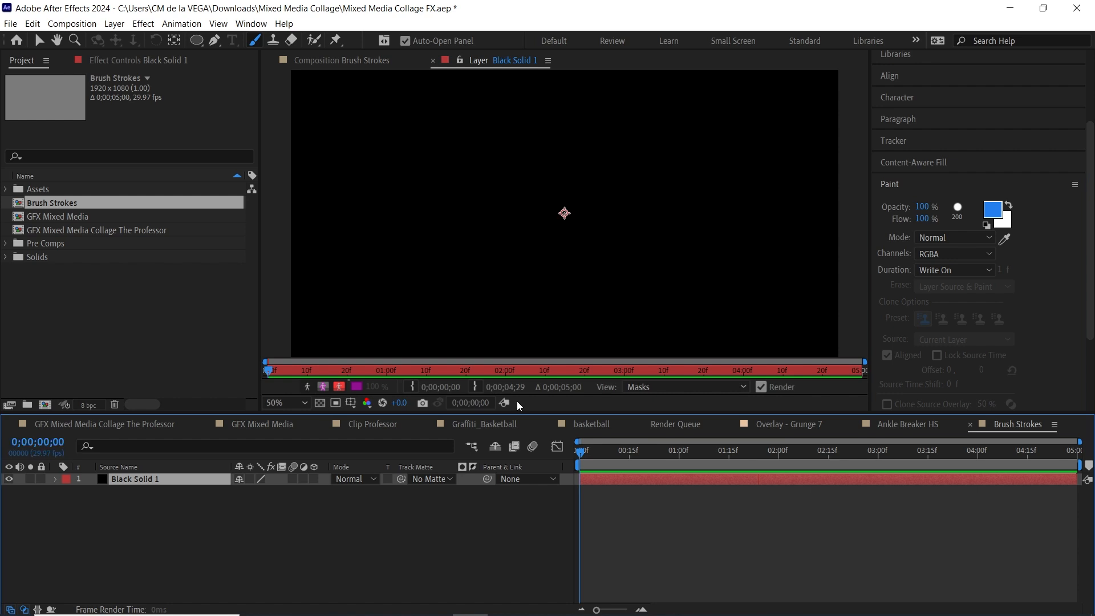
{"action": "left_click_drag", "start_coordinate": [516, 413], "coordinate": [519, 474]}
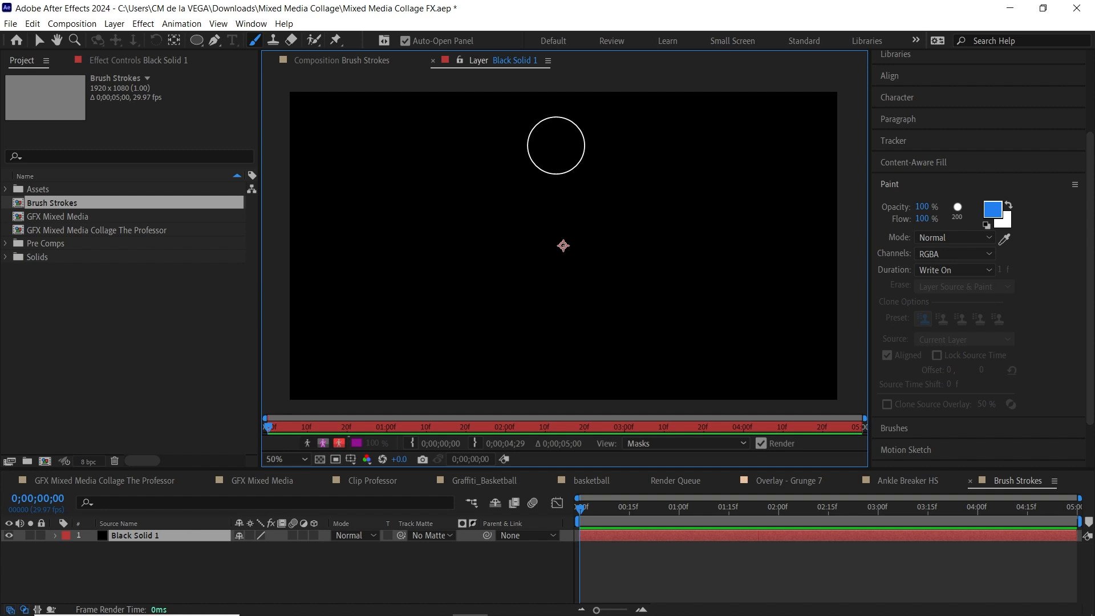
{"action": "mouse_move", "coordinate": [392, 163]}
{"action": "left_mouse_down"}
{"action": "mouse_move", "coordinate": [697, 143]}
{"action": "mouse_move", "coordinate": [414, 231]}
{"action": "mouse_move", "coordinate": [717, 207]}
{"action": "mouse_move", "coordinate": [504, 258]}
{"action": "mouse_move", "coordinate": [410, 296]}
{"action": "mouse_move", "coordinate": [716, 286]}
{"action": "mouse_move", "coordinate": [448, 336]}
{"action": "mouse_move", "coordinate": [513, 354]}
{"action": "mouse_move", "coordinate": [772, 327]}
{"action": "left_mouse_up"}
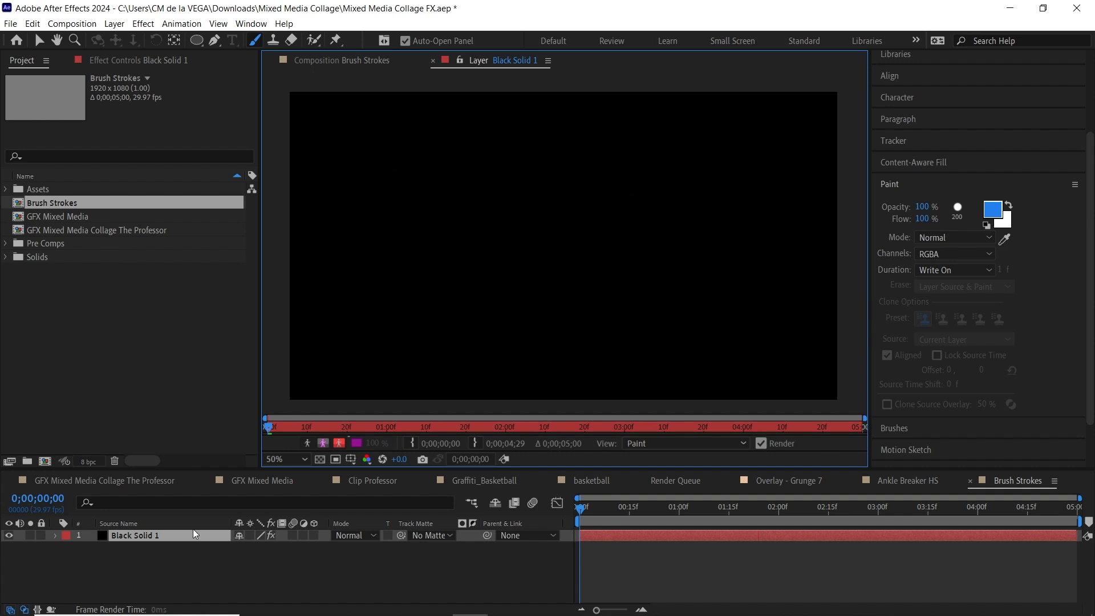
- Reveal the black solid's stroke keyframes and move Brush 1's second End keyframe to 0;00;00;15
{"action": "left_click", "coordinate": [171, 538]}
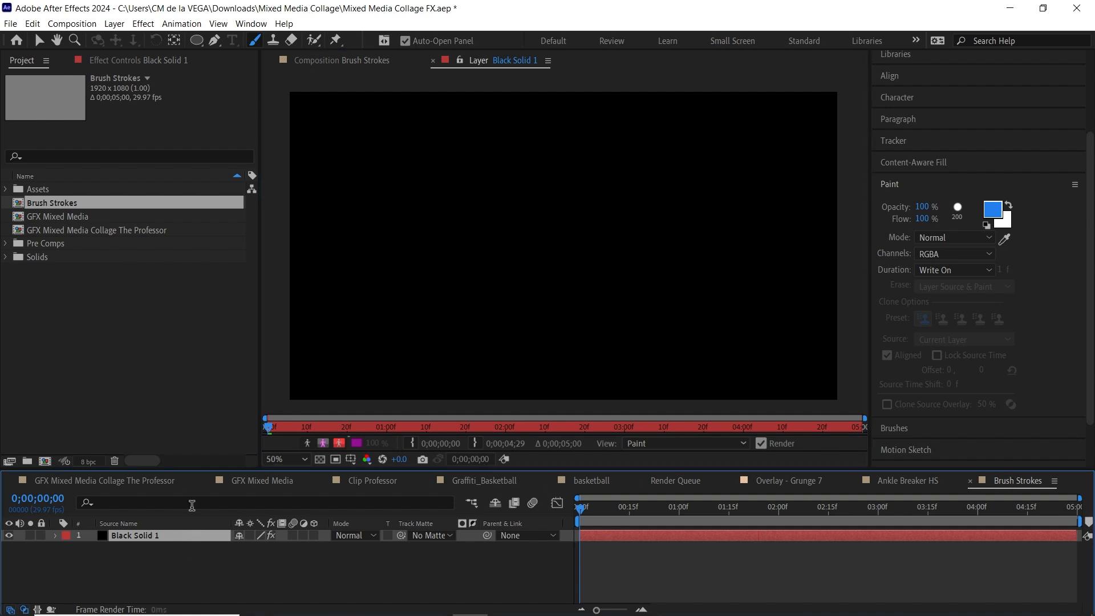
{"action": "key", "text": "u"}
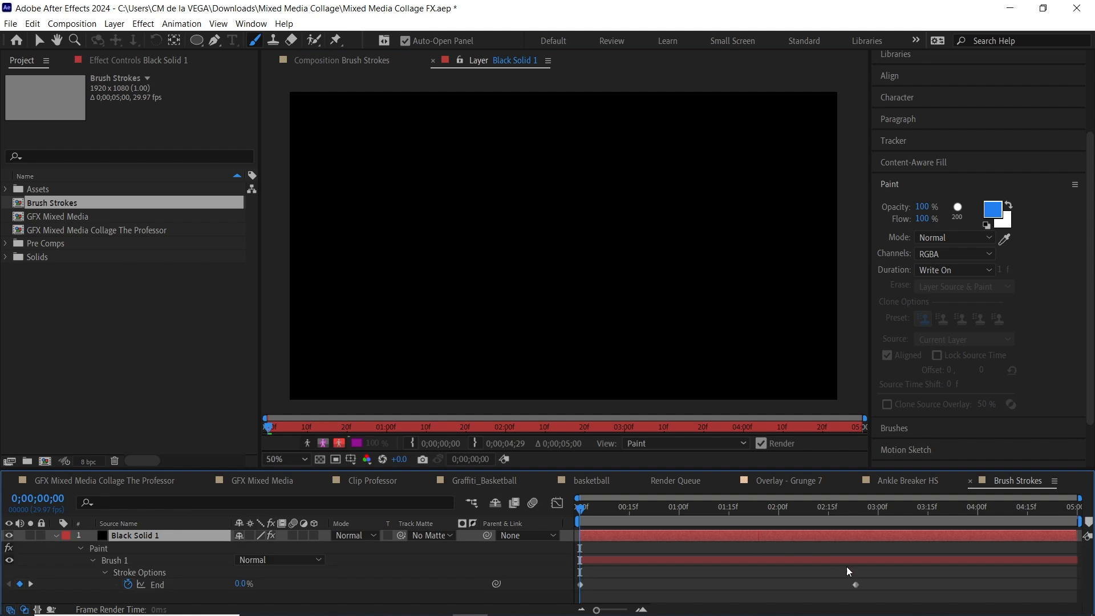
{"action": "left_click_drag", "start_coordinate": [616, 514], "coordinate": [855, 526]}
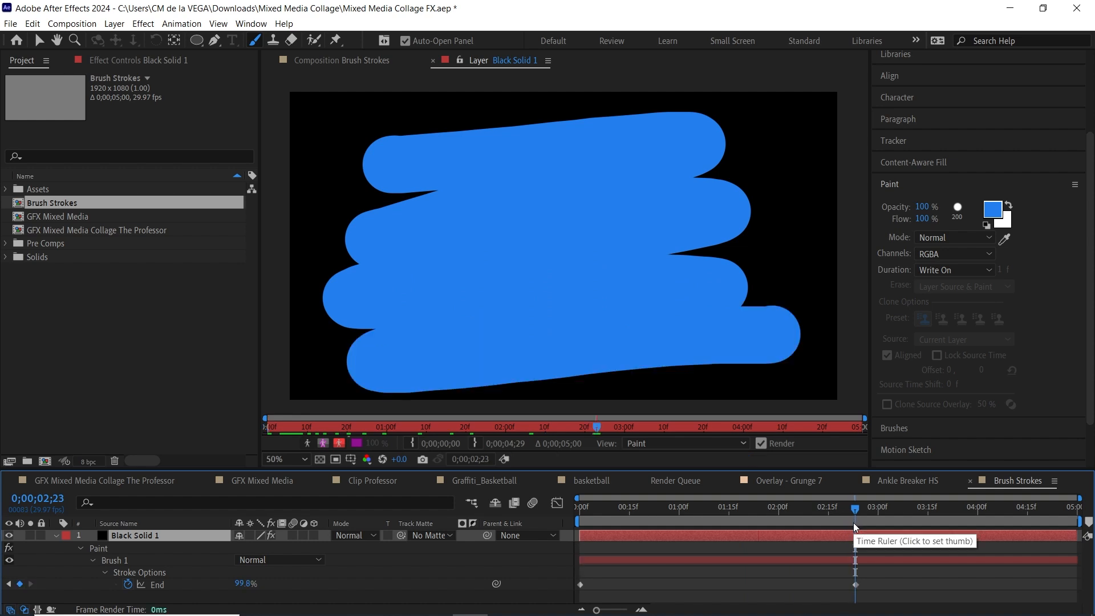
{"action": "left_click_drag", "start_coordinate": [857, 585], "coordinate": [670, 585]}
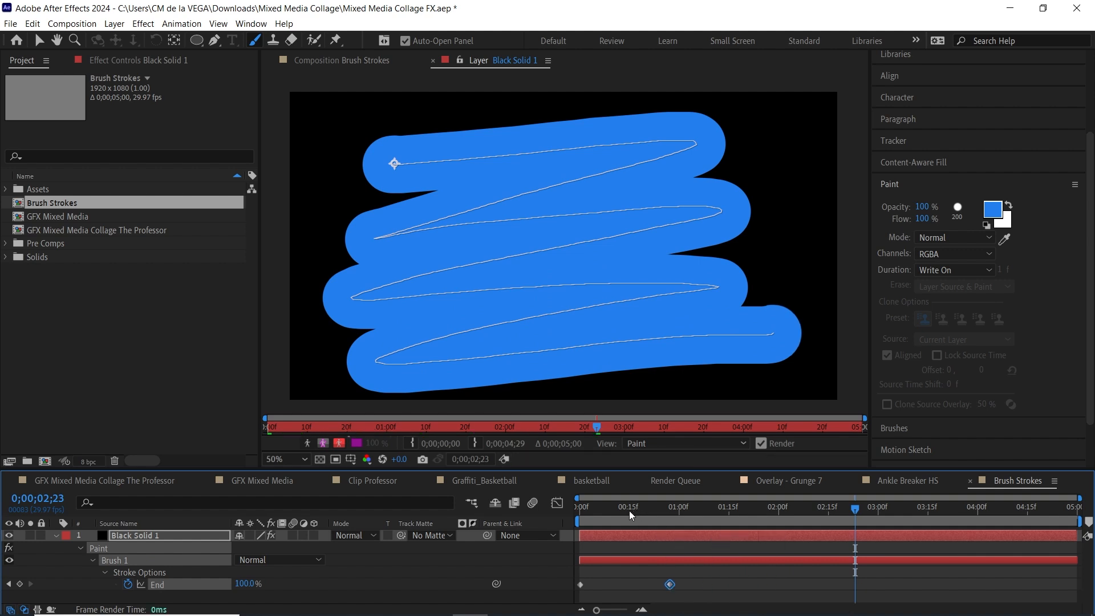
{"action": "left_click", "coordinate": [631, 515]}
{"action": "left_click_drag", "start_coordinate": [670, 584], "coordinate": [630, 586]}
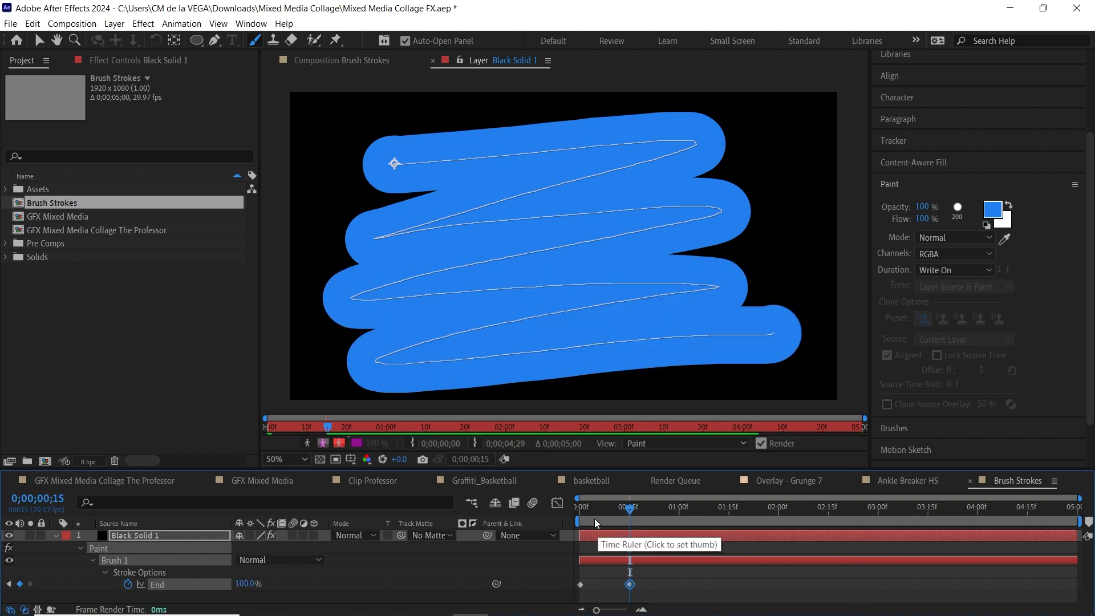
- Preview the write-on animation of the blue stroke from the start of the composition
{"action": "left_click", "coordinate": [580, 517]}
{"action": "key", "text": "space"}
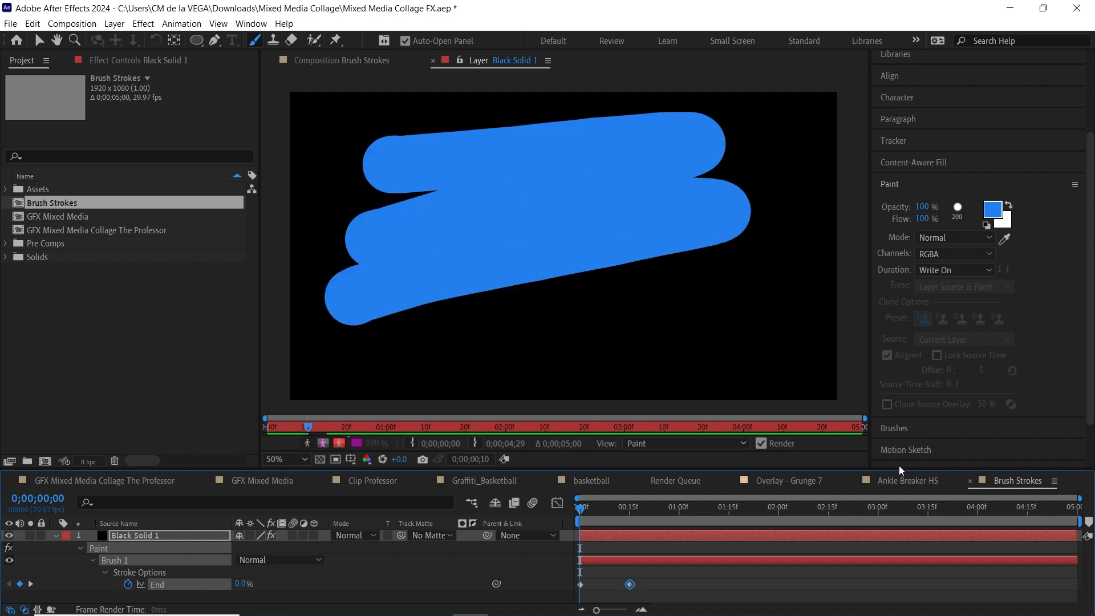
{"action": "left_click_drag", "start_coordinate": [606, 510], "coordinate": [578, 510]}
{"action": "key", "text": "space"}
{"action": "key", "text": "space"}
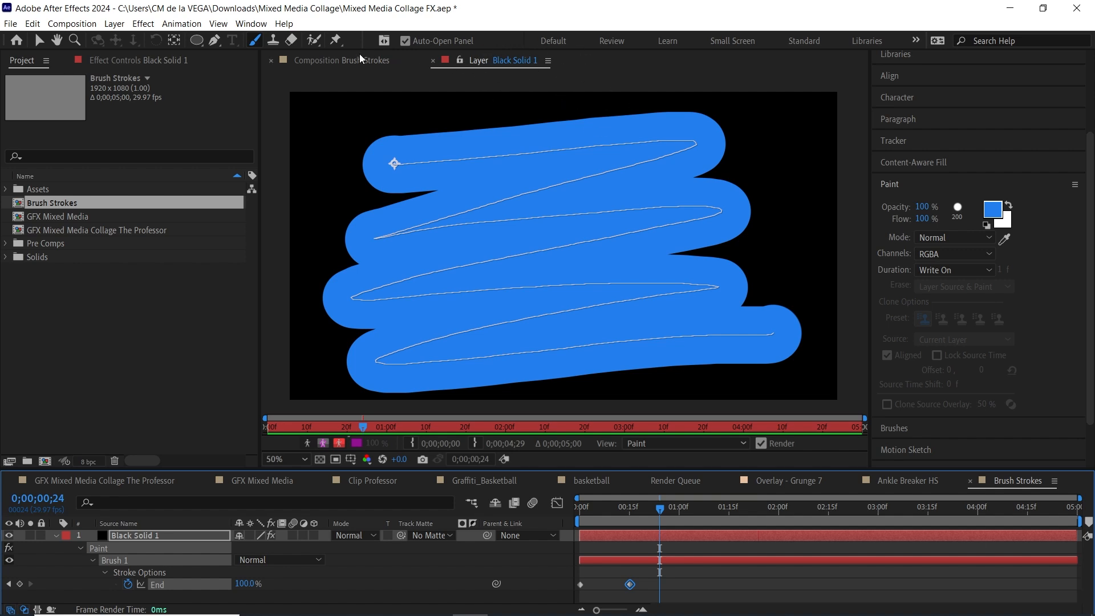
- Return to the Brush Strokes composition view and rename the black solid layer to Brush Strokes
{"action": "left_click", "coordinate": [326, 60]}
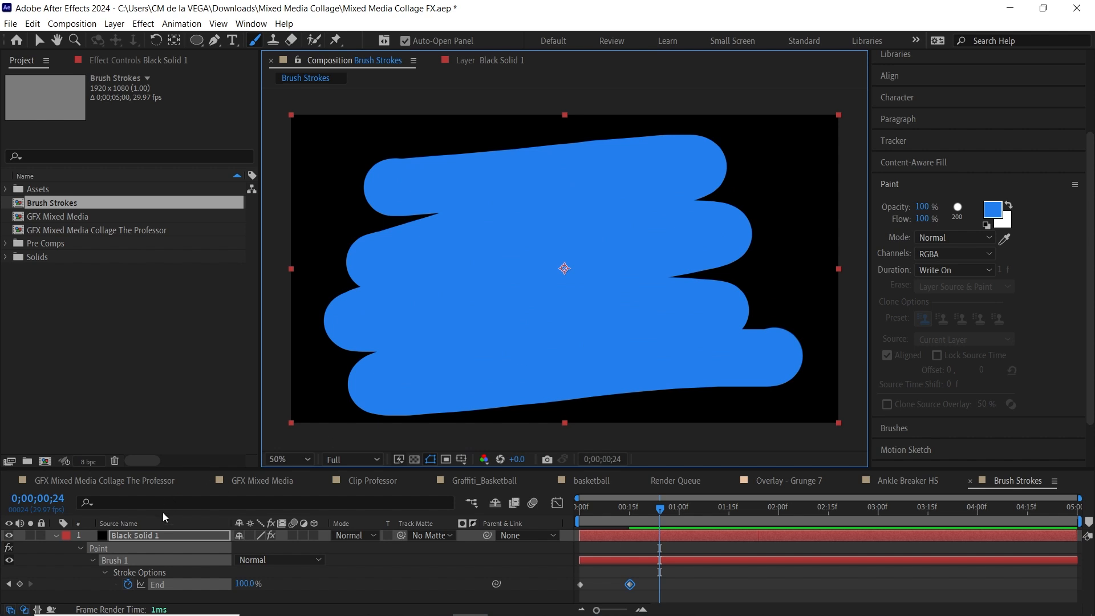
{"action": "key", "text": "Return"}
{"action": "type", "text": "Br"}
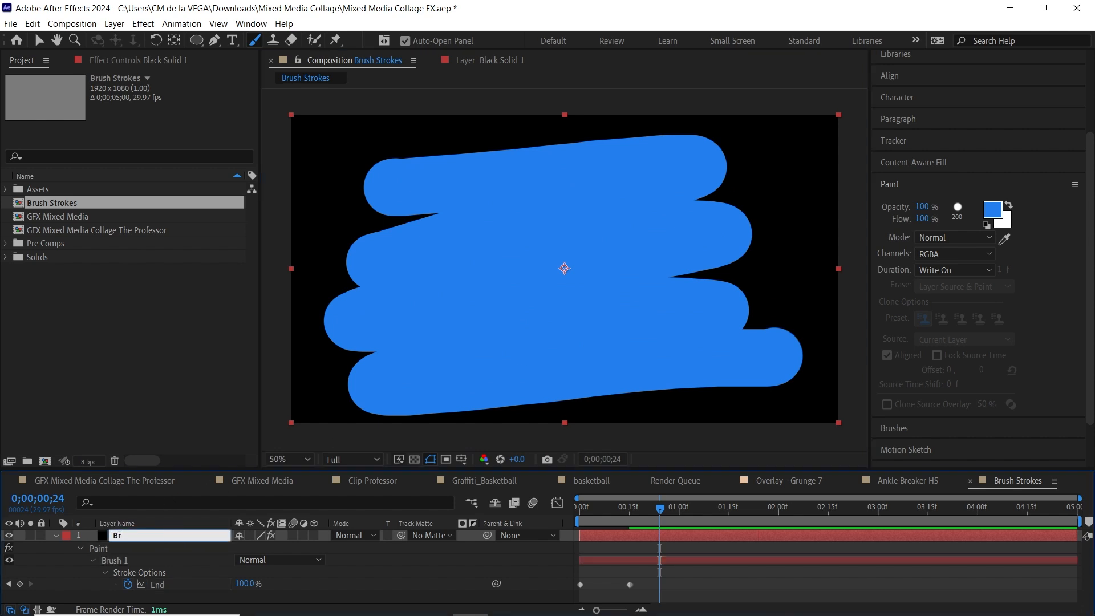
{"action": "type", "text": "ush Strokes"}
{"action": "key", "text": "Return"}
- Enable Paint on Transparent for the layer's Paint effect and show the transparency grid
{"action": "left_click", "coordinate": [124, 60]}
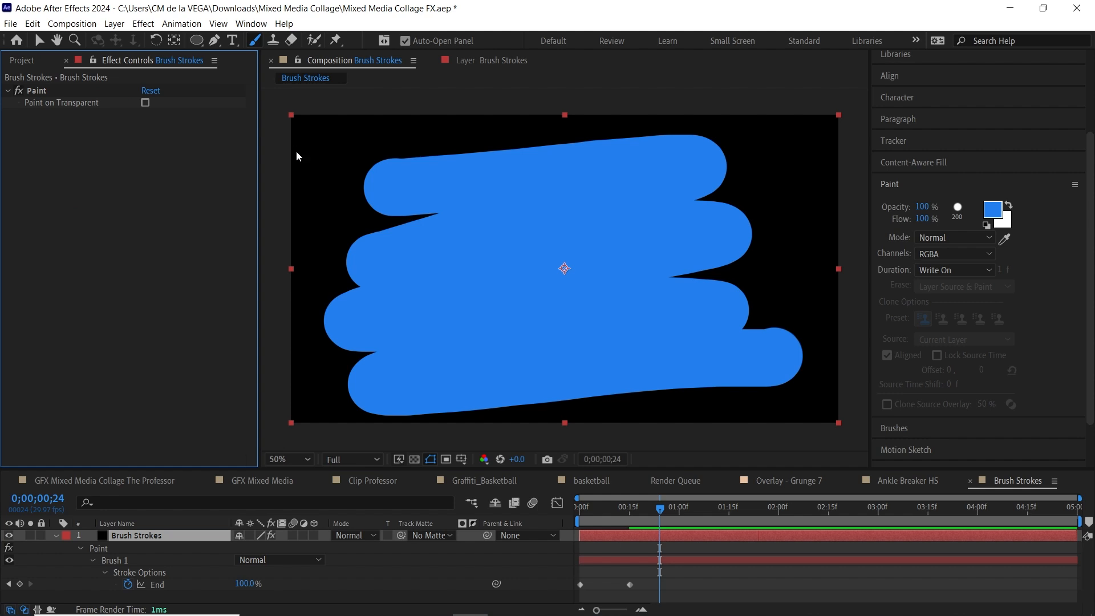
{"action": "left_click", "coordinate": [145, 103]}
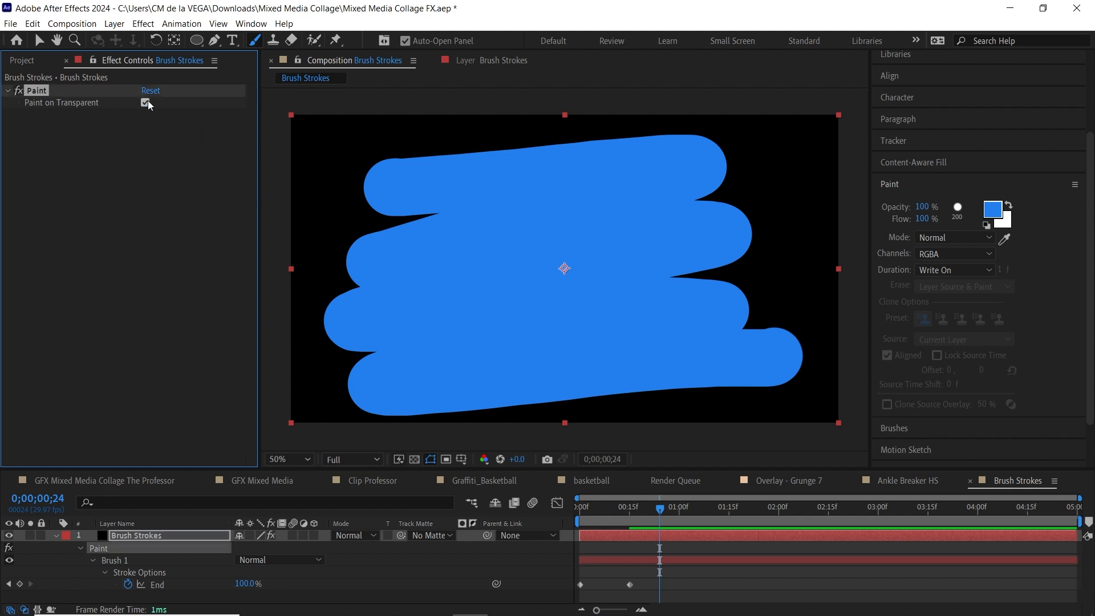
{"action": "left_click", "coordinate": [415, 459]}
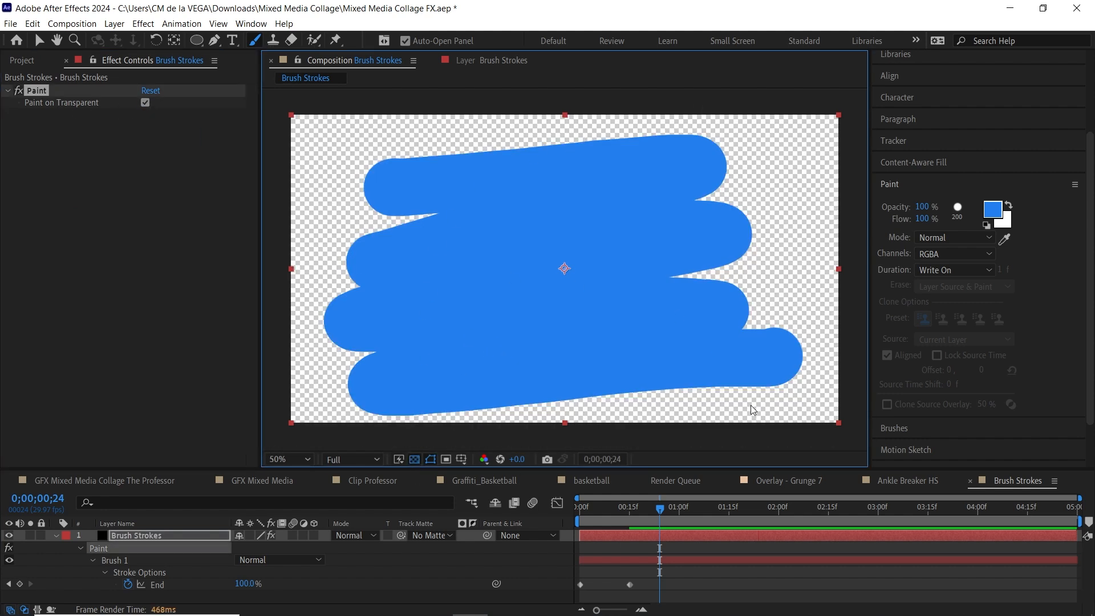
- Apply the Roughen Edges effect to the Brush Strokes layer
{"action": "left_click", "coordinate": [169, 534]}
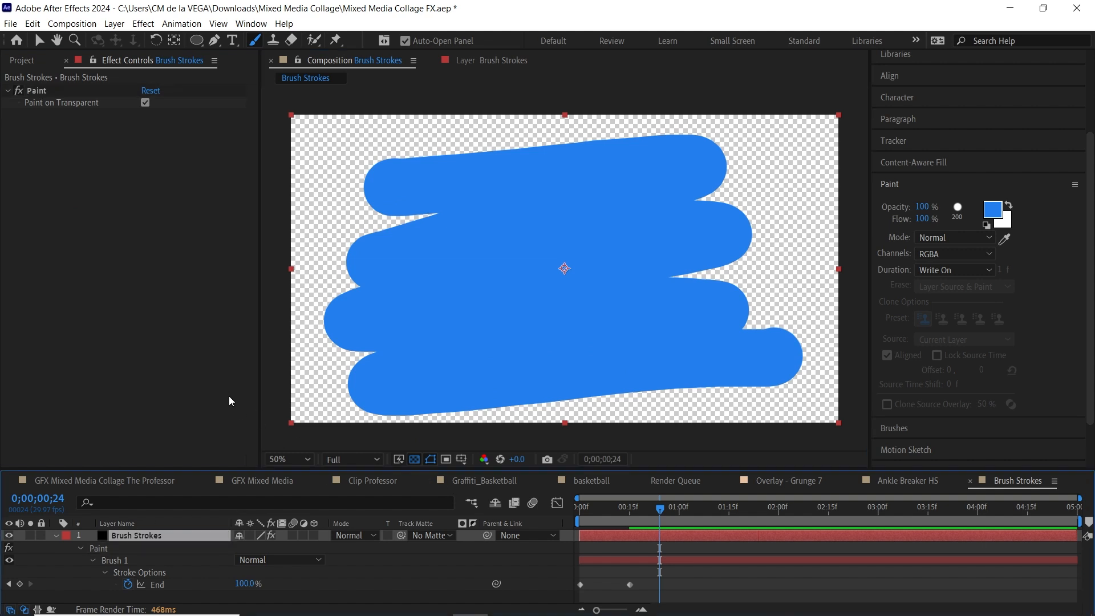
{"action": "key", "text": "ctrl+space"}
{"action": "type", "text": "ro"}
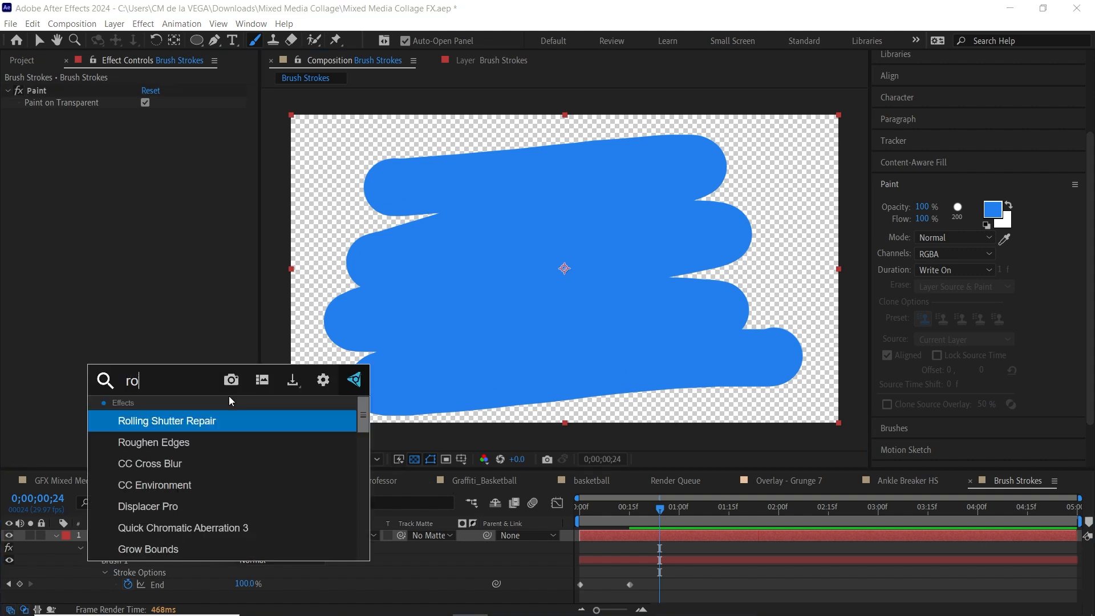
{"action": "type", "text": "ughe"}
{"action": "key", "text": "Return"}
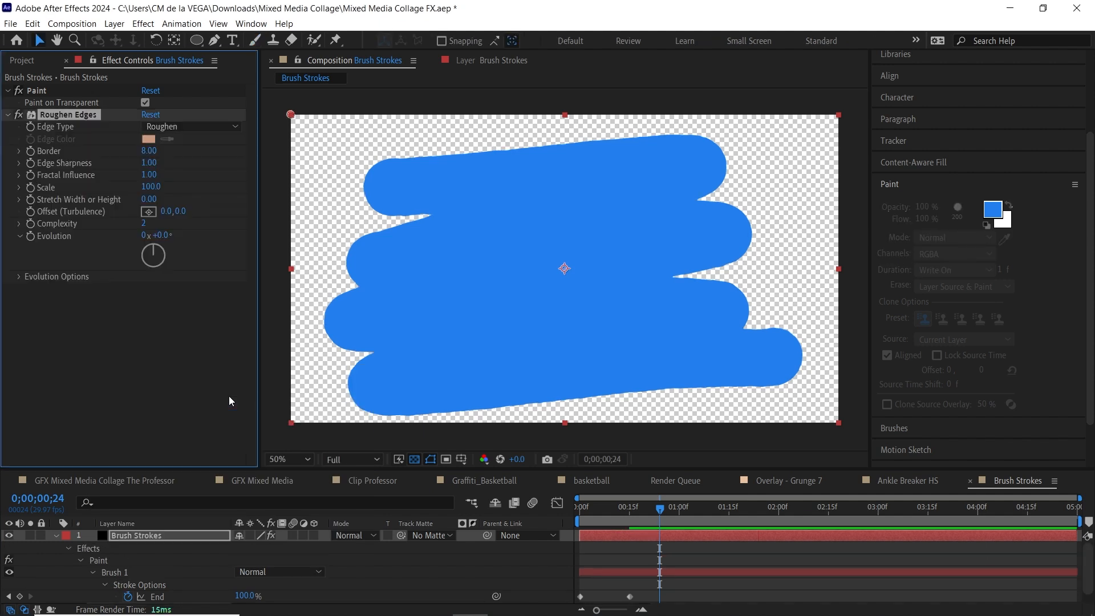
- Set the Roughen Edges Border to 110, Scale to 200 and Complexity to 4
{"action": "left_click", "coordinate": [149, 150]}
{"action": "type", "text": "110"}
{"action": "key", "text": "Return"}
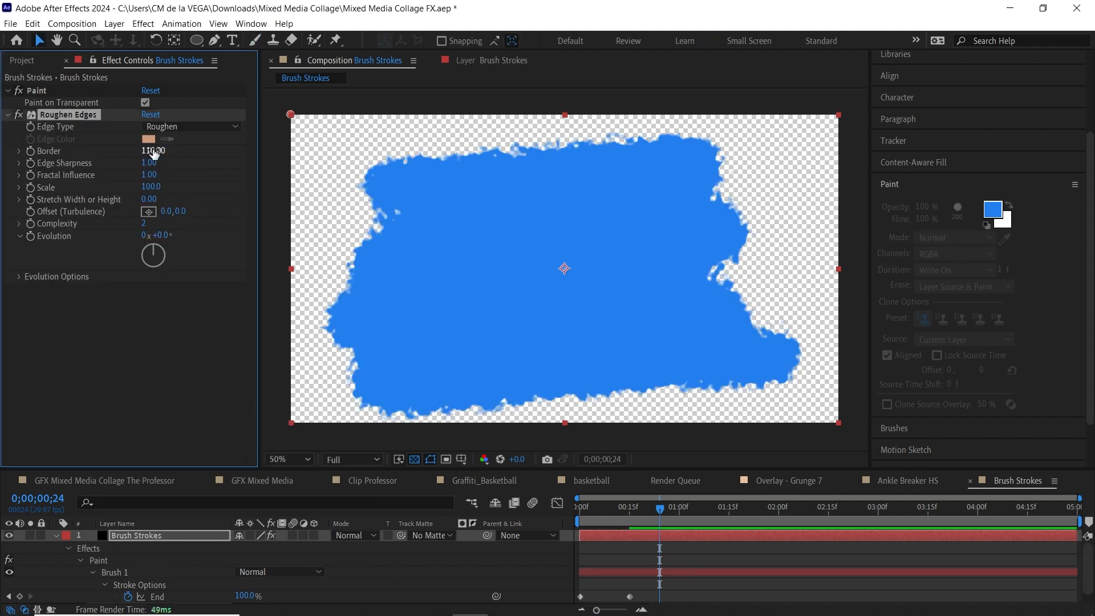
{"action": "left_click", "coordinate": [150, 188]}
{"action": "type", "text": "200"}
{"action": "key", "text": "Return"}
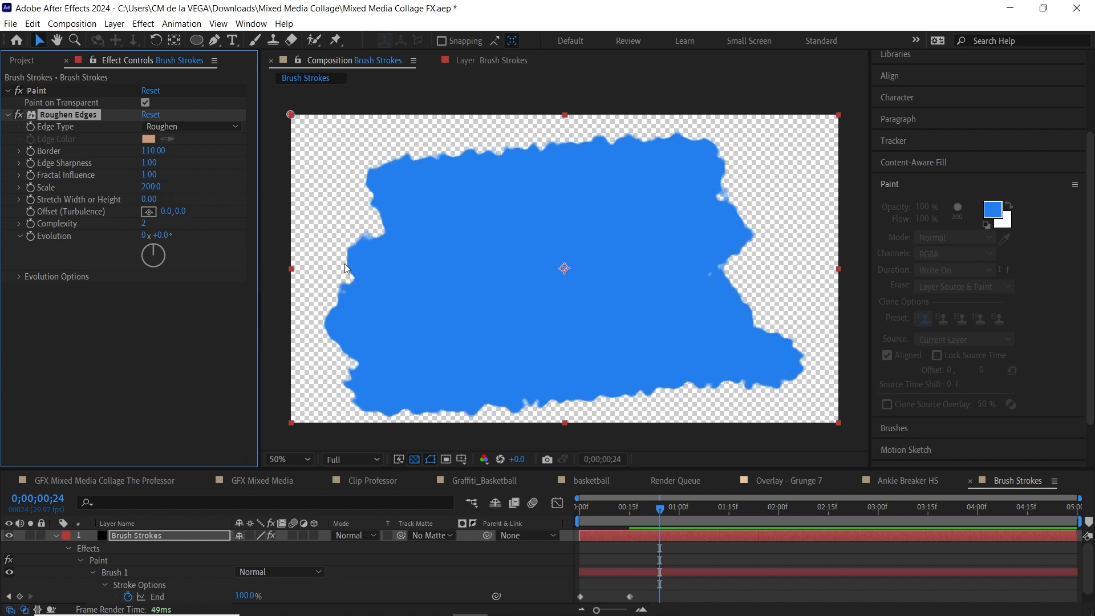
{"action": "left_click", "coordinate": [146, 224]}
{"action": "type", "text": "4"}
{"action": "key", "text": "Return"}
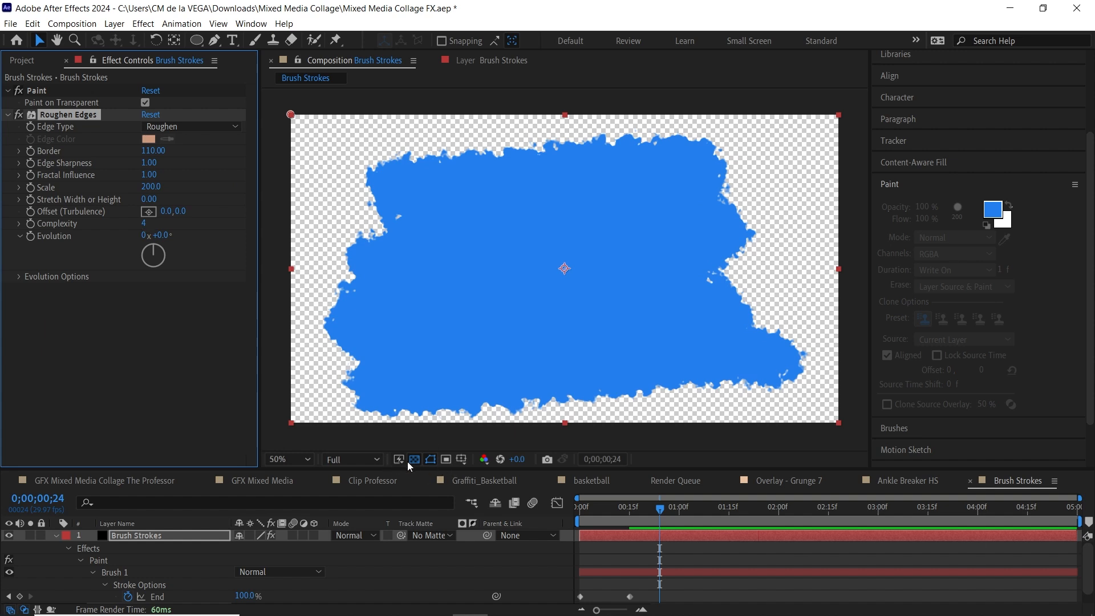
- Hide the transparency grid and set the composition's background color to 111111
{"action": "left_click", "coordinate": [413, 459]}
{"action": "left_click_drag", "start_coordinate": [428, 471], "coordinate": [433, 452]}
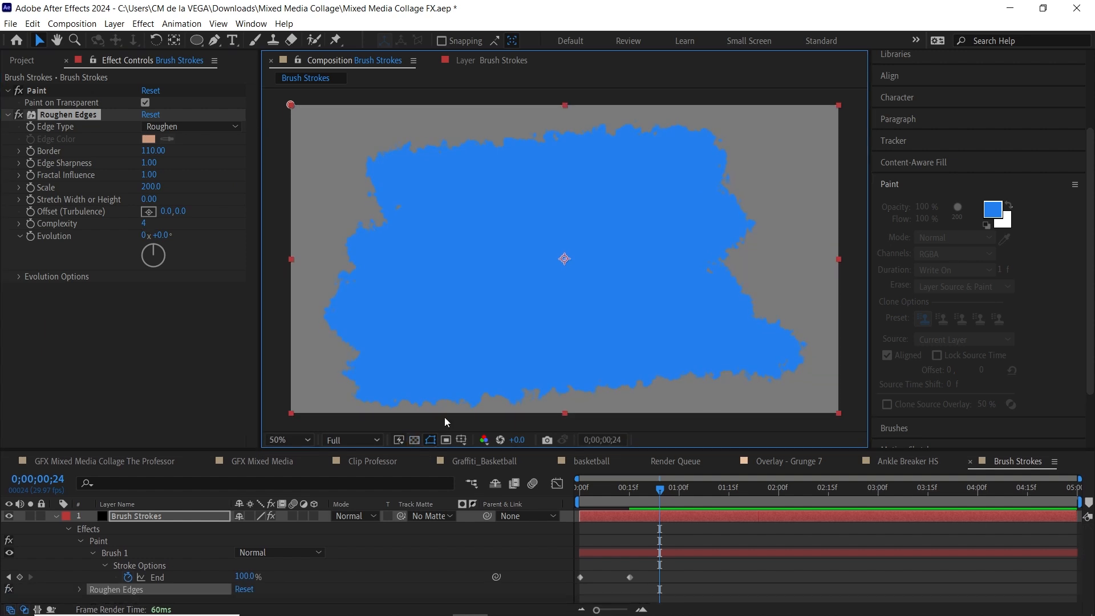
{"action": "key", "text": "ctrl+k"}
{"action": "left_click", "coordinate": [416, 508]}
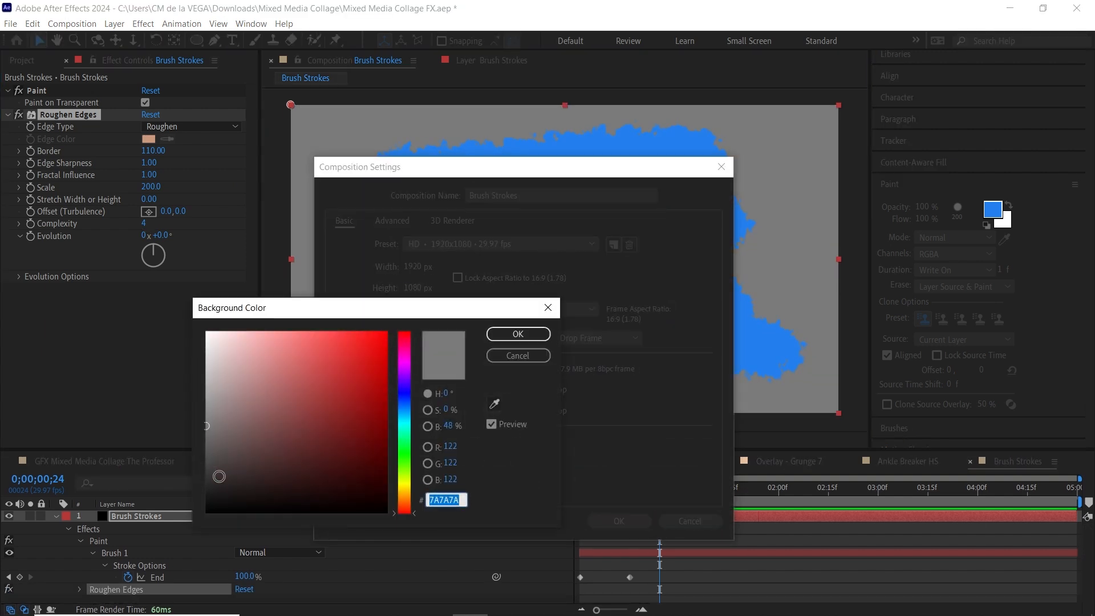
{"action": "type", "text": "111111"}
{"action": "left_click", "coordinate": [519, 334]}
{"action": "left_click", "coordinate": [639, 511]}
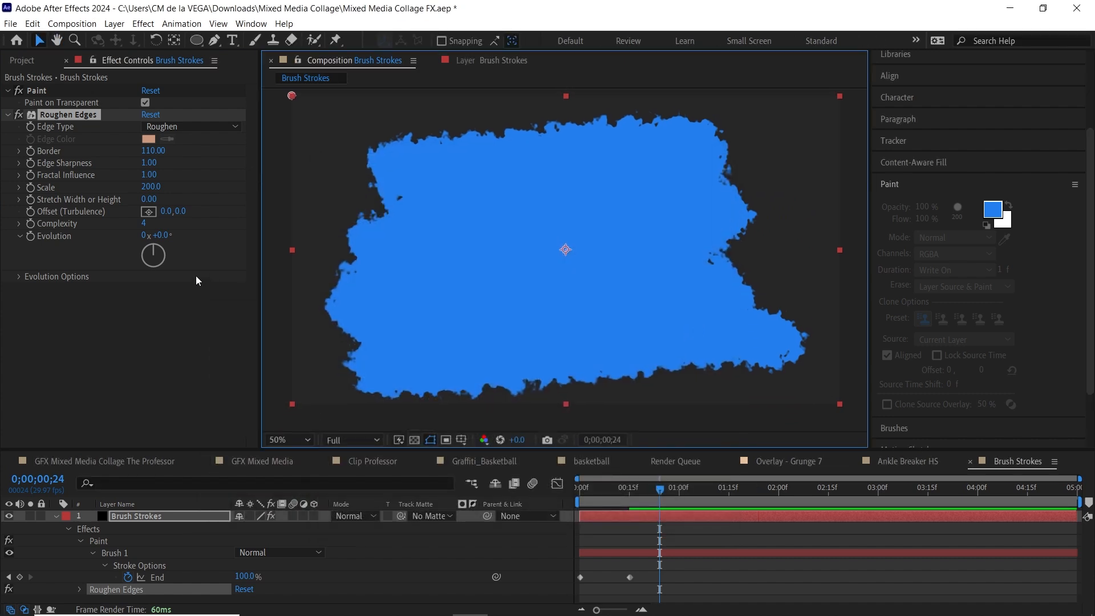
- Try out different Roughen Edges Evolution angles and return the value to 0°
{"action": "mouse_move", "coordinate": [172, 234]}
{"action": "left_mouse_down"}
{"action": "mouse_move", "coordinate": [641, 214]}
{"action": "mouse_move", "coordinate": [186, 234]}
{"action": "left_mouse_up"}
{"action": "left_click", "coordinate": [170, 235]}
{"action": "type", "text": "0"}
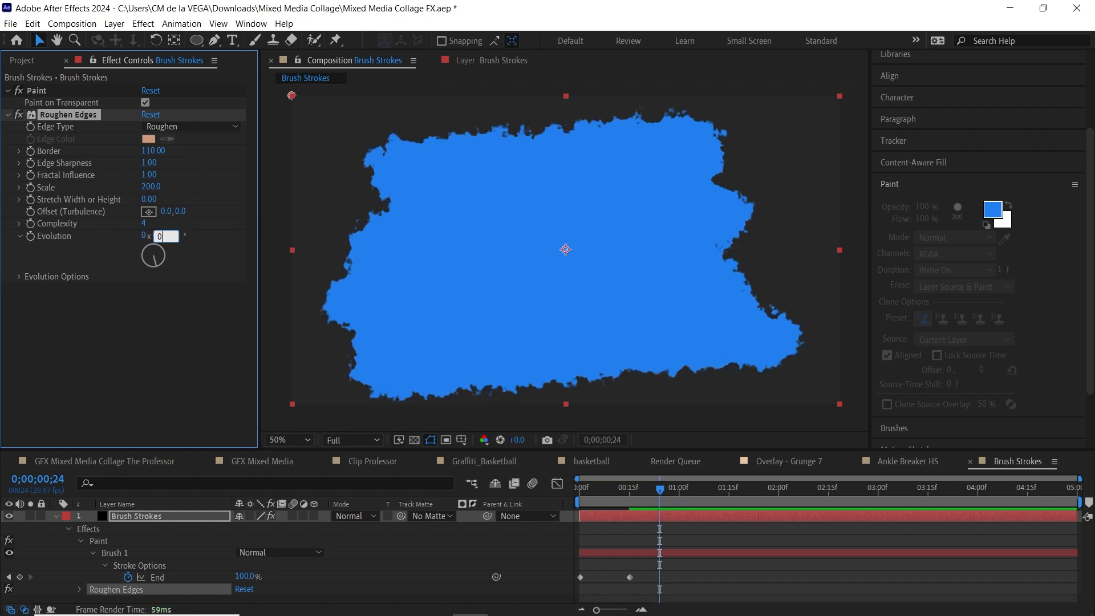
{"action": "key", "text": "Return"}
- Reveal the Roughen Edges Evolution property in the timeline, remove its keyframe and give it the expression time*100;
{"action": "left_click", "coordinate": [31, 237]}
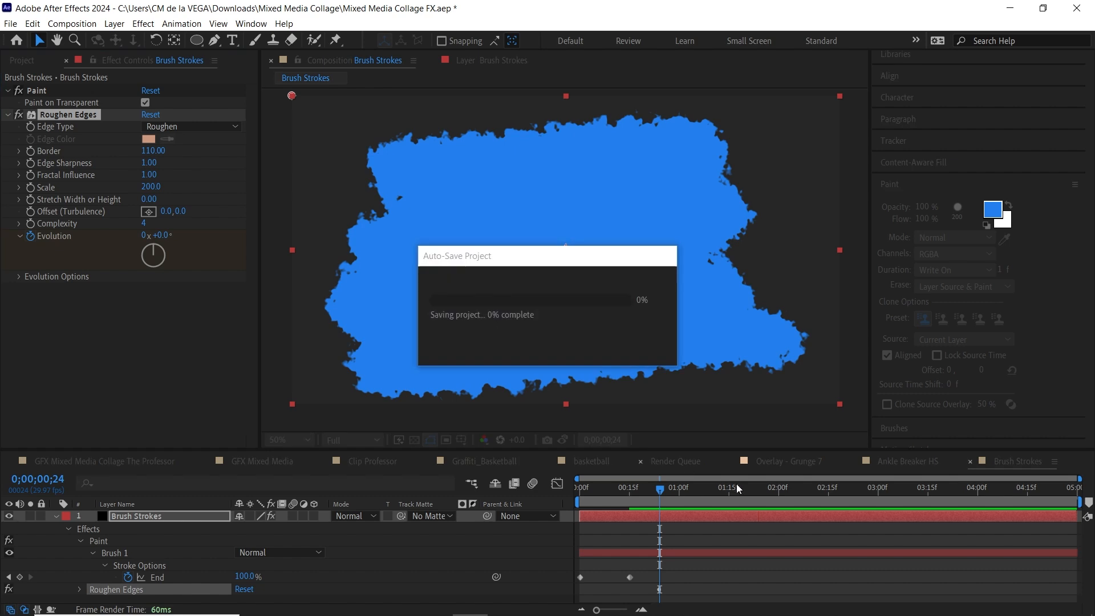
{"action": "key", "text": "u"}
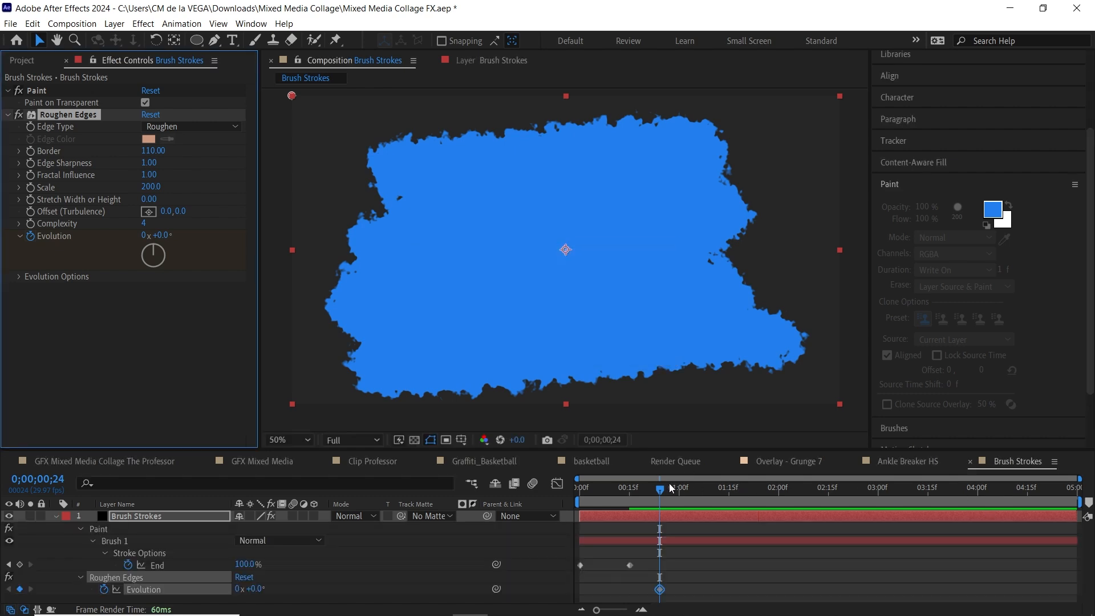
{"action": "left_click_drag", "start_coordinate": [697, 450], "coordinate": [696, 407]}
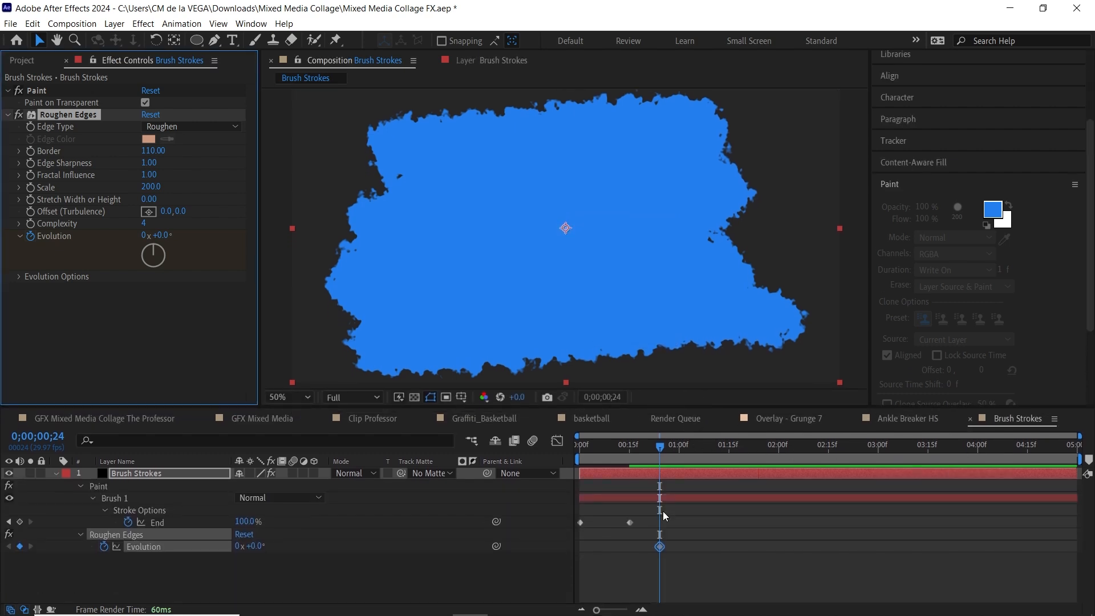
{"action": "left_click", "coordinate": [104, 548]}
{"action": "right_click", "coordinate": [156, 545]}
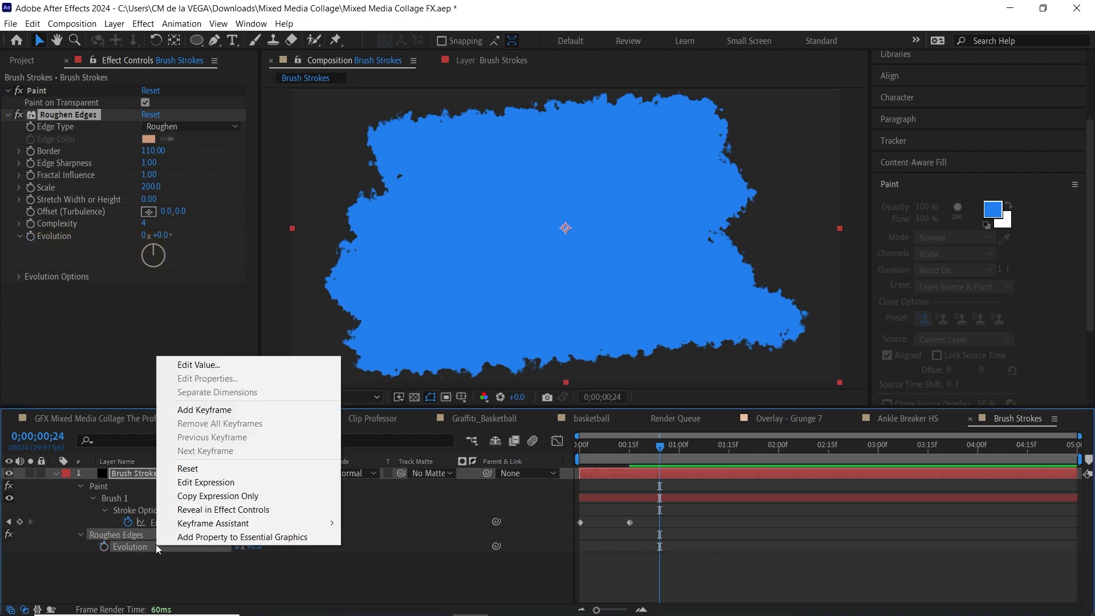
{"action": "left_click", "coordinate": [247, 484]}
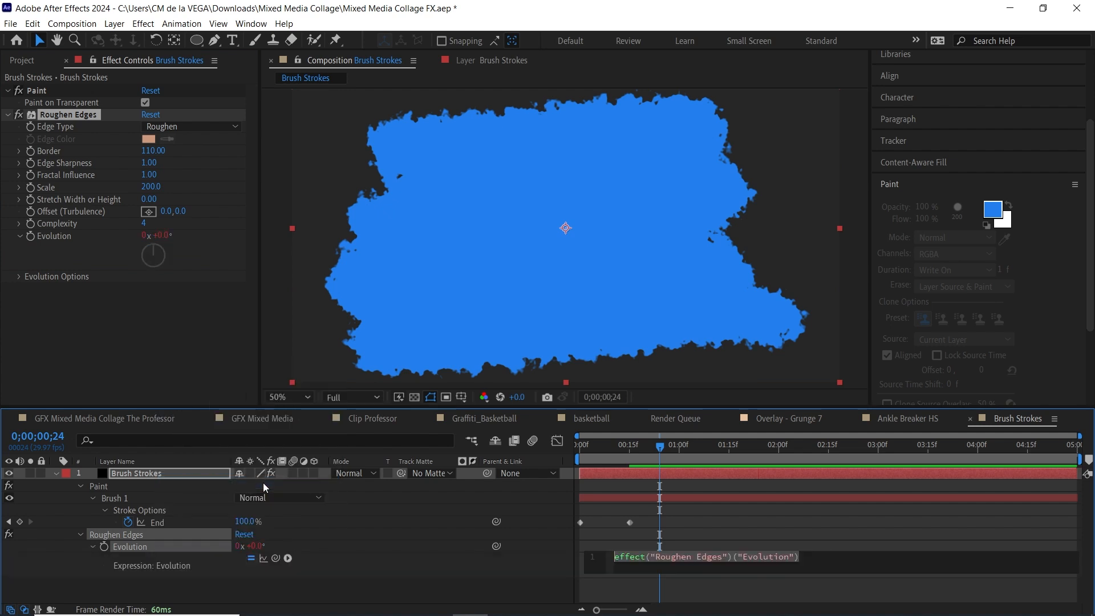
{"action": "type", "text": "time"}
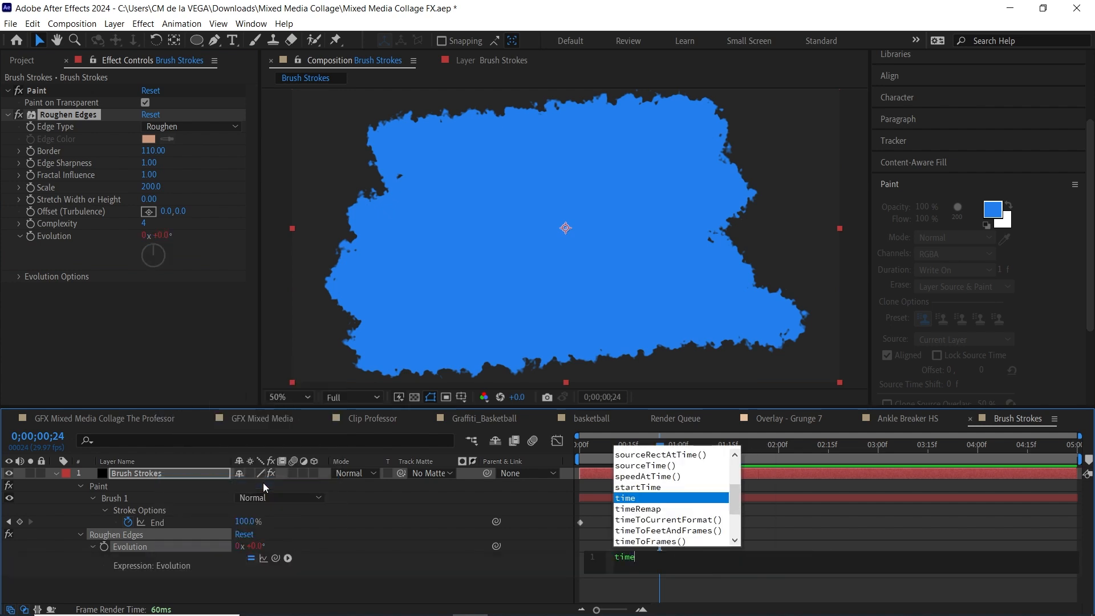
{"action": "key", "text": "Return"}
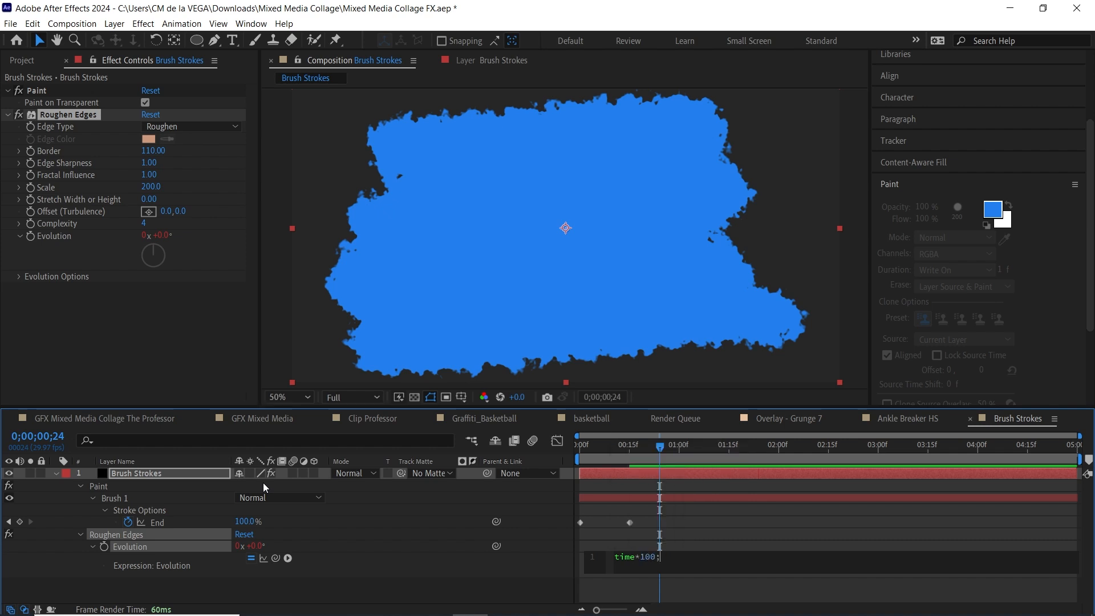
- Preview the roughened brush stroke animation from the start of the composition
{"action": "left_click_drag", "start_coordinate": [612, 446], "coordinate": [578, 454]}
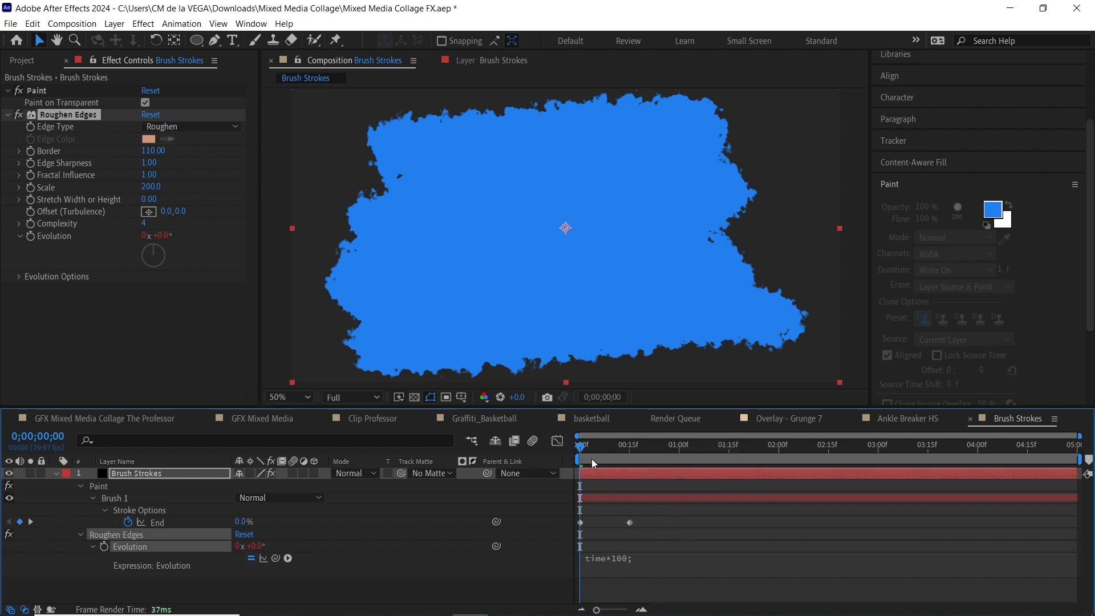
{"action": "key", "text": "space"}
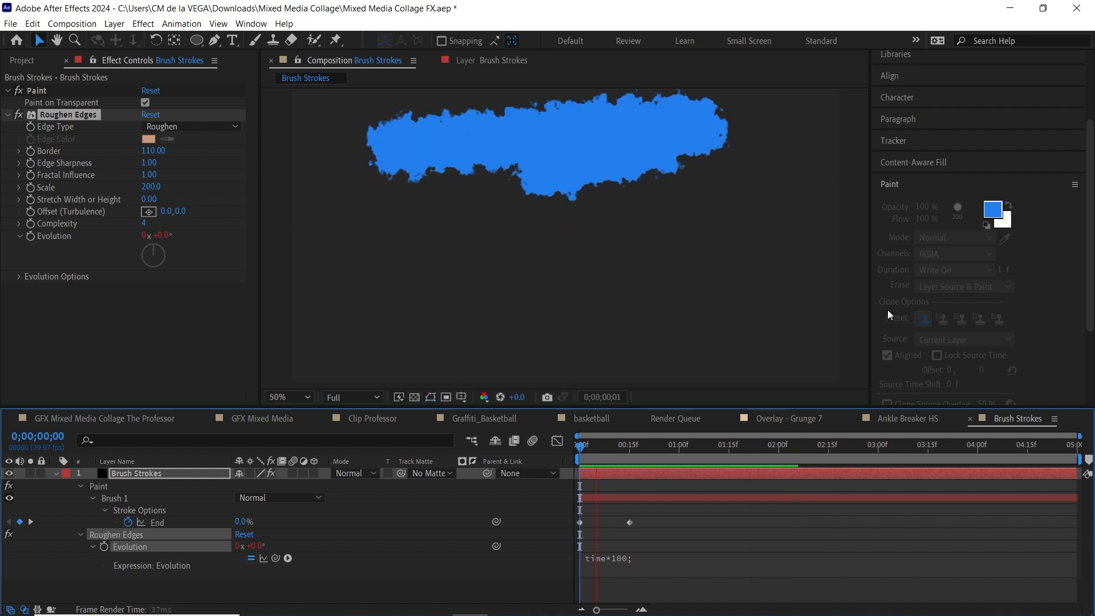
{"action": "key", "text": "space"}
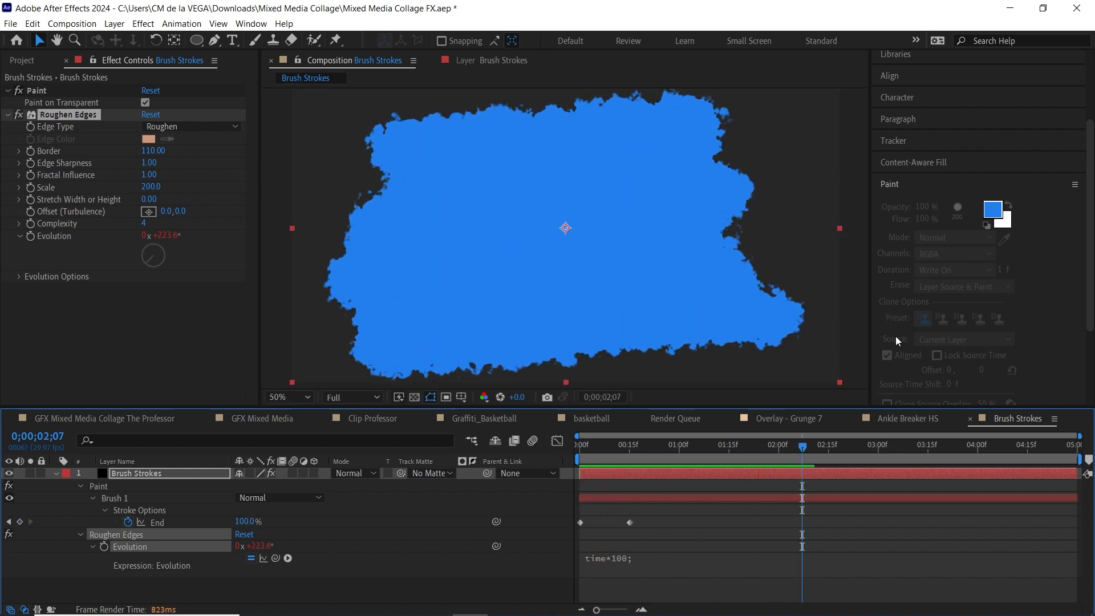
- Add the Brush Strokes composition to GFX Mixed Media directly above Ankle Breaker HS, starting at 0;00;01;00
{"action": "left_click", "coordinate": [269, 420]}
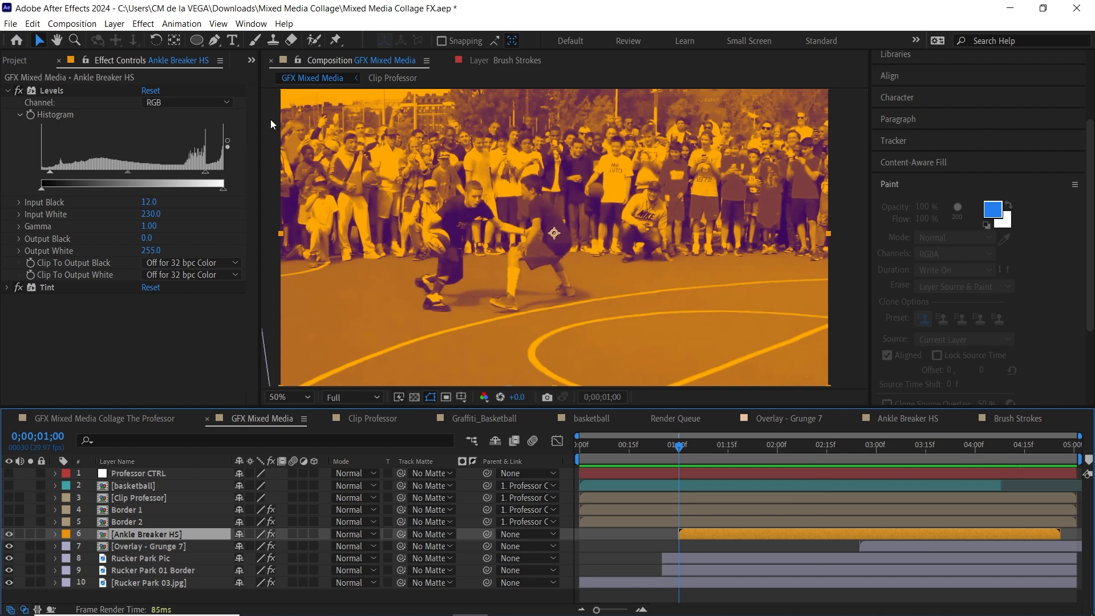
{"action": "left_click", "coordinate": [253, 61]}
{"action": "left_click", "coordinate": [270, 77]}
{"action": "mouse_move", "coordinate": [67, 202]}
{"action": "left_mouse_down"}
{"action": "mouse_move", "coordinate": [650, 479]}
{"action": "mouse_move", "coordinate": [674, 525]}
{"action": "left_mouse_up"}
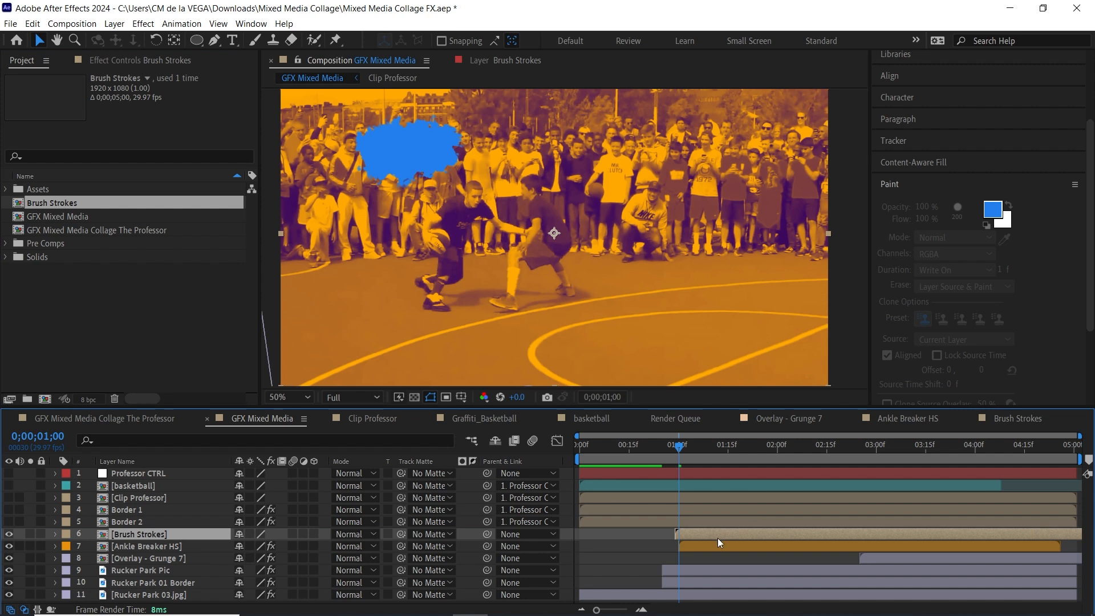
- Give the Brush Strokes and Ankle Breaker HS layers the orange label color
{"action": "left_click", "coordinate": [139, 545], "text": "ctrl"}
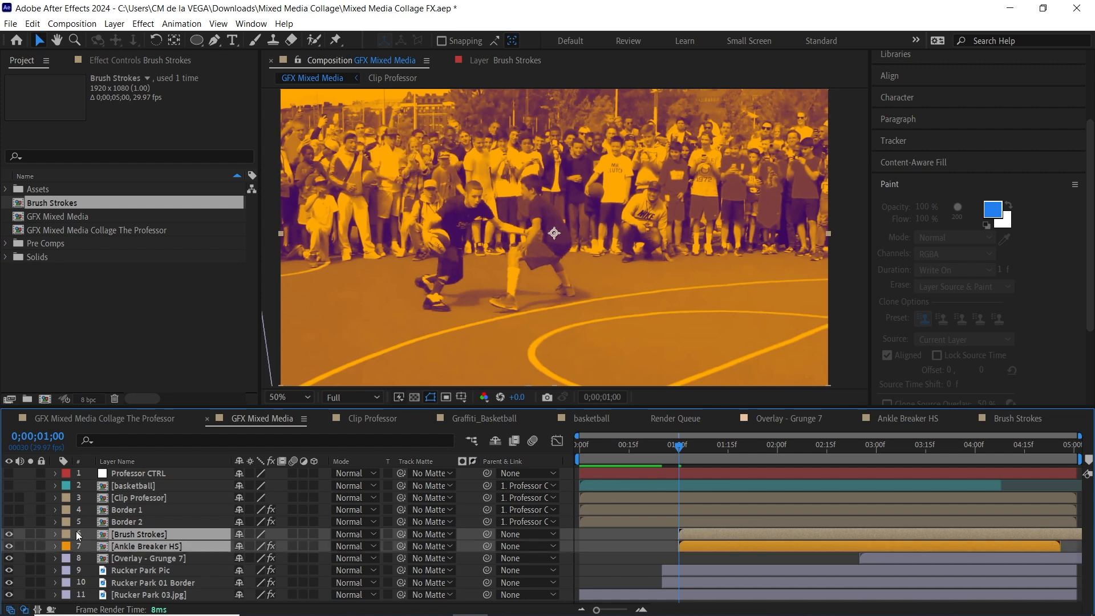
{"action": "left_click", "coordinate": [66, 546]}
{"action": "left_click", "coordinate": [109, 447]}
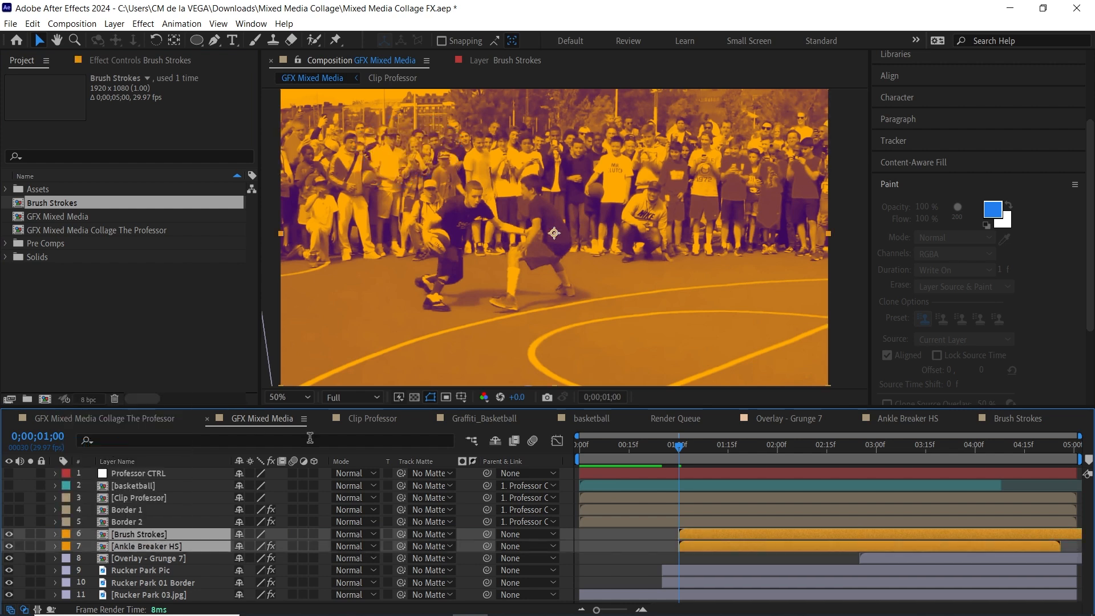
- Use the Brush Strokes layer as the track matte for Ankle Breaker HS and preview the reveal from 0;00;01;00
{"action": "left_click", "coordinate": [169, 544]}
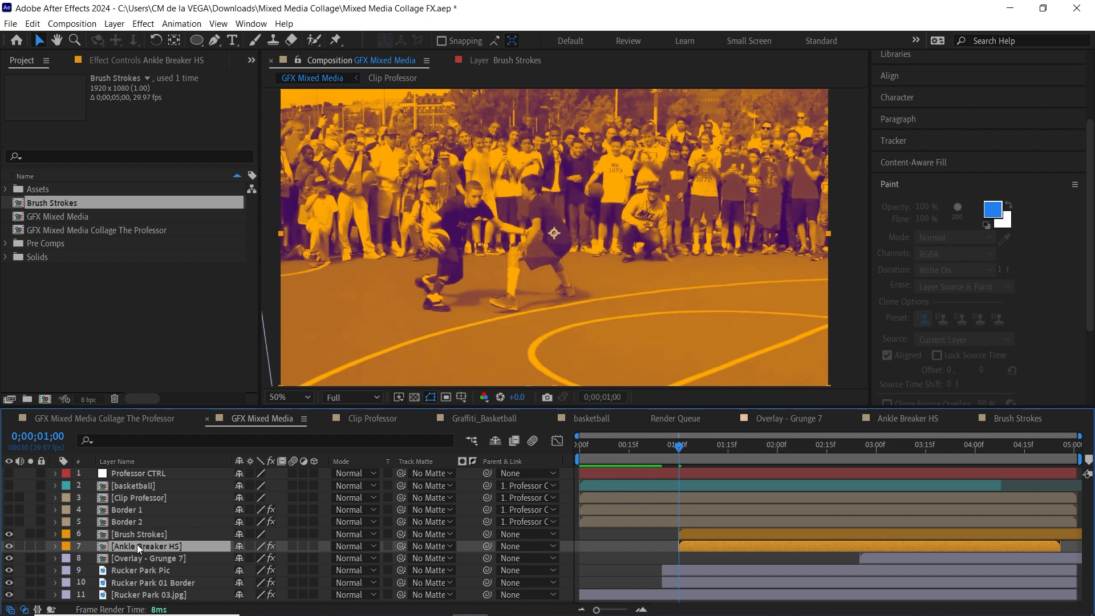
{"action": "left_click", "coordinate": [151, 534]}
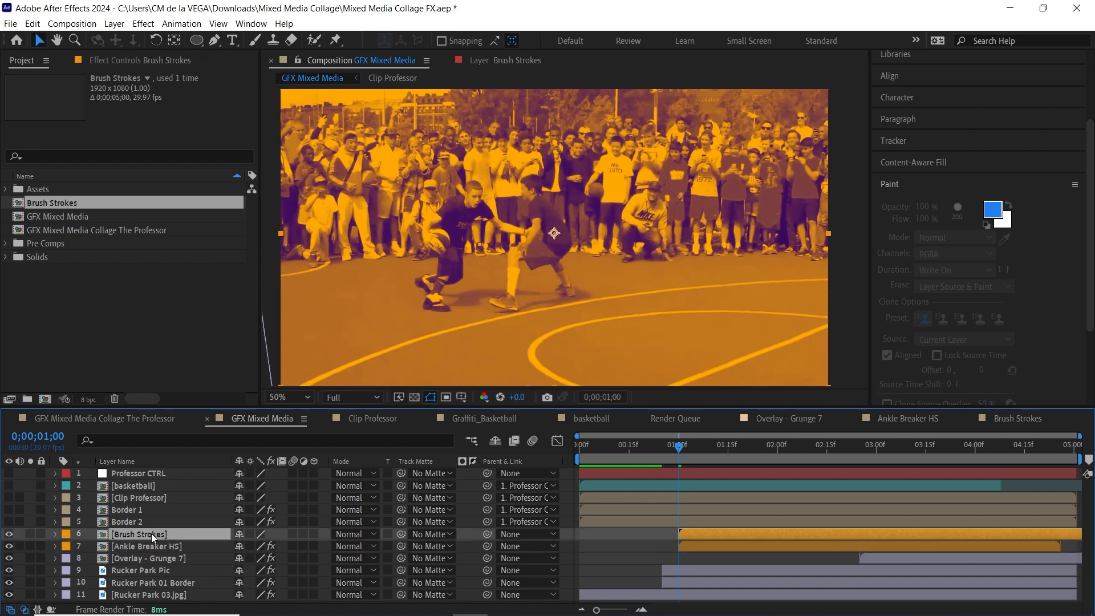
{"action": "left_click", "coordinate": [173, 543]}
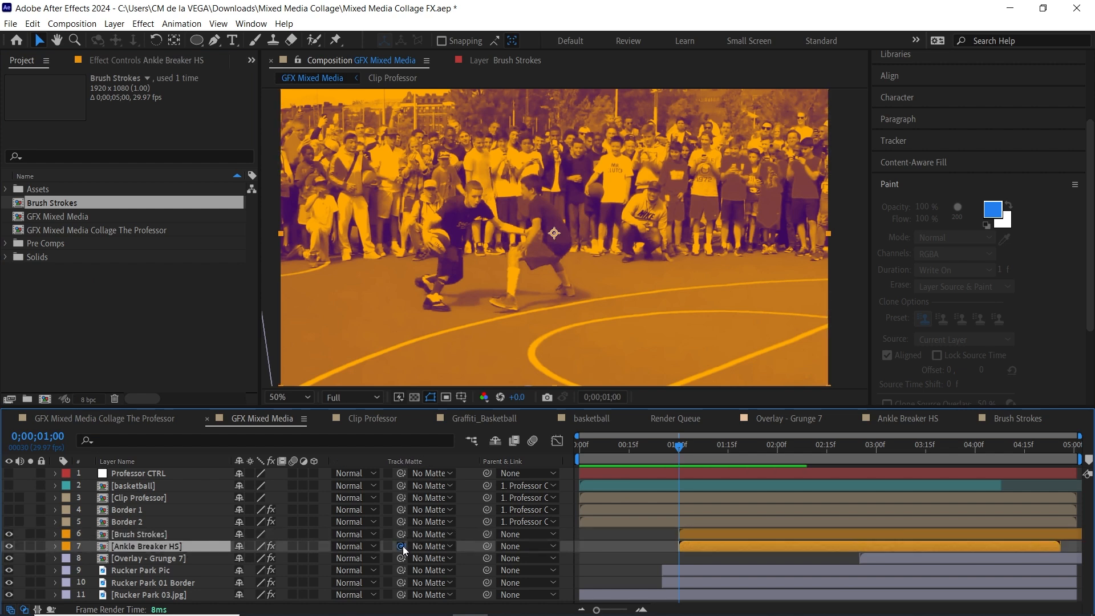
{"action": "mouse_move", "coordinate": [402, 547]}
{"action": "left_mouse_down"}
{"action": "mouse_move", "coordinate": [242, 552]}
{"action": "mouse_move", "coordinate": [170, 536]}
{"action": "mouse_move", "coordinate": [226, 531]}
{"action": "left_mouse_up"}
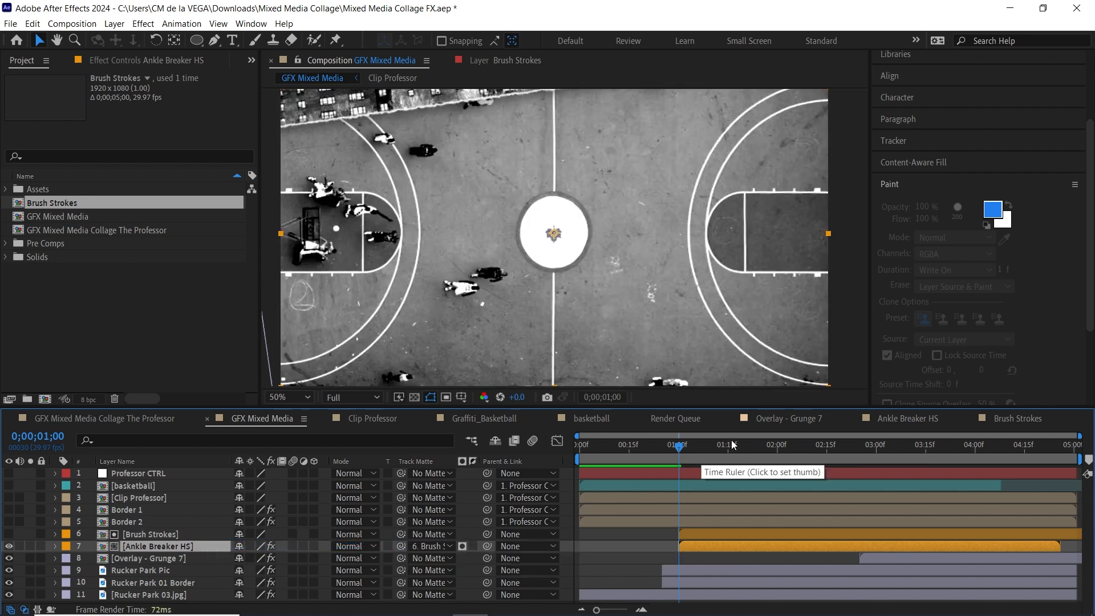
{"action": "left_click", "coordinate": [694, 450]}
{"action": "mouse_move", "coordinate": [694, 449]}
{"action": "left_mouse_down"}
{"action": "mouse_move", "coordinate": [751, 453]}
{"action": "mouse_move", "coordinate": [683, 460]}
{"action": "mouse_move", "coordinate": [676, 451]}
{"action": "left_mouse_up"}
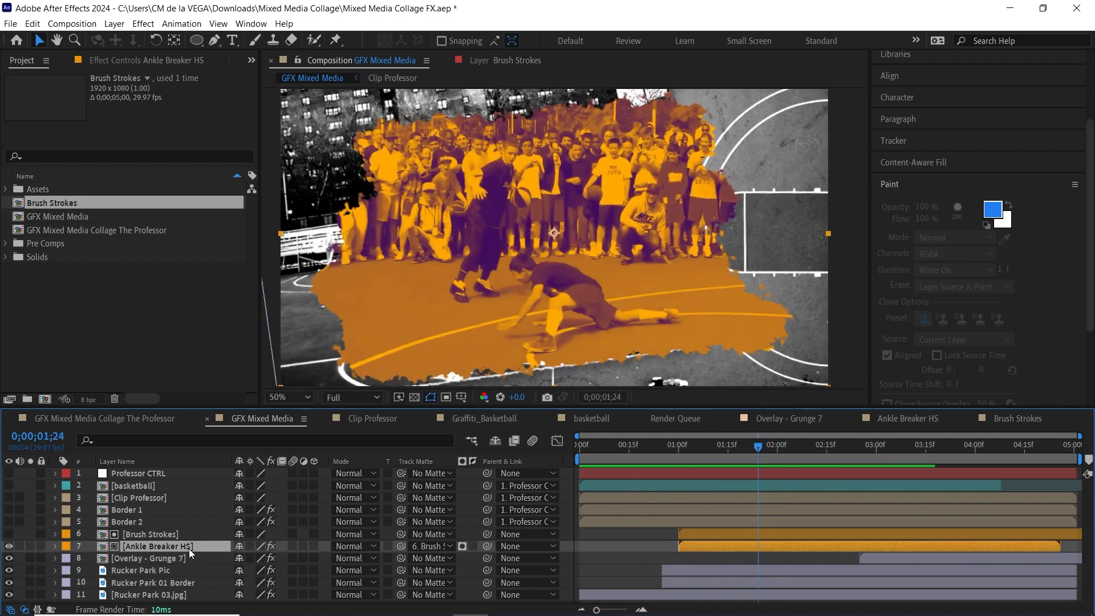
- Scale the Ankle Breaker HS layer to 150% and reposition it in the frame
{"action": "key", "text": "s"}
{"action": "left_click", "coordinate": [258, 558]}
{"action": "type", "text": "150"}
{"action": "key", "text": "Return"}
{"action": "left_click", "coordinate": [632, 251]}
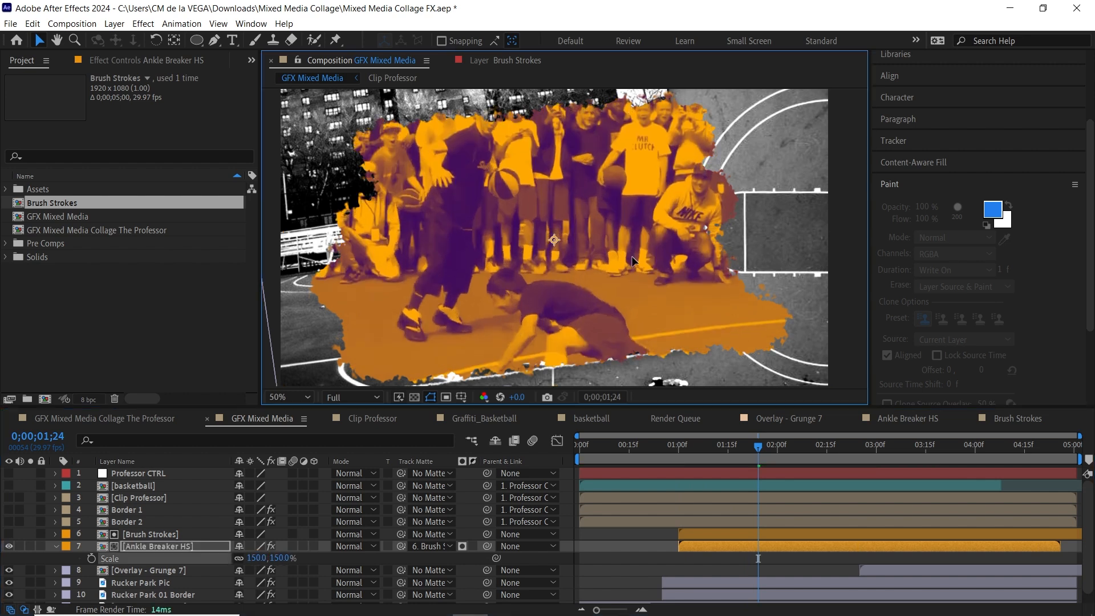
- Set the Ankle Breaker HS scale to 125%, reposition the clip within the brush shape and preview it from 0;00;01;00
{"action": "left_click", "coordinate": [258, 558]}
{"action": "type", "text": "125"}
{"action": "key", "text": "Return"}
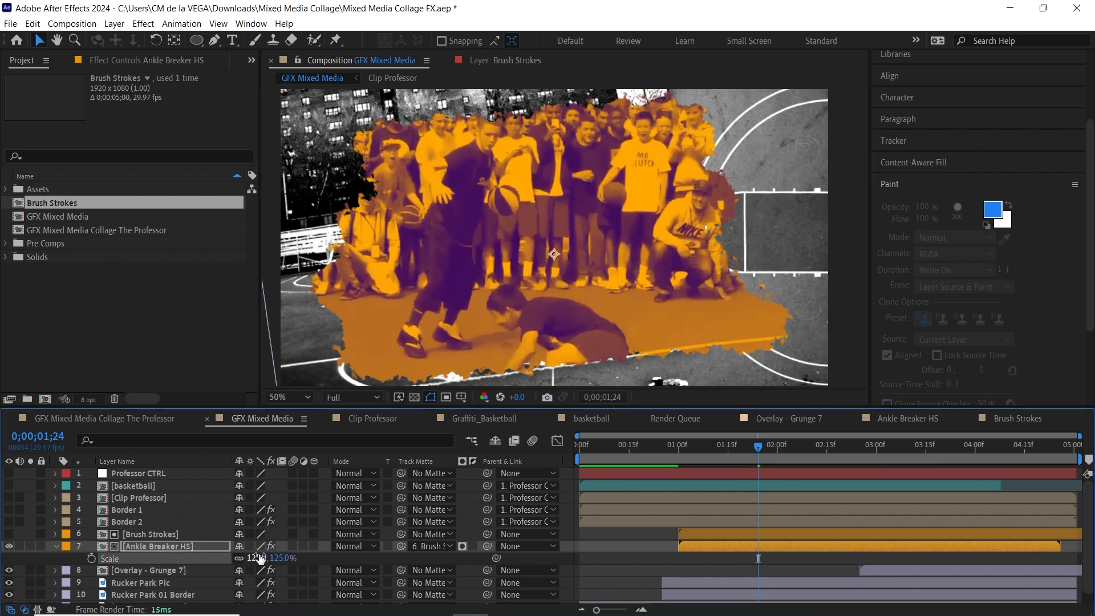
{"action": "left_click", "coordinate": [580, 275]}
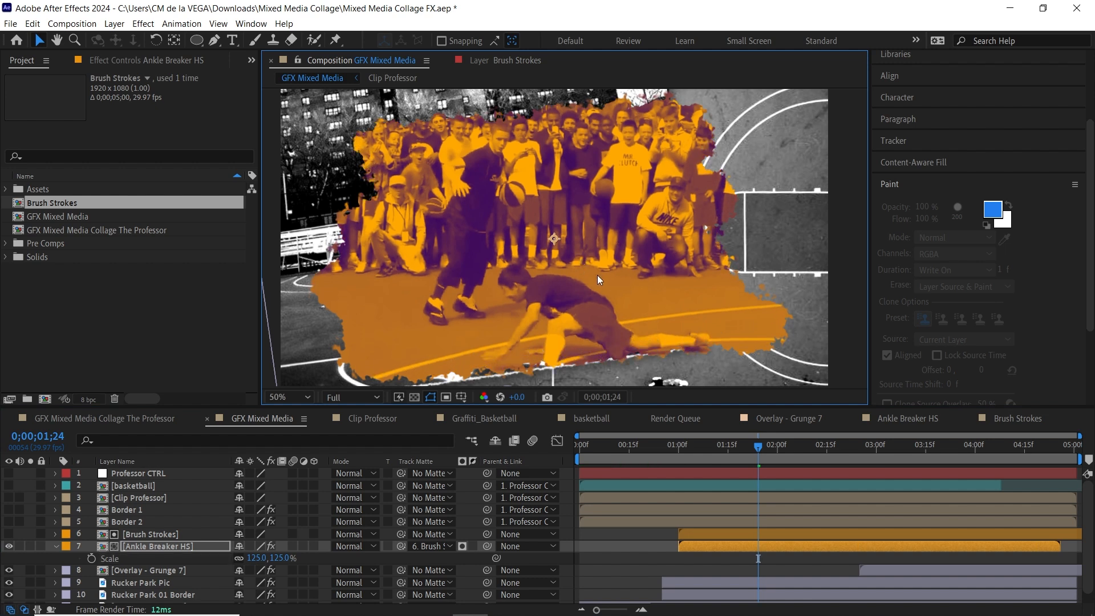
{"action": "left_click", "coordinate": [679, 446]}
{"action": "key", "text": "space"}
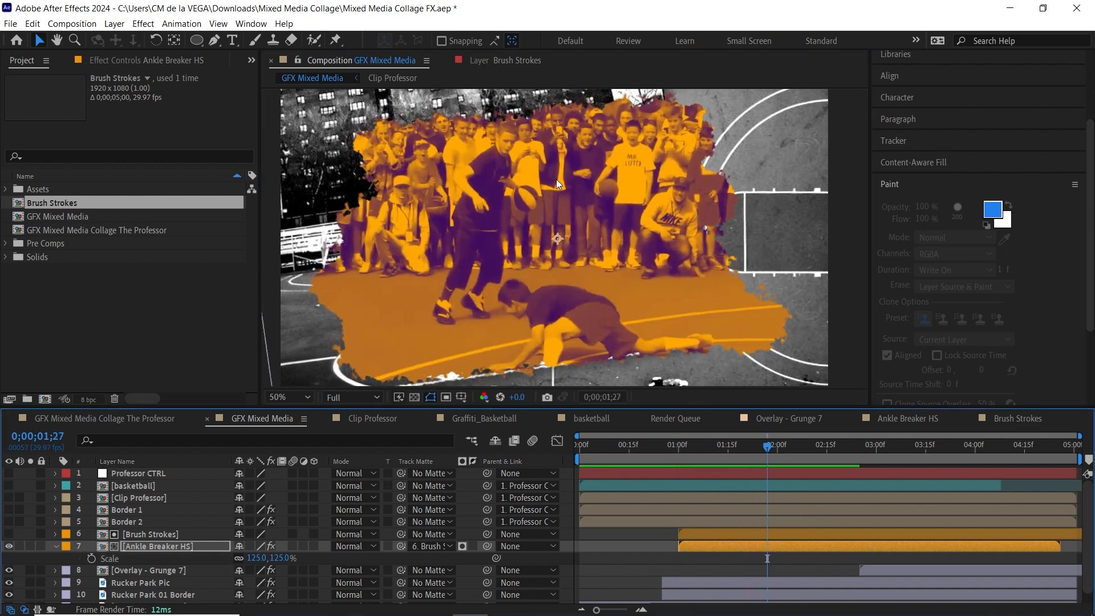
- Apply Posterize Time to the Ankle Breaker HS layer with a frame rate of 12
{"action": "left_click", "coordinate": [182, 542]}
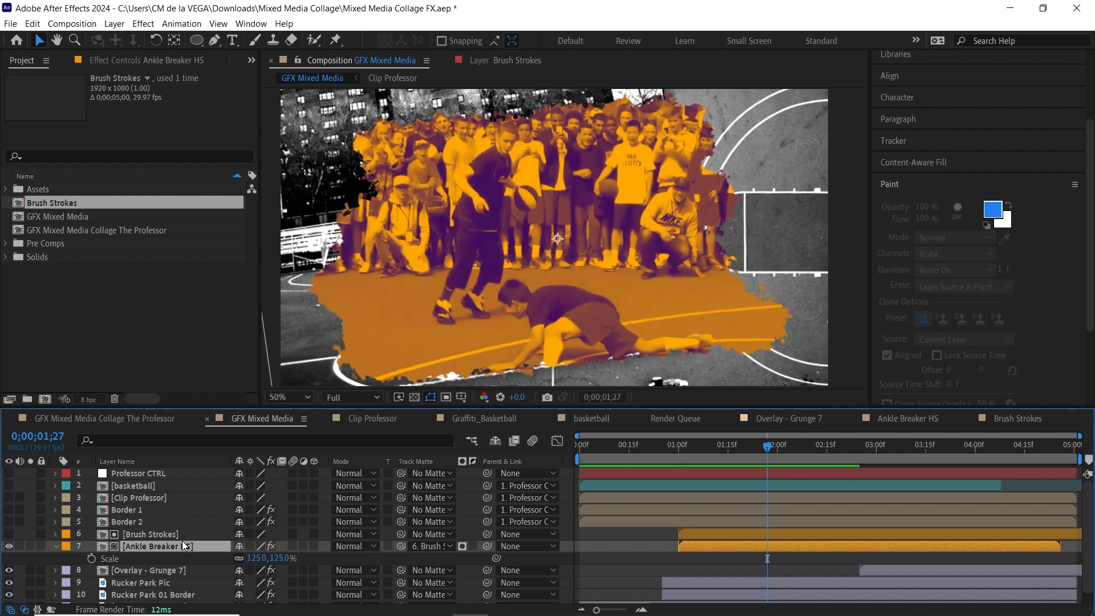
{"action": "key", "text": "ctrl+space"}
{"action": "type", "text": "poster"}
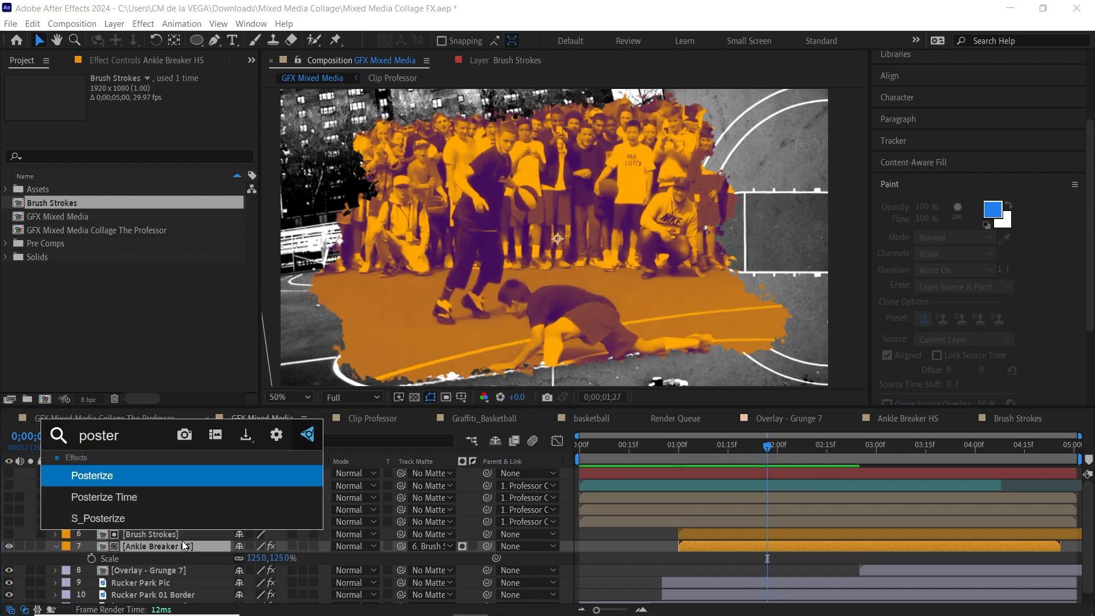
{"action": "key", "text": "Down"}
{"action": "key", "text": "Return"}
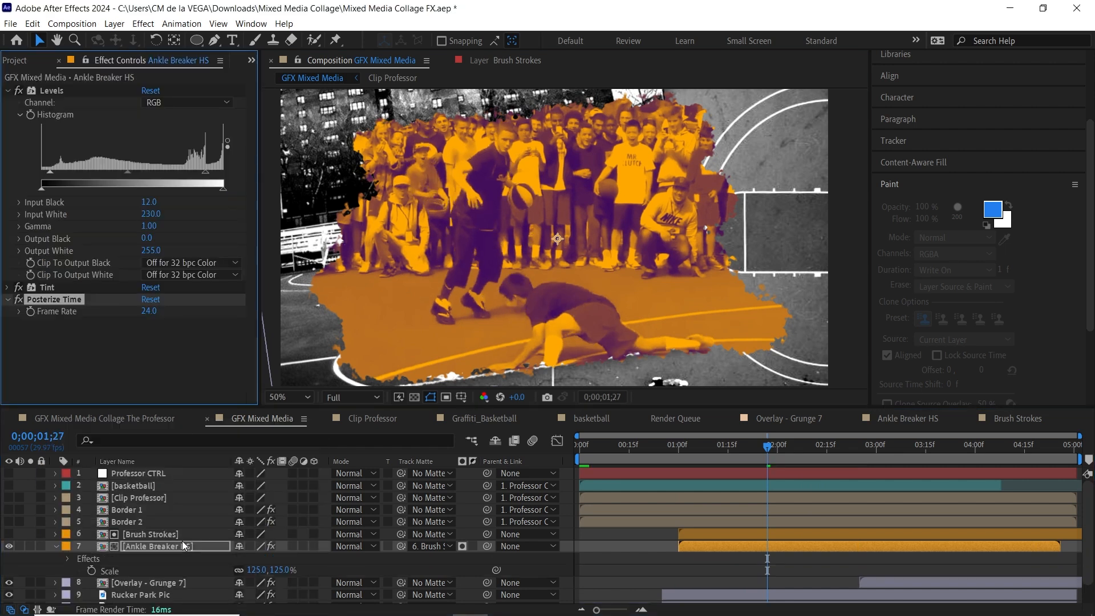
{"action": "left_click", "coordinate": [148, 311]}
{"action": "type", "text": "12"}
{"action": "key", "text": "Return"}
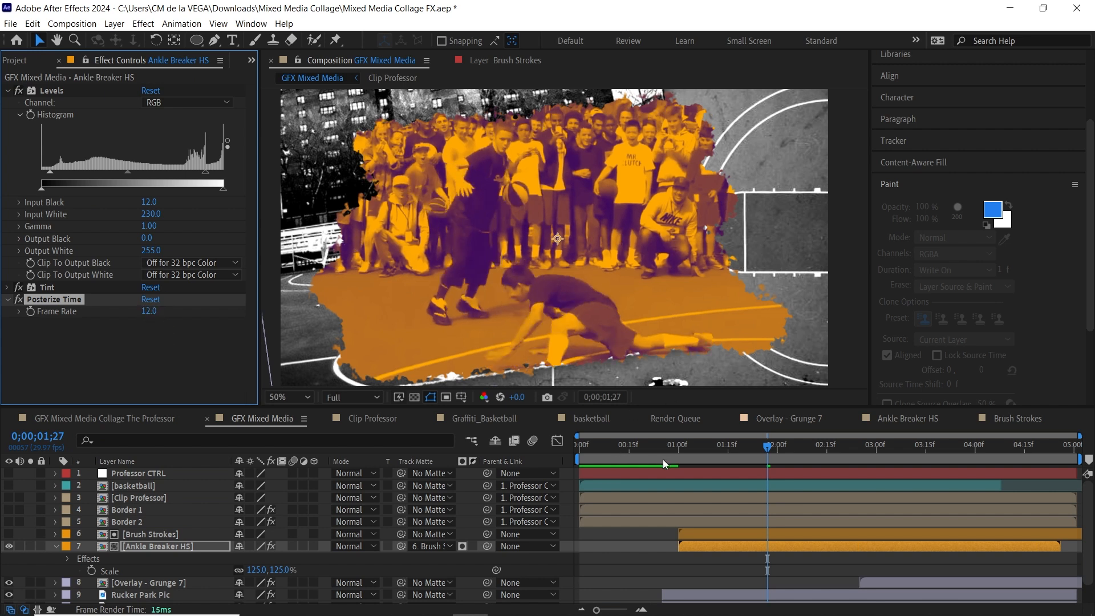
- Preview the posterized ankle-breaker reveal from 0;00;01;00 and again from 0;00;00;23
{"action": "left_click", "coordinate": [682, 457]}
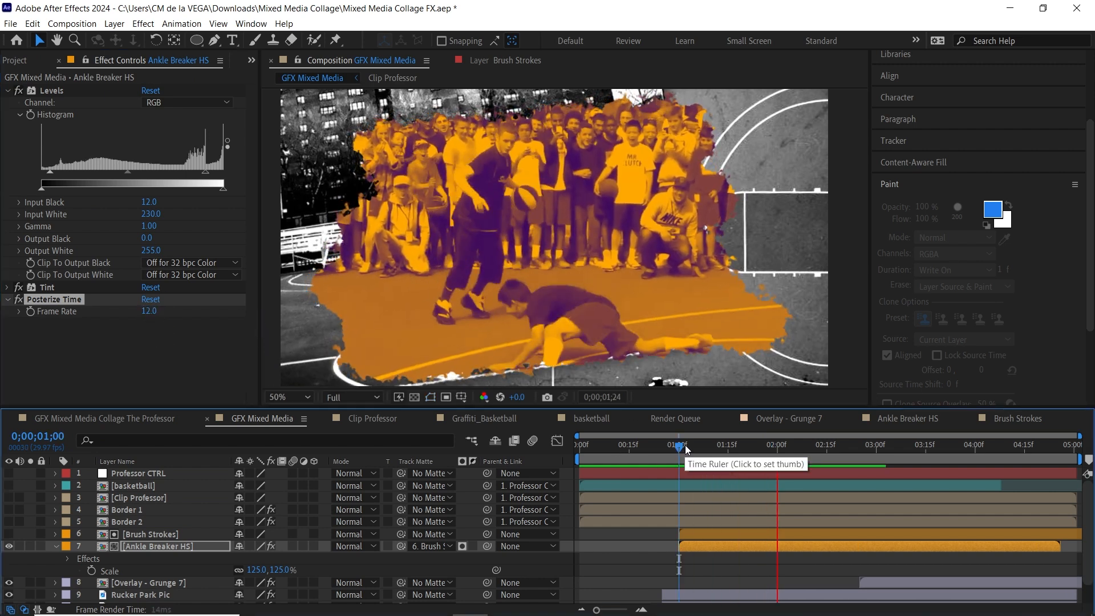
{"action": "left_click_drag", "start_coordinate": [679, 449], "coordinate": [656, 449]}
{"action": "key", "text": "space"}
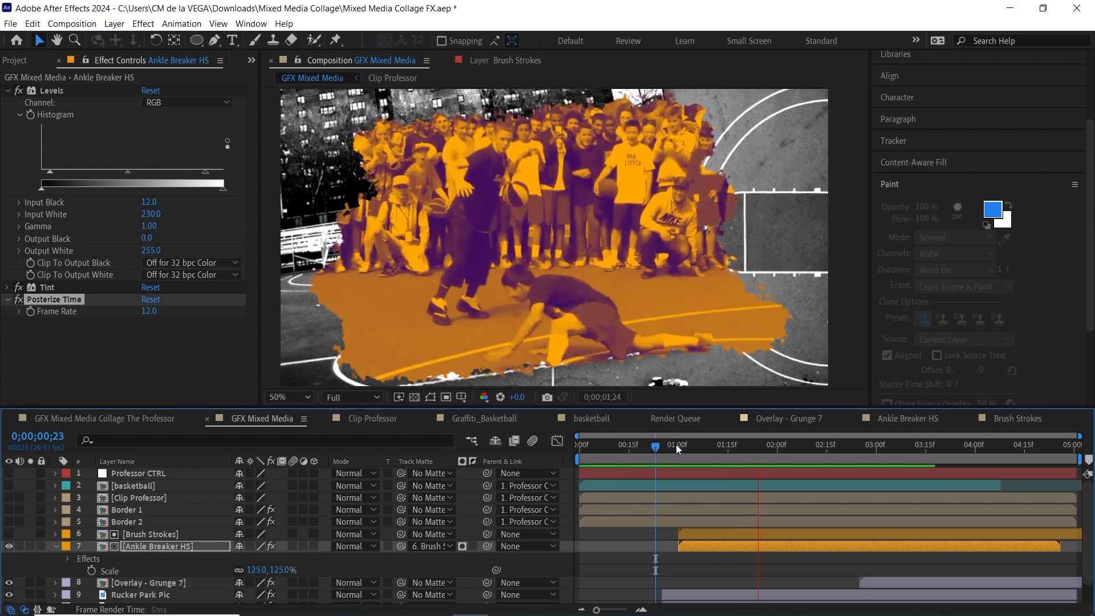
{"action": "key", "text": "space"}
- Set the blending mode of the Ankle Breaker HS layer to Screen
{"action": "left_click", "coordinate": [283, 546]}
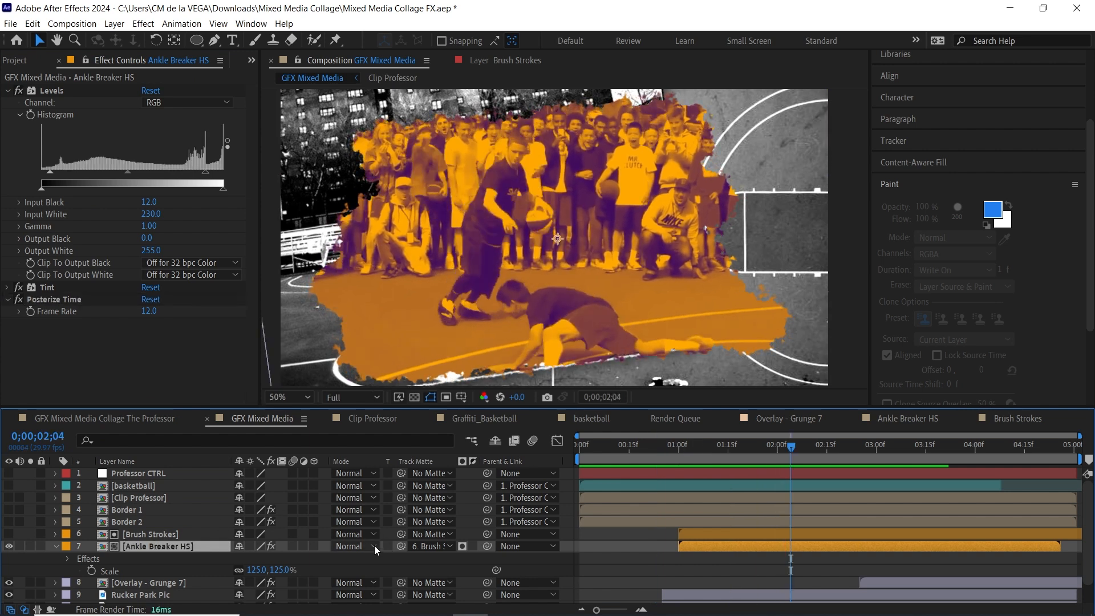
{"action": "left_click", "coordinate": [362, 547]}
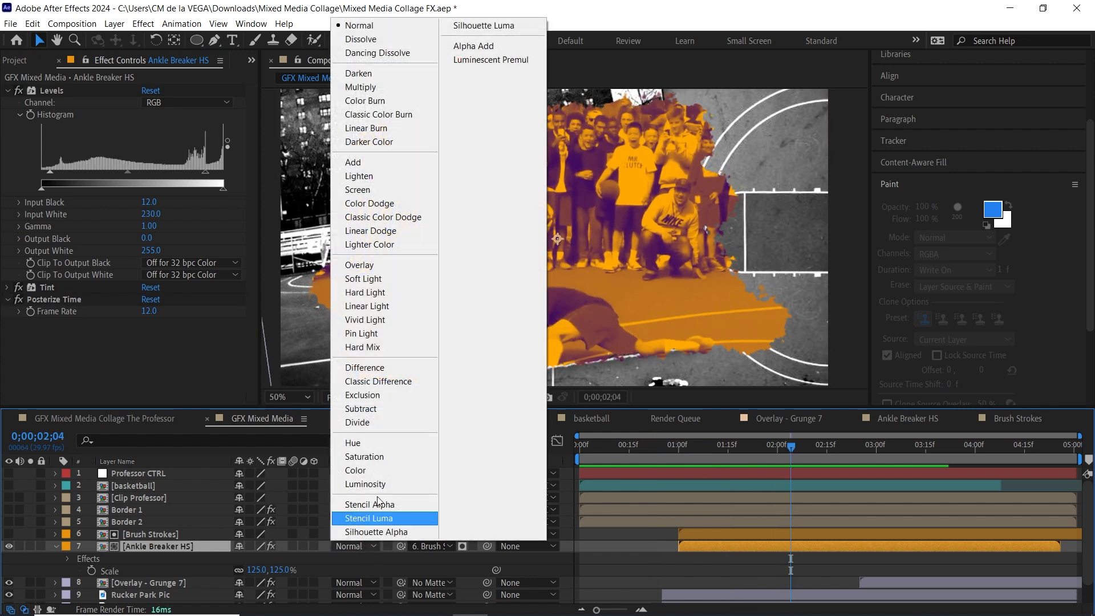
{"action": "left_click", "coordinate": [399, 190]}
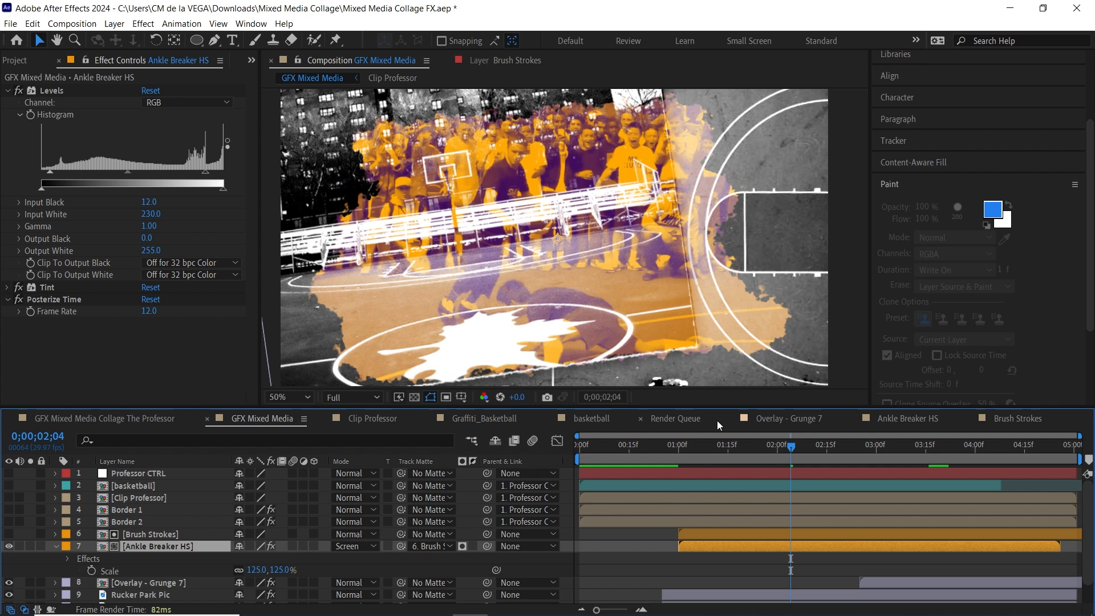
- Preview the Screen-blended brush stroke reveal repeatedly from just before 0;00;01;00
{"action": "left_click", "coordinate": [672, 445]}
{"action": "key", "text": "space"}
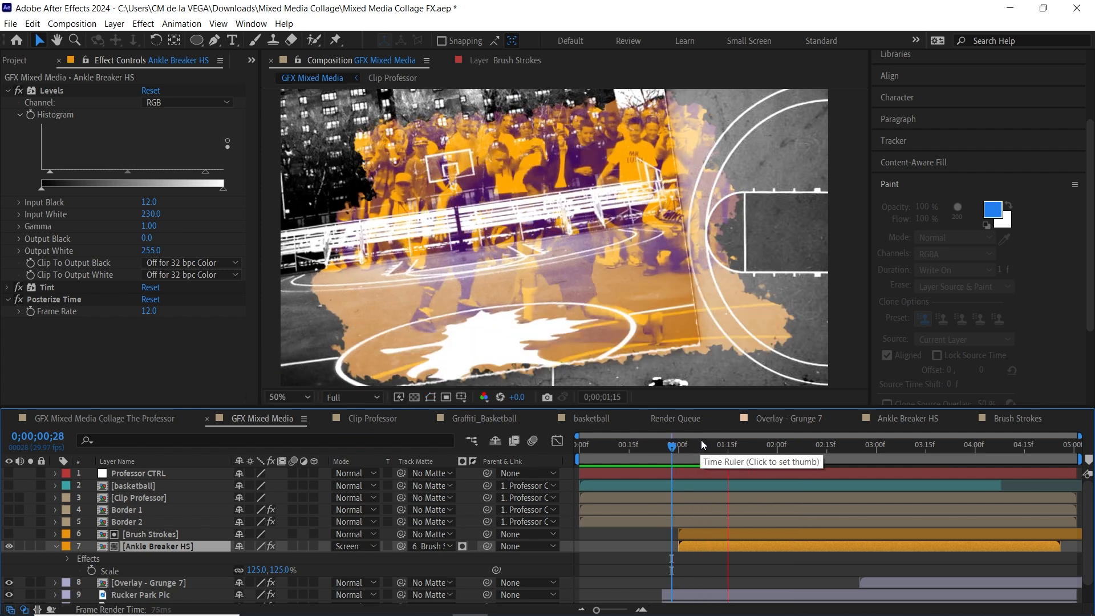
{"action": "key", "text": "space"}
{"action": "key", "text": "space"}
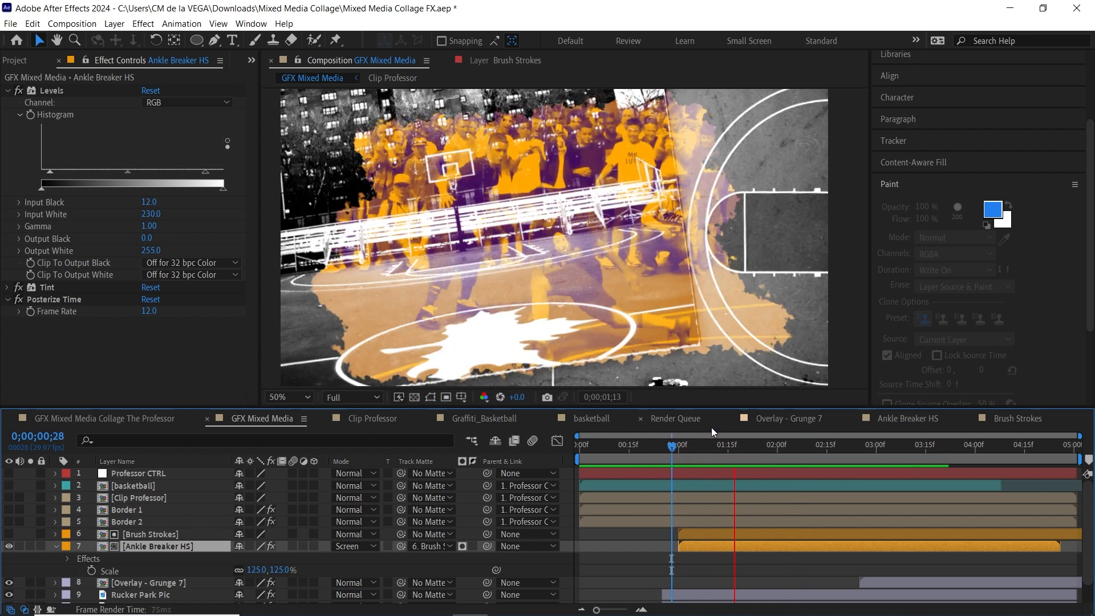
{"action": "left_click", "coordinate": [678, 449]}
{"action": "key", "text": "space"}
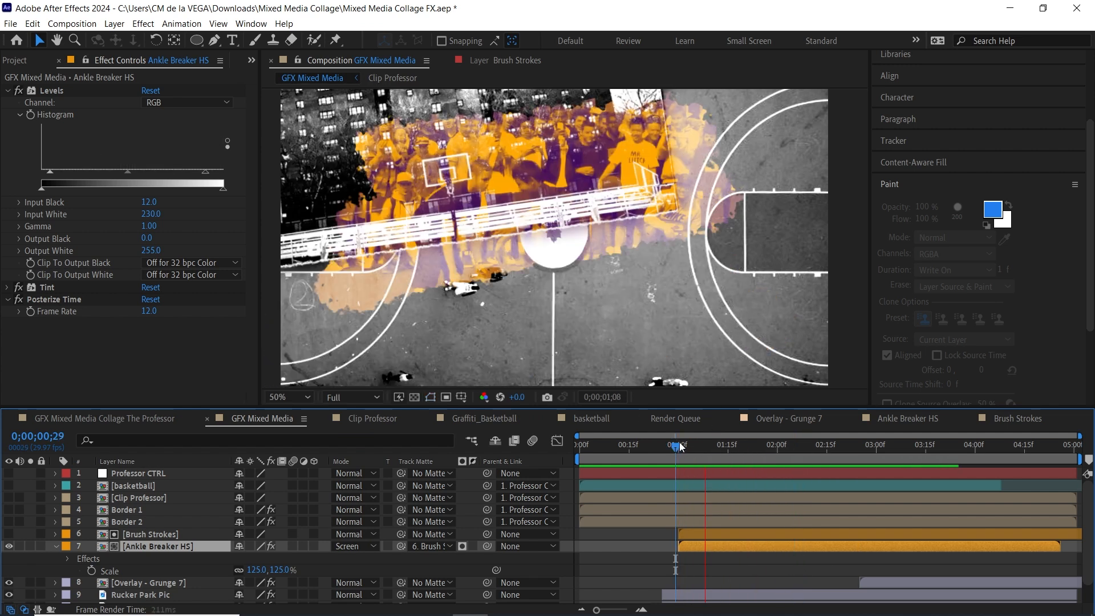
{"action": "key", "text": "space"}
{"action": "key", "text": "space"}
{"action": "key", "text": "space"}
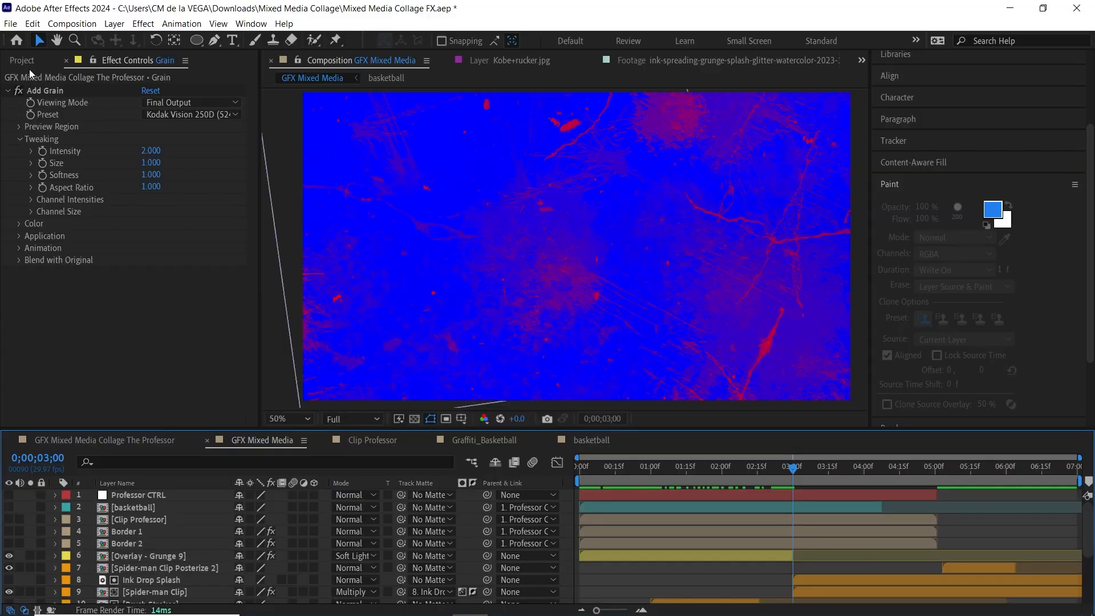
- Find GR1.mov in the Texture Loops Envato assets folder and view its footage
{"action": "left_click", "coordinate": [23, 60]}
{"action": "left_click", "coordinate": [21, 189]}
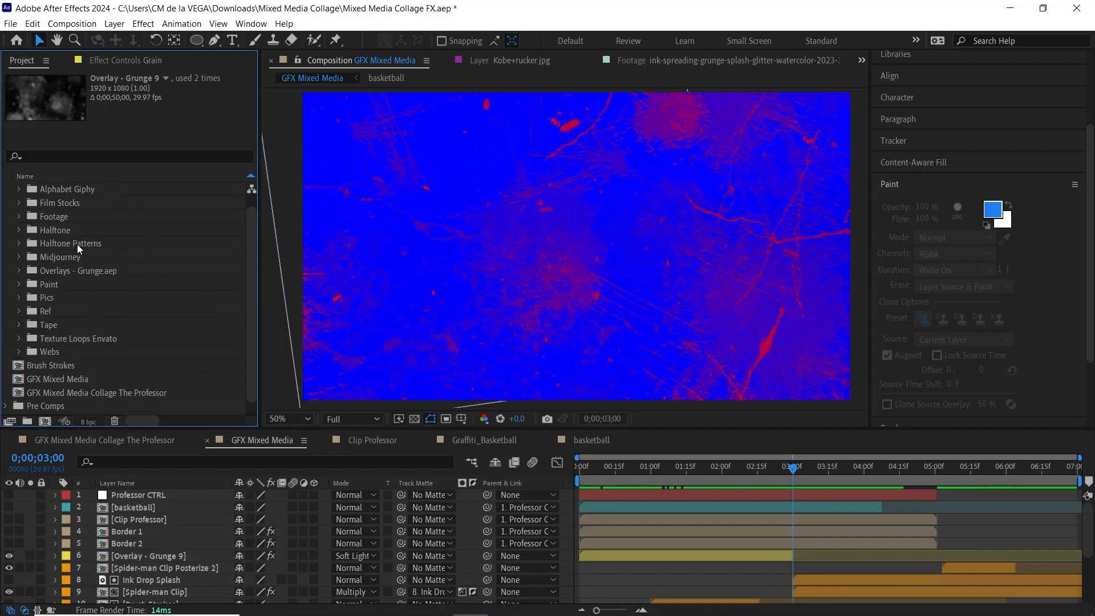
{"action": "double_click", "coordinate": [81, 341]}
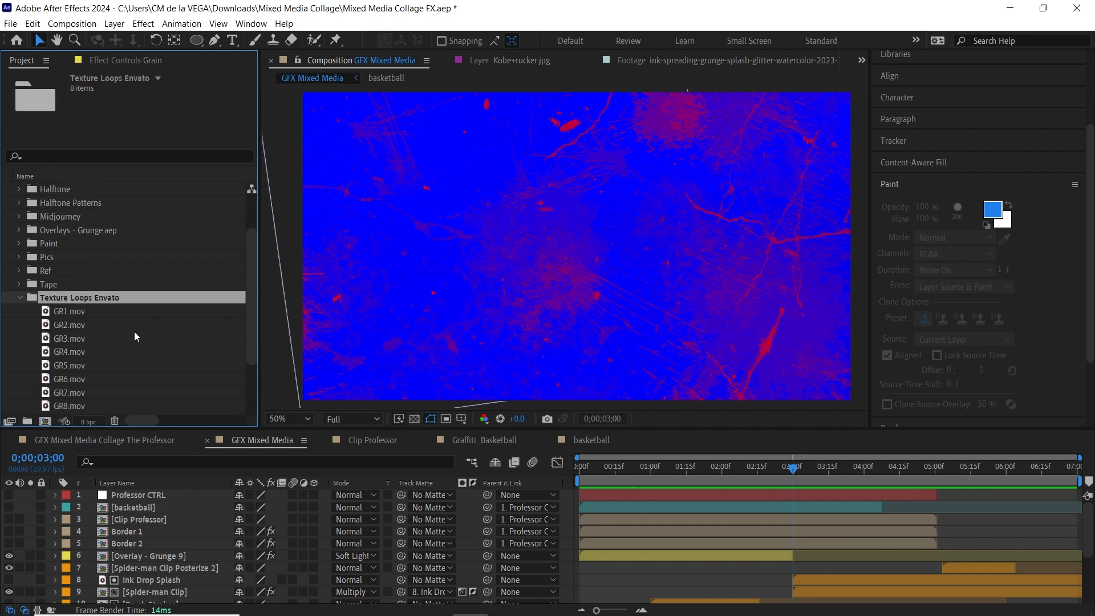
{"action": "double_click", "coordinate": [88, 311]}
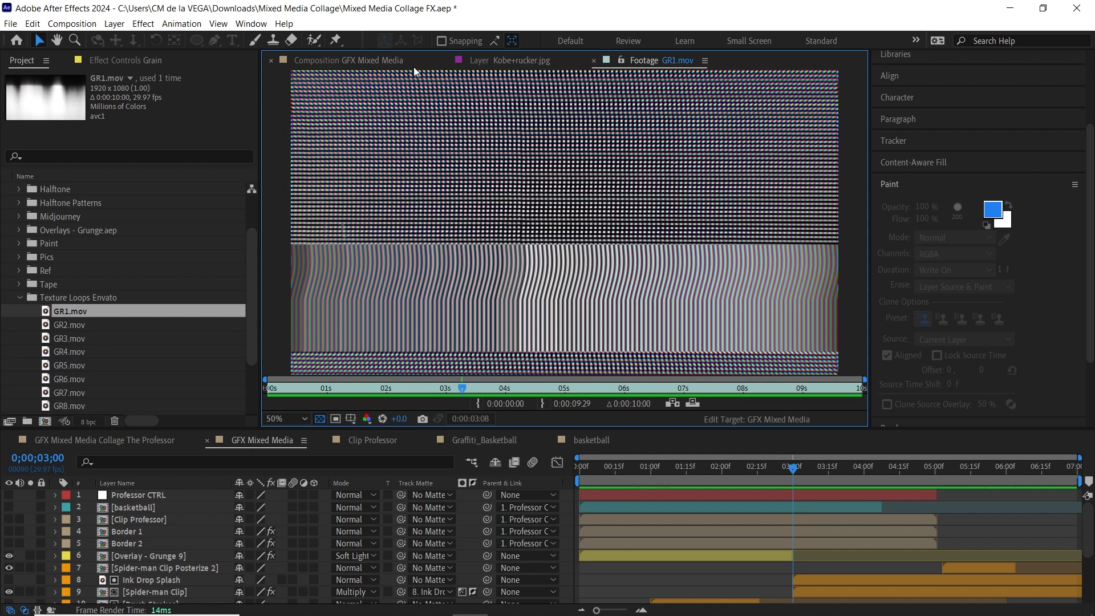
- Add GR1.mov to GFX Mixed Media directly above Overlay - Grunge 9 and give it the yellow label color
{"action": "left_click", "coordinate": [394, 60]}
{"action": "left_click_drag", "start_coordinate": [112, 318], "coordinate": [189, 553]}
{"action": "left_click", "coordinate": [65, 556]}
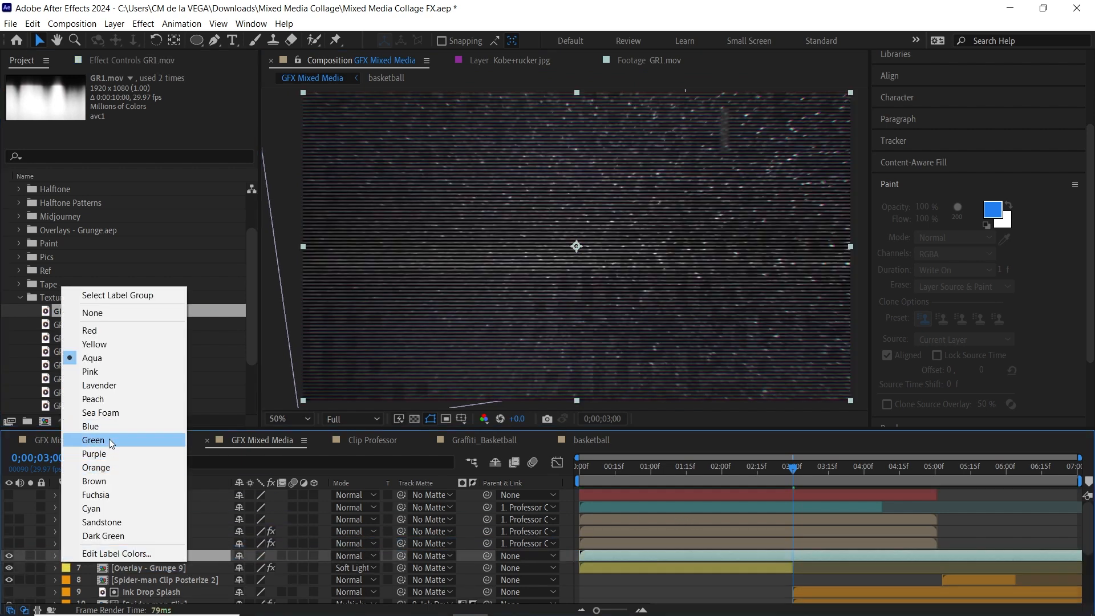
{"action": "left_click", "coordinate": [105, 345]}
- Move to 0;00;00;15 and set the GR1.mov layer's blending mode to Soft Light
{"action": "left_click_drag", "start_coordinate": [601, 472], "coordinate": [616, 469]}
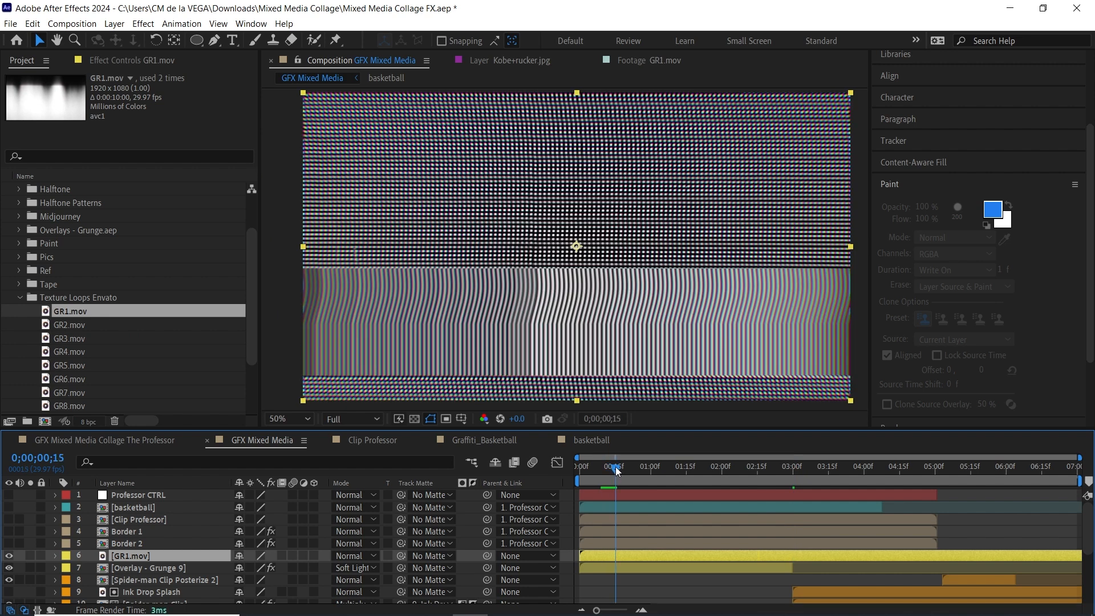
{"action": "left_click", "coordinate": [344, 555]}
{"action": "left_click", "coordinate": [365, 289]}
- Preview the Soft Light texture from the start of the composition and examine its pattern over the court at 0;00;00;15
{"action": "left_click_drag", "start_coordinate": [615, 469], "coordinate": [585, 468]}
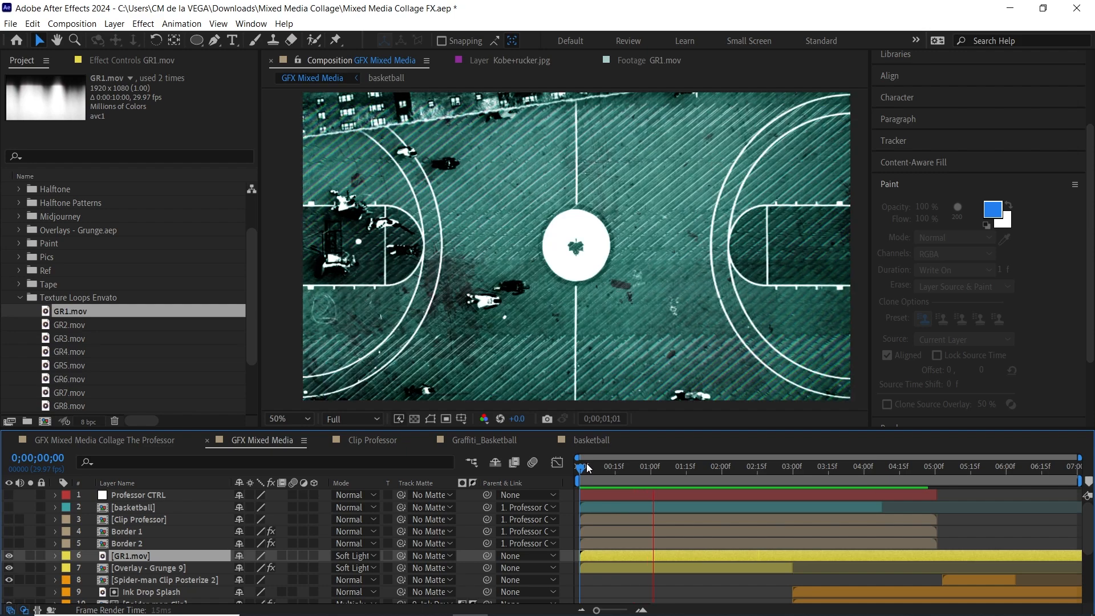
{"action": "key", "text": "space"}
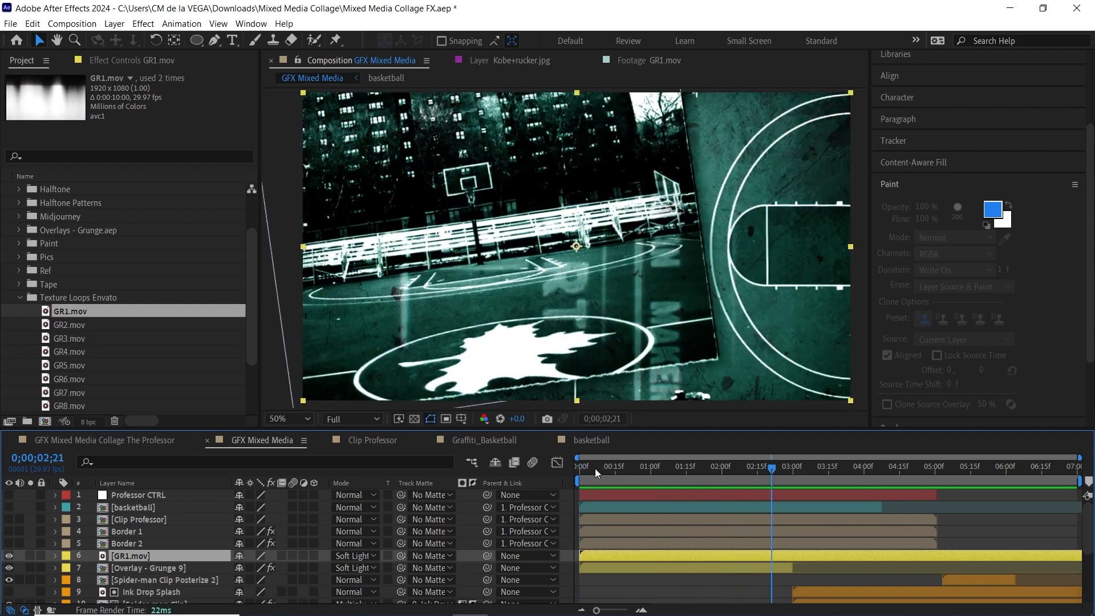
{"action": "left_click_drag", "start_coordinate": [595, 468], "coordinate": [580, 467]}
{"action": "key", "text": "space"}
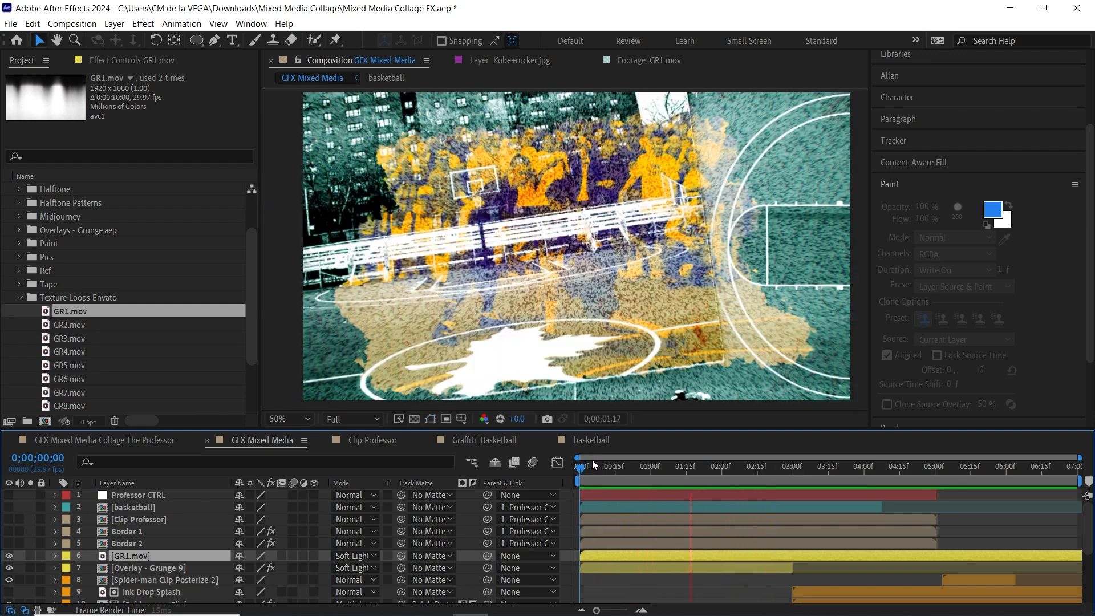
{"action": "left_click_drag", "start_coordinate": [632, 463], "coordinate": [616, 469]}
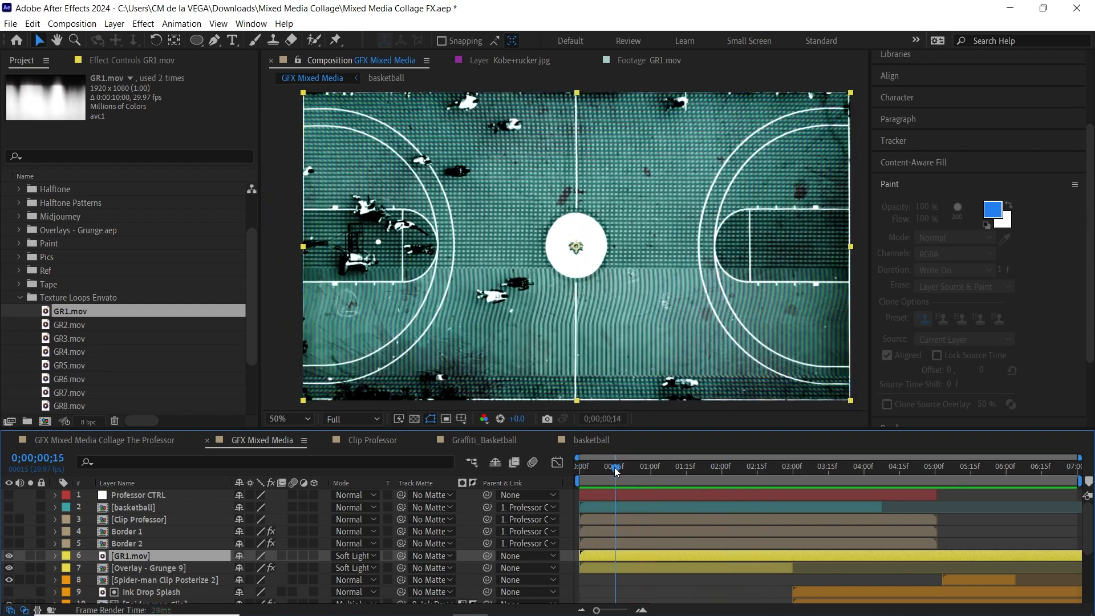
{"action": "scroll", "coordinate": [568, 97], "scroll_direction": "up", "scroll_amount": 1}
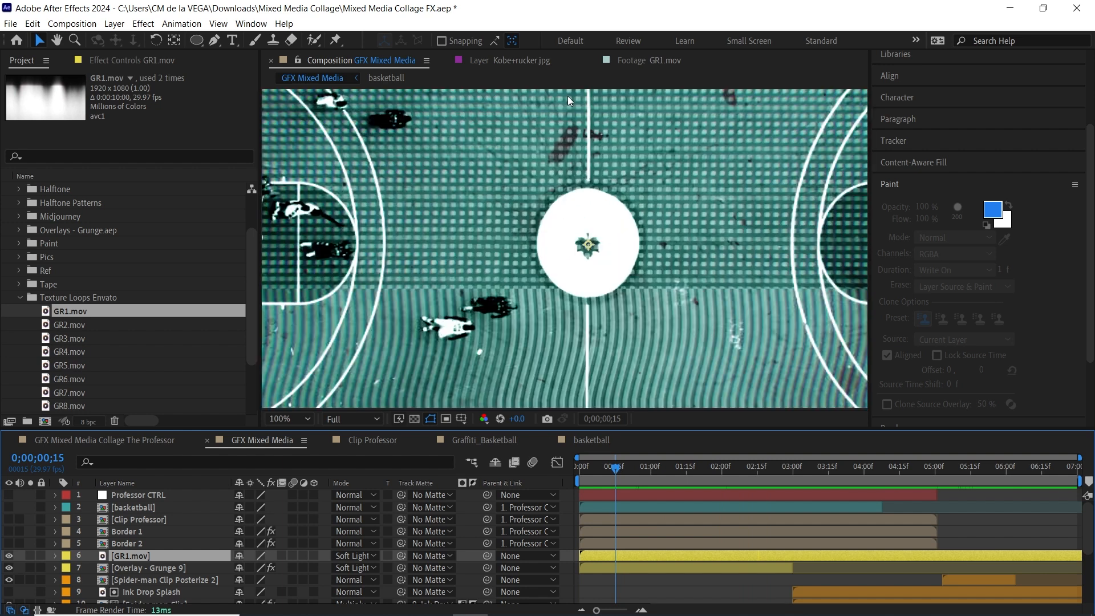
{"action": "scroll", "coordinate": [568, 97], "scroll_direction": "down", "scroll_amount": 1}
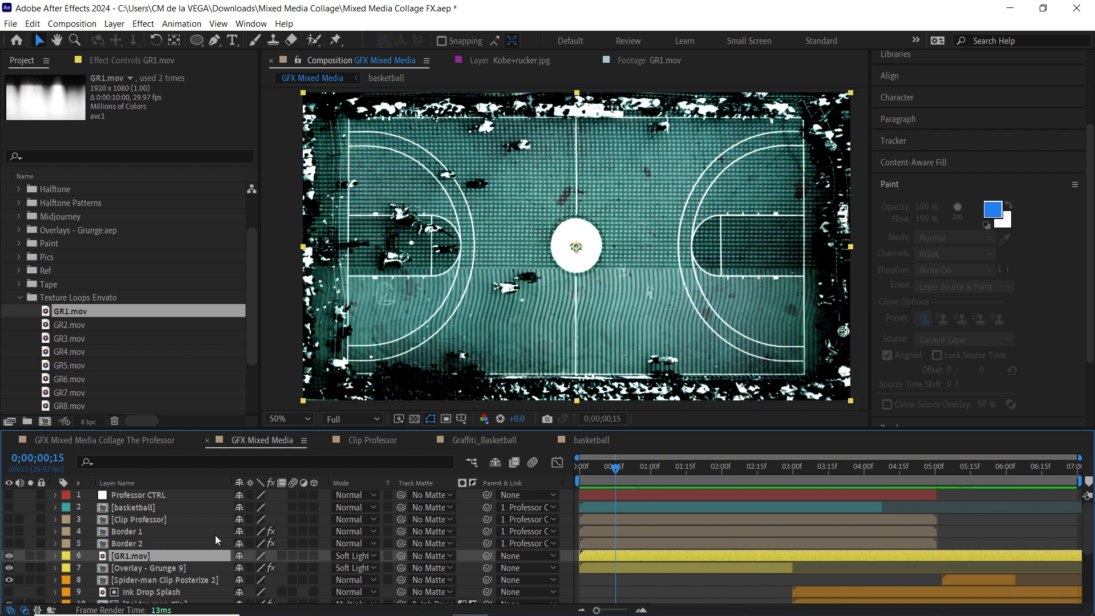
- Apply the Fast Box Blur effect to the GR1.mov layer
{"action": "key", "text": "ctrl+space"}
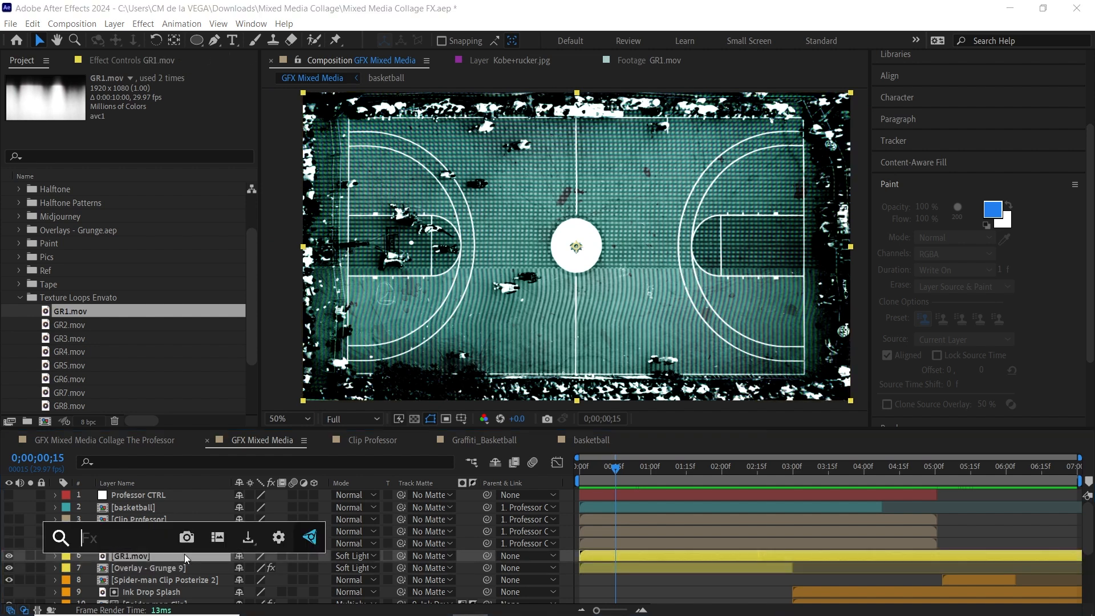
{"action": "type", "text": "fast"}
{"action": "key", "text": "Return"}
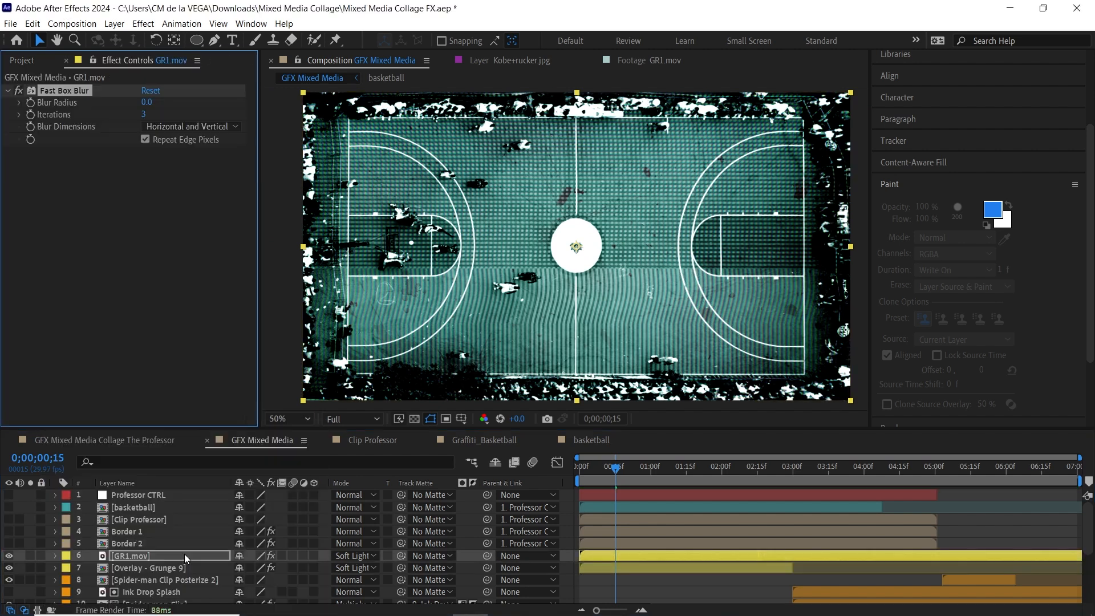
- Set the Fast Box Blur radius of the GR1.mov layer to 3 and preview the composition
{"action": "left_click", "coordinate": [150, 103]}
{"action": "key", "text": "Return"}
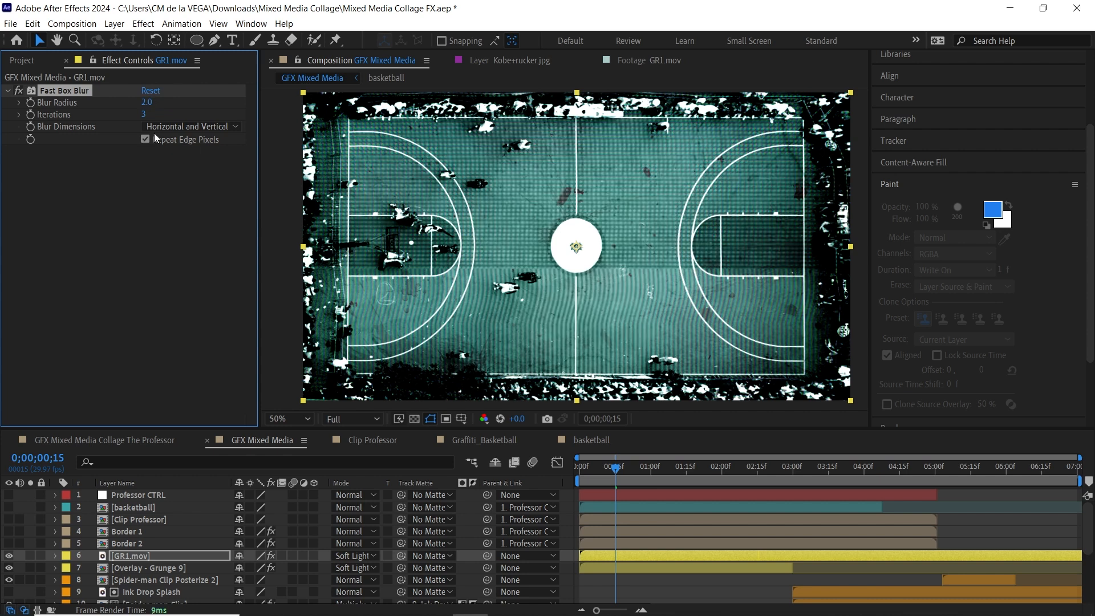
{"action": "left_click", "coordinate": [150, 102]}
{"action": "type", "text": "3"}
{"action": "key", "text": "Return"}
{"action": "key", "text": "space"}
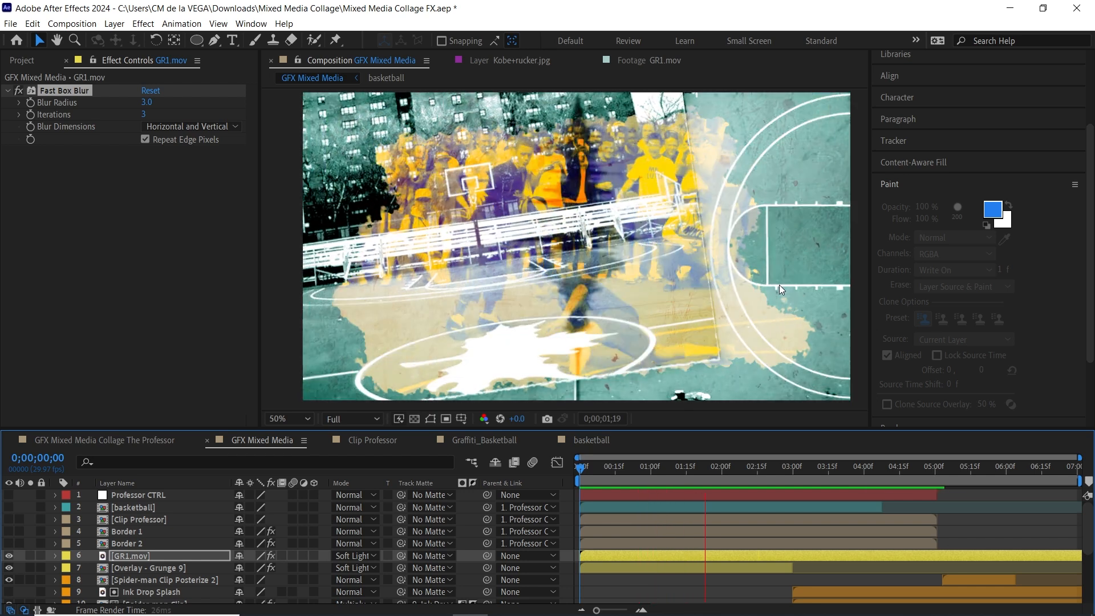
{"action": "key", "text": "space"}
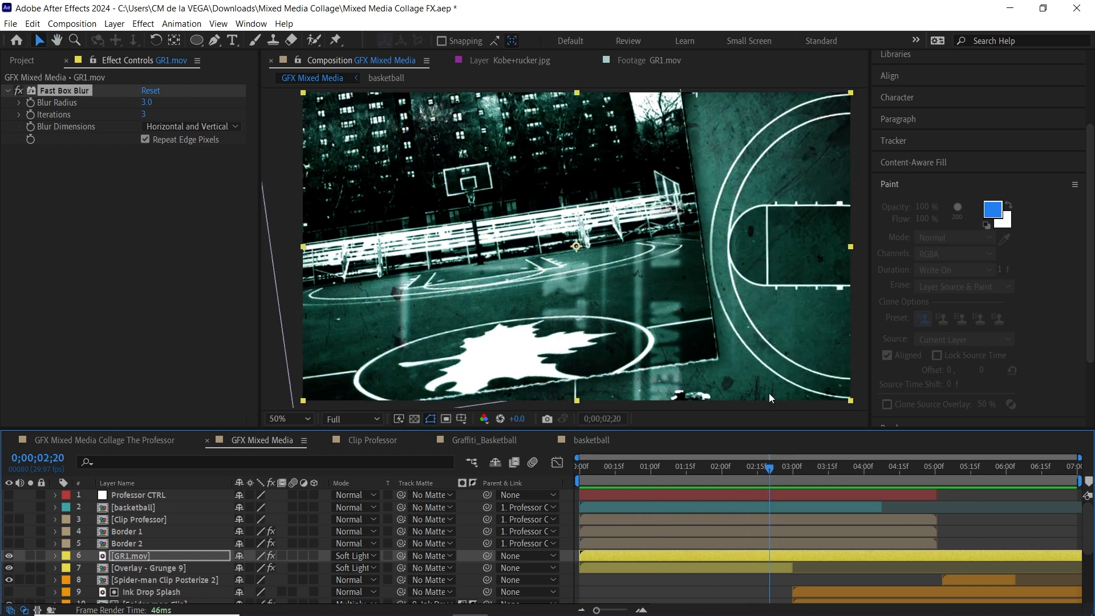
- Split the GR1.mov layer at 0;00;03;00 and delete the part after it
{"action": "left_click", "coordinate": [792, 466]}
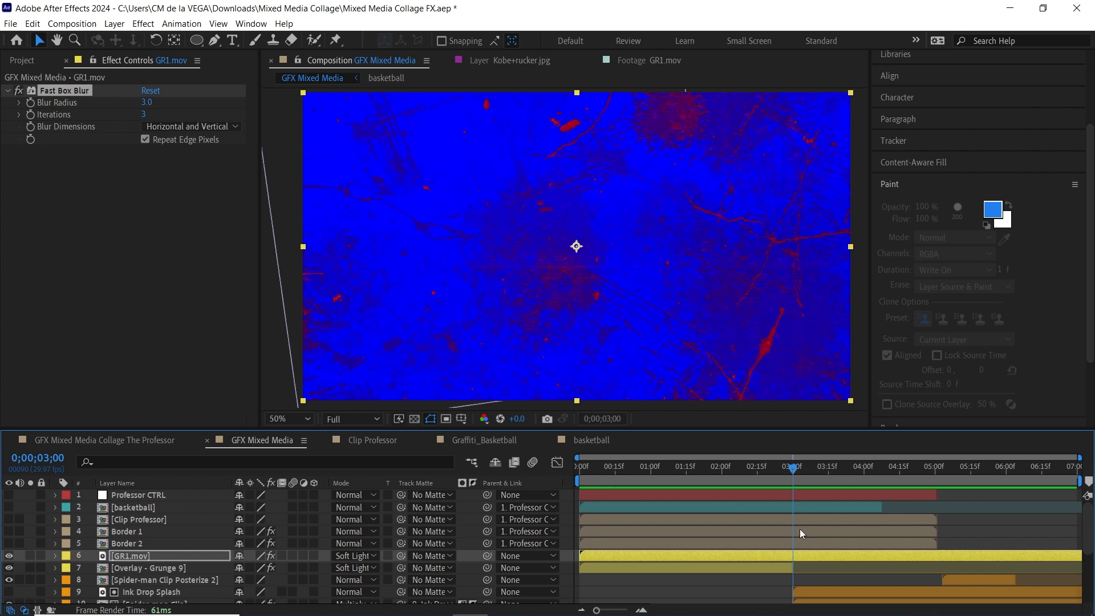
{"action": "left_click", "coordinate": [843, 487]}
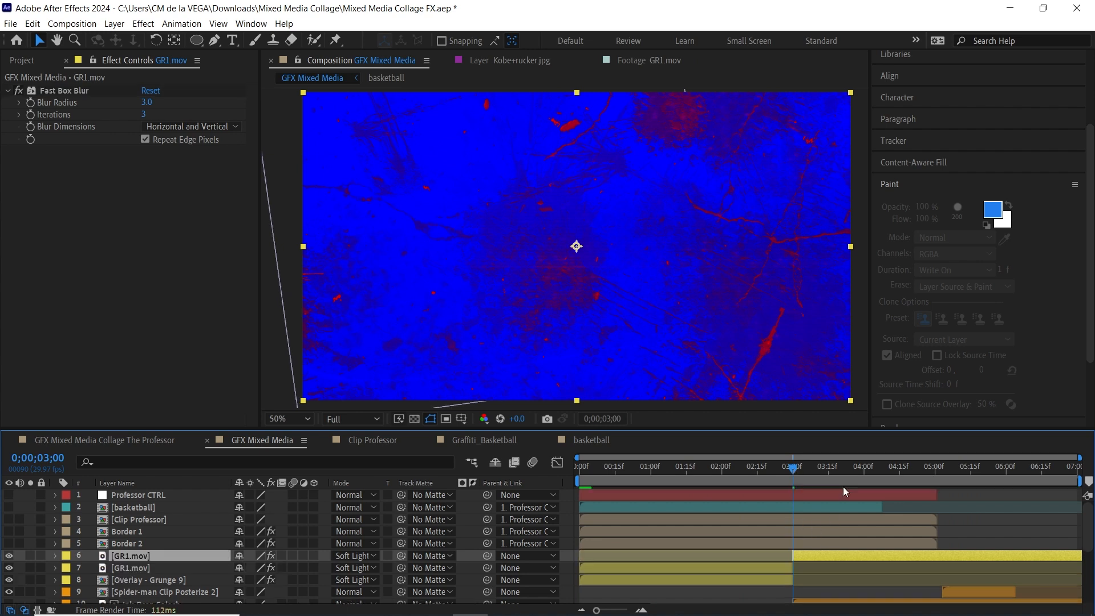
{"action": "left_click_drag", "start_coordinate": [817, 471], "coordinate": [892, 468]}
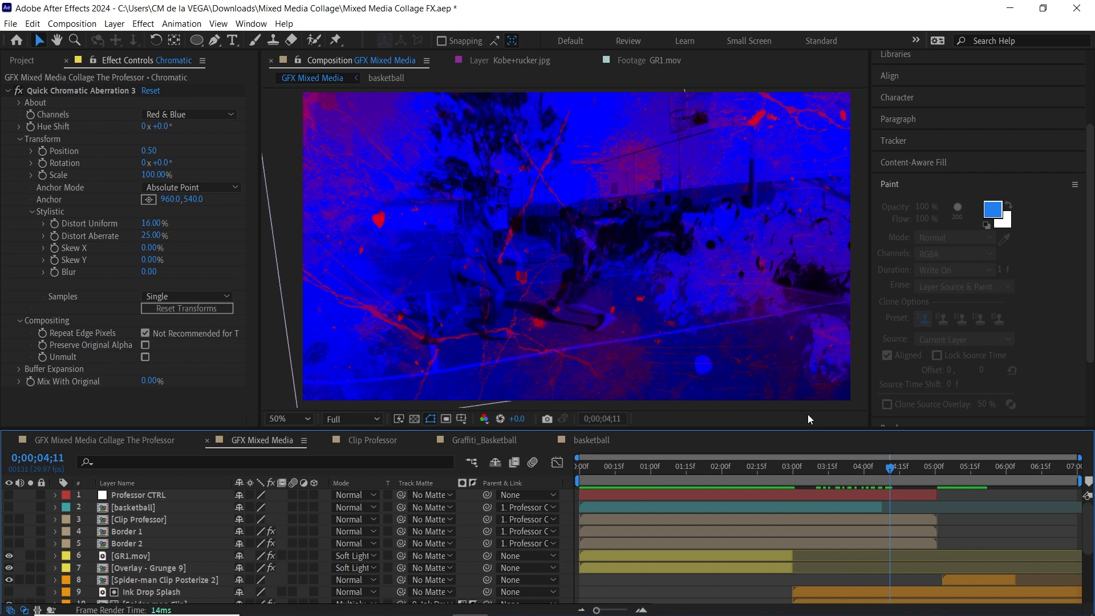
- Preview the 04 Dirty Mat (4K).mp4 footage from the Halftone Patterns folder
{"action": "left_click", "coordinate": [17, 63]}
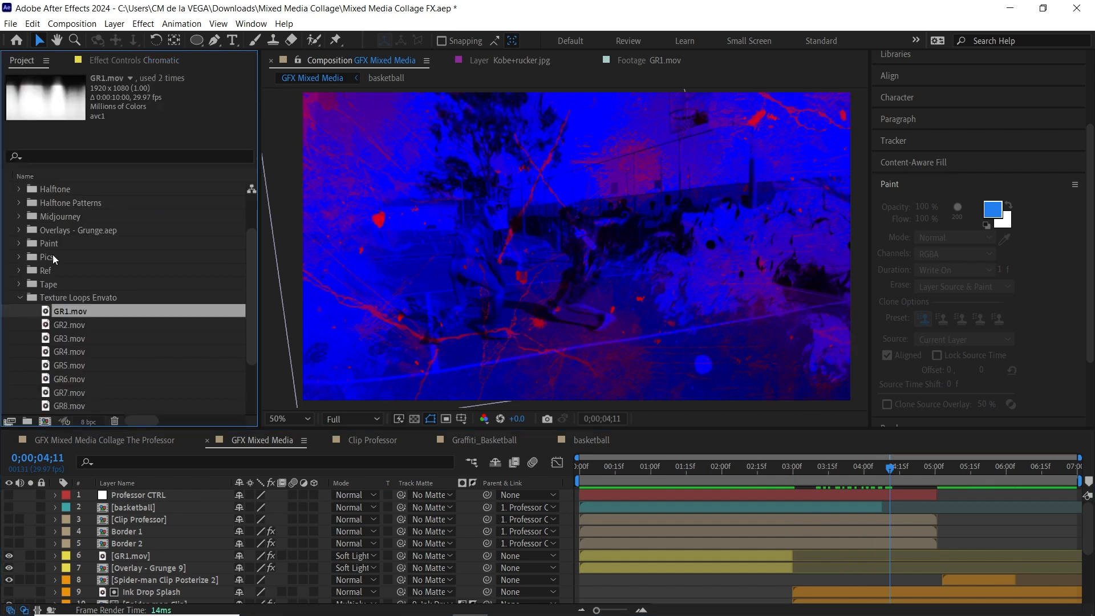
{"action": "left_click", "coordinate": [17, 298]}
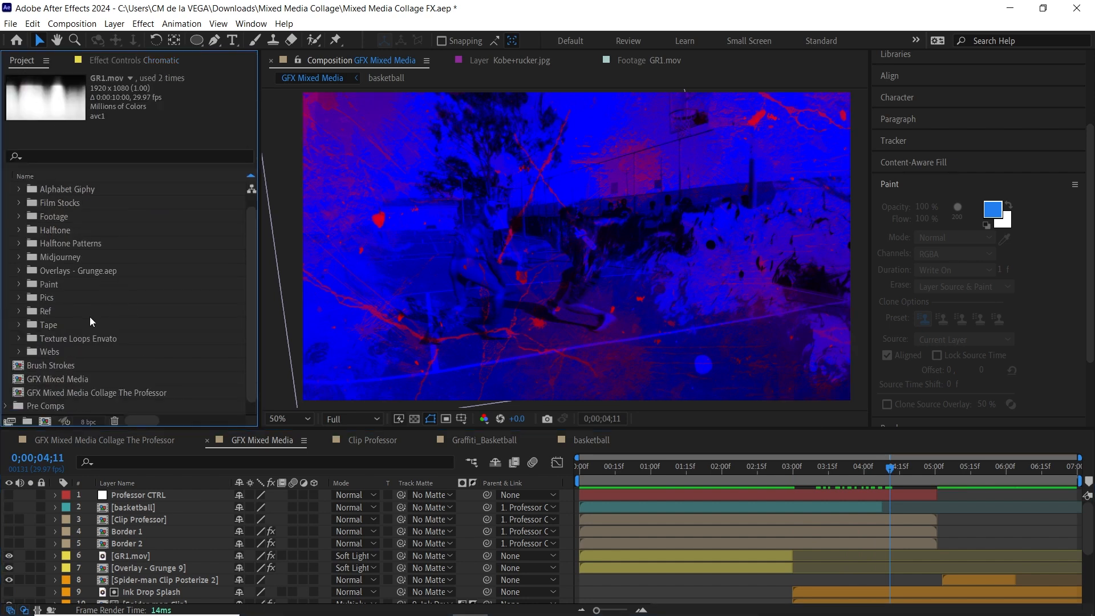
{"action": "left_click", "coordinate": [20, 244]}
{"action": "double_click", "coordinate": [87, 257]}
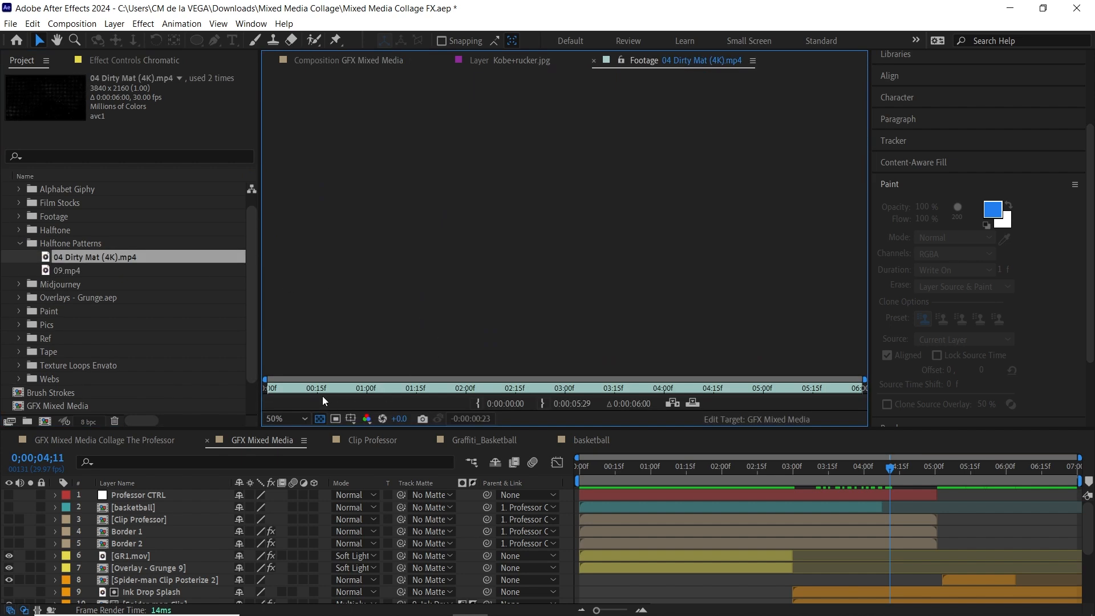
{"action": "left_click_drag", "start_coordinate": [320, 390], "coordinate": [267, 389]}
{"action": "scroll", "coordinate": [348, 303], "scroll_direction": "down", "scroll_amount": 2}
{"action": "key", "text": "space"}
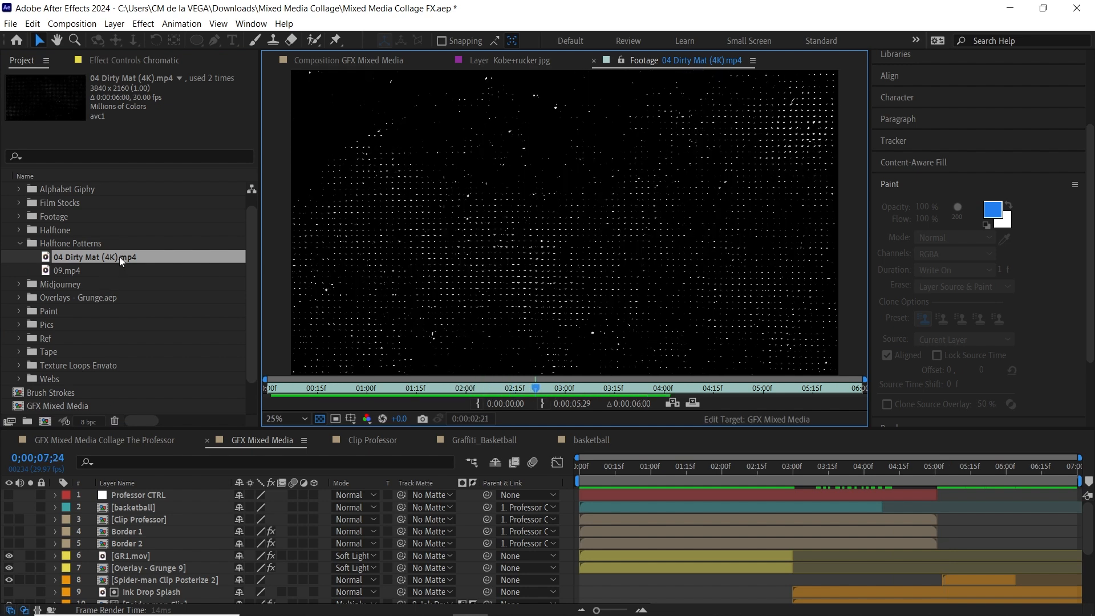
- Add 04 Dirty Mat (4K).mp4 to GFX Mixed Media above GR1.mov, starting at 0;00;04;00, with a yellow label
{"action": "left_click", "coordinate": [345, 61]}
{"action": "left_click_drag", "start_coordinate": [140, 258], "coordinate": [927, 546]}
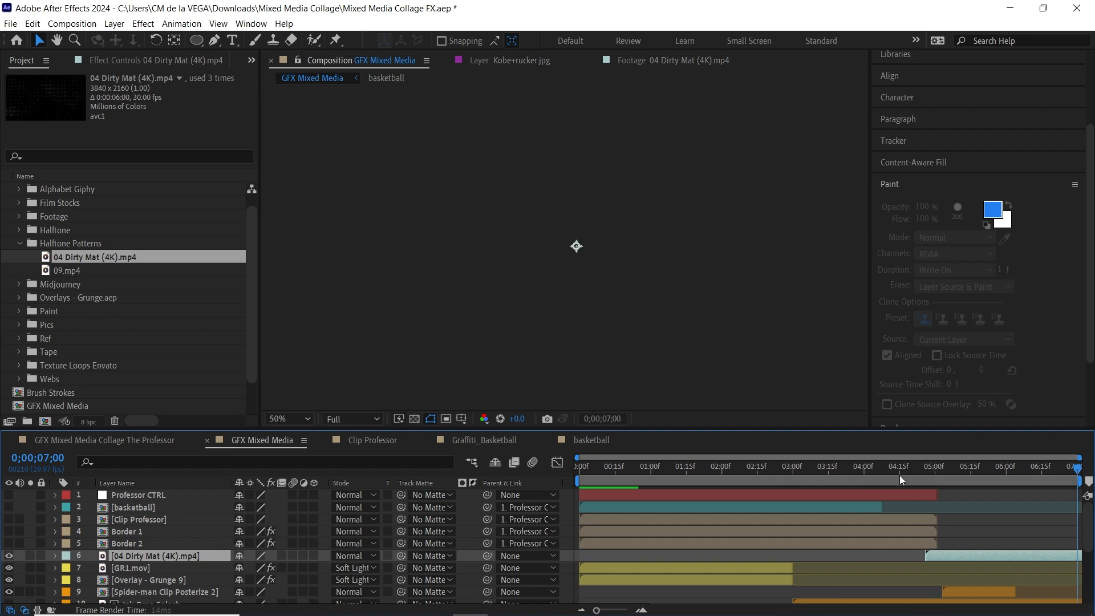
{"action": "left_click", "coordinate": [864, 468]}
{"action": "left_click_drag", "start_coordinate": [939, 561], "coordinate": [885, 553]}
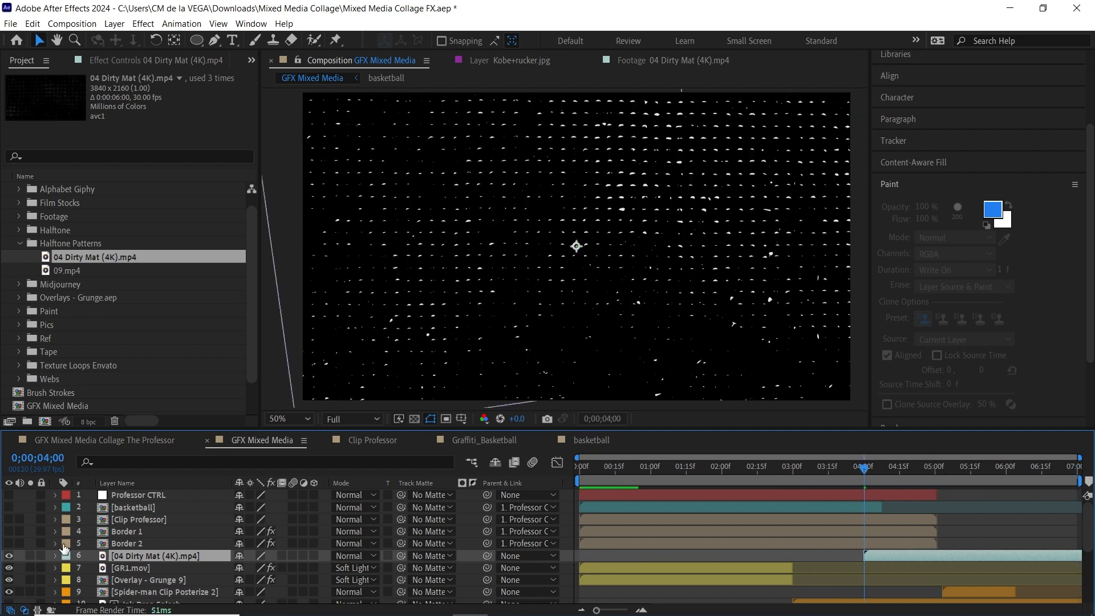
{"action": "left_click", "coordinate": [65, 562]}
{"action": "left_click", "coordinate": [102, 342]}
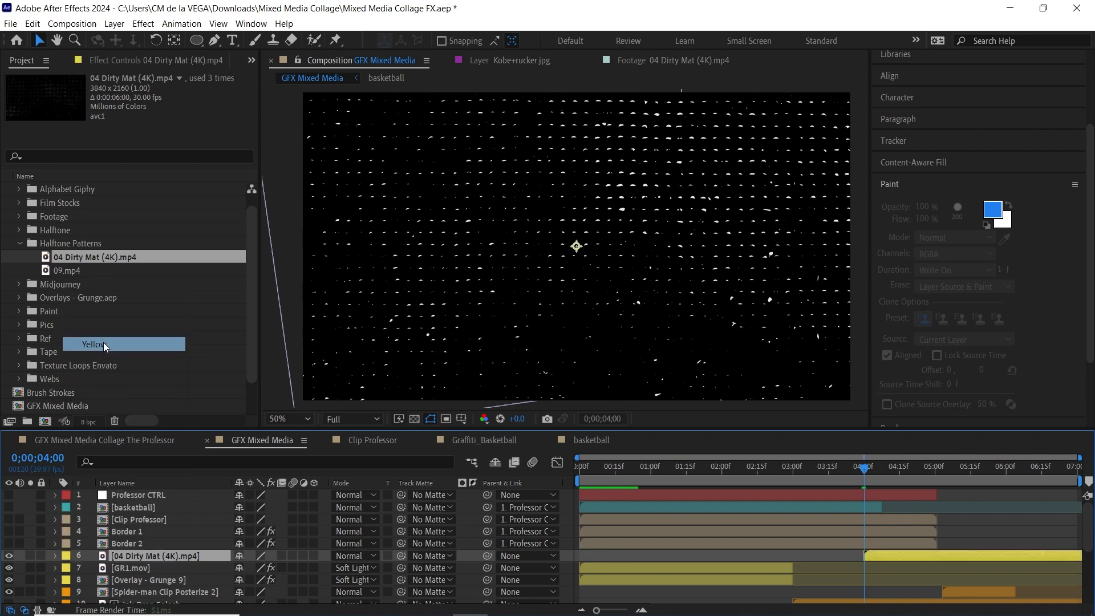
- Examine the color-labelled layer groups of the composition in a maximized timeline, from the background pictures up to the yellow overlays
{"action": "key", "text": "grave"}
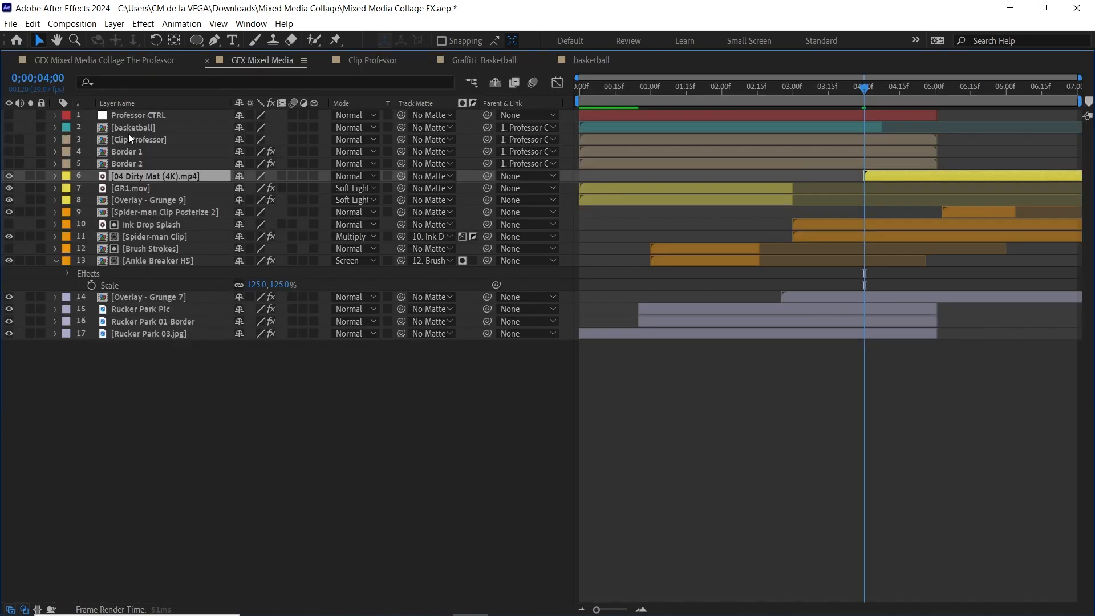
{"action": "left_click", "coordinate": [55, 260]}
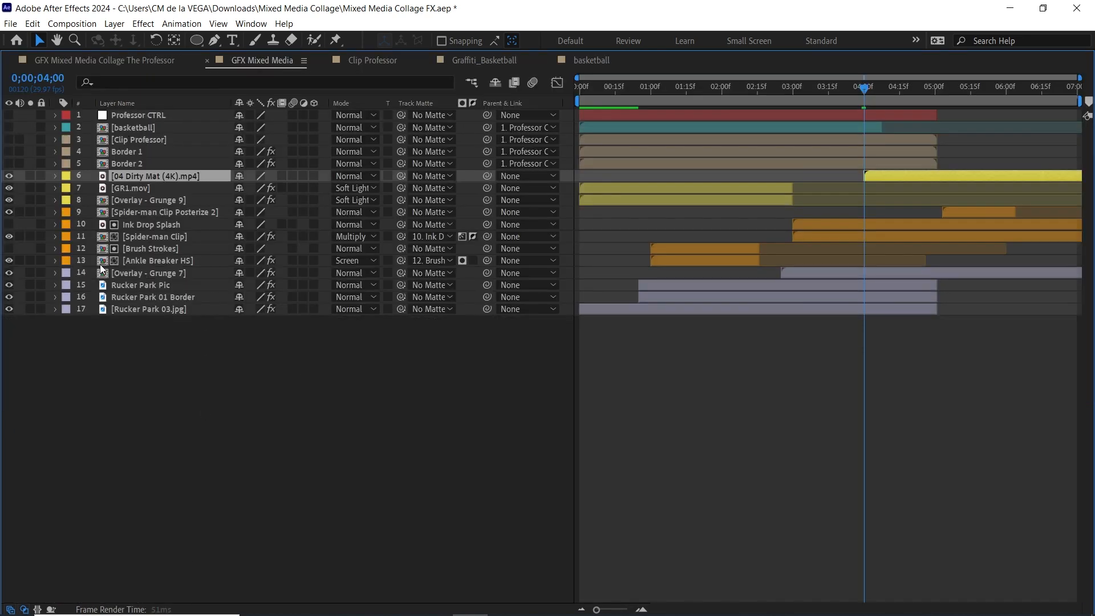
{"action": "left_click", "coordinate": [162, 309]}
{"action": "left_click", "coordinate": [162, 273], "text": "shift"}
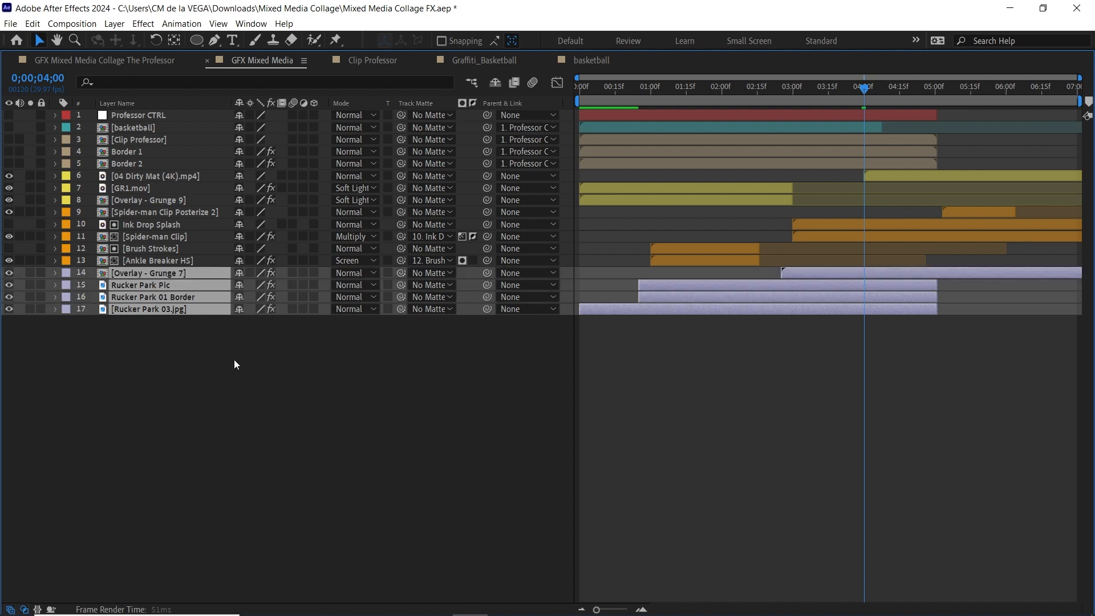
{"action": "left_click", "coordinate": [145, 261]}
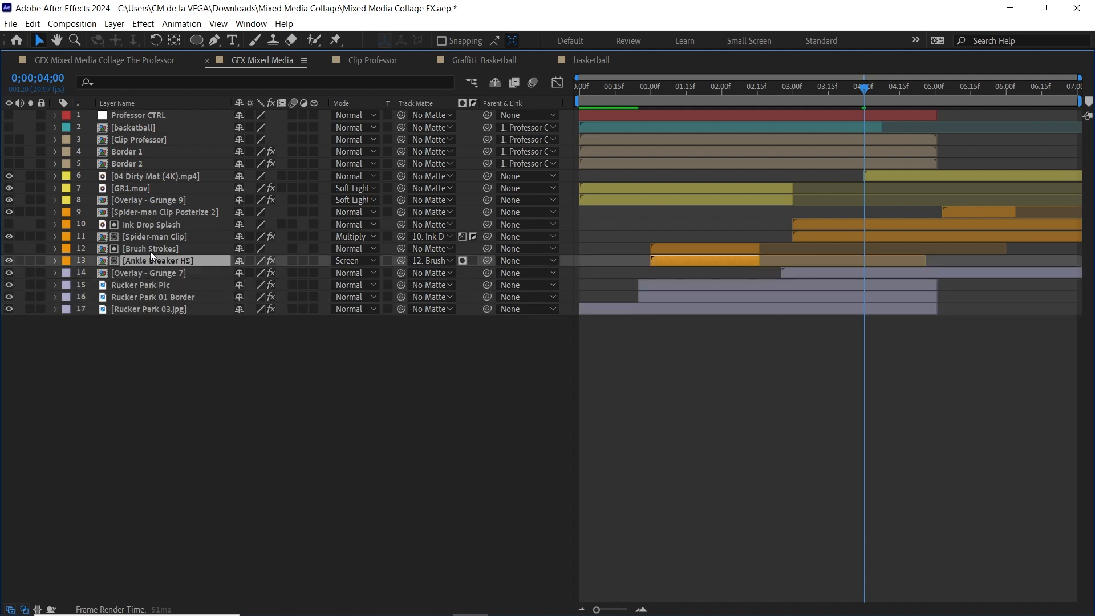
{"action": "left_click", "coordinate": [152, 213], "text": "shift"}
{"action": "left_click", "coordinate": [150, 200]}
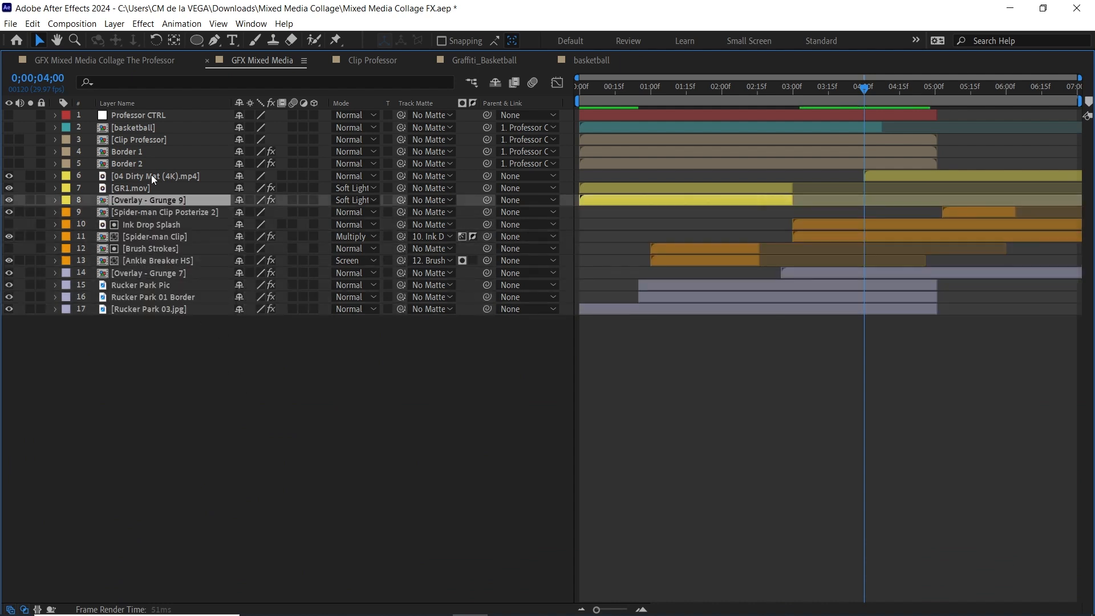
{"action": "left_click", "coordinate": [152, 176], "text": "shift"}
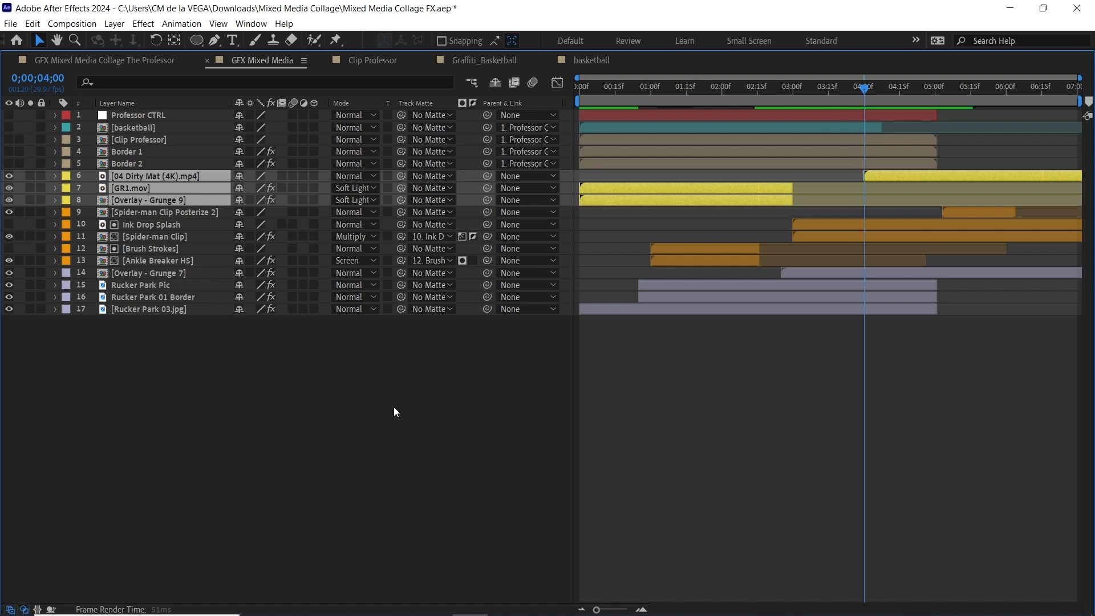
{"action": "key", "text": "grave"}
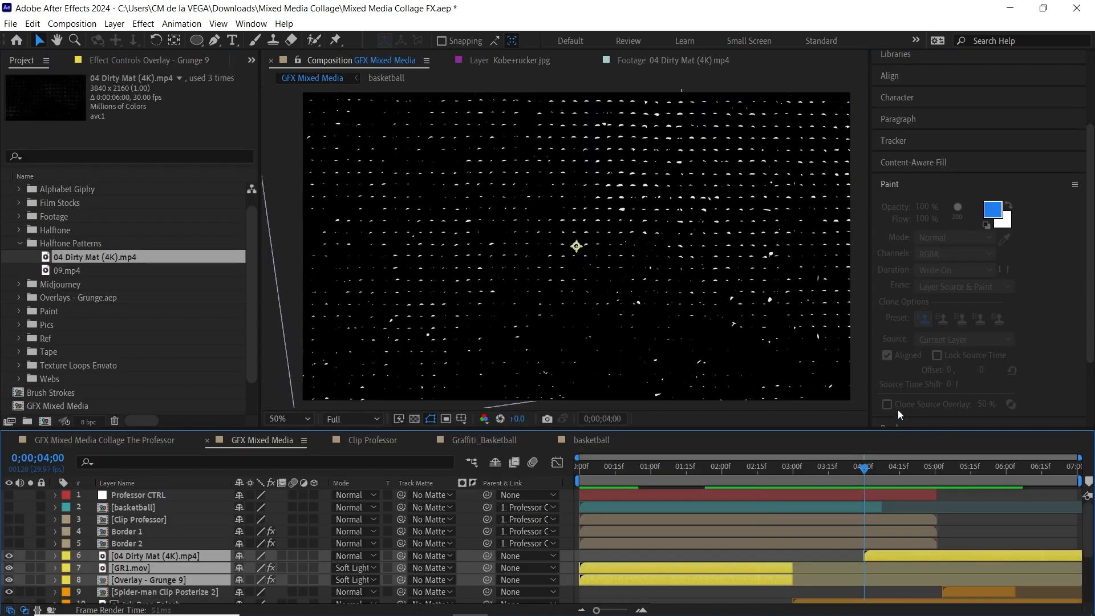
- Scale the 04 Dirty Mat (4K).mp4 layer to 50%, checking it at 0;00;04;08
{"action": "left_click", "coordinate": [894, 478]}
{"action": "left_click_drag", "start_coordinate": [867, 470], "coordinate": [880, 469]}
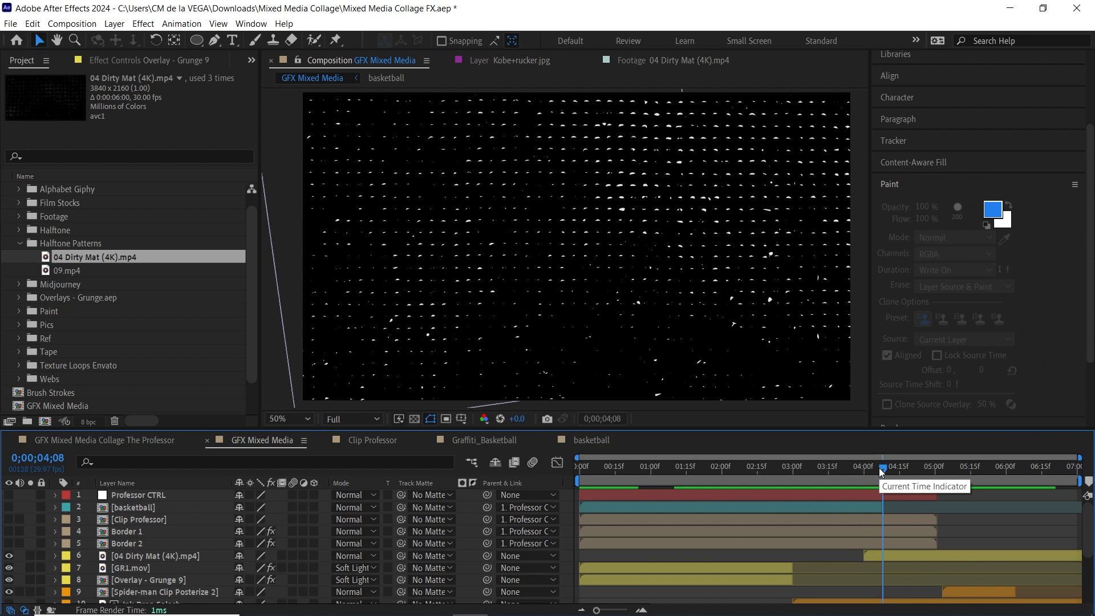
{"action": "left_click", "coordinate": [189, 557]}
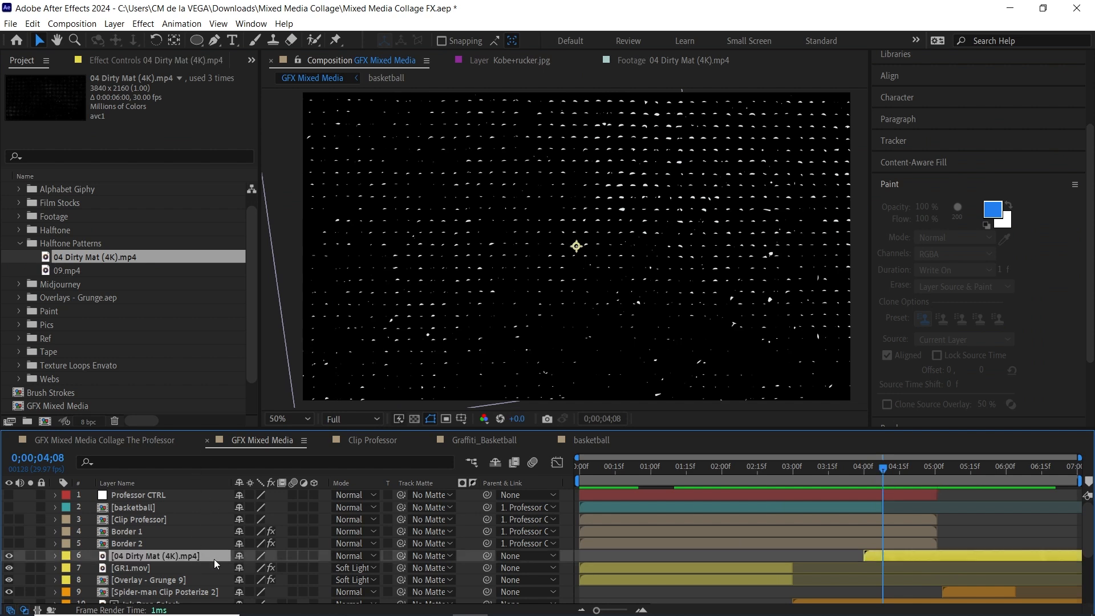
{"action": "key", "text": "s"}
{"action": "left_click", "coordinate": [257, 568]}
{"action": "type", "text": "5"}
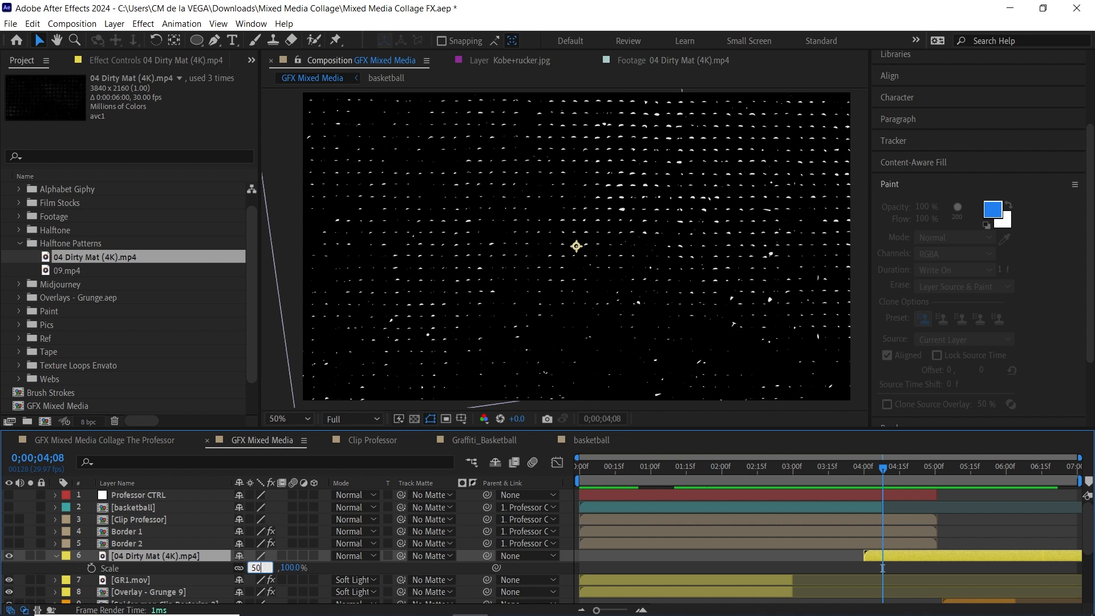
{"action": "type", "text": "0"}
{"action": "key", "text": "Return"}
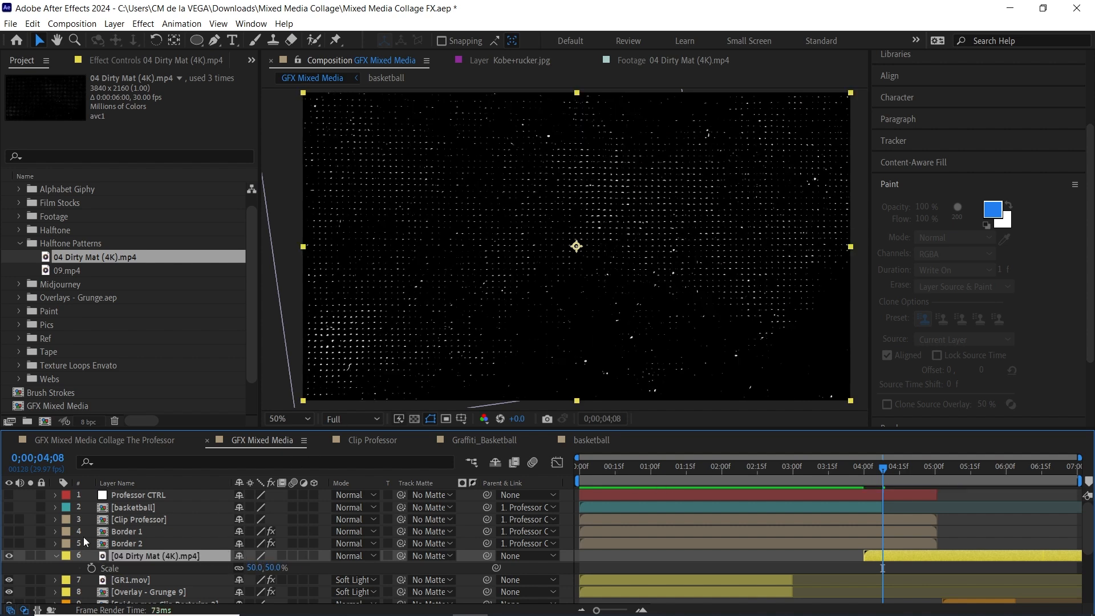
{"action": "left_click", "coordinate": [56, 555]}
- Try the UnMult effect on the 04 Dirty Mat (4K).mp4 layer, find it among the Knoll effects, and remove it again
{"action": "key", "text": "ctrl+space"}
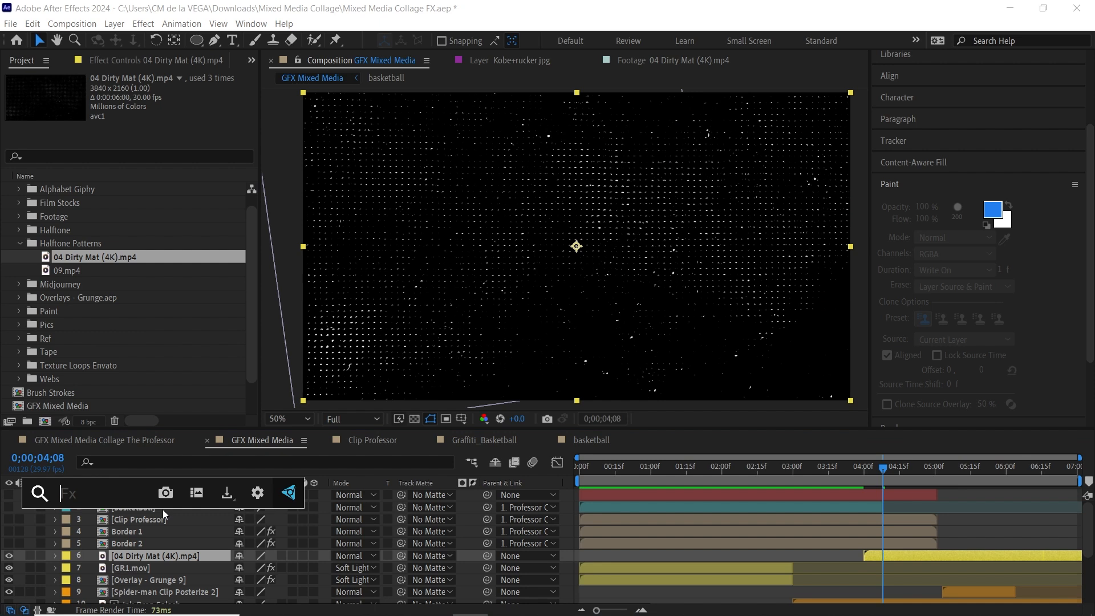
{"action": "type", "text": "un"}
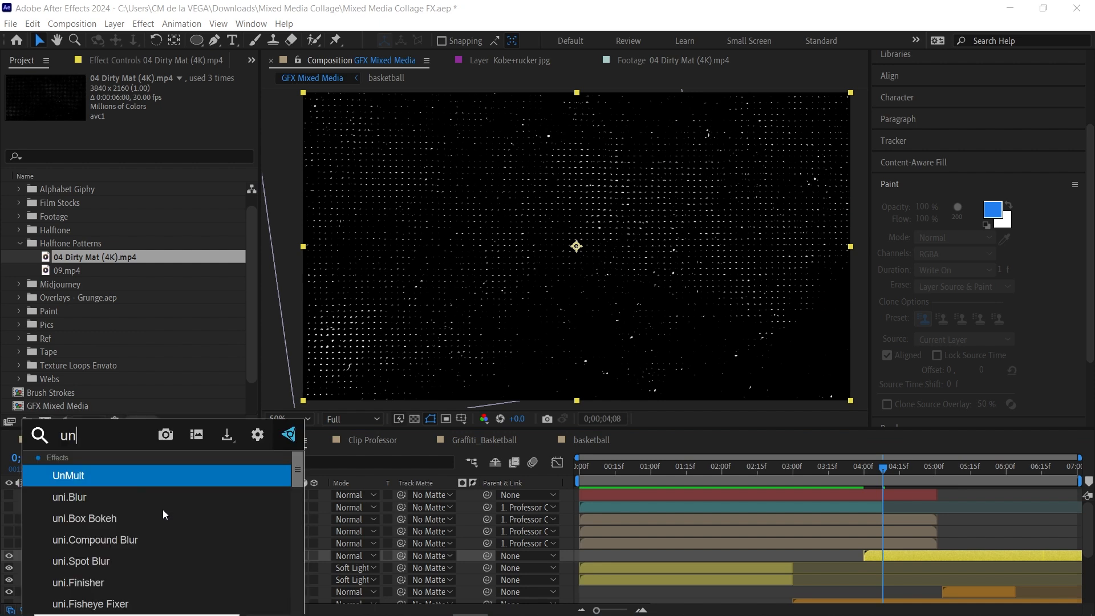
{"action": "key", "text": "Return"}
{"action": "left_click", "coordinate": [144, 23]}
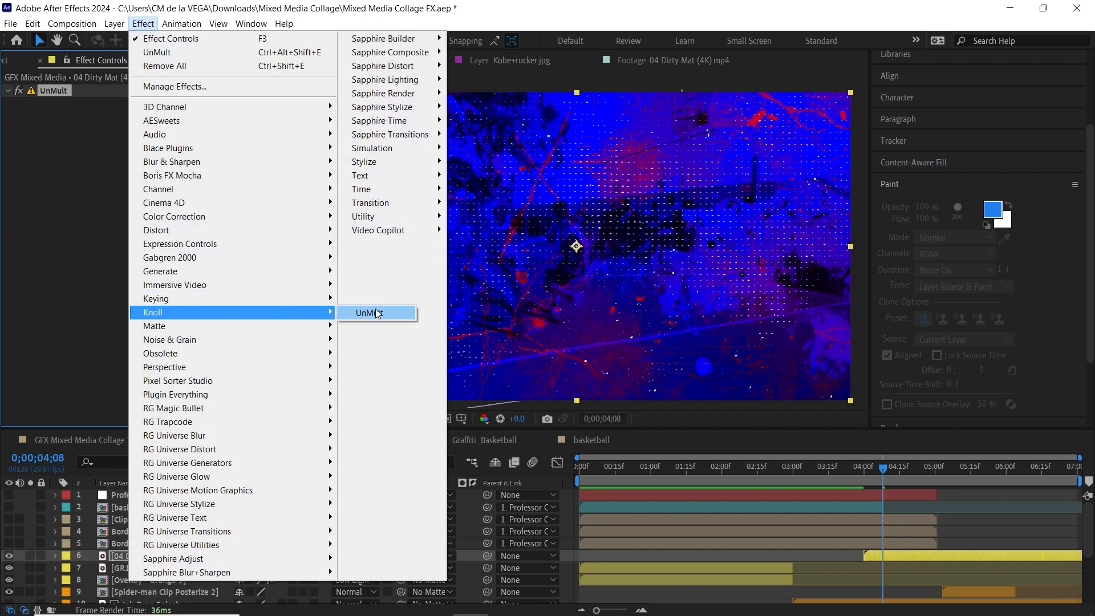
{"action": "left_click", "coordinate": [63, 87]}
{"action": "key", "text": "Delete"}
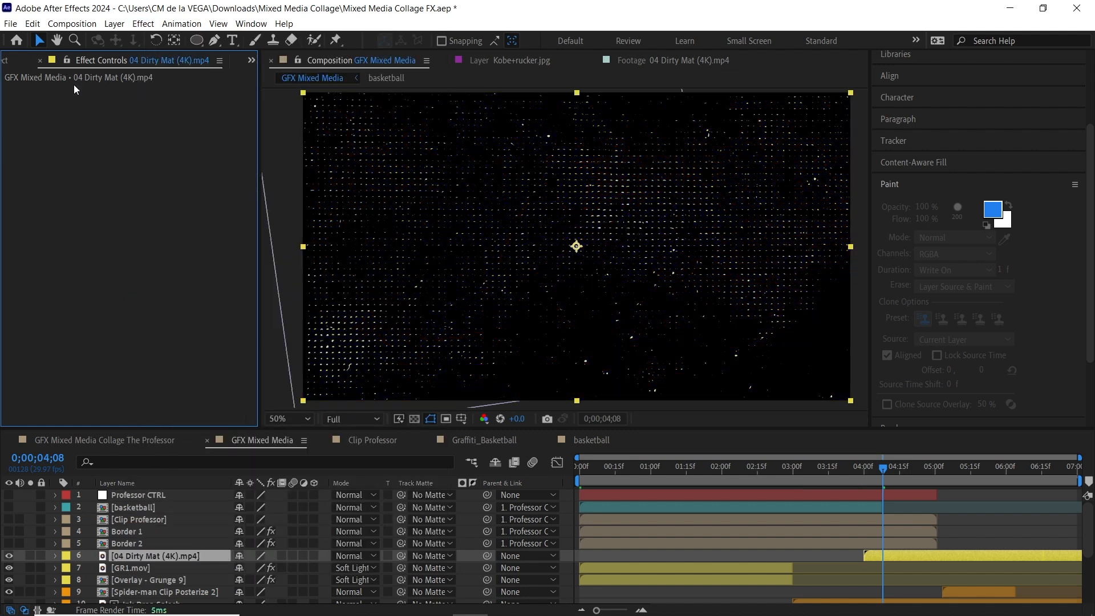
- Apply the UnMult effect to the 04 Dirty Mat (4K).mp4 layer
{"action": "key", "text": "ctrl+space"}
{"action": "type", "text": "unm"}
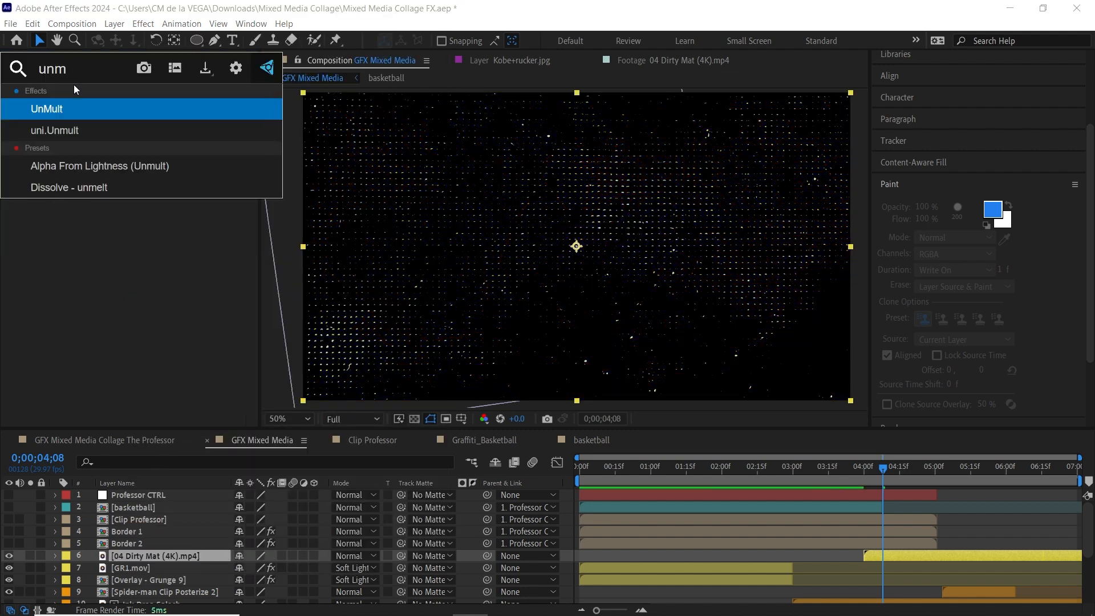
{"action": "key", "text": "Down"}
{"action": "key", "text": "Down"}
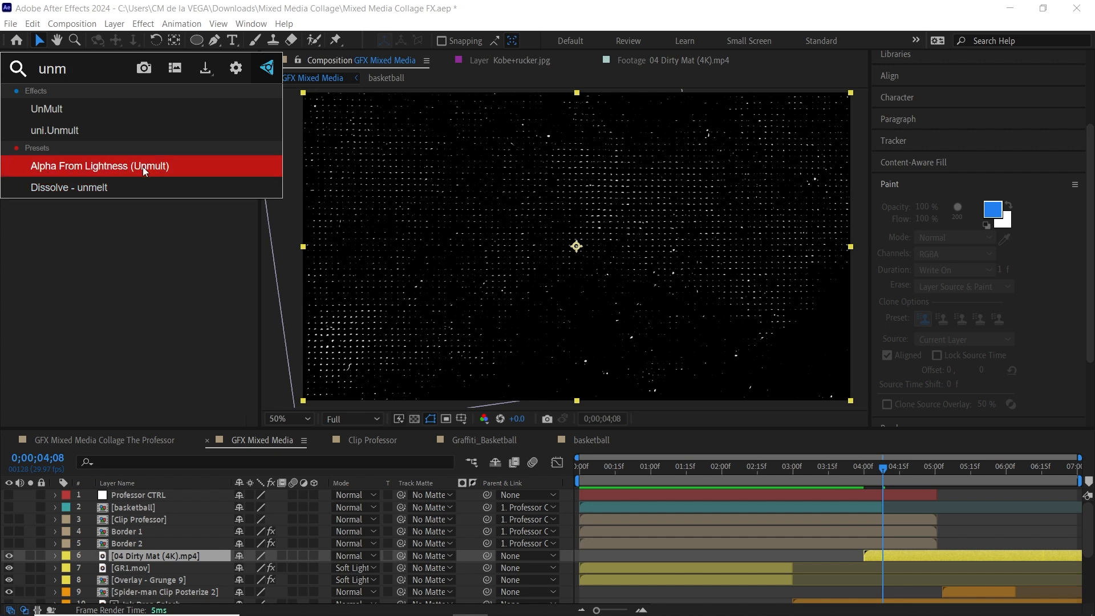
{"action": "left_click", "coordinate": [58, 109]}
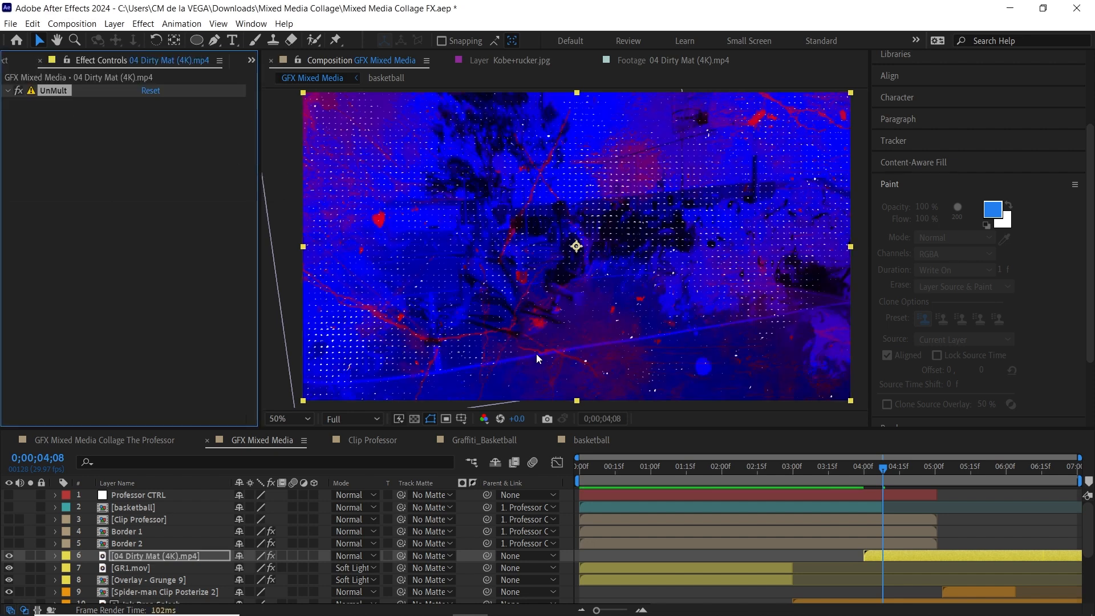
- Set the 04 Dirty Mat (4K).mp4 layer's blending mode to Add and its opacity to 50%
{"action": "left_click", "coordinate": [367, 558]}
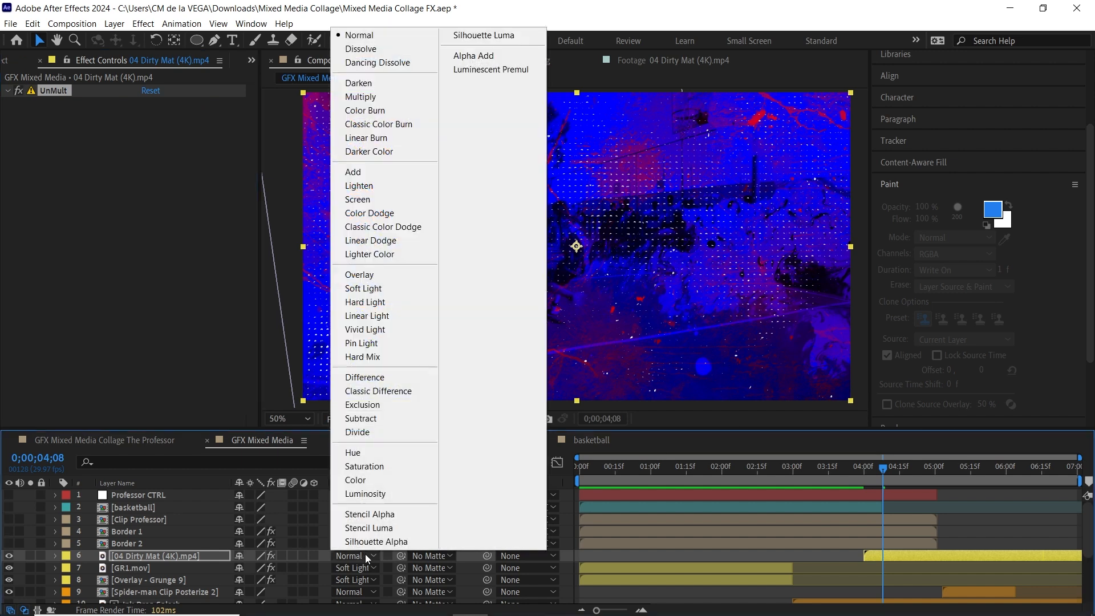
{"action": "left_click", "coordinate": [359, 178]}
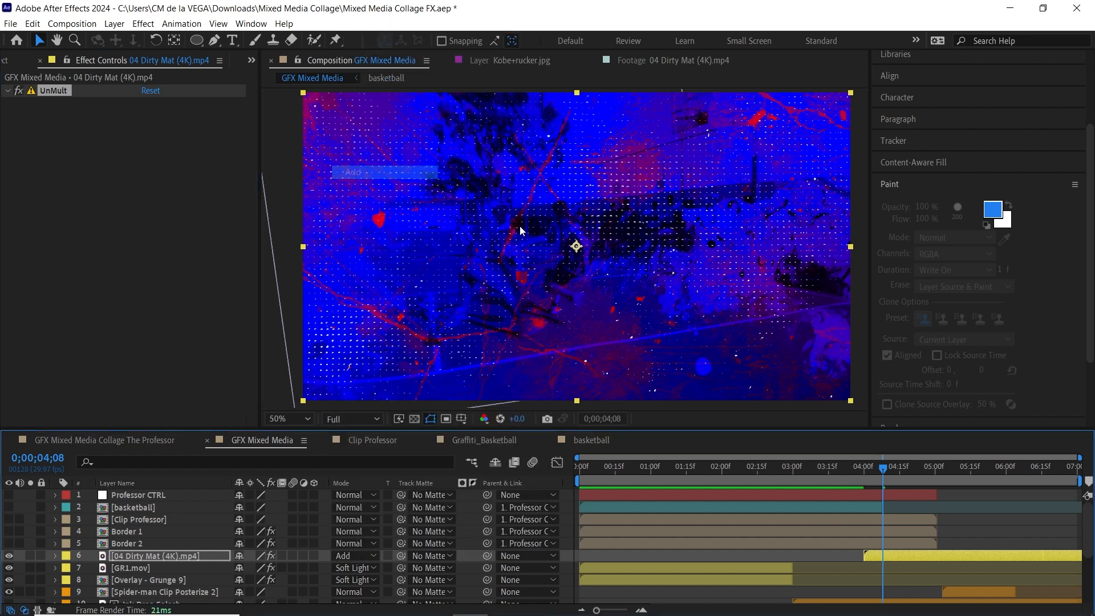
{"action": "left_click", "coordinate": [182, 557]}
{"action": "key", "text": "t"}
{"action": "left_click", "coordinate": [246, 568]}
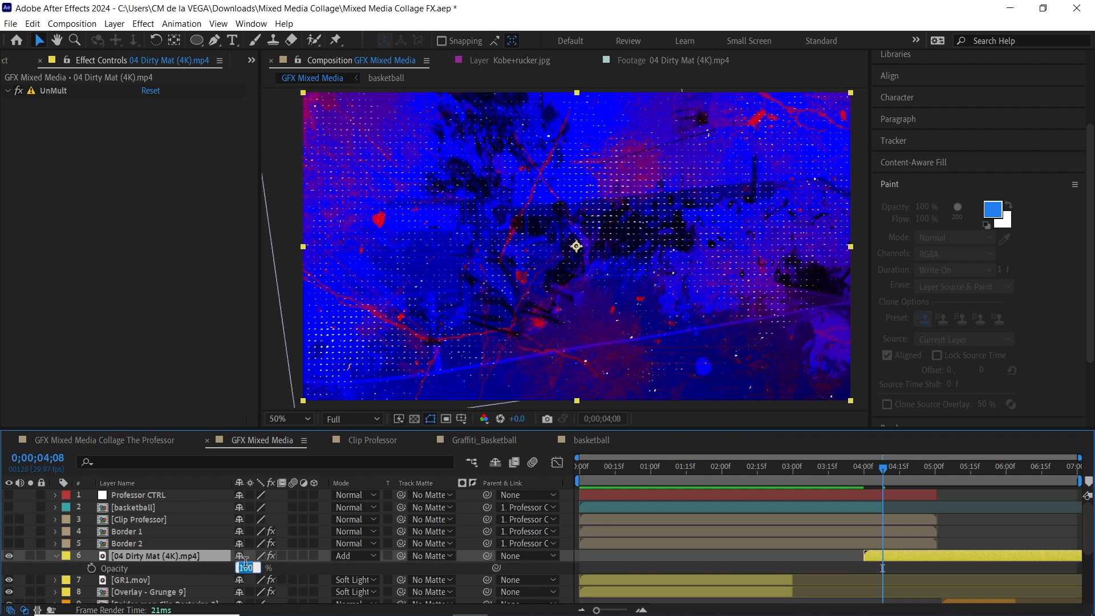
{"action": "type", "text": "50"}
{"action": "key", "text": "Return"}
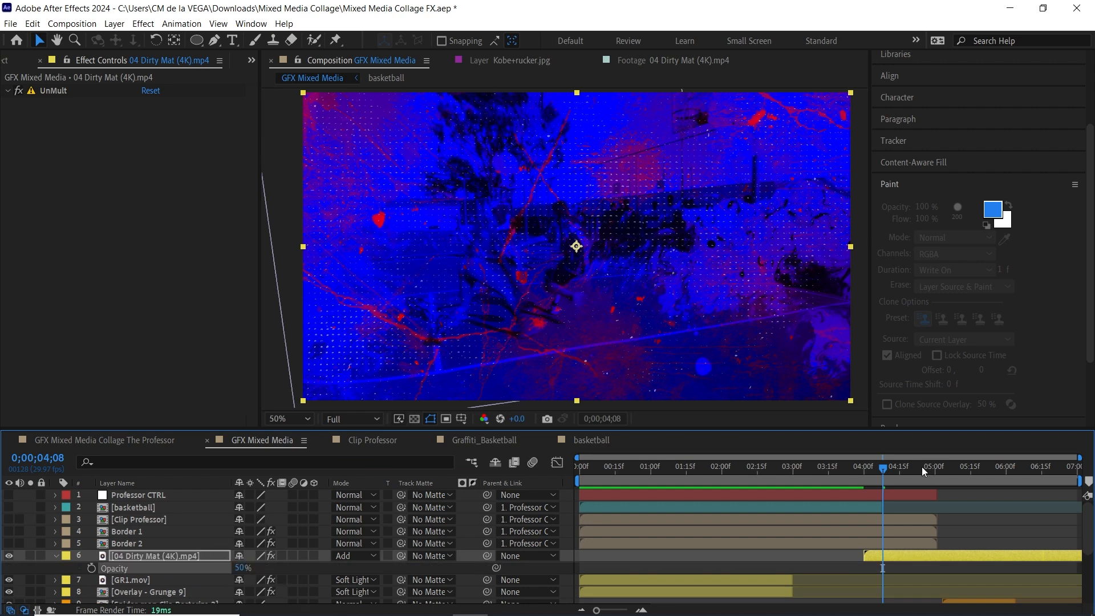
- Trim the end of the 04 Dirty Mat (4K).mp4 layer to 0;00;05;15 and collapse its properties
{"action": "left_click_drag", "start_coordinate": [895, 470], "coordinate": [973, 474]}
{"action": "key", "text": "alt+bracketright"}
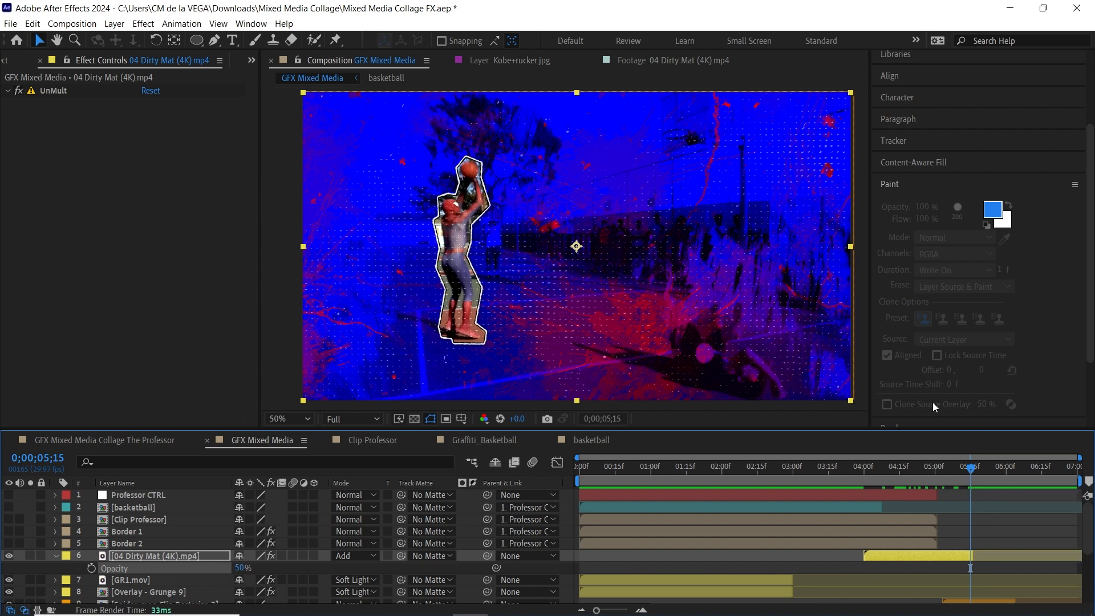
{"action": "key", "text": "i"}
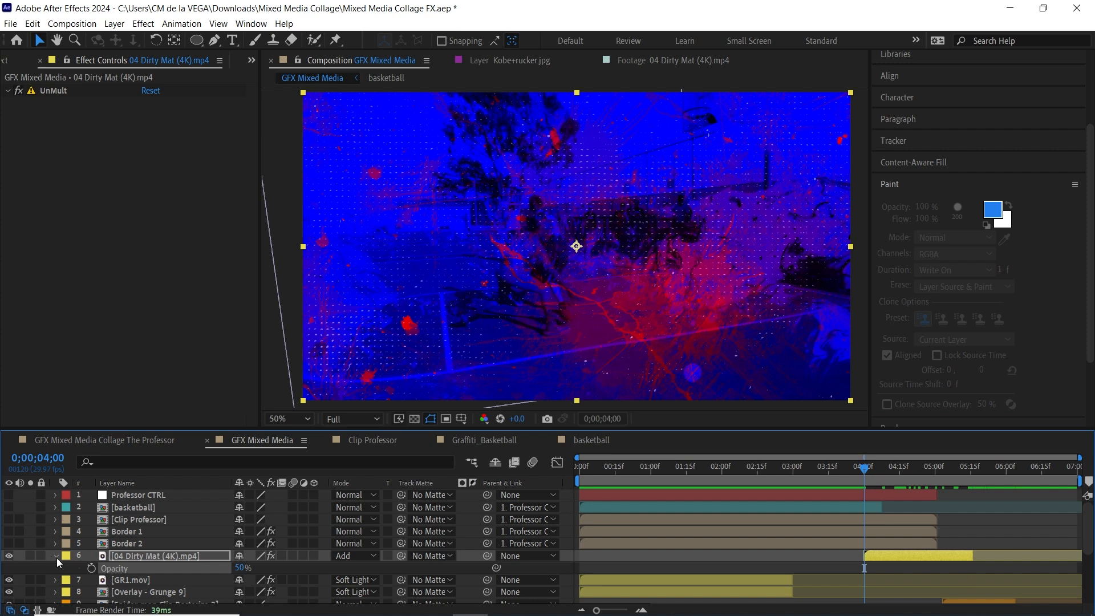
{"action": "left_click", "coordinate": [56, 556]}
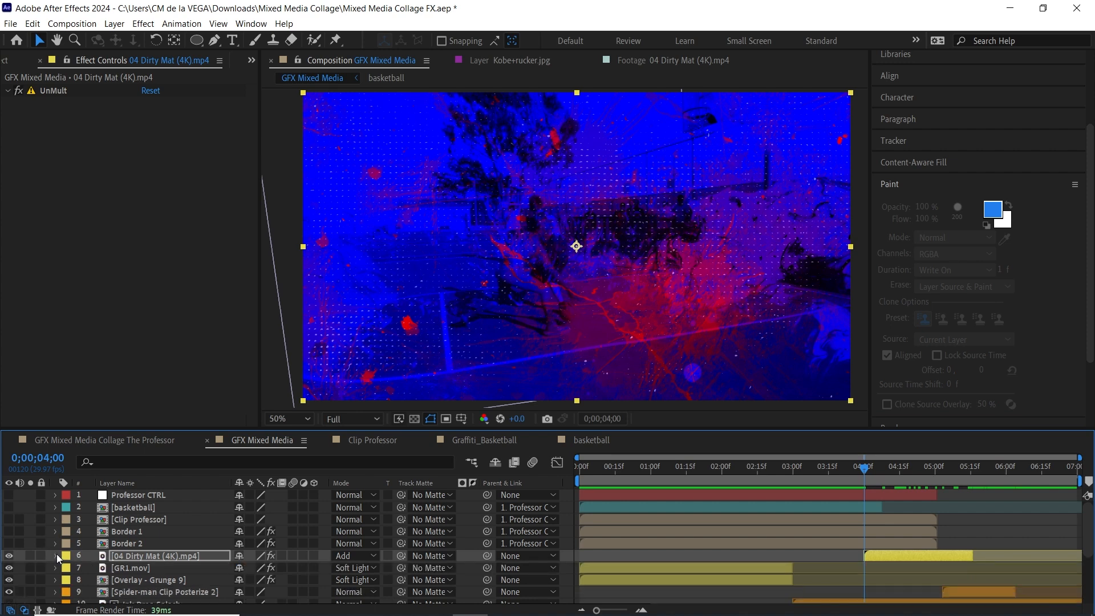
- Preview the composition from 0;00;04;00 onward, then check the basketball court shot up to 0;00;00;18
{"action": "key", "text": "space"}
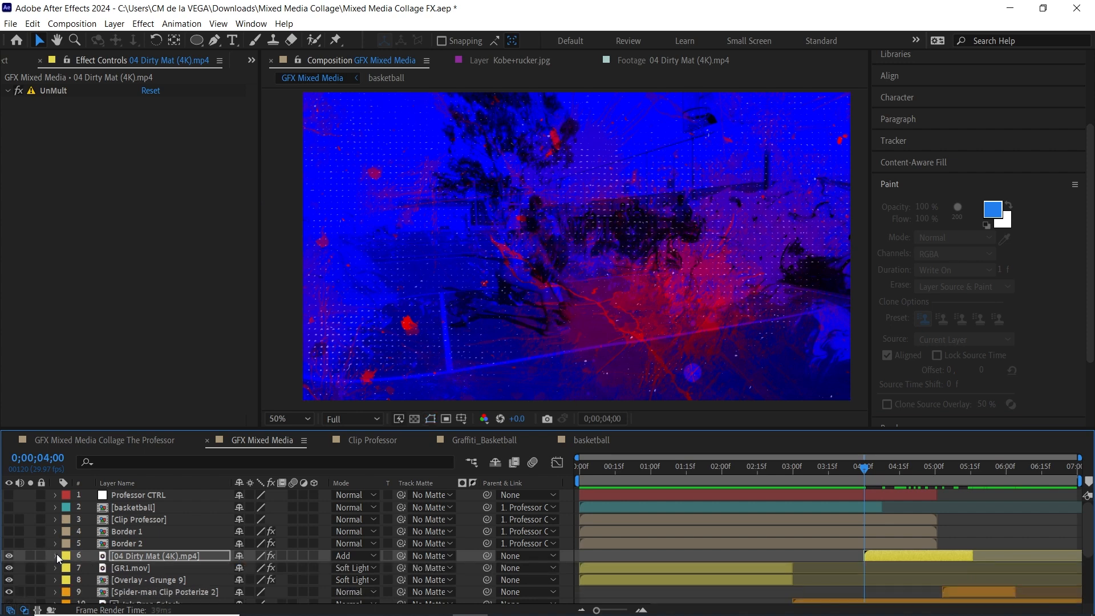
{"action": "left_click_drag", "start_coordinate": [856, 470], "coordinate": [907, 470]}
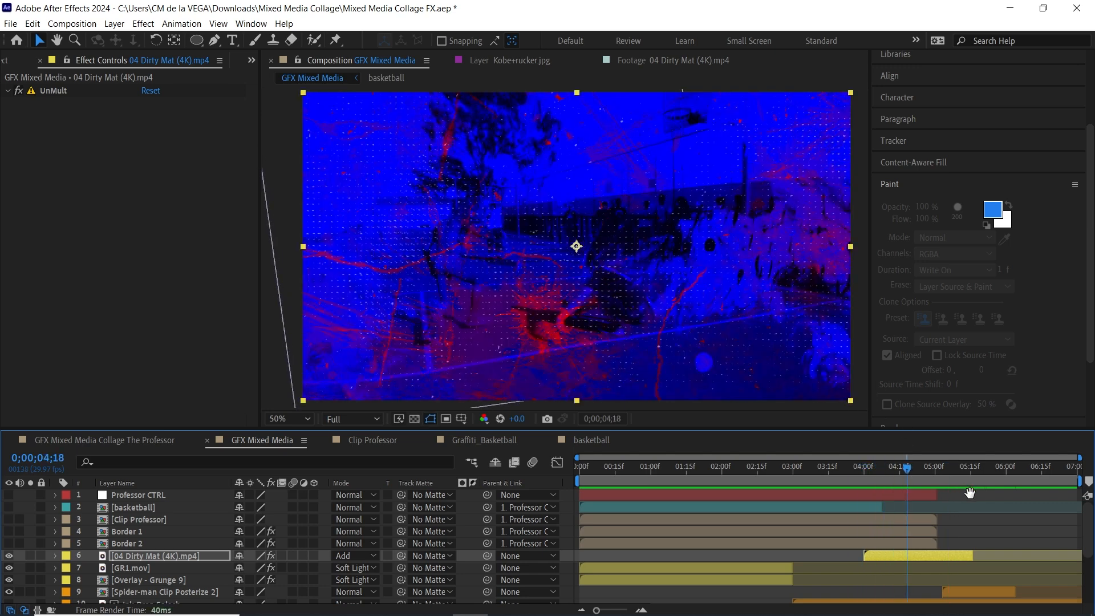
{"action": "key", "text": "space"}
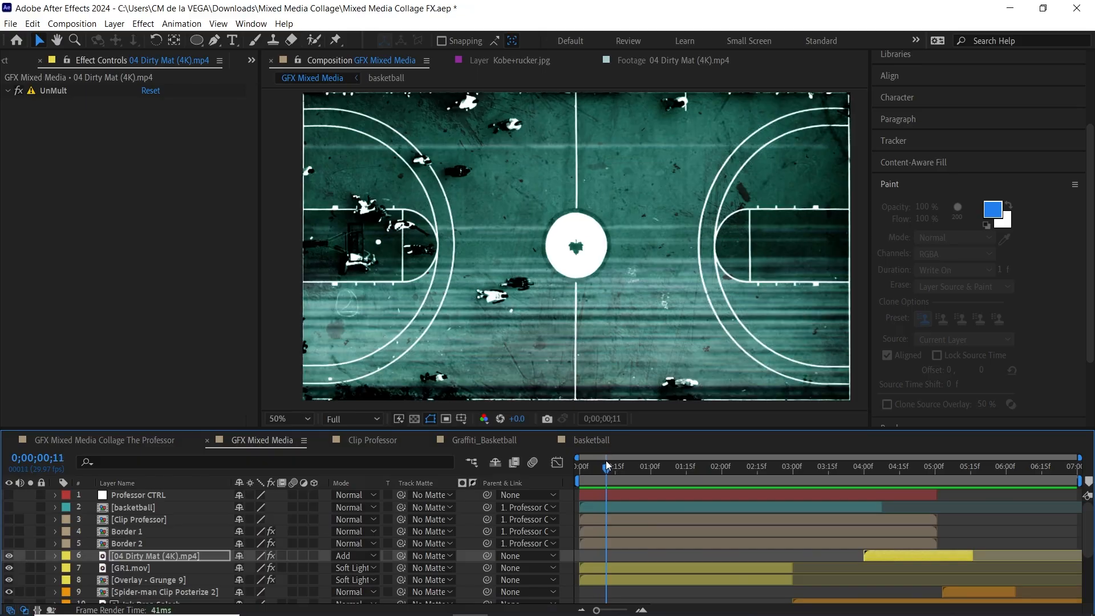
{"action": "left_click_drag", "start_coordinate": [606, 463], "coordinate": [621, 461]}
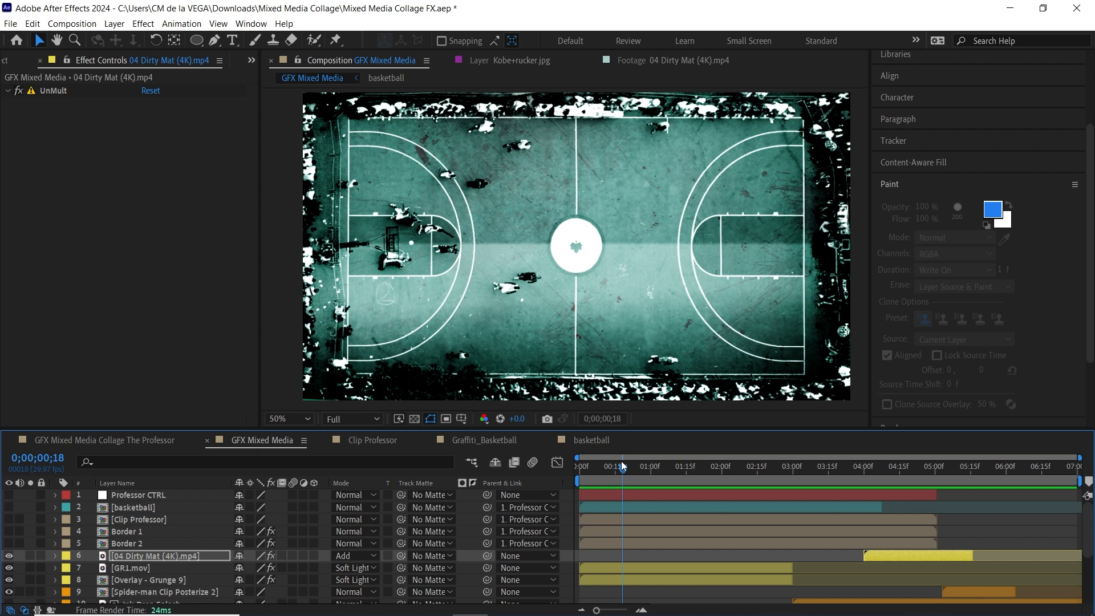
- View the Kobe+rucker.jpg image from the project's Pics folder at 50% magnification
{"action": "left_click", "coordinate": [251, 61]}
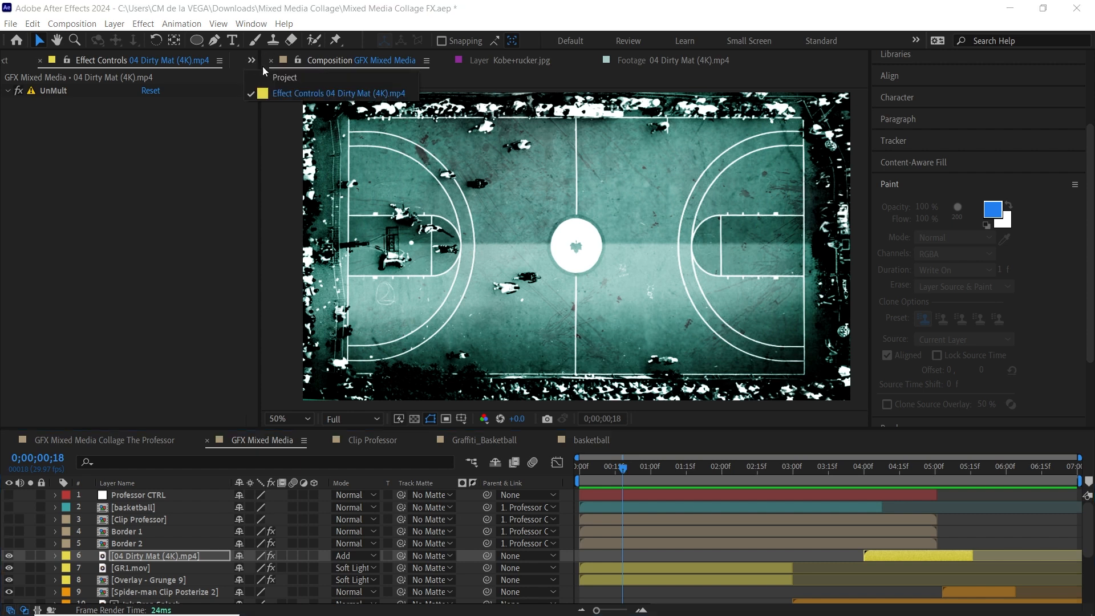
{"action": "left_click", "coordinate": [278, 78]}
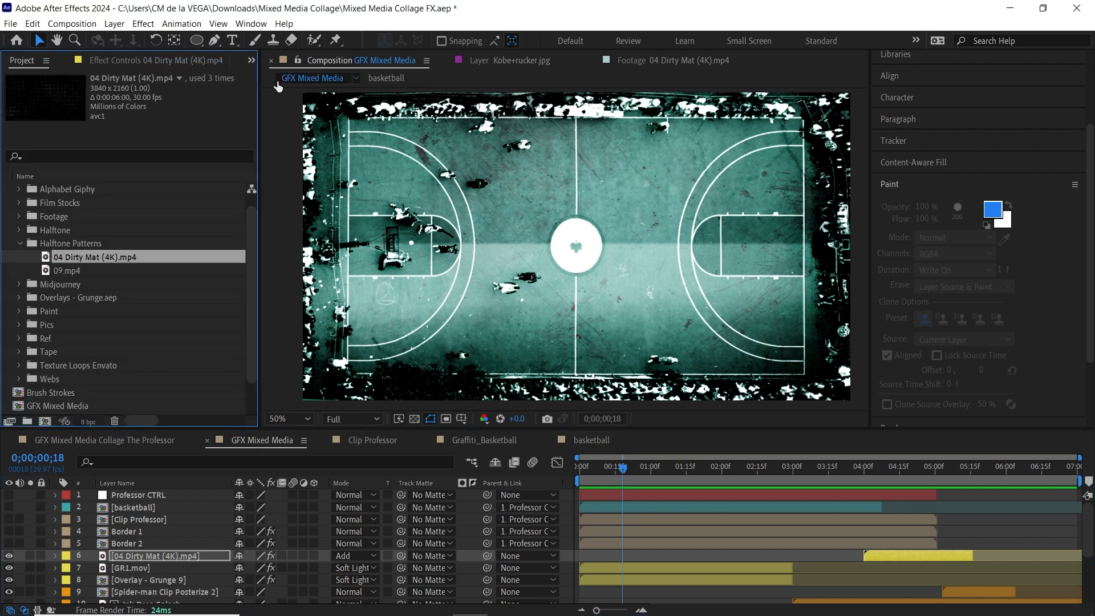
{"action": "left_click", "coordinate": [20, 242]}
{"action": "double_click", "coordinate": [27, 297]}
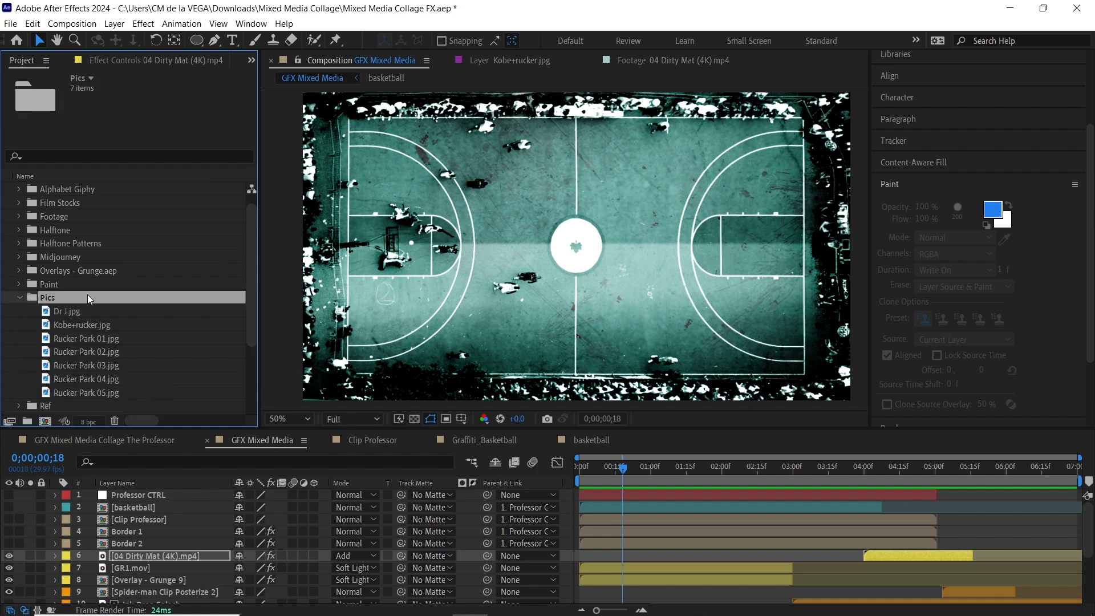
{"action": "left_click", "coordinate": [101, 324]}
{"action": "double_click", "coordinate": [104, 324]}
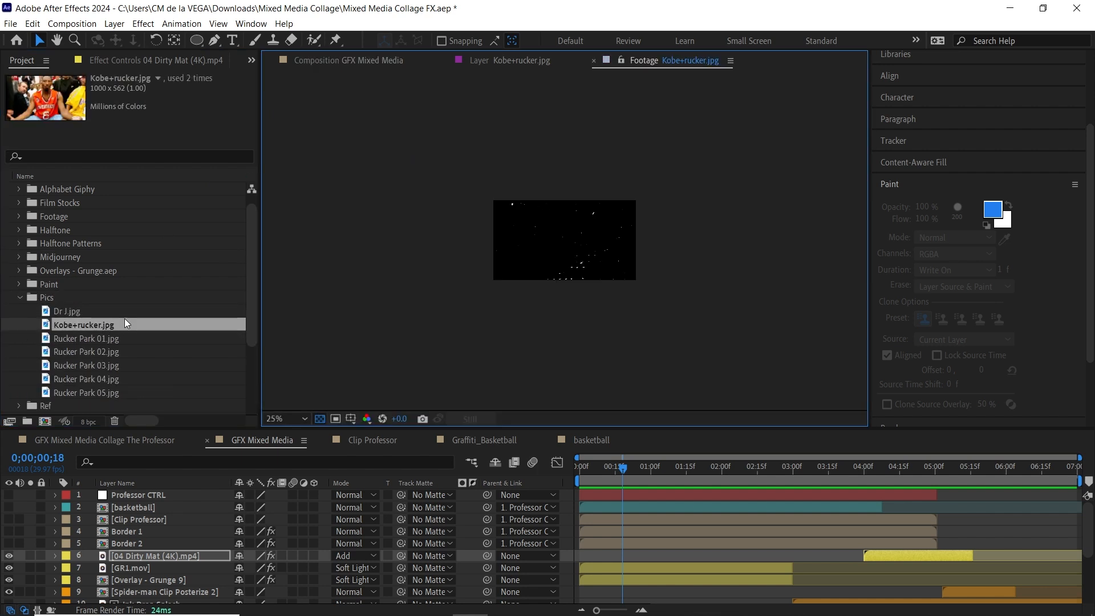
{"action": "key", "text": "period"}
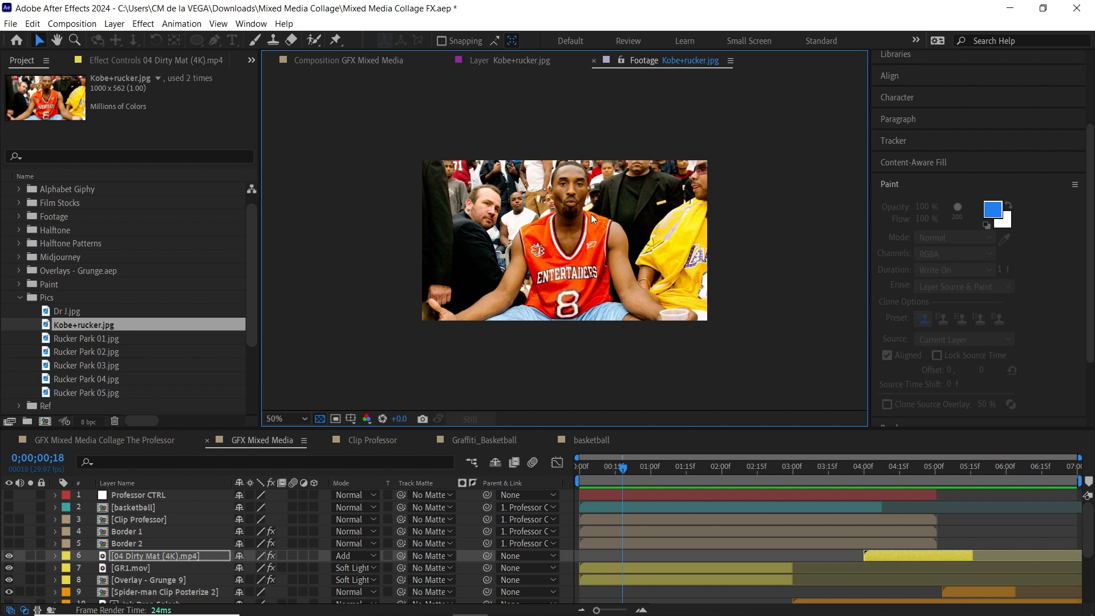
- Go to 0;00;01;10 in the GFX Mixed Media composition and add Kobe+rucker.jpg directly above the 04 Dirty Mat (4K).mp4 layer
{"action": "left_click", "coordinate": [348, 61]}
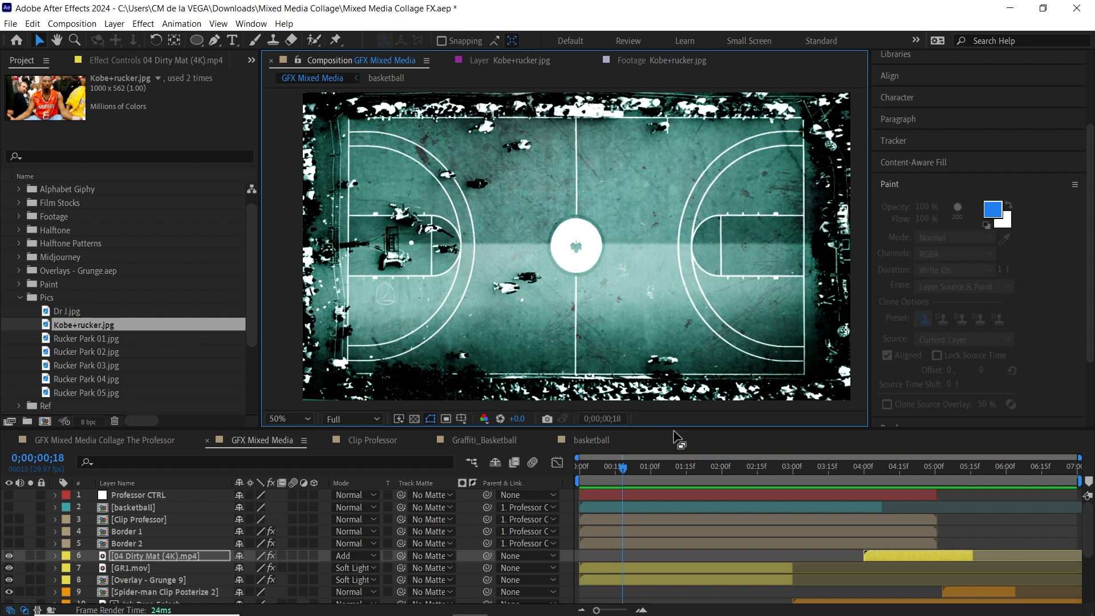
{"action": "left_click_drag", "start_coordinate": [637, 469], "coordinate": [674, 471]}
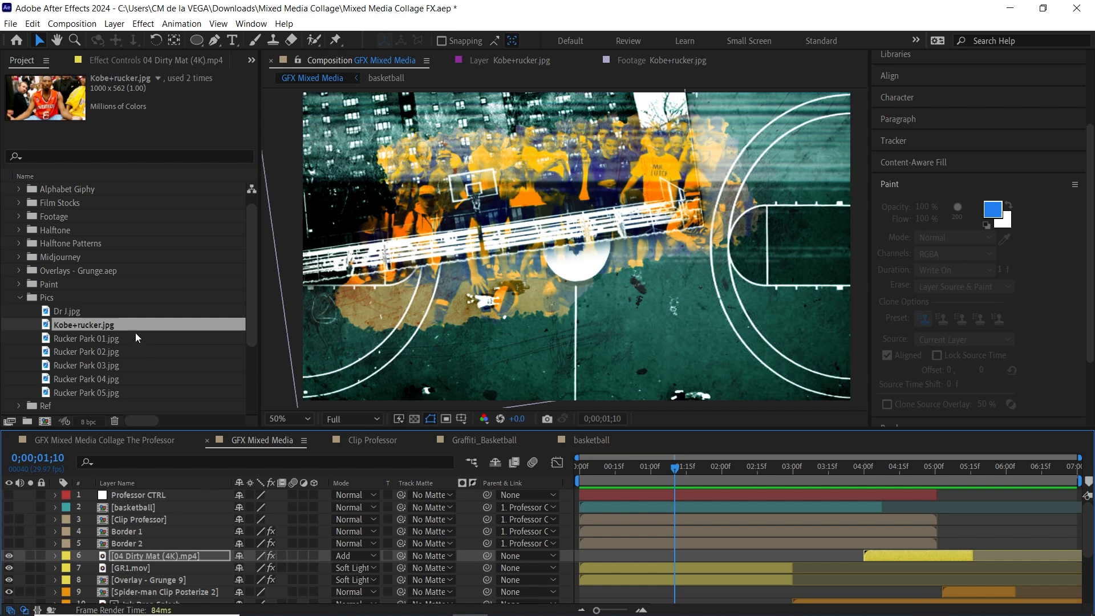
{"action": "left_click_drag", "start_coordinate": [114, 330], "coordinate": [90, 545]}
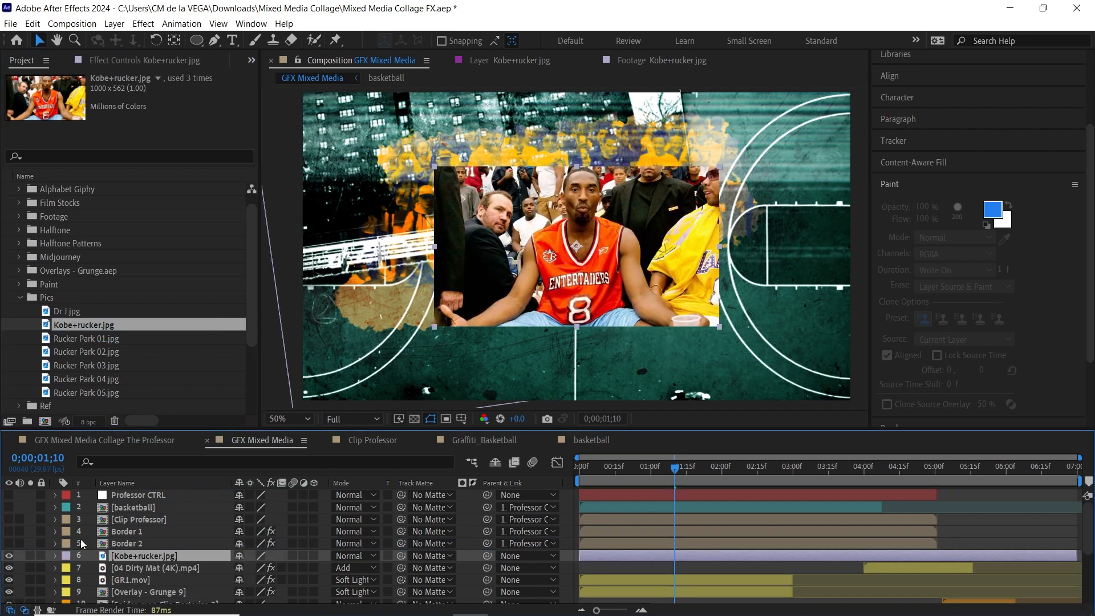
- Set the Kobe+rucker.jpg layer's label colour to Purple and trim its start to 0;00;01;10
{"action": "left_click", "coordinate": [69, 561]}
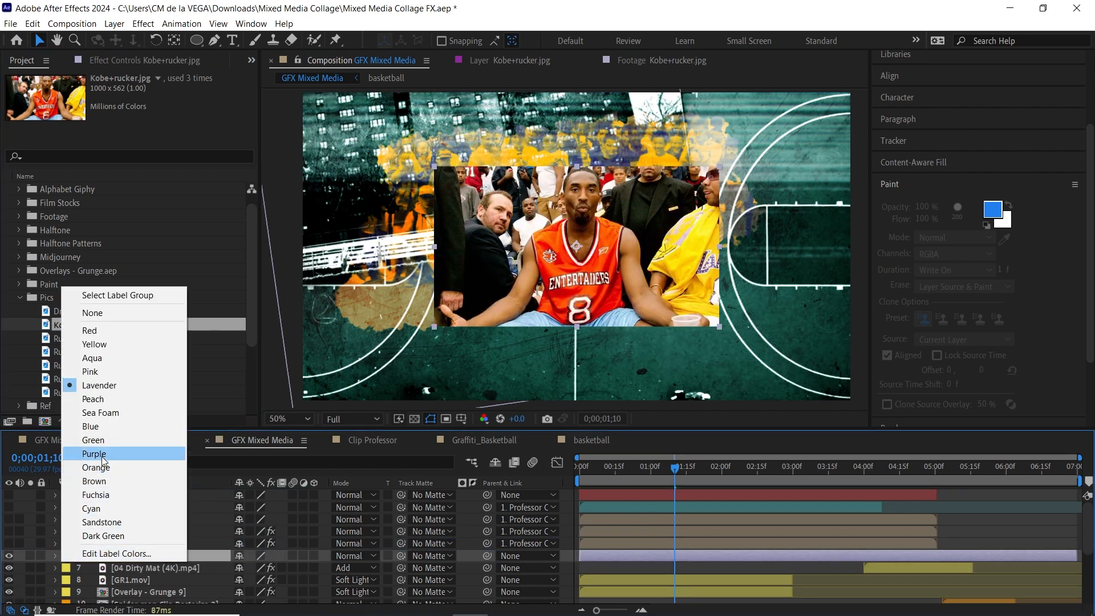
{"action": "left_click", "coordinate": [128, 456]}
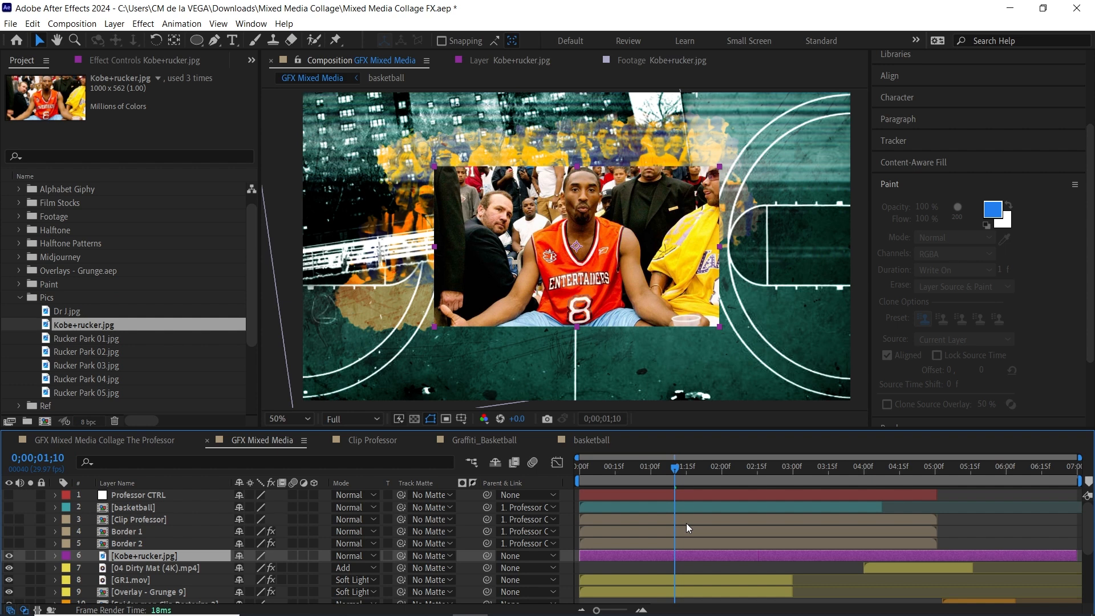
{"action": "key", "text": "alt+["}
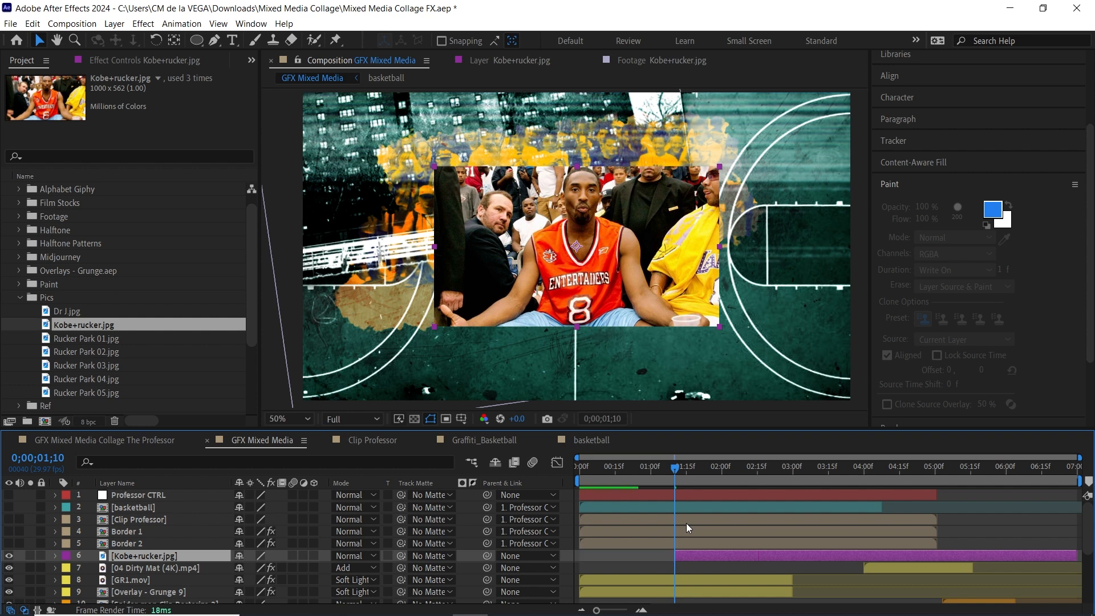
- Solo the Kobe+rucker.jpg layer and start a Pen tool mask around the seated player's hand holding the cup
{"action": "left_click", "coordinate": [218, 44]}
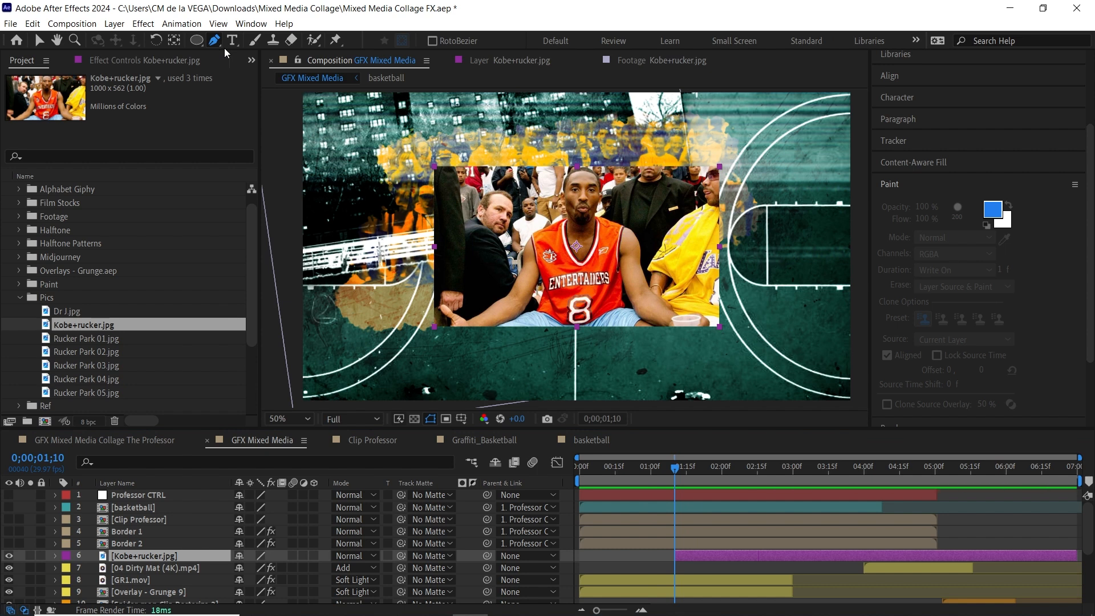
{"action": "left_click", "coordinate": [31, 555]}
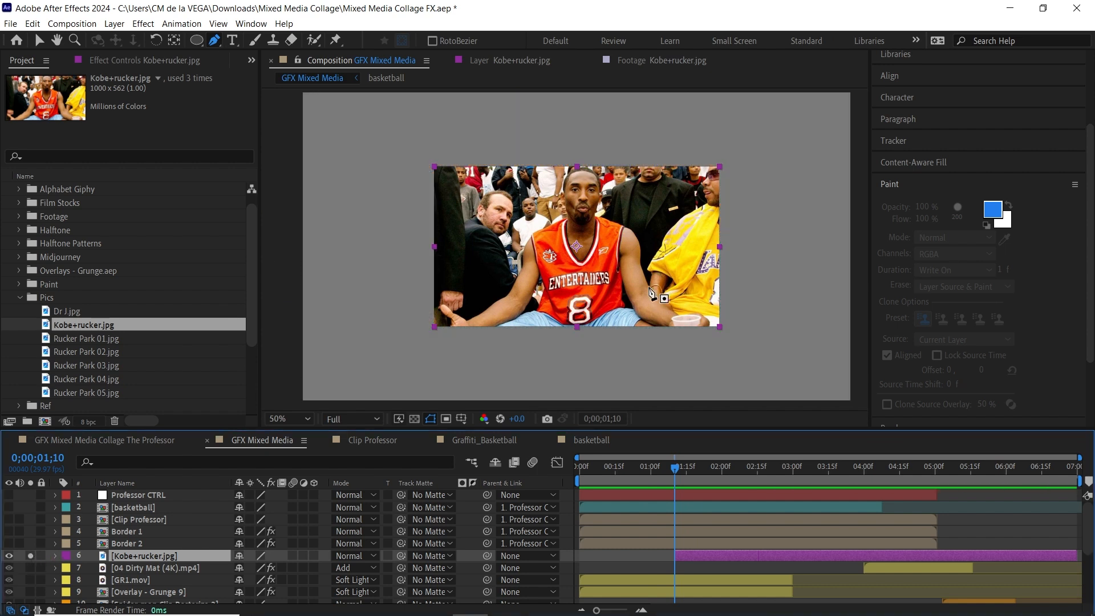
{"action": "key", "text": "period"}
{"action": "key", "text": "grave"}
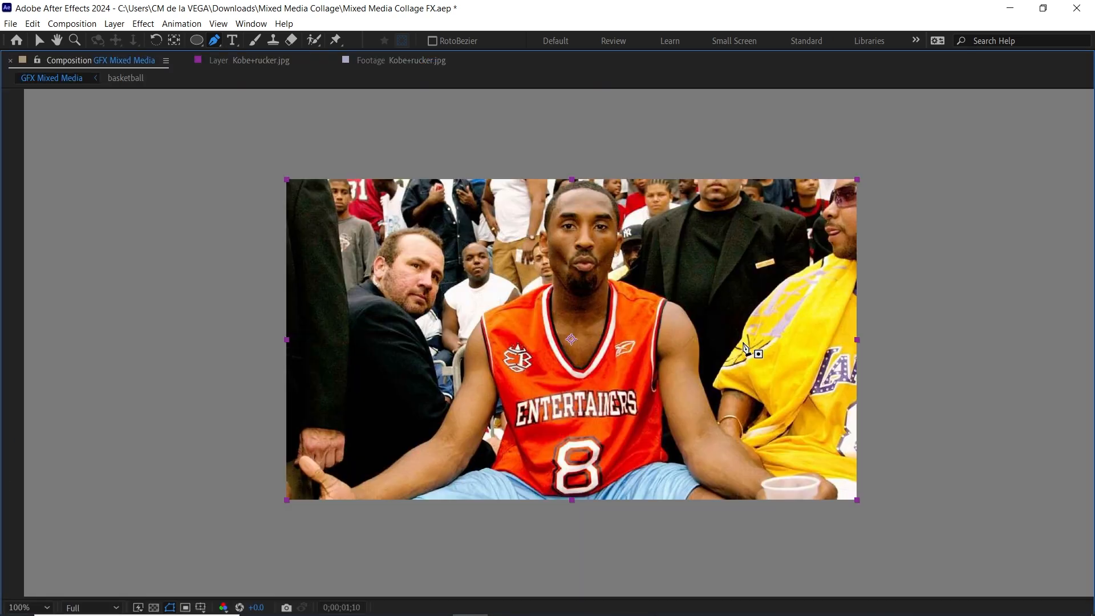
{"action": "left_click_drag", "start_coordinate": [743, 344], "coordinate": [648, 292]}
{"action": "left_click_drag", "start_coordinate": [740, 450], "coordinate": [741, 442]}
{"action": "key", "text": "grave"}
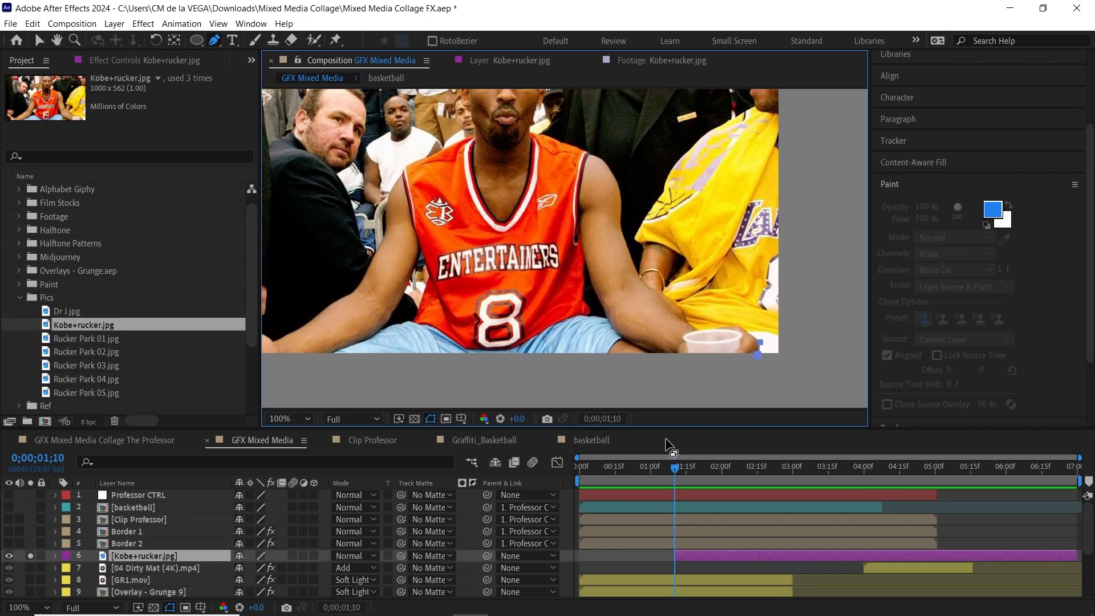
{"action": "key", "text": "grave"}
{"action": "left_click", "coordinate": [720, 422]}
{"action": "left_click", "coordinate": [684, 426]}
{"action": "left_click", "coordinate": [662, 412]}
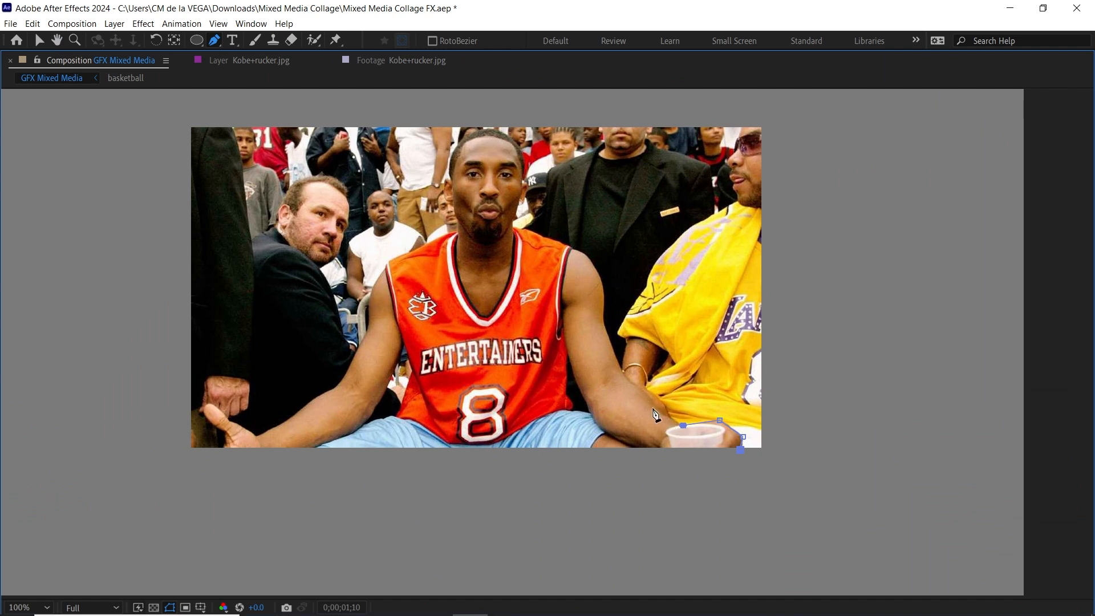
- Continue the mask from the wrist up the outer edge of the cup-side arm to the jersey's shoulder seam
{"action": "left_click", "coordinate": [627, 378]}
{"action": "left_click", "coordinate": [603, 320]}
{"action": "key", "text": "period"}
{"action": "key", "text": "space"}
{"action": "left_click_drag", "start_coordinate": [636, 308], "coordinate": [614, 370]}
{"action": "key", "text": "ctrl+z"}
{"action": "left_click", "coordinate": [638, 363]}
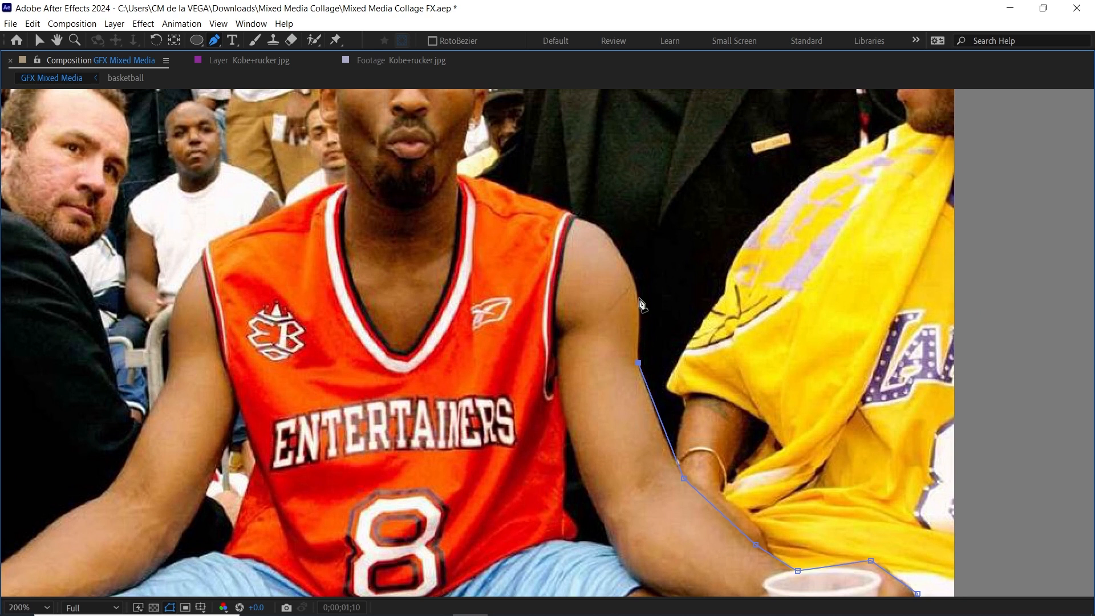
{"action": "left_click", "coordinate": [640, 297]}
{"action": "left_click", "coordinate": [619, 247]}
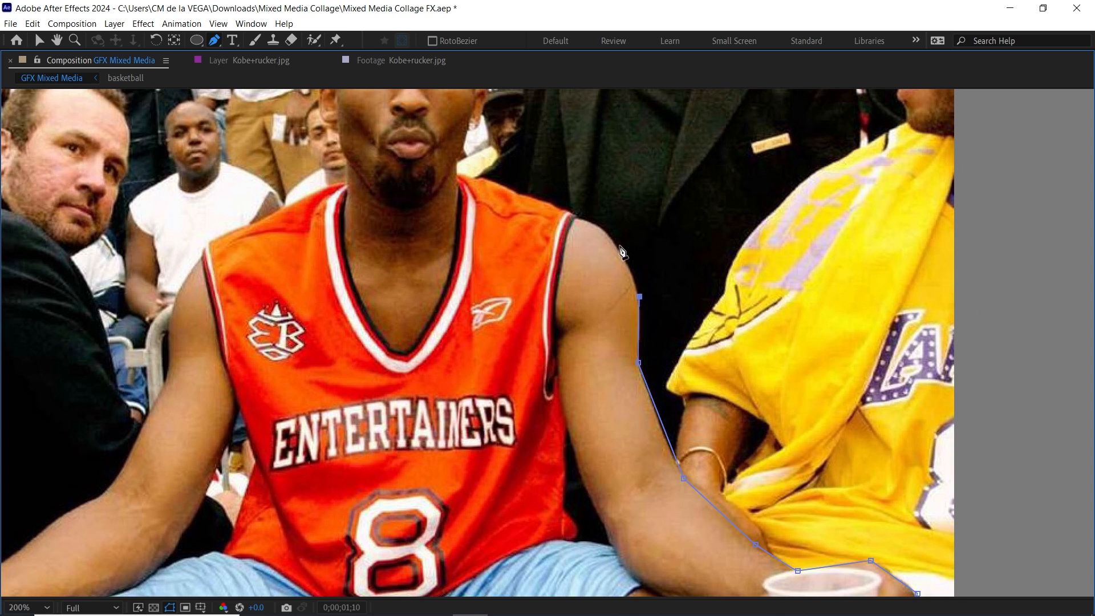
{"action": "left_click", "coordinate": [579, 217]}
- Continue the mask along the cup-side shoulder and up the neck to the top of the ear
{"action": "key", "text": "space"}
{"action": "left_click_drag", "start_coordinate": [579, 218], "coordinate": [610, 341]}
{"action": "left_click", "coordinate": [549, 316]}
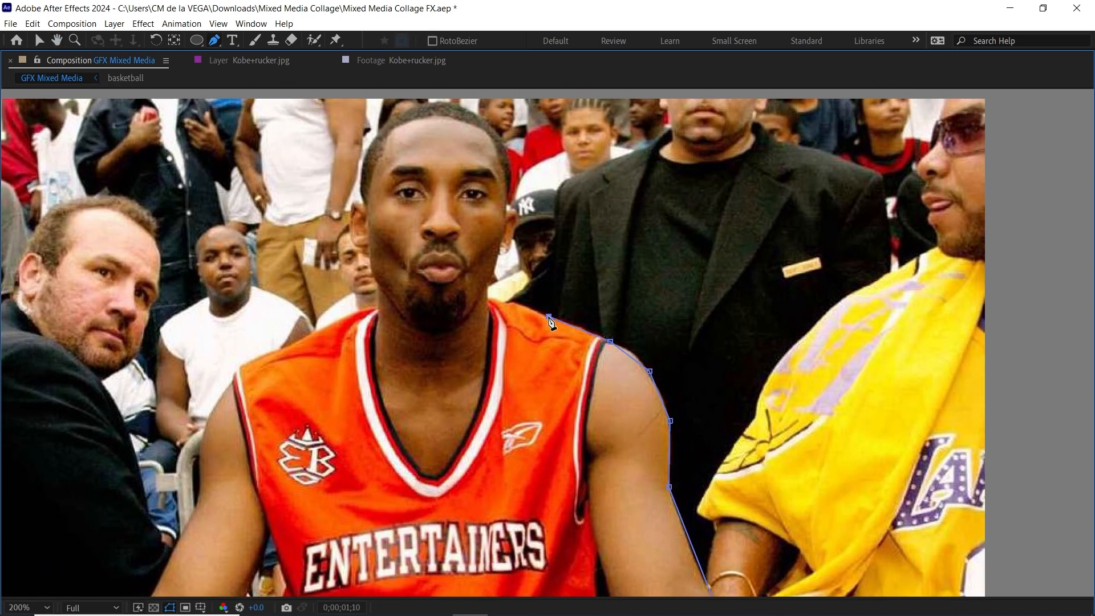
{"action": "left_click", "coordinate": [521, 306]}
{"action": "left_click", "coordinate": [496, 268]}
{"action": "left_click", "coordinate": [509, 250]}
{"action": "left_click", "coordinate": [517, 213]}
{"action": "left_click", "coordinate": [509, 208]}
- Trace the mask over the player's head, around the opposite ear and down the neck to the jersey
{"action": "left_click_drag", "start_coordinate": [526, 171], "coordinate": [556, 271]}
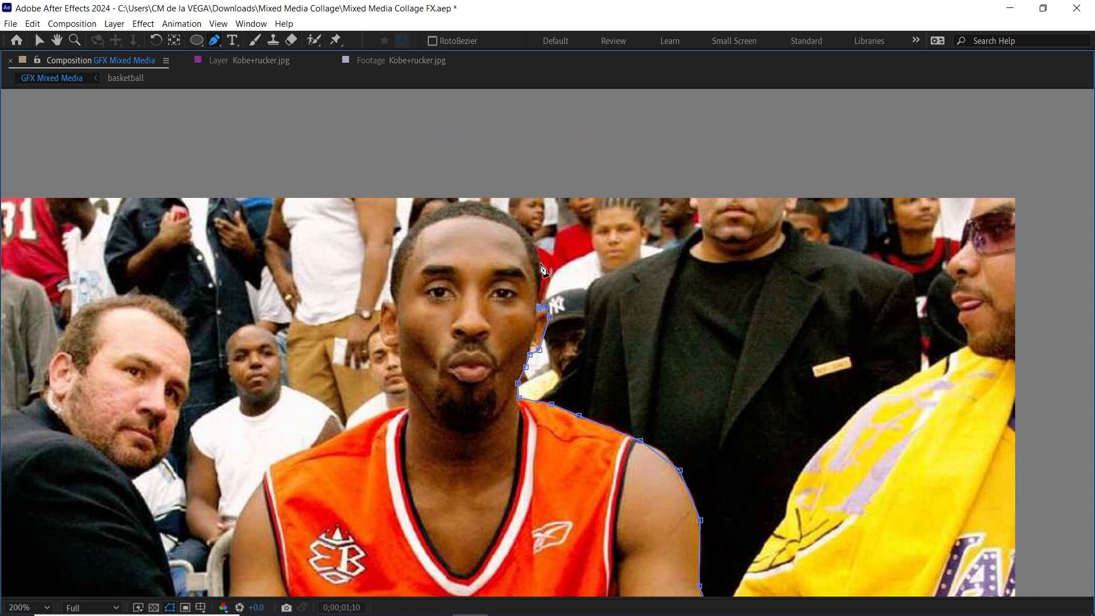
{"action": "left_click", "coordinate": [541, 266]}
{"action": "left_click", "coordinate": [526, 225]}
{"action": "left_click", "coordinate": [492, 206]}
{"action": "left_click", "coordinate": [459, 203]}
{"action": "left_click", "coordinate": [416, 221]}
{"action": "left_click", "coordinate": [394, 257]}
{"action": "left_click", "coordinate": [390, 283]}
{"action": "left_click", "coordinate": [396, 305]}
{"action": "left_click", "coordinate": [382, 302]}
{"action": "left_click", "coordinate": [384, 340]}
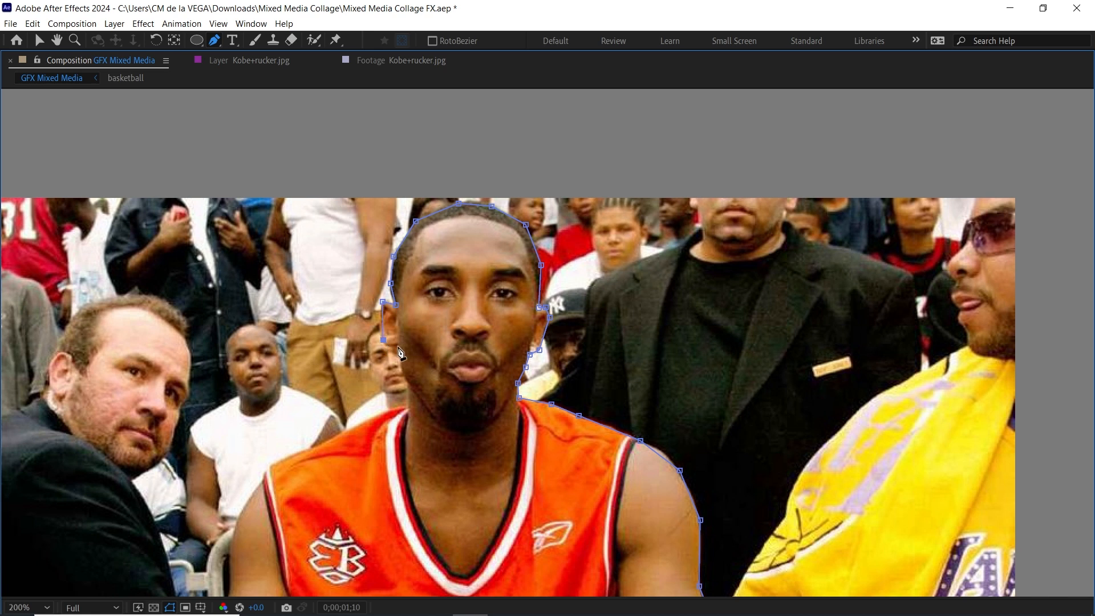
{"action": "left_click", "coordinate": [403, 374]}
{"action": "left_click", "coordinate": [408, 386]}
{"action": "left_click", "coordinate": [408, 405]}
- Continue the mask along the open-hand side's shoulder and down the edge of the upper arm
{"action": "key", "text": "space"}
{"action": "left_click_drag", "start_coordinate": [484, 388], "coordinate": [689, 300]}
{"action": "left_click", "coordinate": [565, 336]}
{"action": "left_click", "coordinate": [523, 357]}
{"action": "left_click", "coordinate": [477, 379]}
{"action": "left_click", "coordinate": [464, 394]}
{"action": "left_click", "coordinate": [439, 444]}
- Trace the mask past the elbow and along the forearm towards the open hand
{"action": "key", "text": "space"}
{"action": "left_click_drag", "start_coordinate": [445, 461], "coordinate": [454, 342]}
{"action": "left_click", "coordinate": [442, 391]}
{"action": "left_click", "coordinate": [402, 484]}
{"action": "left_click", "coordinate": [380, 511]}
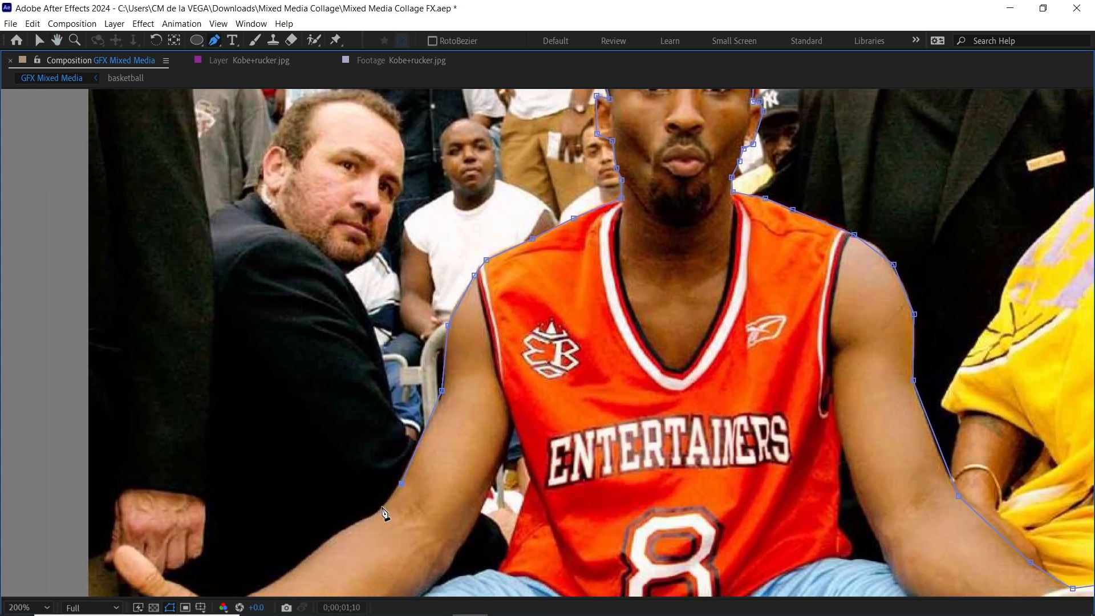
{"action": "key", "text": "space"}
{"action": "left_click_drag", "start_coordinate": [334, 540], "coordinate": [451, 415]}
{"action": "left_click", "coordinate": [448, 412]}
{"action": "left_click", "coordinate": [406, 449]}
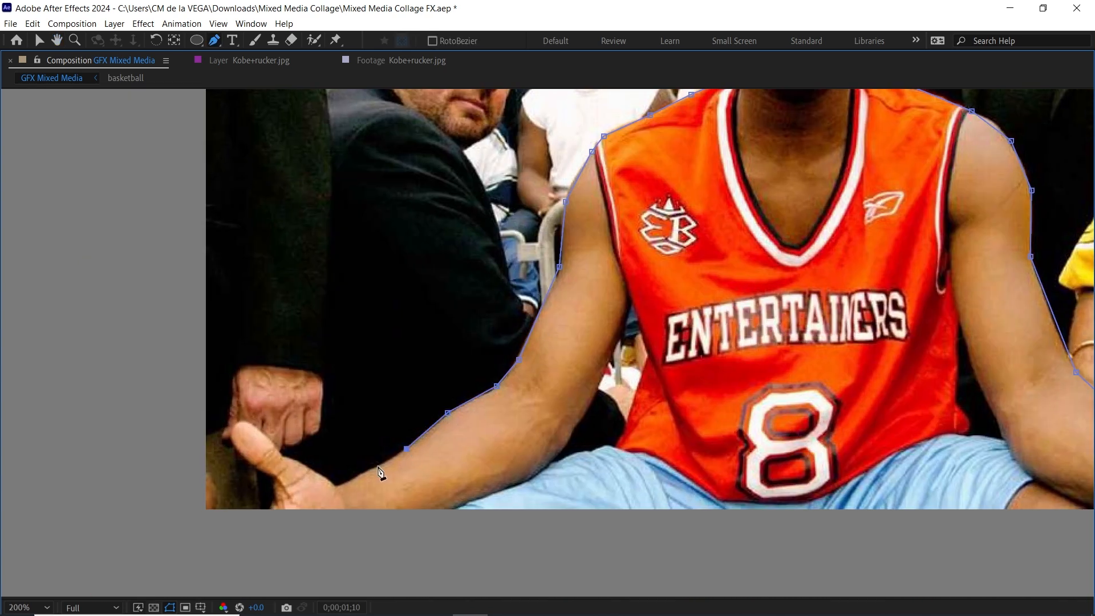
- Trace the mask around the open hand and thumb to just below the image's bottom edge
{"action": "left_click", "coordinate": [337, 485]}
{"action": "left_click", "coordinate": [283, 456]}
{"action": "left_click", "coordinate": [250, 422]}
{"action": "left_click", "coordinate": [232, 425]}
{"action": "left_click", "coordinate": [232, 444]}
{"action": "left_click", "coordinate": [260, 471]}
{"action": "left_click", "coordinate": [277, 480]}
{"action": "left_click", "coordinate": [275, 497]}
{"action": "left_click_drag", "start_coordinate": [275, 510], "coordinate": [260, 527]}
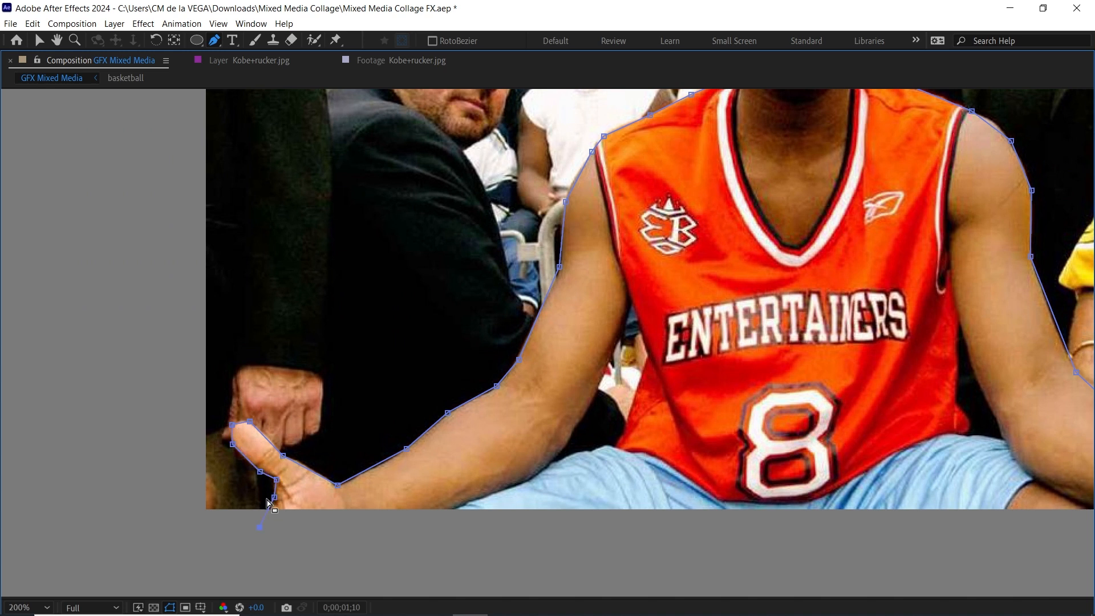
- Close the mask along the image's bottom edge at its first point beside the cup, then deselect the layer
{"action": "scroll", "coordinate": [771, 393], "scroll_direction": "down", "scroll_amount": 1}
{"action": "left_click_drag", "start_coordinate": [730, 412], "coordinate": [557, 387]}
{"action": "left_click", "coordinate": [580, 409]}
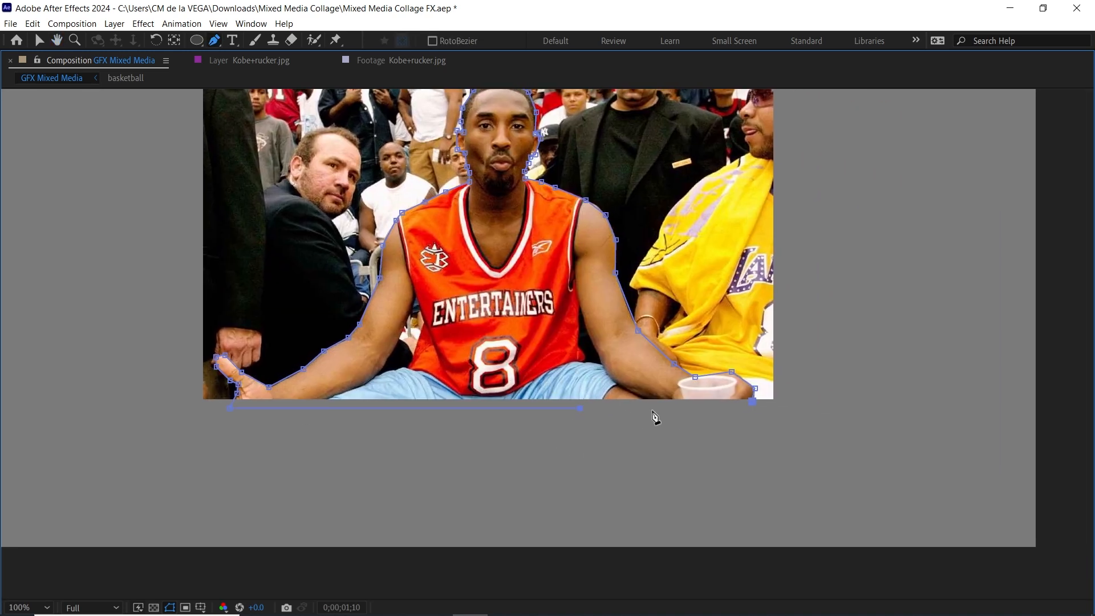
{"action": "left_click", "coordinate": [727, 409]}
{"action": "left_click", "coordinate": [753, 402]}
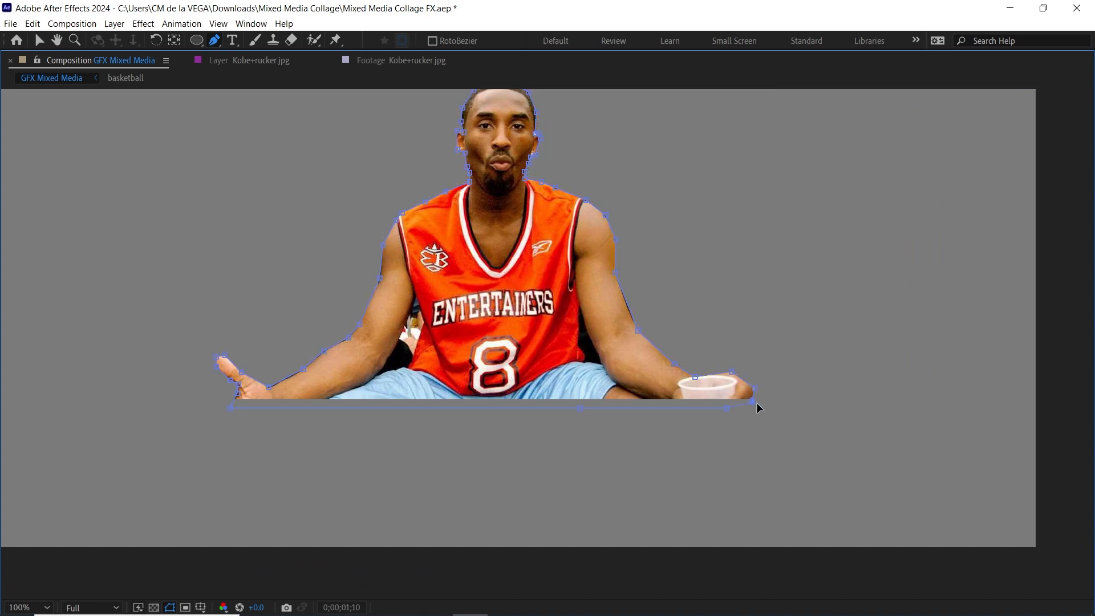
{"action": "key", "text": "F2"}
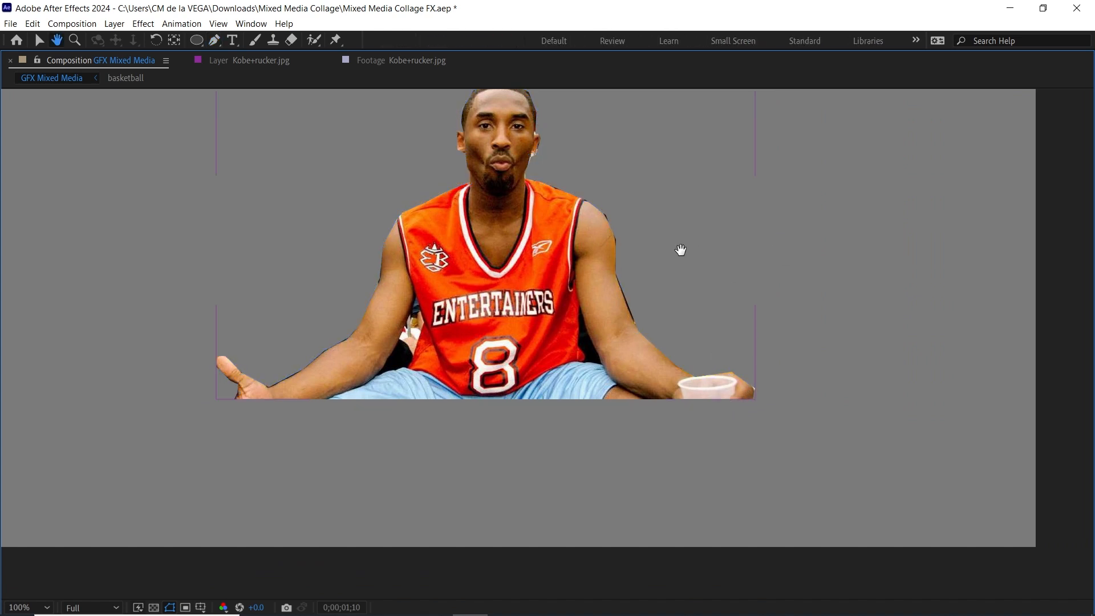
{"action": "left_click_drag", "start_coordinate": [697, 252], "coordinate": [683, 318]}
{"action": "key", "text": "grave"}
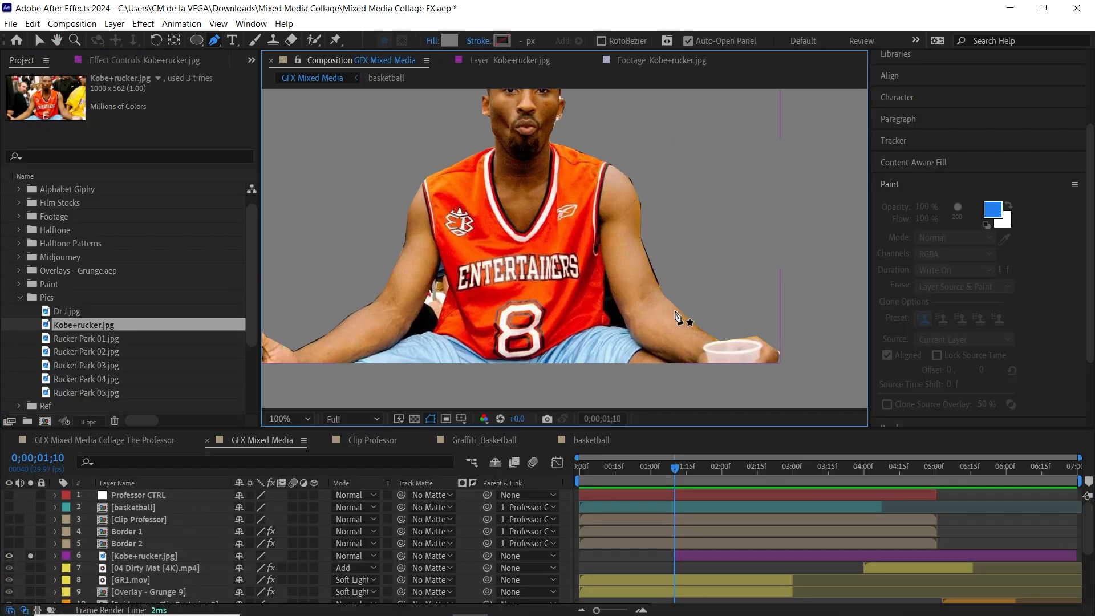
- Rename the masked Kobe+rucker.jpg layer as Kobe
{"action": "scroll", "coordinate": [679, 318], "scroll_direction": "down", "scroll_amount": 3}
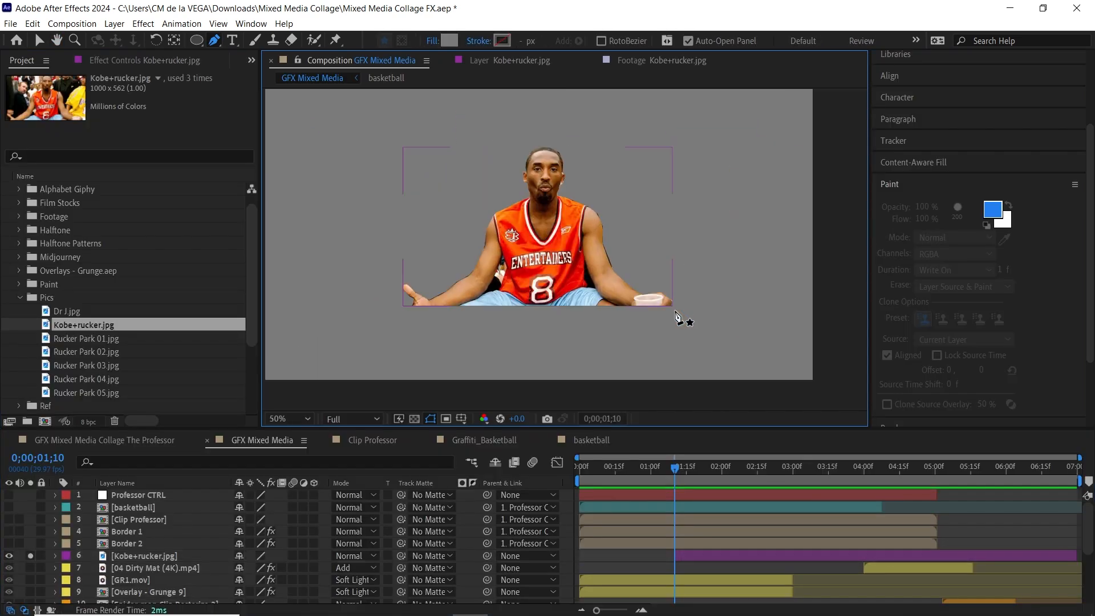
{"action": "left_click", "coordinate": [150, 558]}
{"action": "key", "text": "Return"}
{"action": "type", "text": "Kobe"}
{"action": "key", "text": "Return"}
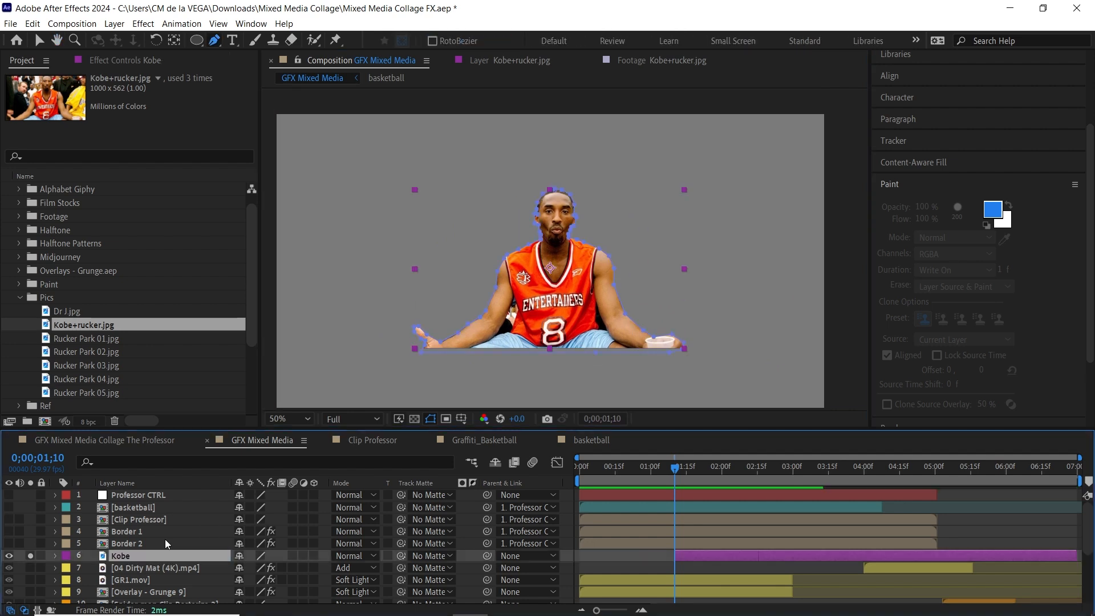
- Turn off solo for the Kobe layer and set its scale to 150%
{"action": "key", "text": "s"}
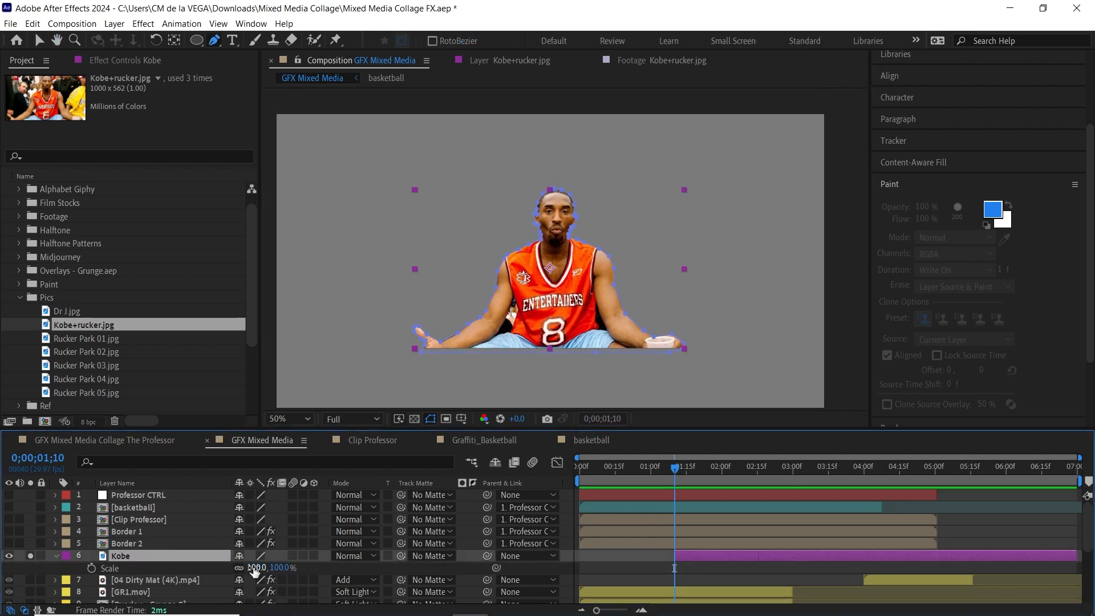
{"action": "left_click", "coordinate": [30, 555]}
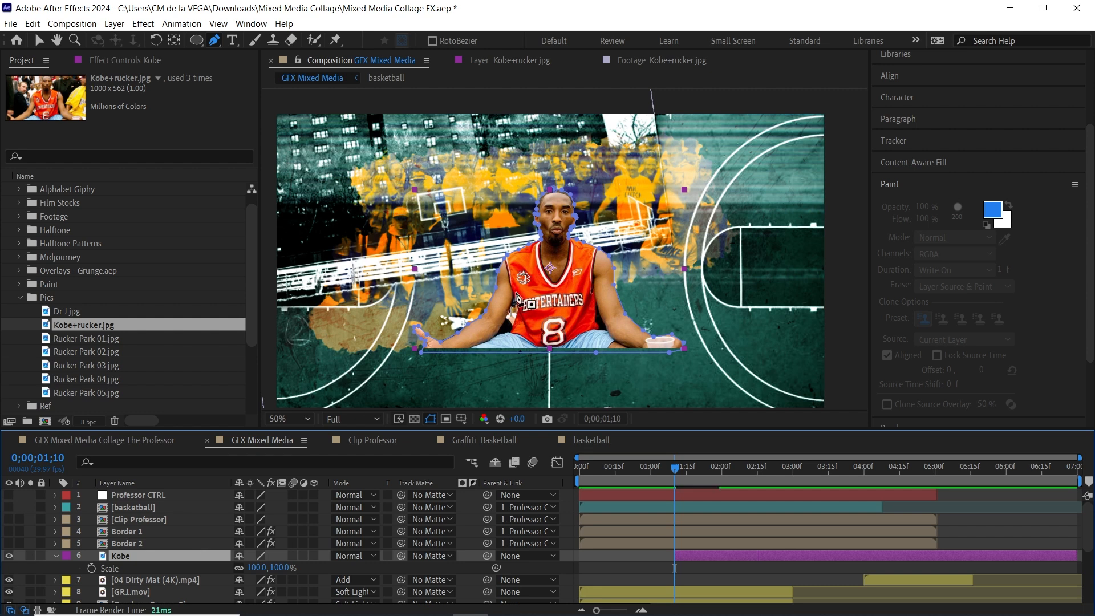
{"action": "left_click", "coordinate": [258, 567]}
{"action": "type", "text": "150"}
{"action": "key", "text": "Return"}
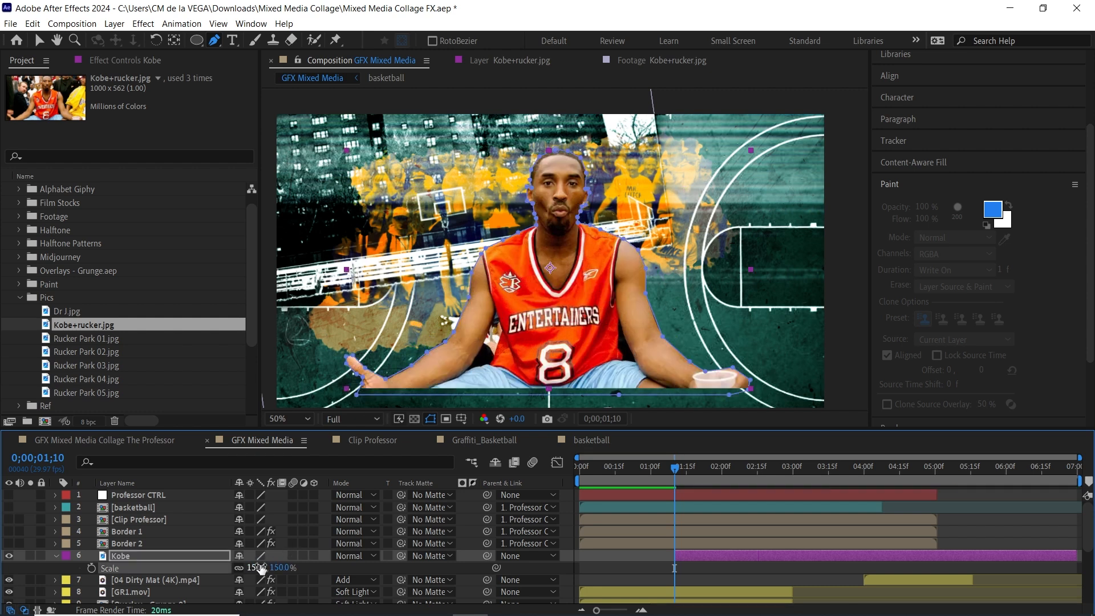
- Move the Kobe cutout to the lower left of the frame, at about position 520, 700
{"action": "key", "text": "v"}
{"action": "left_click_drag", "start_coordinate": [299, 131], "coordinate": [324, 106]}
{"action": "left_click_drag", "start_coordinate": [625, 306], "coordinate": [499, 350]}
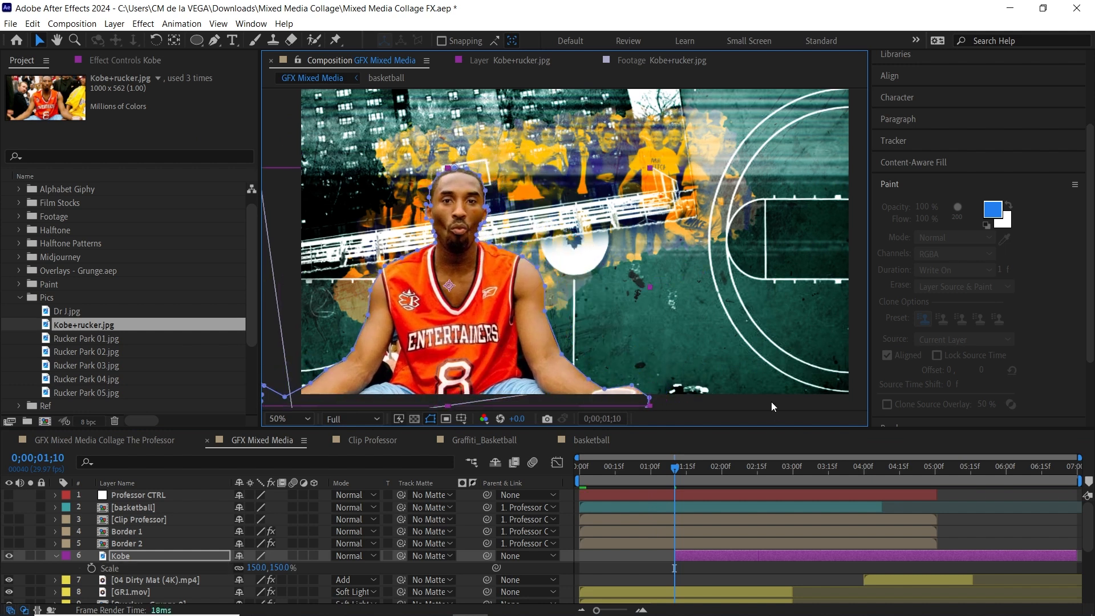
- Add the expression posterizeTime(6) wiggle(100,100) to the Kobe layer's position and preview the motion
{"action": "left_click", "coordinate": [151, 552]}
{"action": "key", "text": "p"}
{"action": "left_click", "coordinate": [124, 569]}
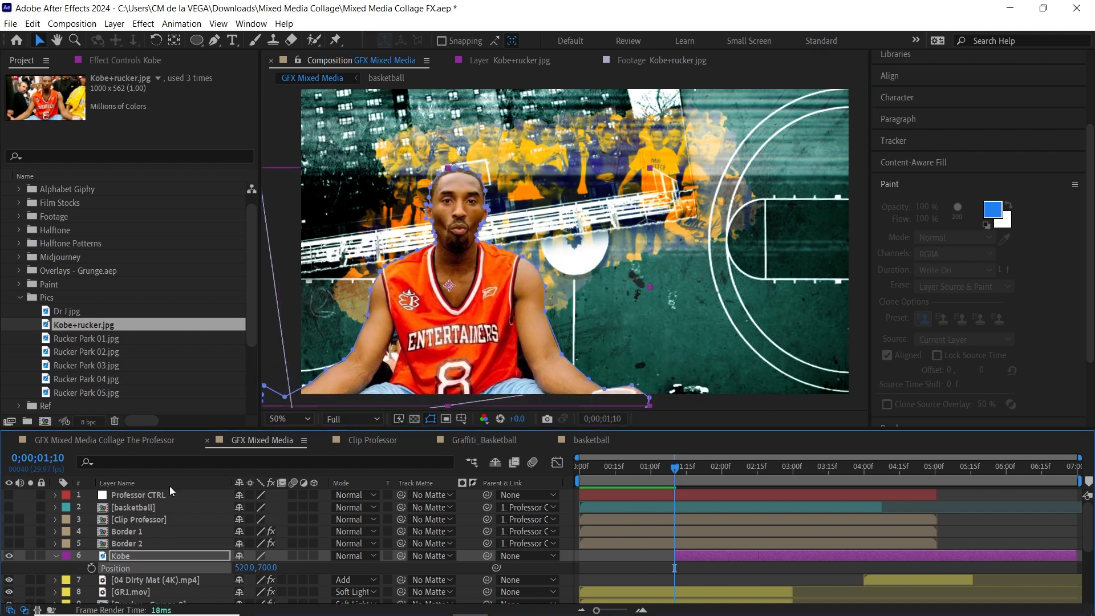
{"action": "left_click_drag", "start_coordinate": [192, 428], "coordinate": [190, 410]}
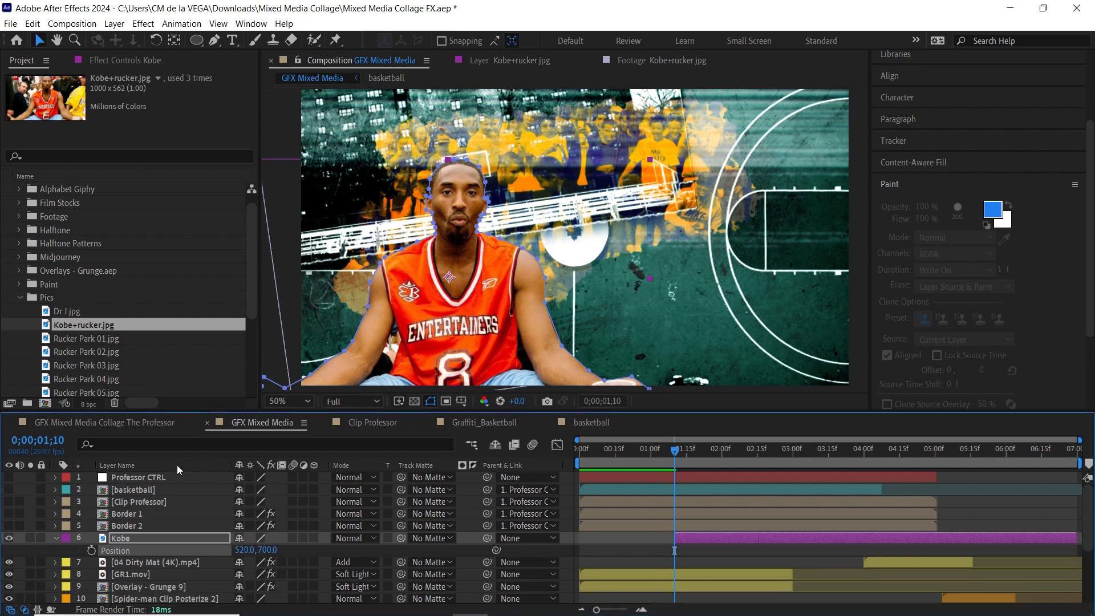
{"action": "right_click", "coordinate": [135, 551]}
{"action": "left_click", "coordinate": [206, 486]}
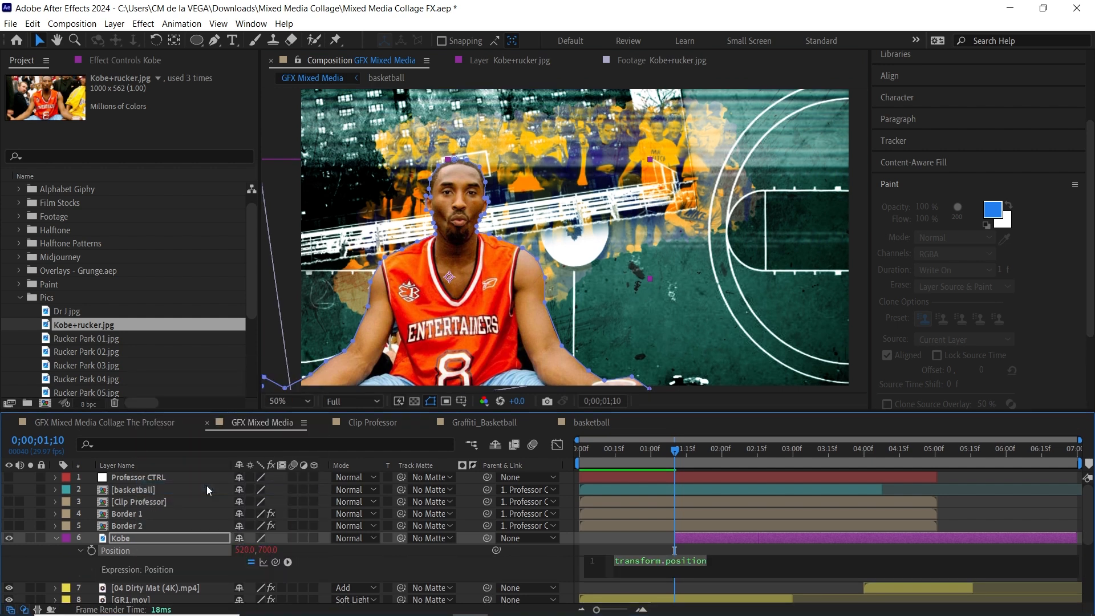
{"action": "type", "text": "poster"}
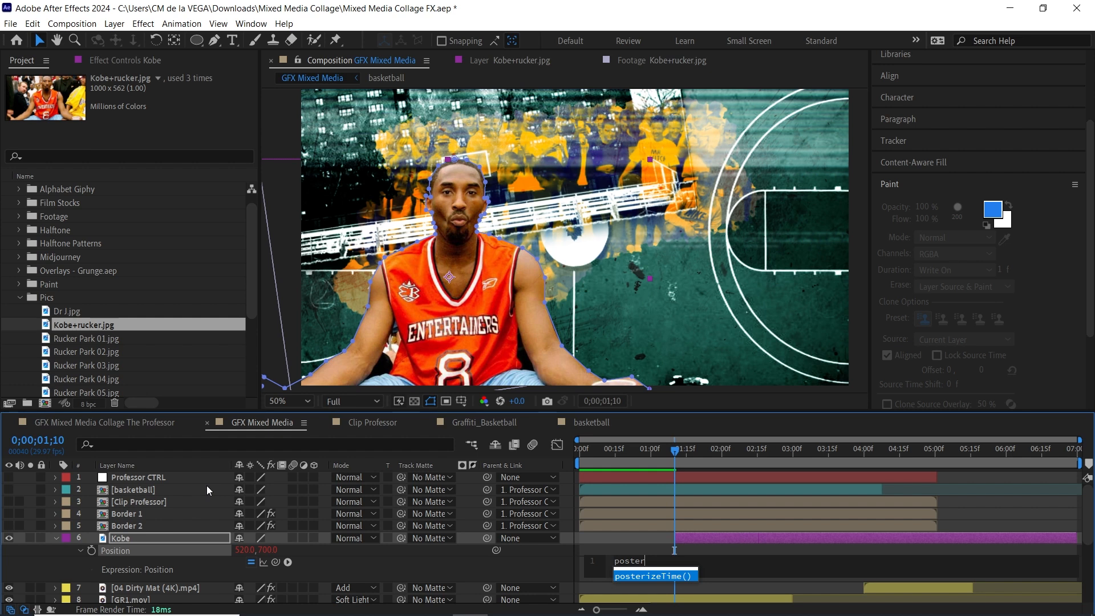
{"action": "key", "text": "Return"}
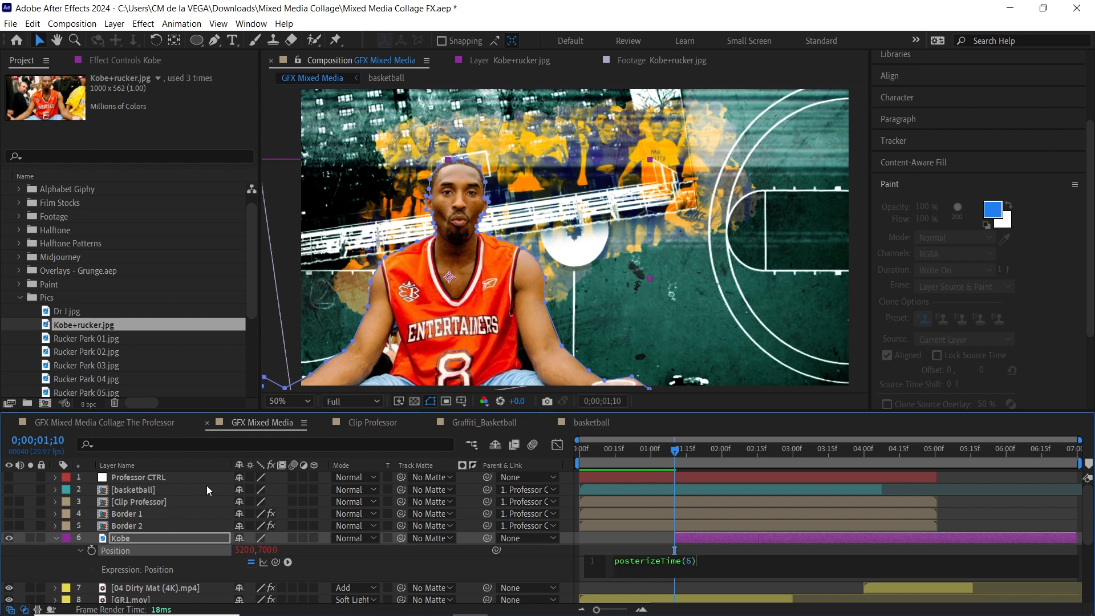
{"action": "type", "text": "wig"}
{"action": "key", "text": "Return"}
{"action": "left_click", "coordinate": [676, 451]}
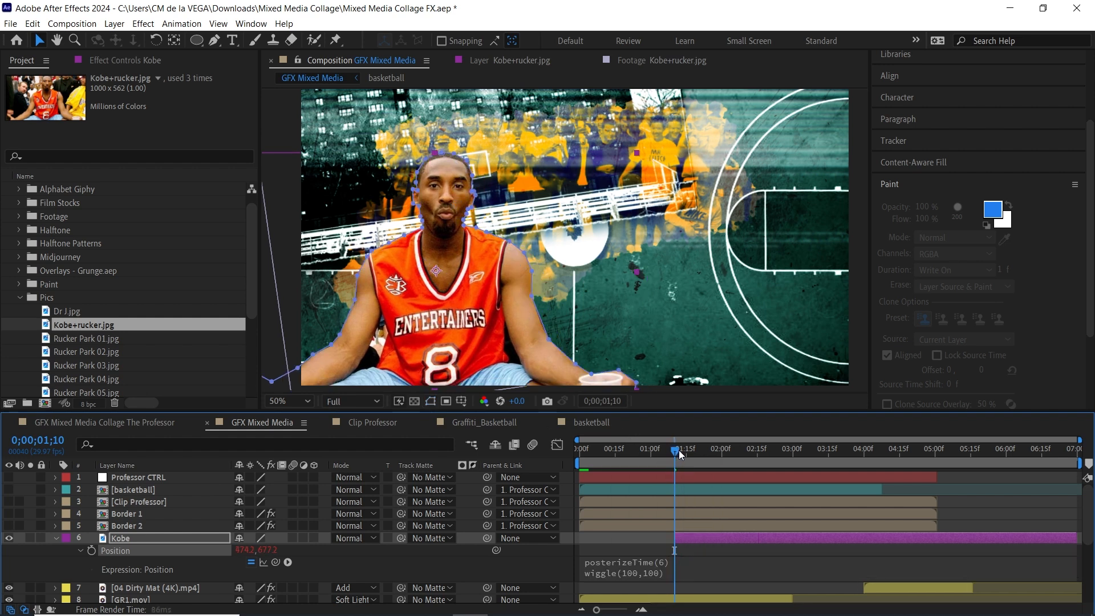
{"action": "key", "text": "space"}
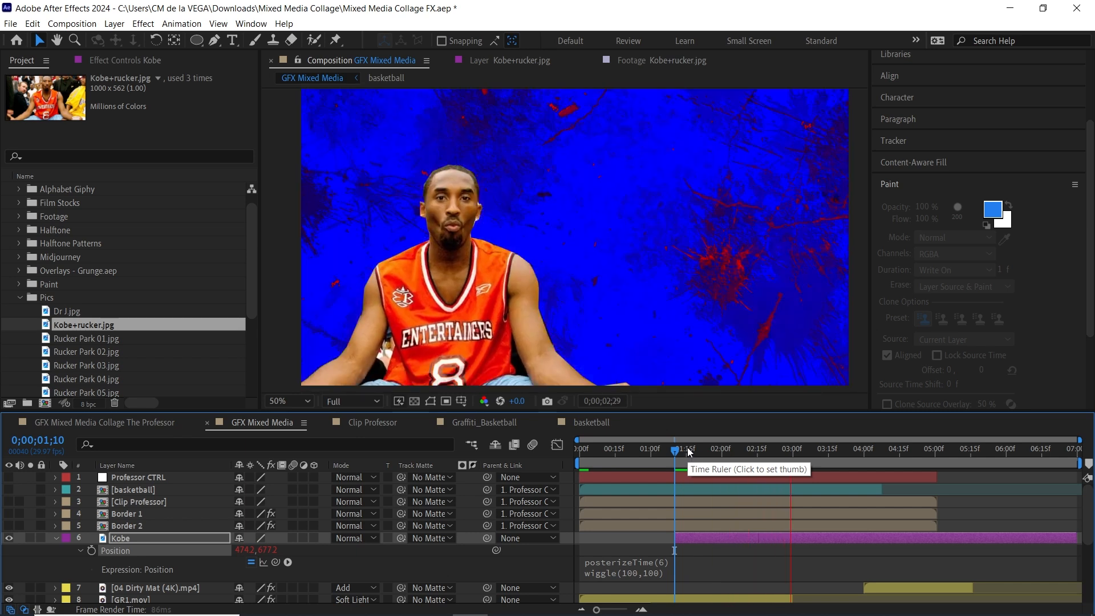
- Split the Kobe layer at 0;00;01;20 and extend the second part's start back to 0;00;01;18
{"action": "left_click", "coordinate": [699, 450]}
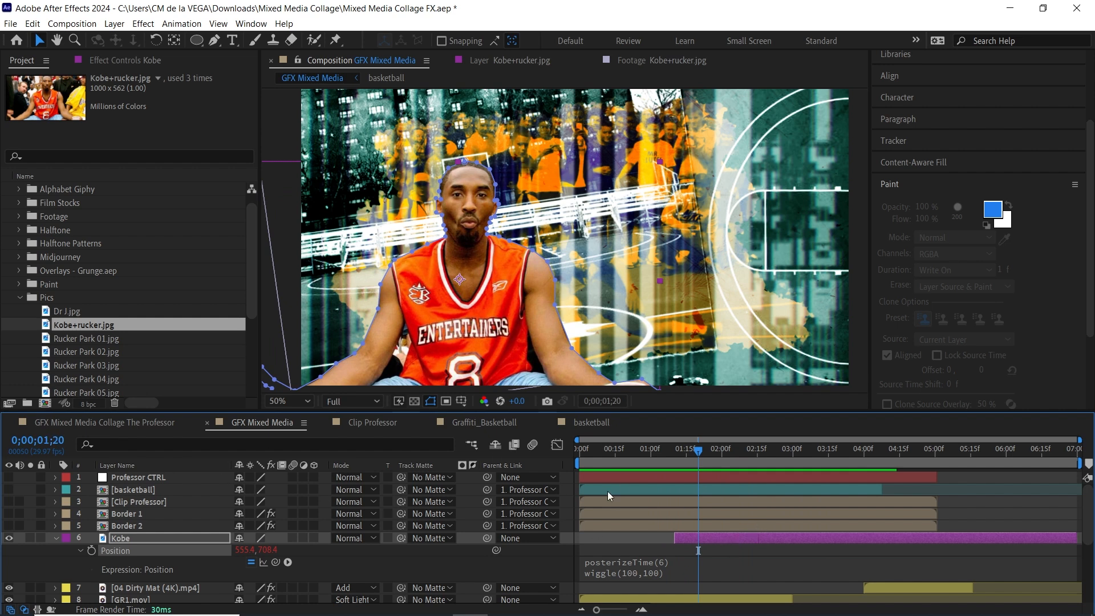
{"action": "key", "text": "ctrl+shift+d"}
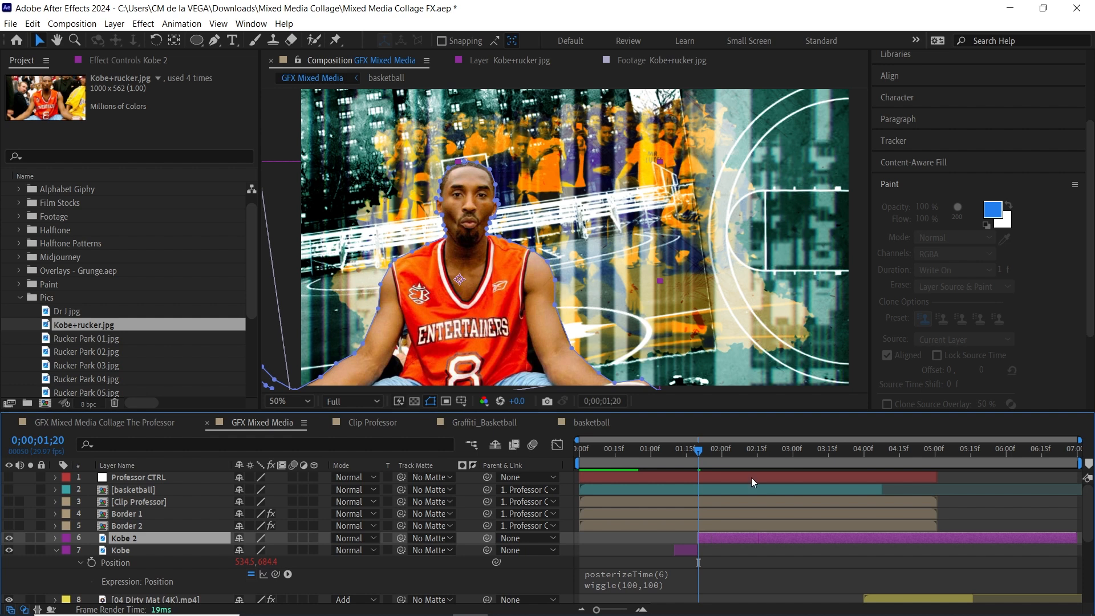
{"action": "key", "text": "Page_Up"}
{"action": "key", "text": "Page_Up"}
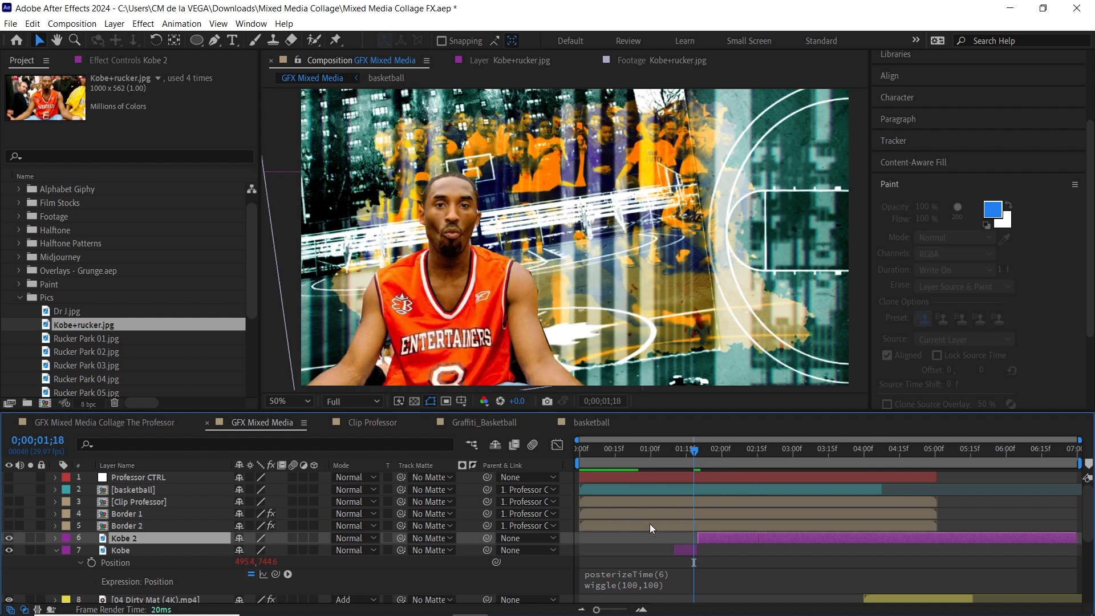
{"action": "left_click_drag", "start_coordinate": [695, 538], "coordinate": [694, 538]}
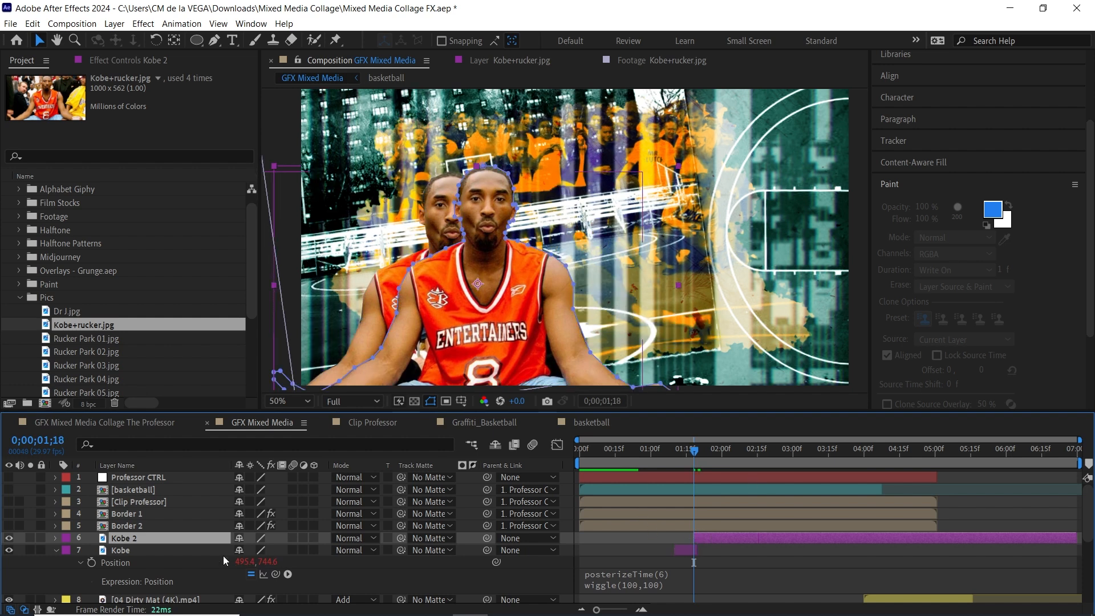
- Set the Kobe 2 layer's scale to 200%
{"action": "key", "text": "s"}
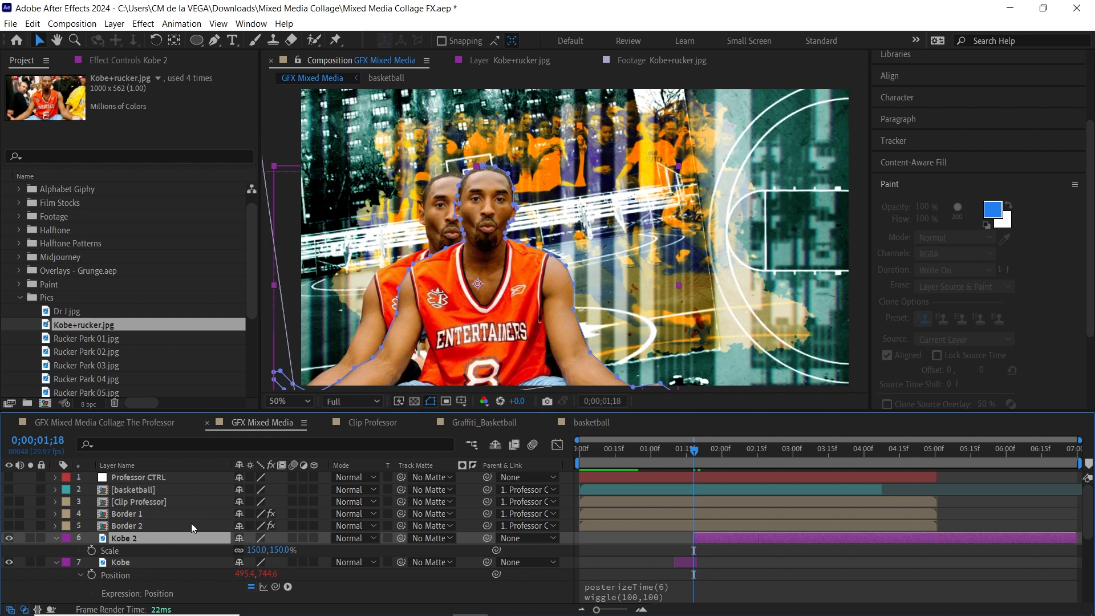
{"action": "left_click", "coordinate": [259, 550]}
{"action": "type", "text": "200"}
{"action": "key", "text": "Return"}
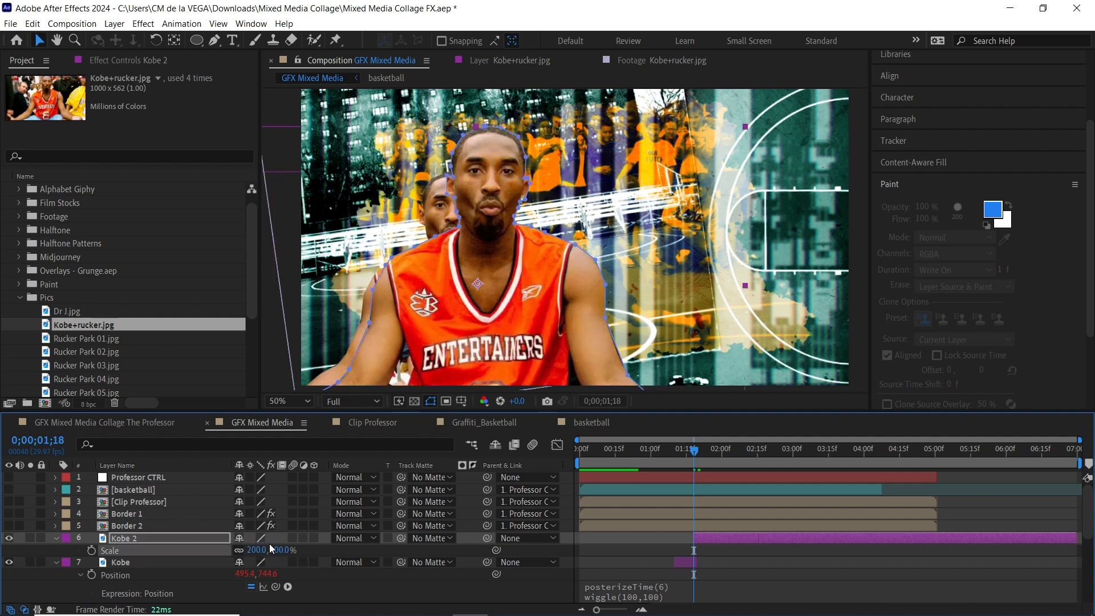
- Change the wiggle in Kobe 2's position expression to wiggle(200,100) and preview the motion
{"action": "key", "text": "p"}
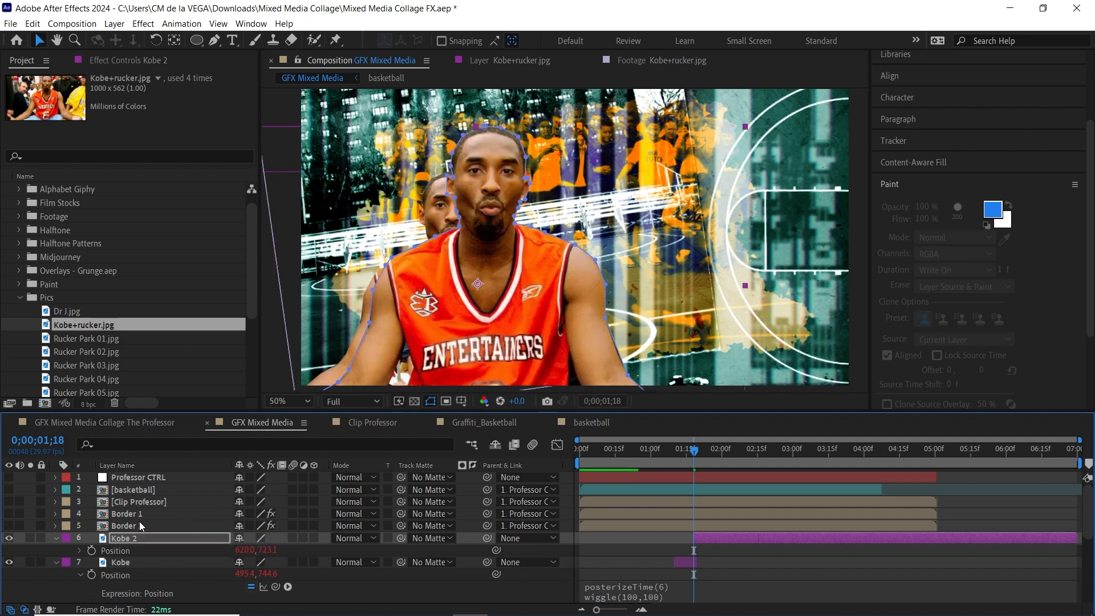
{"action": "type", "text": "posterizeTime(6) wiggle(100,100)"}
{"action": "left_click", "coordinate": [649, 556]}
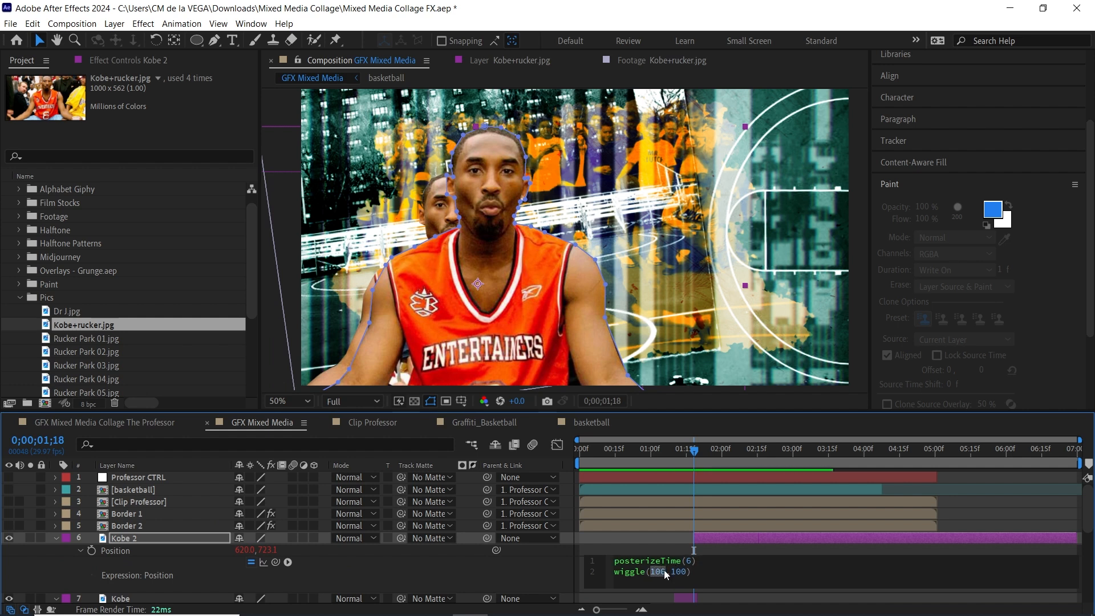
{"action": "left_click", "coordinate": [690, 451]}
{"action": "key", "text": "space"}
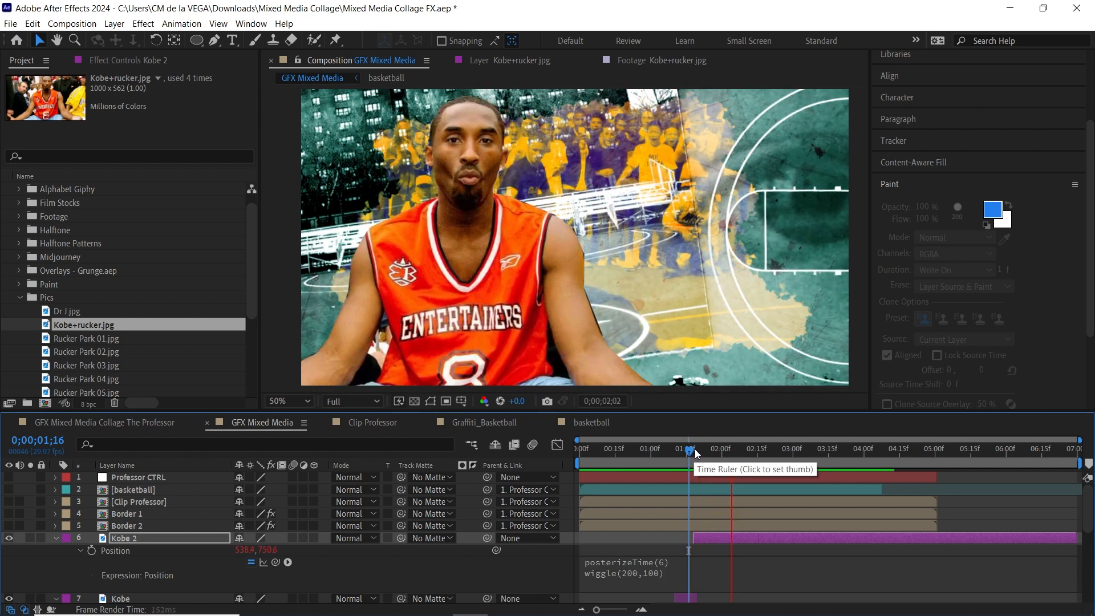
{"action": "left_click", "coordinate": [705, 451]}
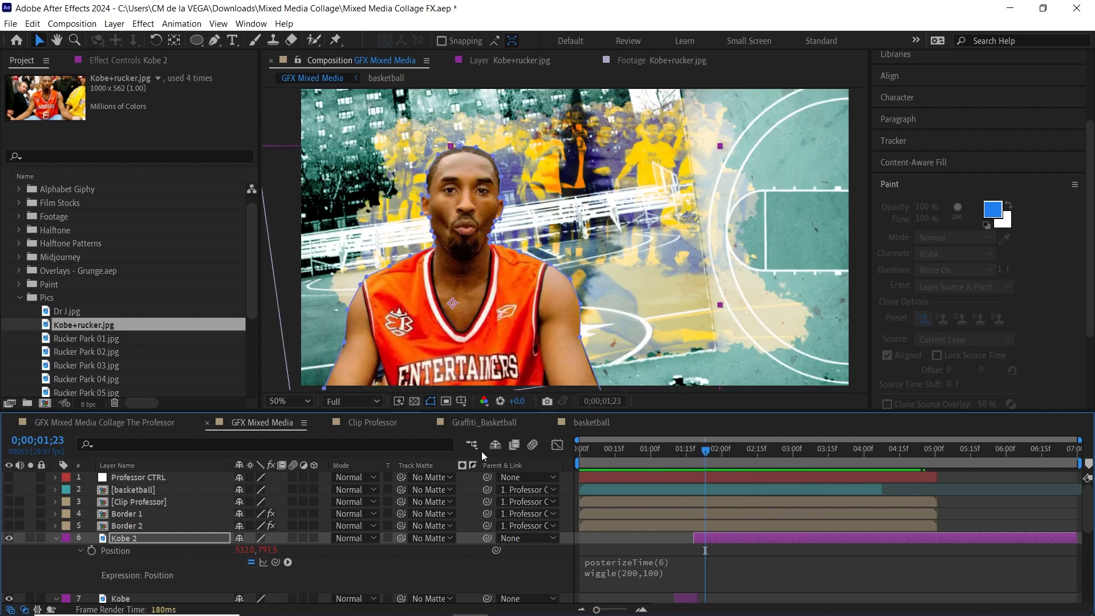
- Apply the Tritone effect to Kobe 2 and set its highlights to yellow FBE109
{"action": "left_click", "coordinate": [155, 538]}
{"action": "left_click", "coordinate": [56, 539]}
{"action": "key", "text": "ctrl+space"}
{"action": "type", "text": "tri"}
{"action": "key", "text": "Return"}
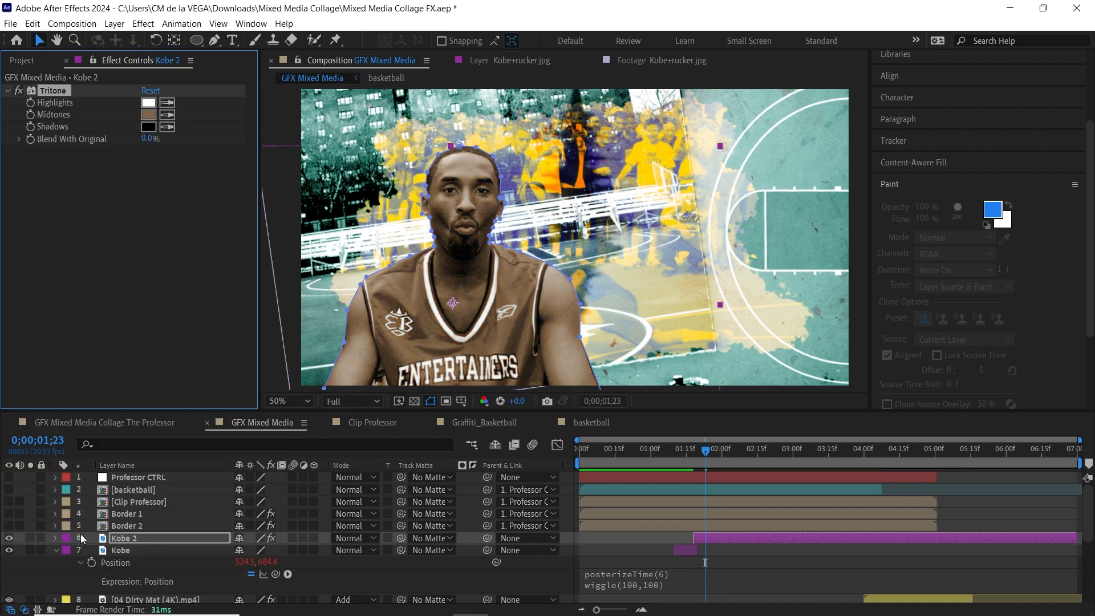
{"action": "left_click", "coordinate": [149, 103]}
{"action": "left_click", "coordinate": [406, 486]}
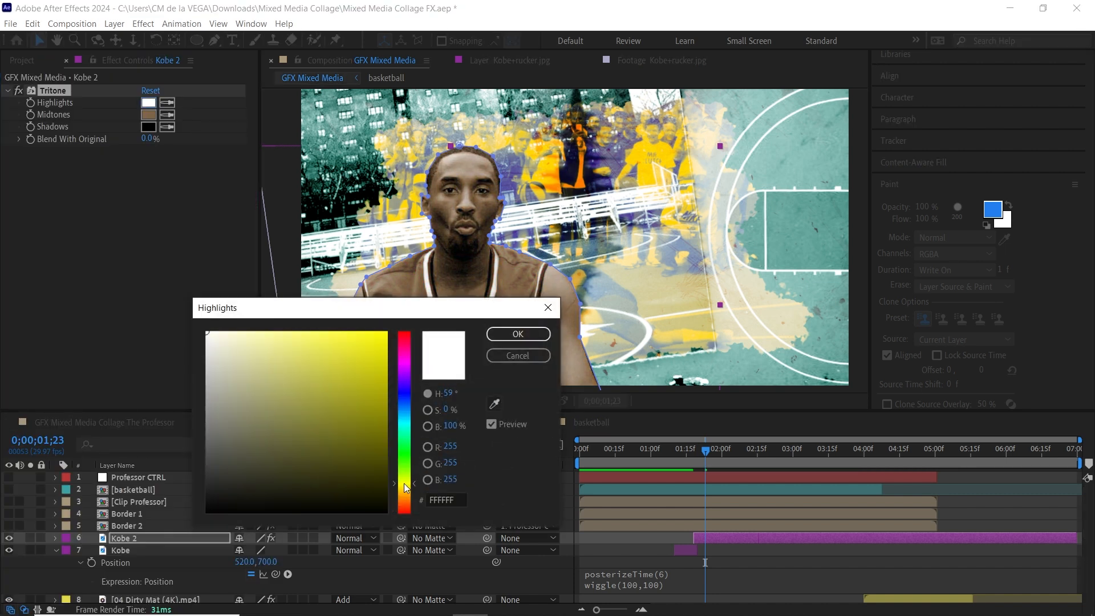
{"action": "left_click", "coordinate": [381, 338]}
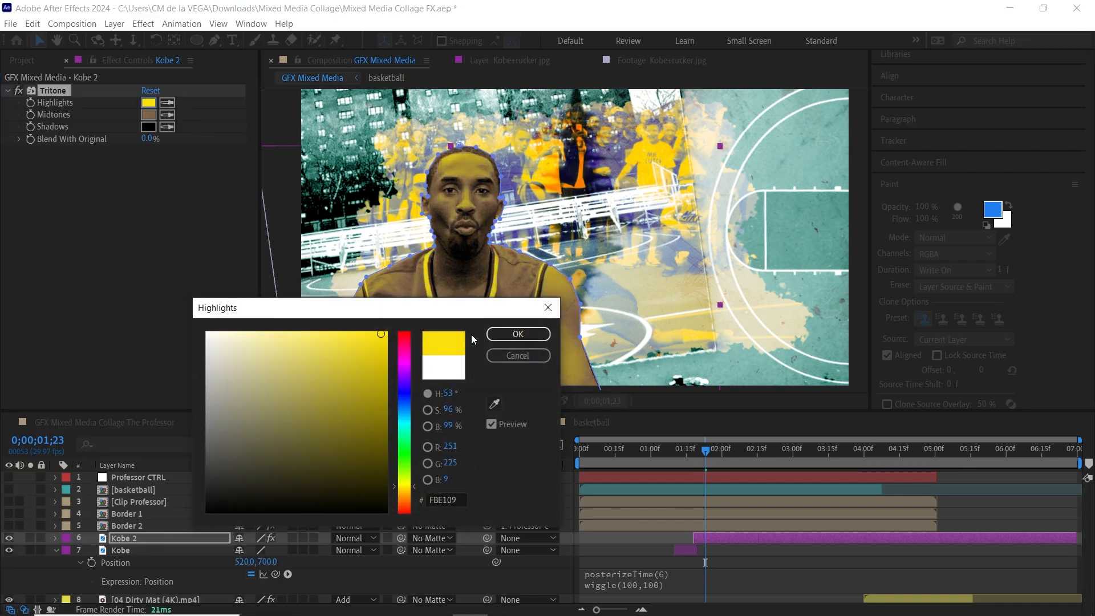
{"action": "left_click", "coordinate": [516, 334]}
- Set the Tritone midtones on Kobe 2 to a bright purple
{"action": "left_click", "coordinate": [152, 115]}
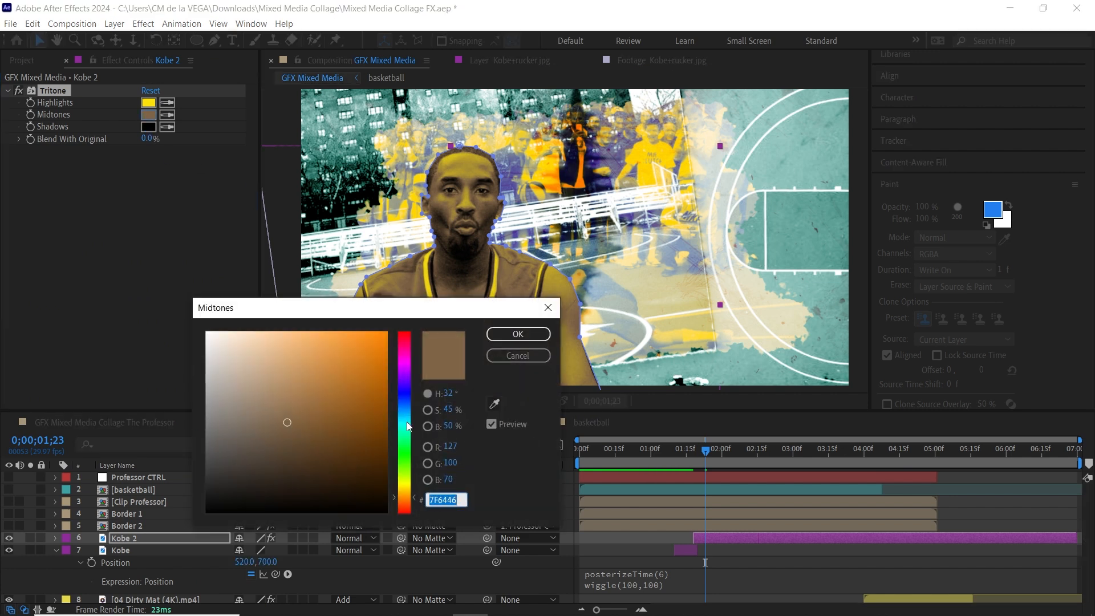
{"action": "left_click", "coordinate": [403, 373]}
{"action": "mouse_move", "coordinate": [378, 339]}
{"action": "left_mouse_down"}
{"action": "mouse_move", "coordinate": [340, 333]}
{"action": "mouse_move", "coordinate": [361, 332]}
{"action": "left_mouse_up"}
{"action": "left_click", "coordinate": [518, 334]}
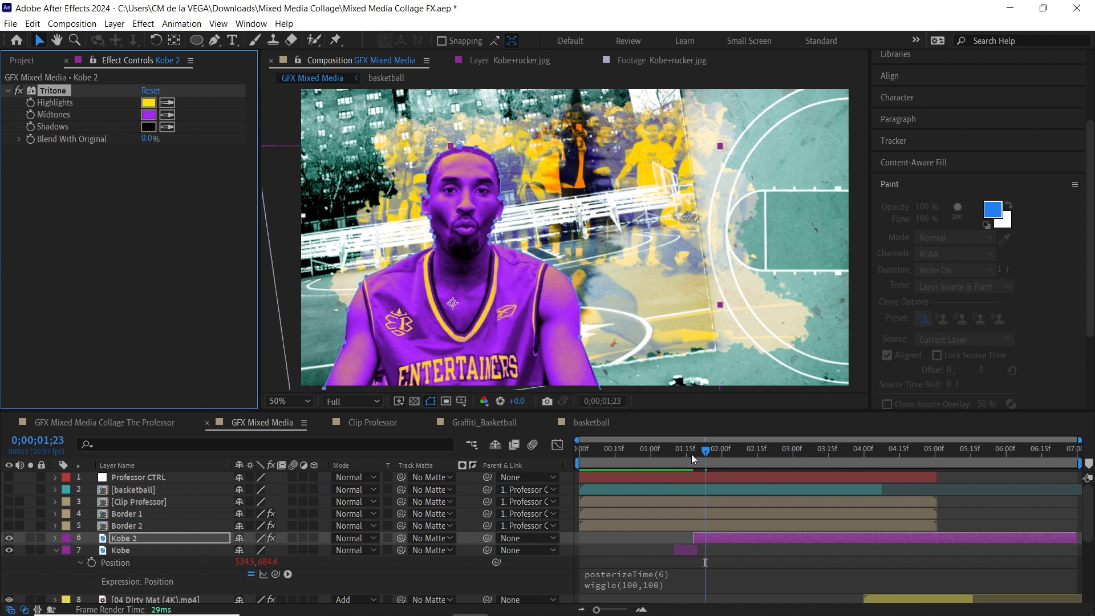
- Split Kobe 2 at 0;00;02;00, delete the part after the split, and play back the cutout sequence
{"action": "left_click", "coordinate": [722, 451]}
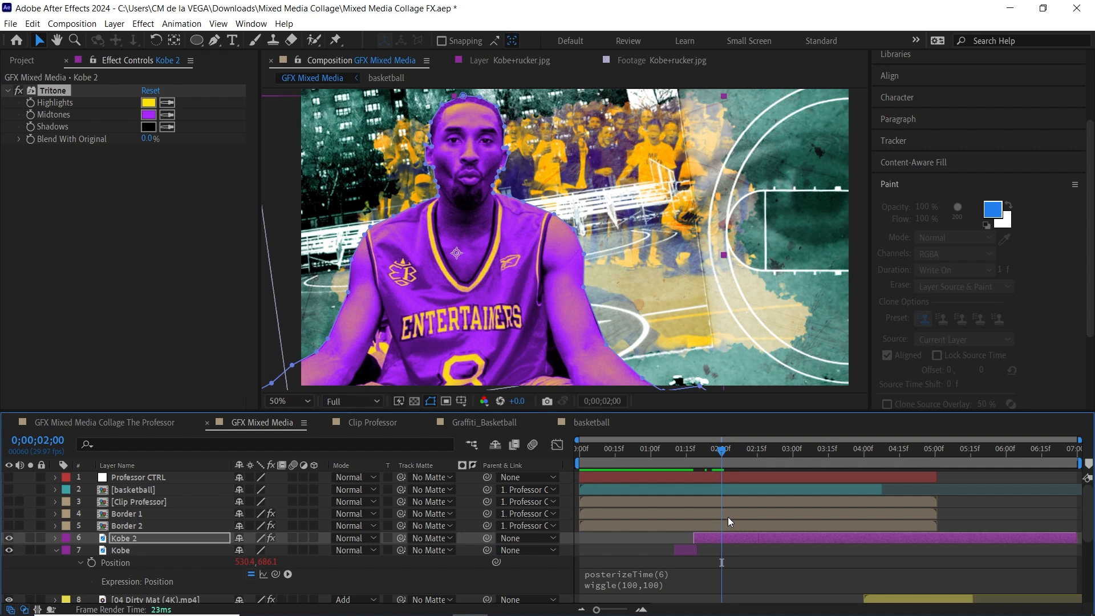
{"action": "key", "text": "ctrl+shift+d"}
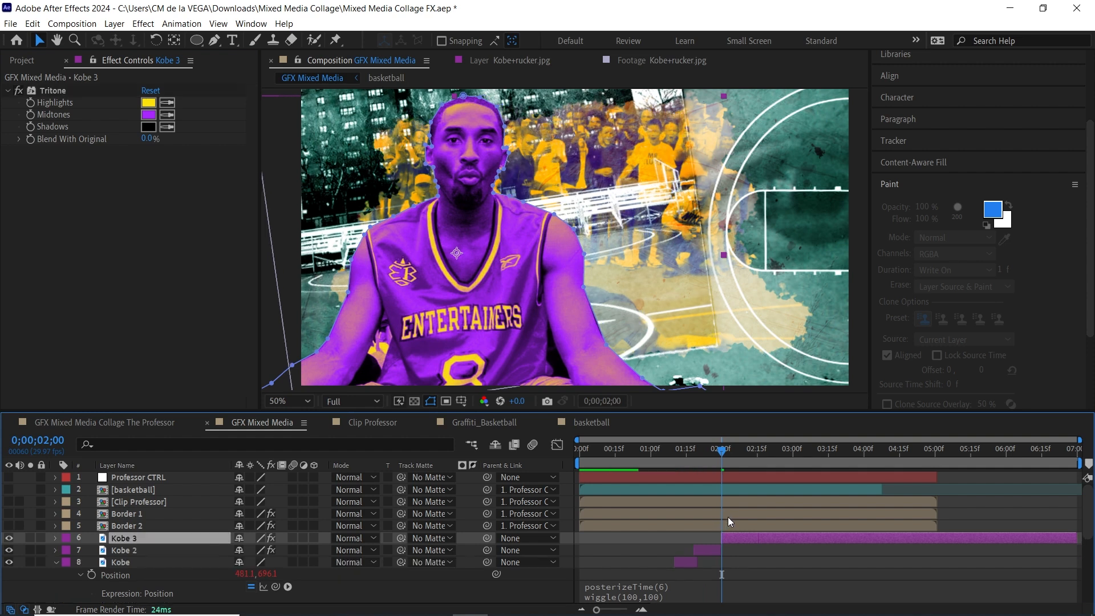
{"action": "key", "text": "Delete"}
{"action": "mouse_move", "coordinate": [689, 451]}
{"action": "left_mouse_down"}
{"action": "mouse_move", "coordinate": [704, 452]}
{"action": "mouse_move", "coordinate": [676, 448]}
{"action": "left_mouse_up"}
{"action": "key", "text": "space"}
{"action": "key", "text": "space"}
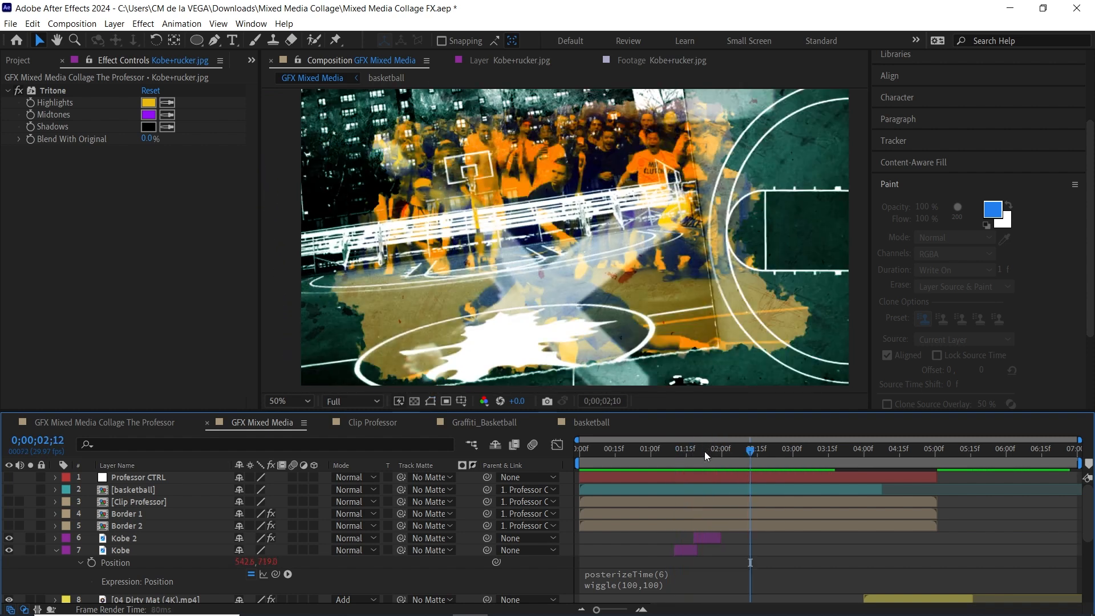
- Move the purple Kobe 2 cutout slightly higher in the frame and review the change between the two cutouts
{"action": "left_click", "coordinate": [706, 449]}
{"action": "left_click", "coordinate": [509, 312]}
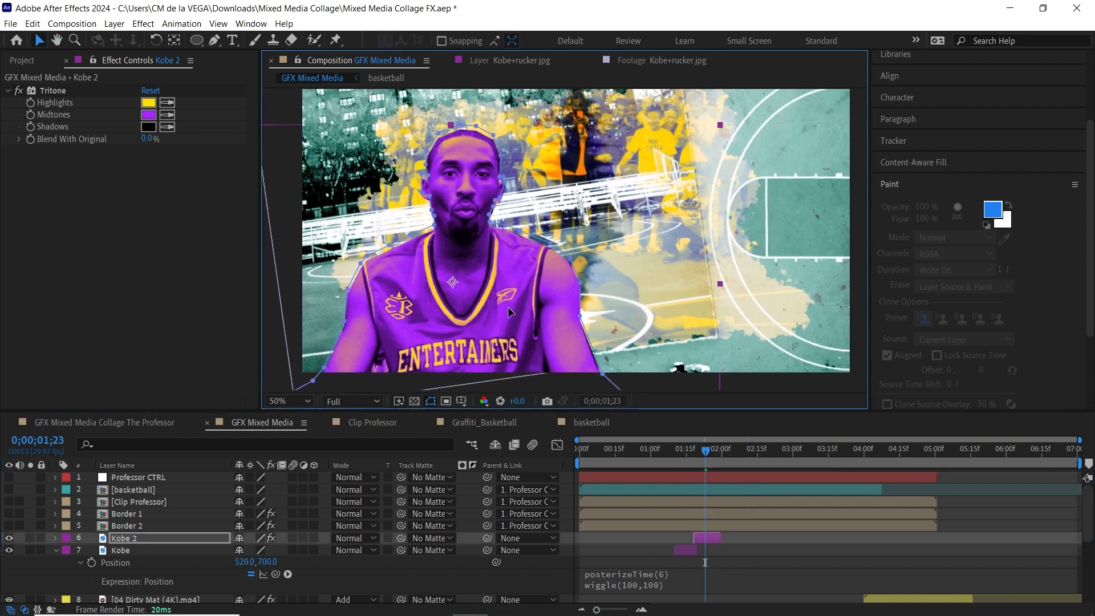
{"action": "left_click_drag", "start_coordinate": [509, 313], "coordinate": [504, 246]}
{"action": "left_click_drag", "start_coordinate": [520, 284], "coordinate": [522, 309]}
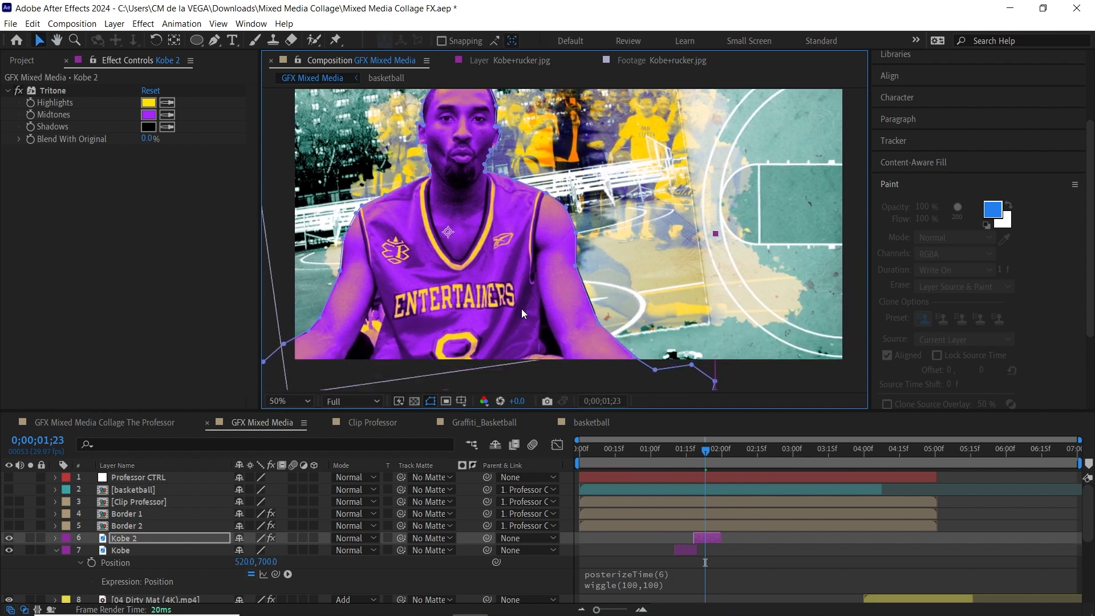
{"action": "left_click", "coordinate": [670, 450]}
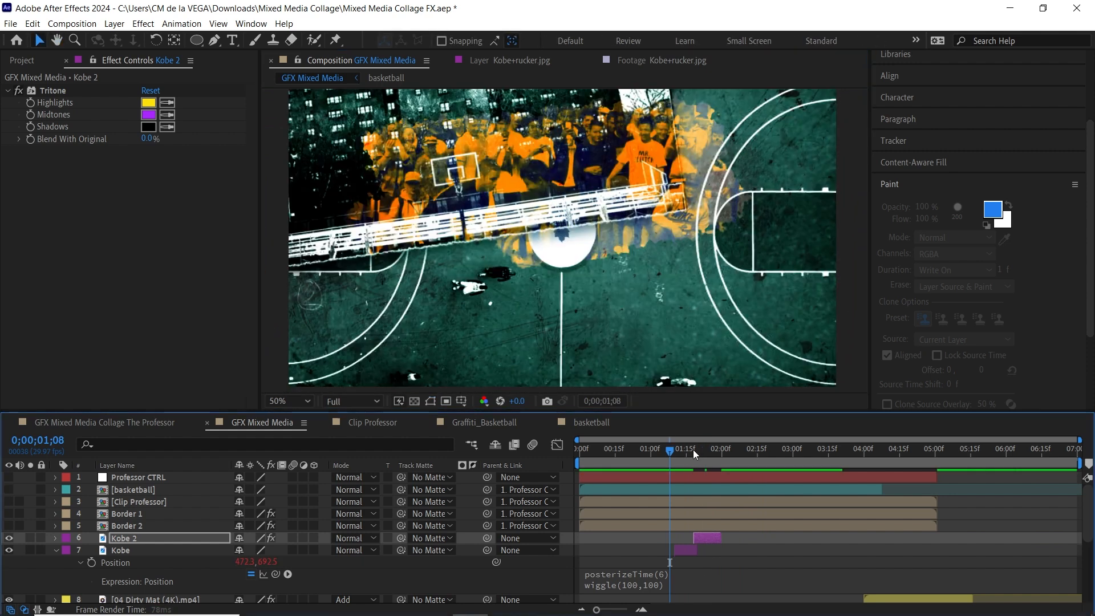
{"action": "left_click", "coordinate": [693, 450]}
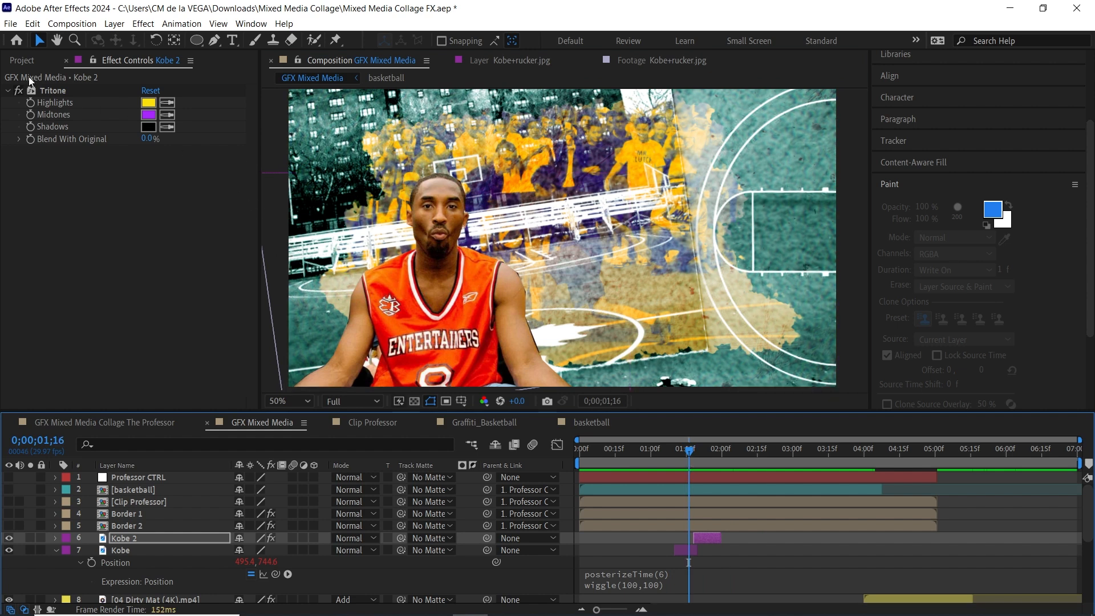
- Find the Tape folder in the project assets, preview 03.jpg, and return to the GFX Mixed Media composition
{"action": "left_click", "coordinate": [22, 60]}
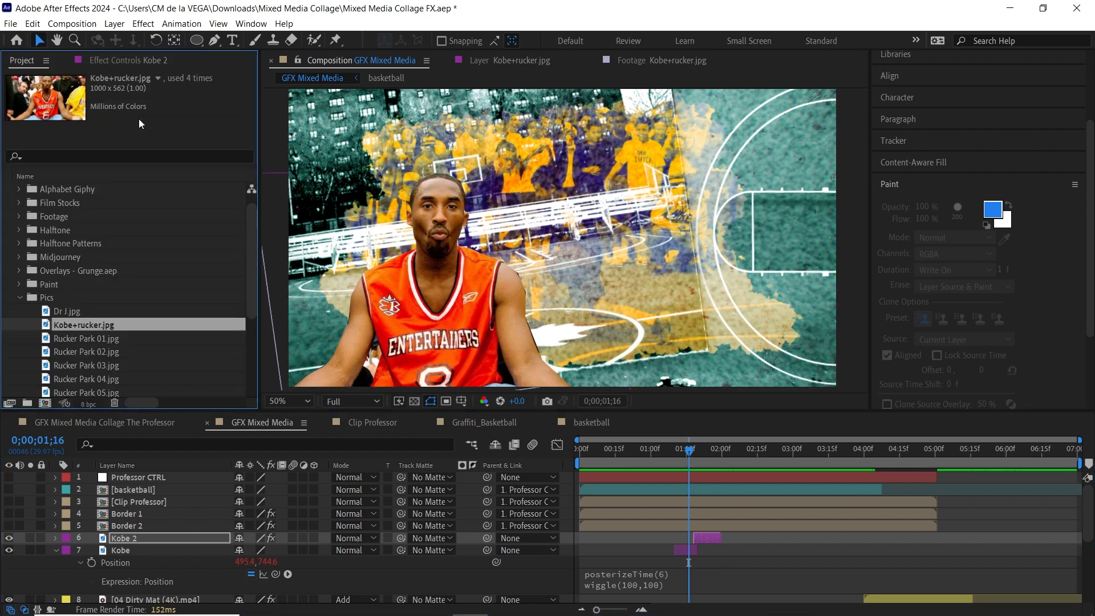
{"action": "left_click", "coordinate": [21, 298]}
{"action": "left_click", "coordinate": [25, 324]}
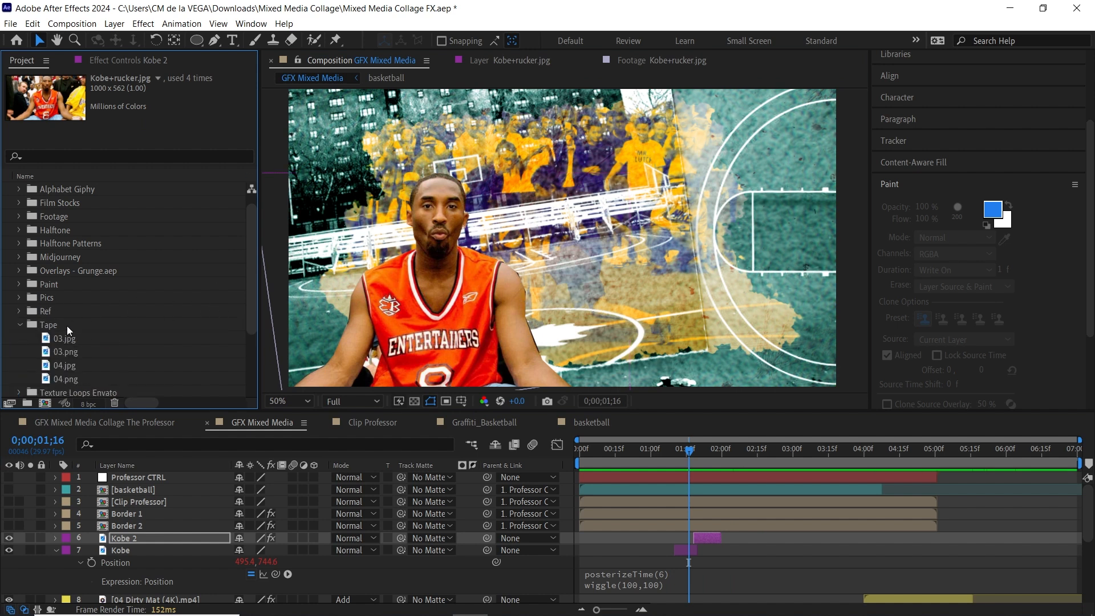
{"action": "left_click", "coordinate": [69, 339]}
{"action": "double_click", "coordinate": [71, 340]}
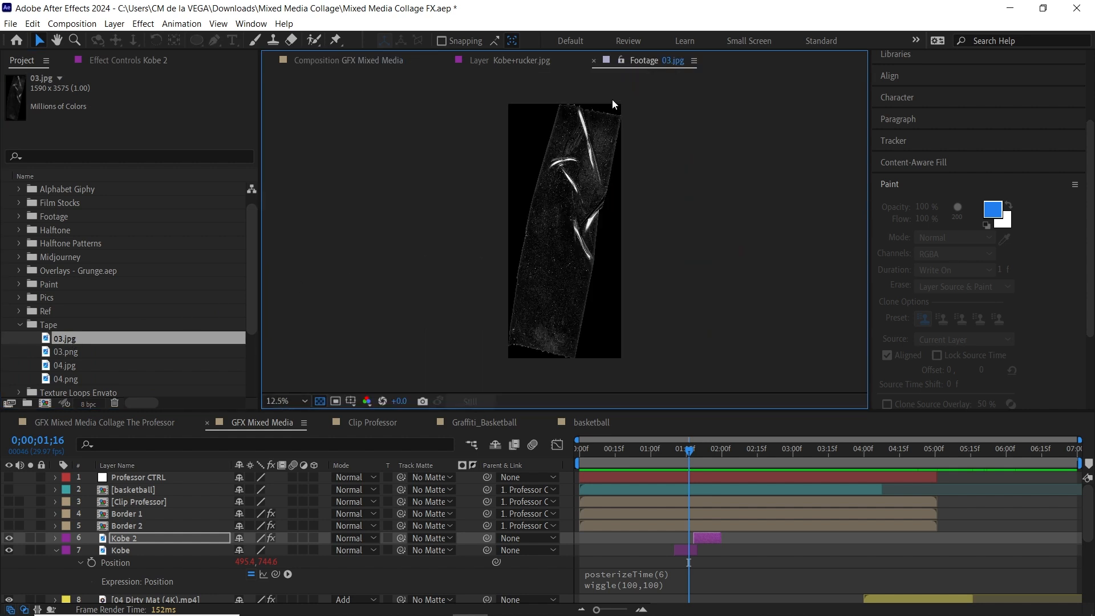
{"action": "left_click", "coordinate": [365, 60]}
- Add 03.png directly above Kobe with its start aligned to Kobe's, split it at 0;00;01;19, and delete the later part
{"action": "left_click_drag", "start_coordinate": [77, 351], "coordinate": [703, 542]}
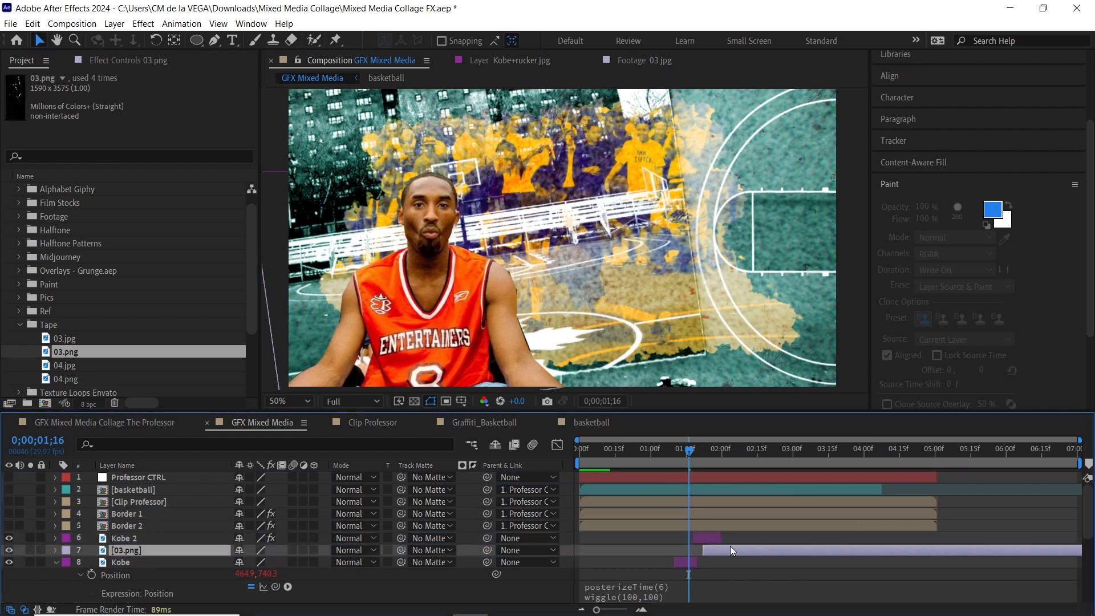
{"action": "left_click_drag", "start_coordinate": [675, 551], "coordinate": [682, 552]}
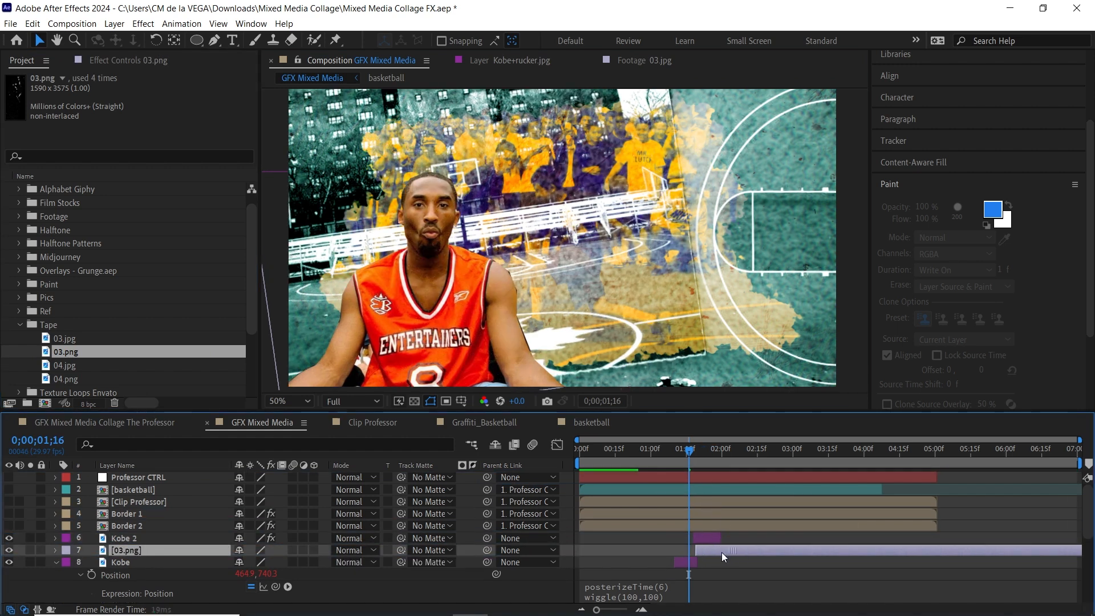
{"action": "left_click", "coordinate": [693, 456]}
{"action": "left_click", "coordinate": [697, 457]}
{"action": "key", "text": "alt+bracketright"}
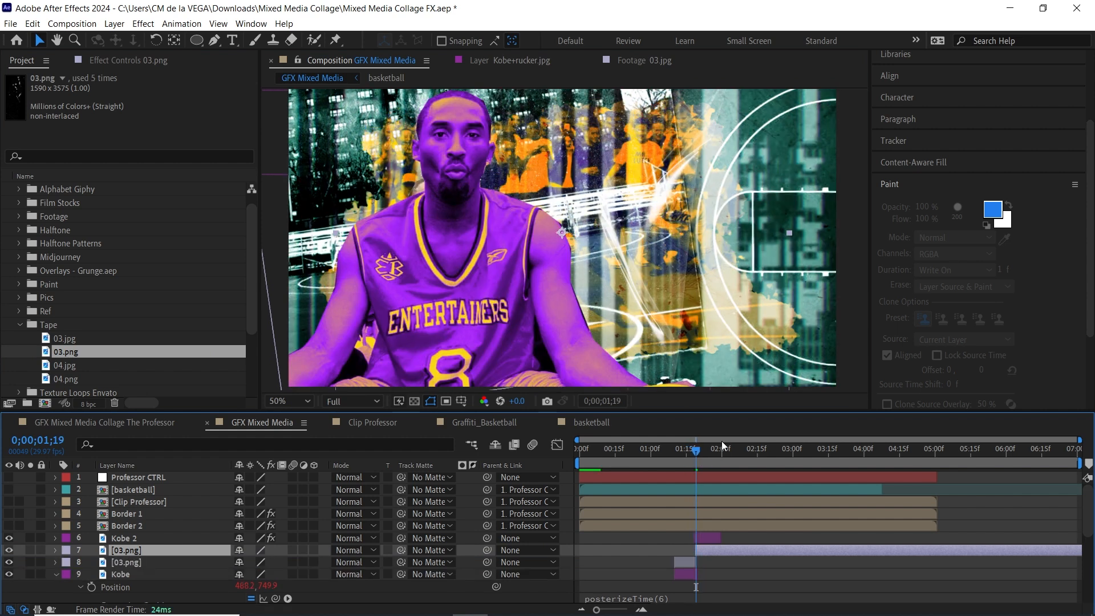
{"action": "left_click_drag", "start_coordinate": [698, 454], "coordinate": [689, 510]}
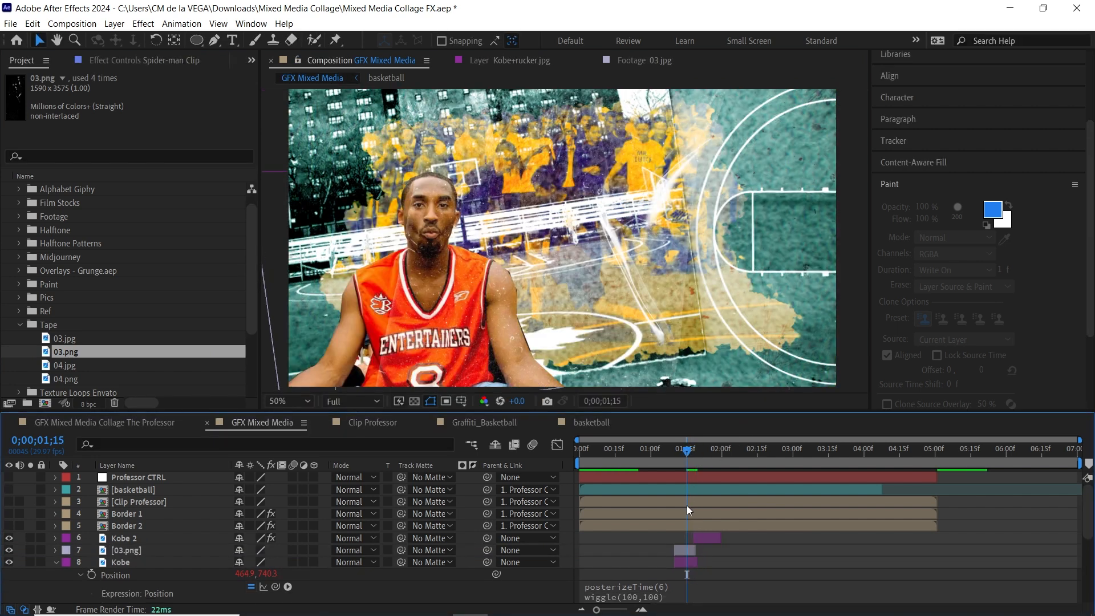
- Scale the 03.png tape to 12% and place it over the orange cutout's shoulder on the picture's left side
{"action": "left_click", "coordinate": [687, 550]}
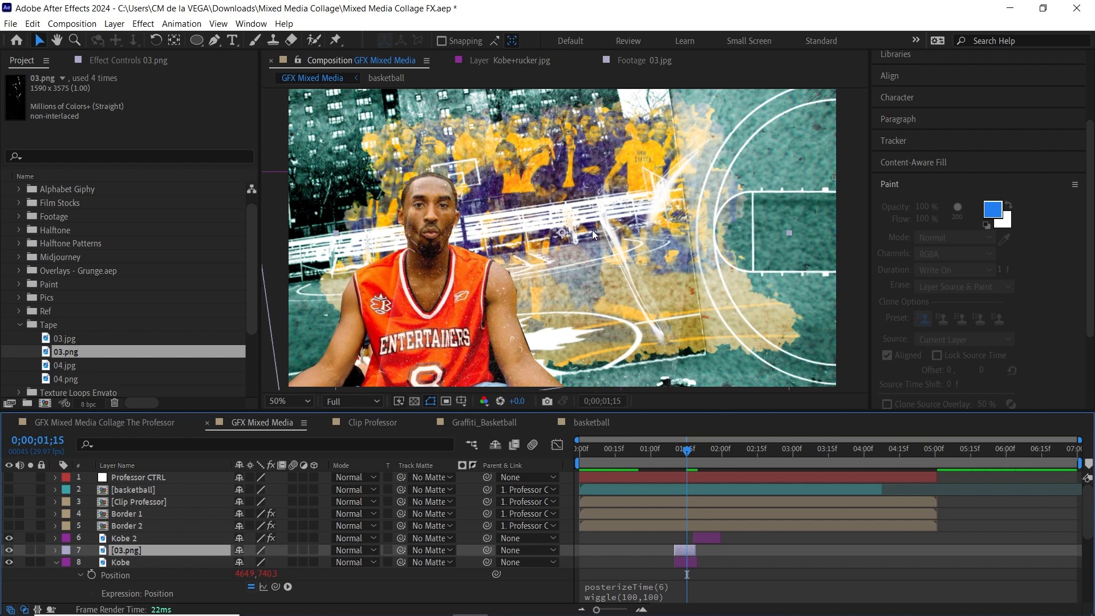
{"action": "scroll", "coordinate": [384, 330], "scroll_direction": "down", "scroll_amount": 2}
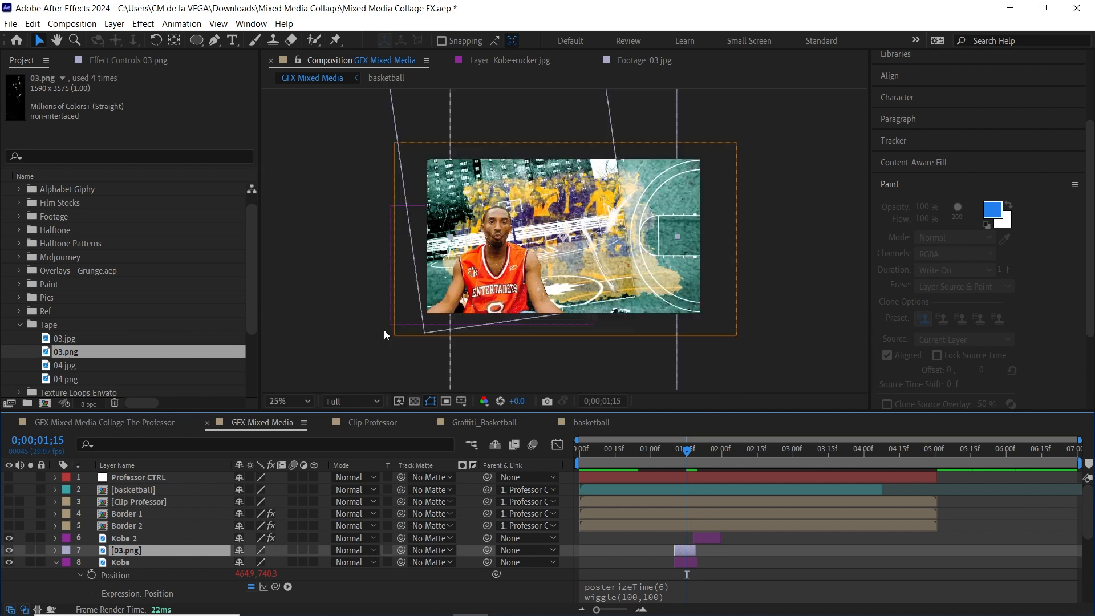
{"action": "scroll", "coordinate": [384, 330], "scroll_direction": "up", "scroll_amount": 2}
{"action": "left_click", "coordinate": [589, 242]}
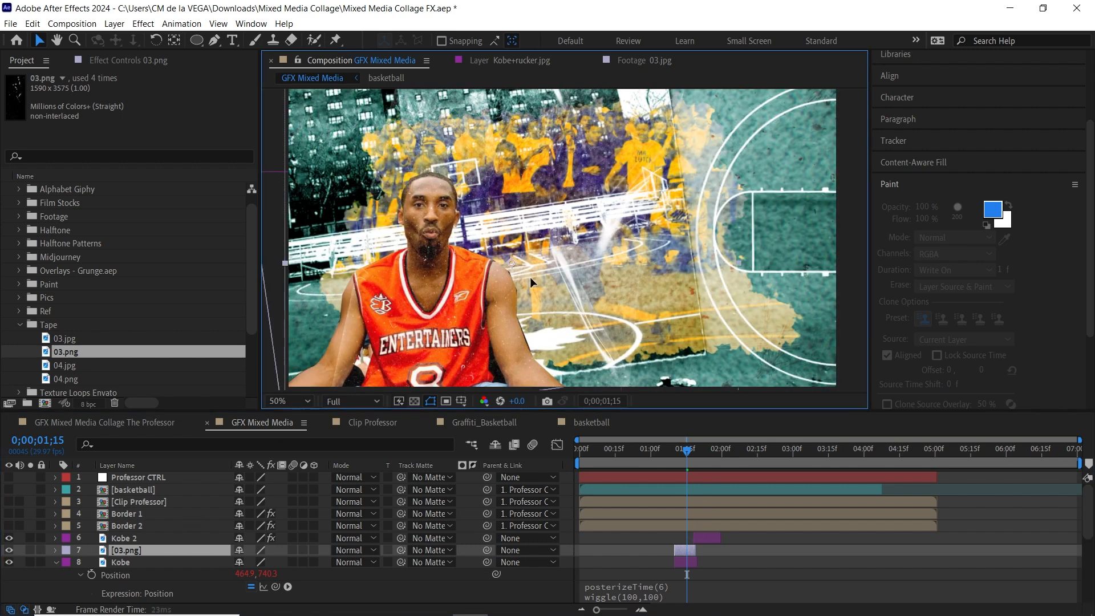
{"action": "key", "text": "s"}
{"action": "left_click_drag", "start_coordinate": [258, 563], "coordinate": [238, 529]}
{"action": "left_click_drag", "start_coordinate": [462, 305], "coordinate": [394, 266]}
{"action": "key", "text": "s"}
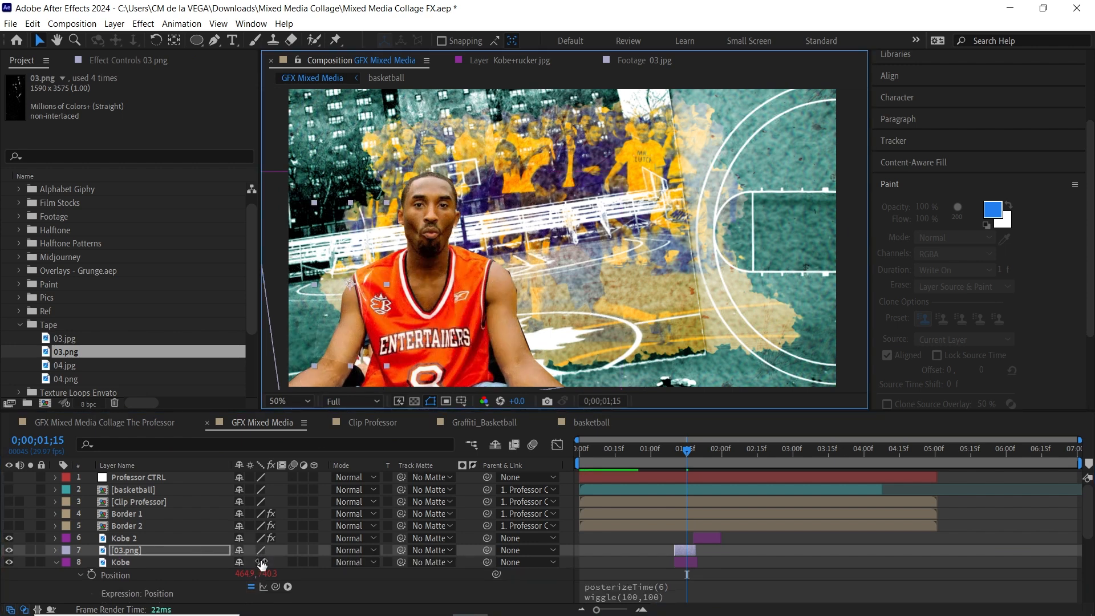
{"action": "key", "text": "s"}
{"action": "left_click_drag", "start_coordinate": [256, 563], "coordinate": [256, 548]}
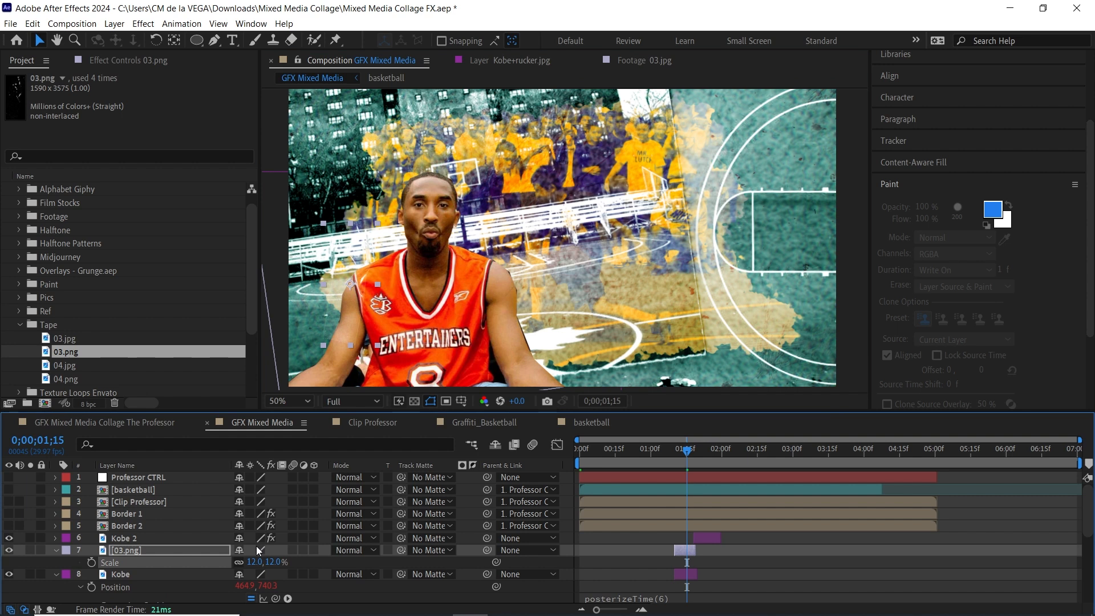
- Apply Levels to the tape and set its Alpha channel's input white to 64
{"action": "key", "text": "ctrl+space"}
{"action": "type", "text": "level"}
{"action": "key", "text": "Return"}
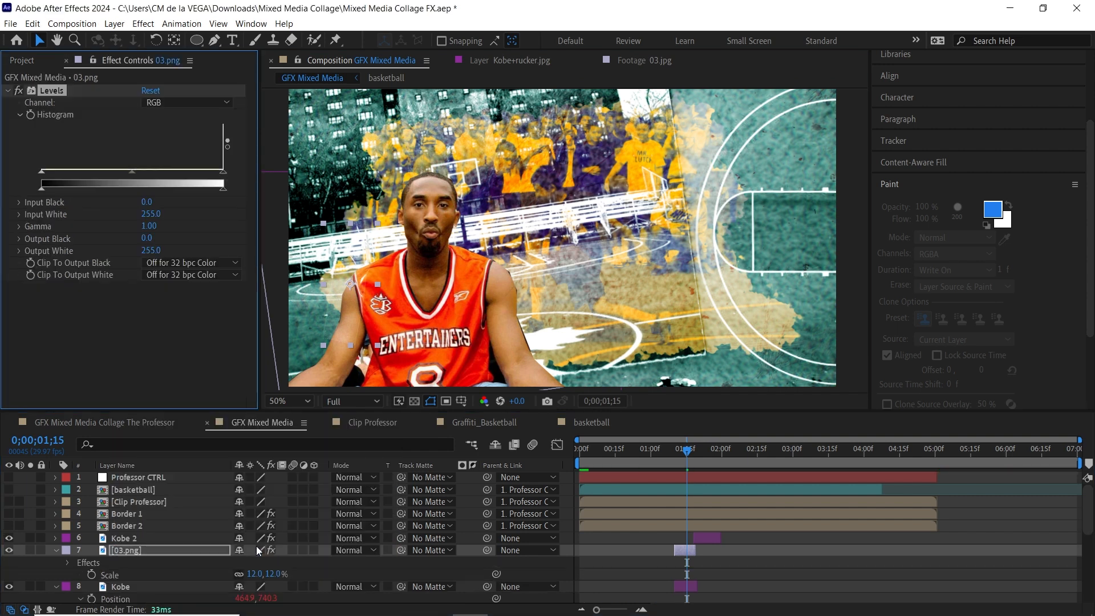
{"action": "left_click", "coordinate": [223, 102]}
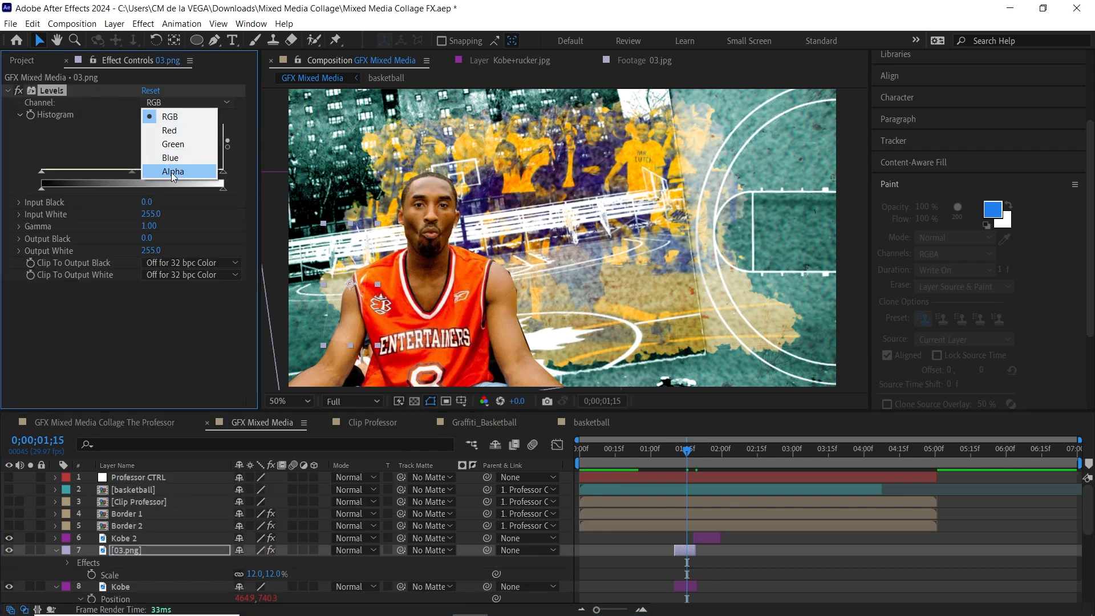
{"action": "left_click", "coordinate": [152, 173]}
{"action": "left_click_drag", "start_coordinate": [223, 174], "coordinate": [87, 181]}
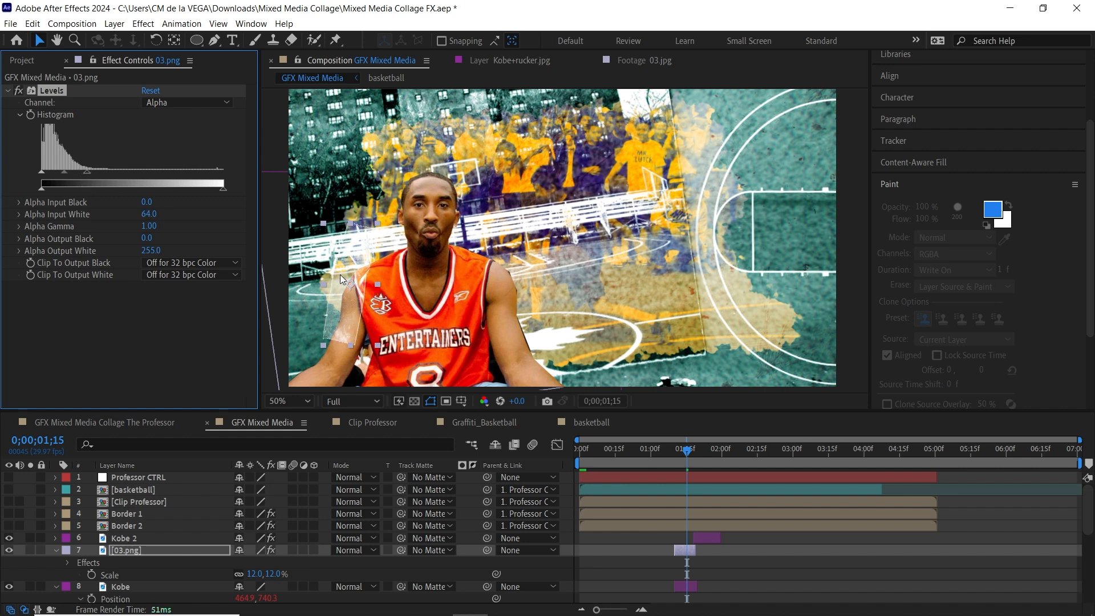
- Compare the tape with and without Levels, and set its Alpha Input White to 68
{"action": "left_click_drag", "start_coordinate": [468, 232], "coordinate": [541, 215]}
{"action": "scroll", "coordinate": [436, 241], "scroll_direction": "up", "scroll_amount": 2}
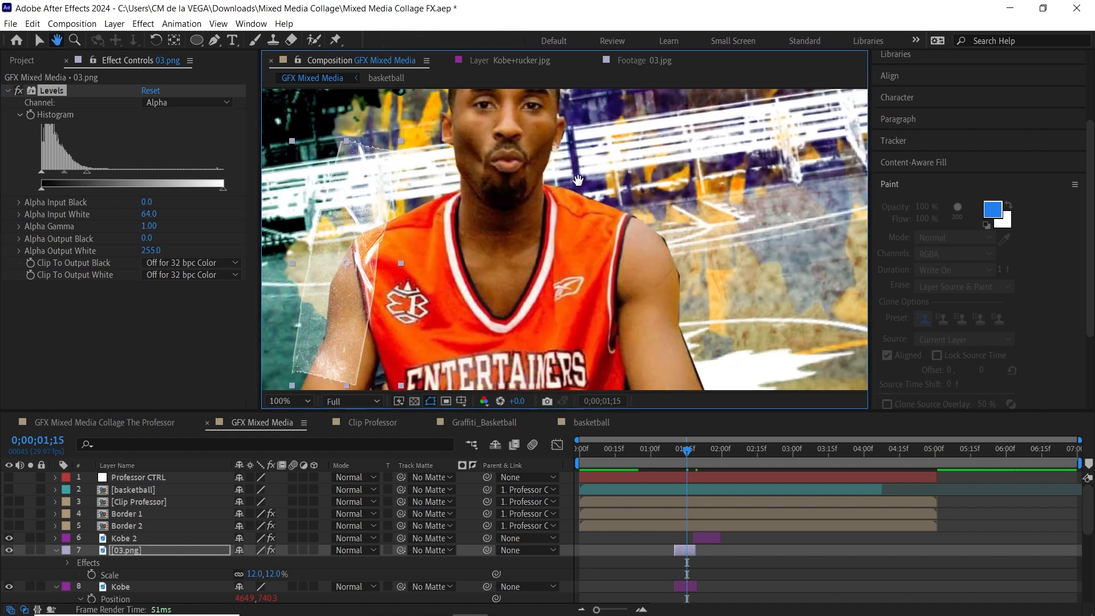
{"action": "left_click", "coordinate": [19, 91]}
{"action": "left_click", "coordinate": [20, 89]}
{"action": "left_click", "coordinate": [173, 104]}
{"action": "left_click", "coordinate": [174, 170]}
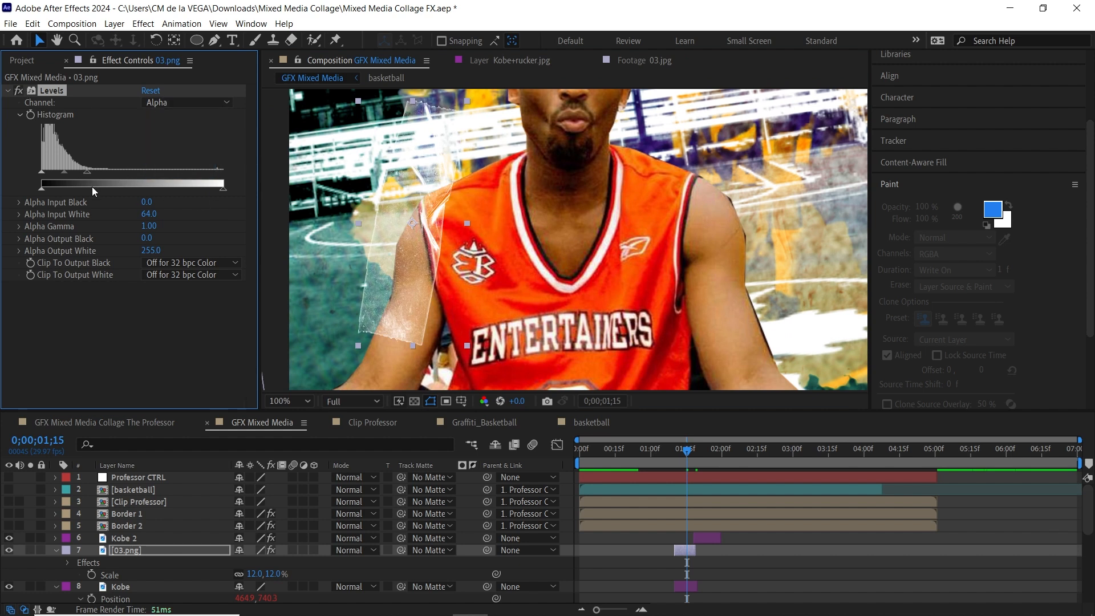
{"action": "mouse_move", "coordinate": [86, 172]}
{"action": "left_mouse_down"}
{"action": "mouse_move", "coordinate": [62, 173]}
{"action": "mouse_move", "coordinate": [92, 172]}
{"action": "left_mouse_up"}
- Rotate the tape clockwise so it sits diagonally across the shoulder edge of the orange cutout
{"action": "scroll", "coordinate": [451, 233], "scroll_direction": "down", "scroll_amount": 3}
{"action": "key", "text": "w"}
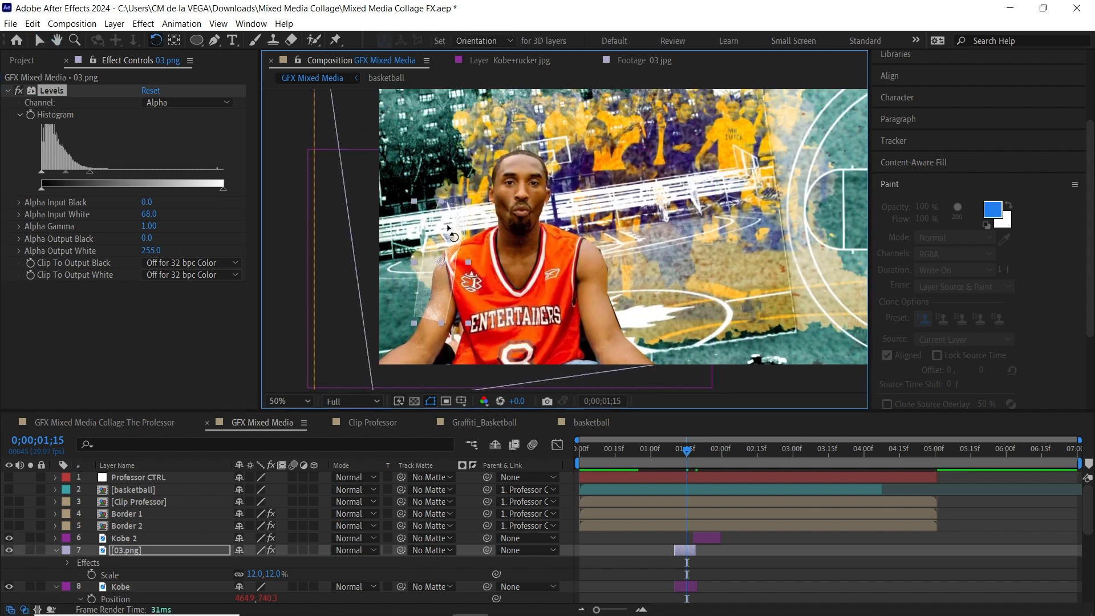
{"action": "left_click_drag", "start_coordinate": [448, 227], "coordinate": [460, 230]}
{"action": "key", "text": "v"}
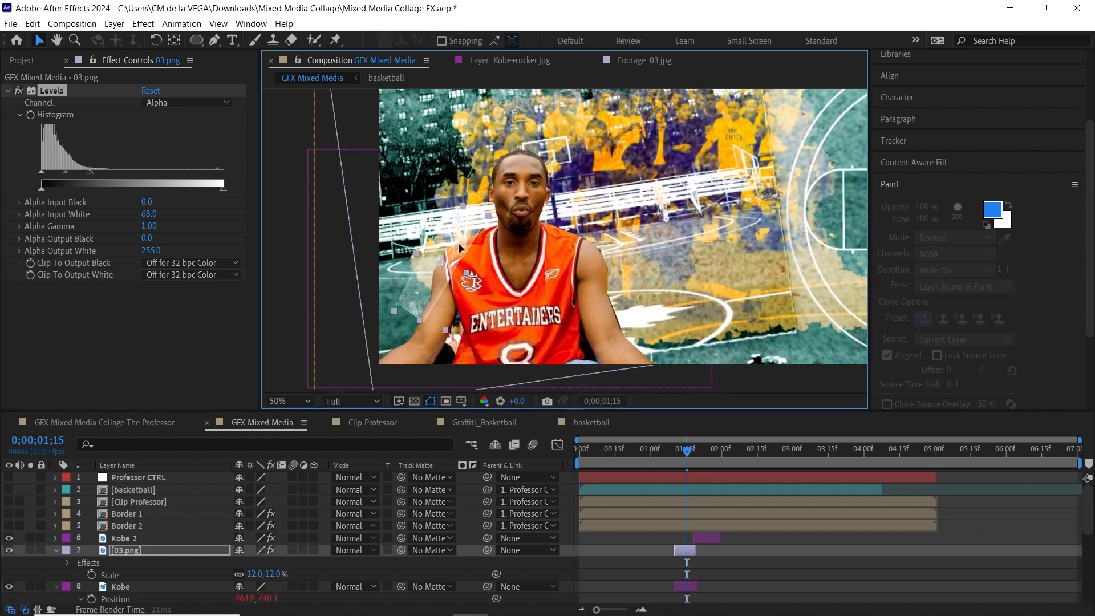
{"action": "left_click_drag", "start_coordinate": [554, 296], "coordinate": [535, 300]}
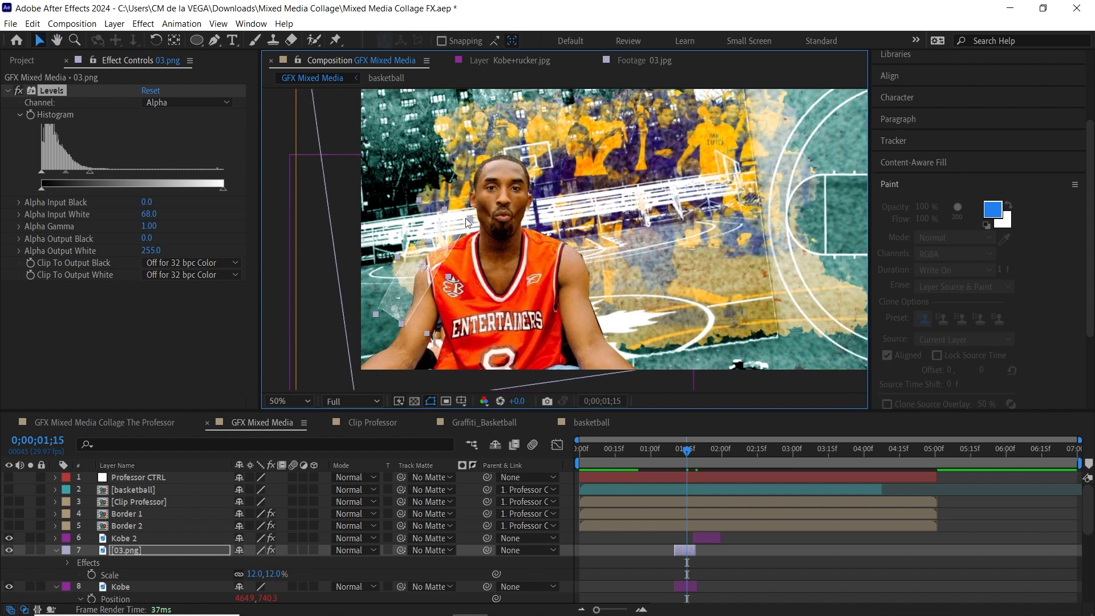
- Duplicate the tape layer, move the copy to the cutout's other shoulder, and rotate it to slant the opposite way
{"action": "left_click", "coordinate": [163, 552]}
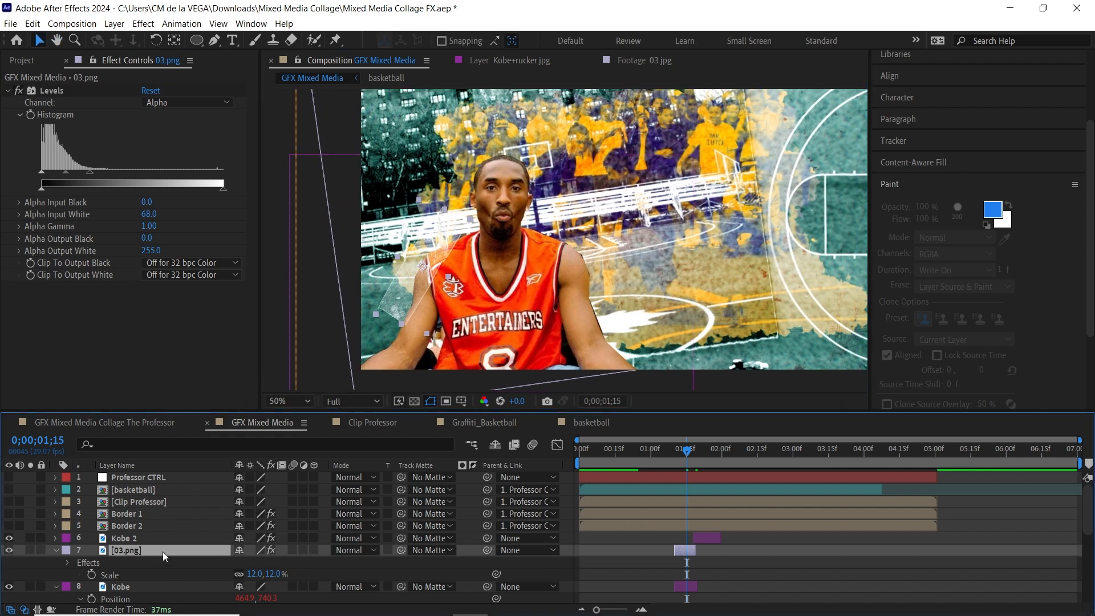
{"action": "key", "text": "ctrl+d"}
{"action": "left_click_drag", "start_coordinate": [467, 242], "coordinate": [593, 302]}
{"action": "key", "text": "w"}
{"action": "key", "text": "v"}
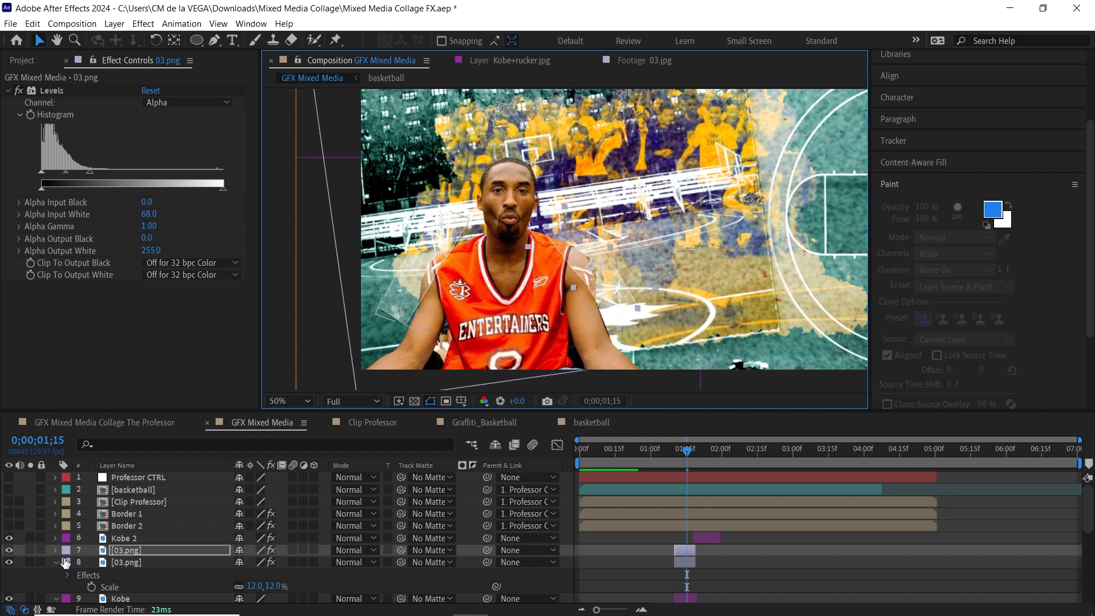
- Parent both 03.png tape layers to the Kobe layer
{"action": "left_click", "coordinate": [65, 563]}
{"action": "left_click", "coordinate": [130, 564], "text": "ctrl"}
{"action": "left_click", "coordinate": [137, 553], "text": "ctrl"}
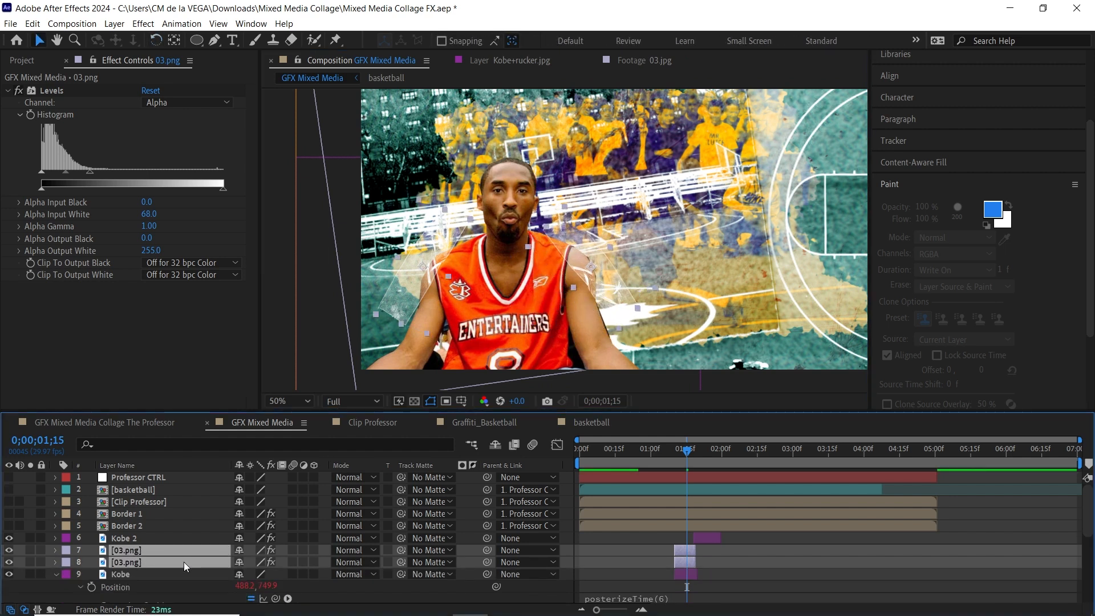
{"action": "left_click_drag", "start_coordinate": [487, 550], "coordinate": [128, 575]}
- Give both tape layers the same purple label as Kobe and check the frames where the taped cutout appears
{"action": "left_click", "coordinate": [128, 576]}
{"action": "left_click", "coordinate": [127, 551], "text": "shift"}
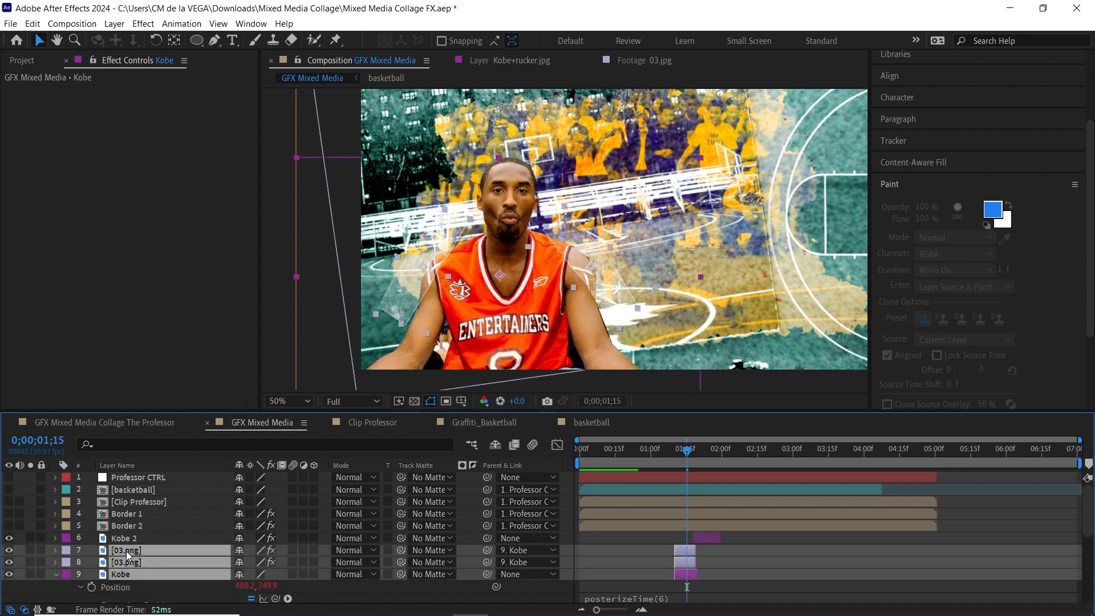
{"action": "left_click", "coordinate": [67, 551]}
{"action": "left_click", "coordinate": [94, 448]}
{"action": "key", "text": "Caps_Lock"}
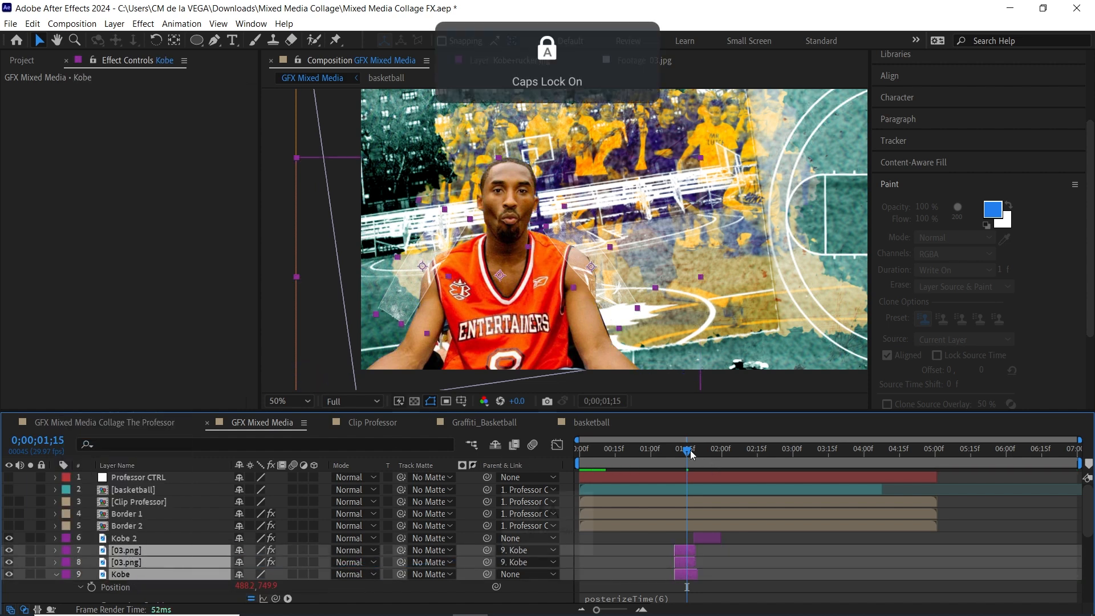
{"action": "left_click", "coordinate": [670, 451]}
{"action": "key", "text": "Caps_Lock"}
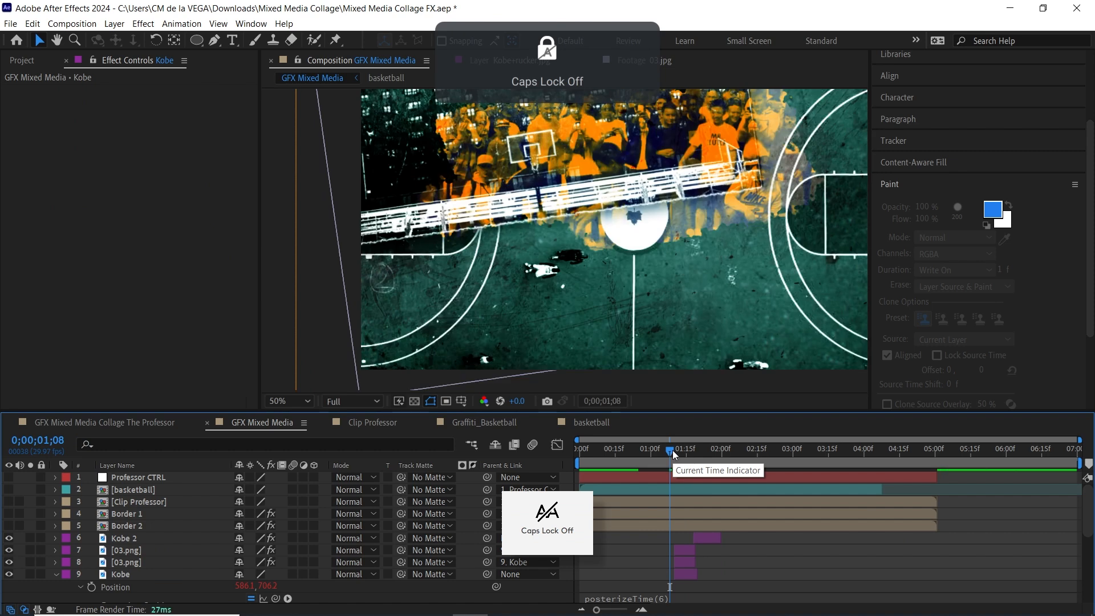
{"action": "left_click", "coordinate": [676, 449]}
- Duplicate both tape layers, move the copies above Kobe 2, and shift them in time to start with Kobe 2
{"action": "left_click_drag", "start_coordinate": [675, 449], "coordinate": [697, 458]}
{"action": "left_click", "coordinate": [131, 550]}
{"action": "left_click", "coordinate": [147, 562], "text": "shift"}
{"action": "key", "text": "ctrl+d"}
{"action": "key", "text": "ctrl+alt+Up"}
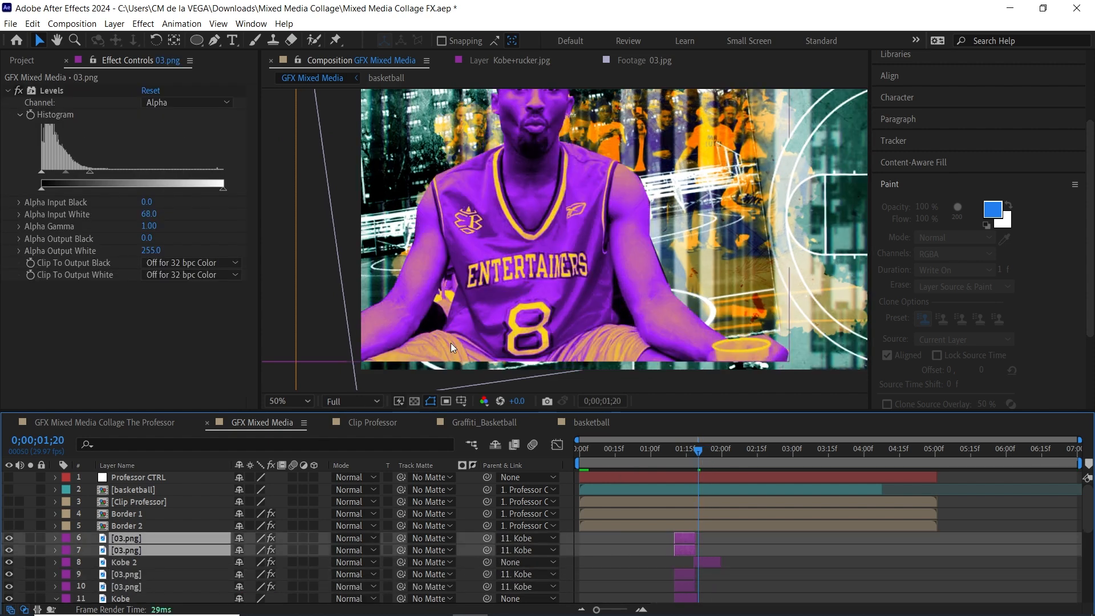
{"action": "mouse_move", "coordinate": [703, 534]}
{"action": "left_mouse_down"}
{"action": "mouse_move", "coordinate": [716, 535]}
{"action": "mouse_move", "coordinate": [689, 535]}
{"action": "left_mouse_up"}
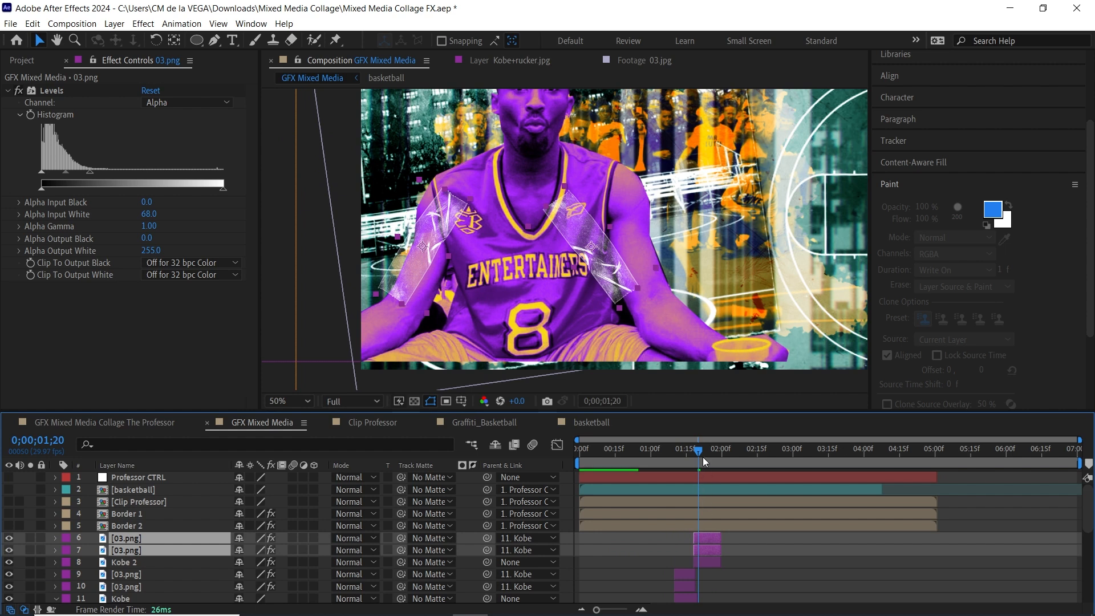
- Parent the two duplicated tape layers to Kobe 2
{"action": "left_click", "coordinate": [706, 462]}
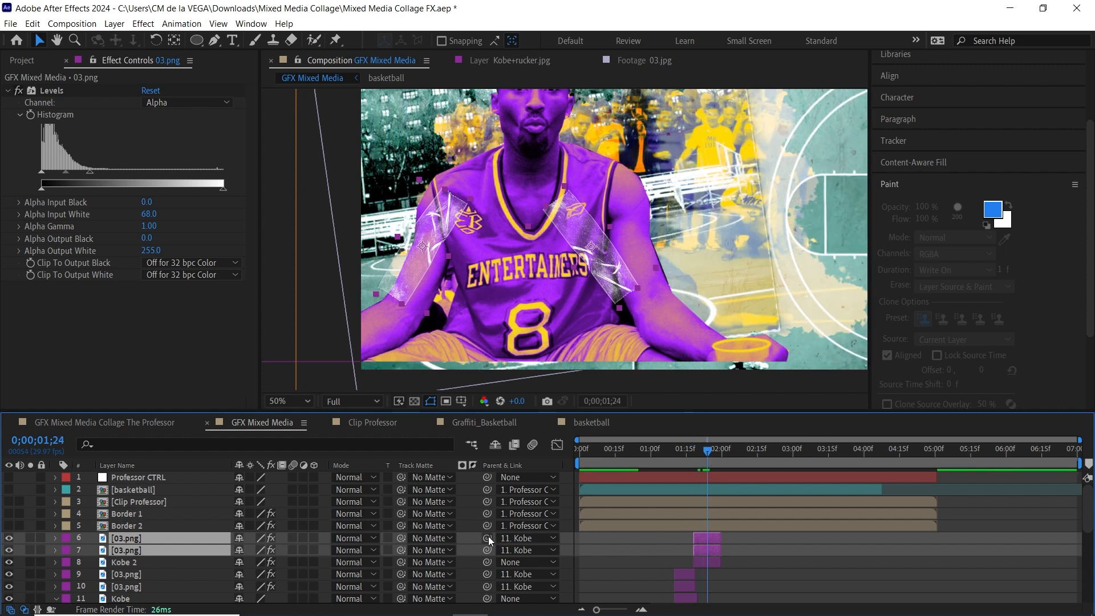
{"action": "left_click_drag", "start_coordinate": [487, 550], "coordinate": [152, 568]}
{"action": "key", "text": "F2"}
- Set the scale of both Kobe 2 tape layers to 8%
{"action": "left_click", "coordinate": [137, 538]}
{"action": "left_click", "coordinate": [137, 550], "text": "shift"}
{"action": "key", "text": "s"}
{"action": "left_click_drag", "start_coordinate": [251, 550], "coordinate": [251, 550]}
{"action": "left_click", "coordinate": [255, 550]}
{"action": "type", "text": "8"}
{"action": "key", "text": "Return"}
- Position the two smaller tape strips over the shoulders of the purple Kobe 2 cutout
{"action": "left_click", "coordinate": [503, 255]}
{"action": "mouse_move", "coordinate": [583, 261]}
{"action": "left_mouse_down"}
{"action": "mouse_move", "coordinate": [642, 199]}
{"action": "mouse_move", "coordinate": [591, 262]}
{"action": "left_mouse_up"}
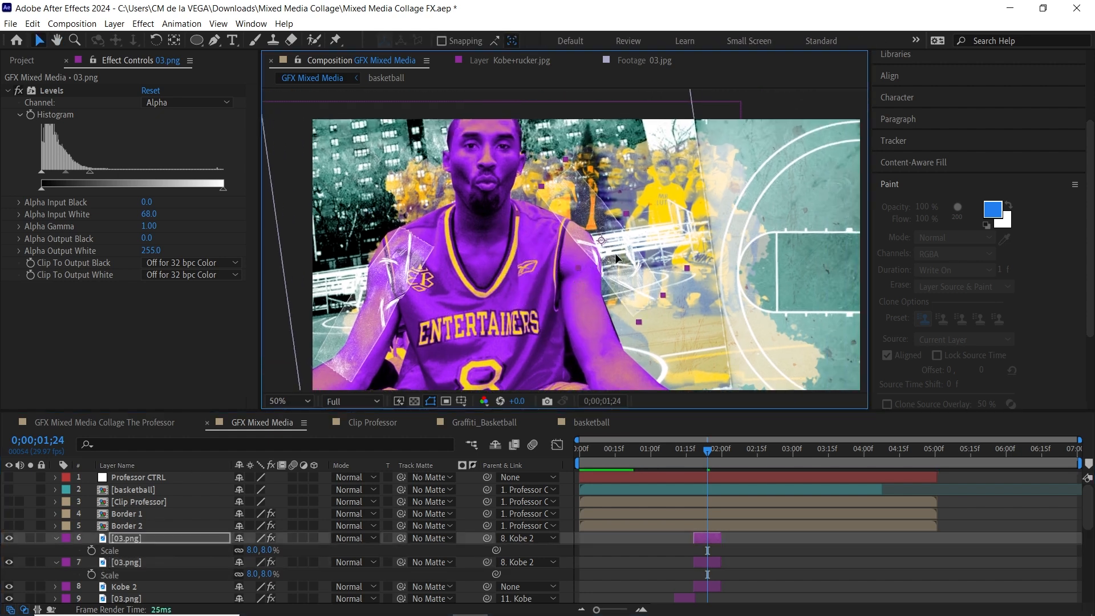
{"action": "left_click", "coordinate": [399, 247]}
{"action": "left_click_drag", "start_coordinate": [399, 246], "coordinate": [394, 220]}
{"action": "key", "text": "comma"}
{"action": "key", "text": "F2"}
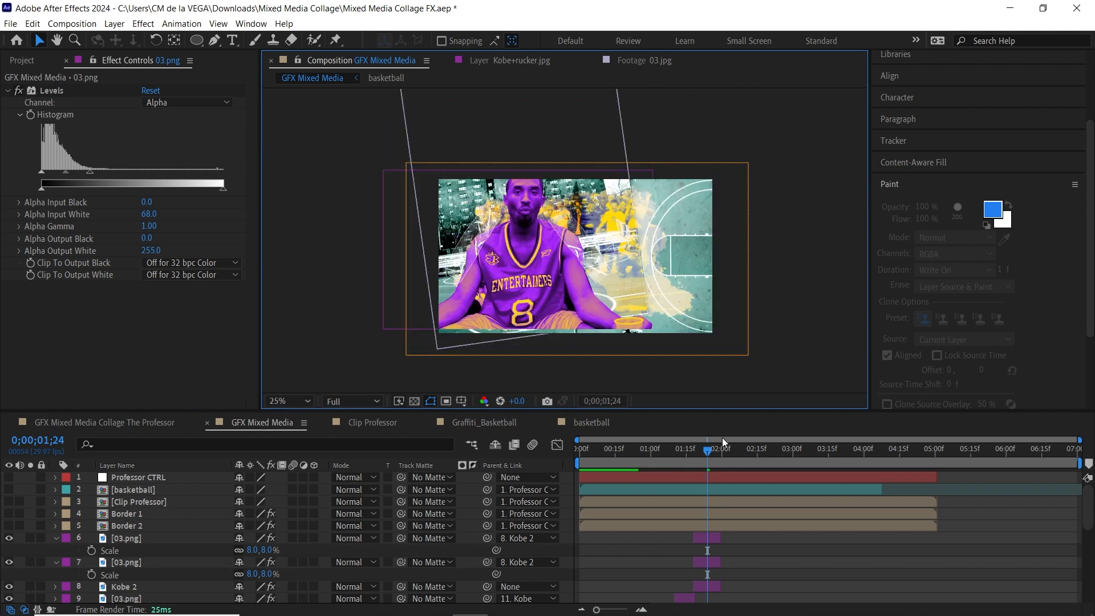
- Collapse the tape layers' properties and play back the taped cutout sequence
{"action": "left_click", "coordinate": [658, 450]}
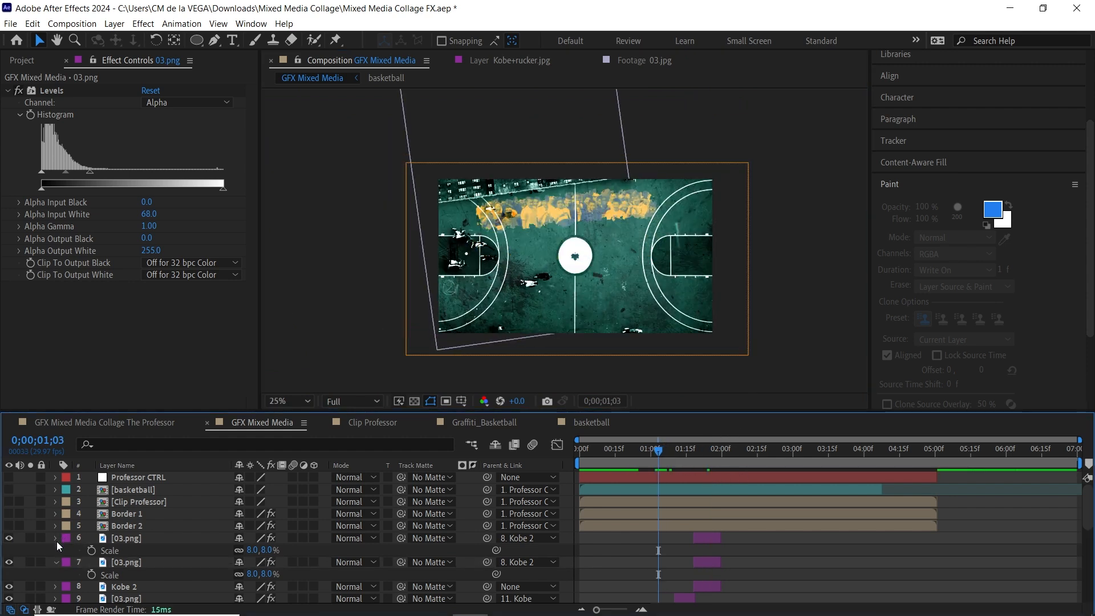
{"action": "left_click", "coordinate": [55, 562]}
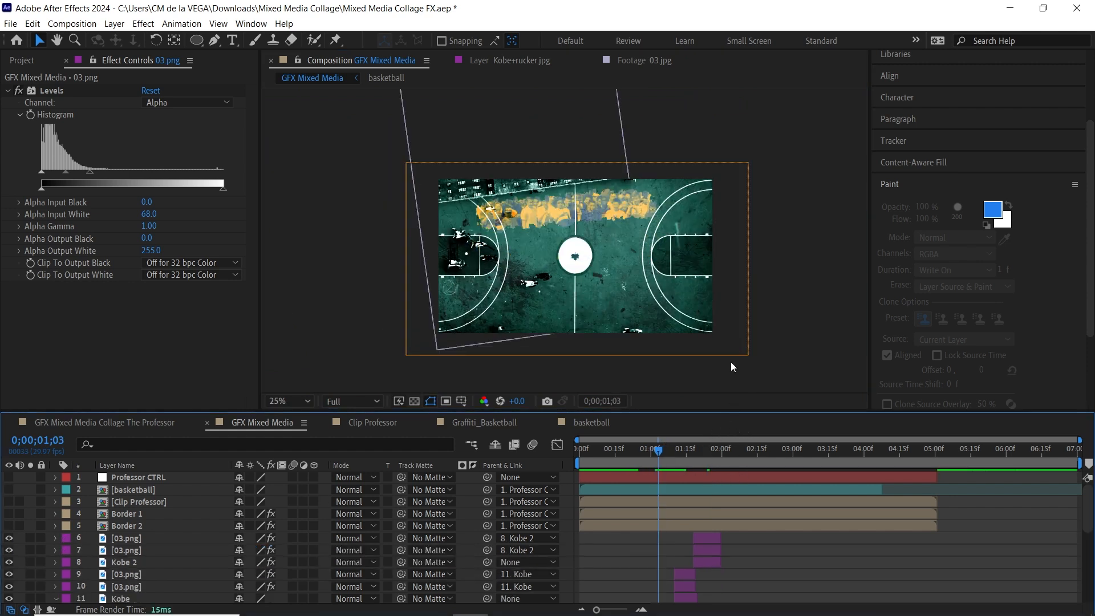
{"action": "key", "text": "period"}
{"action": "left_click_drag", "start_coordinate": [732, 453], "coordinate": [632, 454]}
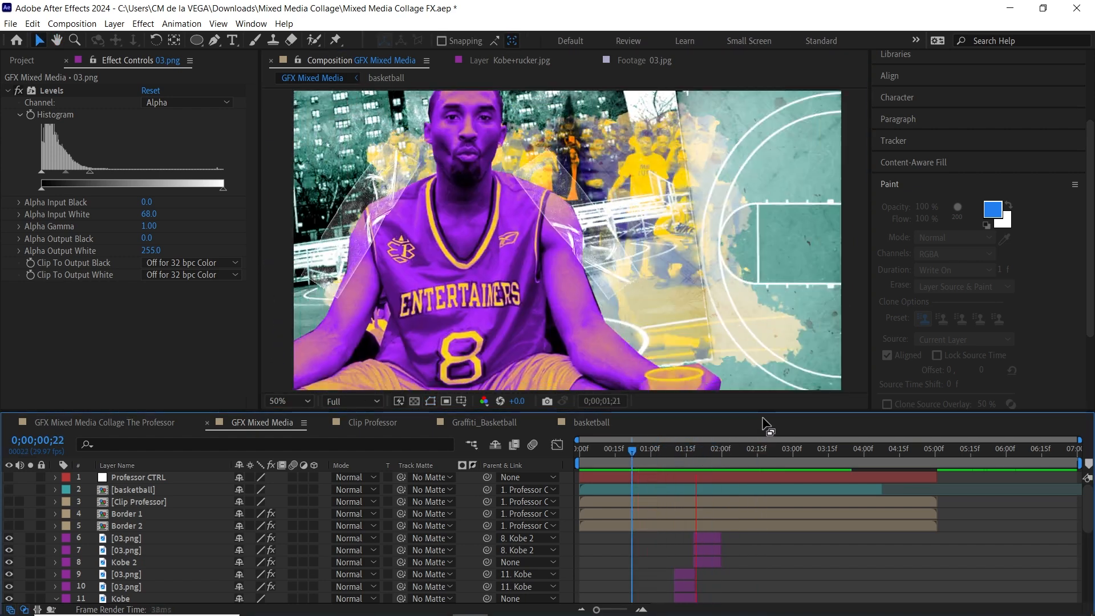
{"action": "left_click_drag", "start_coordinate": [695, 450], "coordinate": [749, 459]}
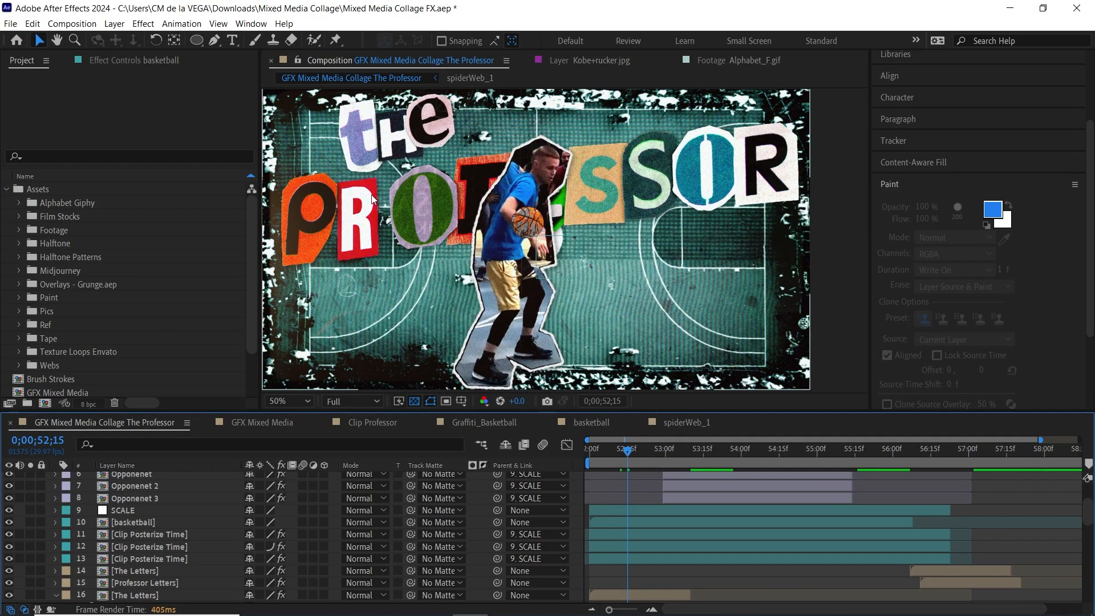
- Switch to Chrome and look through the animated cutout letters on the GIPHY Alphabet page
{"action": "key", "text": "alt+Tab"}
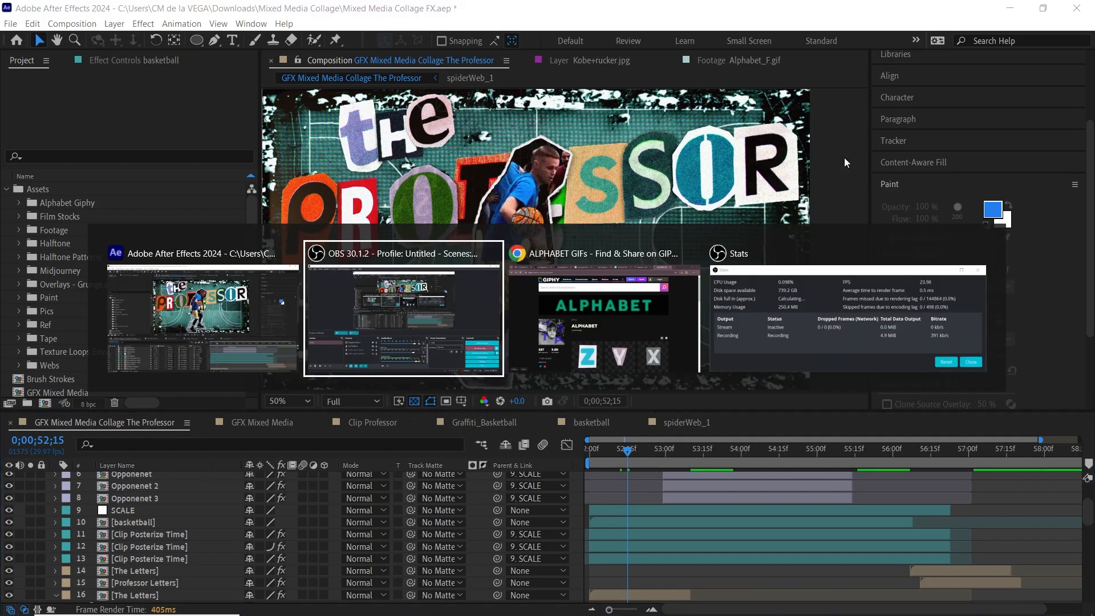
{"action": "key", "text": "alt+Tab"}
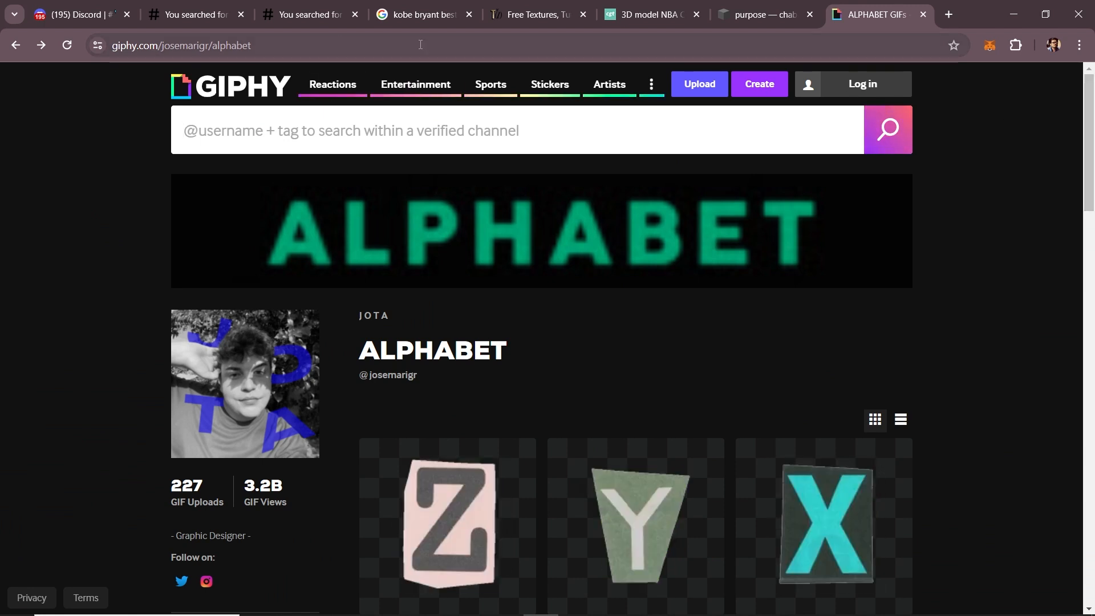
{"action": "scroll", "coordinate": [1078, 154], "scroll_direction": "down", "scroll_amount": 1}
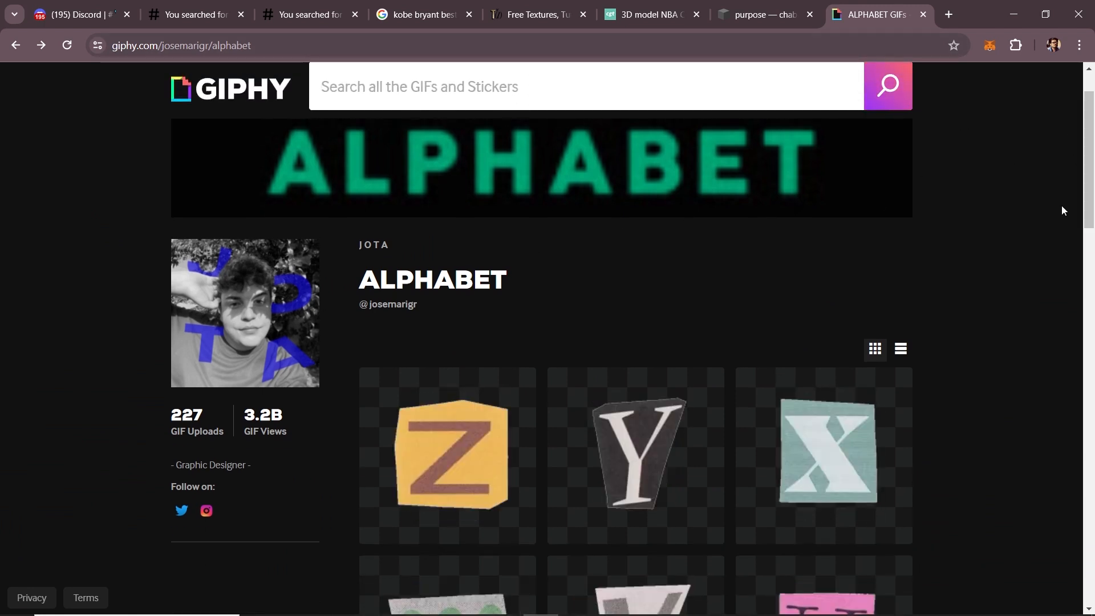
{"action": "left_click_drag", "start_coordinate": [1090, 178], "coordinate": [1077, 553]}
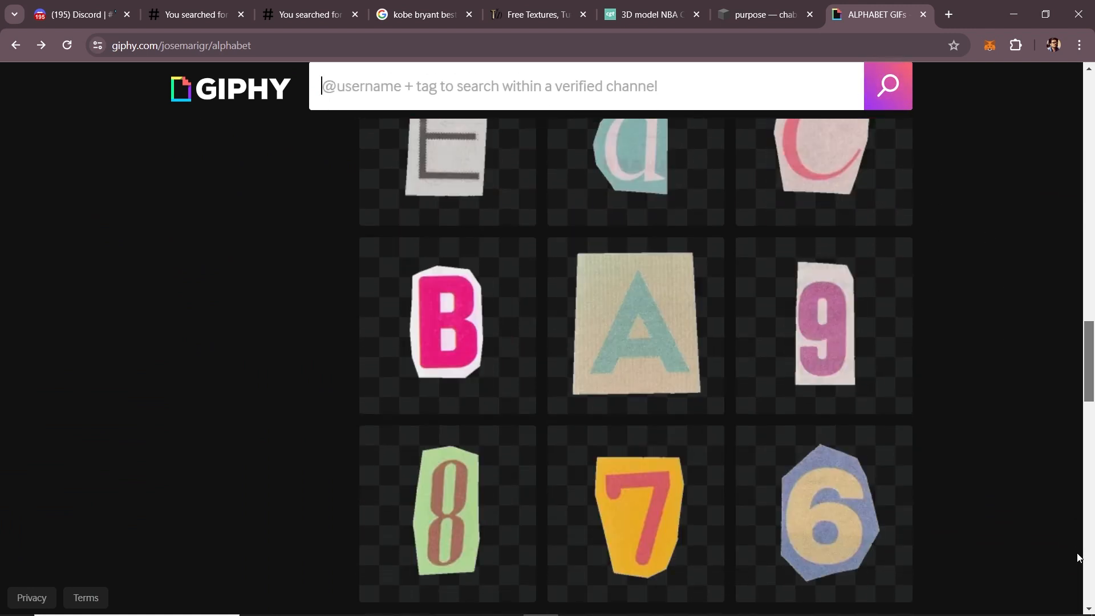
{"action": "left_click_drag", "start_coordinate": [1088, 384], "coordinate": [1066, 359]}
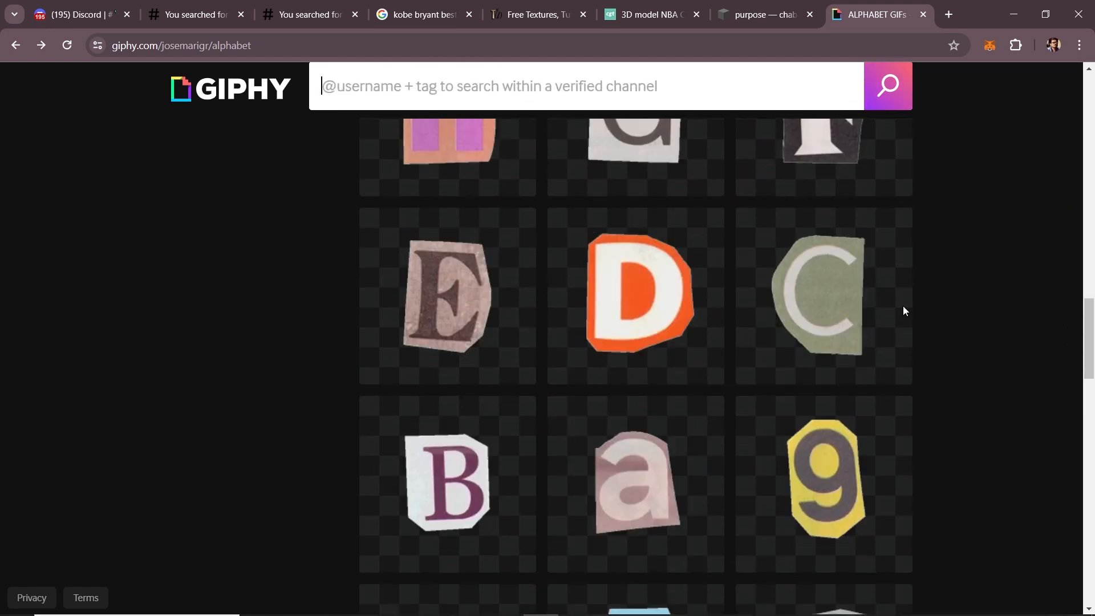
- Try saving the letter C sticker as a GIF image, cancel it and return to After Effects
{"action": "left_click", "coordinate": [830, 294]}
{"action": "right_click", "coordinate": [564, 430]}
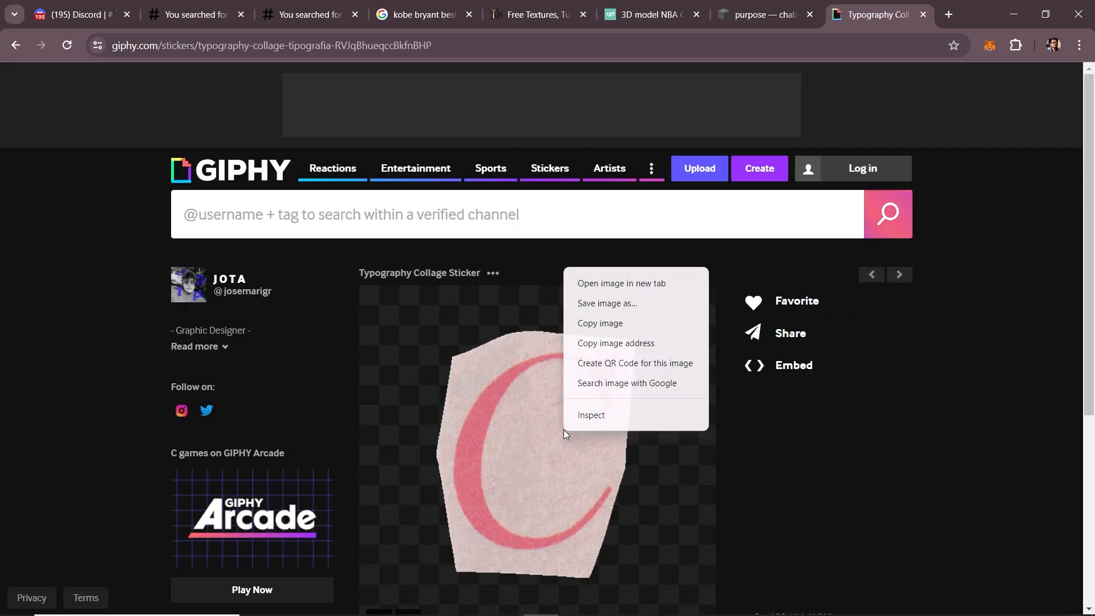
{"action": "left_click", "coordinate": [608, 304]}
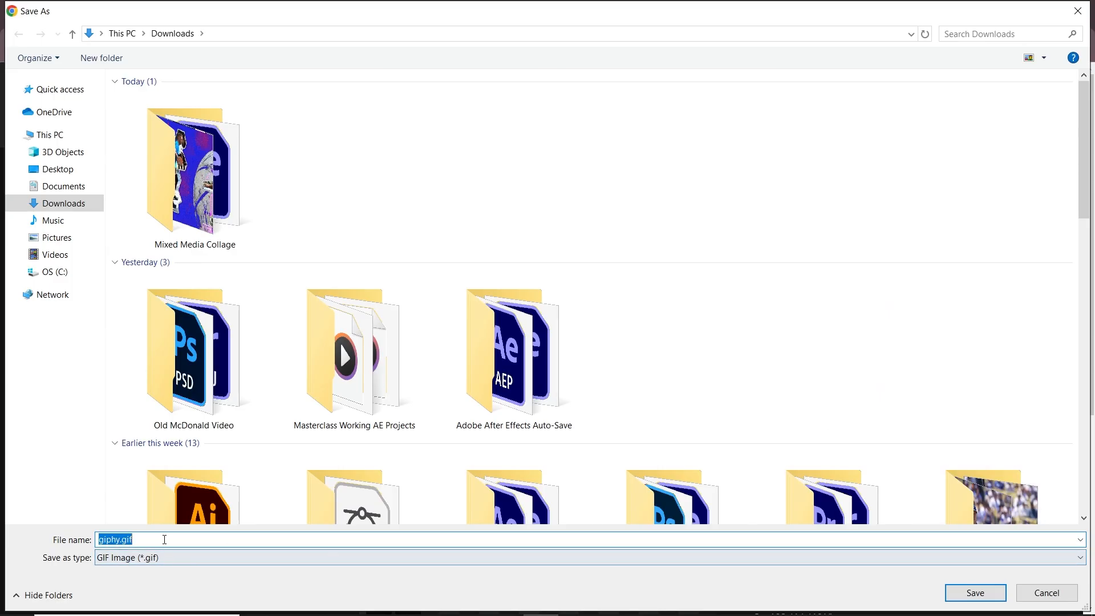
{"action": "left_click", "coordinate": [1065, 599]}
{"action": "key", "text": "alt+Tab"}
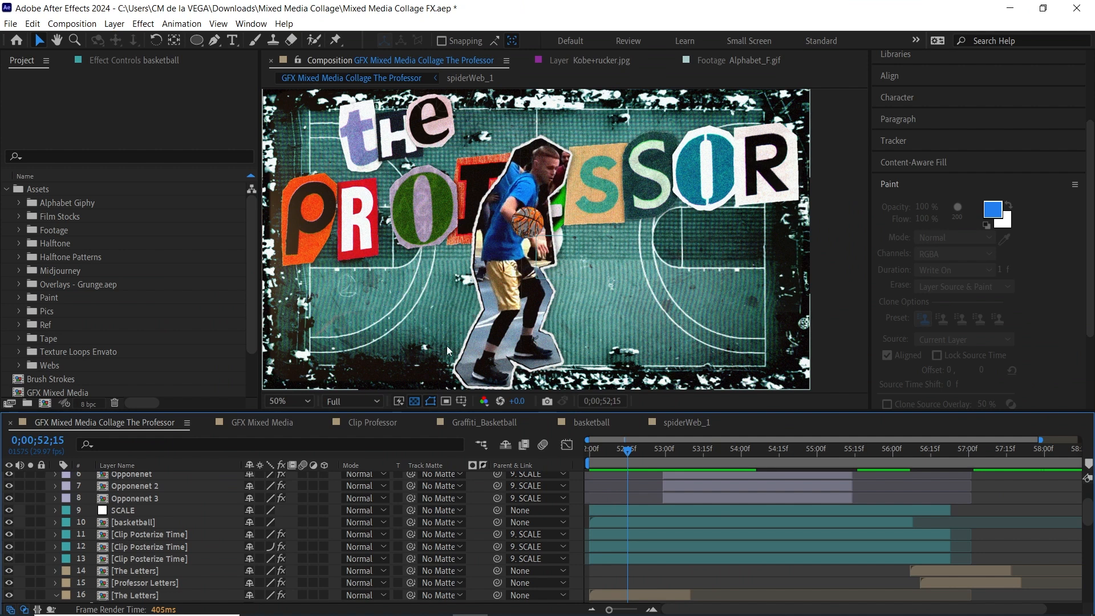
- Expand the Alphabet Giphy asset folder and preview the frames of Alphabet_P.gif
{"action": "left_click", "coordinate": [51, 203]}
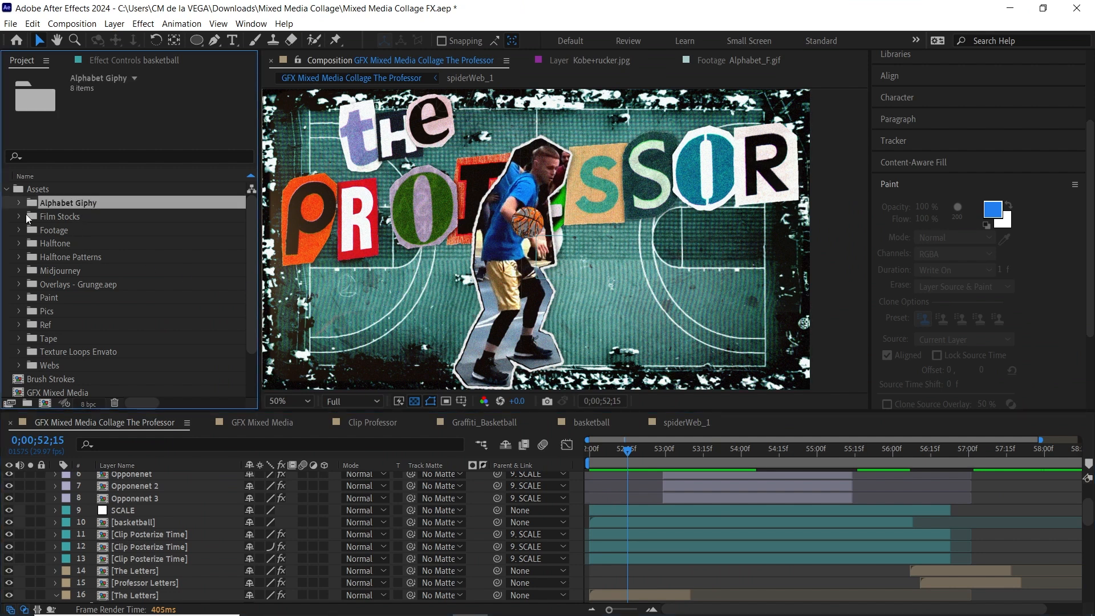
{"action": "left_click", "coordinate": [20, 203]}
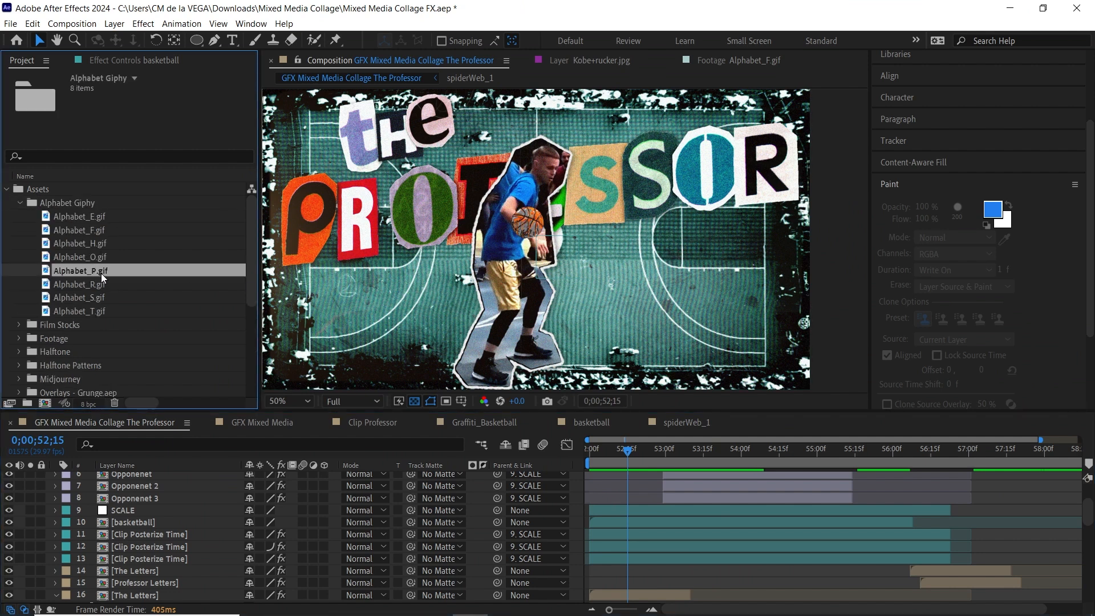
{"action": "double_click", "coordinate": [101, 272]}
{"action": "left_click_drag", "start_coordinate": [319, 371], "coordinate": [361, 365]}
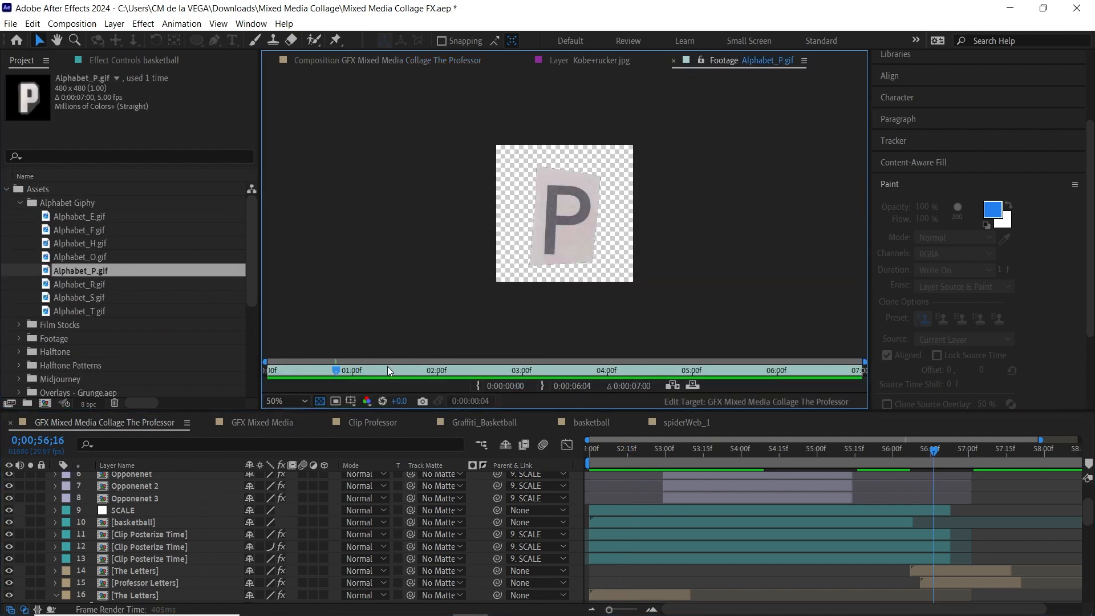
{"action": "key", "text": "space"}
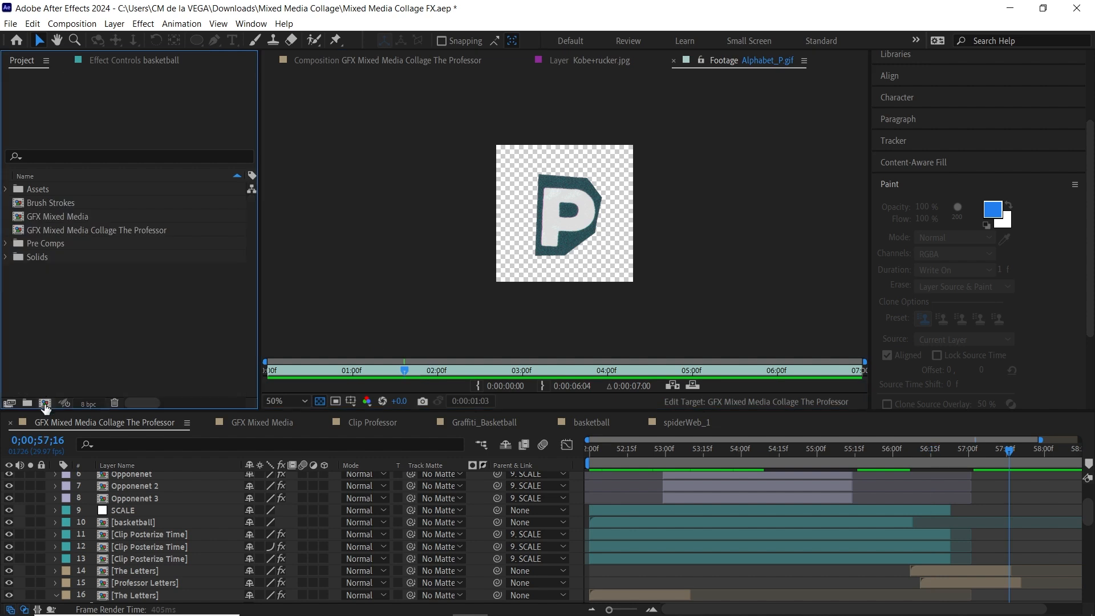
- Create a 1920x1080, 29.97 fps, 7-second composition named Professor Letters
{"action": "left_click", "coordinate": [45, 403]}
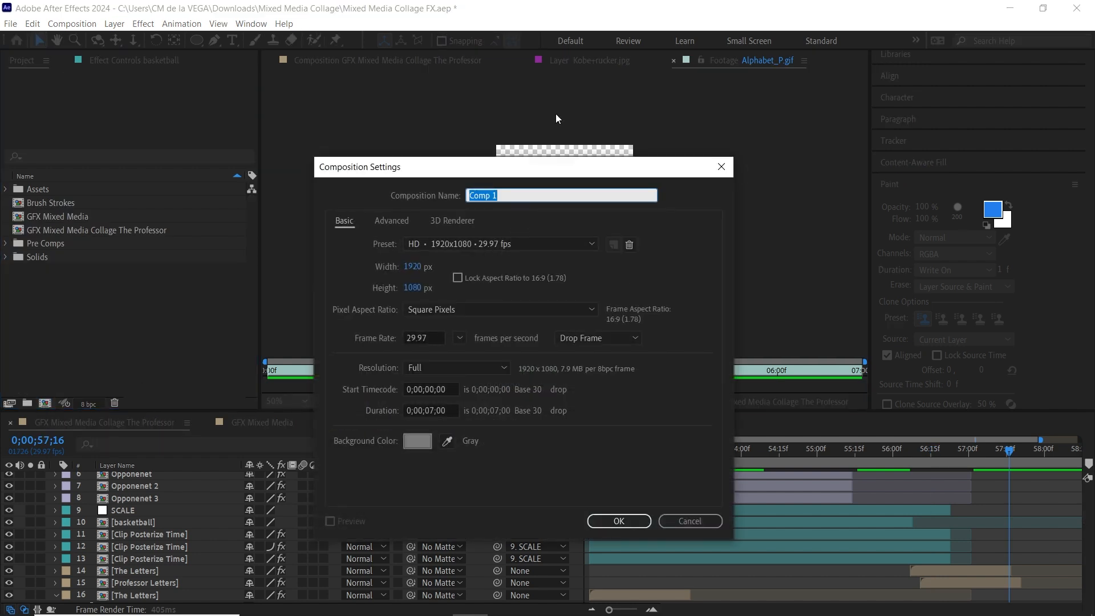
{"action": "type", "text": "Professor Letters"}
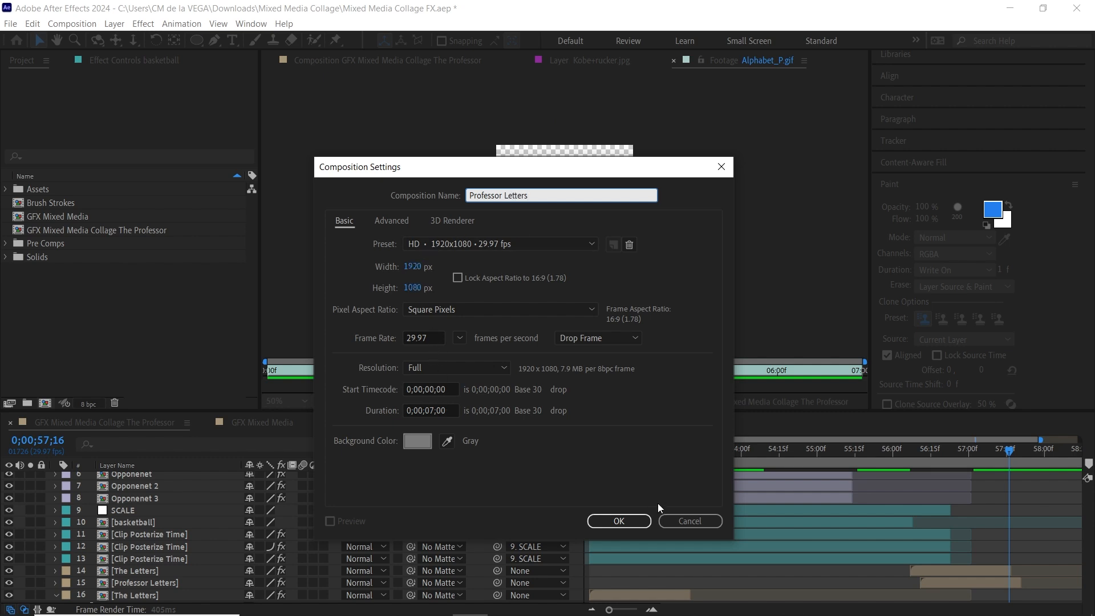
{"action": "left_click", "coordinate": [631, 522]}
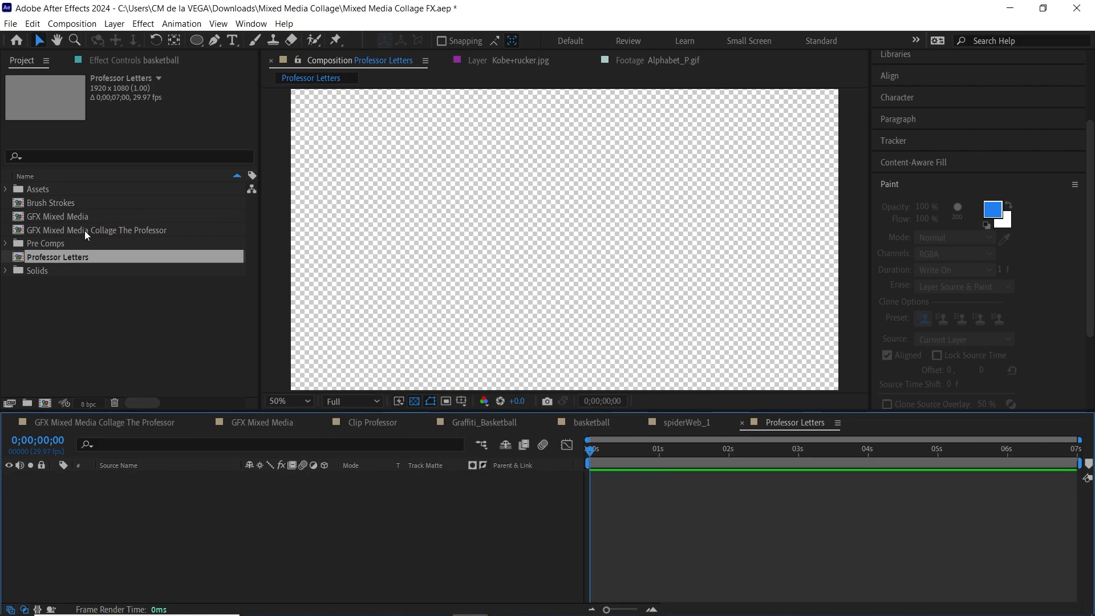
- Turn off the transparency grid and place the Alphabet P, R and O GIFs side by side to start the word
{"action": "left_click", "coordinate": [6, 190]}
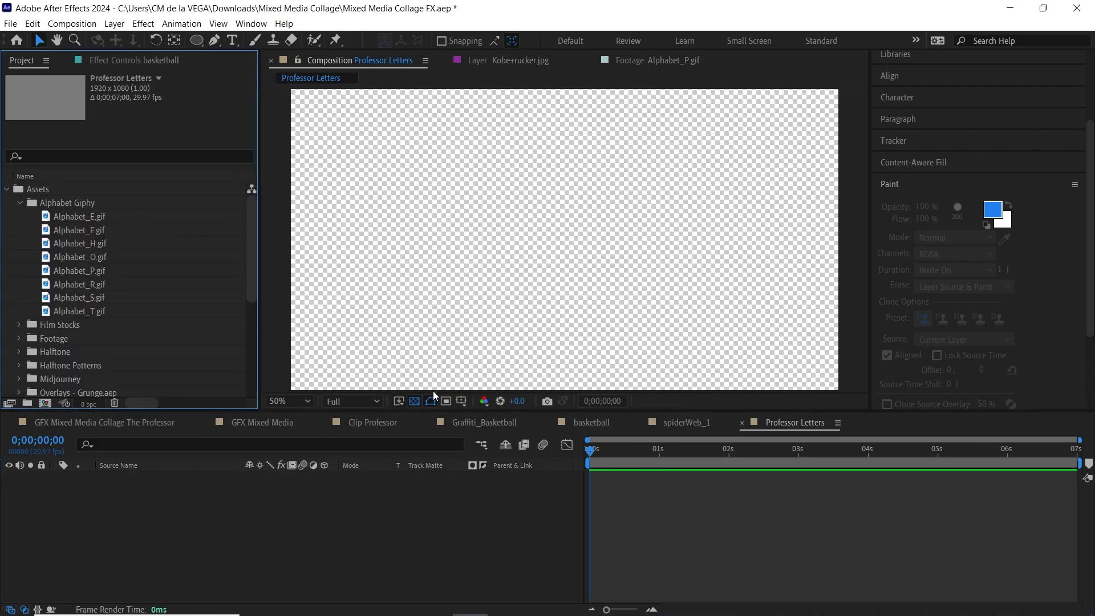
{"action": "left_click", "coordinate": [415, 402]}
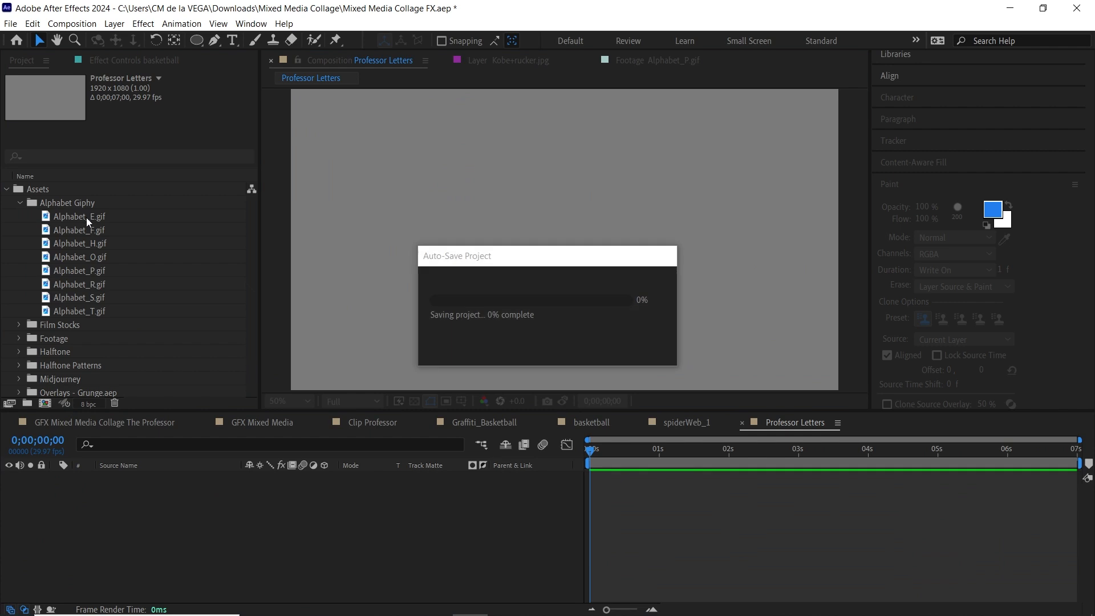
{"action": "left_click_drag", "start_coordinate": [98, 268], "coordinate": [153, 517]}
{"action": "left_click_drag", "start_coordinate": [577, 252], "coordinate": [364, 273]}
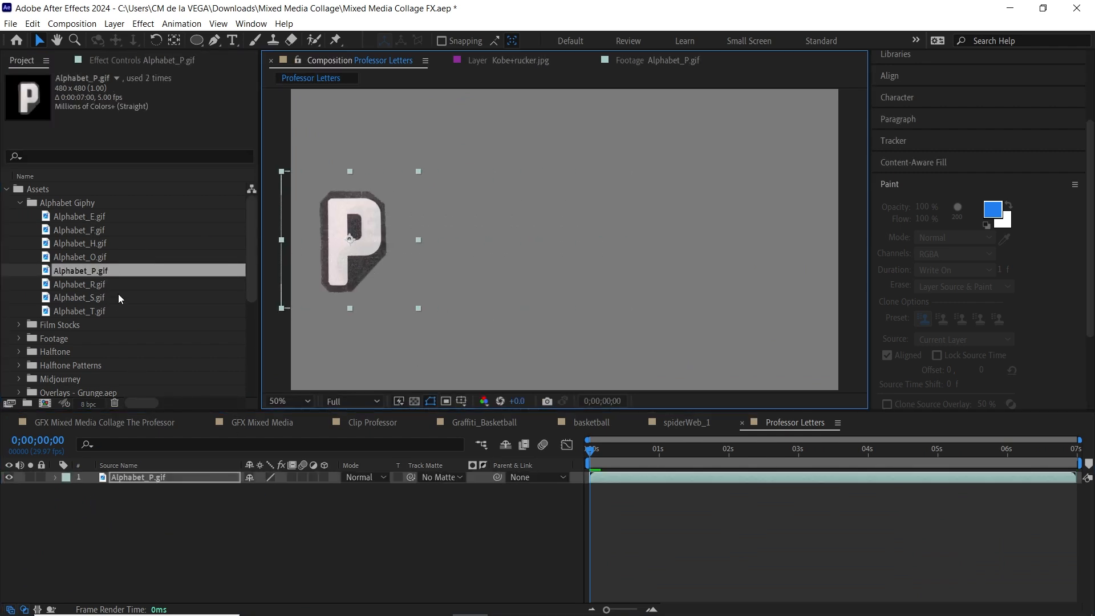
{"action": "left_click_drag", "start_coordinate": [101, 286], "coordinate": [170, 594]}
{"action": "left_click_drag", "start_coordinate": [539, 255], "coordinate": [415, 263]}
{"action": "left_click_drag", "start_coordinate": [100, 264], "coordinate": [172, 547]}
{"action": "left_click_drag", "start_coordinate": [545, 245], "coordinate": [467, 245]}
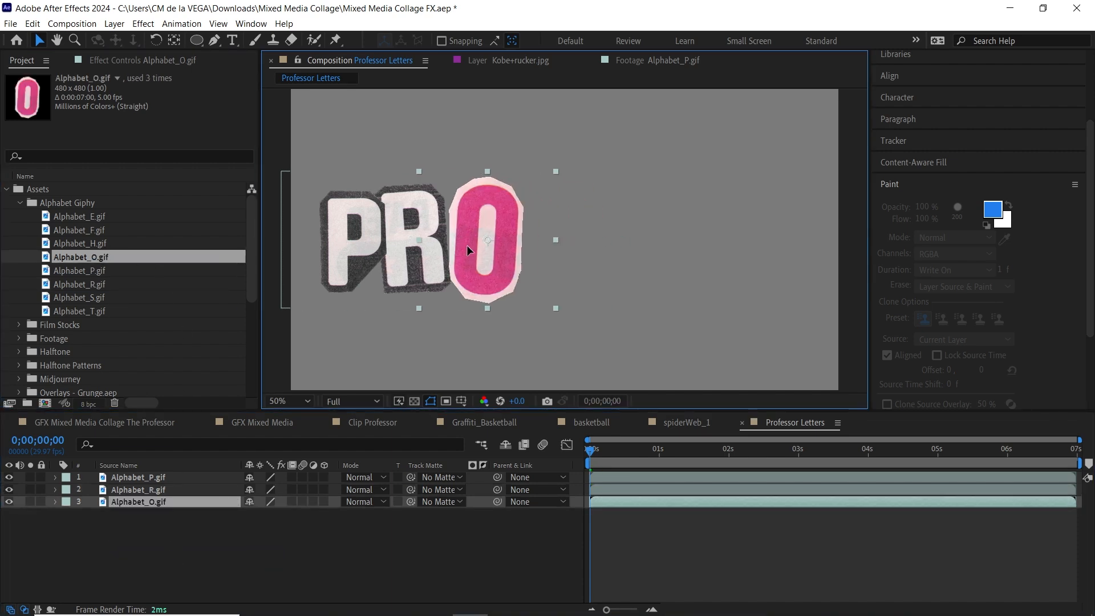
- Add the Alphabet F, E and S GIFs after the O and duplicate the S to spell PROFESS
{"action": "left_click_drag", "start_coordinate": [84, 230], "coordinate": [171, 531]}
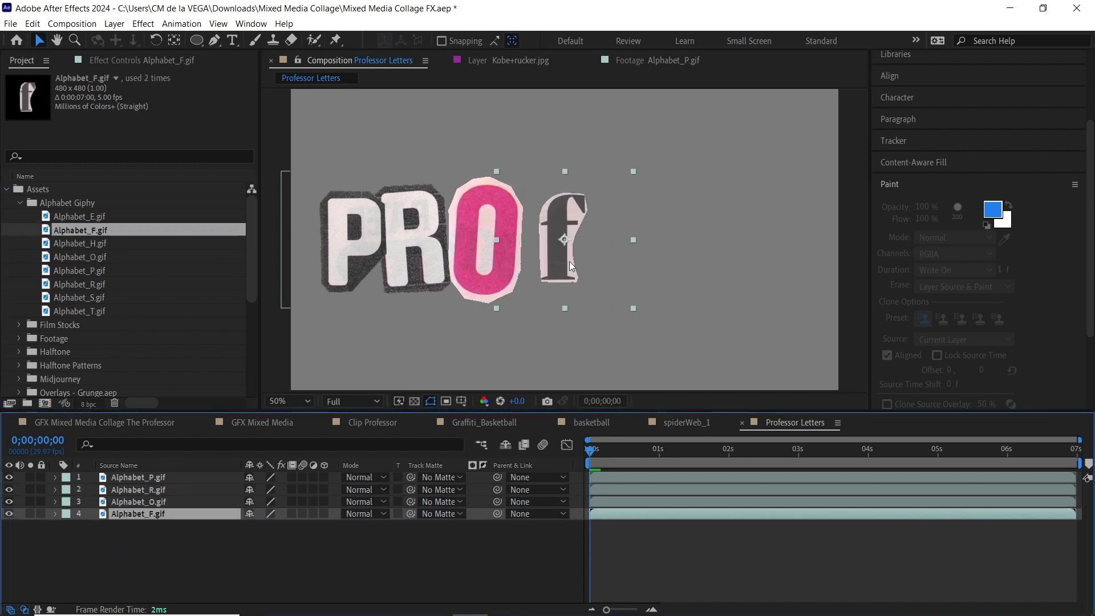
{"action": "left_click_drag", "start_coordinate": [569, 261], "coordinate": [550, 265]}
{"action": "left_click_drag", "start_coordinate": [98, 218], "coordinate": [170, 528]}
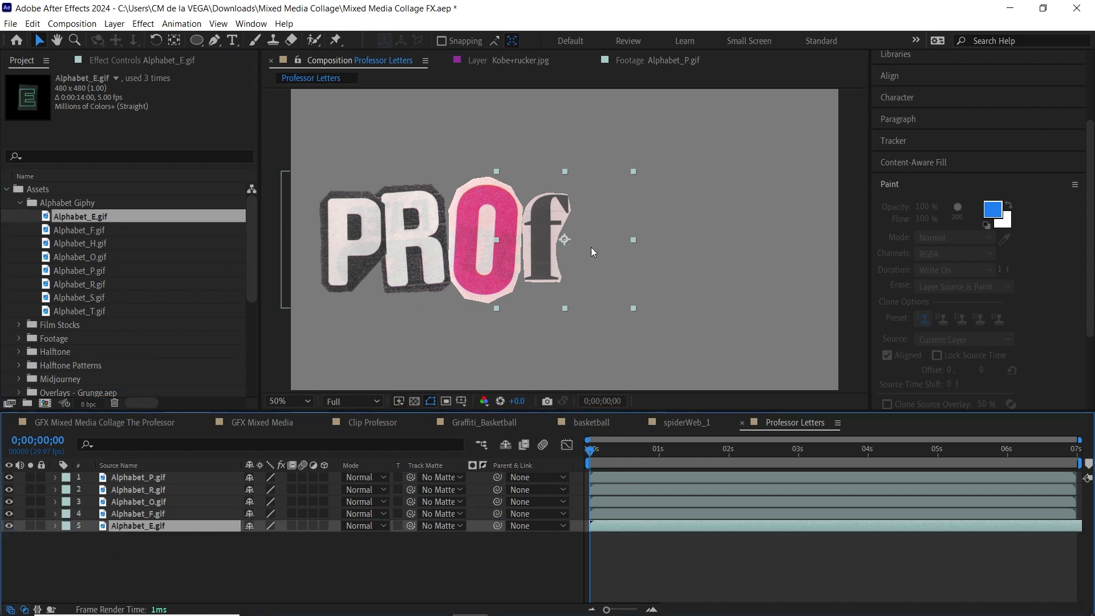
{"action": "left_click_drag", "start_coordinate": [582, 248], "coordinate": [608, 248]}
{"action": "left_click_drag", "start_coordinate": [105, 294], "coordinate": [179, 571]}
{"action": "left_click_drag", "start_coordinate": [574, 281], "coordinate": [652, 281]}
{"action": "key", "text": "ctrl+d"}
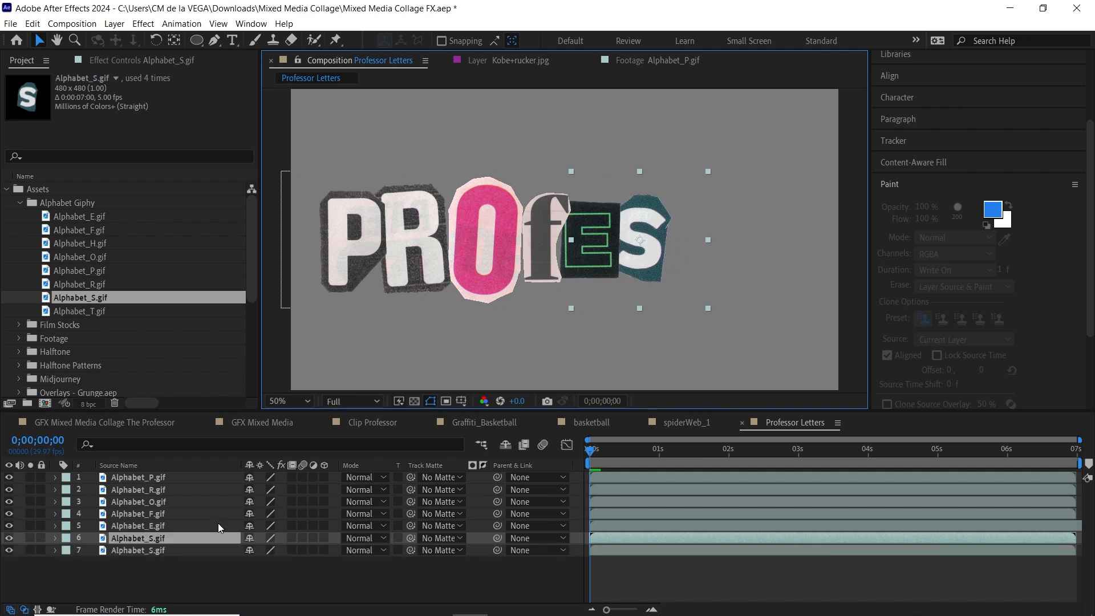
{"action": "left_click_drag", "start_coordinate": [661, 240], "coordinate": [718, 240]}
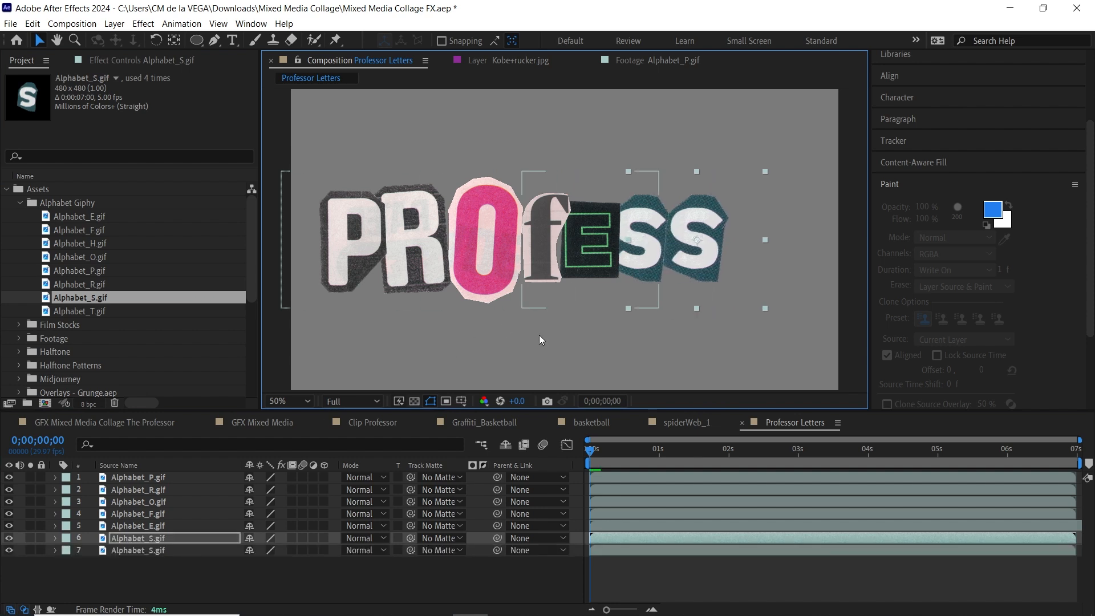
{"action": "left_click", "coordinate": [165, 549]}
{"action": "left_click", "coordinate": [105, 260]}
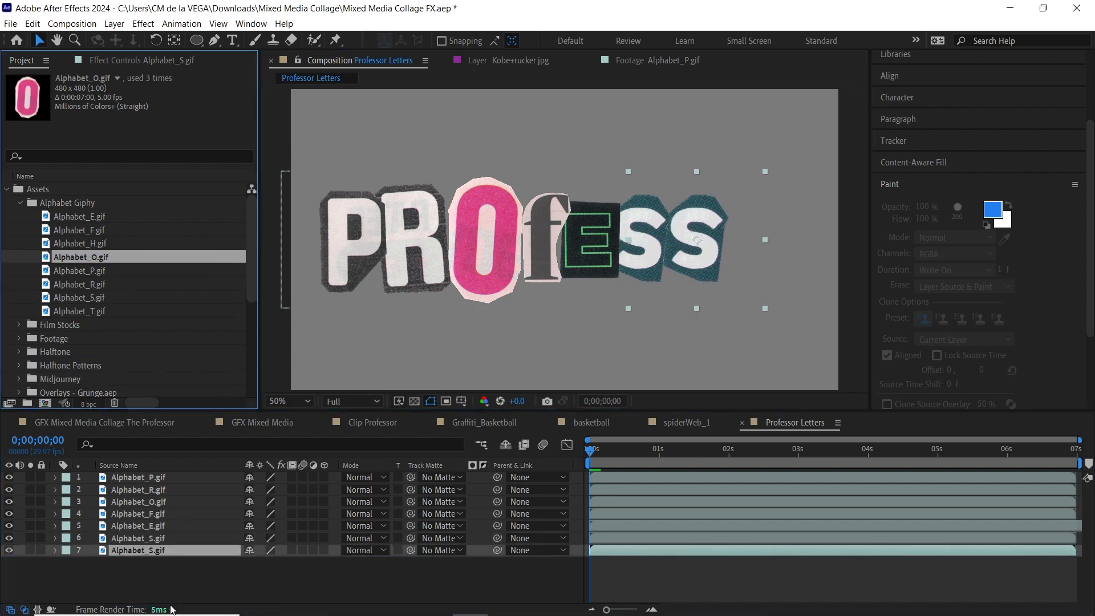
{"action": "left_click_drag", "start_coordinate": [494, 259], "coordinate": [601, 258]}
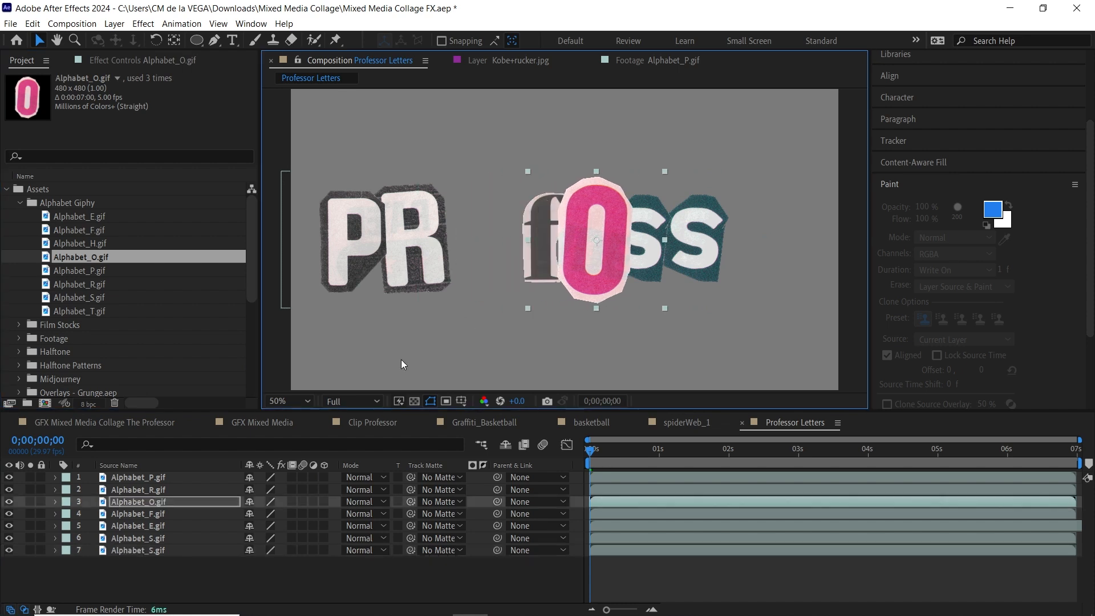
{"action": "key", "text": "ctrl+z"}
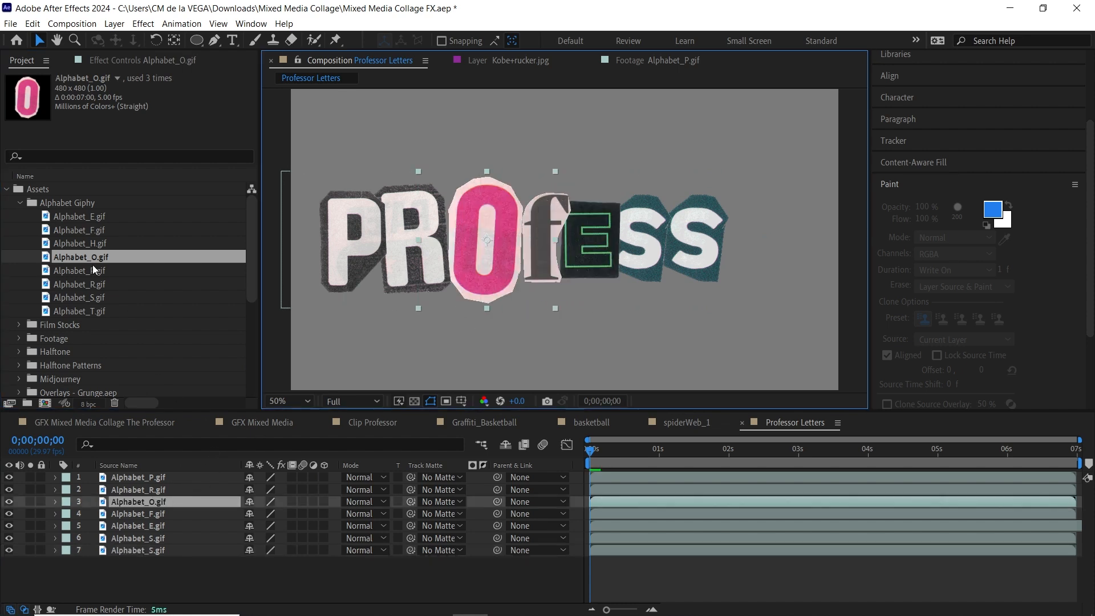
- Add another Alphabet_O.gif and Alphabet_R.gif at the end to complete the word PROFESSOR
{"action": "left_click_drag", "start_coordinate": [101, 260], "coordinate": [168, 582]}
{"action": "left_click_drag", "start_coordinate": [580, 282], "coordinate": [758, 262]}
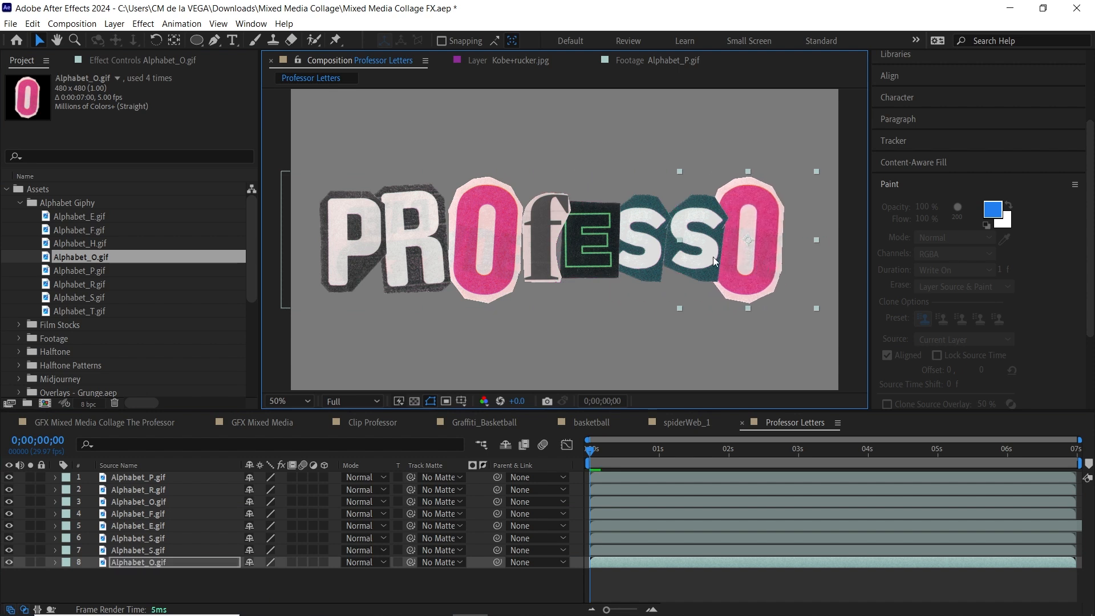
{"action": "left_click_drag", "start_coordinate": [105, 284], "coordinate": [197, 575]}
{"action": "left_click_drag", "start_coordinate": [577, 274], "coordinate": [812, 274]}
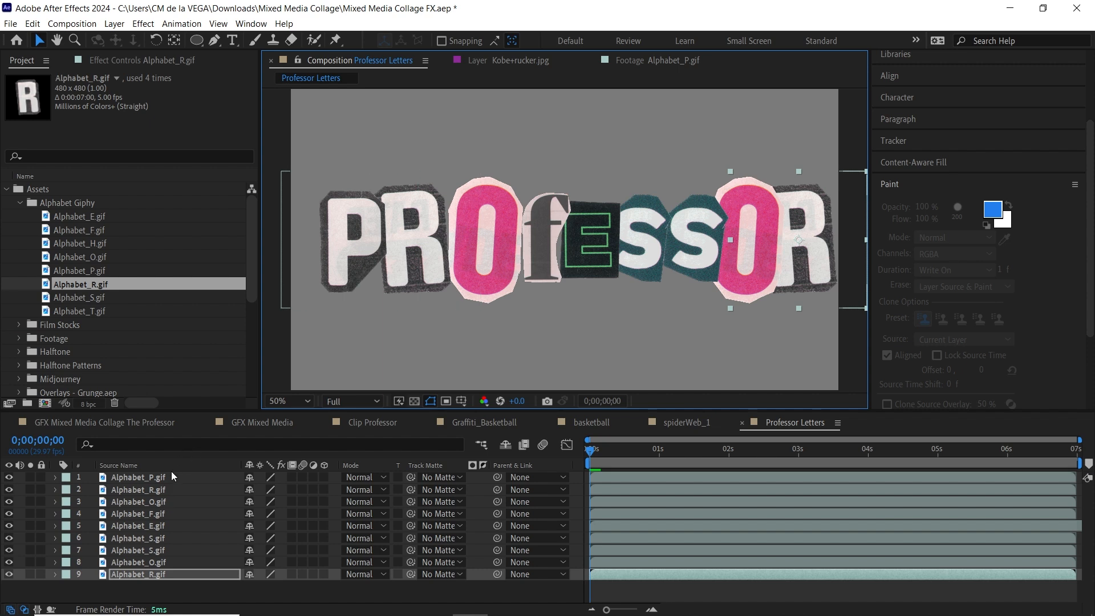
- Scale the first O to 86% and rotate it slightly
{"action": "left_click", "coordinate": [162, 502]}
{"action": "key", "text": "s"}
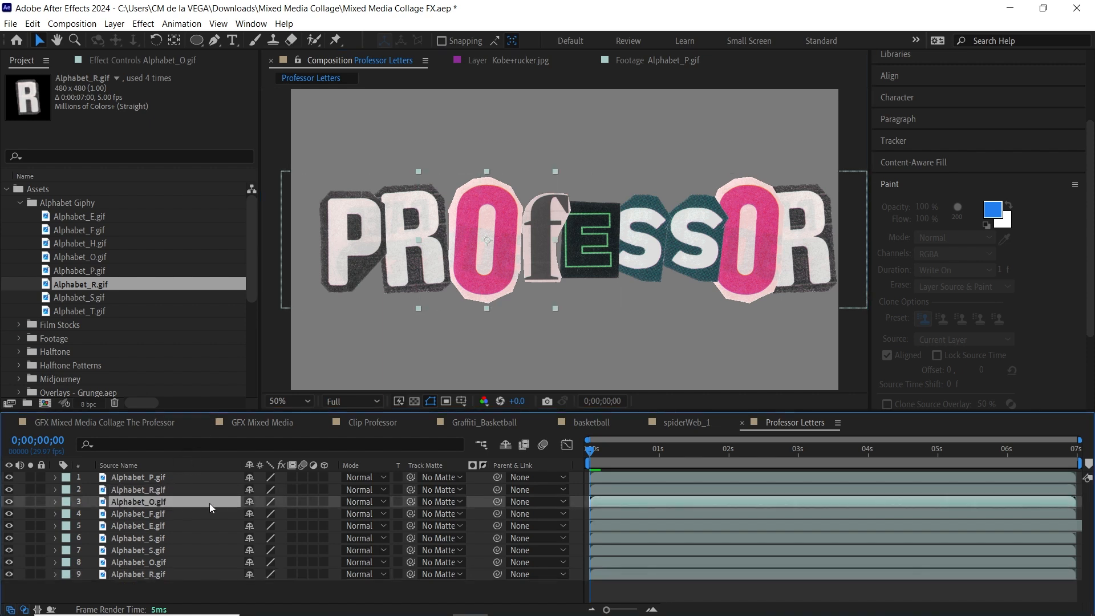
{"action": "left_click_drag", "start_coordinate": [271, 515], "coordinate": [263, 512]}
{"action": "key", "text": "w"}
{"action": "mouse_move", "coordinate": [507, 235]}
{"action": "left_mouse_down"}
{"action": "mouse_move", "coordinate": [502, 227]}
{"action": "mouse_move", "coordinate": [492, 256]}
{"action": "mouse_move", "coordinate": [539, 248]}
{"action": "mouse_move", "coordinate": [522, 244]}
{"action": "left_mouse_up"}
{"action": "key", "text": "v"}
- Shift the letters after the first O closer together to tighten the spacing of the word
{"action": "left_click_drag", "start_coordinate": [592, 246], "coordinate": [579, 243]}
{"action": "left_click", "coordinate": [157, 538]}
{"action": "left_click", "coordinate": [640, 275]}
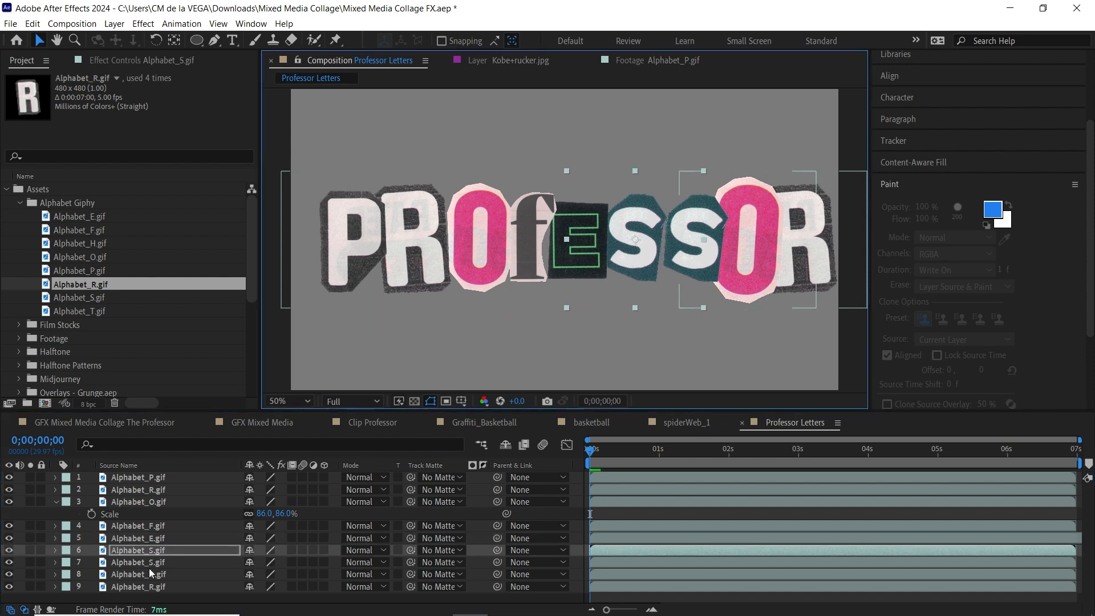
{"action": "left_click", "coordinate": [691, 273]}
{"action": "left_click_drag", "start_coordinate": [692, 273], "coordinate": [682, 273]}
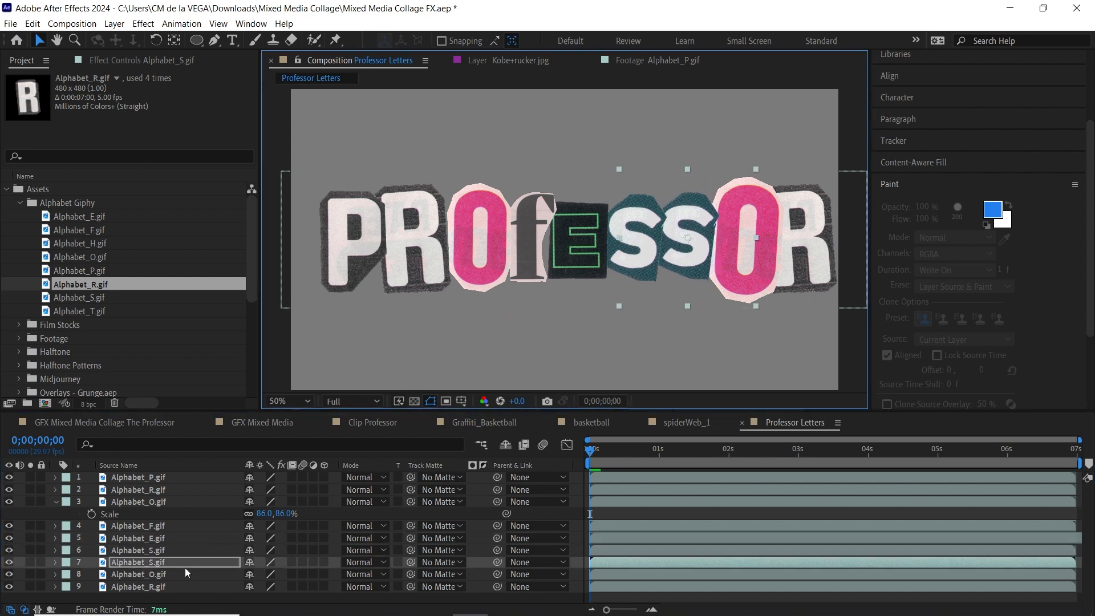
{"action": "left_click", "coordinate": [166, 574]}
{"action": "left_click_drag", "start_coordinate": [750, 246], "coordinate": [805, 244]}
{"action": "left_click", "coordinate": [161, 588]}
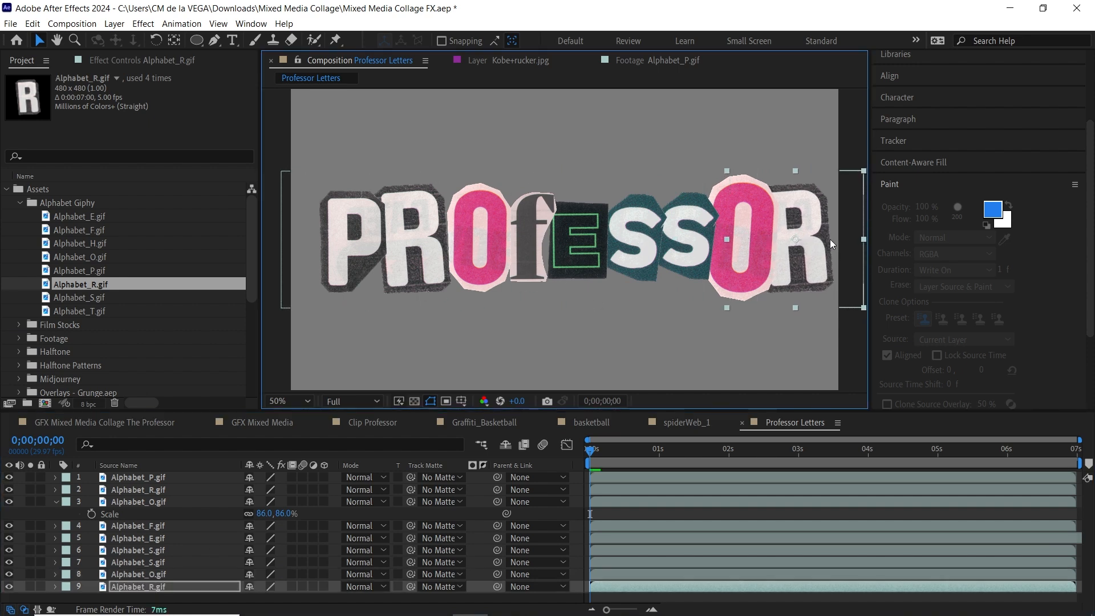
- Move all the letter layers together slightly to the left to center the word in the frame
{"action": "key", "text": "ctrl+a"}
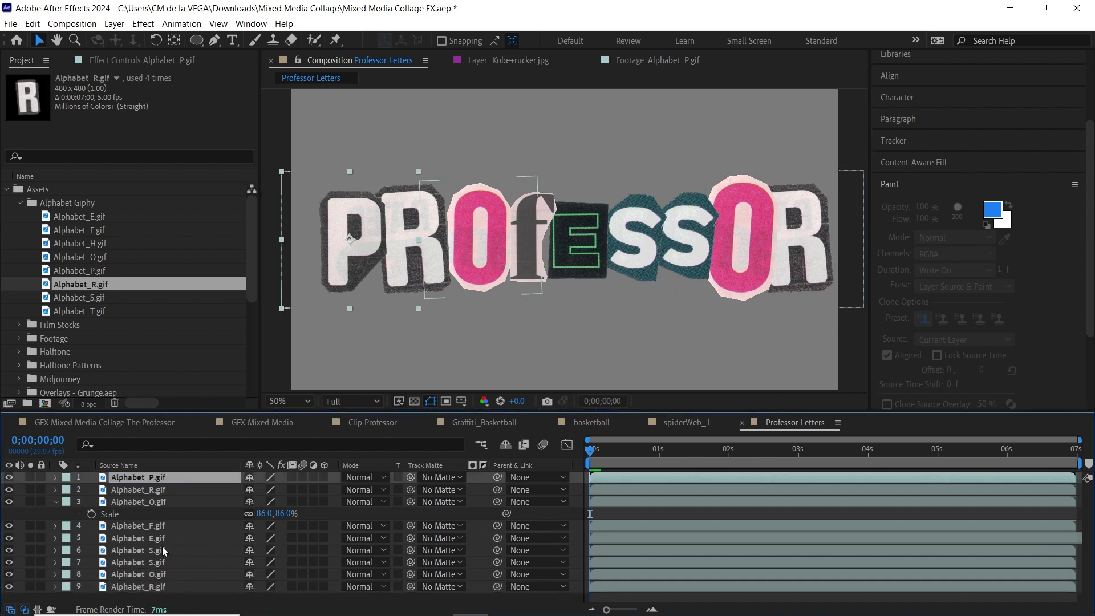
{"action": "left_click_drag", "start_coordinate": [532, 258], "coordinate": [525, 258]}
{"action": "key", "text": "ctrl+shift+a"}
- Shift the first R layer about half a second earlier in the timeline so it starts on a different letter style
{"action": "left_click", "coordinate": [155, 491]}
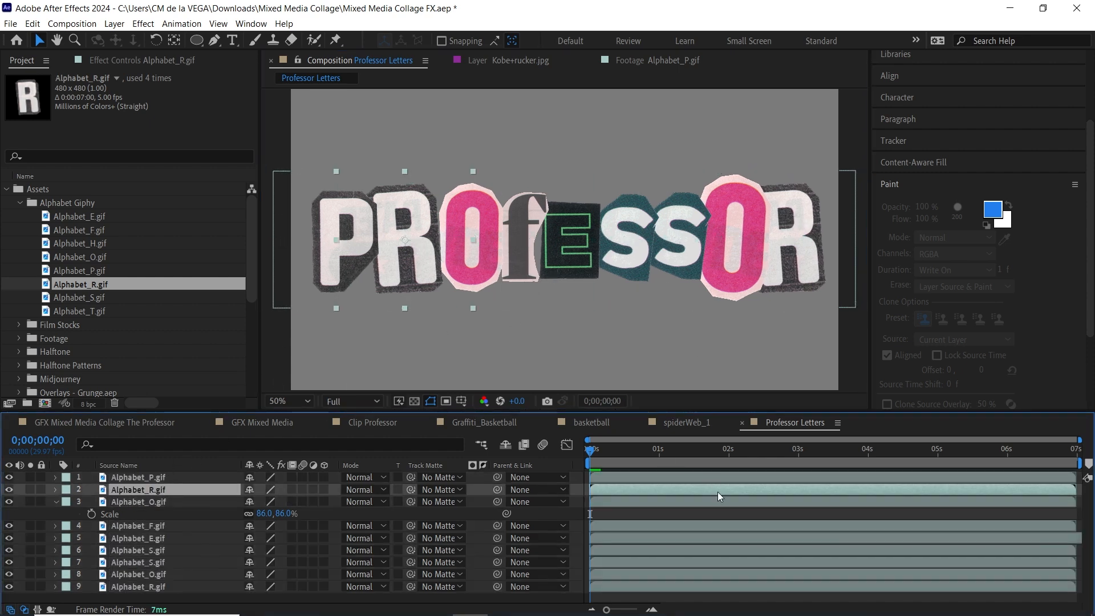
{"action": "left_click_drag", "start_coordinate": [705, 492], "coordinate": [714, 491]}
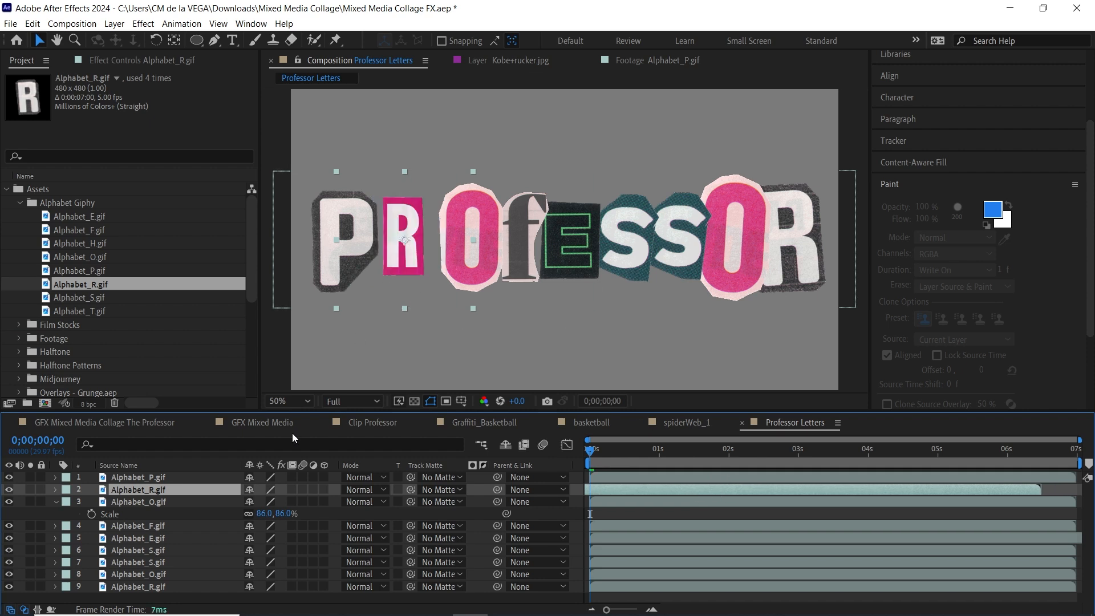
- Scale the first R to 115% and move it to sit between the P and the first O
{"action": "key", "text": "s"}
{"action": "left_click_drag", "start_coordinate": [265, 502], "coordinate": [274, 502]}
{"action": "left_click_drag", "start_coordinate": [405, 269], "coordinate": [375, 309]}
- Shift the first O, the F and the E to the left to close the gaps after the R
{"action": "left_click", "coordinate": [167, 515]}
{"action": "left_click_drag", "start_coordinate": [477, 268], "coordinate": [454, 268]}
{"action": "left_click", "coordinate": [173, 540]}
{"action": "mouse_move", "coordinate": [526, 265]}
{"action": "left_mouse_down"}
{"action": "mouse_move", "coordinate": [505, 266]}
{"action": "mouse_move", "coordinate": [555, 258]}
{"action": "mouse_move", "coordinate": [545, 258]}
{"action": "left_mouse_up"}
{"action": "left_click", "coordinate": [163, 551]}
- Move both S letters closer to the E and start the first S layer about 0.7 seconds earlier for a different letter style
{"action": "left_click", "coordinate": [628, 257]}
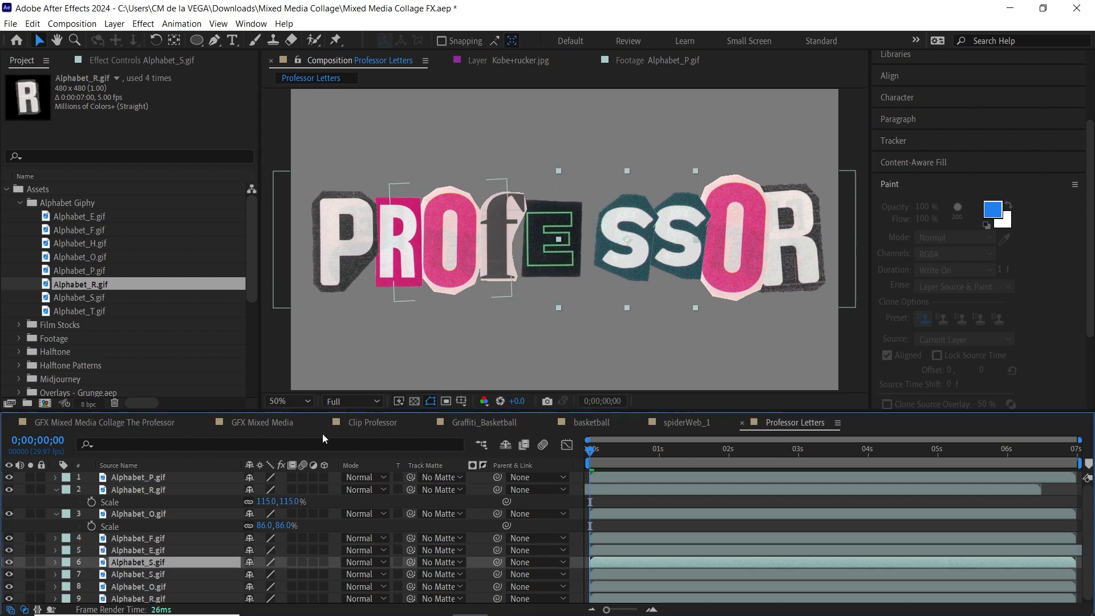
{"action": "left_click_drag", "start_coordinate": [625, 255], "coordinate": [608, 257]}
{"action": "left_click_drag", "start_coordinate": [683, 562], "coordinate": [634, 556]}
{"action": "left_click_drag", "start_coordinate": [612, 243], "coordinate": [611, 238]}
{"action": "left_click", "coordinate": [156, 574]}
{"action": "left_click_drag", "start_coordinate": [684, 235], "coordinate": [673, 235]}
- Scale the second O to 95%, start its layer about half a second earlier, and move it closer to the second S
{"action": "left_click", "coordinate": [170, 588]}
{"action": "key", "text": "s"}
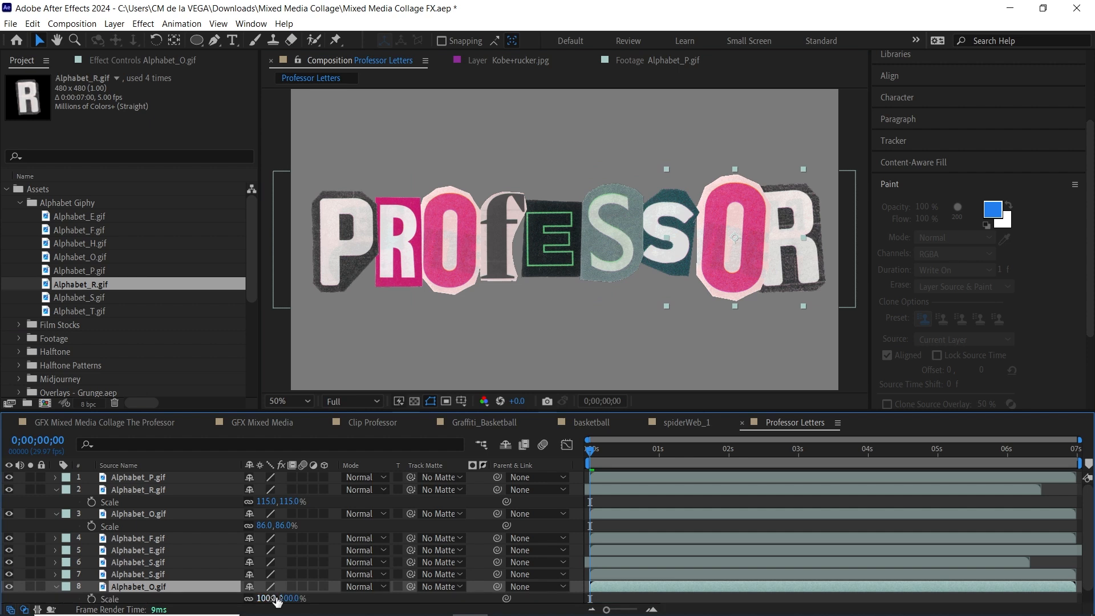
{"action": "left_click_drag", "start_coordinate": [273, 598], "coordinate": [270, 598]}
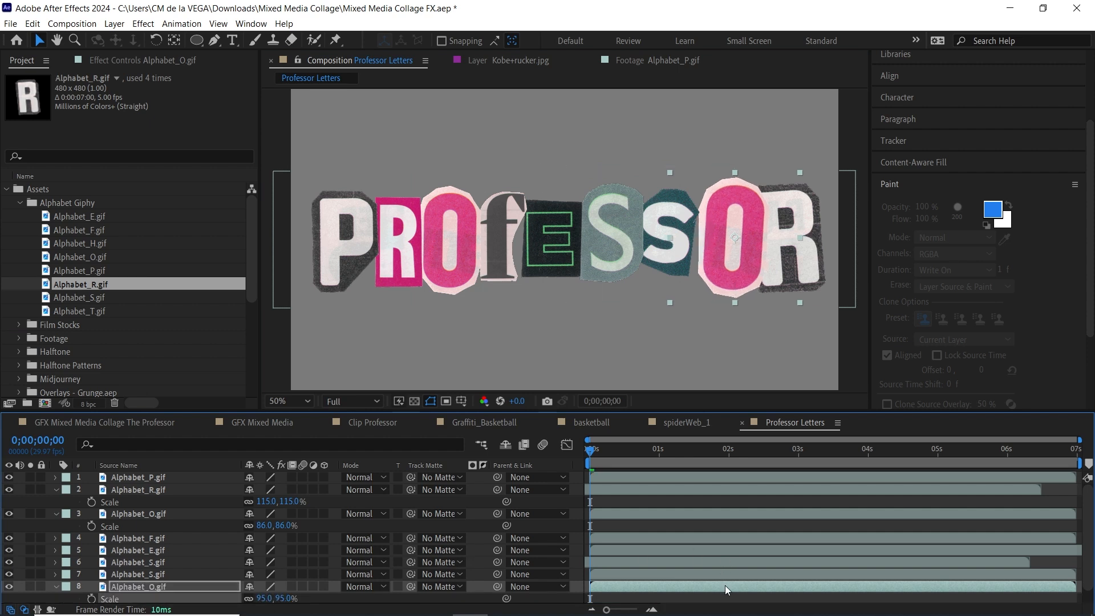
{"action": "left_click_drag", "start_coordinate": [725, 585], "coordinate": [693, 584]}
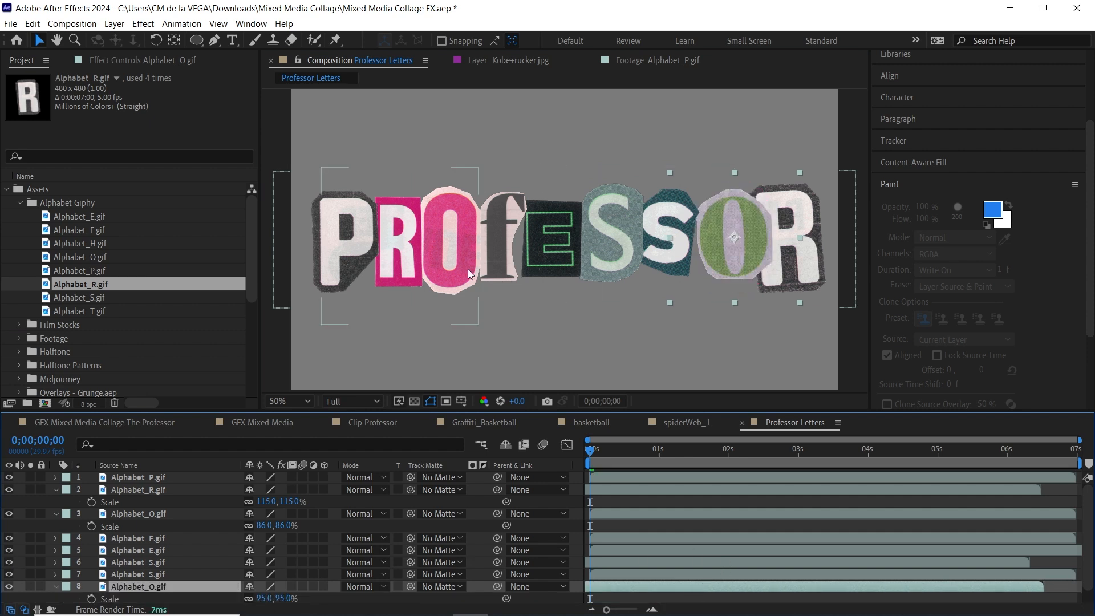
{"action": "left_click_drag", "start_coordinate": [742, 251], "coordinate": [733, 250]}
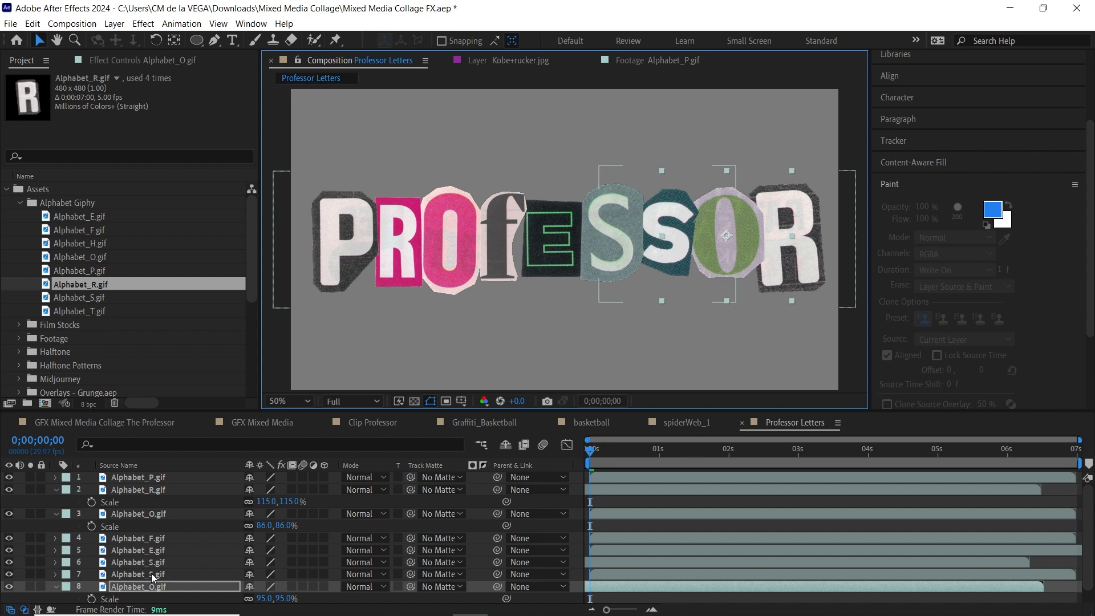
- Start the last R layer slightly earlier for a different letter style and nudge the letter into place beside the second O
{"action": "scroll", "coordinate": [172, 599], "scroll_direction": "down", "scroll_amount": 1}
{"action": "left_click", "coordinate": [160, 598]}
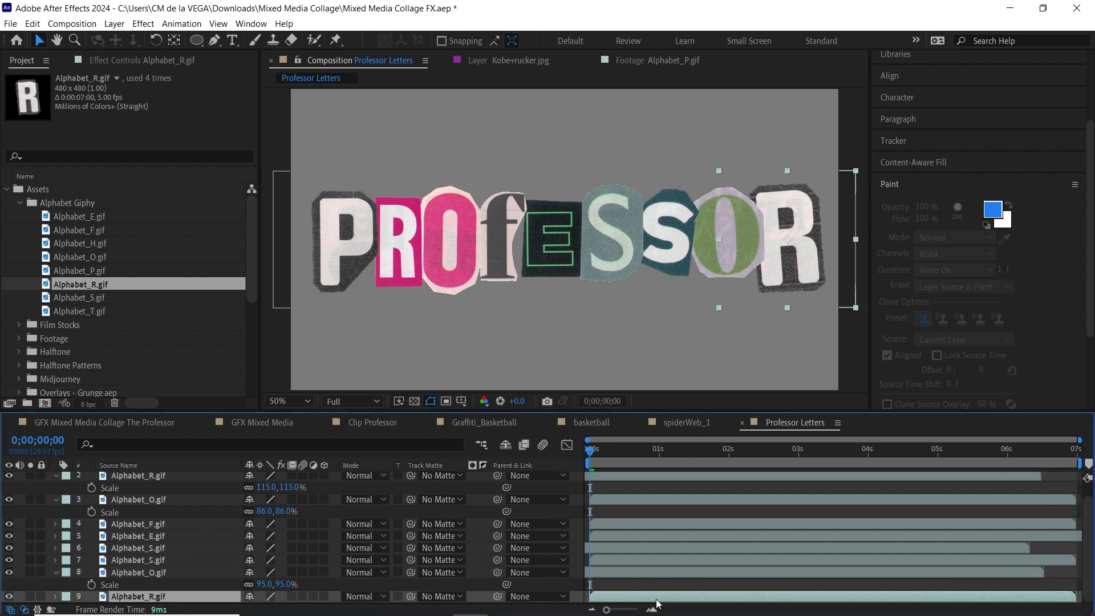
{"action": "left_click_drag", "start_coordinate": [646, 597], "coordinate": [640, 597]}
{"action": "left_click_drag", "start_coordinate": [825, 247], "coordinate": [827, 245]}
{"action": "double_click", "coordinate": [138, 475]}
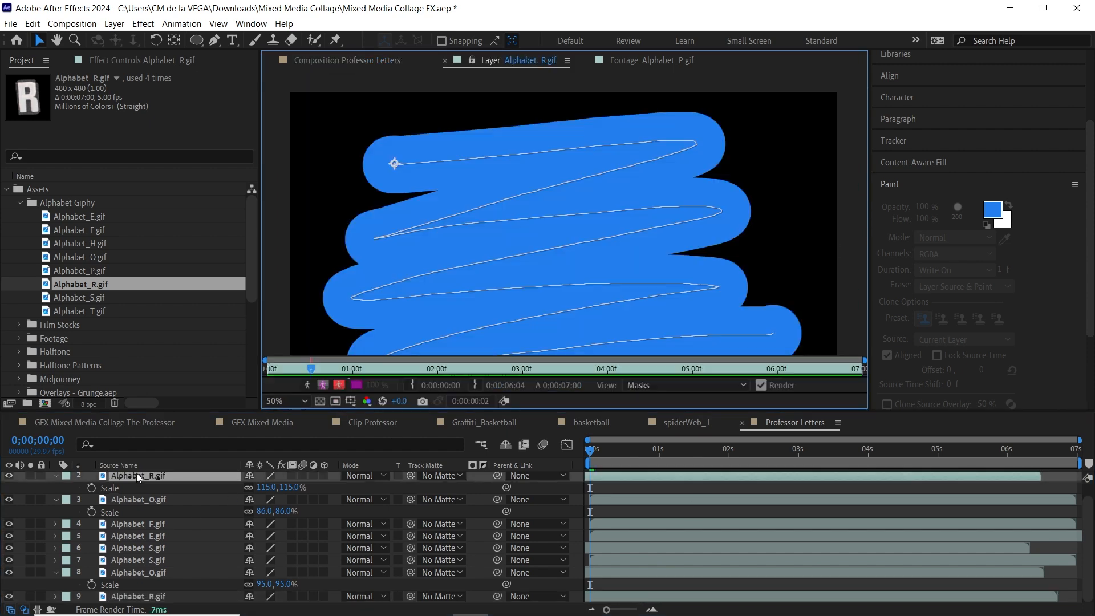
{"action": "left_click", "coordinate": [375, 58]}
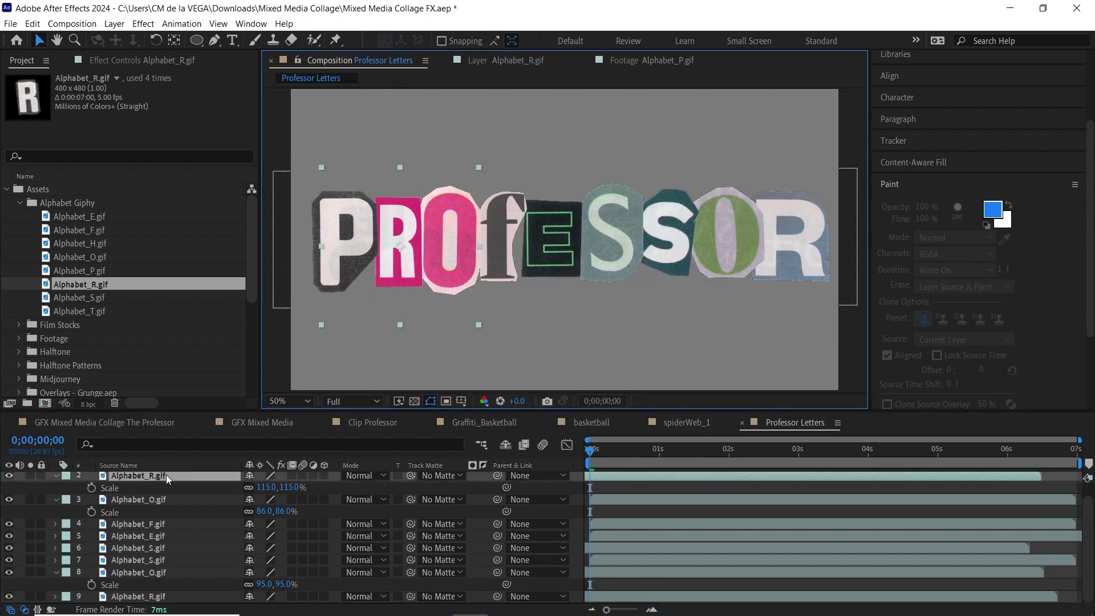
{"action": "scroll", "coordinate": [813, 444], "scroll_direction": "up", "scroll_amount": 1}
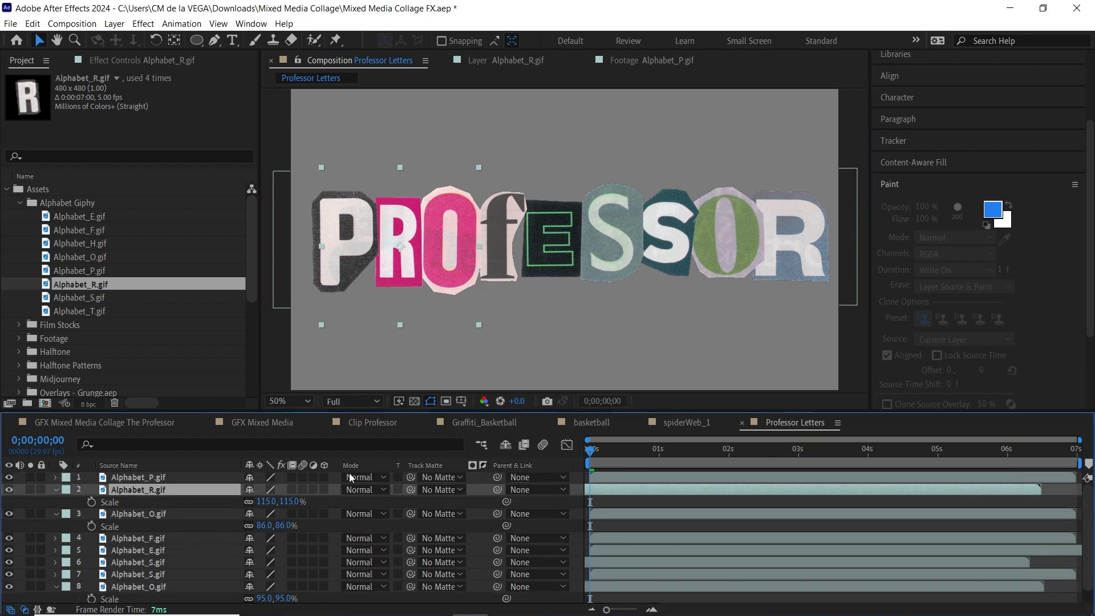
- Try a Drop Shadow on the P layer with distance 7 and softness 50, and disable the effect
{"action": "left_click", "coordinate": [137, 477]}
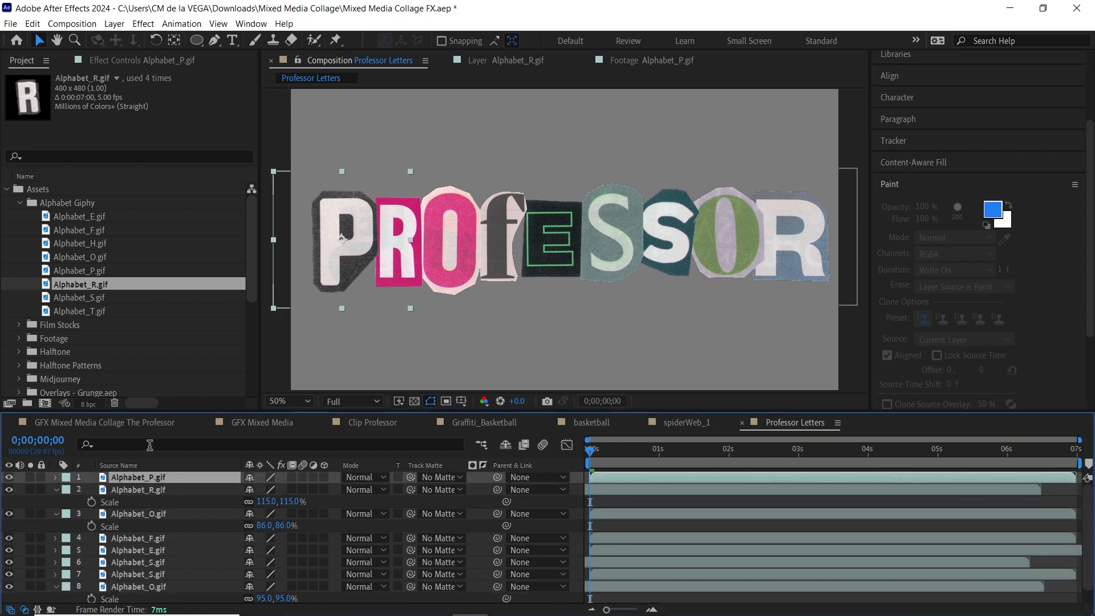
{"action": "left_click", "coordinate": [55, 490]}
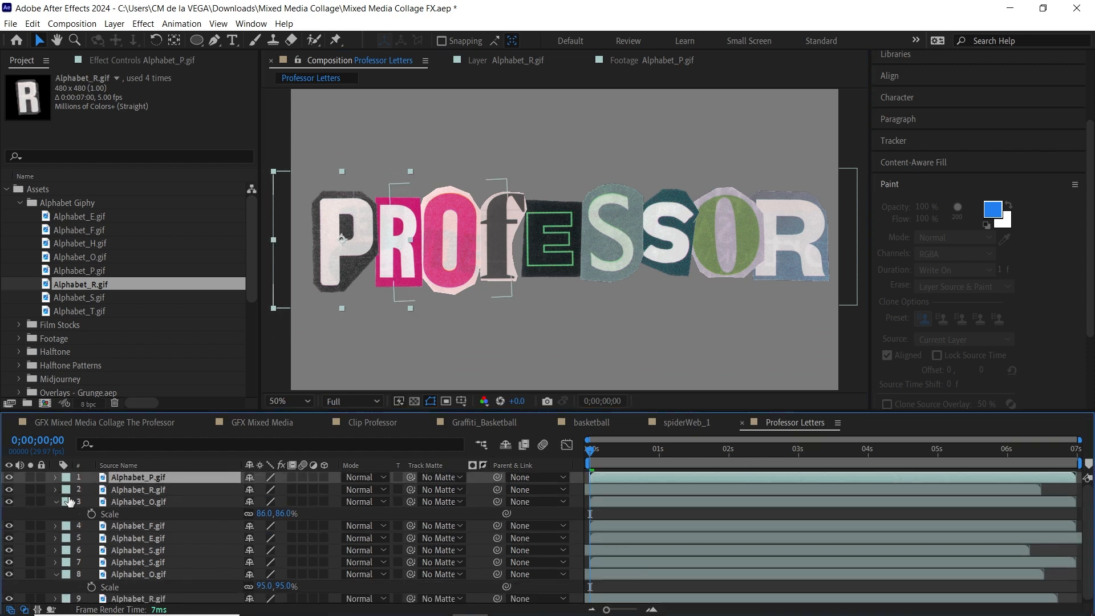
{"action": "key", "text": "ctrl+space"}
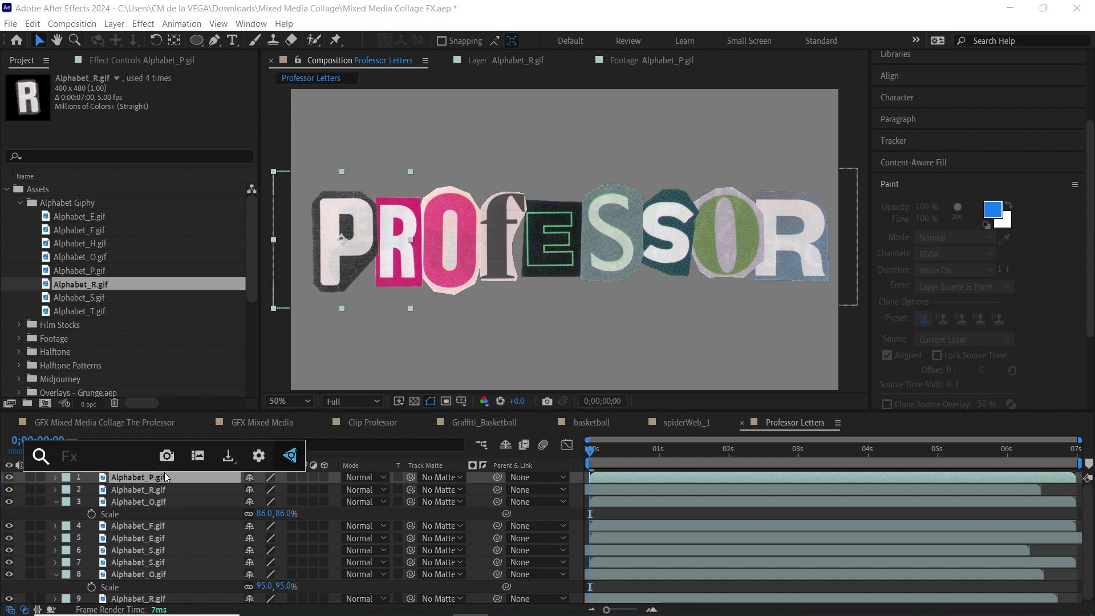
{"action": "type", "text": "drop"}
{"action": "key", "text": "Escape"}
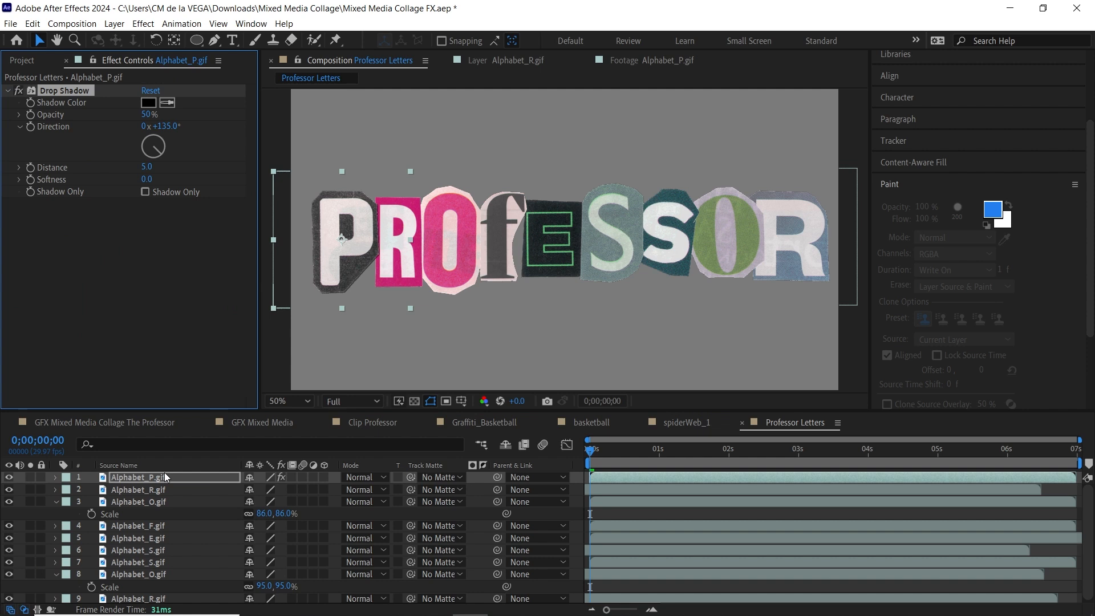
{"action": "key", "text": "Tab"}
{"action": "type", "text": "5"}
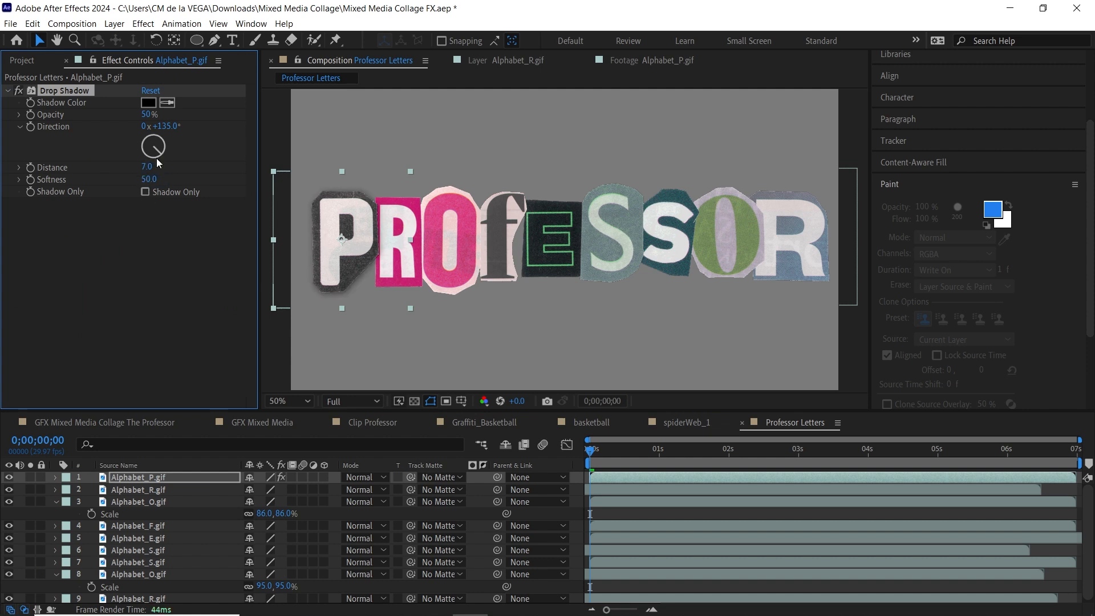
{"action": "left_click", "coordinate": [18, 91]}
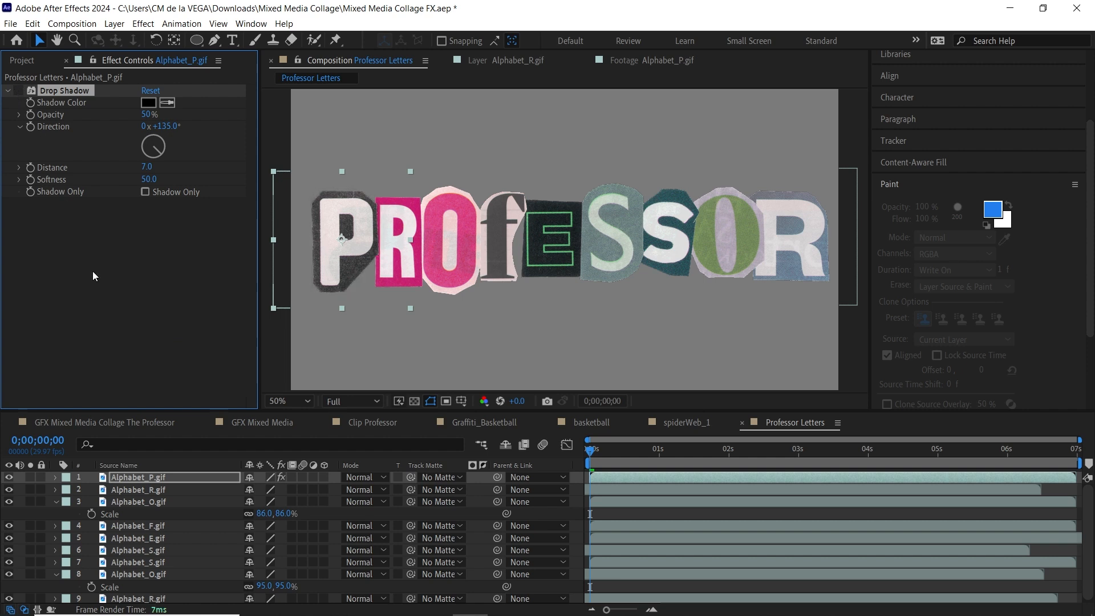
- Add an adjustment layer above all the letters and apply the Drop Shadow effect to it
{"action": "left_click", "coordinate": [180, 433]}
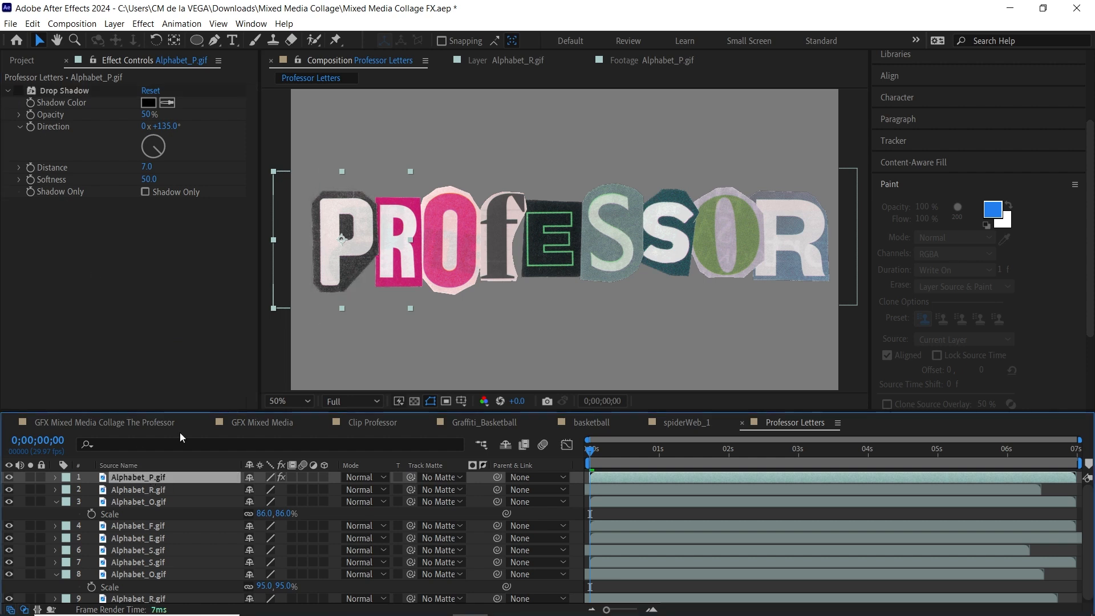
{"action": "mouse_move", "coordinate": [131, 38]}
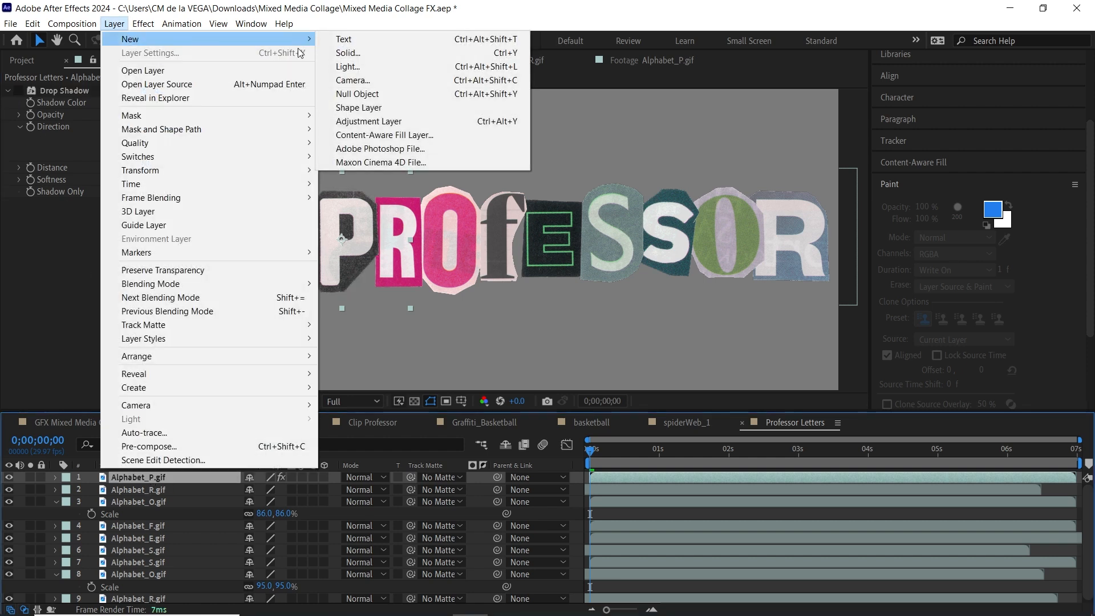
{"action": "left_click", "coordinate": [411, 118]}
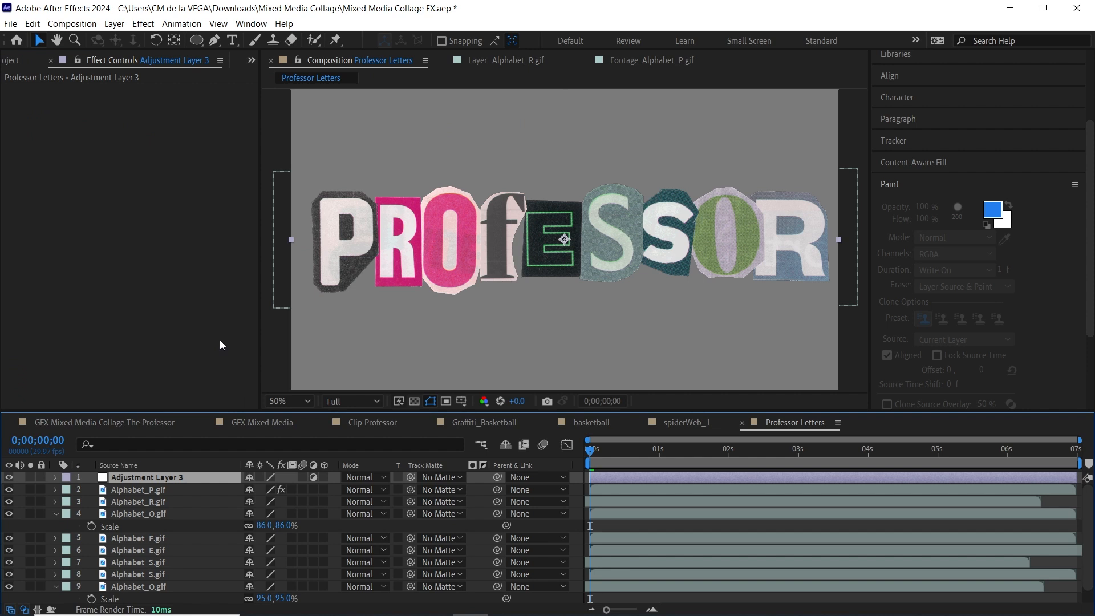
{"action": "key", "text": "ctrl+space"}
{"action": "type", "text": "drop"}
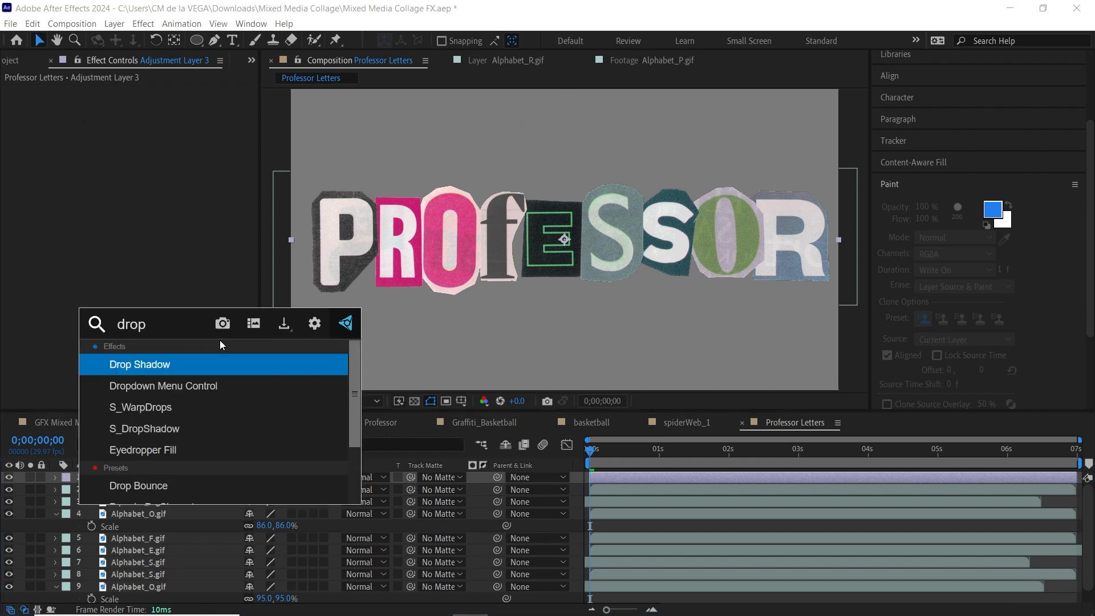
{"action": "key", "text": "Return"}
- Set the adjustment layer's Drop Shadow distance to 7 and softness to 50, and preview the letter animation
{"action": "left_click", "coordinate": [147, 167]}
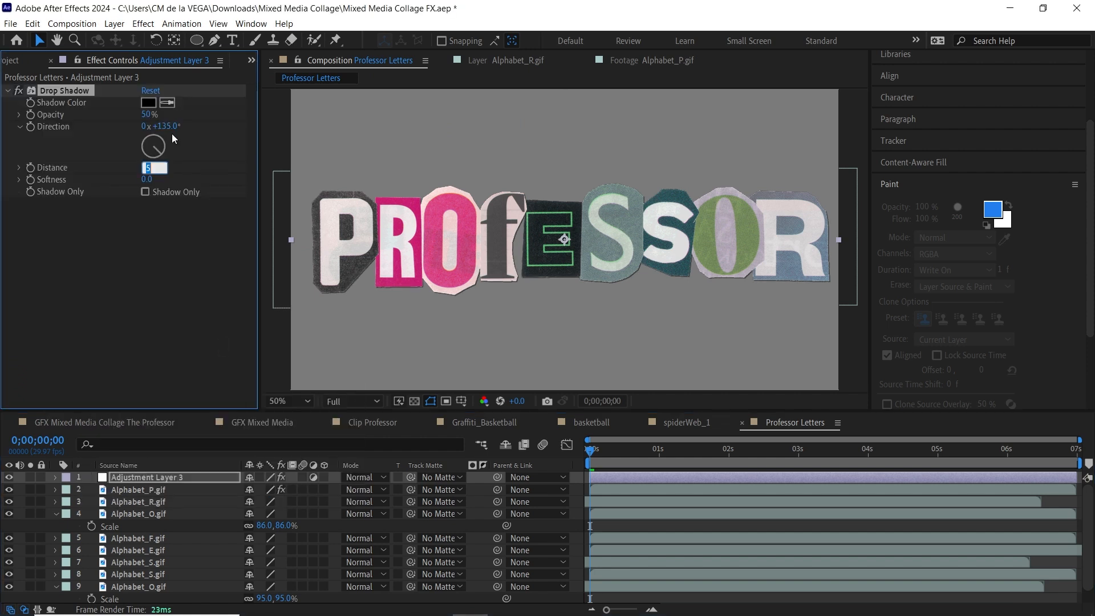
{"action": "type", "text": "7"}
{"action": "key", "text": "Tab"}
{"action": "type", "text": "50"}
{"action": "key", "text": "Return"}
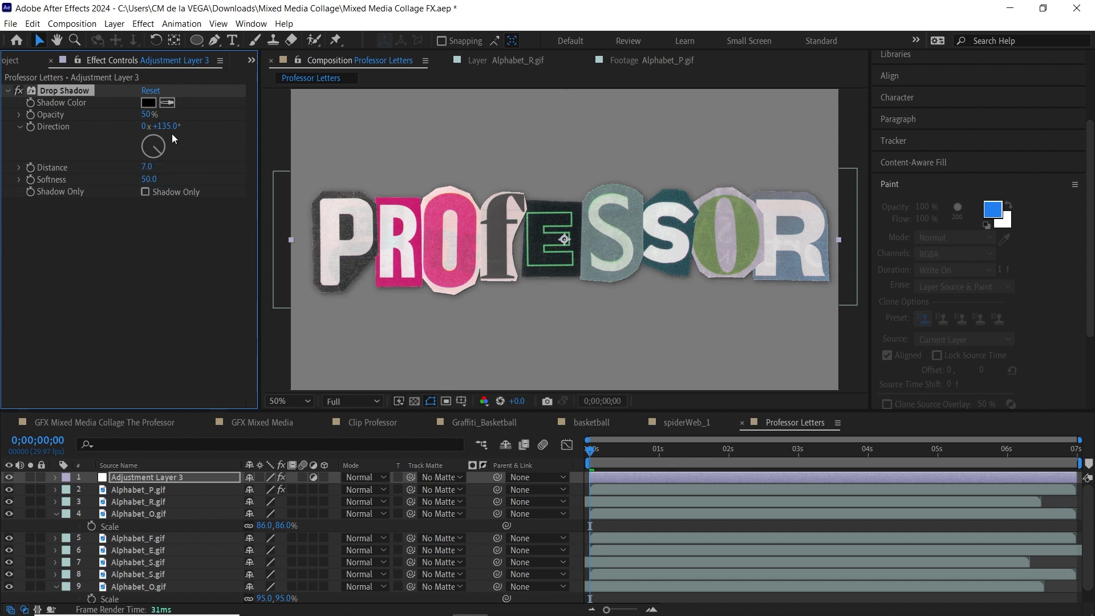
{"action": "key", "text": "space"}
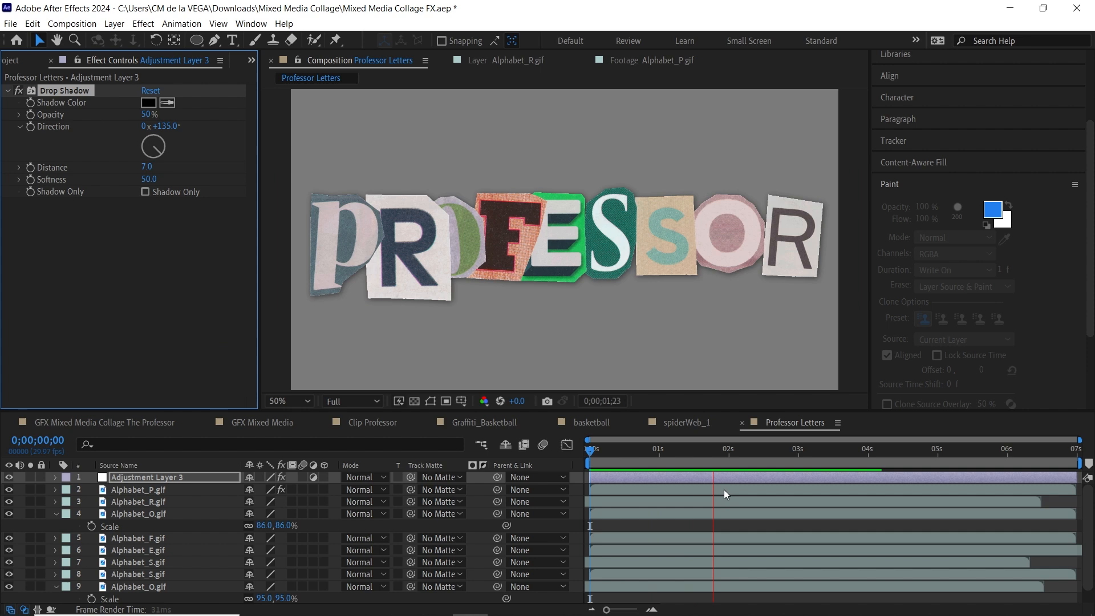
{"action": "key", "text": "space"}
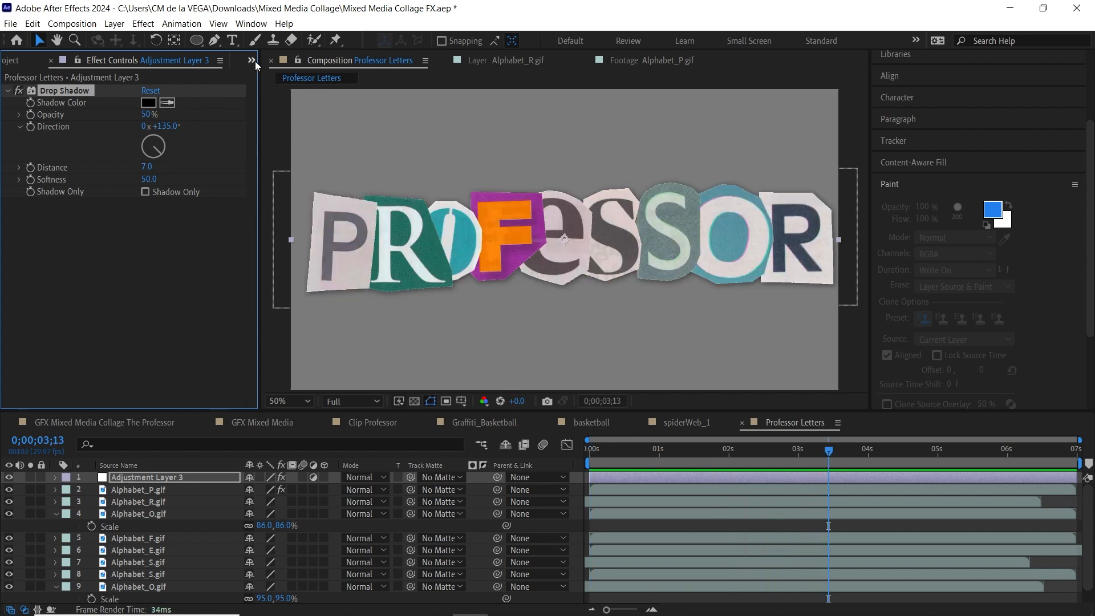
- Place the Professor Letters composition in the GFX Mixed Media composition, directly below the Border 2 layer
{"action": "left_click", "coordinate": [285, 422]}
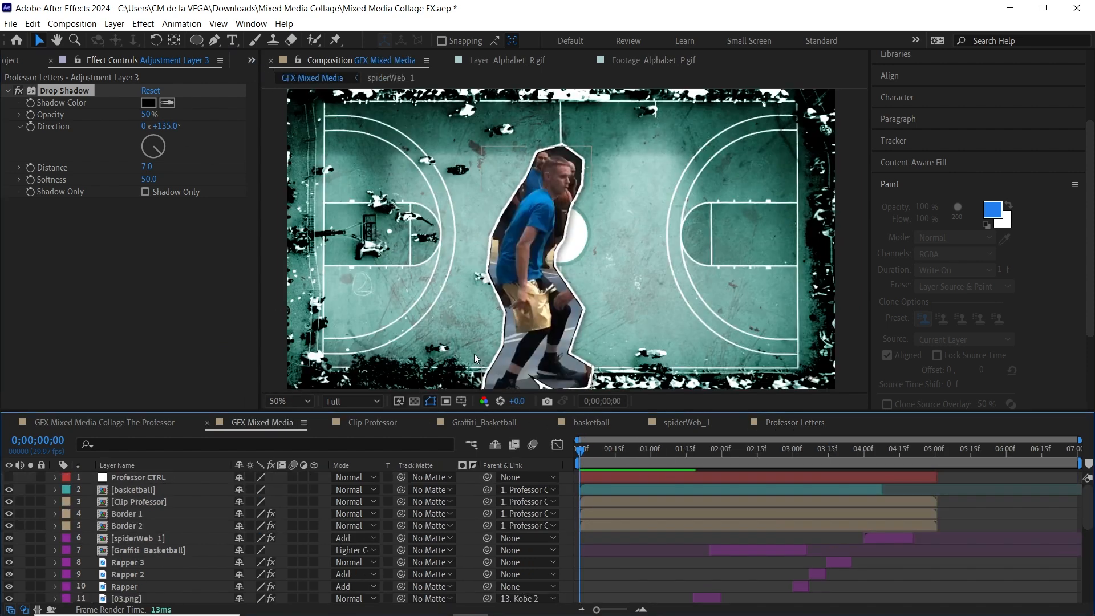
{"action": "left_click", "coordinate": [11, 60]}
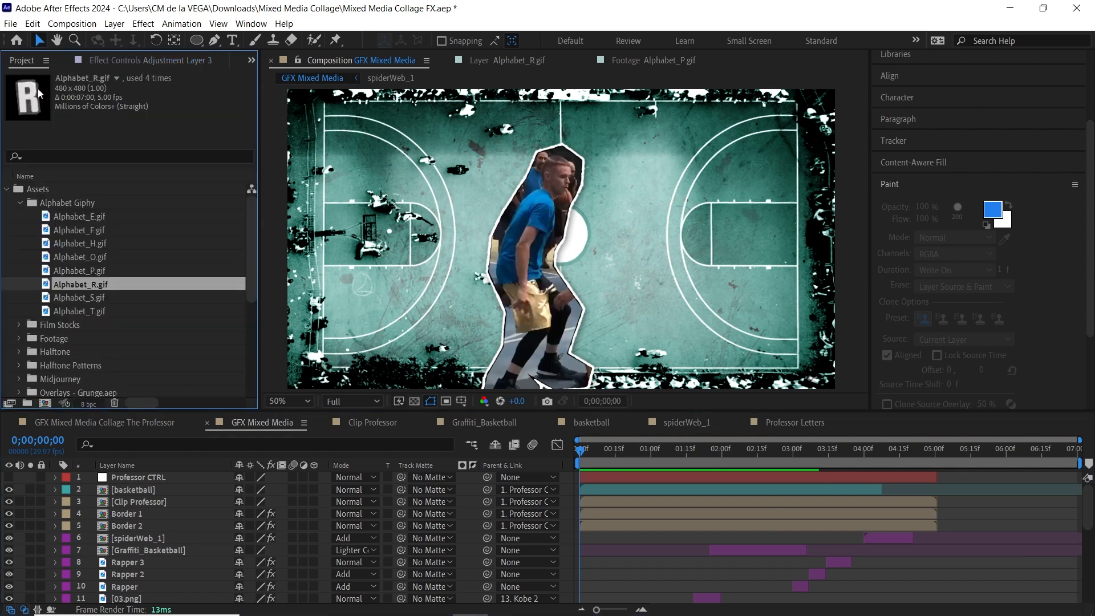
{"action": "left_click", "coordinate": [8, 189]}
{"action": "left_click", "coordinate": [80, 258]}
{"action": "left_click_drag", "start_coordinate": [79, 261], "coordinate": [185, 535]}
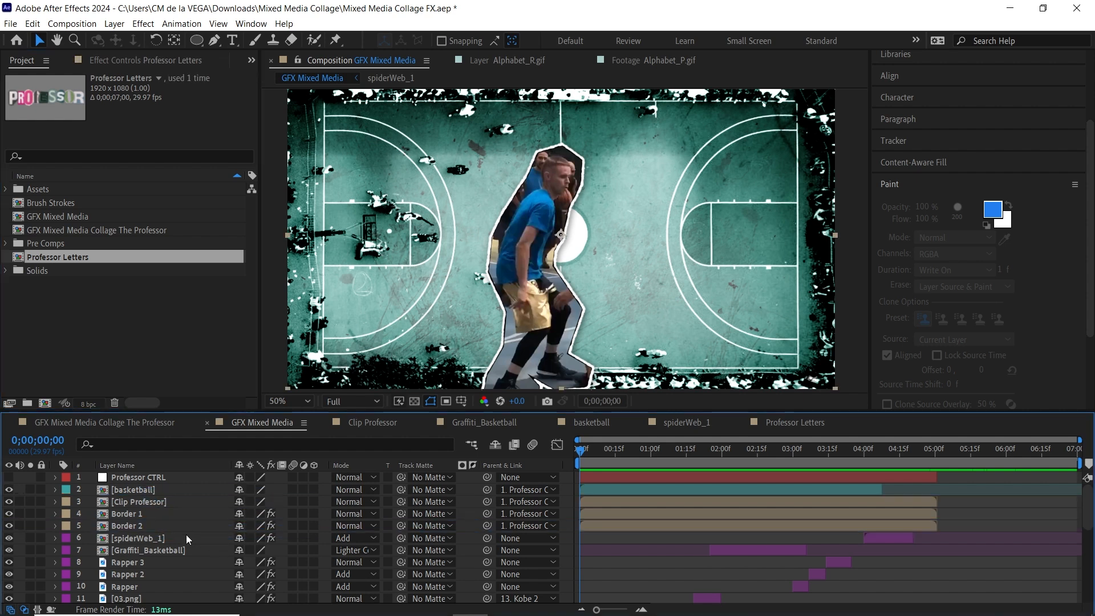
- Set the Professor Letters layer's label color to Cyan and move the title up behind the player's upper body
{"action": "left_click", "coordinate": [66, 538]}
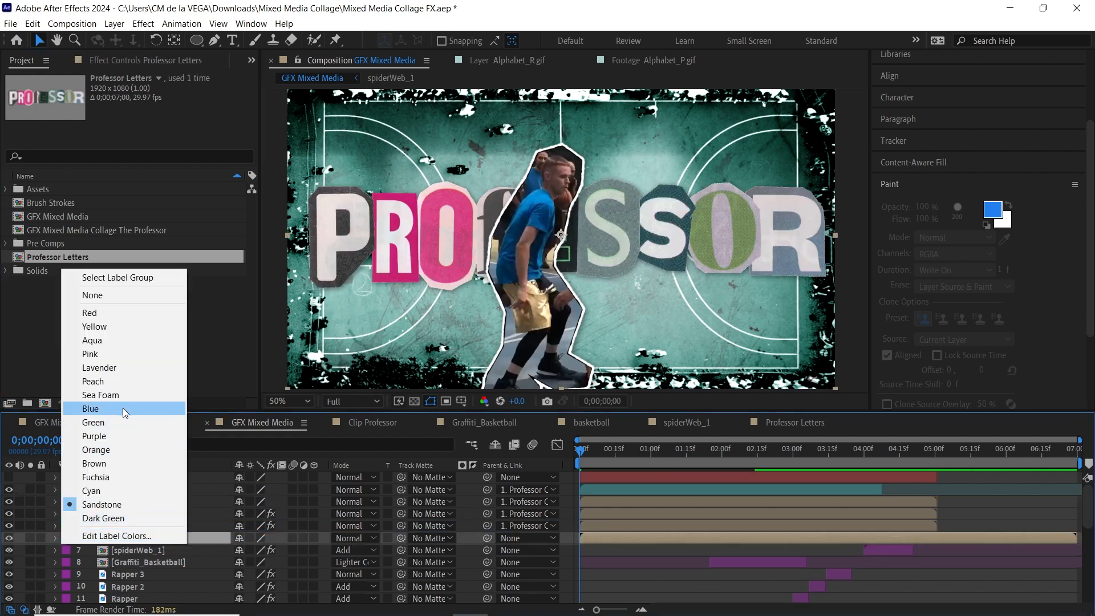
{"action": "left_click", "coordinate": [122, 488]}
{"action": "left_click_drag", "start_coordinate": [707, 228], "coordinate": [707, 201]}
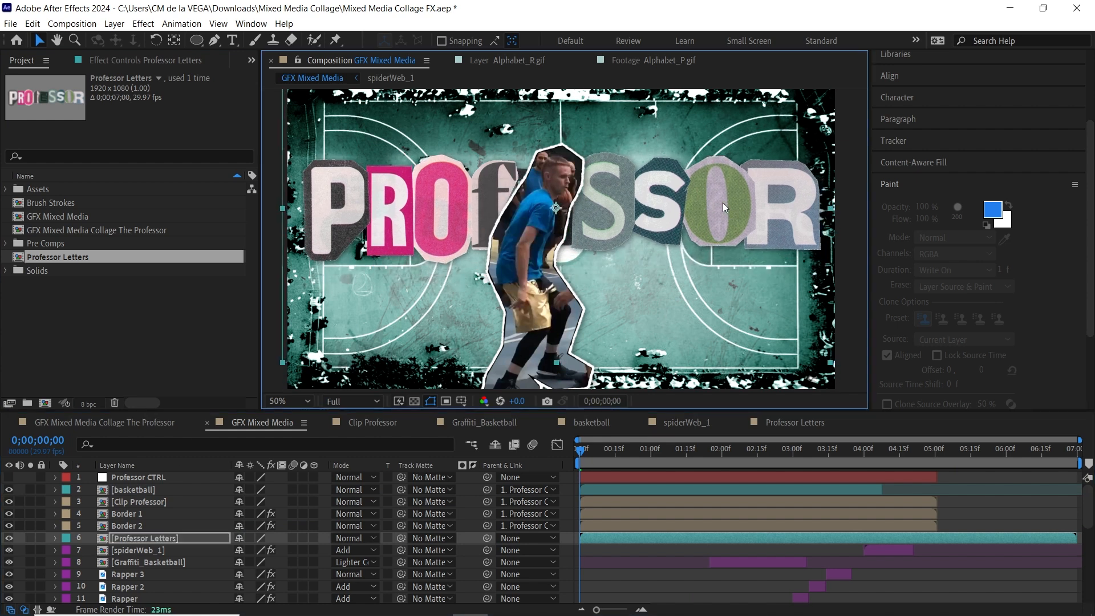
- Apply the Transform effect to the Professor Letters layer with a skew of -7
{"action": "key", "text": "ctrl+space"}
{"action": "type", "text": "tra"}
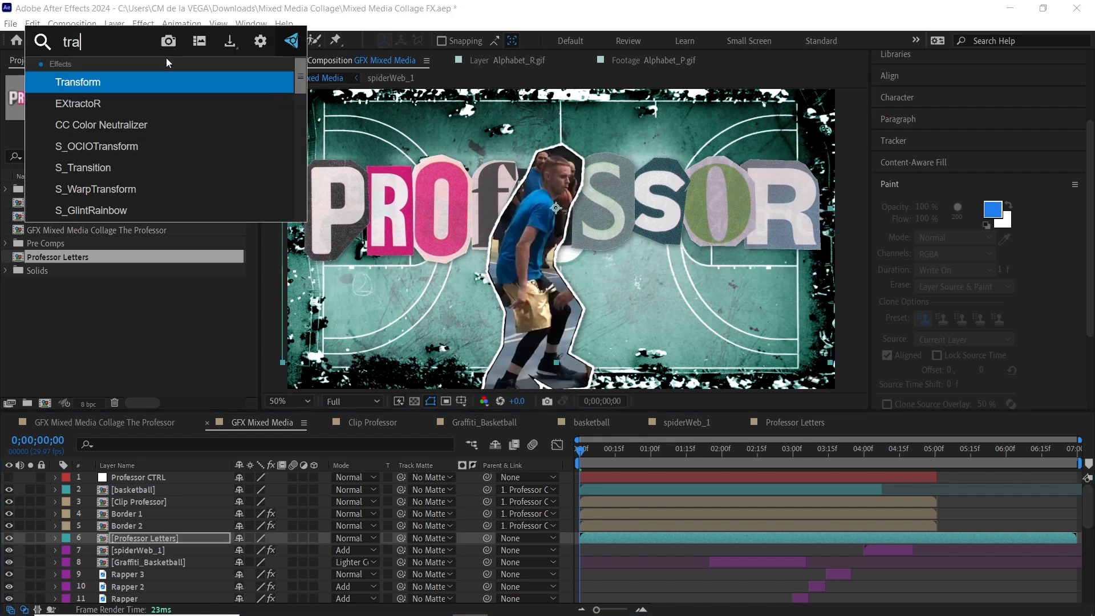
{"action": "key", "text": "Return"}
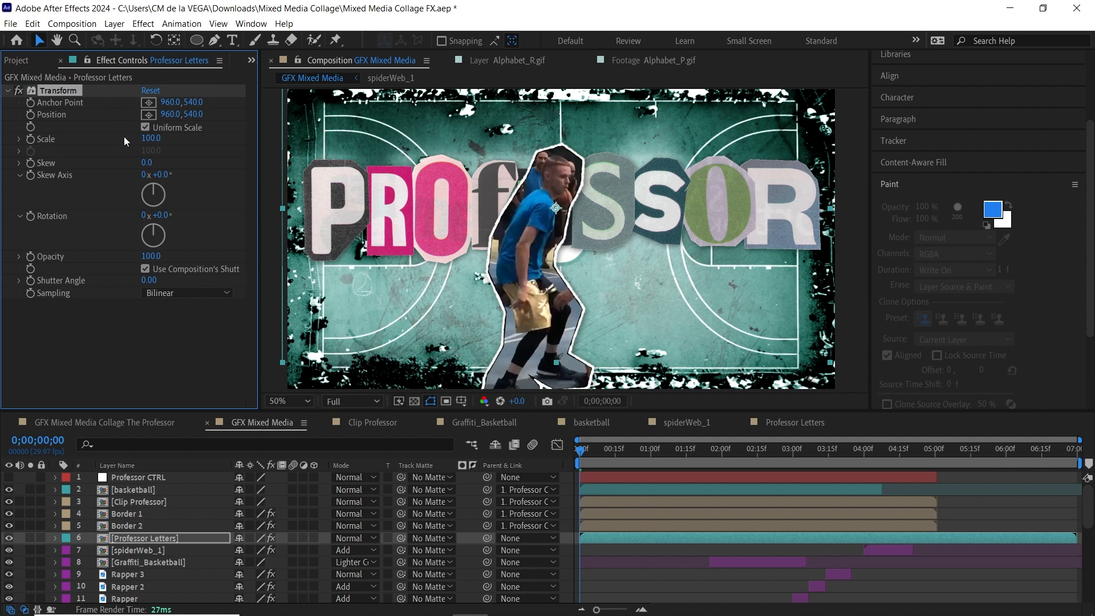
{"action": "left_click", "coordinate": [148, 162]}
{"action": "type", "text": "-7"}
{"action": "key", "text": "Return"}
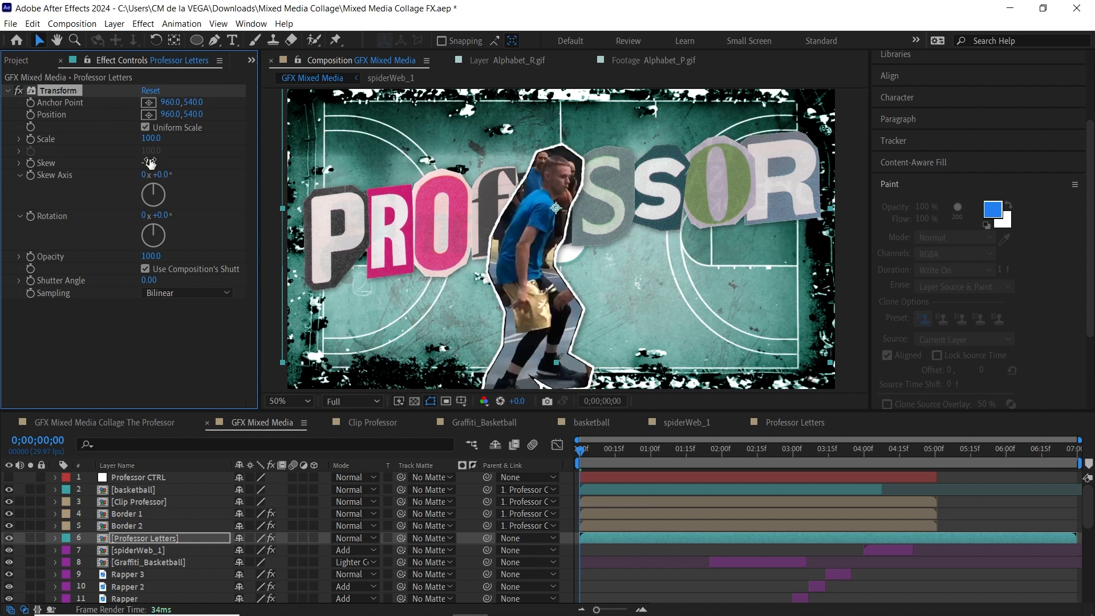
- Add a Levels effect to the Professor Letters layer with Input Black at 94 and Input White at 226
{"action": "left_click", "coordinate": [167, 537]}
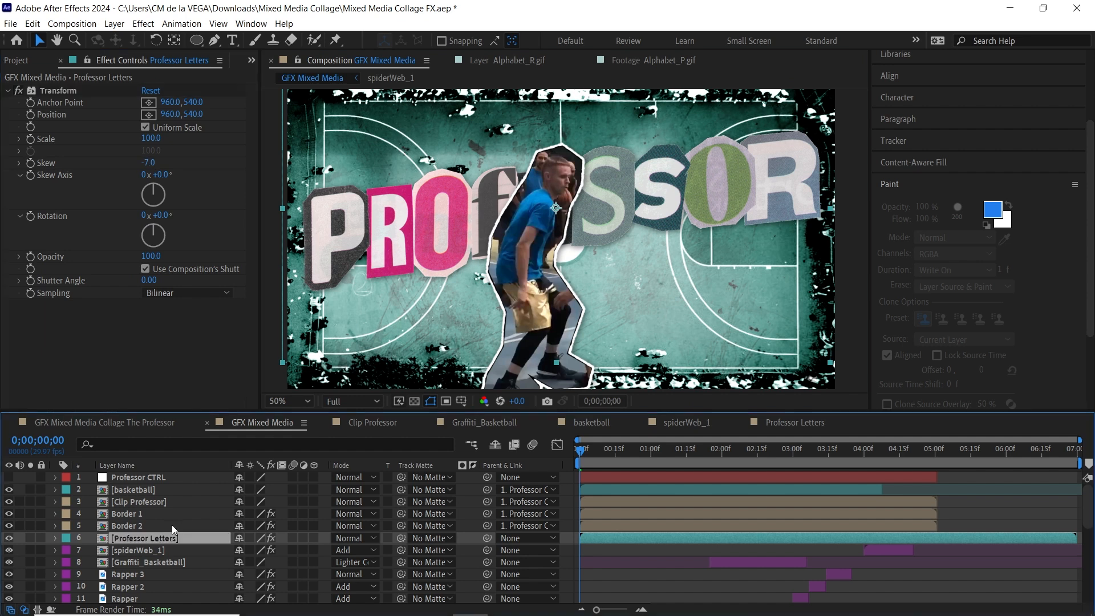
{"action": "key", "text": "ctrl+space"}
{"action": "type", "text": "leve"}
{"action": "key", "text": "Return"}
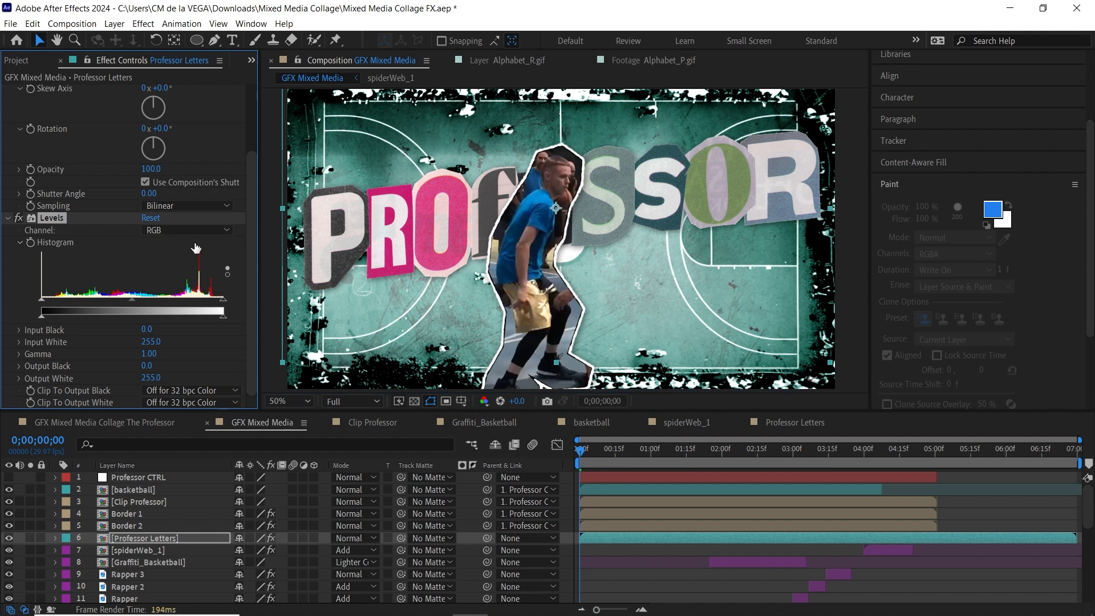
{"action": "left_click_drag", "start_coordinate": [39, 302], "coordinate": [108, 301]}
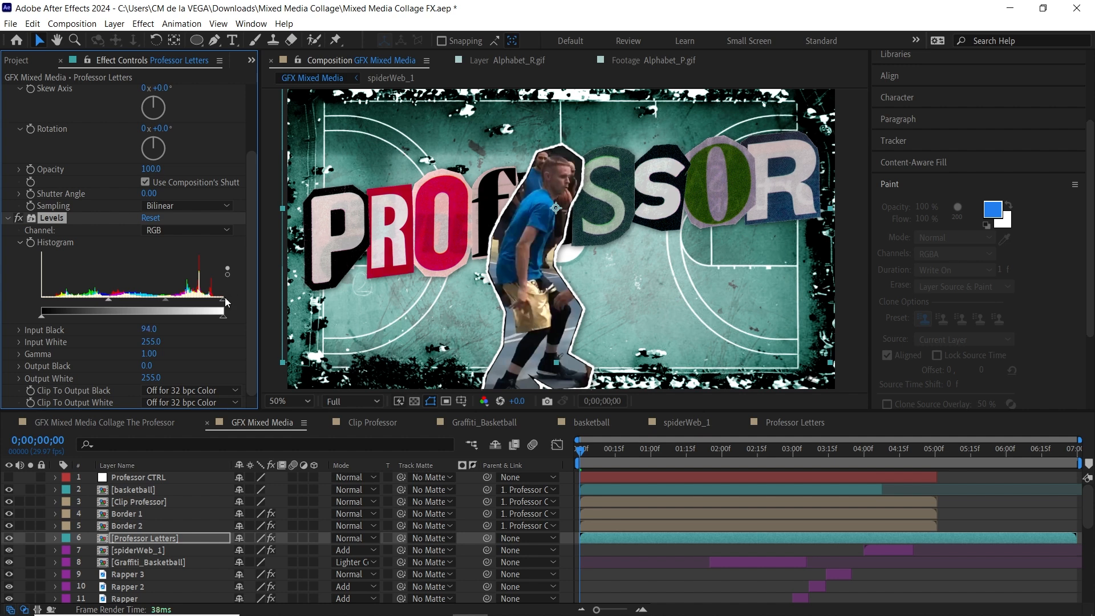
{"action": "left_click_drag", "start_coordinate": [223, 300], "coordinate": [203, 309]}
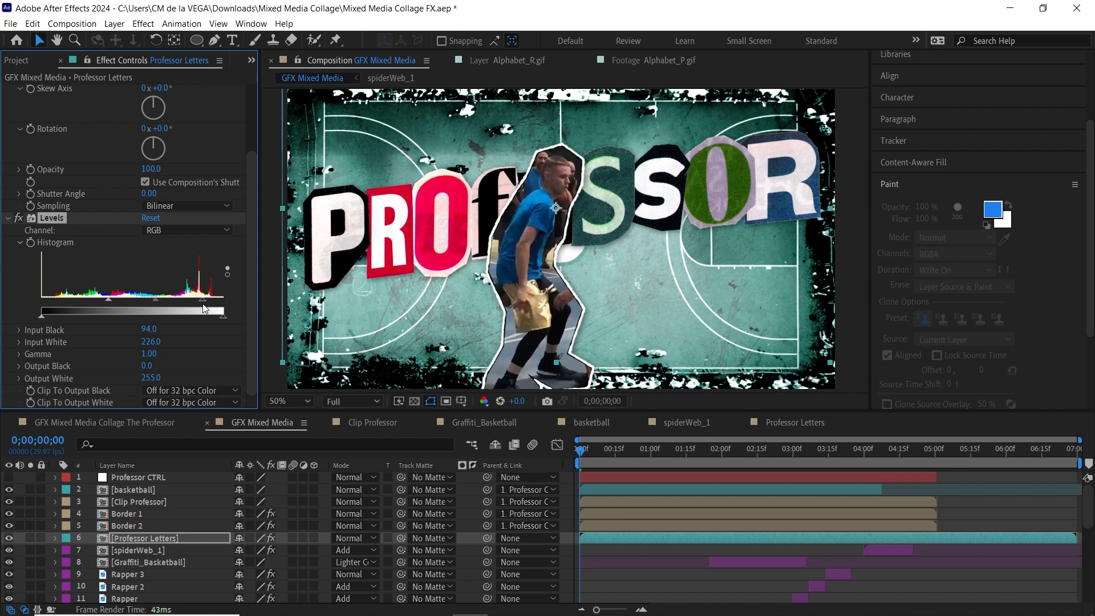
- Preview the title animation and trim the Professor Letters layer's out point to 0;00;01;10
{"action": "key", "text": "space"}
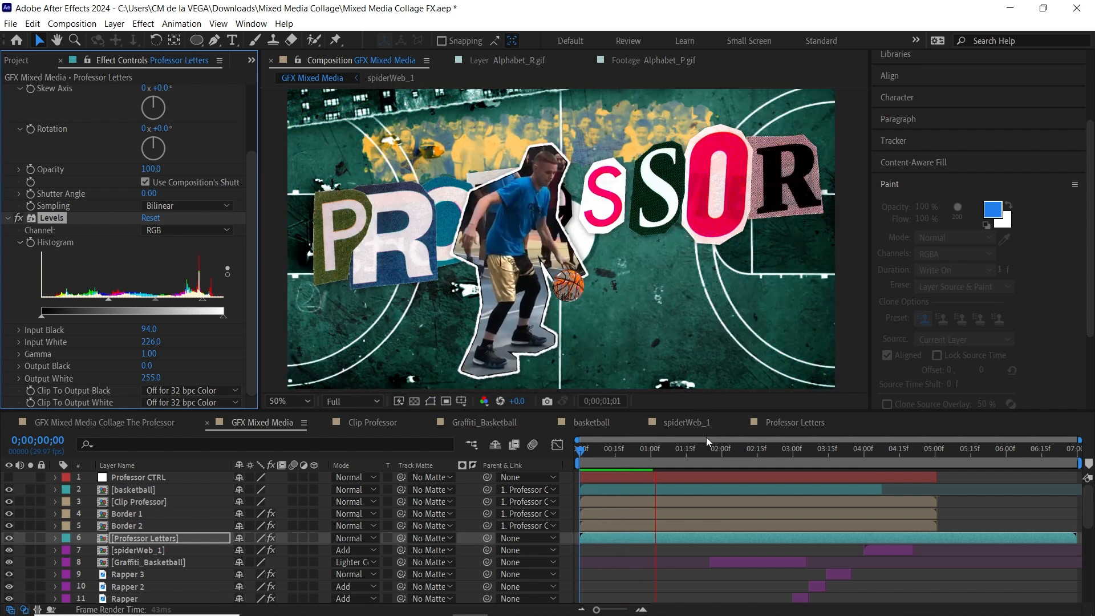
{"action": "key", "text": "space"}
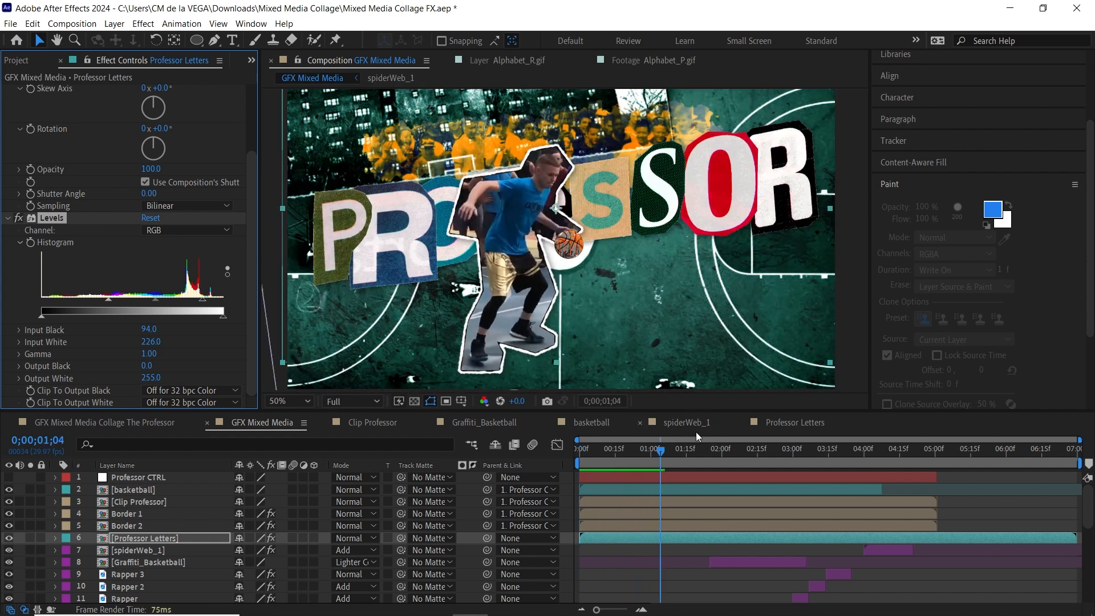
{"action": "left_click_drag", "start_coordinate": [660, 453], "coordinate": [676, 452]}
{"action": "key", "text": "alt+bracketright"}
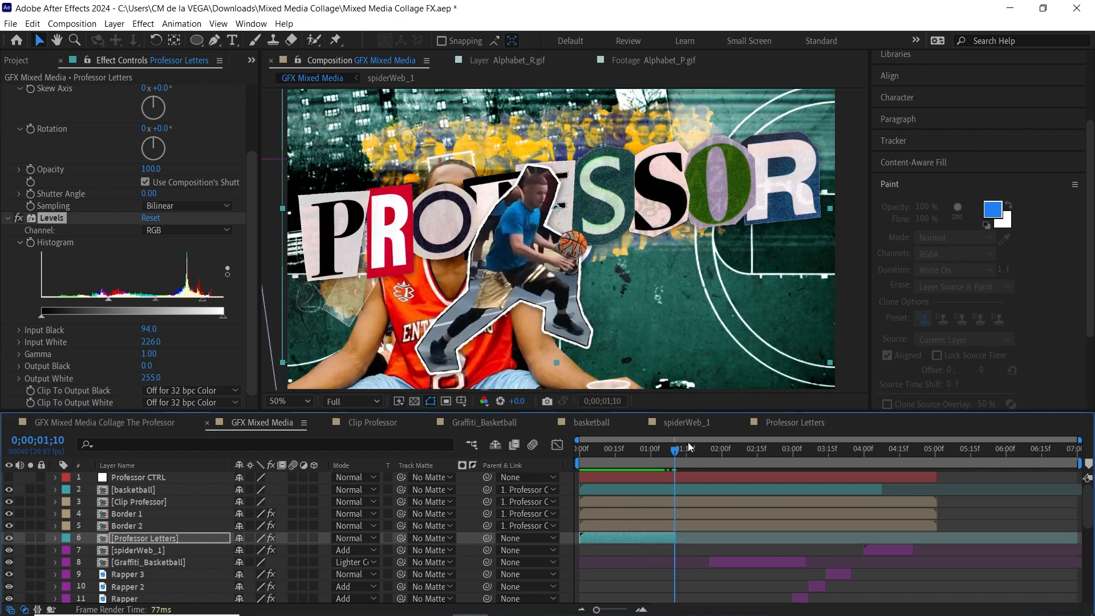
- Play back the opening of the GFX Mixed Media composition repeatedly to check the trimmed PROFESSOR title's timing
{"action": "key", "text": "Home"}
{"action": "key", "text": "space"}
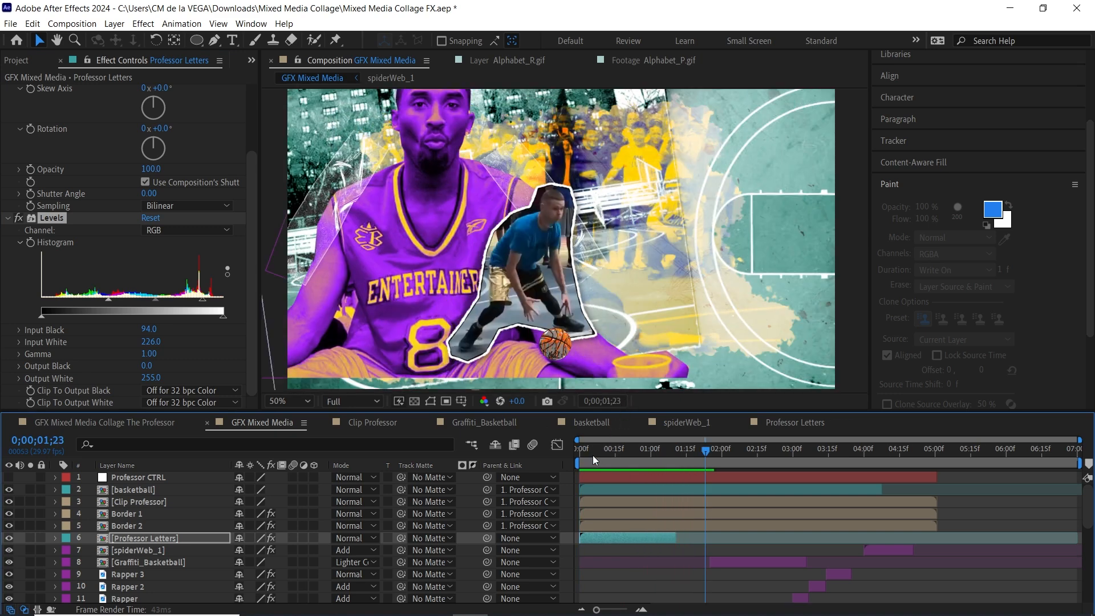
{"action": "key", "text": "space"}
{"action": "key", "text": "space"}
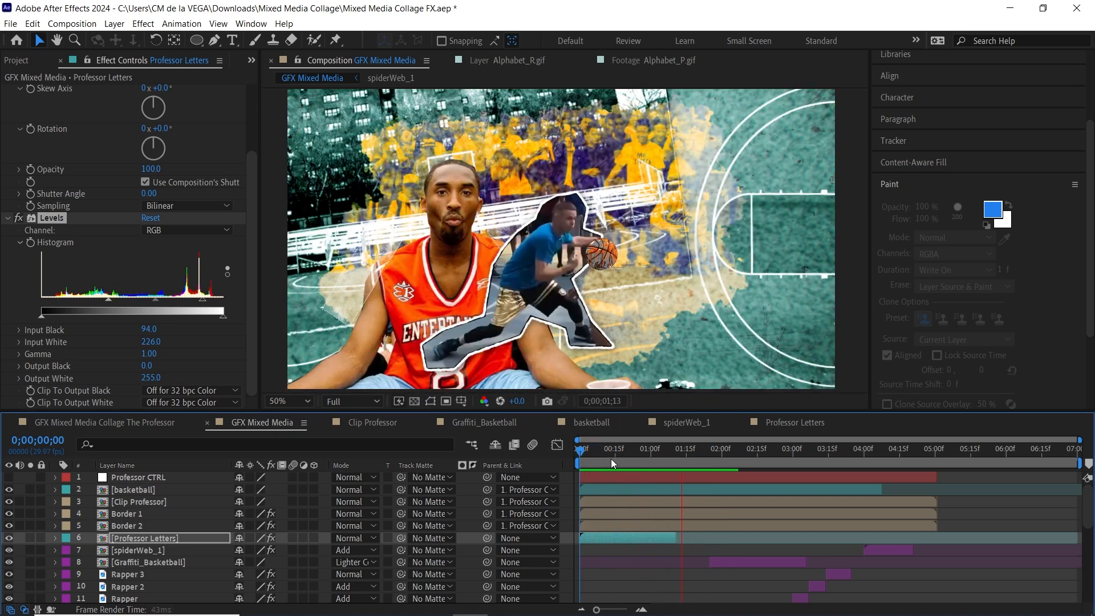
{"action": "key", "text": "space"}
{"action": "left_click_drag", "start_coordinate": [608, 453], "coordinate": [572, 457]}
{"action": "key", "text": "space"}
{"action": "key", "text": "space"}
{"action": "left_click_drag", "start_coordinate": [615, 447], "coordinate": [585, 450]}
{"action": "key", "text": "space"}
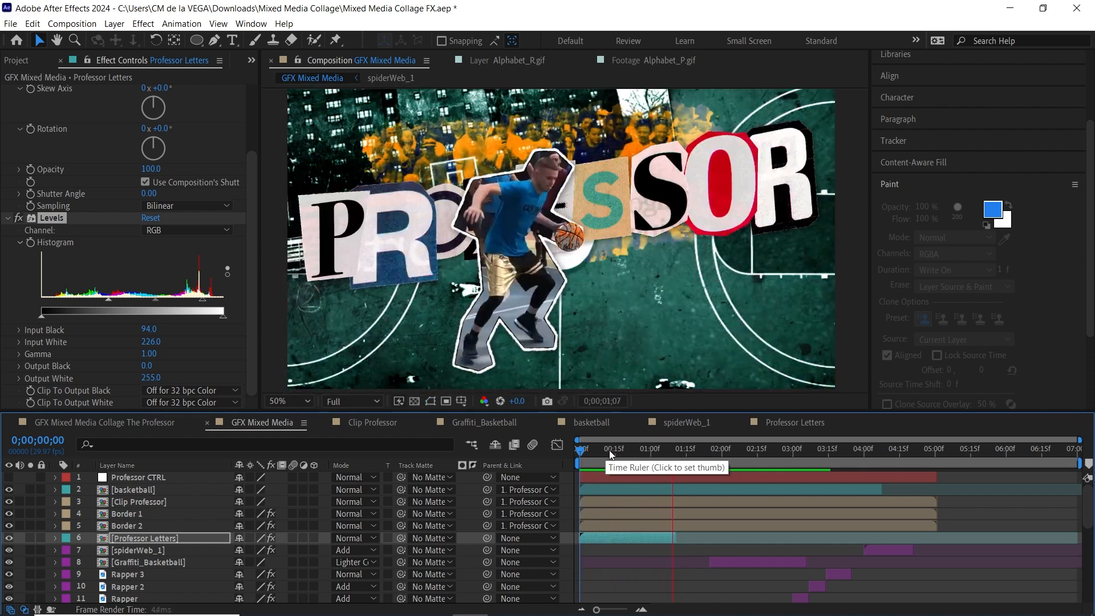
{"action": "key", "text": "space"}
{"action": "left_click", "coordinate": [583, 454]}
{"action": "key", "text": "space"}
{"action": "left_click", "coordinate": [589, 454]}
{"action": "key", "text": "space"}
{"action": "key", "text": "space"}
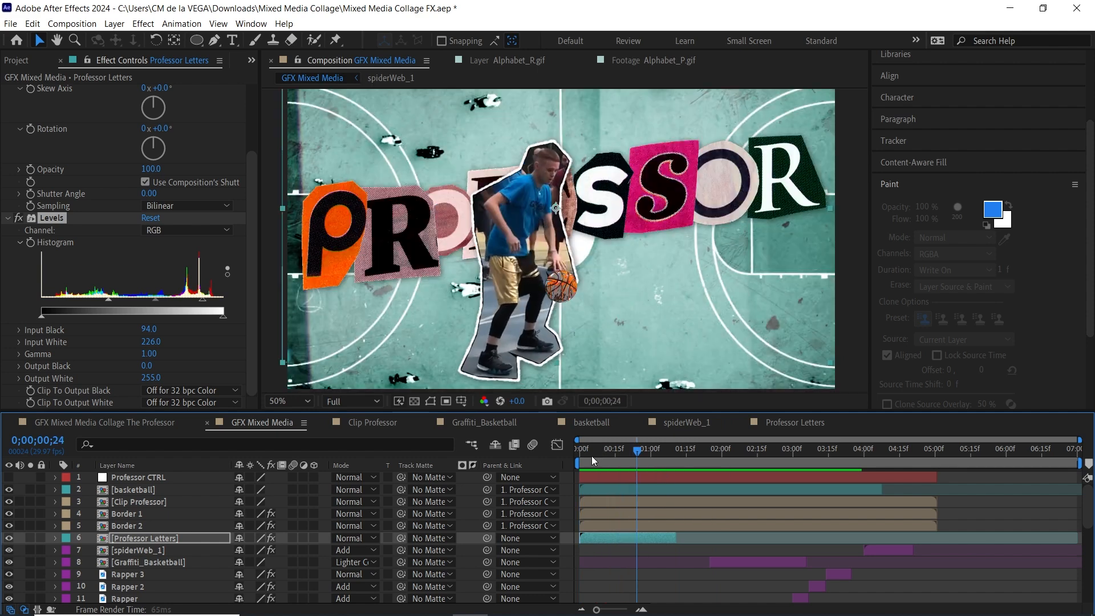
{"action": "key", "text": "space"}
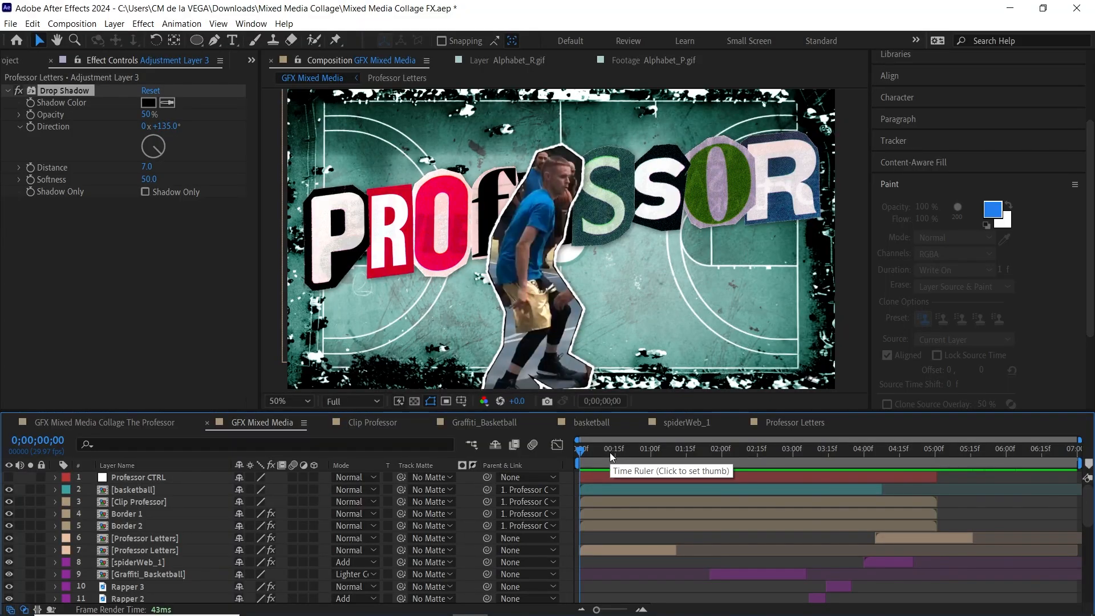
- Create an adjustment layer at the top of the GFX Mixed Media composition and name it Displacement
{"action": "left_click", "coordinate": [116, 24]}
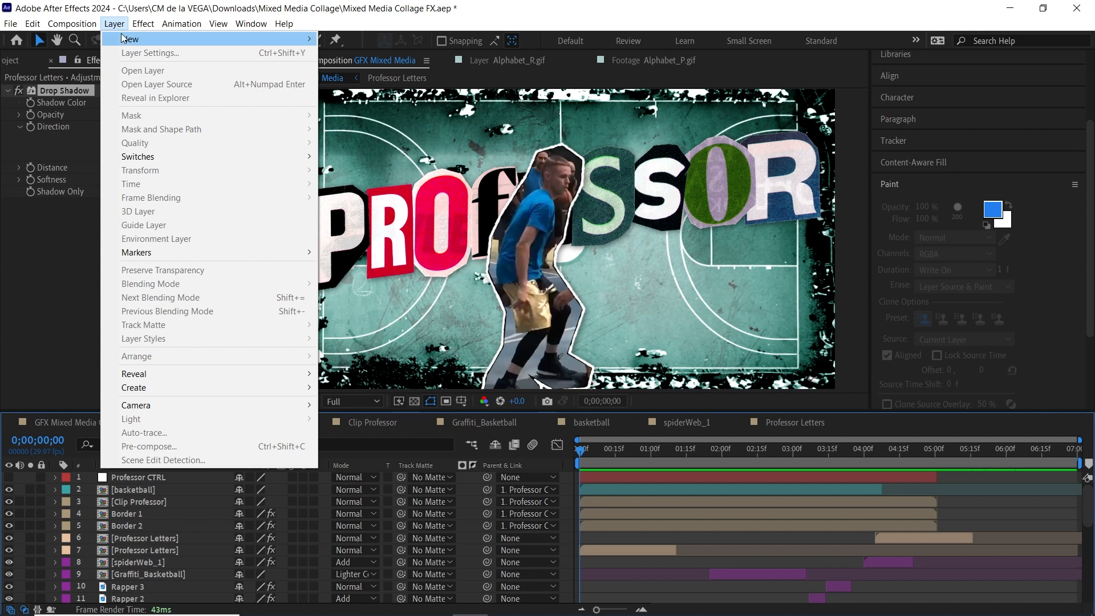
{"action": "mouse_move", "coordinate": [132, 39]}
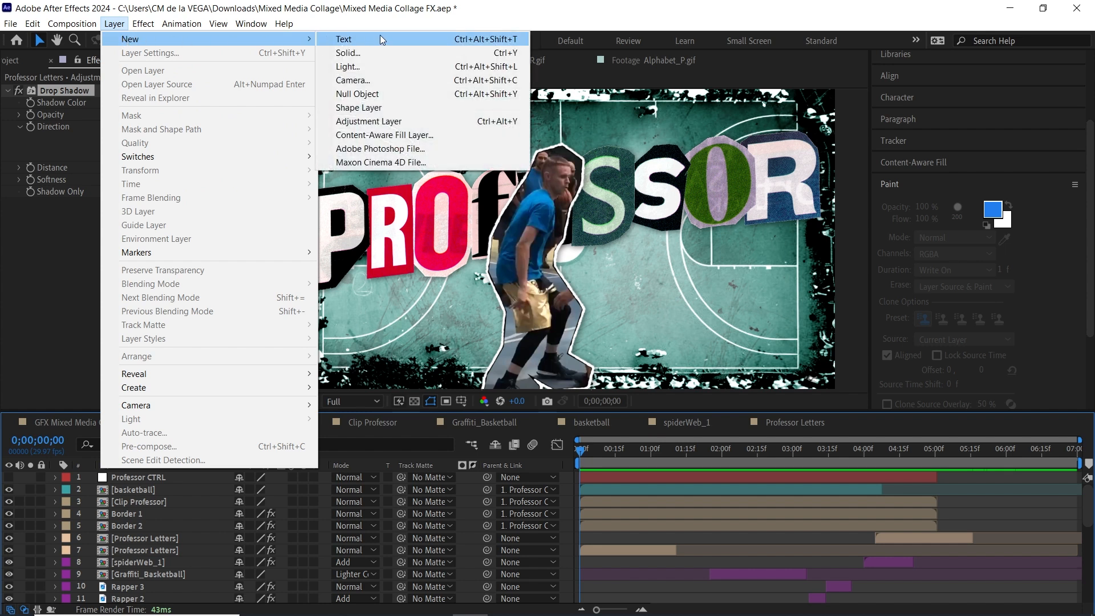
{"action": "left_click", "coordinate": [390, 122]}
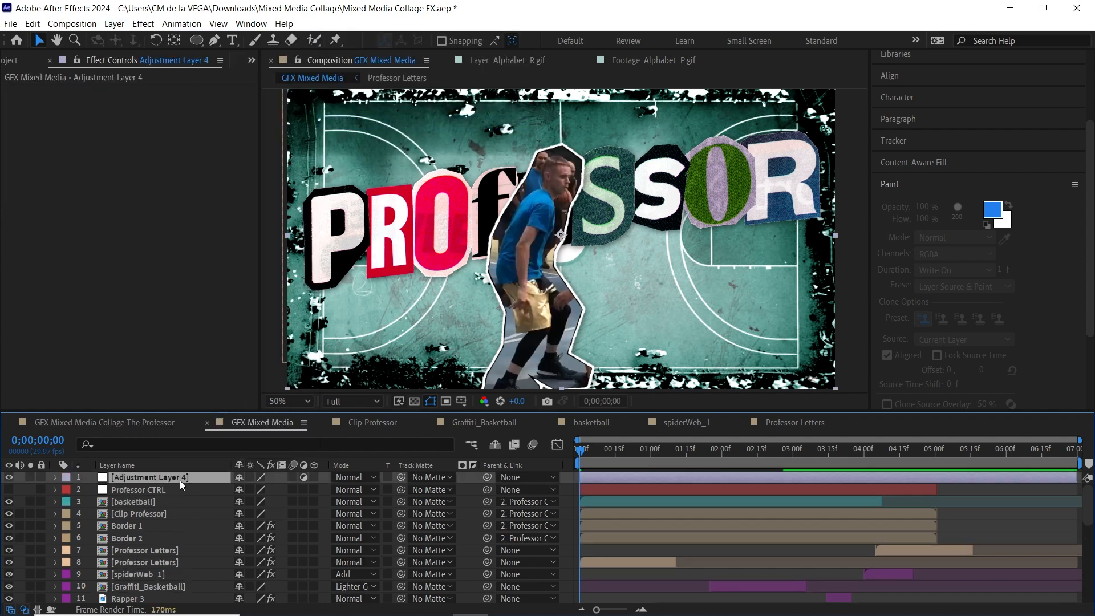
{"action": "key", "text": "Return"}
{"action": "type", "text": "Dis"}
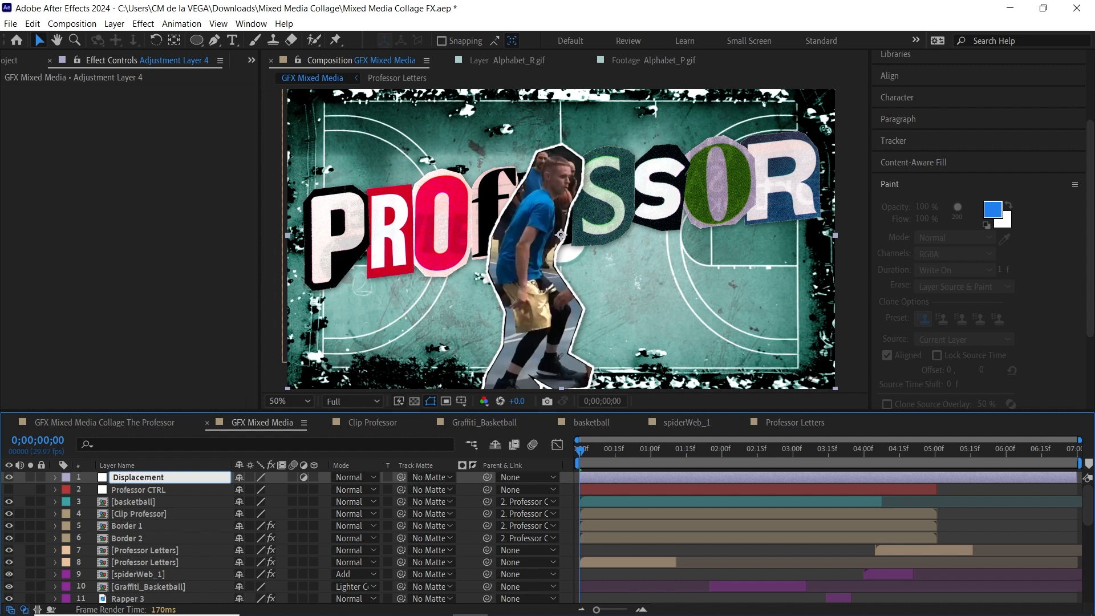
{"action": "type", "text": "placement"}
{"action": "key", "text": "Return"}
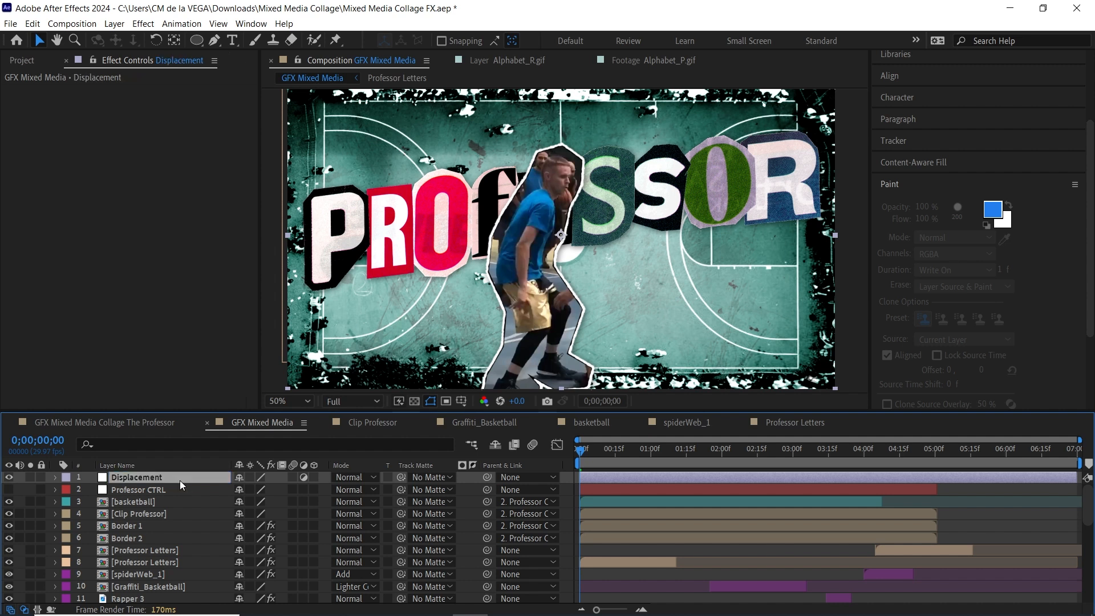
- Apply the Displacement Map effect to the Displacement adjustment layer and check its map layer options
{"action": "key", "text": "ctrl+space"}
{"action": "type", "text": "dis"}
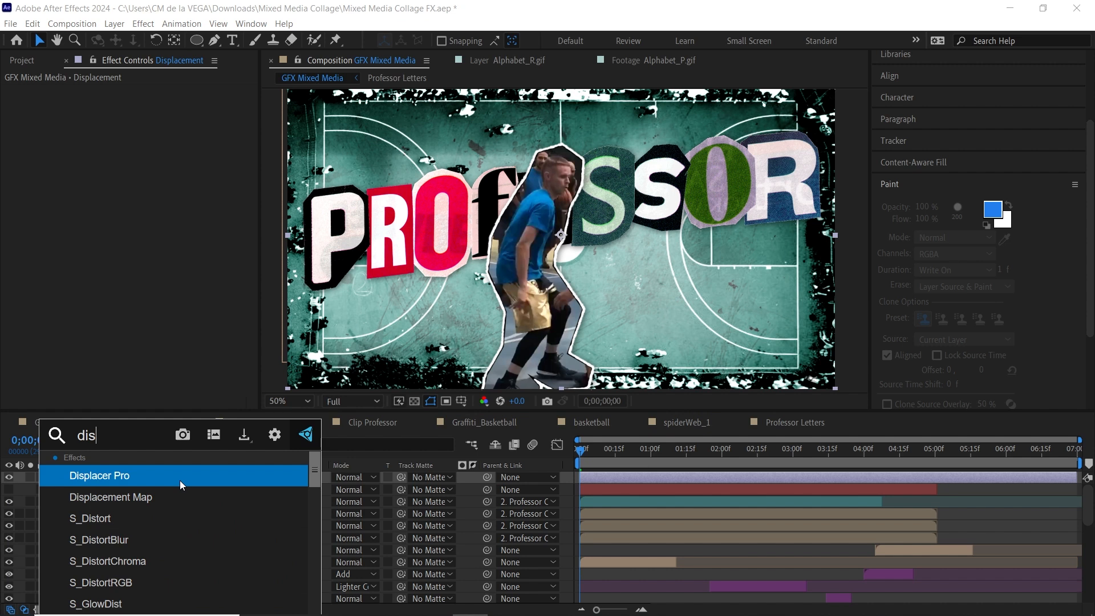
{"action": "key", "text": "Down"}
{"action": "key", "text": "Return"}
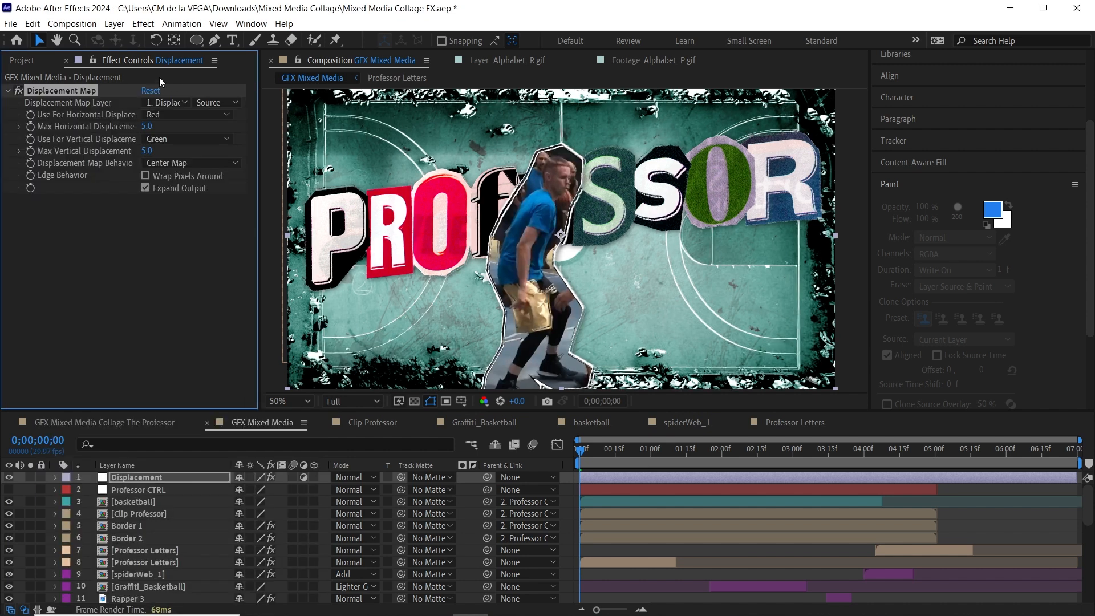
{"action": "left_click", "coordinate": [169, 102]}
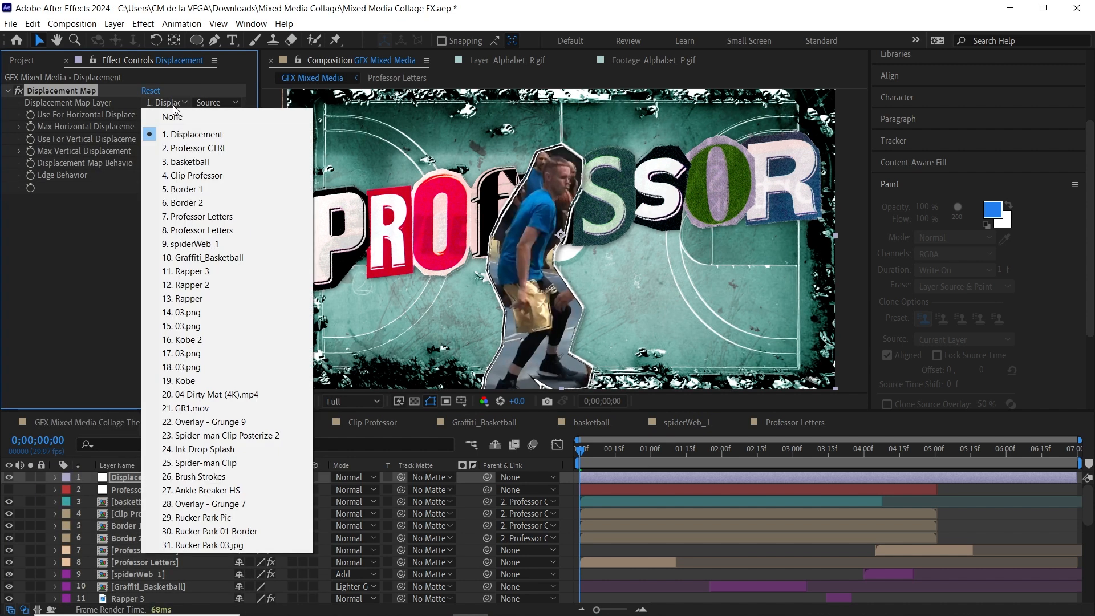
{"action": "left_click", "coordinate": [134, 104]}
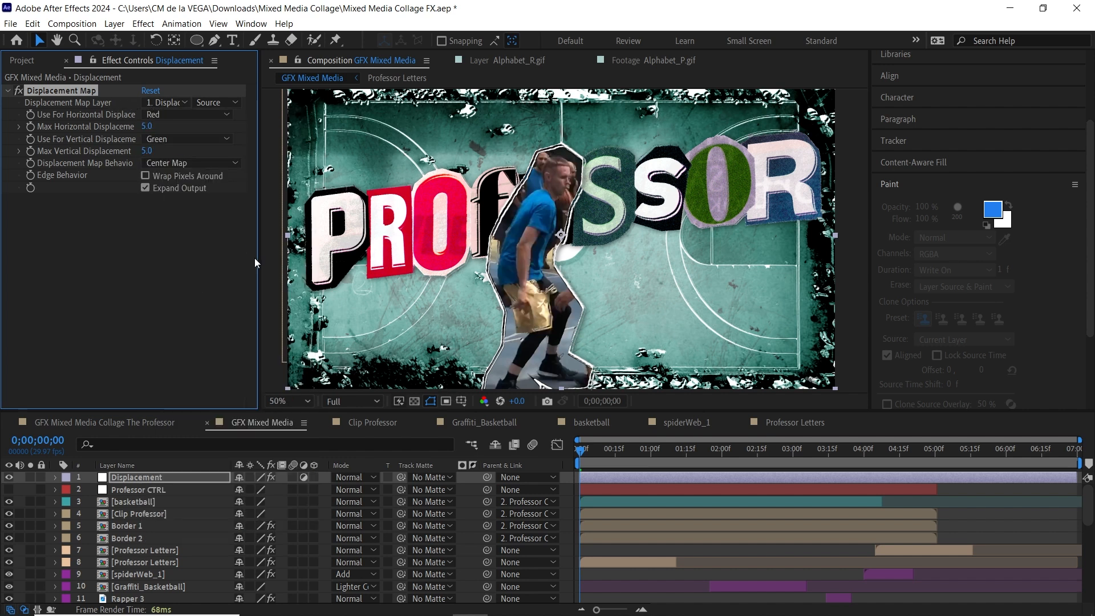
{"action": "mouse_move", "coordinate": [610, 451]}
{"action": "left_mouse_down"}
{"action": "mouse_move", "coordinate": [650, 450]}
{"action": "mouse_move", "coordinate": [602, 448]}
{"action": "left_mouse_up"}
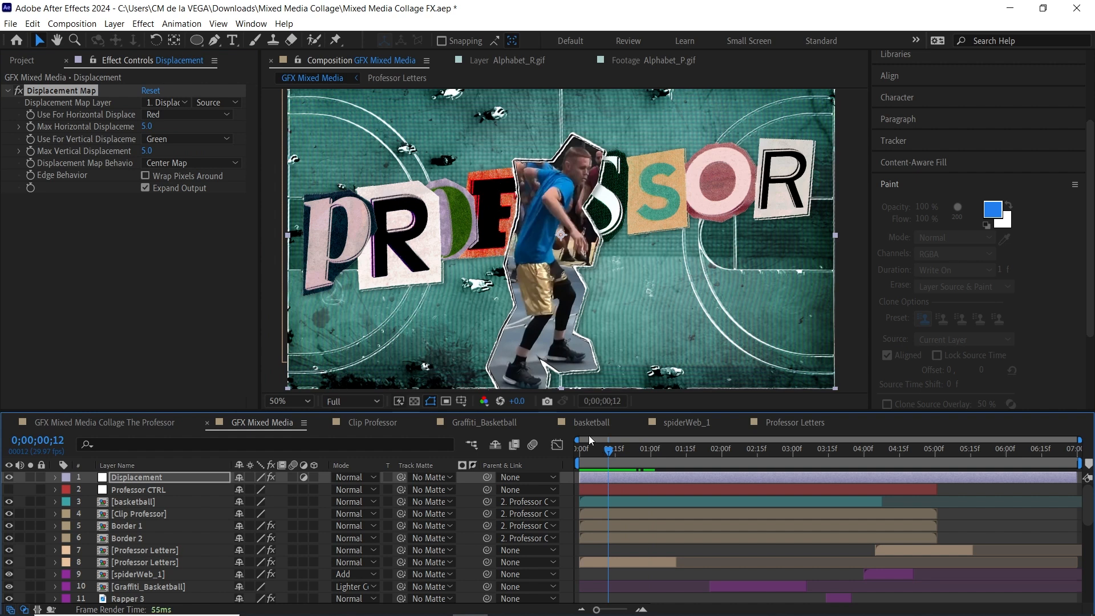
- Find the Overlay - Grunge 14 composition among the project's grunge overlay assets, open it and preview its texture
{"action": "left_click", "coordinate": [23, 61]}
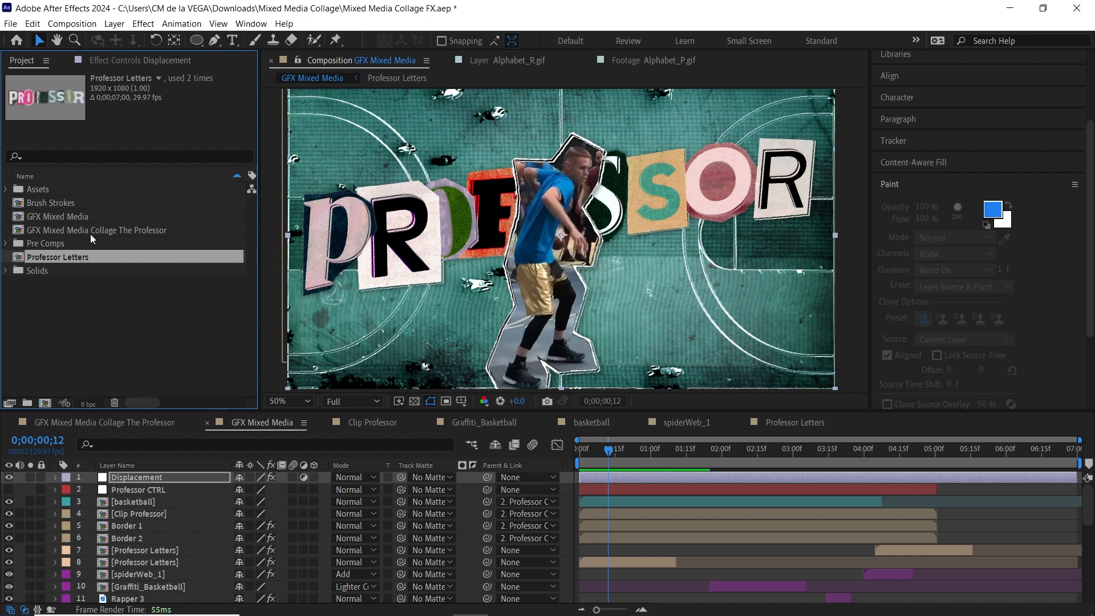
{"action": "left_click", "coordinate": [6, 189]}
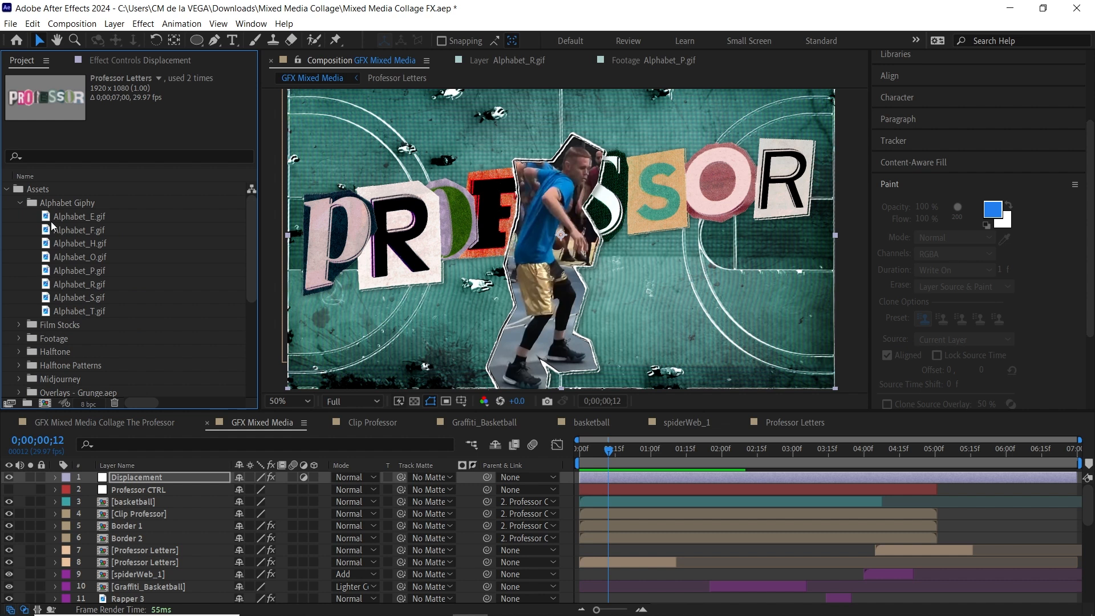
{"action": "left_click", "coordinate": [20, 203]}
{"action": "left_click", "coordinate": [18, 284]}
{"action": "scroll", "coordinate": [227, 324], "scroll_direction": "down", "scroll_amount": 4}
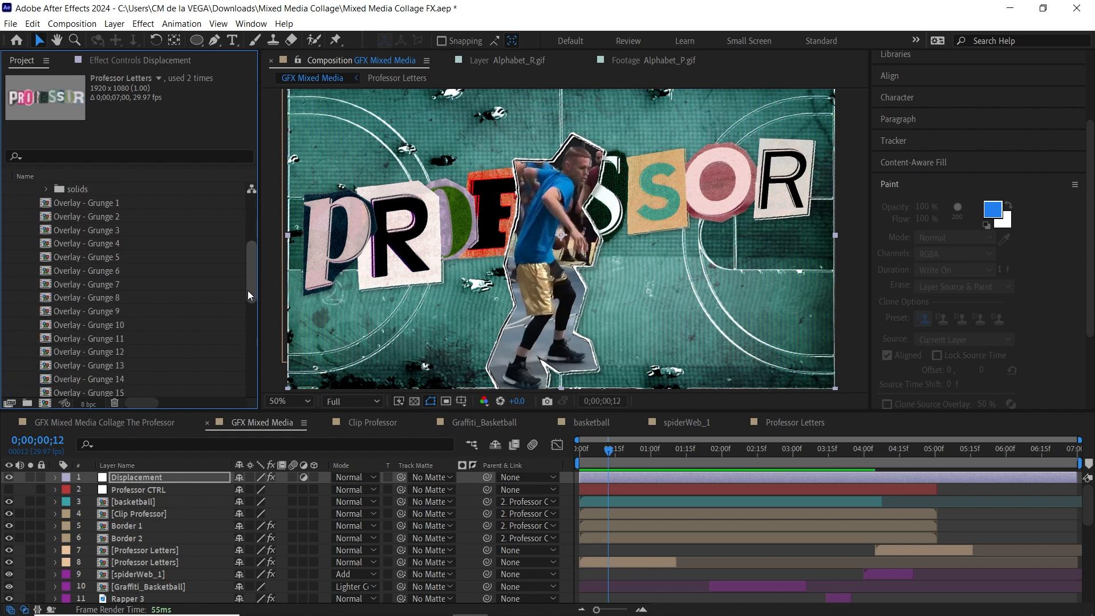
{"action": "double_click", "coordinate": [124, 376]}
{"action": "left_click_drag", "start_coordinate": [417, 454], "coordinate": [422, 440]}
{"action": "scroll", "coordinate": [446, 384], "scroll_direction": "up", "scroll_amount": 1}
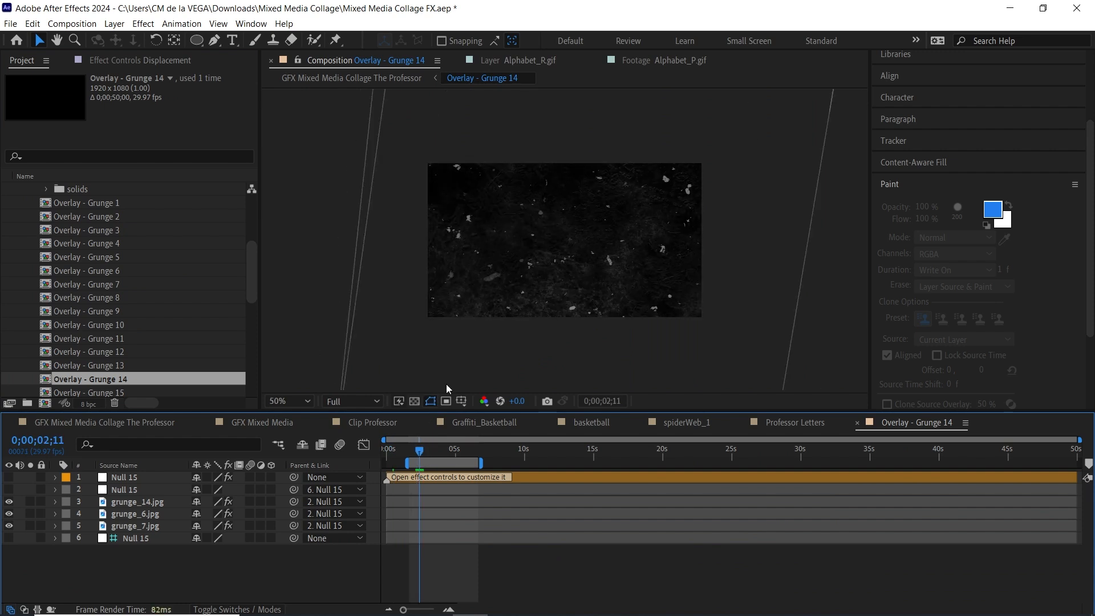
{"action": "key", "text": "space"}
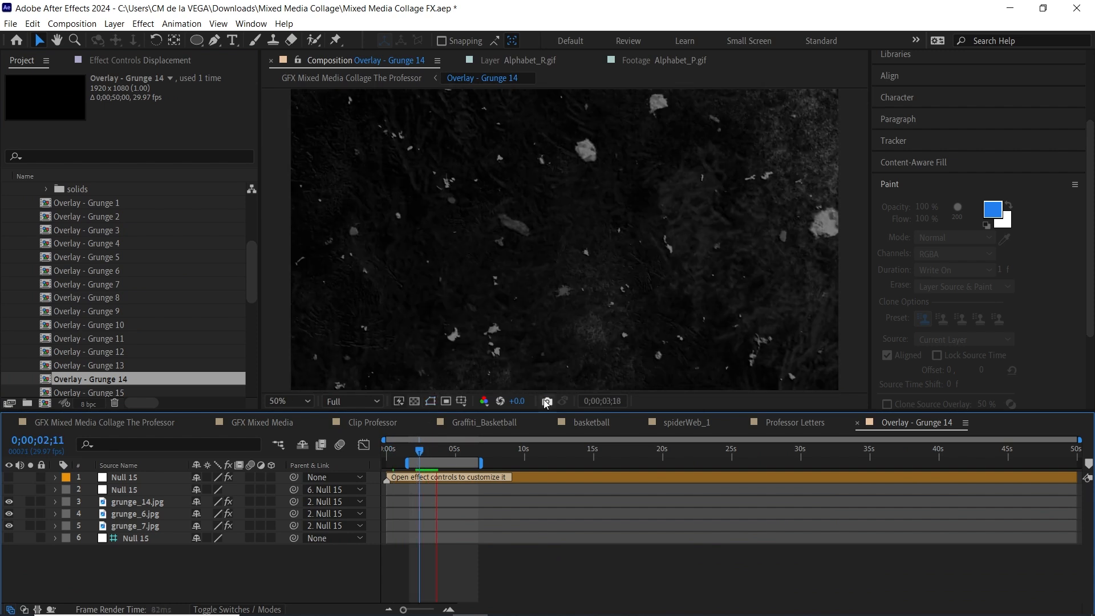
{"action": "key", "text": "space"}
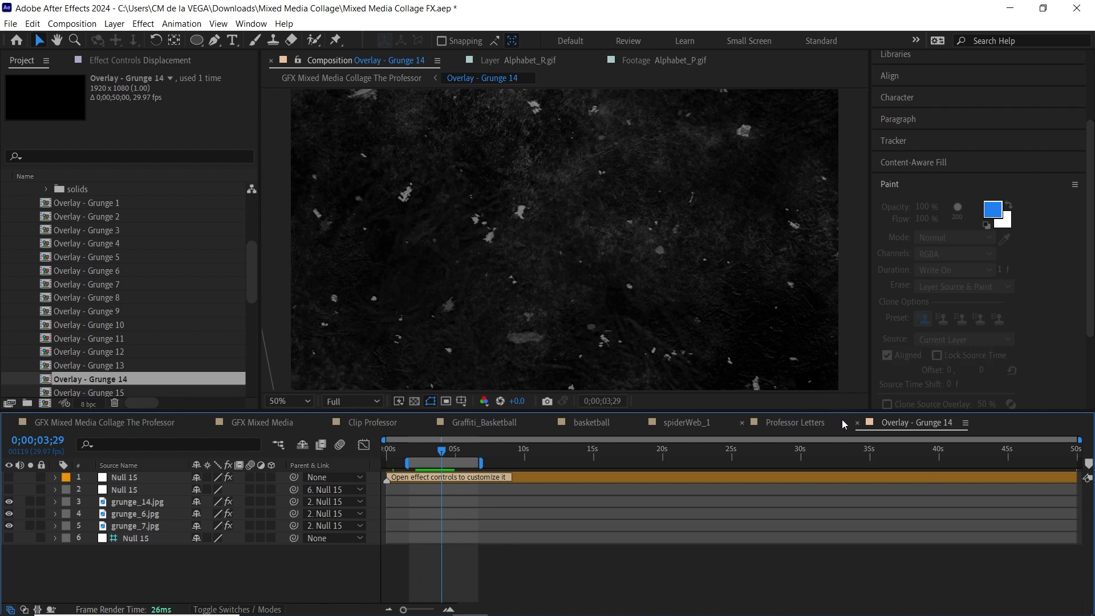
- Place Overlay - Grunge 14 above the Displacement layer in GFX Mixed Media, hide it and rename it Displacement Map
{"action": "left_click", "coordinate": [273, 423]}
{"action": "left_click_drag", "start_coordinate": [114, 382], "coordinate": [167, 477]}
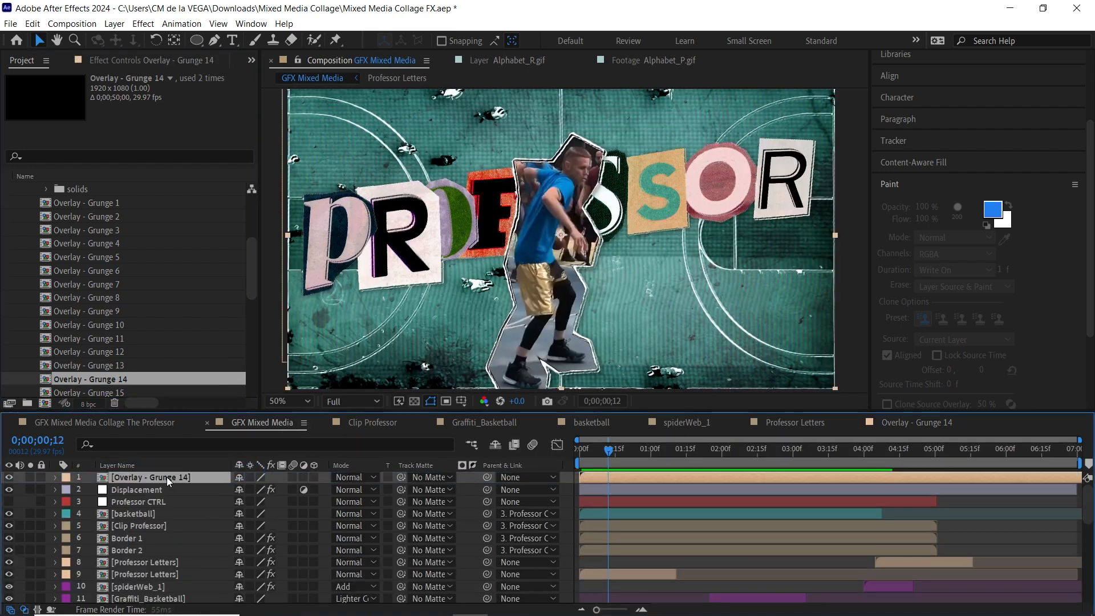
{"action": "left_click", "coordinate": [9, 477]}
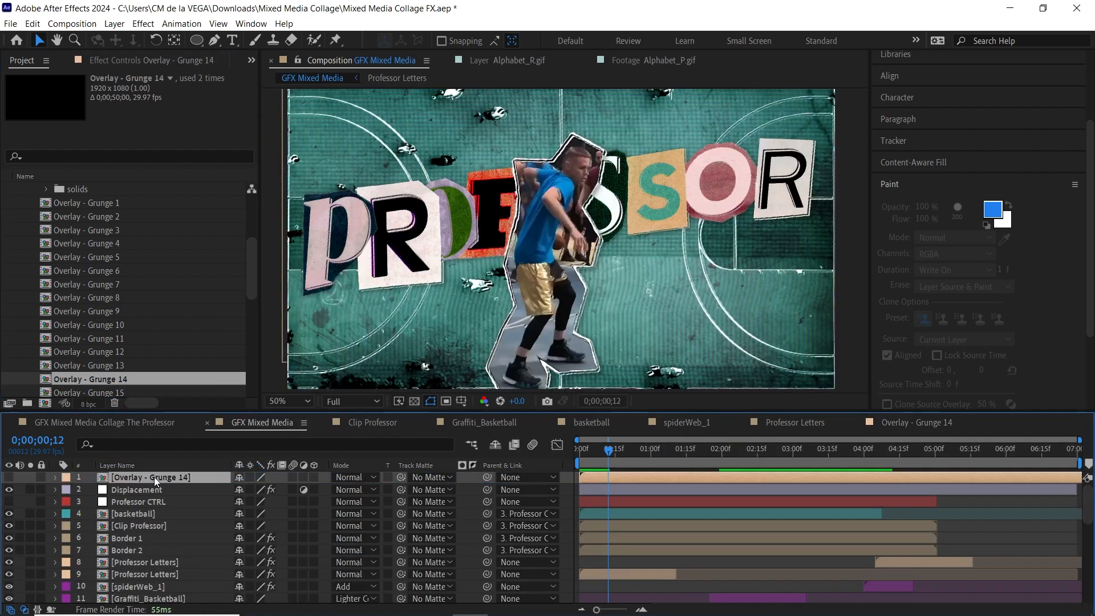
{"action": "key", "text": "Return"}
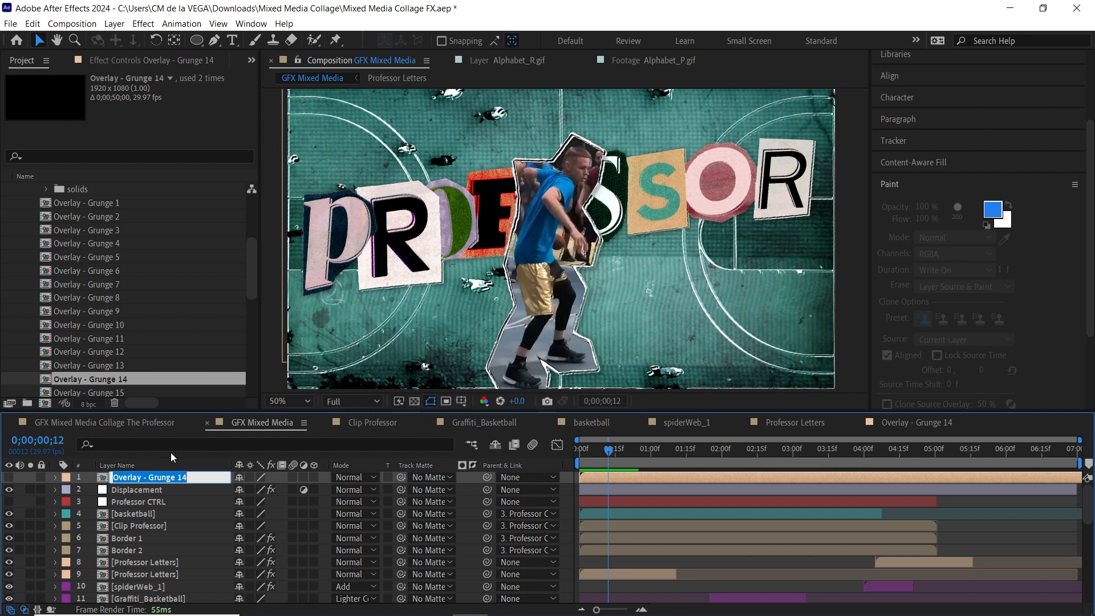
{"action": "type", "text": "Displacement Map"}
{"action": "key", "text": "Return"}
- Set the Displacement adjustment layer's effect to use the Displacement Map layer as its map source
{"action": "left_click", "coordinate": [159, 491]}
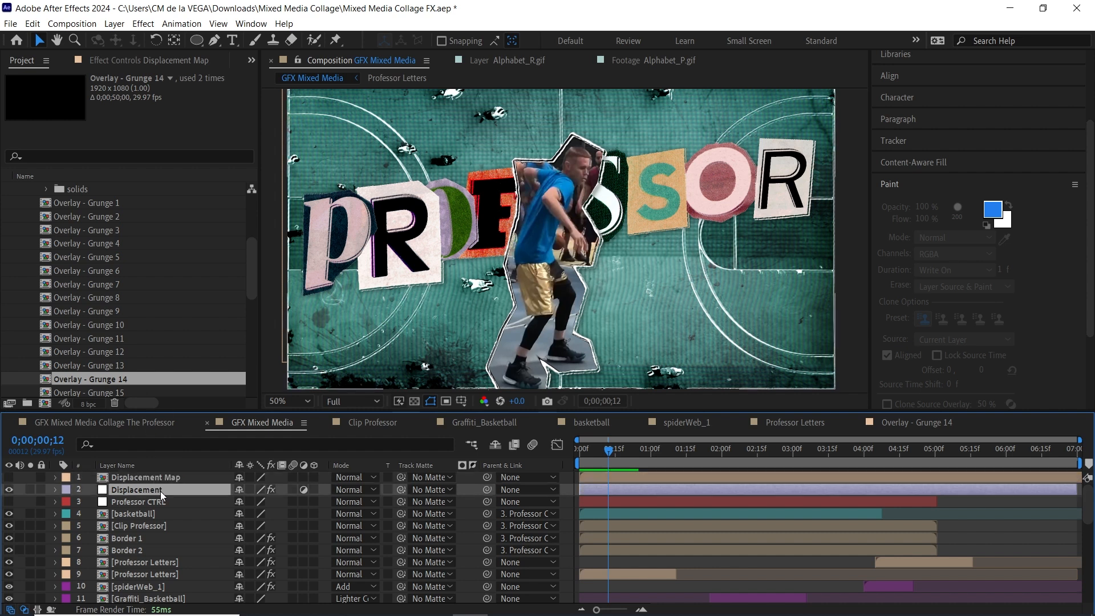
{"action": "left_click", "coordinate": [146, 60]}
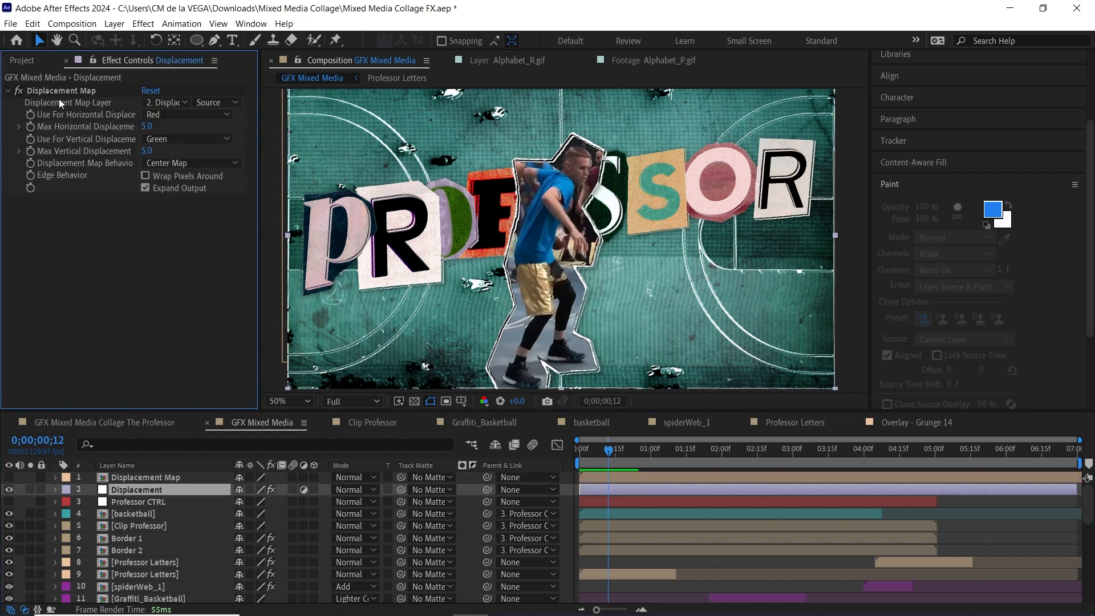
{"action": "left_click", "coordinate": [164, 102]}
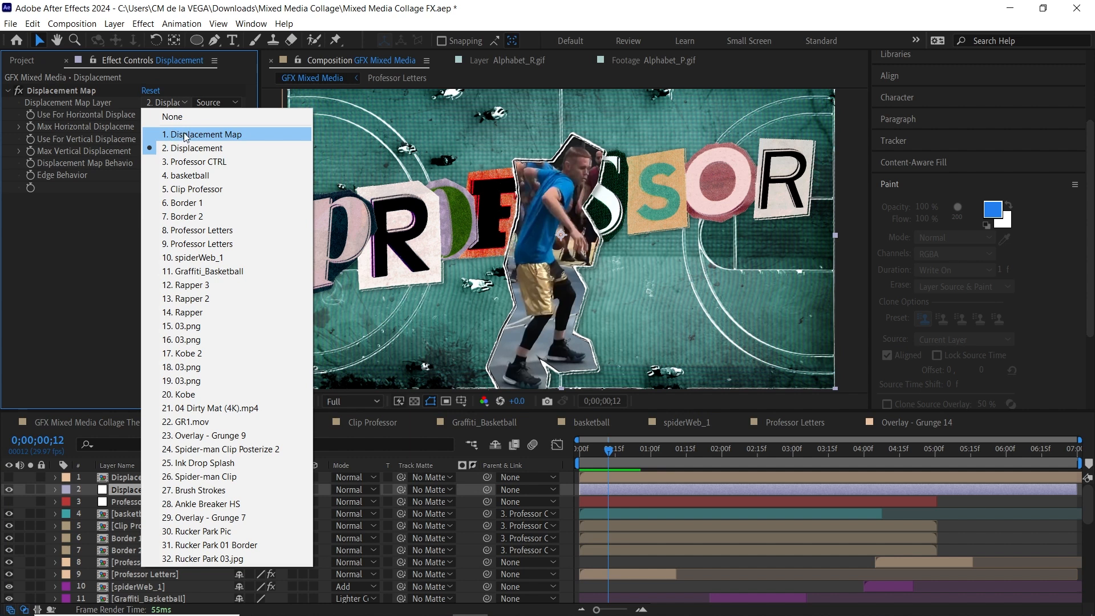
{"action": "left_click", "coordinate": [210, 135]}
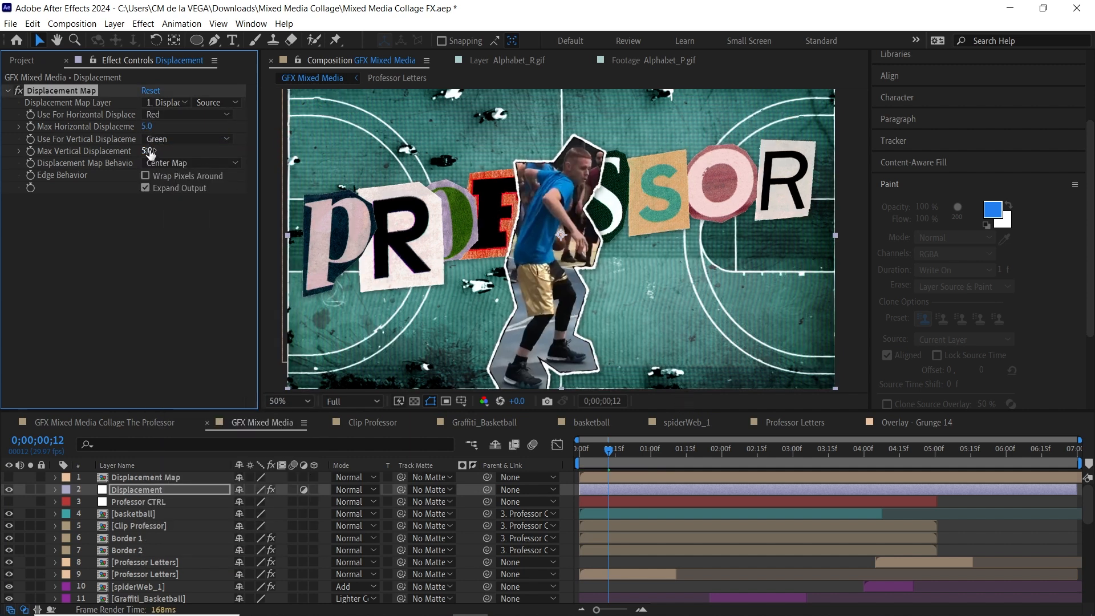
- Set the effect's maximum horizontal and vertical displacement to 21 and preview the distortion
{"action": "mouse_move", "coordinate": [150, 154]}
{"action": "left_mouse_down"}
{"action": "mouse_move", "coordinate": [219, 141]}
{"action": "mouse_move", "coordinate": [145, 151]}
{"action": "mouse_move", "coordinate": [165, 122]}
{"action": "mouse_move", "coordinate": [195, 118]}
{"action": "mouse_move", "coordinate": [111, 129]}
{"action": "mouse_move", "coordinate": [200, 125]}
{"action": "mouse_move", "coordinate": [157, 138]}
{"action": "left_mouse_up"}
{"action": "mouse_move", "coordinate": [164, 137]}
{"action": "left_mouse_down"}
{"action": "mouse_move", "coordinate": [151, 151]}
{"action": "mouse_move", "coordinate": [157, 127]}
{"action": "left_mouse_up"}
{"action": "key", "text": "space"}
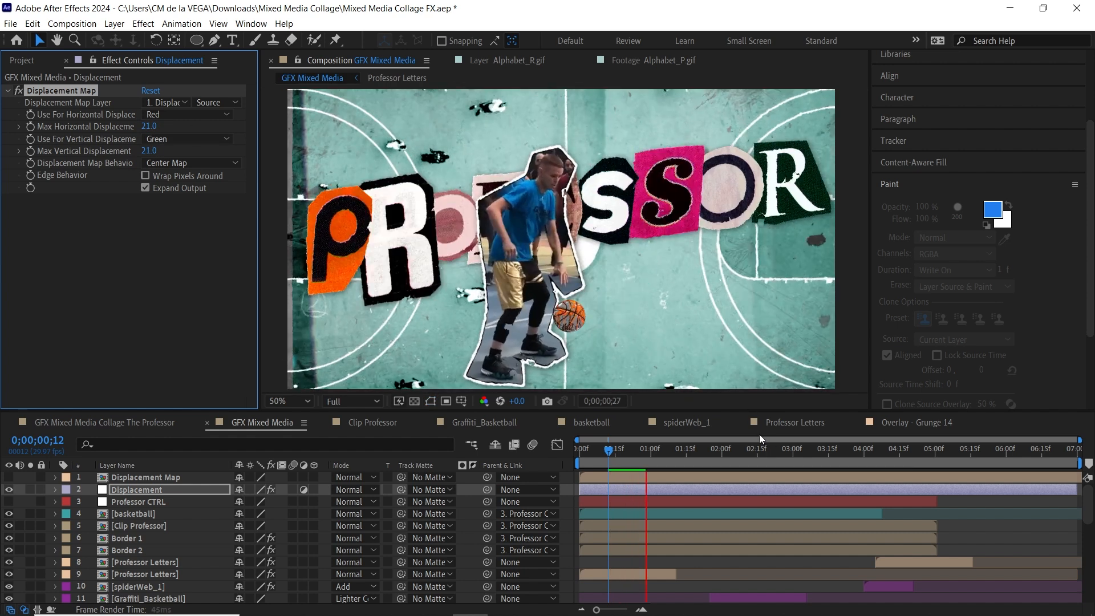
{"action": "key", "text": "space"}
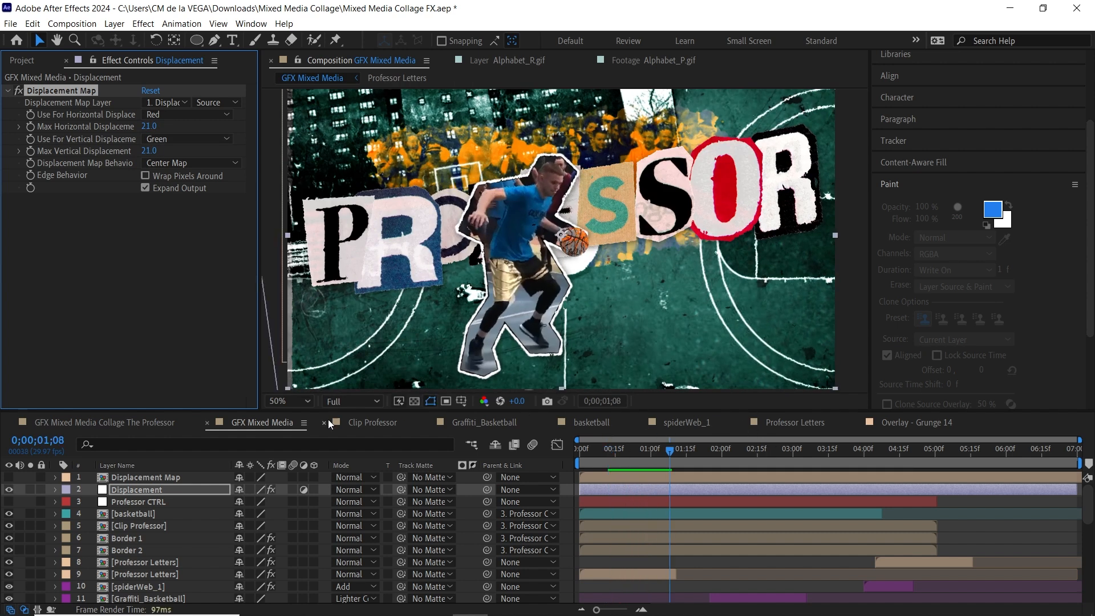
- Apply Fast Box Blur to the Displacement Map layer and set its blur radius to 2
{"action": "left_click", "coordinate": [145, 478]}
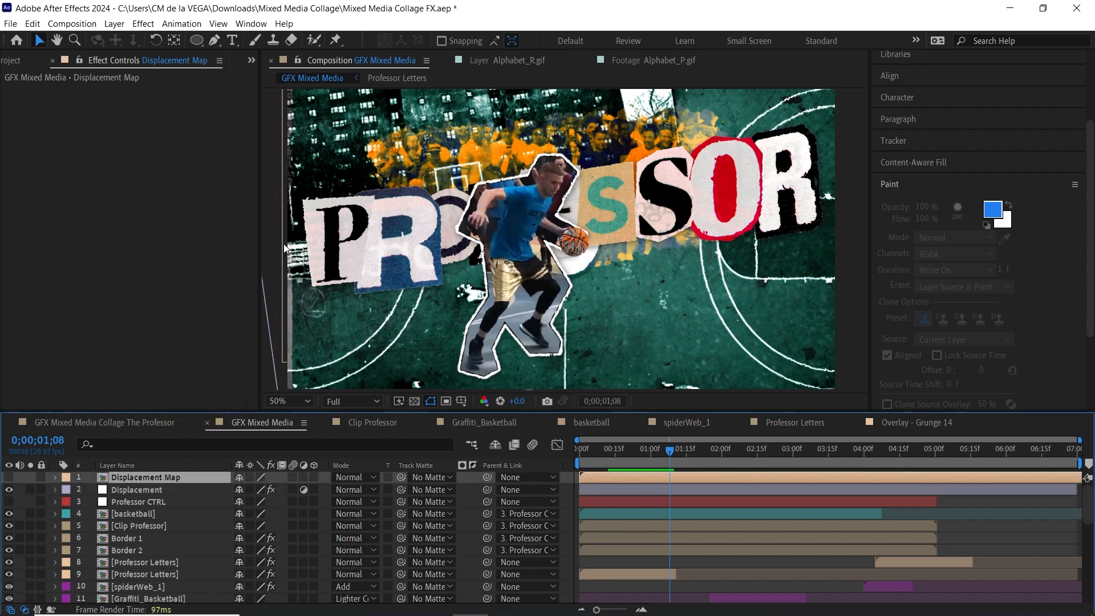
{"action": "key", "text": "ctrl+space"}
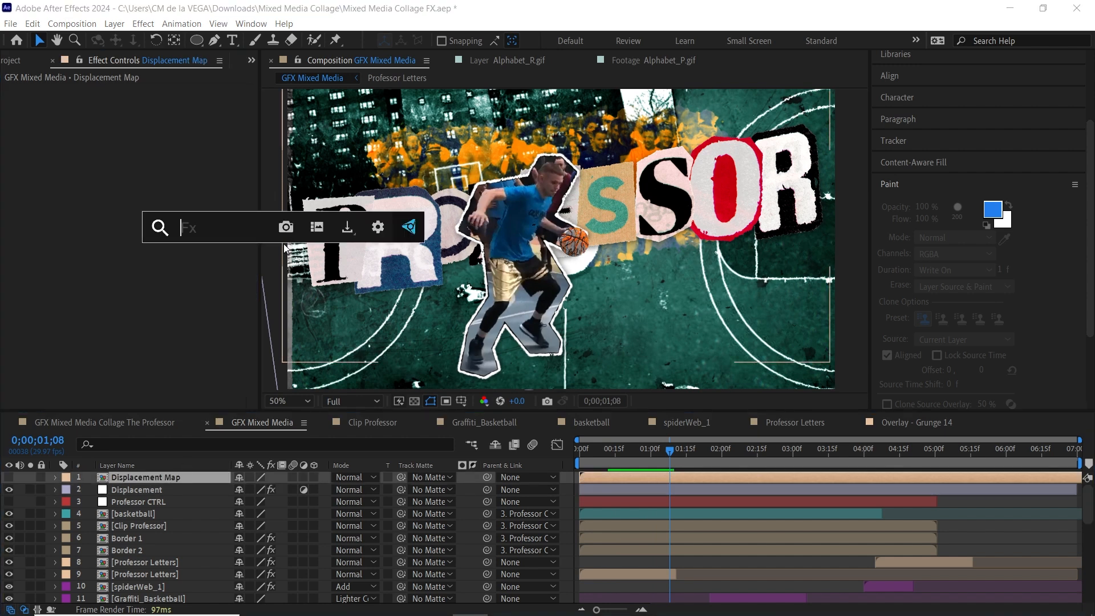
{"action": "type", "text": "fast"}
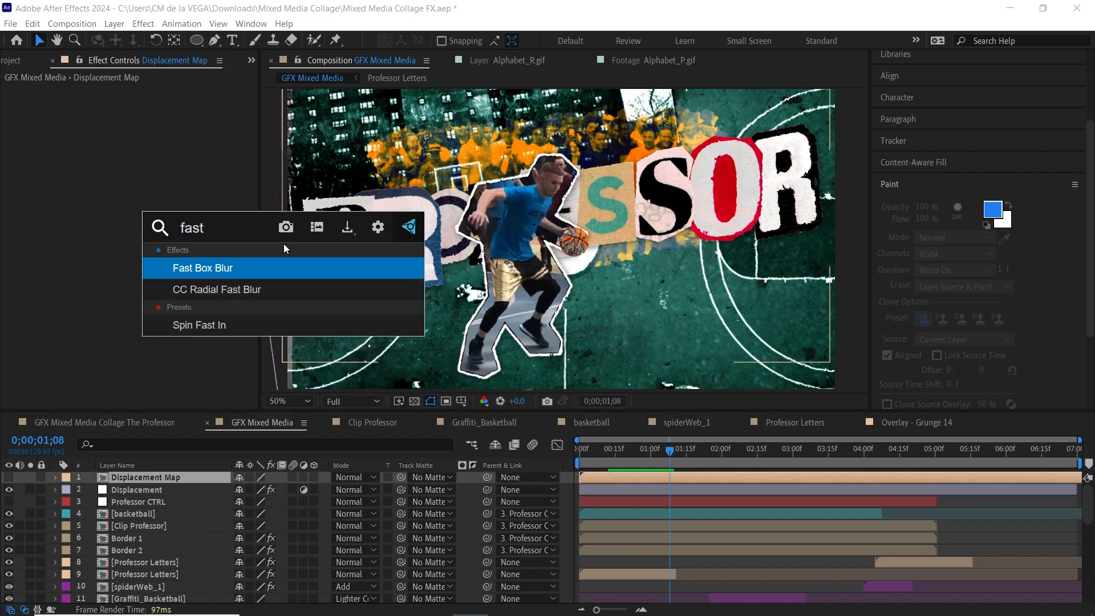
{"action": "key", "text": "Return"}
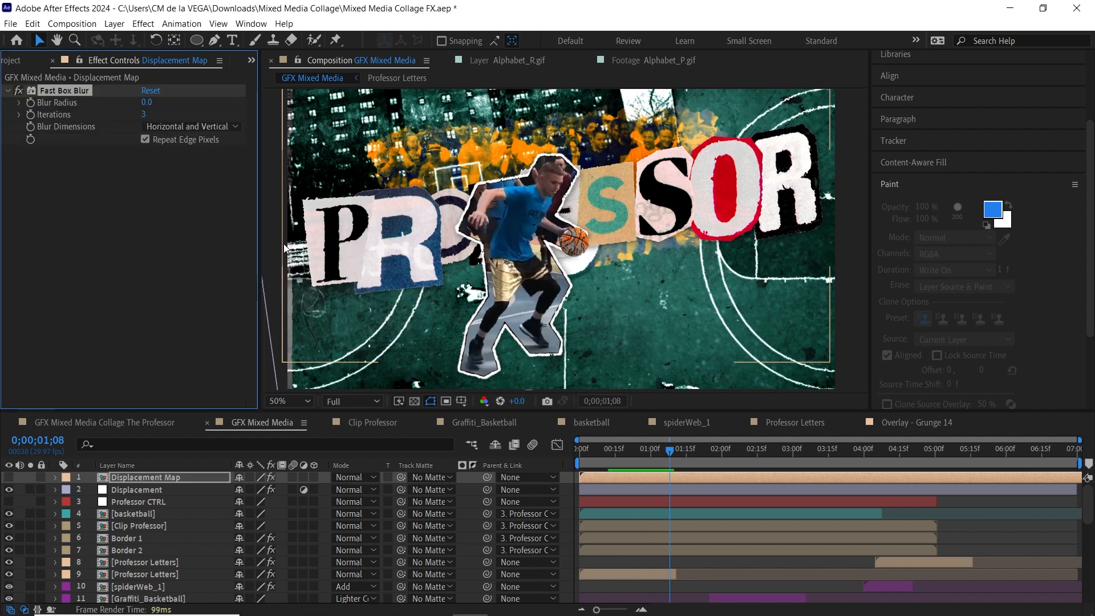
{"action": "left_click", "coordinate": [146, 103]}
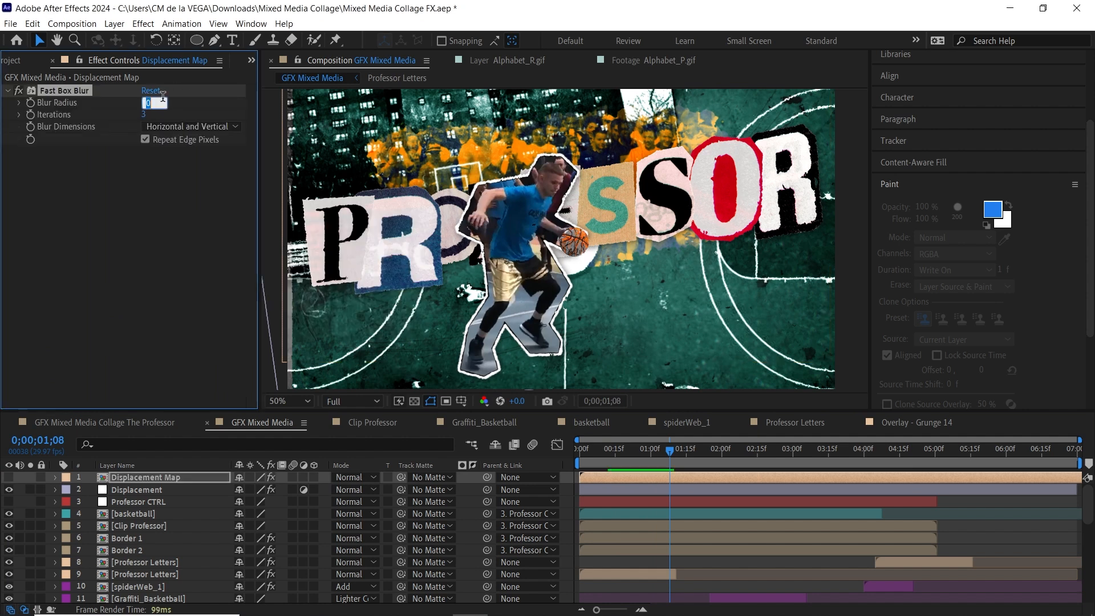
{"action": "type", "text": "2."}
- Temporarily show the Displacement Map layer to inspect its blurred texture, and hide it again
{"action": "left_click", "coordinate": [152, 478]}
{"action": "left_click", "coordinate": [9, 477]}
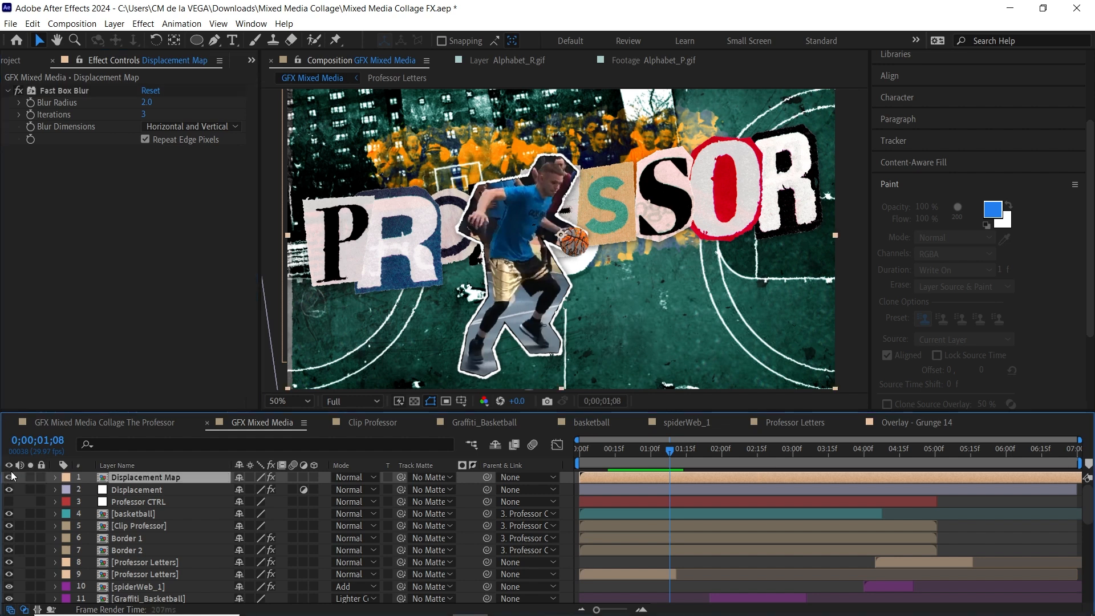
{"action": "left_click", "coordinate": [15, 89]}
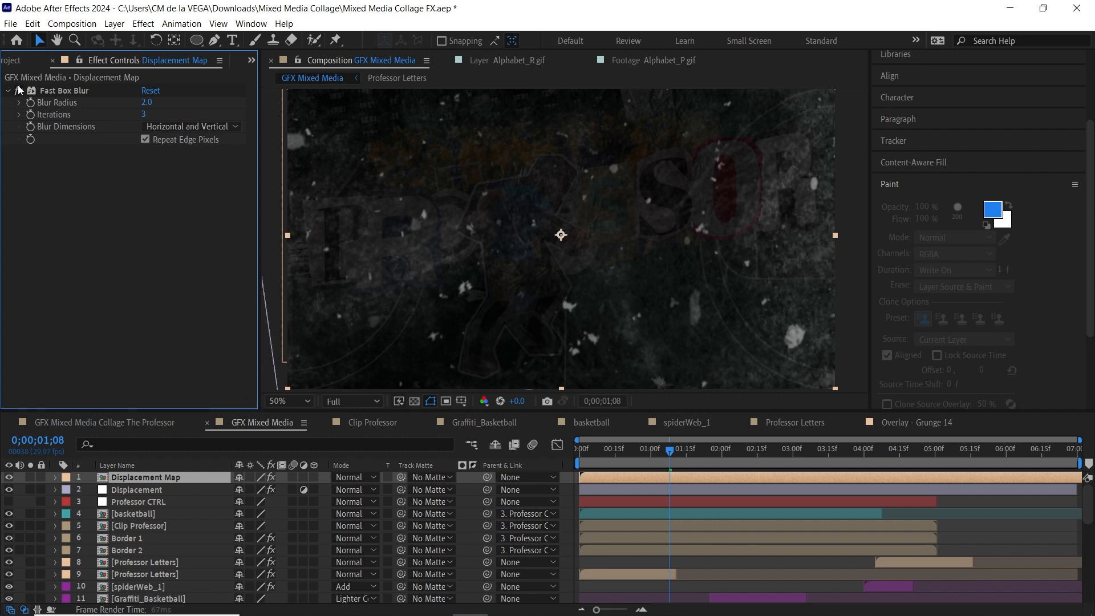
{"action": "left_click", "coordinate": [9, 477]}
- Make the Displacement layer's effect read the map layer with Effects & Masks, and check the distortion on nearby frames
{"action": "left_click", "coordinate": [138, 489]}
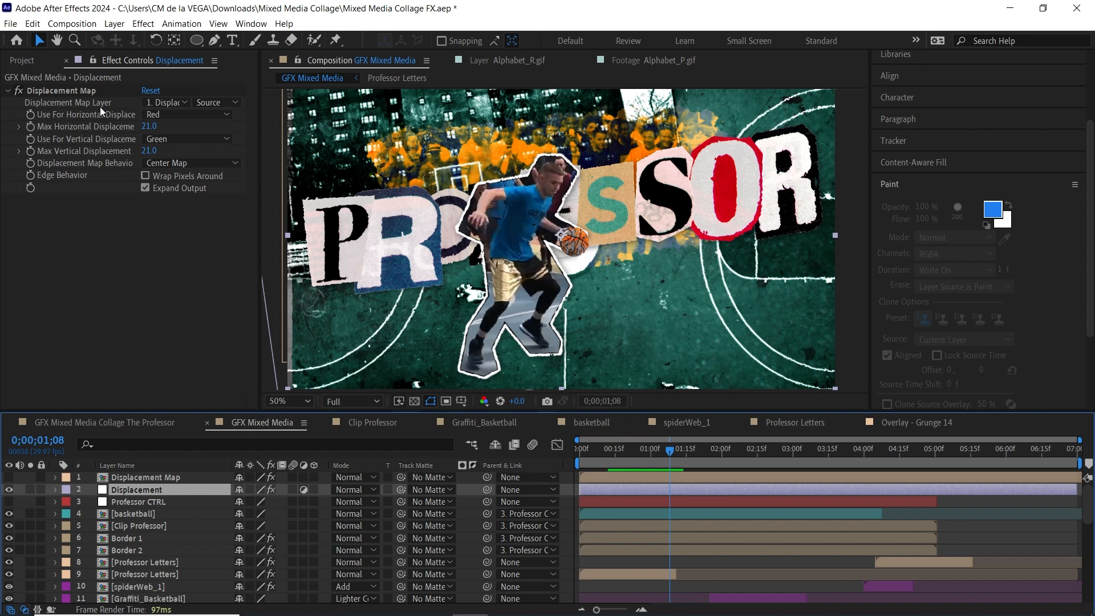
{"action": "left_click", "coordinate": [217, 102]}
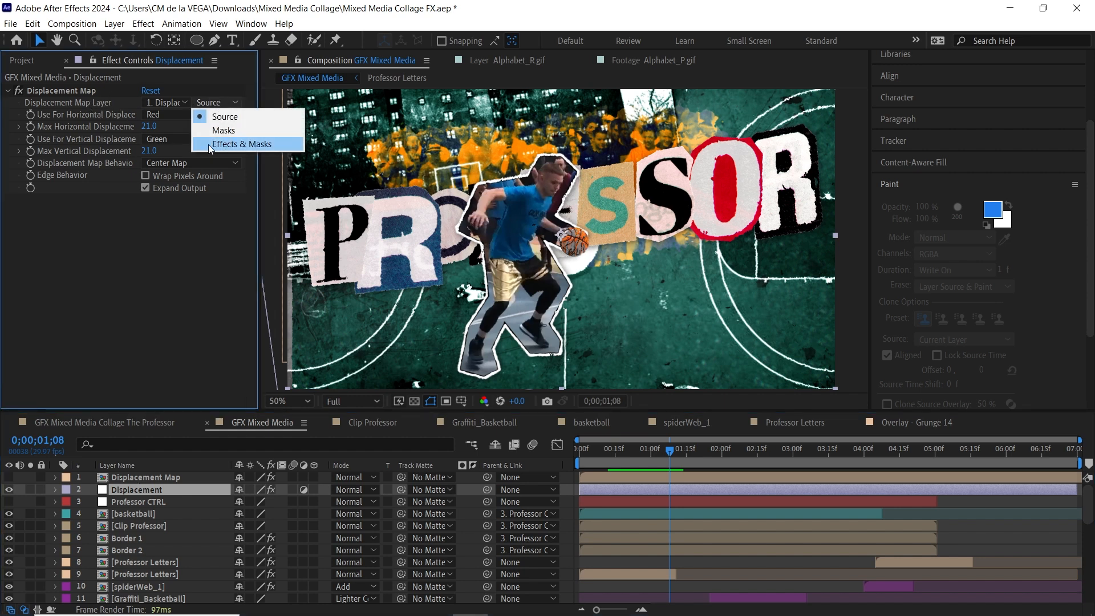
{"action": "left_click", "coordinate": [210, 145]}
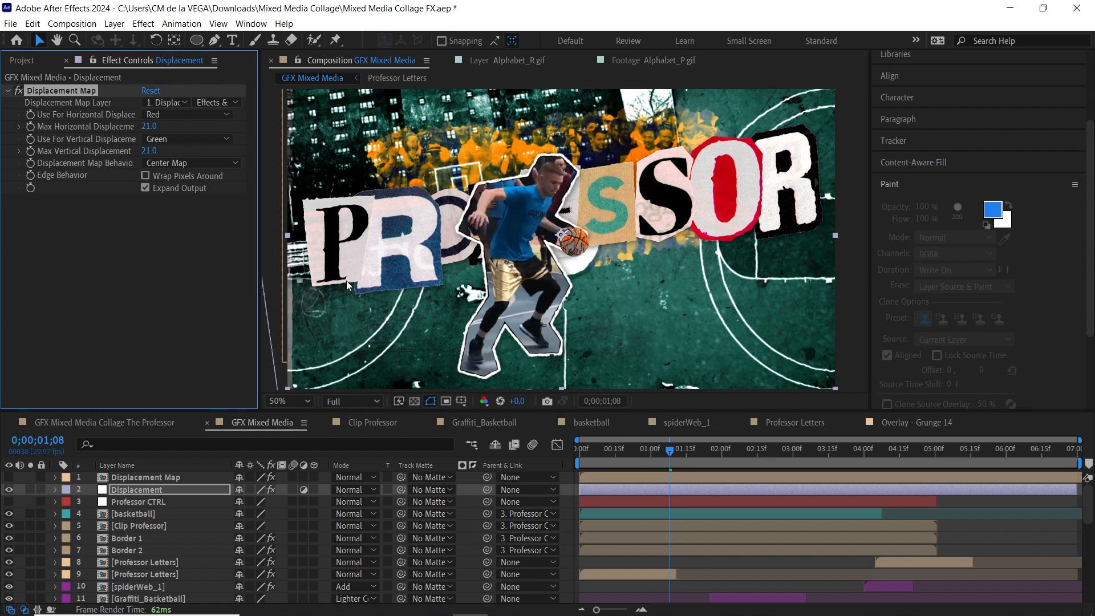
{"action": "mouse_move", "coordinate": [662, 450]}
{"action": "left_mouse_down"}
{"action": "mouse_move", "coordinate": [635, 453]}
{"action": "mouse_move", "coordinate": [664, 453]}
{"action": "left_mouse_up"}
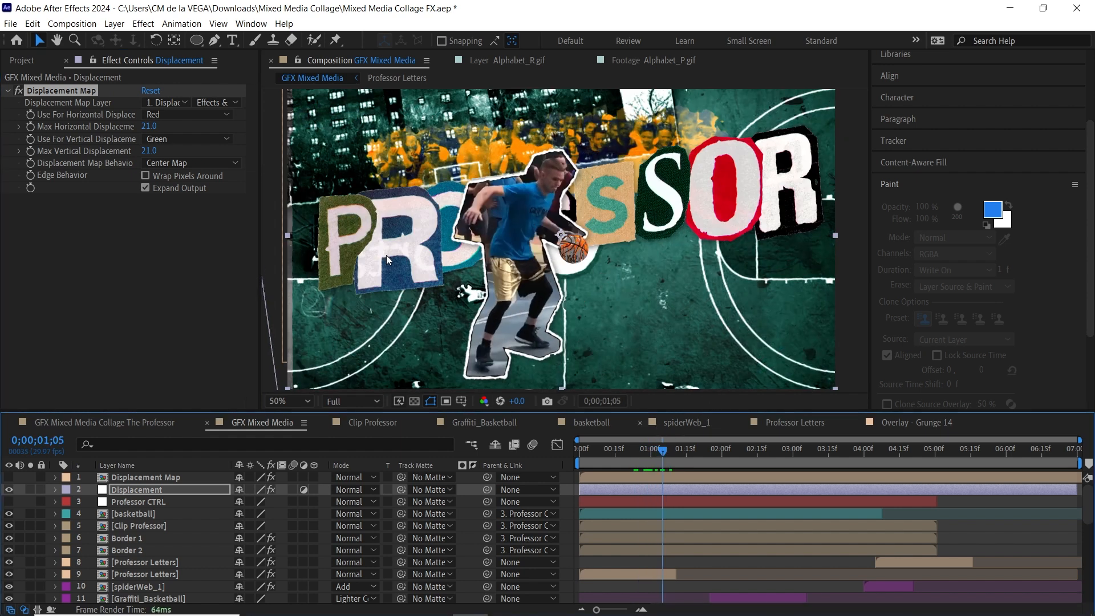
- Reduce the Displacement effect's maximum horizontal displacement to 5 and maximum vertical displacement to 10
{"action": "left_click", "coordinate": [149, 126]}
{"action": "type", "text": "10"}
{"action": "key", "text": "Return"}
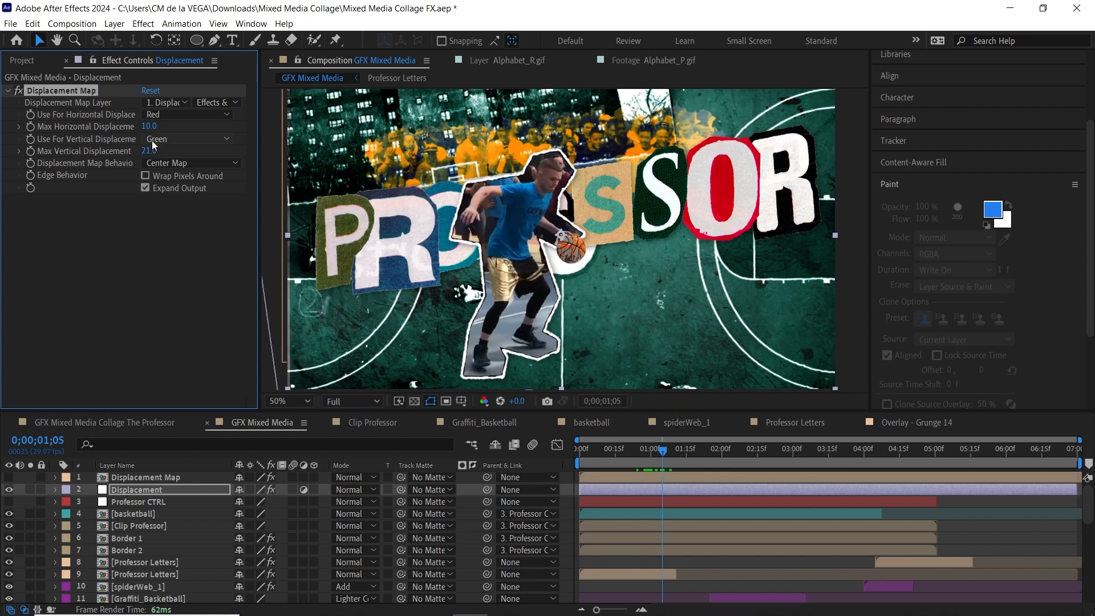
{"action": "left_click", "coordinate": [149, 126]}
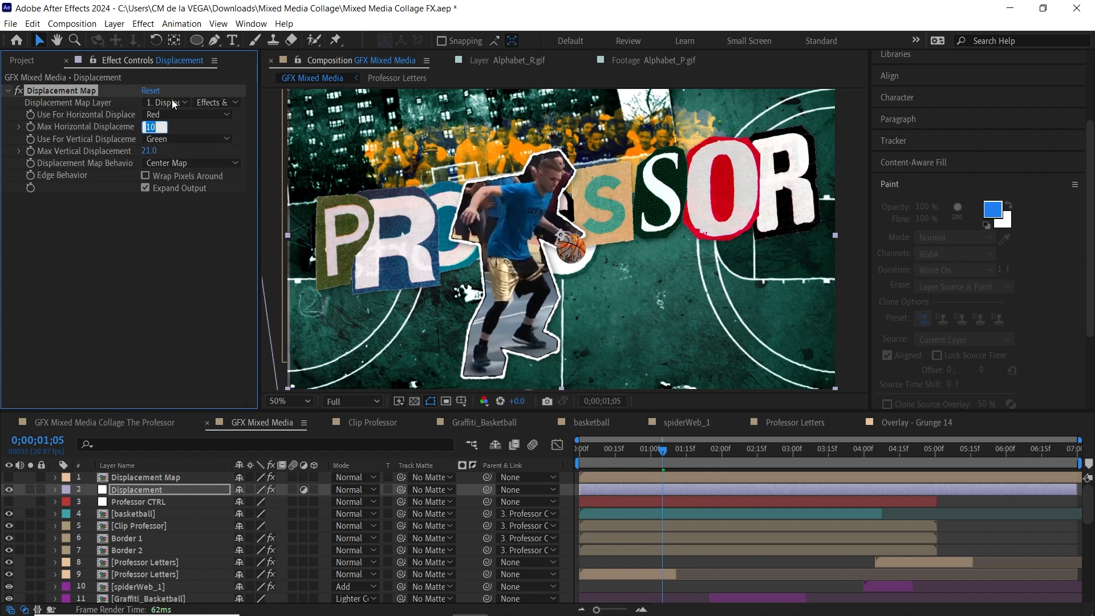
{"action": "type", "text": "5"}
{"action": "key", "text": "Tab"}
{"action": "type", "text": "10"}
{"action": "key", "text": "Return"}
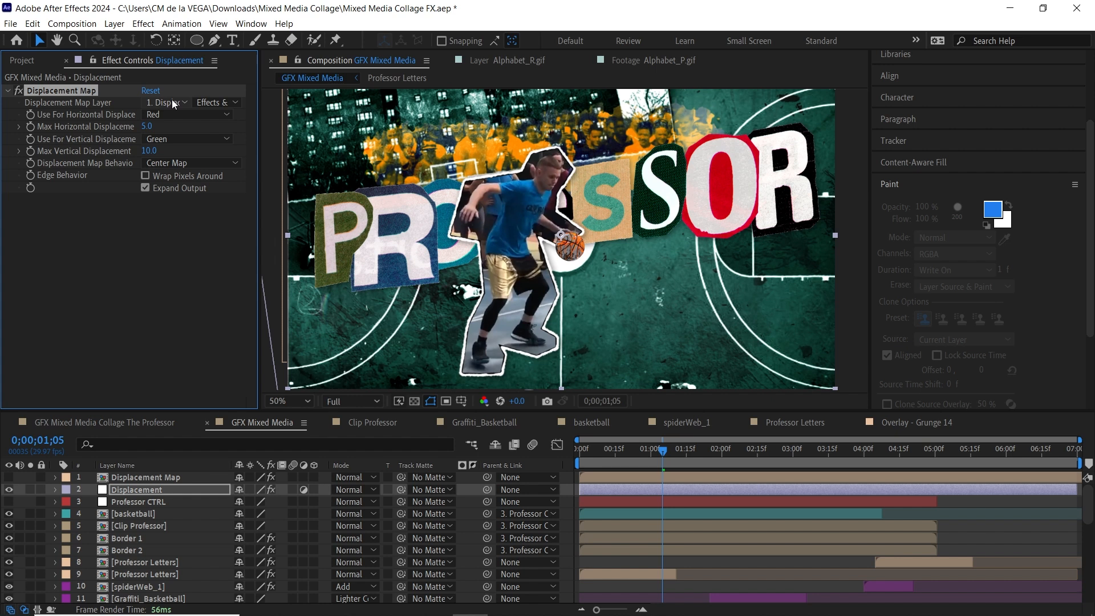
- Compare the frame with the Displacement layer off and on, fine-tune its maximum vertical displacement and preview the opening frames
{"action": "left_click_drag", "start_coordinate": [611, 454], "coordinate": [630, 453]}
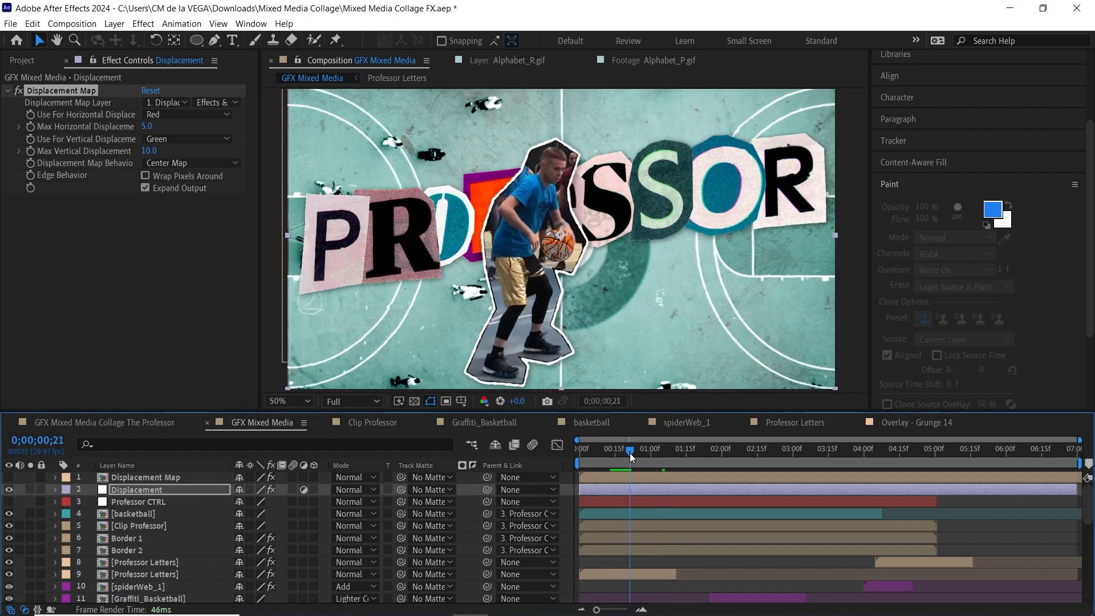
{"action": "left_click", "coordinate": [9, 489]}
{"action": "left_click", "coordinate": [9, 489]}
{"action": "mouse_move", "coordinate": [150, 150]}
{"action": "left_mouse_down"}
{"action": "mouse_move", "coordinate": [173, 147]}
{"action": "mouse_move", "coordinate": [152, 150]}
{"action": "mouse_move", "coordinate": [167, 125]}
{"action": "mouse_move", "coordinate": [161, 150]}
{"action": "left_mouse_up"}
{"action": "left_click", "coordinate": [613, 450]}
{"action": "left_click_drag", "start_coordinate": [628, 452], "coordinate": [580, 449]}
- Add a new adjustment layer to GFX Mixed Media and rename it Chromatic Abberation
{"action": "left_click", "coordinate": [114, 23]}
{"action": "mouse_move", "coordinate": [194, 36]}
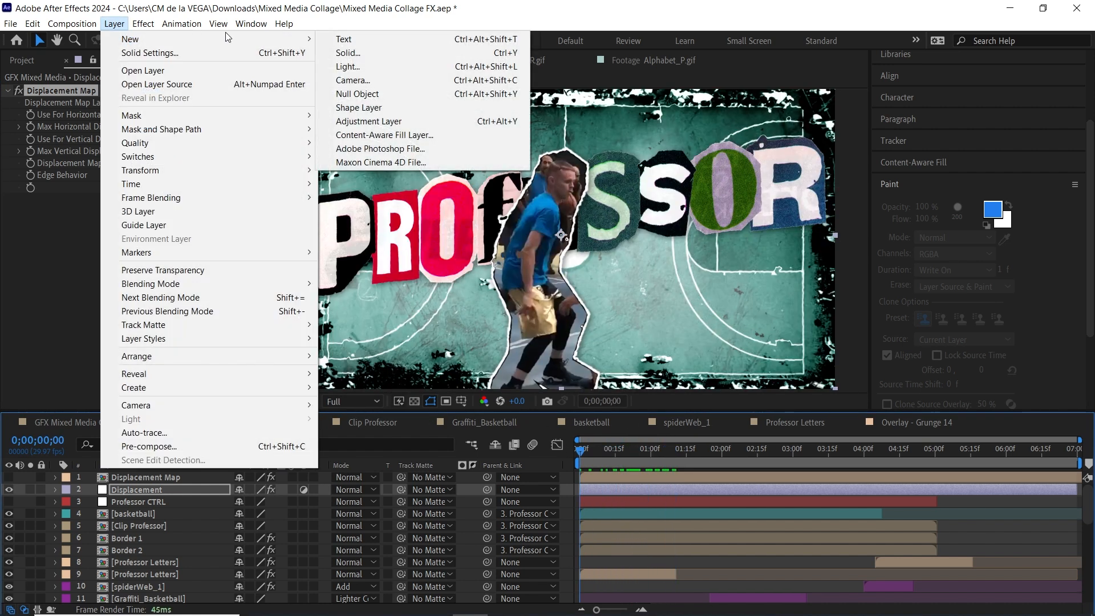
{"action": "left_click", "coordinate": [400, 120]}
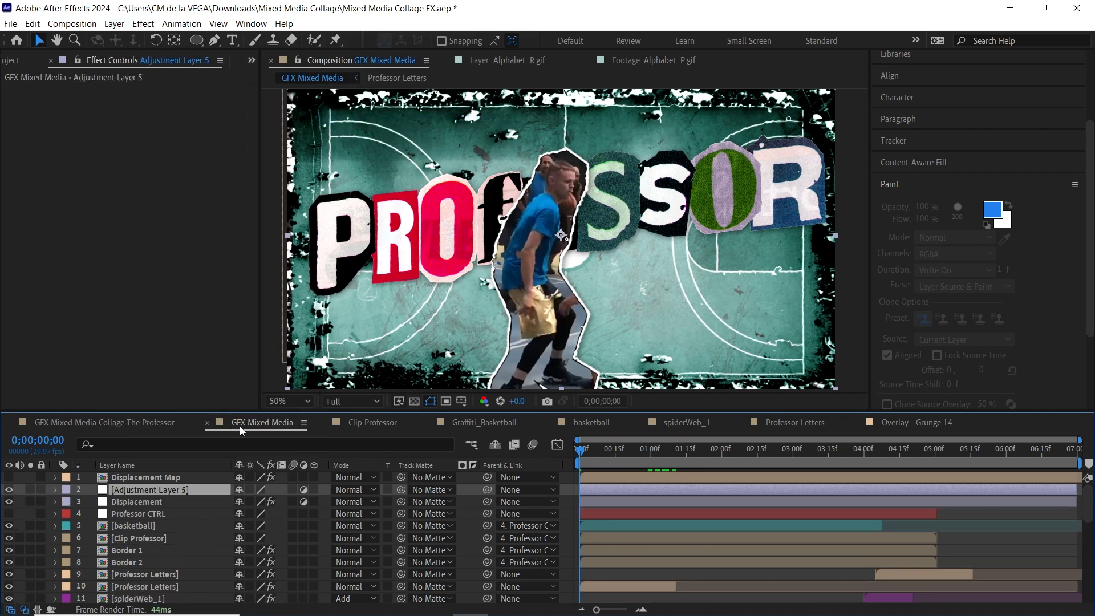
{"action": "key", "text": "Return"}
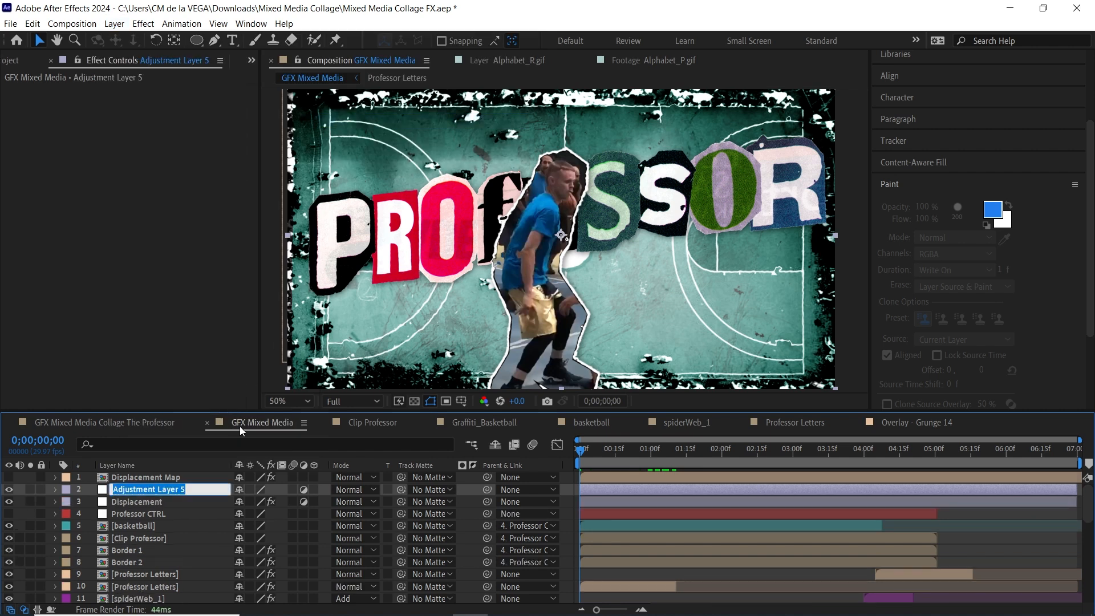
{"action": "type", "text": "Chromatic Abberayt"}
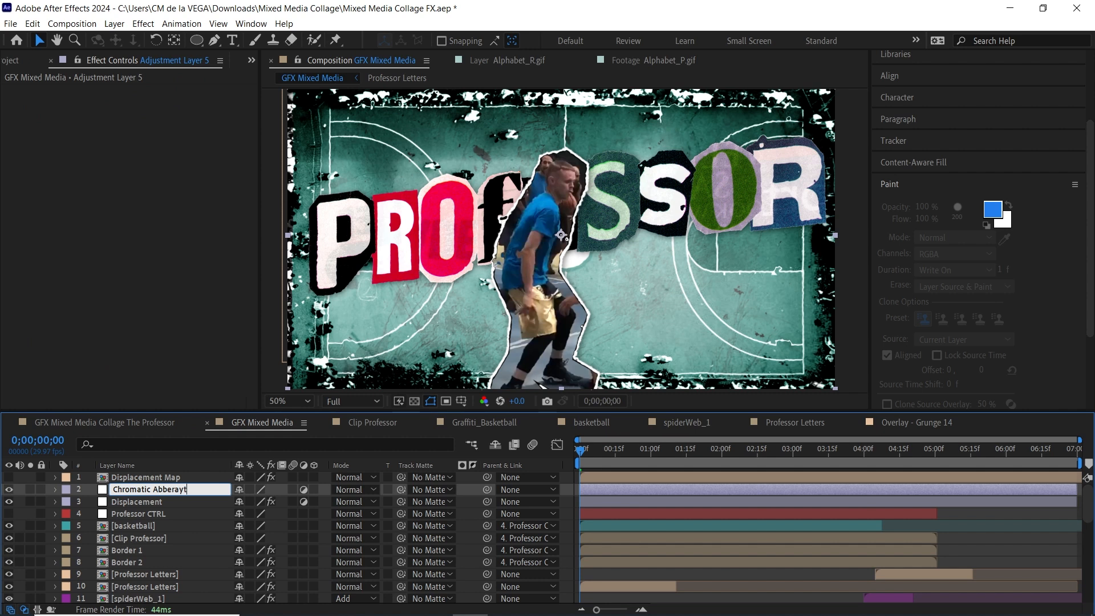
{"action": "type", "text": "tion"}
{"action": "key", "text": "Return"}
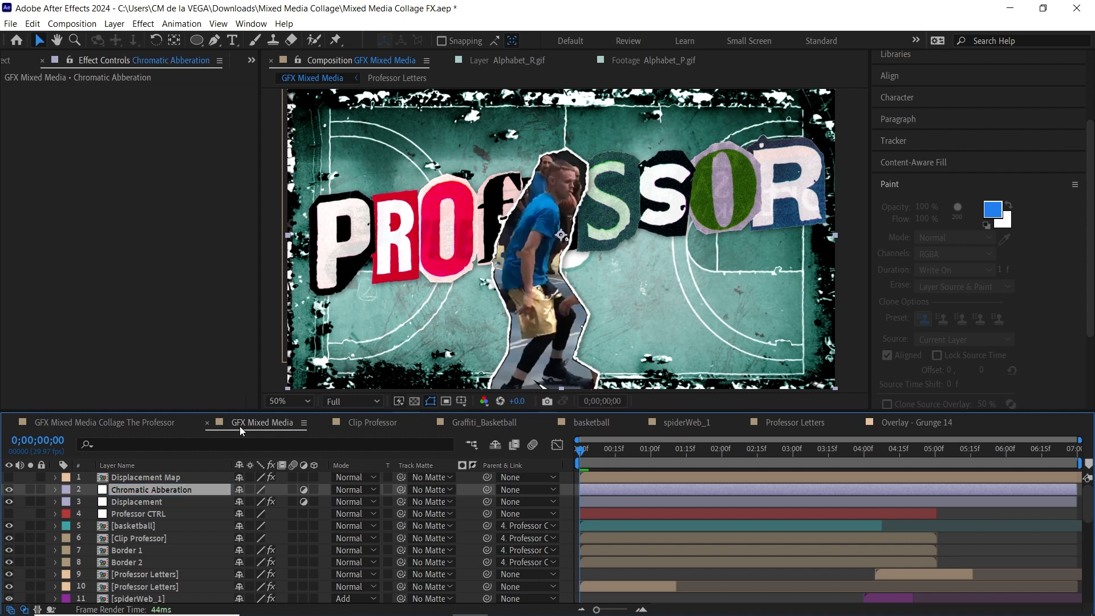
- Apply the Quick Chromatic Aberration 3 effect to the Chromatic Abberation layer
{"action": "left_click", "coordinate": [143, 24]}
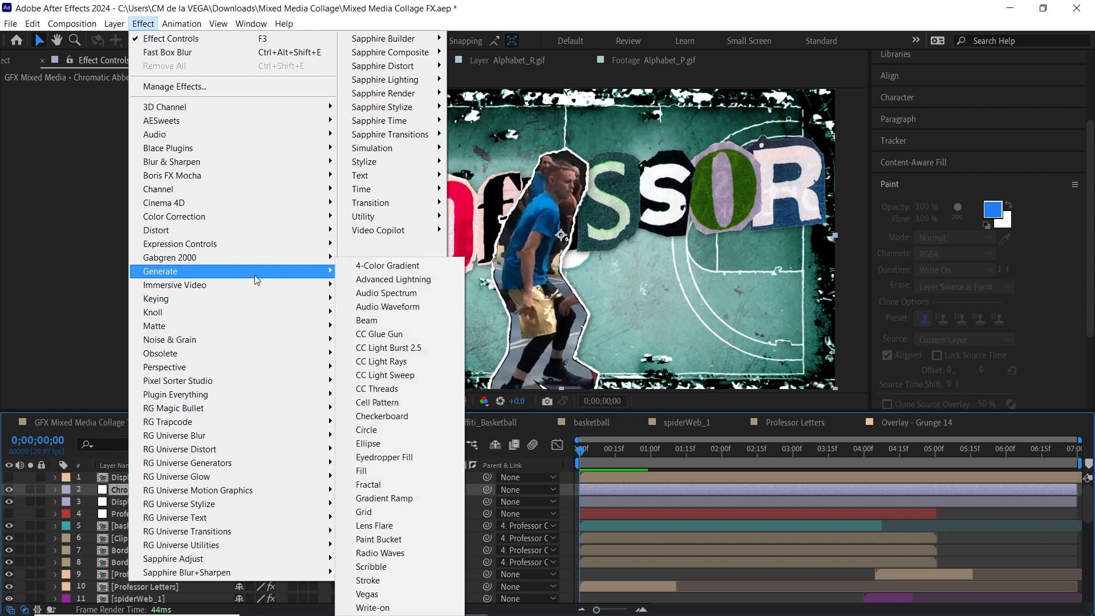
{"action": "mouse_move", "coordinate": [259, 392]}
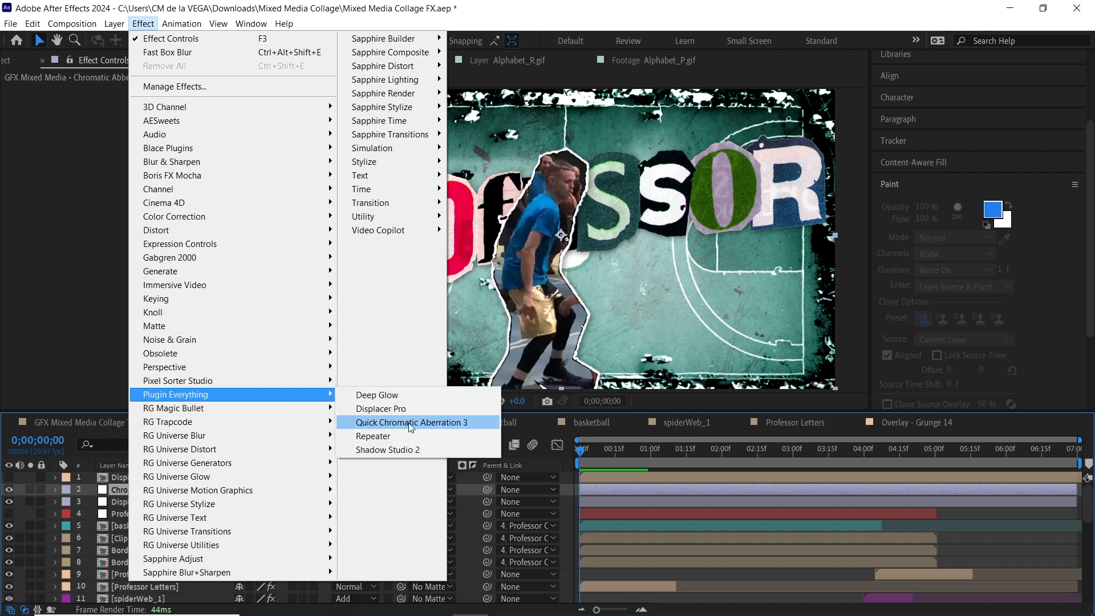
{"action": "left_click", "coordinate": [439, 422]}
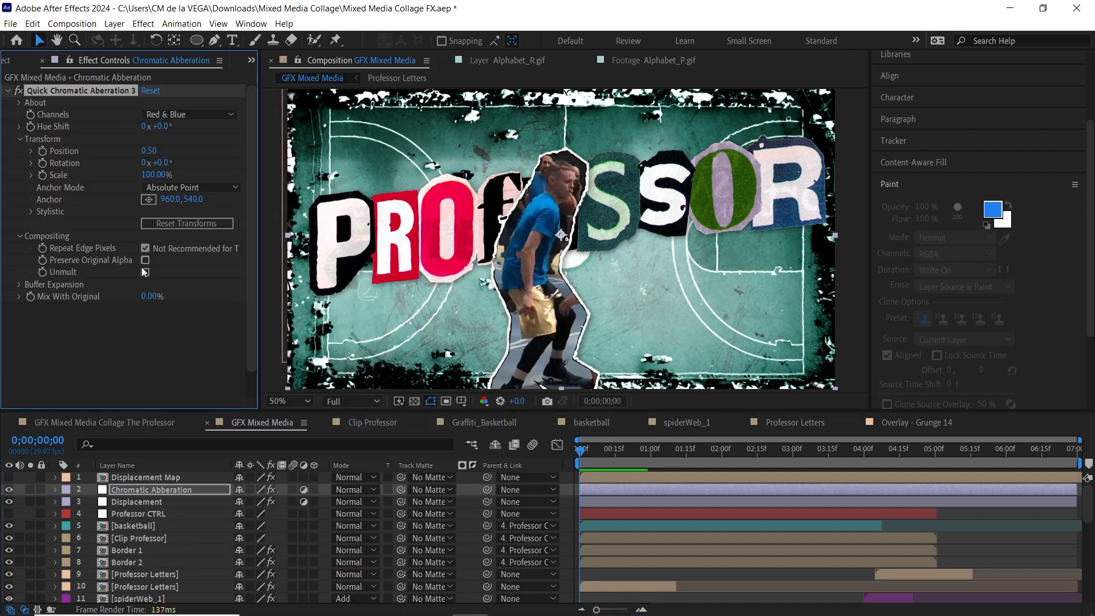
- Set the effect's stylistic Distort Uniform to 16% and Distort Aberrate to 25%, and preview it across the composition
{"action": "left_click", "coordinate": [32, 211]}
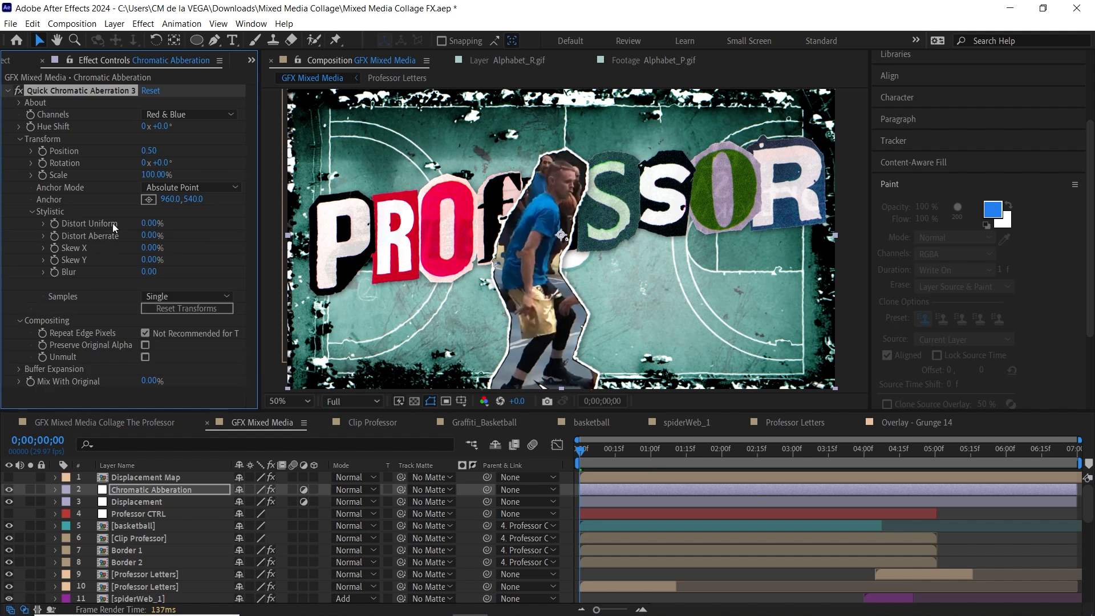
{"action": "left_click_drag", "start_coordinate": [157, 225], "coordinate": [183, 207]}
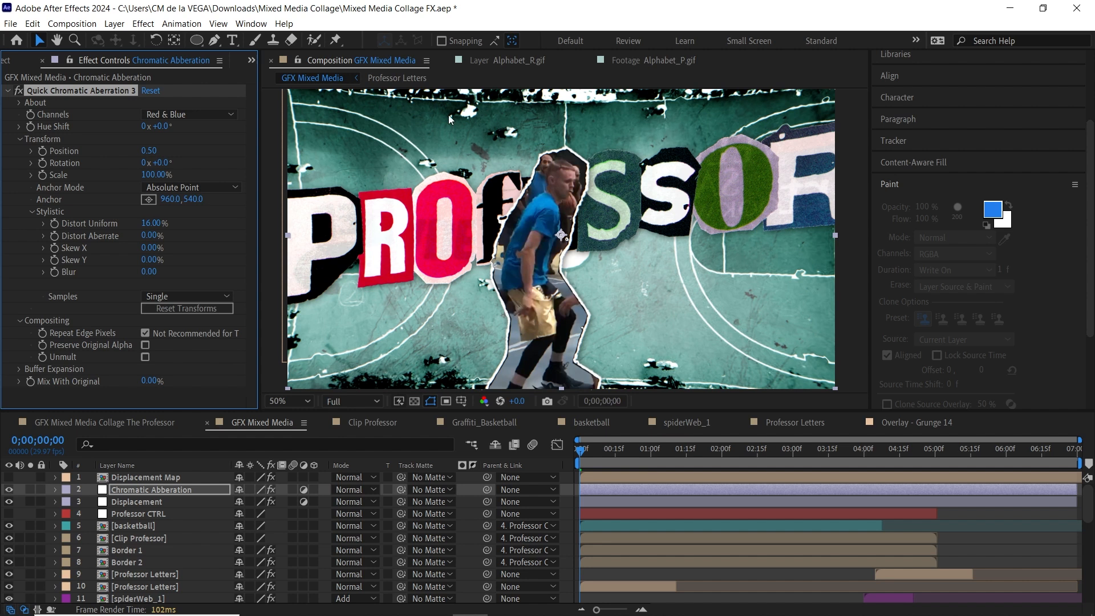
{"action": "left_click_drag", "start_coordinate": [153, 240], "coordinate": [155, 234]}
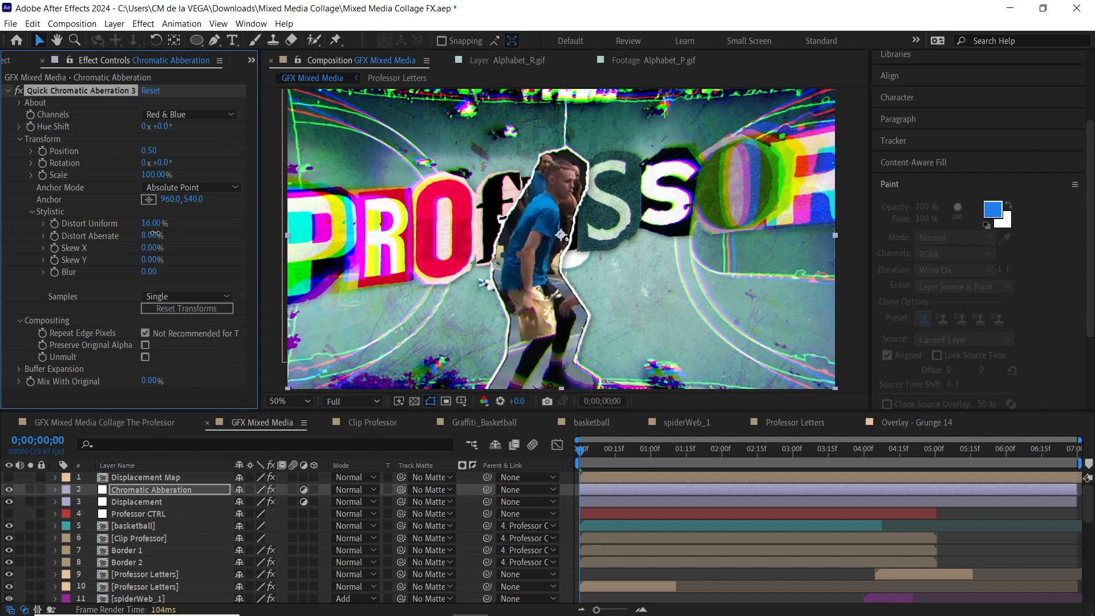
{"action": "type", "text": "25"}
{"action": "key", "text": "Return"}
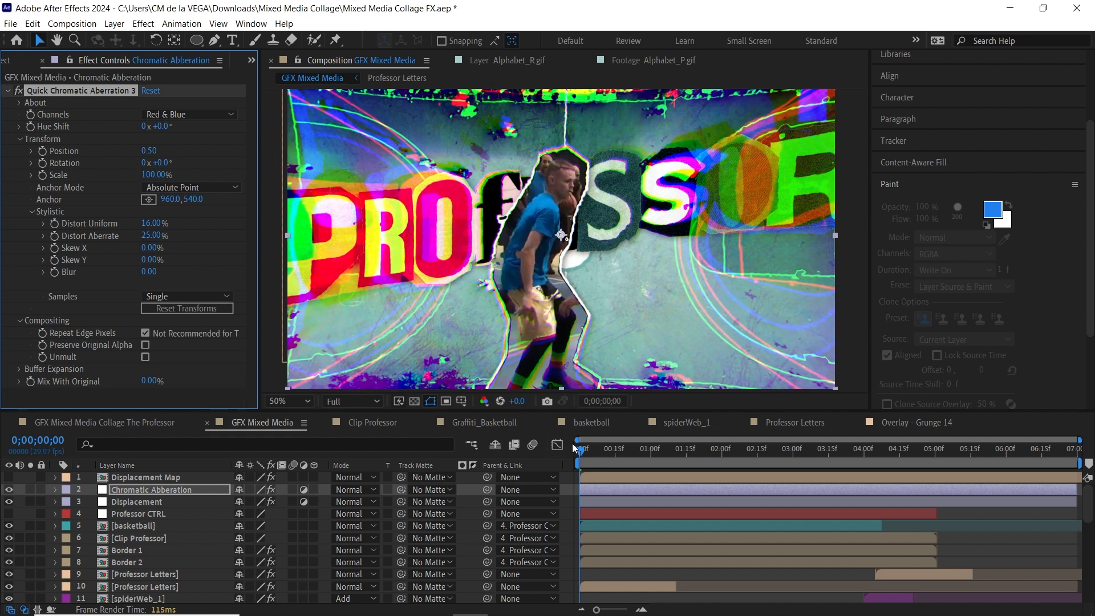
{"action": "left_click", "coordinate": [712, 444]}
{"action": "left_click", "coordinate": [792, 444]}
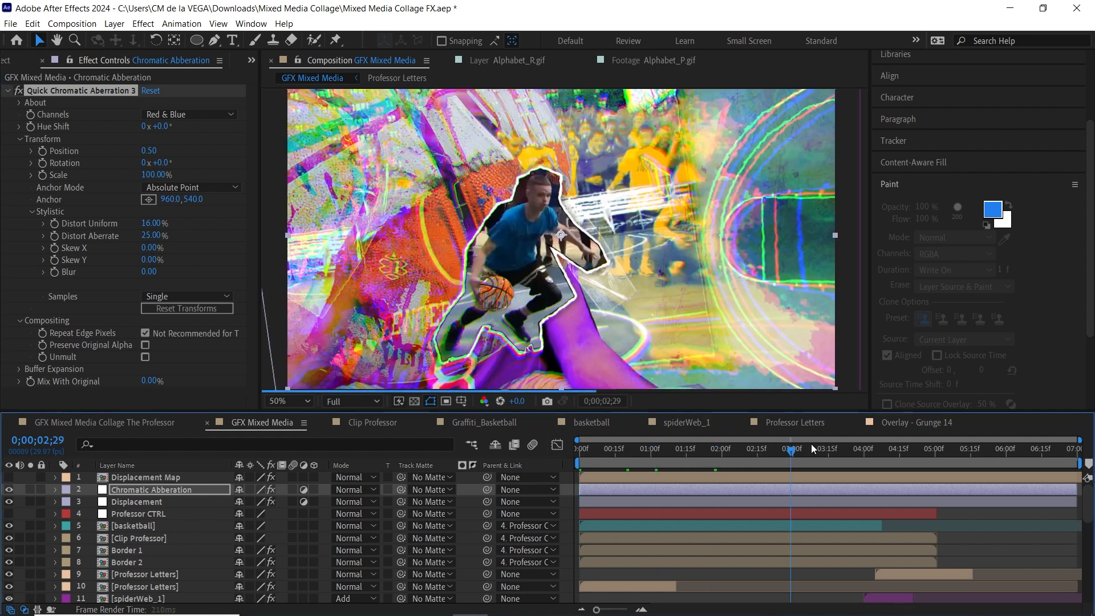
{"action": "left_click_drag", "start_coordinate": [878, 447], "coordinate": [594, 469]}
- Try a Distort Uniform of 5% on the chromatic aberration effect and undo the change
{"action": "left_click", "coordinate": [151, 223]}
{"action": "type", "text": "5"}
{"action": "key", "text": "Return"}
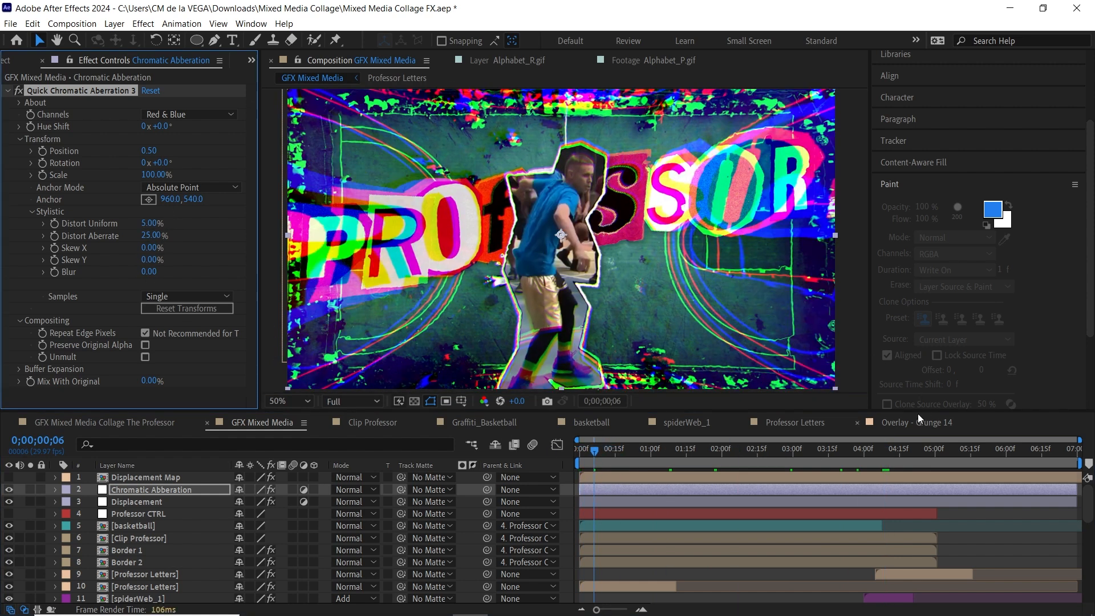
{"action": "key", "text": "ctrl+z"}
- Trim the Chromatic Abberation layer to run from 0;00;03;25 to 0;00;04;24 and preview that section
{"action": "left_click", "coordinate": [170, 491]}
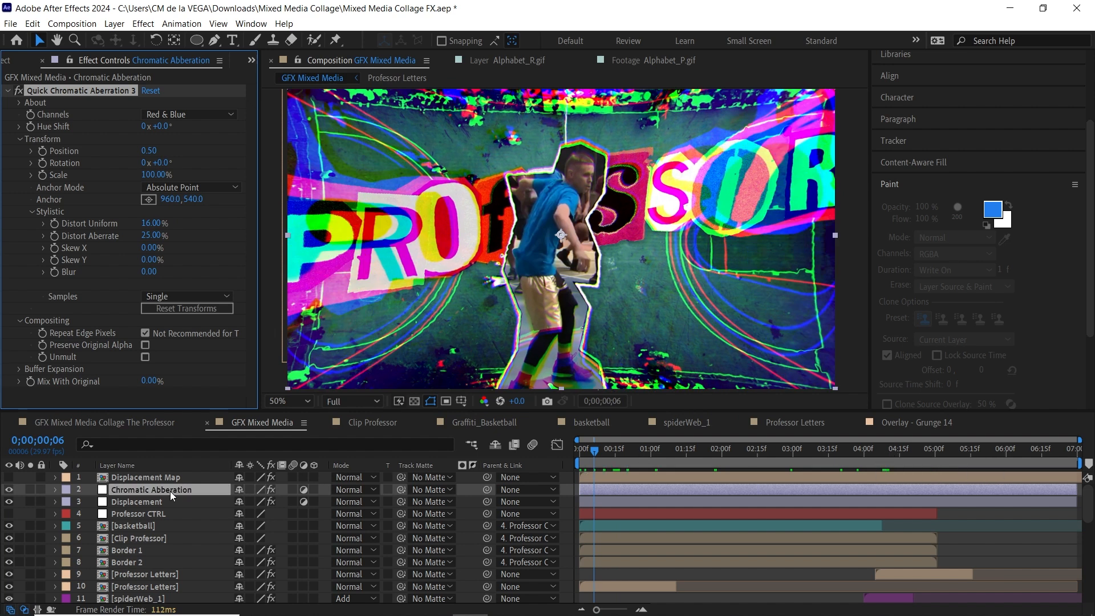
{"action": "left_click", "coordinate": [876, 450]}
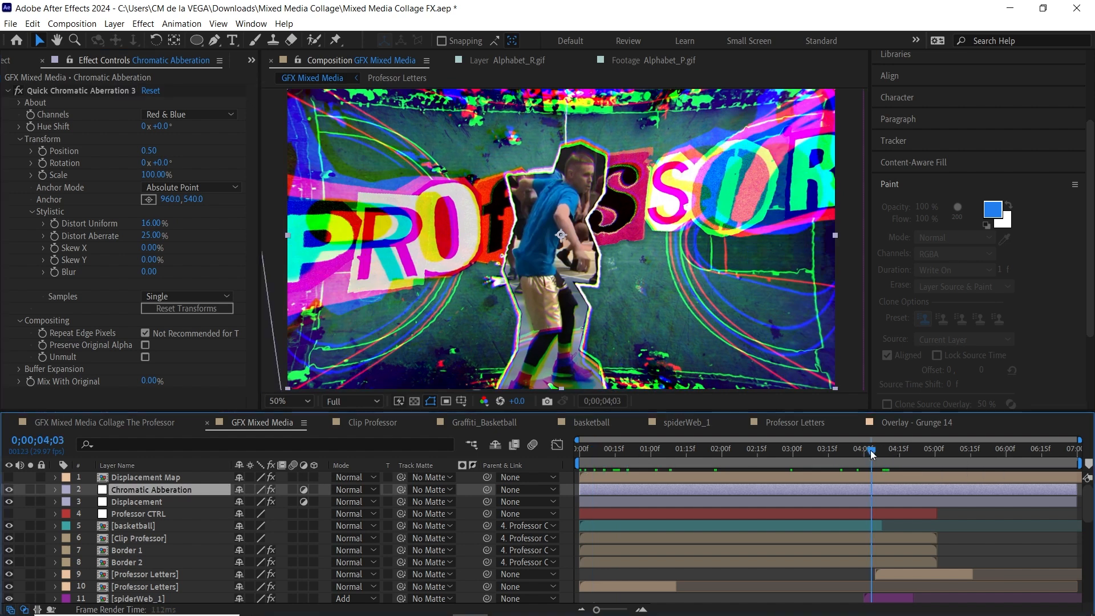
{"action": "mouse_move", "coordinate": [875, 450]}
{"action": "left_mouse_down"}
{"action": "mouse_move", "coordinate": [837, 449]}
{"action": "mouse_move", "coordinate": [859, 444]}
{"action": "left_mouse_up"}
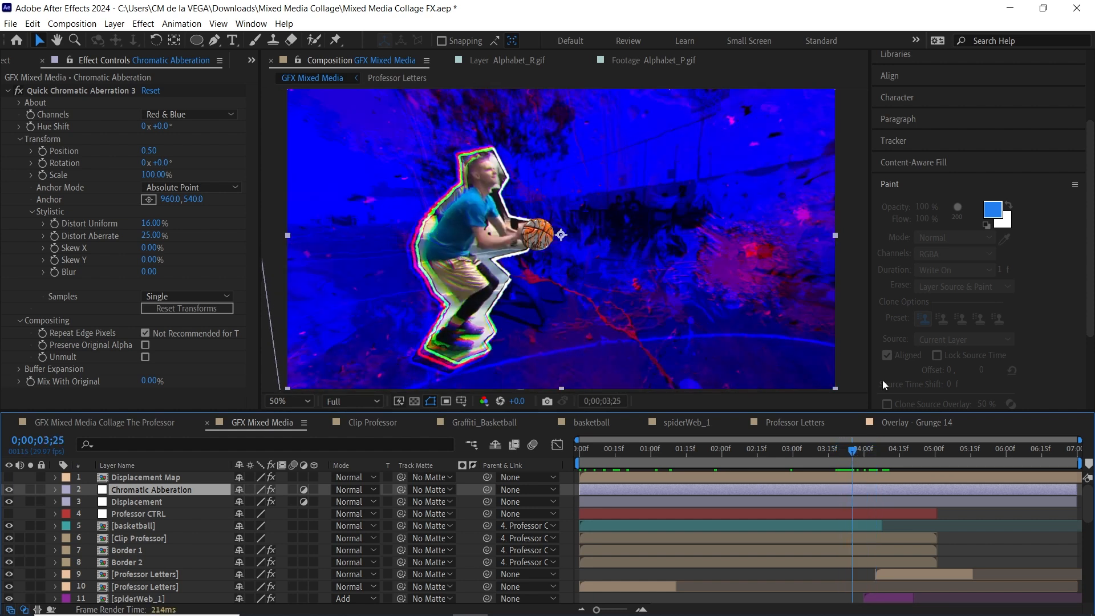
{"action": "key", "text": "alt+bracketleft"}
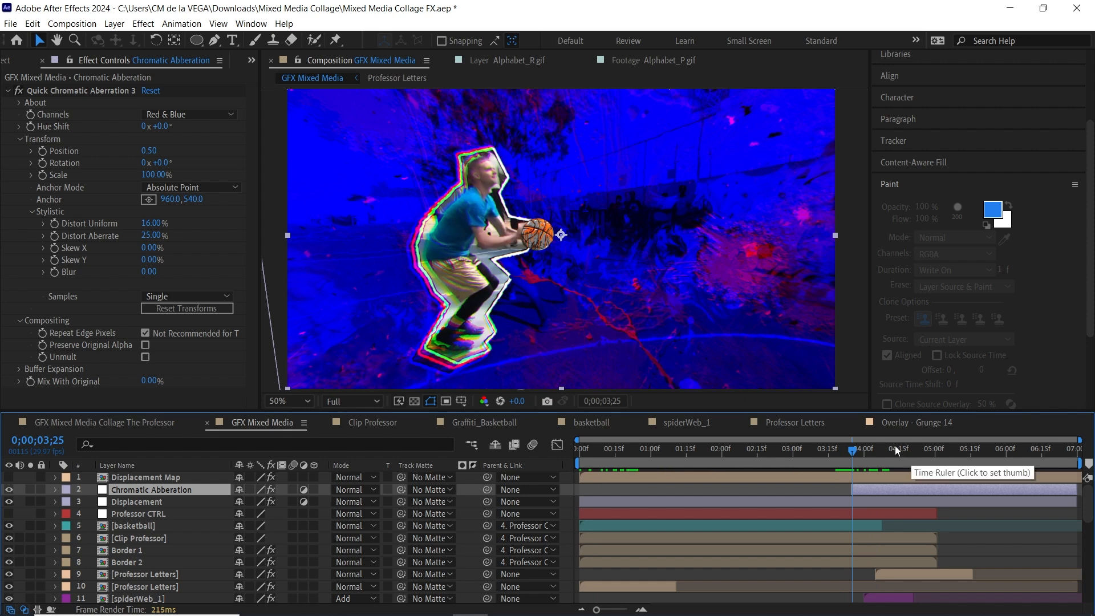
{"action": "left_click_drag", "start_coordinate": [911, 451], "coordinate": [922, 449]}
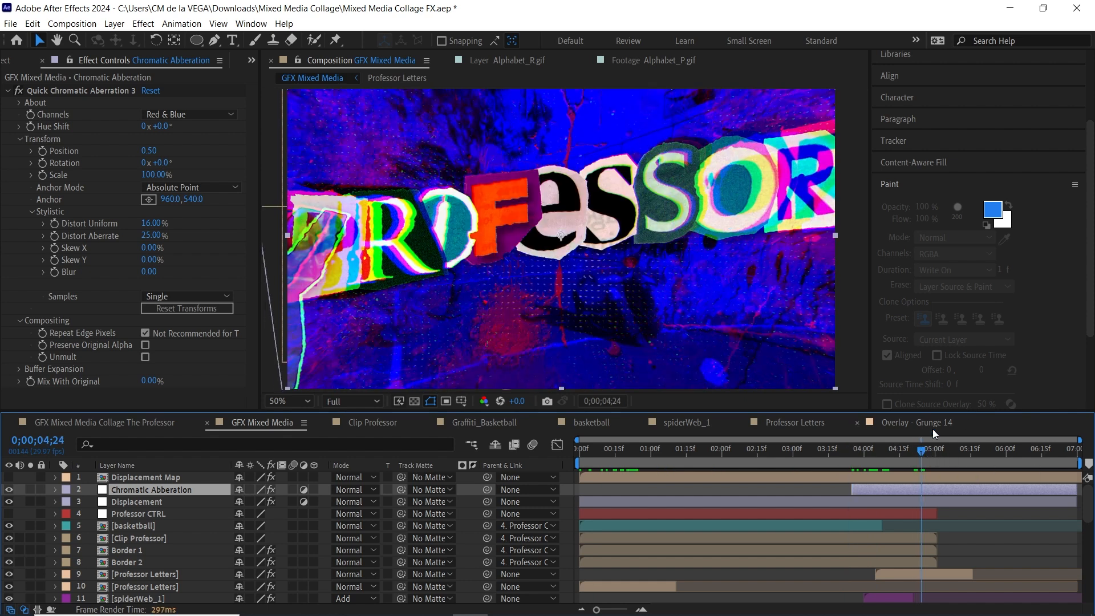
{"action": "key", "text": "alt+bracketright"}
{"action": "left_click_drag", "start_coordinate": [860, 455], "coordinate": [903, 460]}
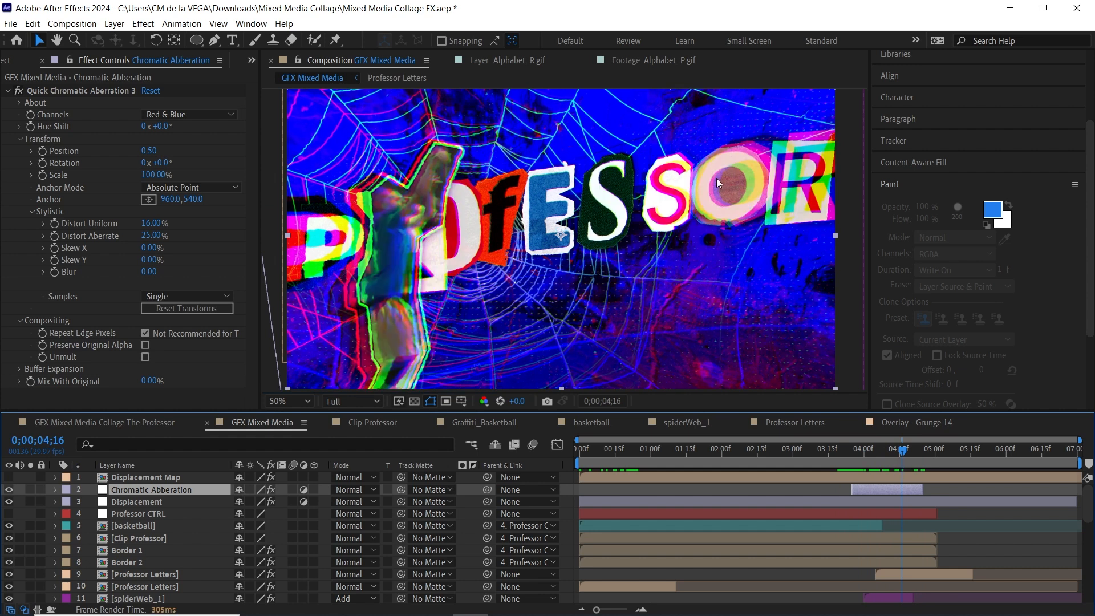
- Examine the chromatic aberration on the Professor letters around 0;00;04;09 to 0;00;04;16
{"action": "key", "text": "h"}
{"action": "mouse_move", "coordinate": [666, 287]}
{"action": "left_mouse_down"}
{"action": "mouse_move", "coordinate": [678, 287]}
{"action": "mouse_move", "coordinate": [665, 292]}
{"action": "left_mouse_up"}
{"action": "key", "text": "v"}
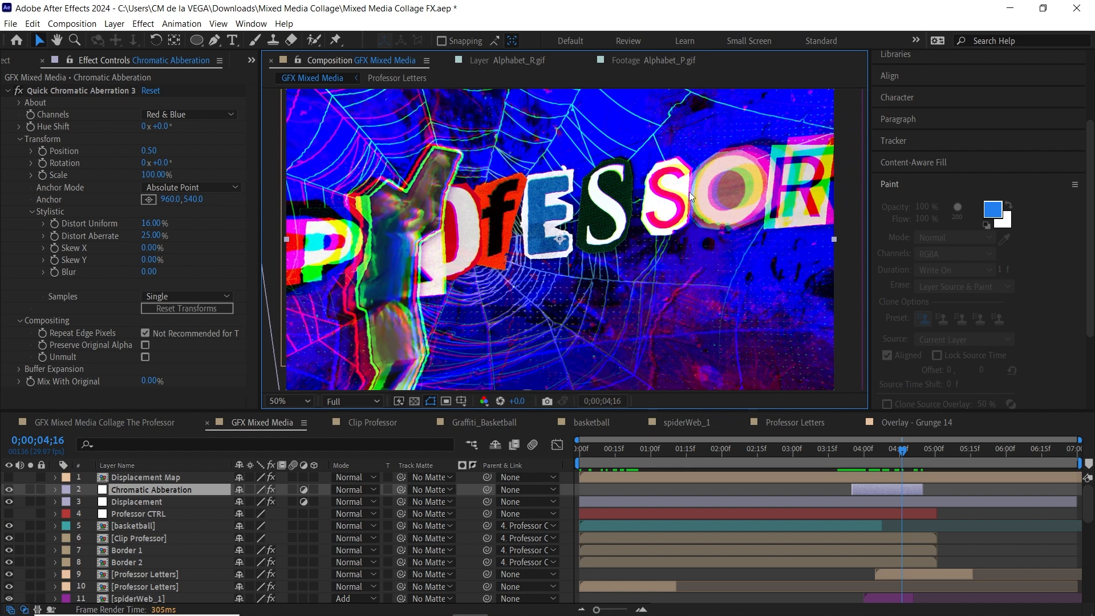
{"action": "left_click_drag", "start_coordinate": [855, 451], "coordinate": [887, 452]}
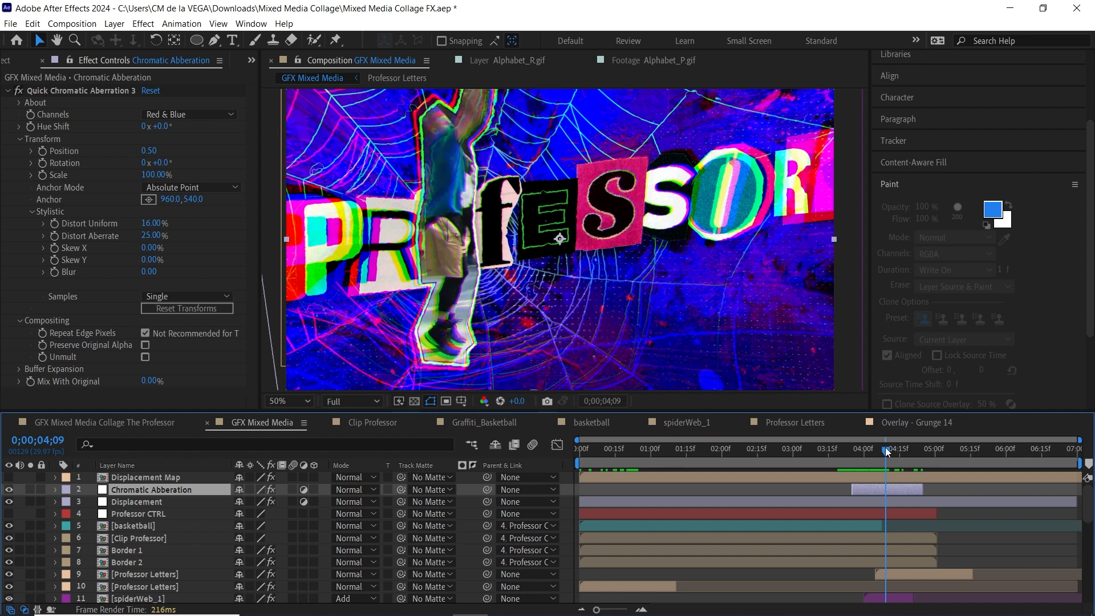
{"action": "left_click_drag", "start_coordinate": [886, 447], "coordinate": [895, 451]}
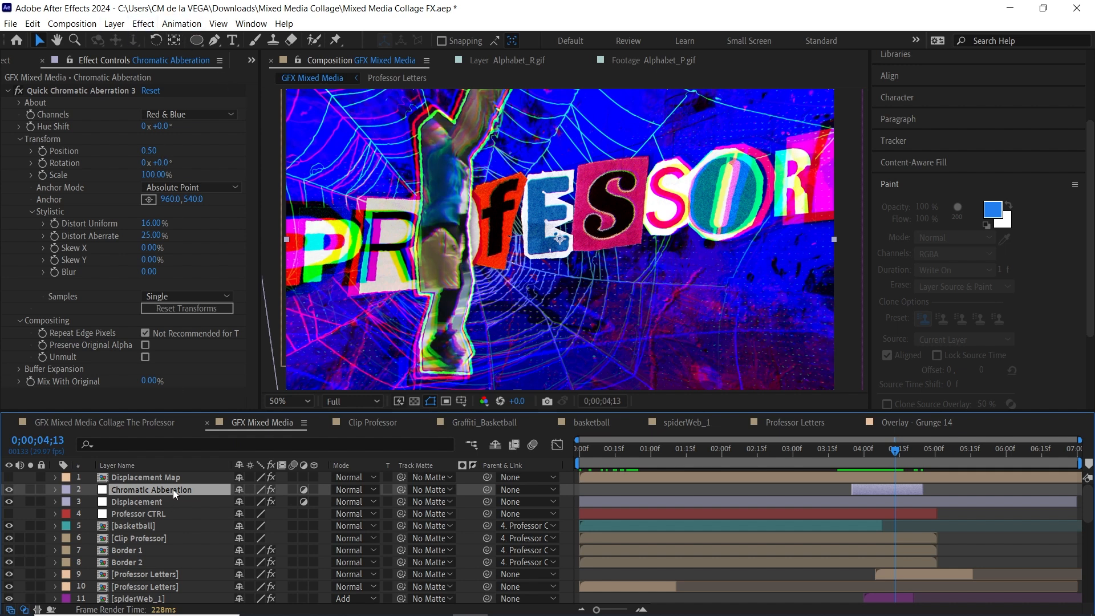
- Duplicate the Chromatic Abberation layer, rename the copy Grain, and remove its Quick Chromatic Aberration 3 effect
{"action": "key", "text": "ctrl+d"}
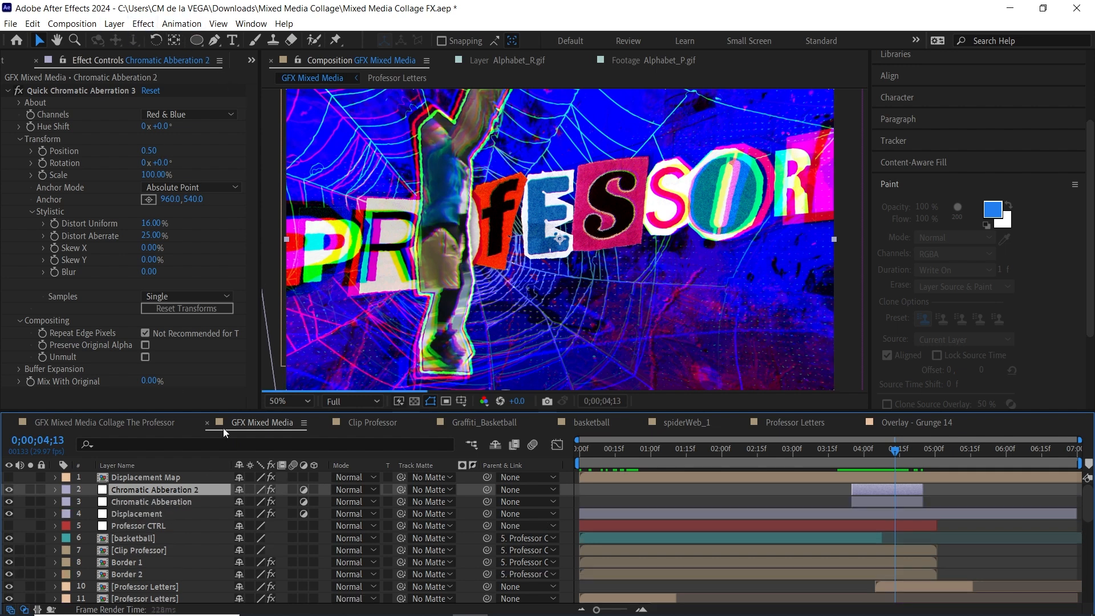
{"action": "key", "text": "Return"}
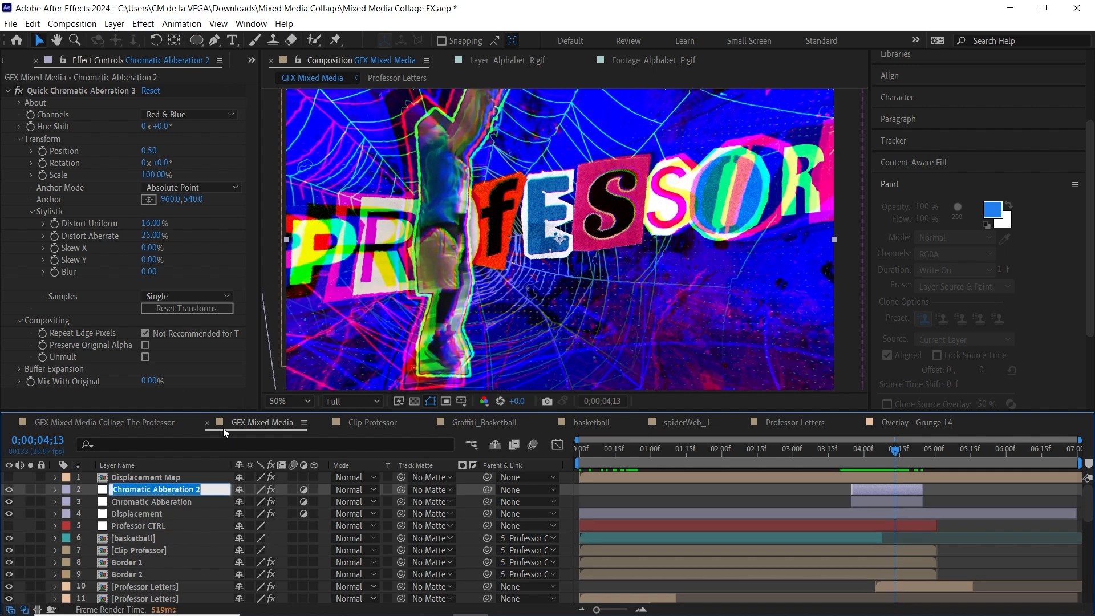
{"action": "type", "text": "Grain"}
{"action": "key", "text": "Return"}
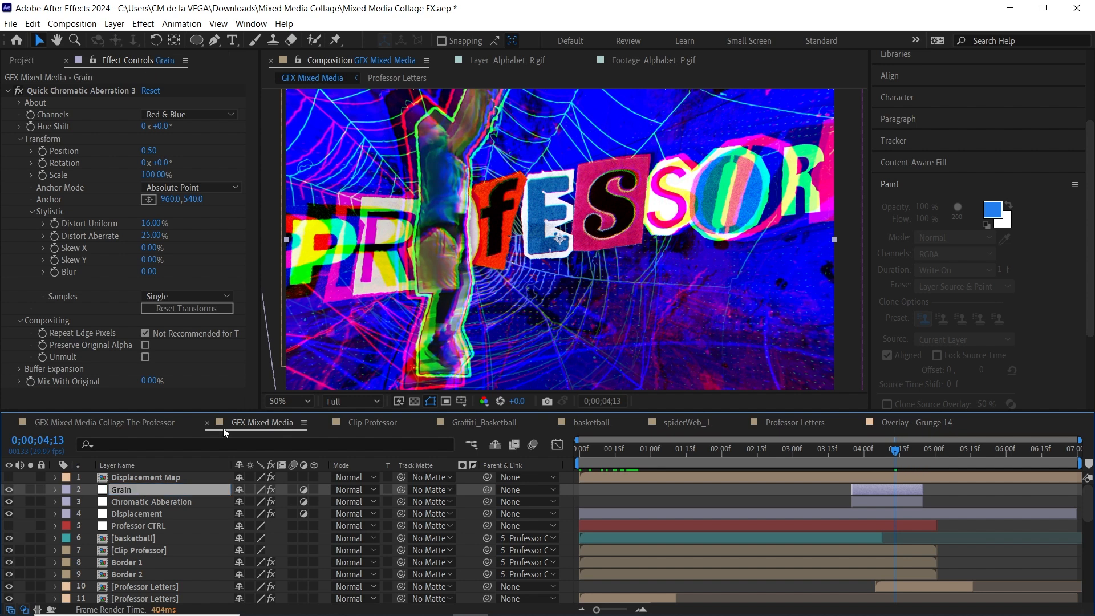
{"action": "left_click", "coordinate": [118, 91]}
{"action": "key", "text": "Delete"}
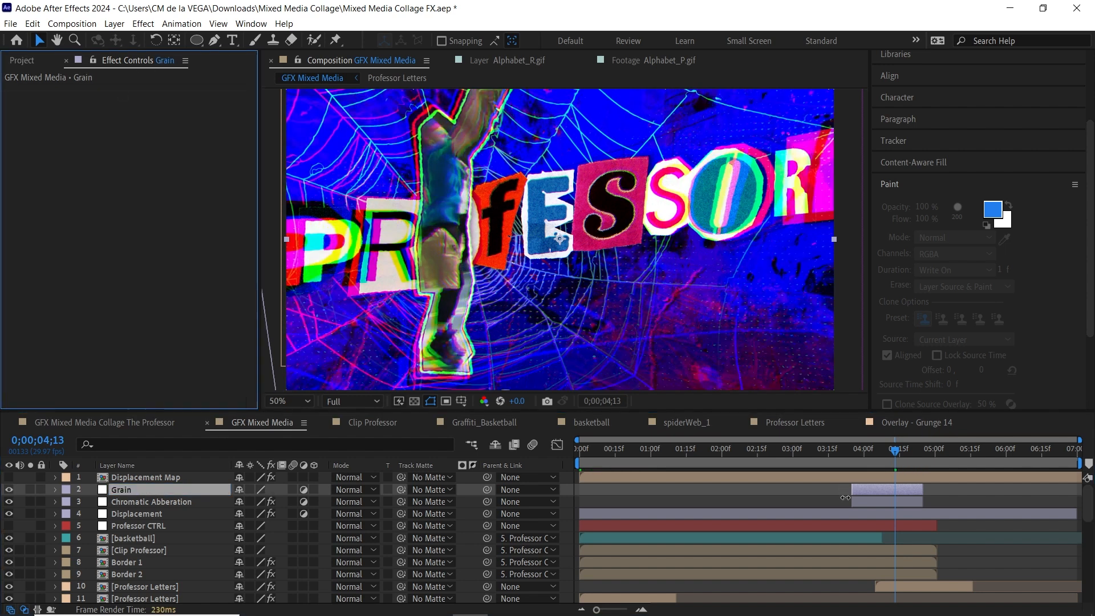
- Extend the Grain layer across the whole composition and return to frame 0;00;00;00
{"action": "left_click_drag", "start_coordinate": [845, 498], "coordinate": [635, 494]}
{"action": "left_click_drag", "start_coordinate": [922, 490], "coordinate": [1073, 488]}
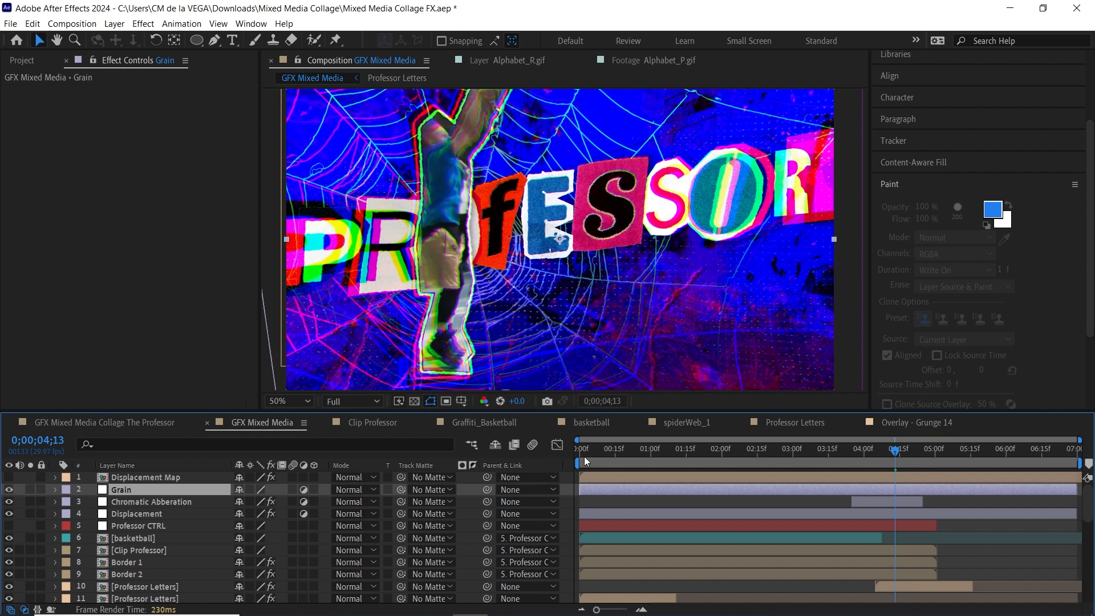
{"action": "mouse_move", "coordinate": [586, 461]}
{"action": "left_mouse_down"}
{"action": "mouse_move", "coordinate": [789, 458]}
{"action": "mouse_move", "coordinate": [580, 460]}
{"action": "left_mouse_up"}
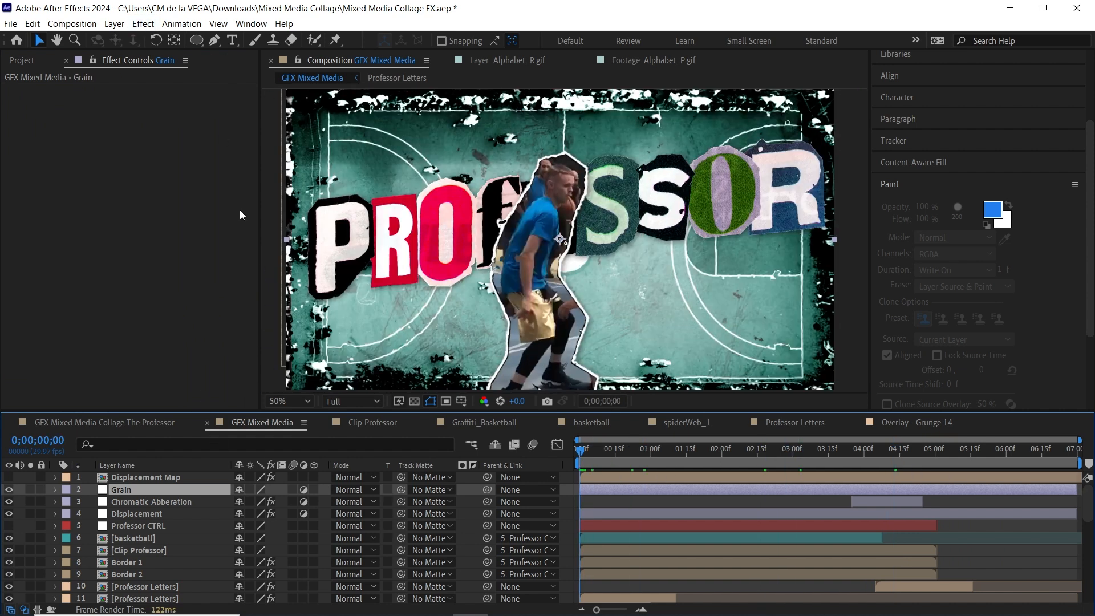
- Apply the Add Grain effect to the Grain layer
{"action": "key", "text": "g"}
{"action": "key", "text": "a"}
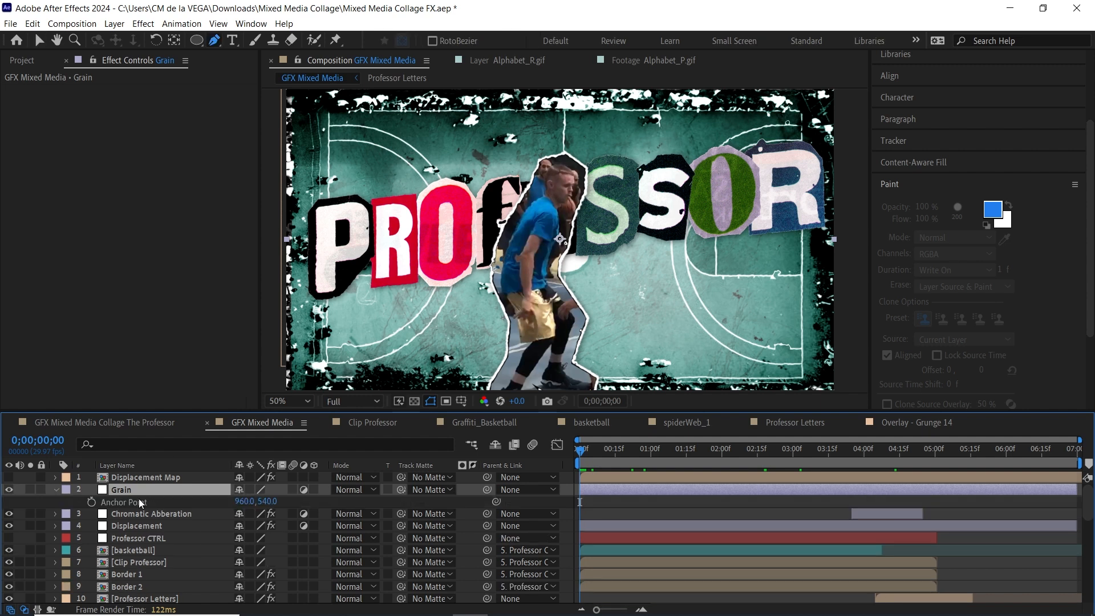
{"action": "key", "text": "ctrl+space"}
{"action": "type", "text": "grain"}
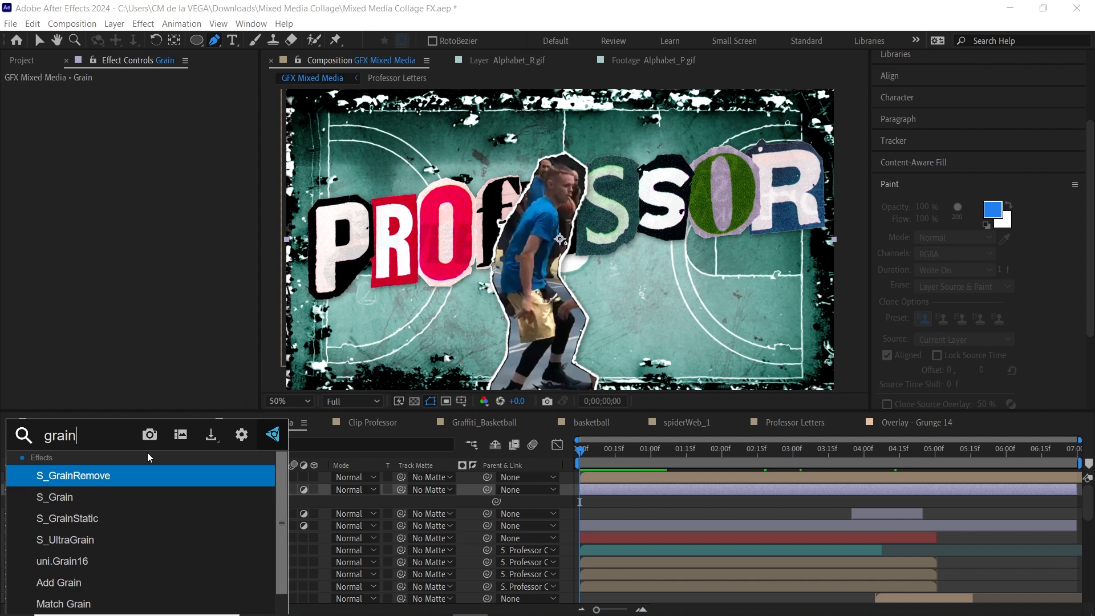
{"action": "left_click", "coordinate": [53, 583]}
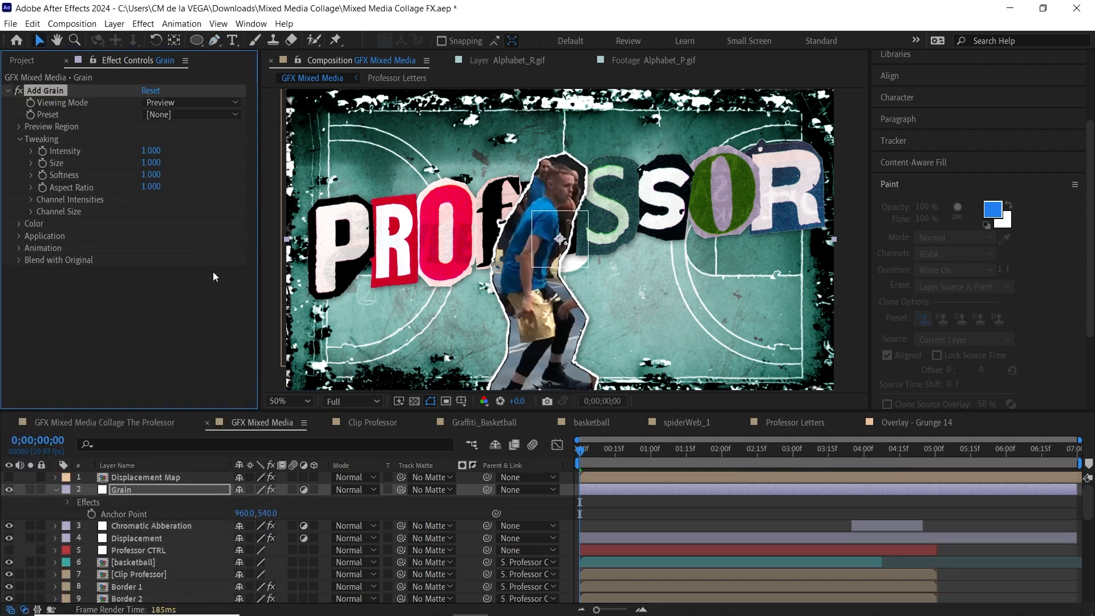
- Set Add Grain's preset to Kodak Vision 250D (5246) and its viewing mode to Final Output
{"action": "left_click", "coordinate": [191, 115]}
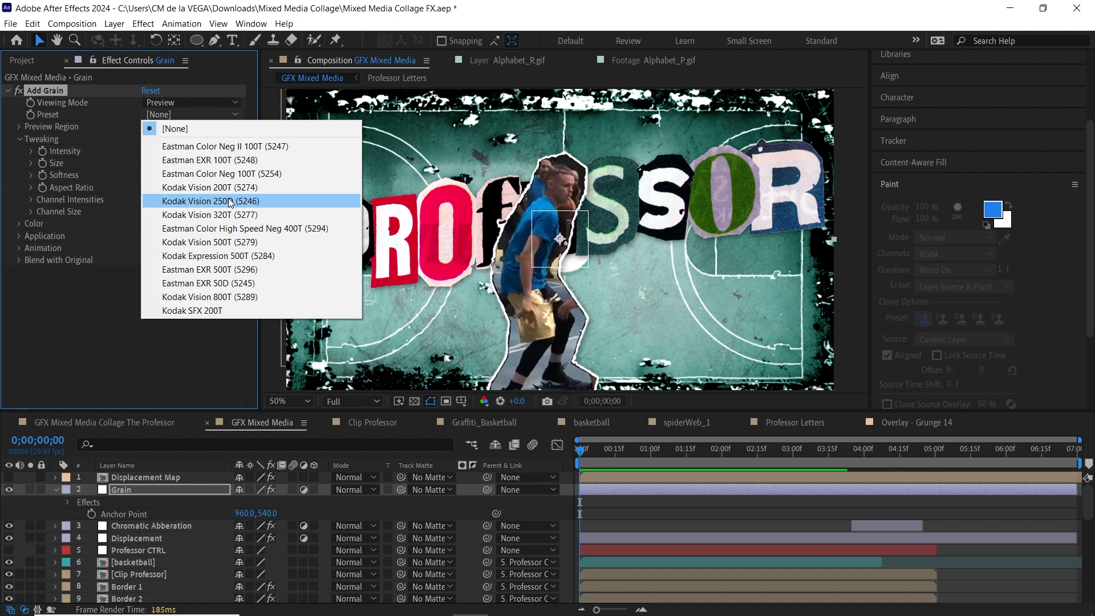
{"action": "left_click", "coordinate": [231, 201]}
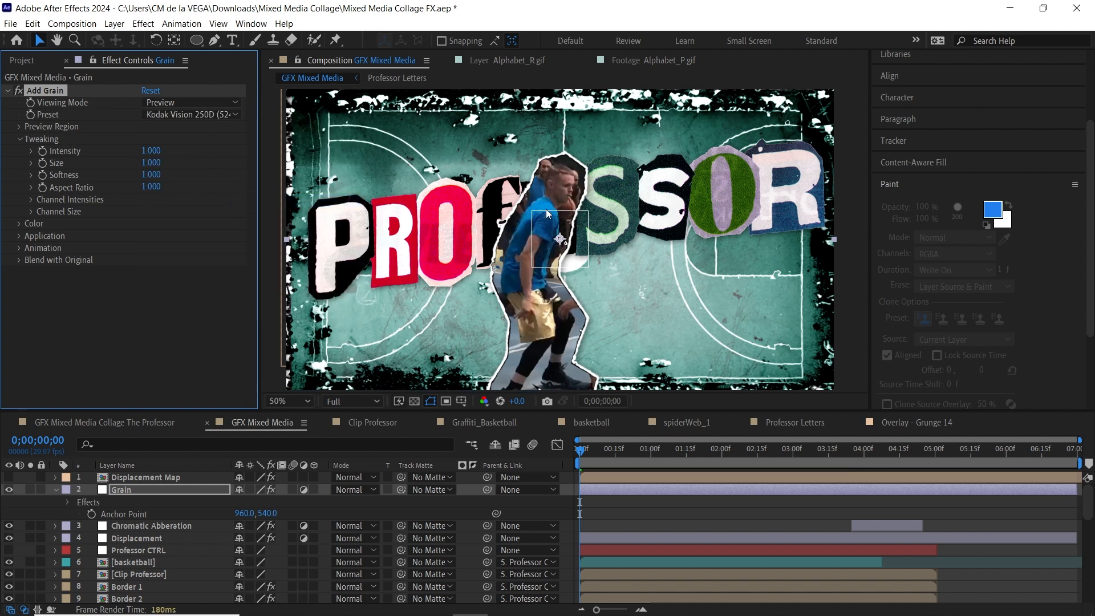
{"action": "key", "text": "slash"}
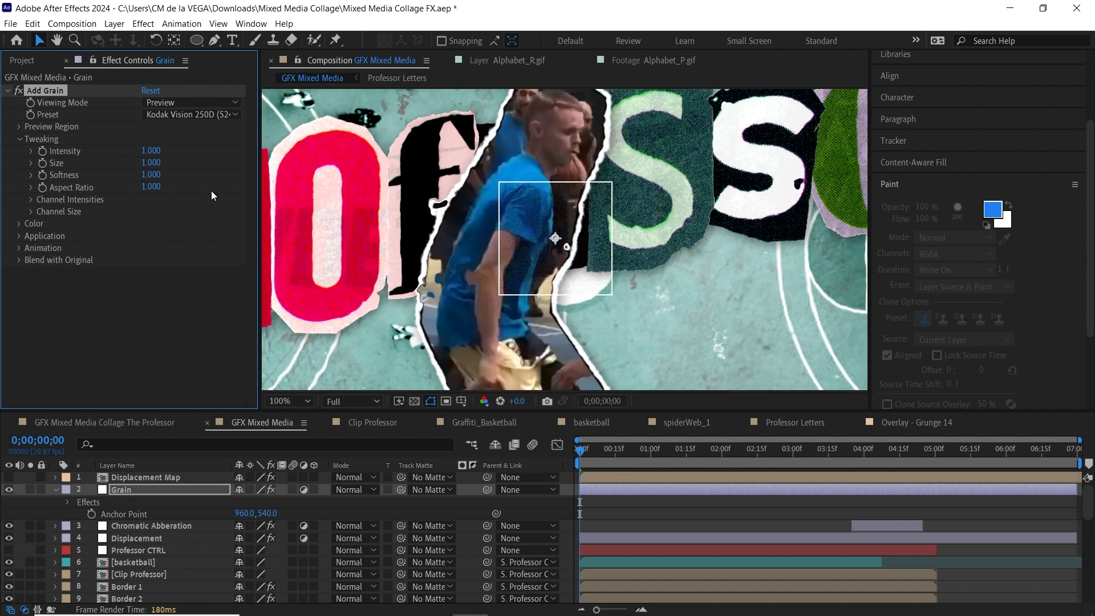
{"action": "left_click", "coordinate": [176, 102]}
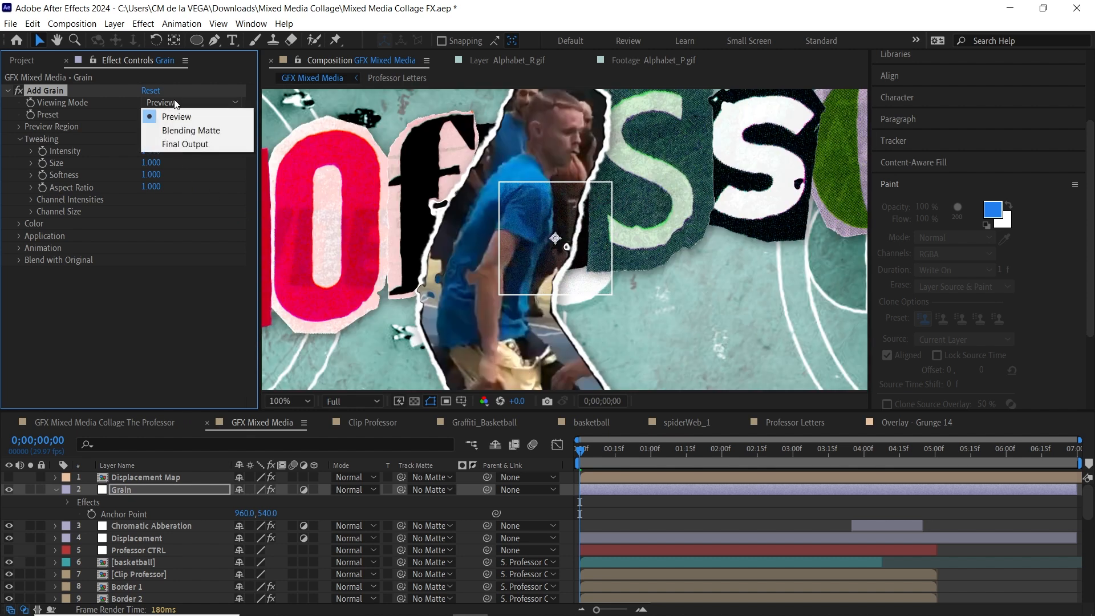
{"action": "left_click", "coordinate": [187, 144]}
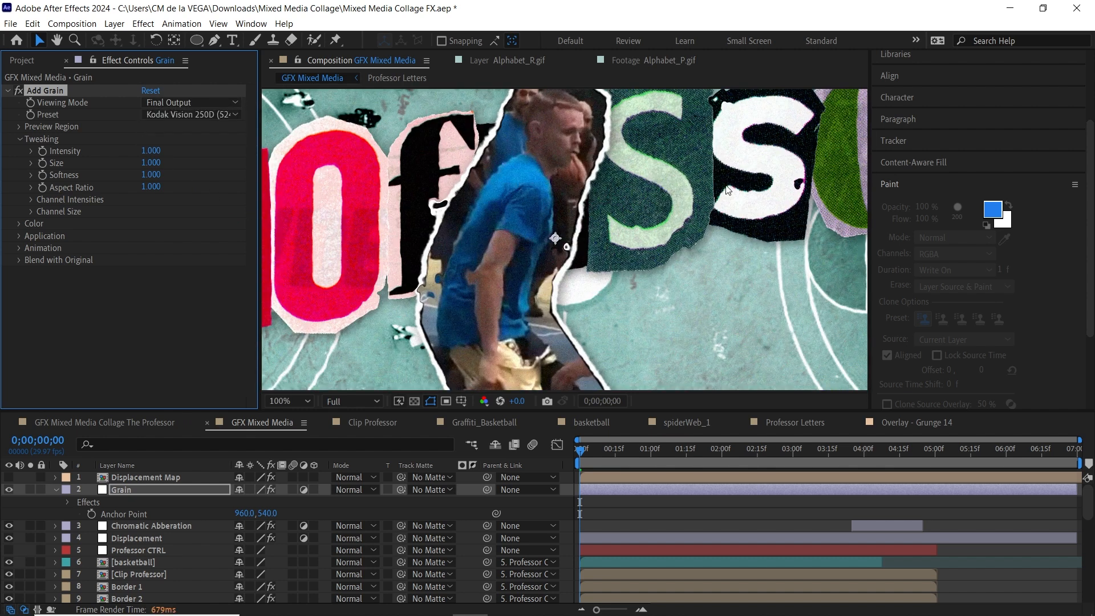
- Inspect the grain on the letters up close and set the Add Grain intensity to 2.000
{"action": "left_click_drag", "start_coordinate": [606, 207], "coordinate": [656, 242]}
{"action": "scroll", "coordinate": [656, 242], "scroll_direction": "down", "scroll_amount": 1}
{"action": "scroll", "coordinate": [656, 242], "scroll_direction": "up", "scroll_amount": 1}
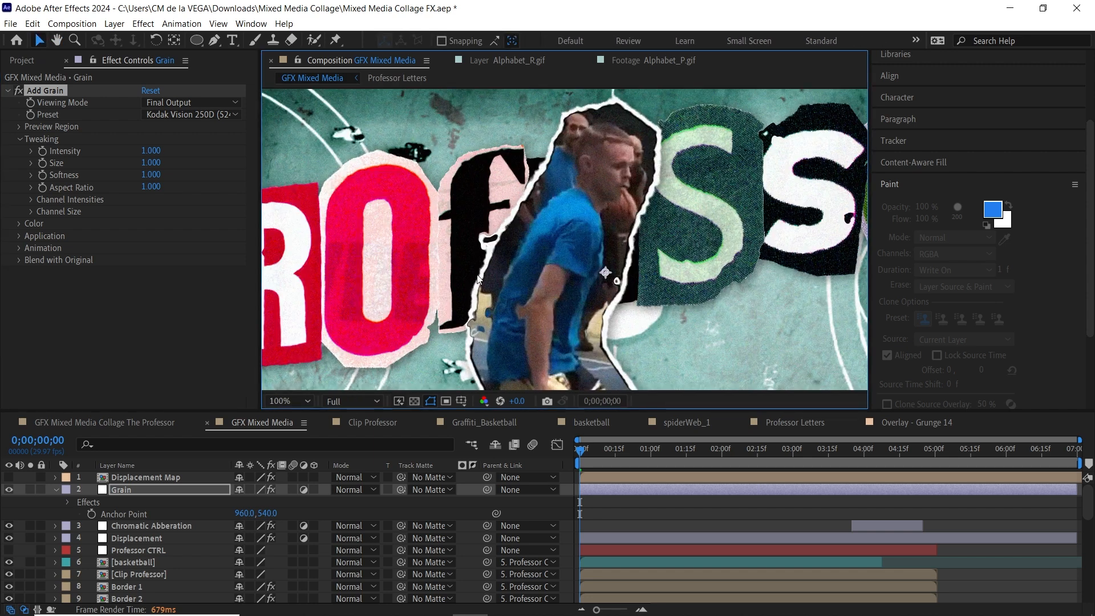
{"action": "left_click_drag", "start_coordinate": [456, 292], "coordinate": [565, 302]}
{"action": "key", "text": "v"}
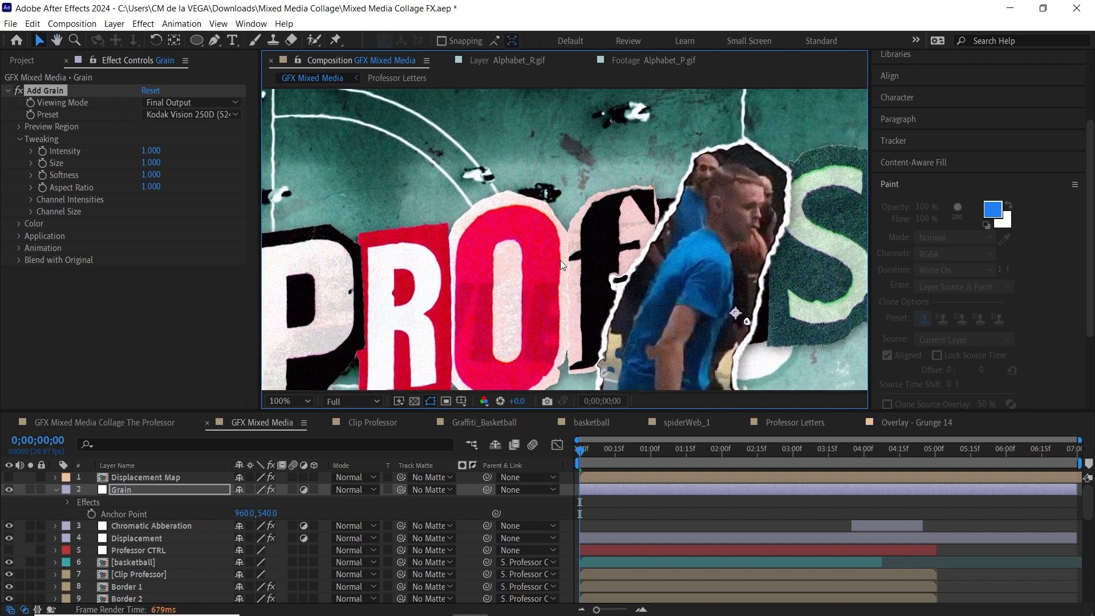
{"action": "left_click", "coordinate": [153, 151]}
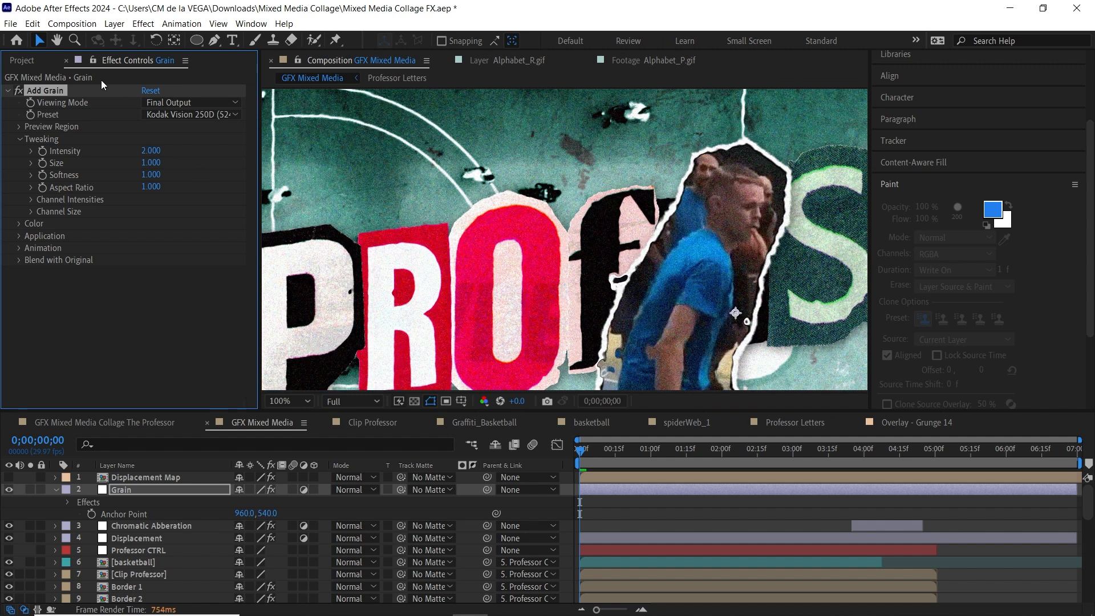
- Compare the letters and the player with the Add Grain effect off and on
{"action": "key", "text": "space"}
{"action": "left_click_drag", "start_coordinate": [495, 266], "coordinate": [563, 208]}
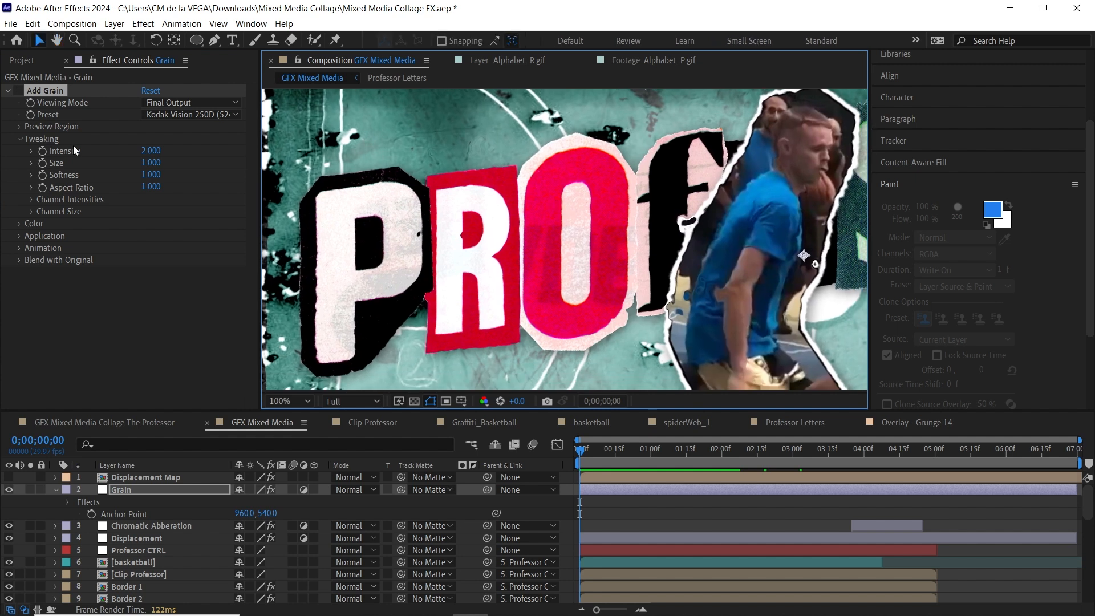
{"action": "left_click", "coordinate": [19, 91]}
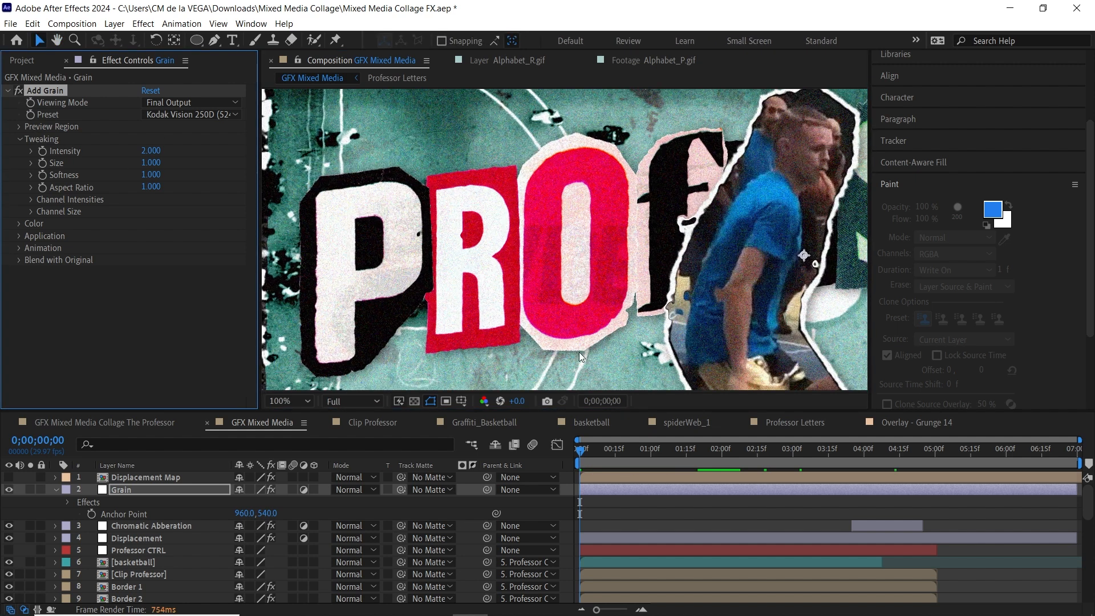
{"action": "left_click_drag", "start_coordinate": [628, 412], "coordinate": [632, 429]}
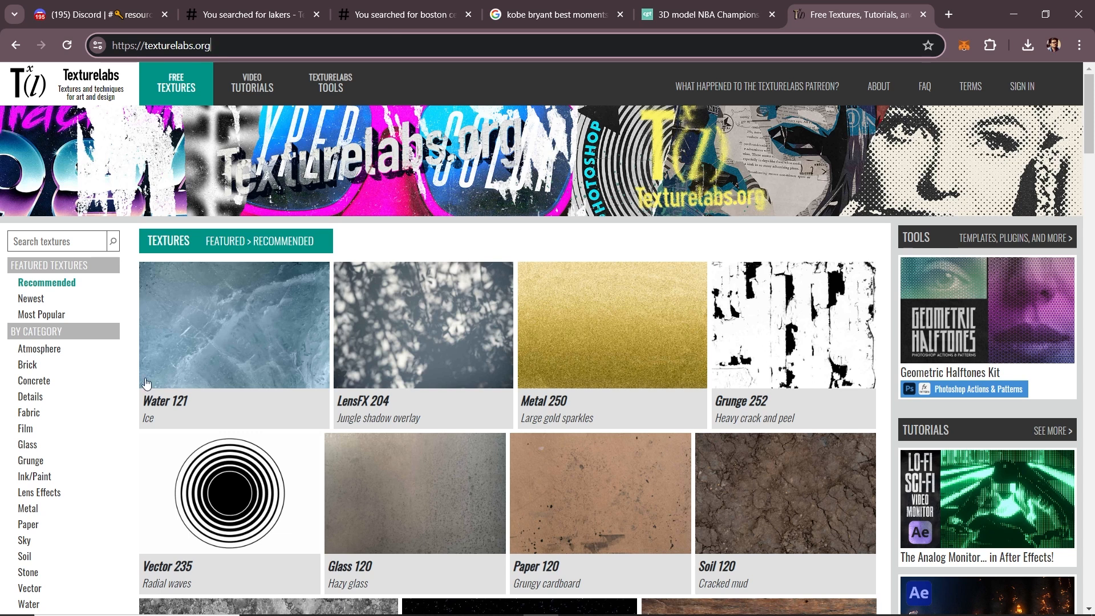
- Browse the Paper and Grunge textures on Texturelabs, and view the Grunge 336 texture and its download sizes
{"action": "left_click", "coordinate": [35, 525]}
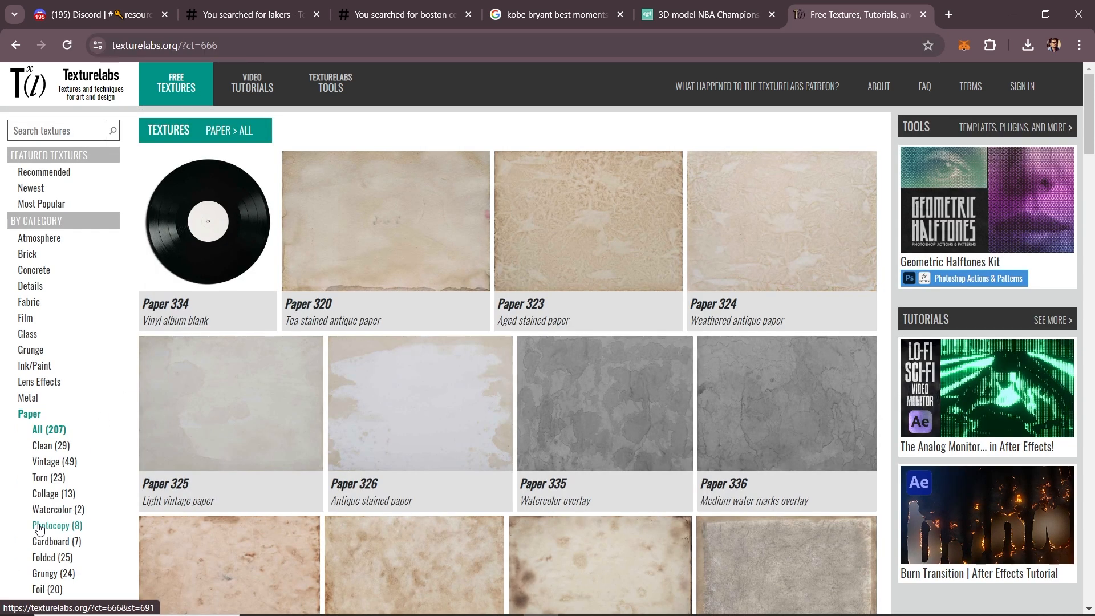
{"action": "left_click", "coordinate": [37, 353]}
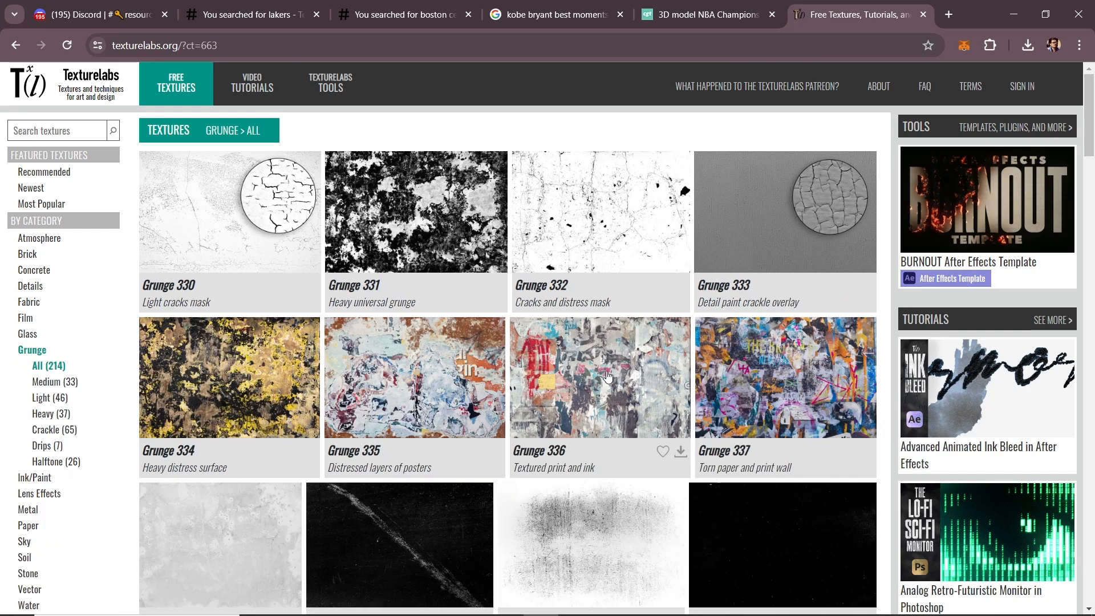
{"action": "left_click", "coordinate": [651, 393]}
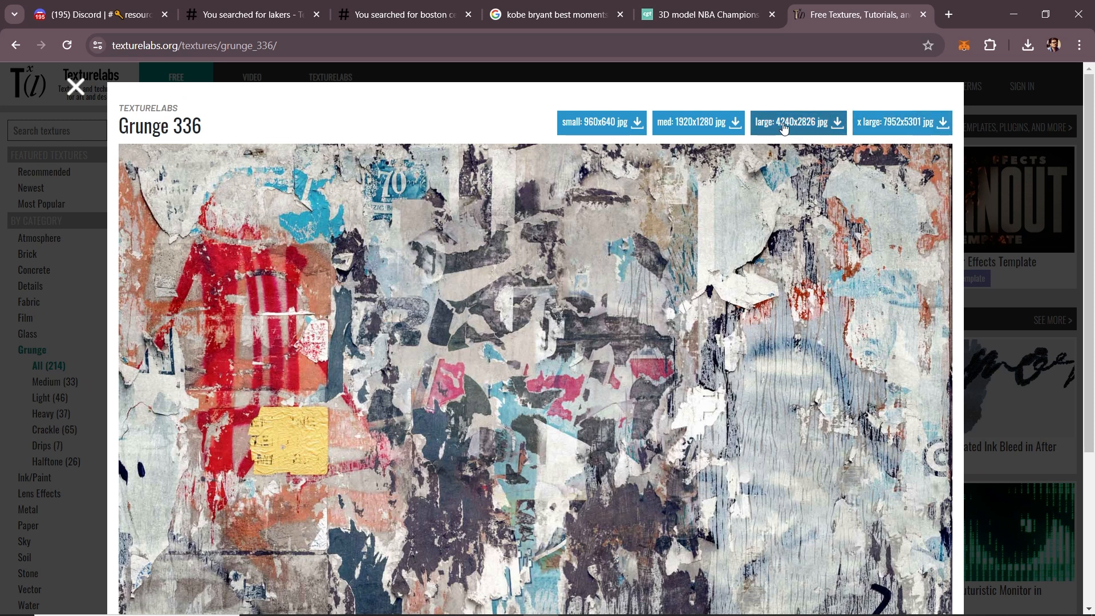
{"action": "left_click", "coordinate": [871, 78]}
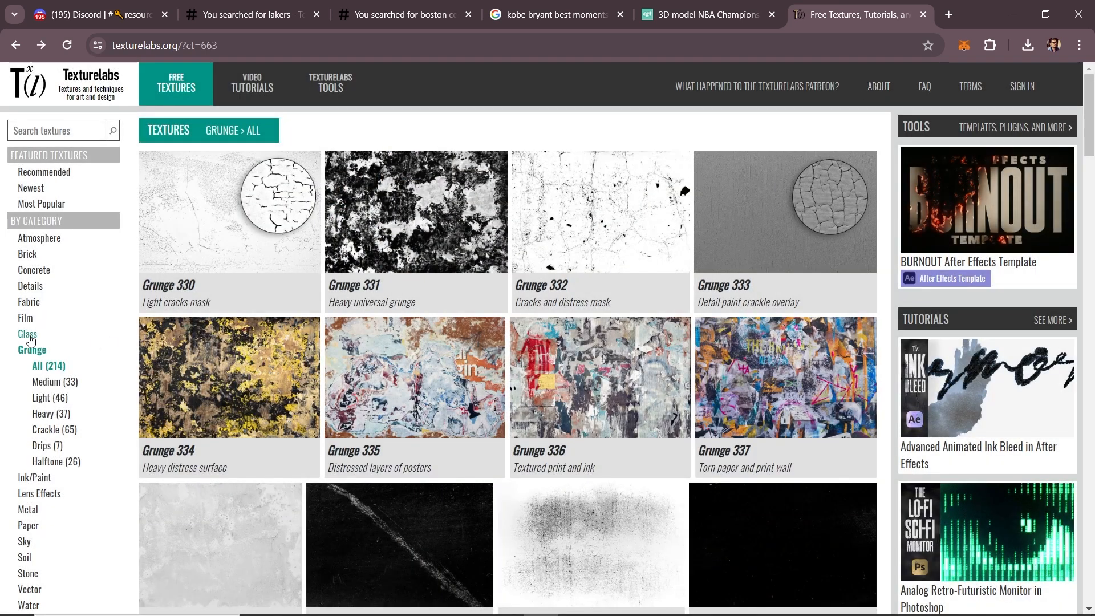
- Browse the Film, Paper, Ink/Paint, Fabric and Print Ink Distress textures on Texturelabs, and switch back to After Effects
{"action": "left_click", "coordinate": [27, 317]}
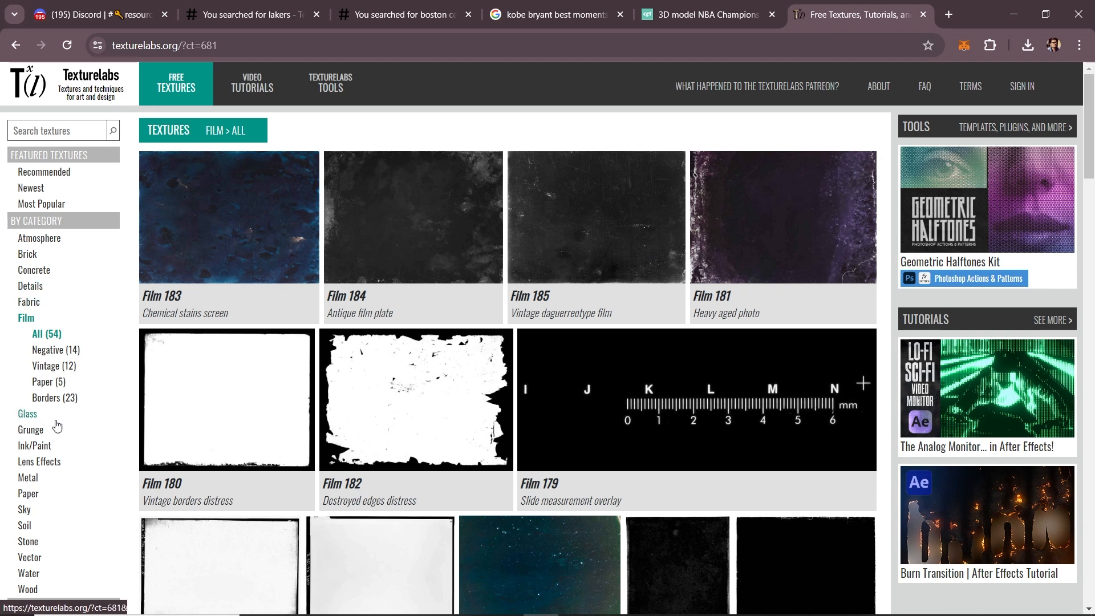
{"action": "left_click", "coordinate": [33, 493]}
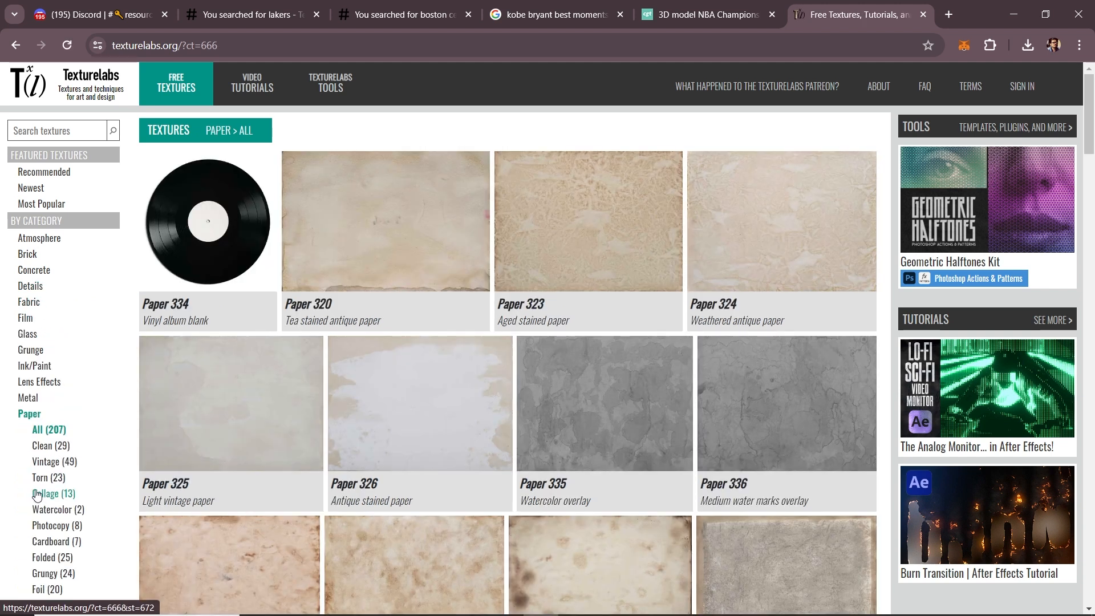
{"action": "left_click", "coordinate": [41, 368]}
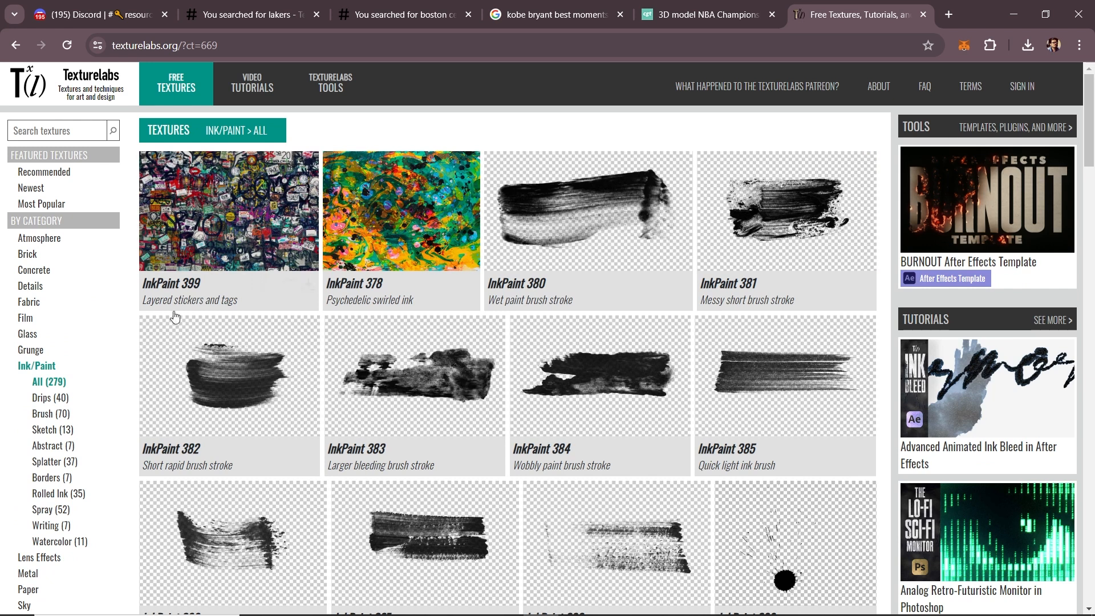
{"action": "left_click", "coordinate": [35, 305]}
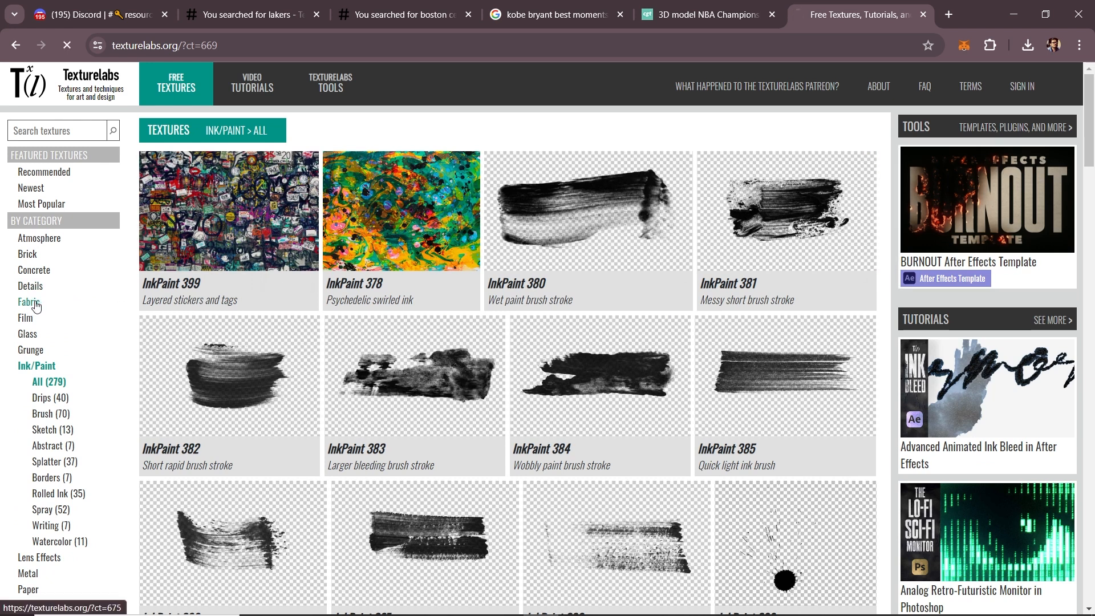
{"action": "left_click_drag", "start_coordinate": [1091, 132], "coordinate": [1090, 180]}
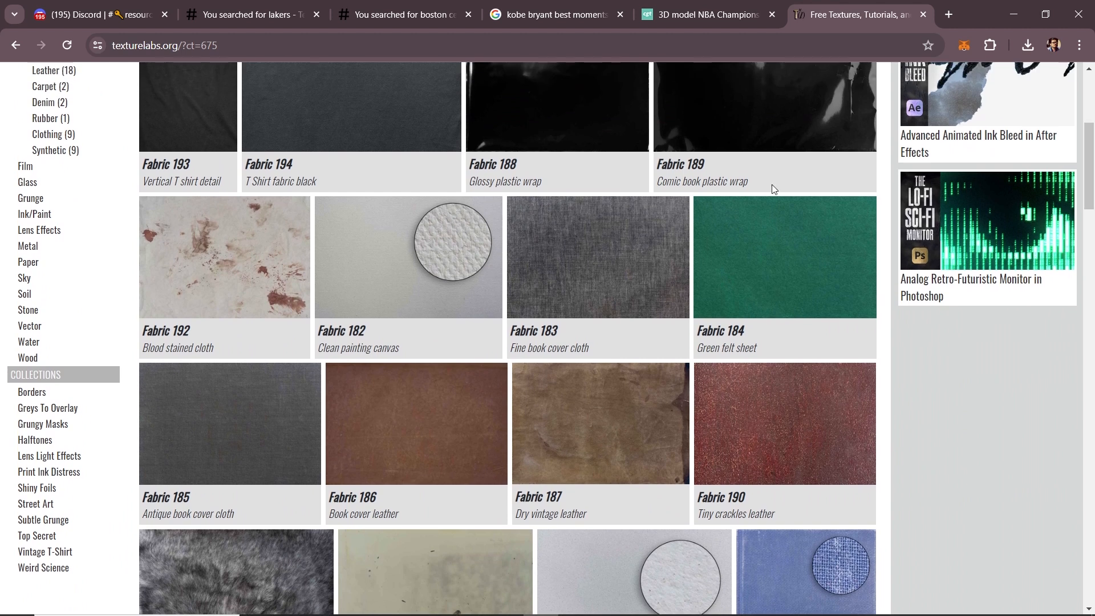
{"action": "left_click", "coordinate": [56, 473]}
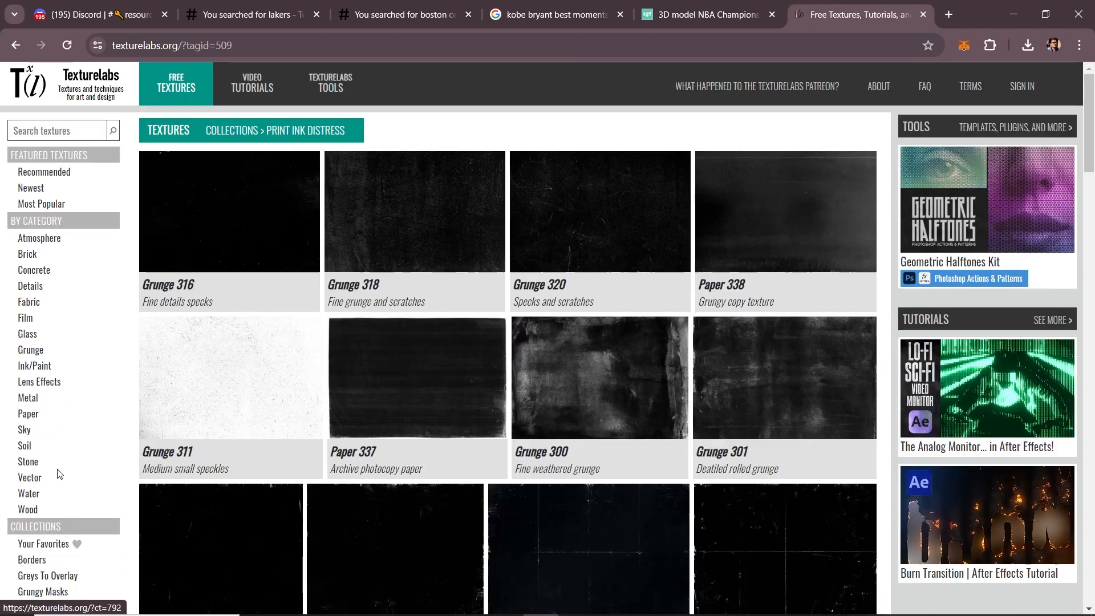
{"action": "left_click_drag", "start_coordinate": [1090, 145], "coordinate": [1072, 298]}
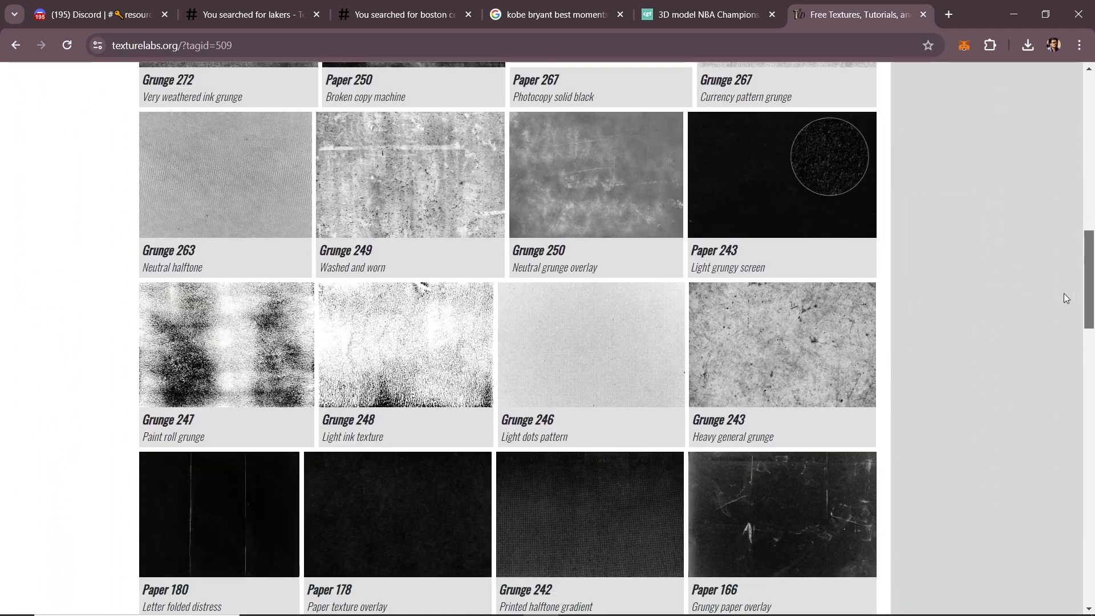
{"action": "key", "text": "alt+Tab"}
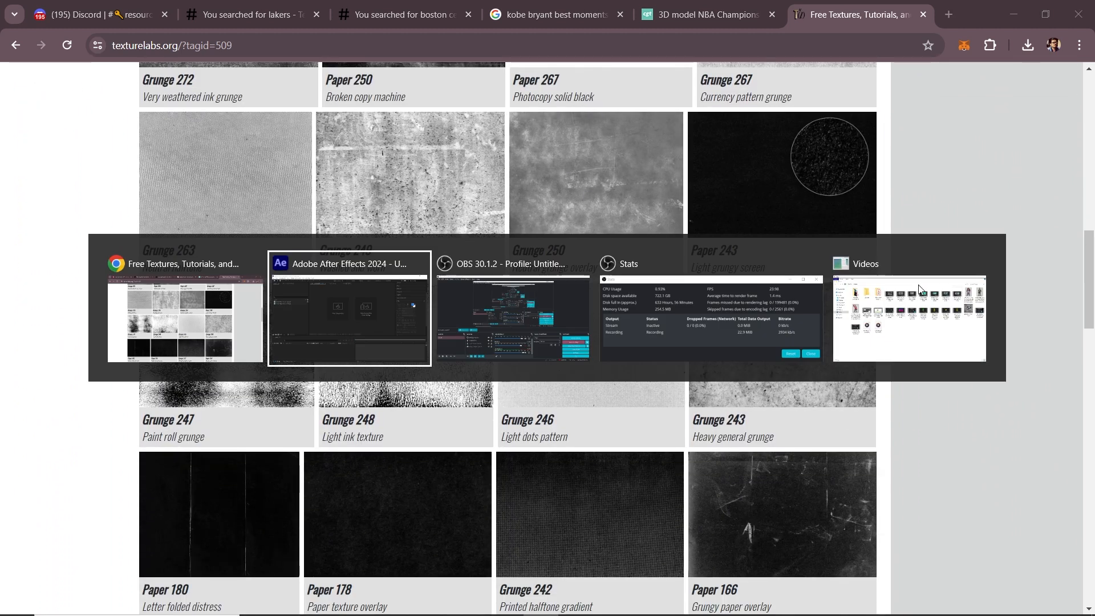
- View the Texturelabs_Grunge_336L.jpg and Texturelabs_Grunge_337L.jpg texture footage one after the other
{"action": "double_click", "coordinate": [98, 191]}
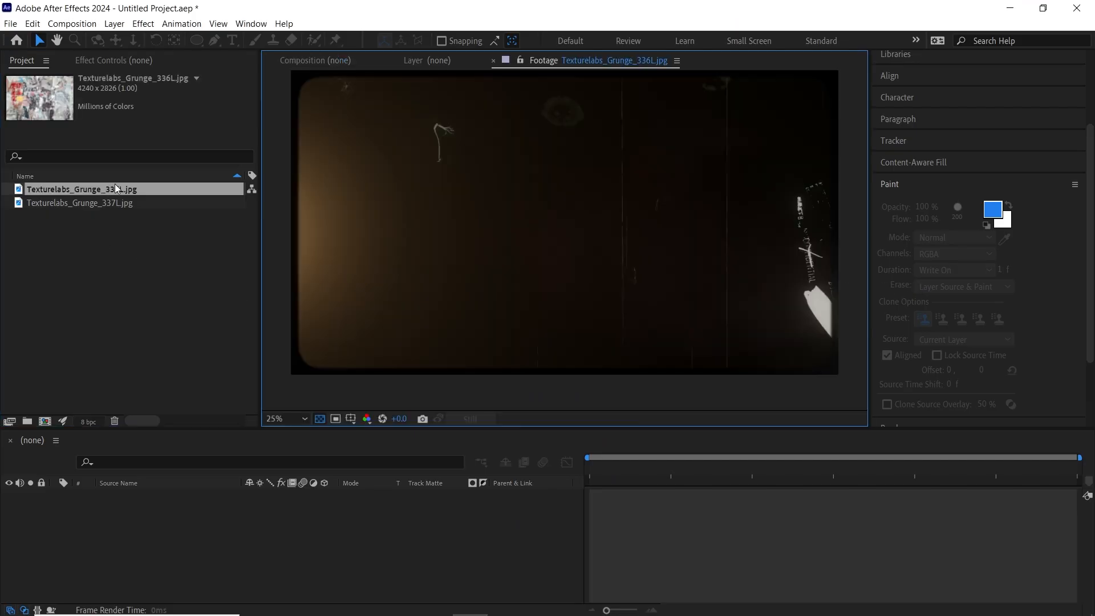
{"action": "key", "text": "comma"}
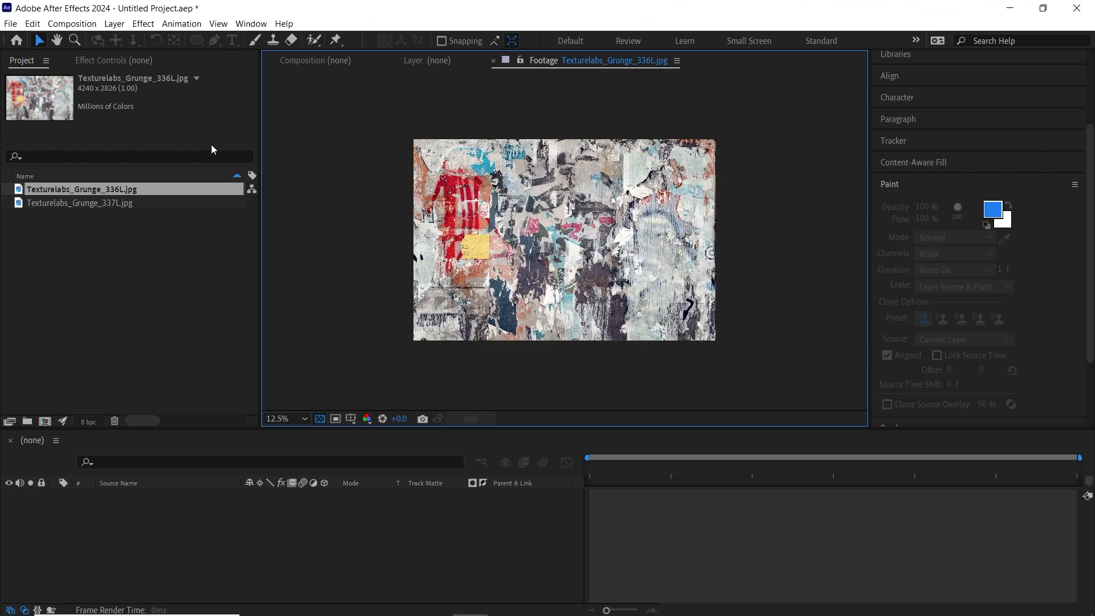
{"action": "double_click", "coordinate": [95, 204]}
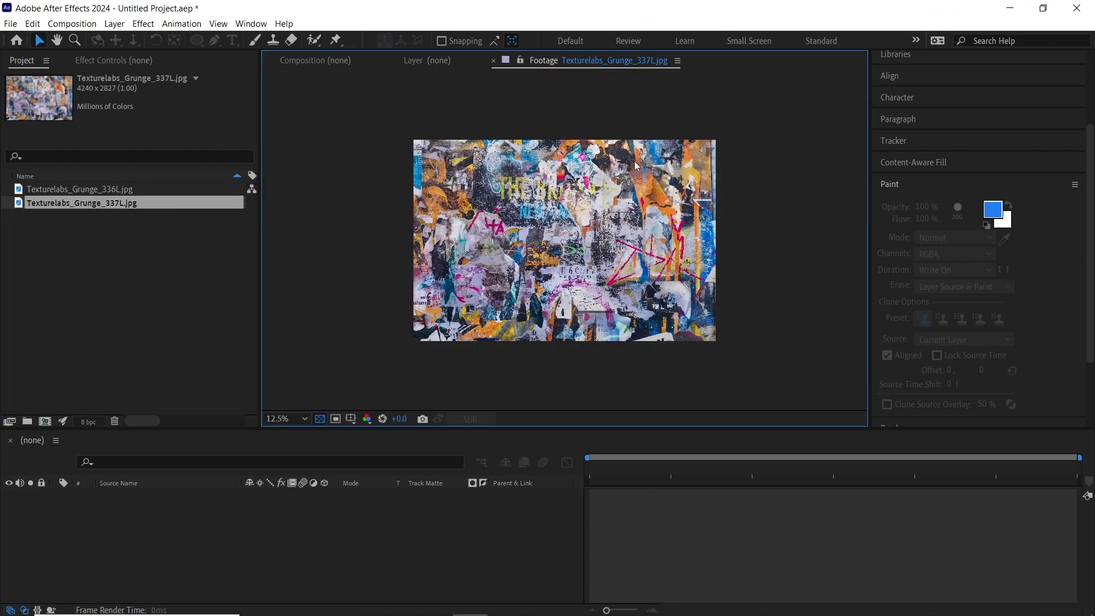
{"action": "key", "text": "period"}
- Create a 1920 x 1080 composition lasting one second and add the Texturelabs_Grunge_336L.jpg texture to it
{"action": "left_click", "coordinate": [44, 421]}
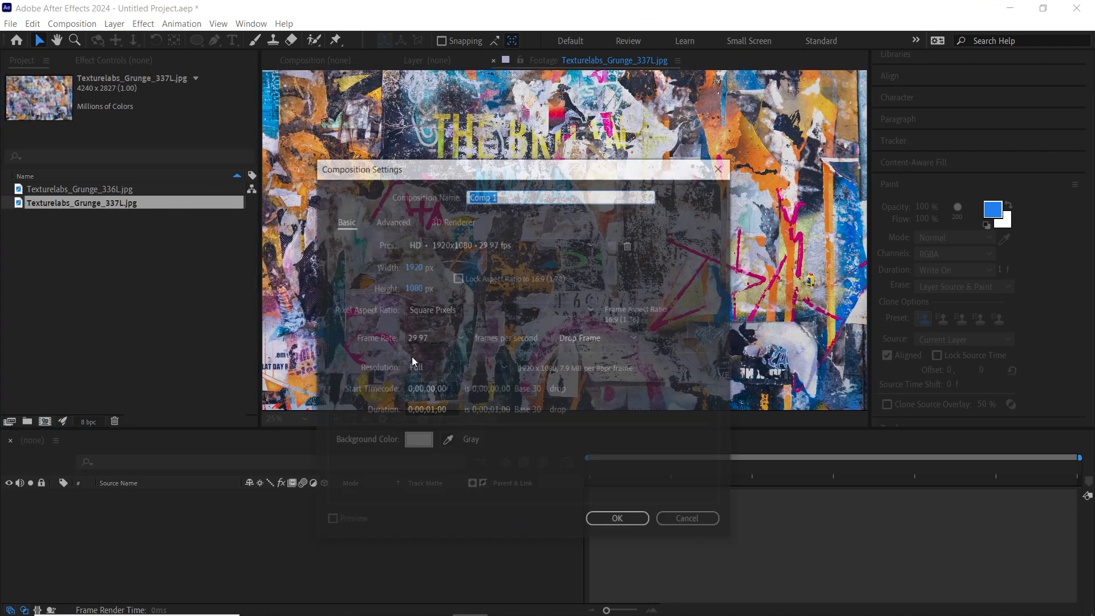
{"action": "left_click", "coordinate": [413, 267]}
{"action": "key", "text": "Tab"}
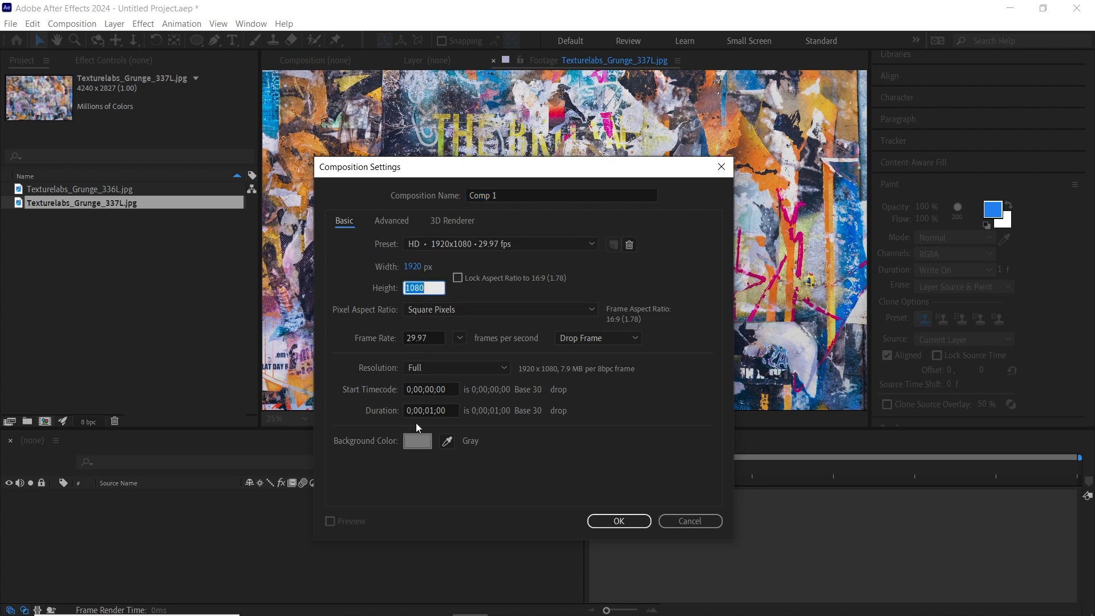
{"action": "left_click", "coordinate": [432, 410]}
{"action": "left_click", "coordinate": [646, 521]}
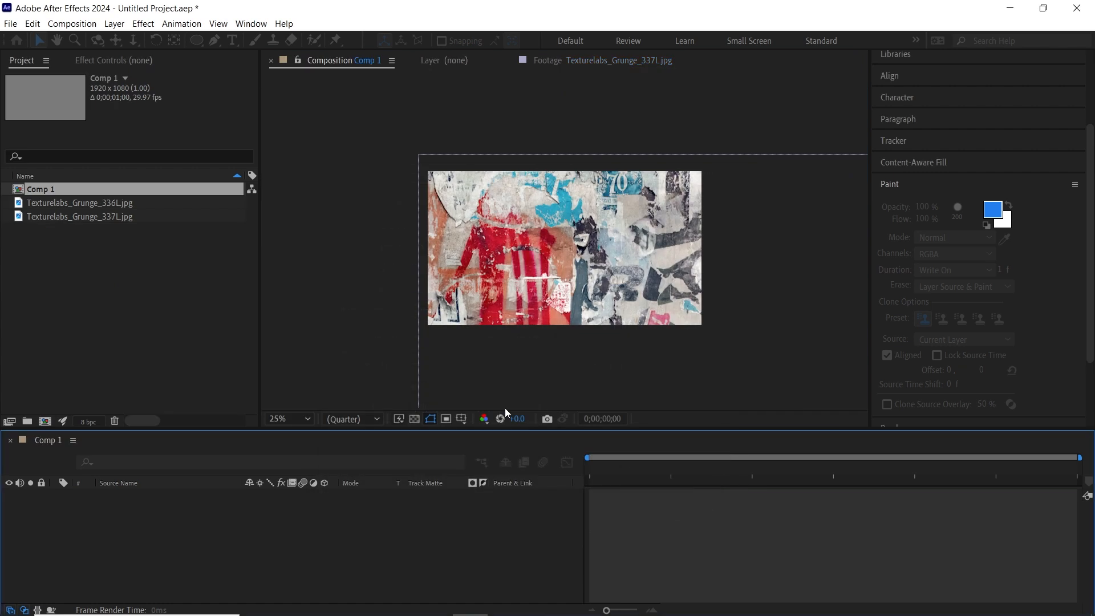
{"action": "left_click_drag", "start_coordinate": [115, 205], "coordinate": [495, 472]}
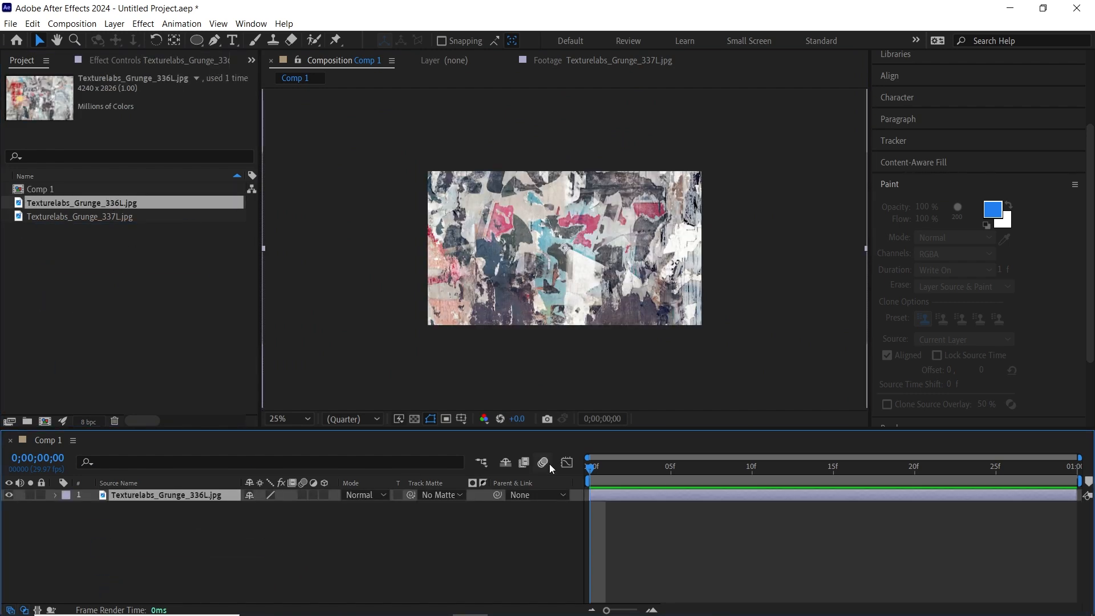
- Split the texture layer at frames 5, 10, 15, 20 and 25 to make six five-frame segments
{"action": "left_click", "coordinate": [673, 469]}
{"action": "key", "text": "ctrl+shift+d"}
{"action": "left_click", "coordinate": [737, 469]}
{"action": "left_click_drag", "start_coordinate": [738, 468], "coordinate": [997, 470]}
{"action": "key", "text": "ctrl+shift+d"}
{"action": "key", "text": "ctrl+shift+d"}
{"action": "key", "text": "ctrl+shift+d"}
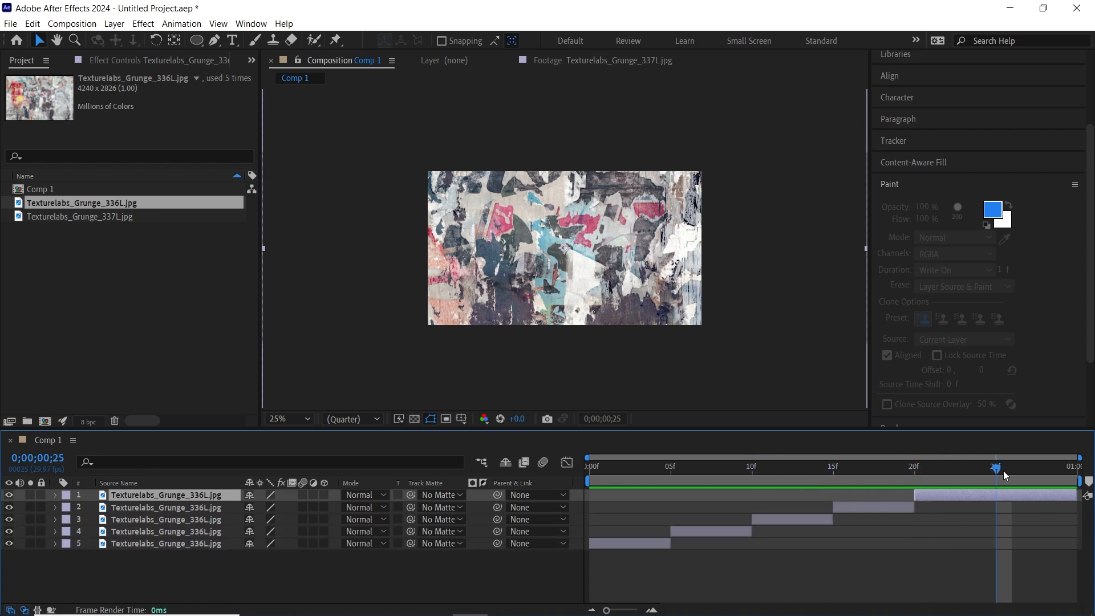
{"action": "key", "text": "ctrl+shift+d"}
{"action": "key", "text": "Home"}
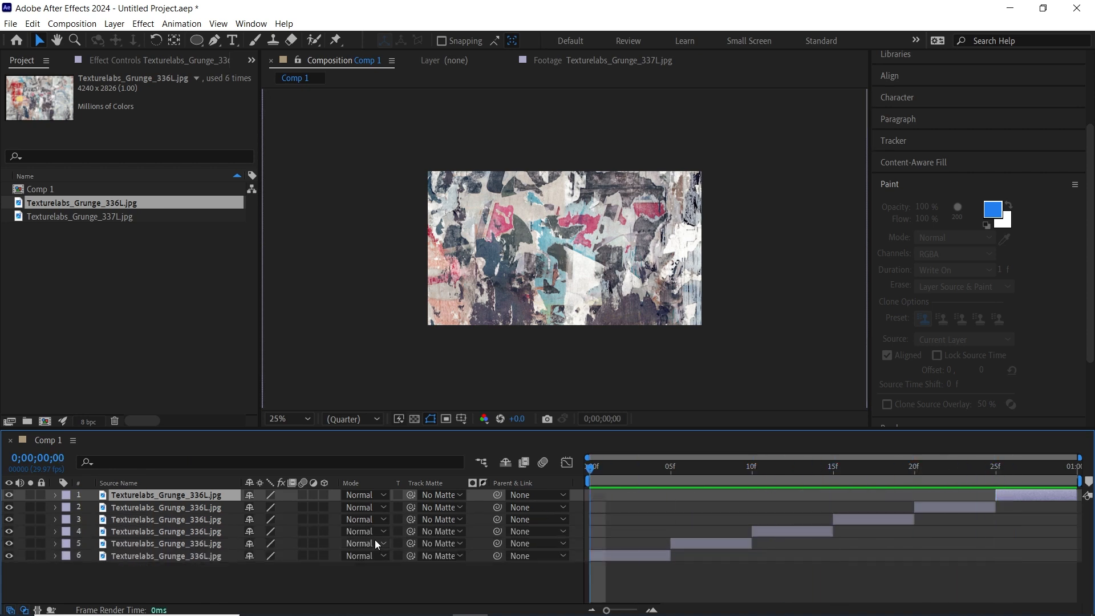
- Reposition the texture in the first and second segments so each shows a different area of the image
{"action": "left_click", "coordinate": [213, 555]}
{"action": "left_click_drag", "start_coordinate": [615, 245], "coordinate": [761, 359]}
{"action": "left_click", "coordinate": [702, 468]}
{"action": "left_click_drag", "start_coordinate": [659, 348], "coordinate": [746, 240]}
- Scale down the texture in the second segment and set its rotation to 90 degrees
{"action": "key", "text": "s"}
{"action": "left_click_drag", "start_coordinate": [276, 556], "coordinate": [405, 455]}
{"action": "key", "text": "r"}
{"action": "left_click_drag", "start_coordinate": [450, 266], "coordinate": [476, 273]}
{"action": "key", "text": "w"}
{"action": "left_click_drag", "start_coordinate": [265, 555], "coordinate": [322, 544]}
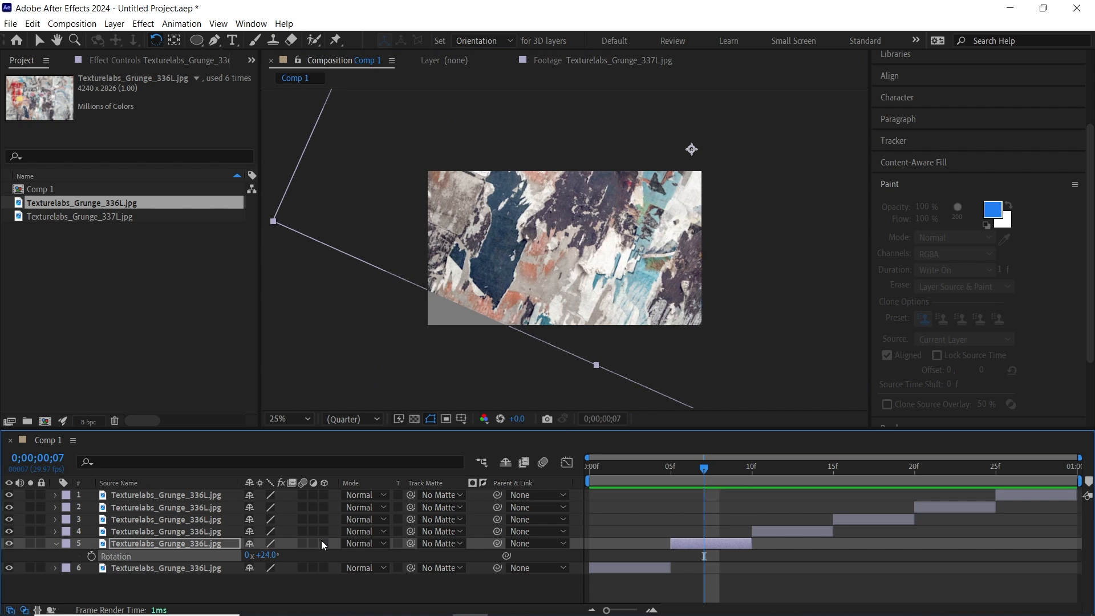
{"action": "left_click", "coordinate": [268, 555]}
{"action": "type", "text": "90"}
{"action": "key", "text": "Return"}
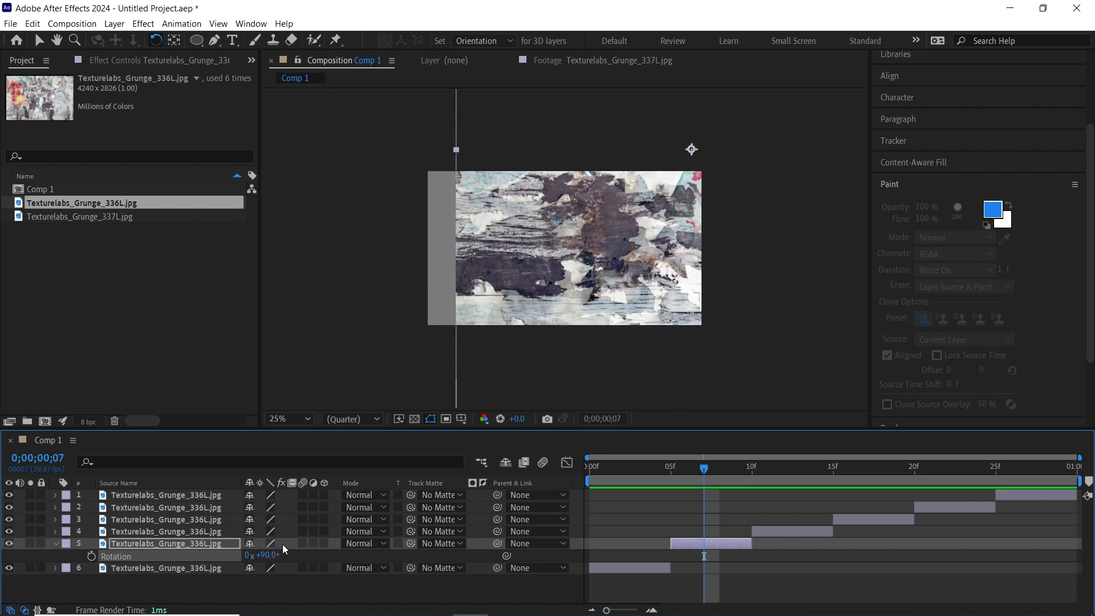
- Return to the Selection tool, shift the texture in the frame, and select the segment starting at frame 15
{"action": "key", "text": "v"}
{"action": "key", "text": "space"}
{"action": "left_click", "coordinate": [802, 482]}
{"action": "left_click_drag", "start_coordinate": [504, 345], "coordinate": [476, 317]}
{"action": "left_click", "coordinate": [850, 469]}
{"action": "left_click", "coordinate": [869, 518]}
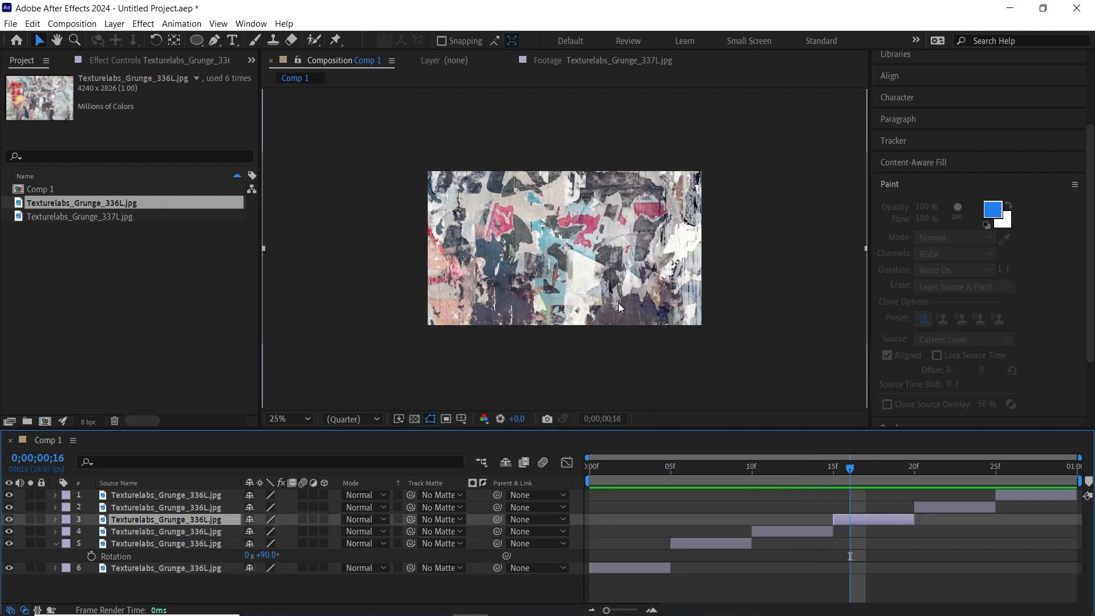
- Scale the texture in the fifth segment to 134% and reposition it over its pale, weathered area
{"action": "left_click", "coordinate": [928, 468]}
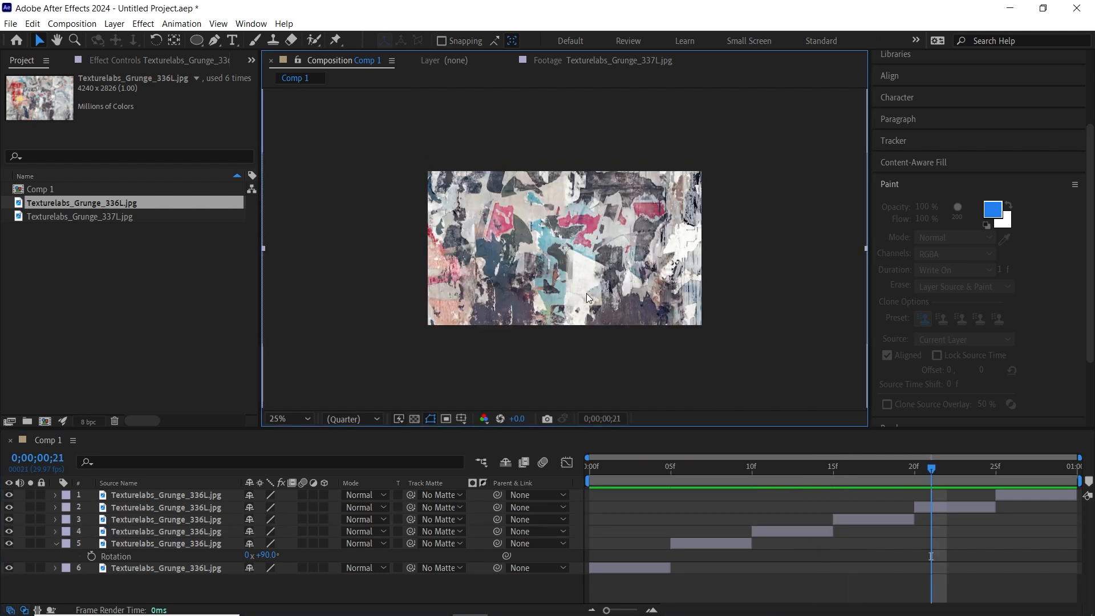
{"action": "left_click_drag", "start_coordinate": [583, 171], "coordinate": [455, 207]}
{"action": "key", "text": "s"}
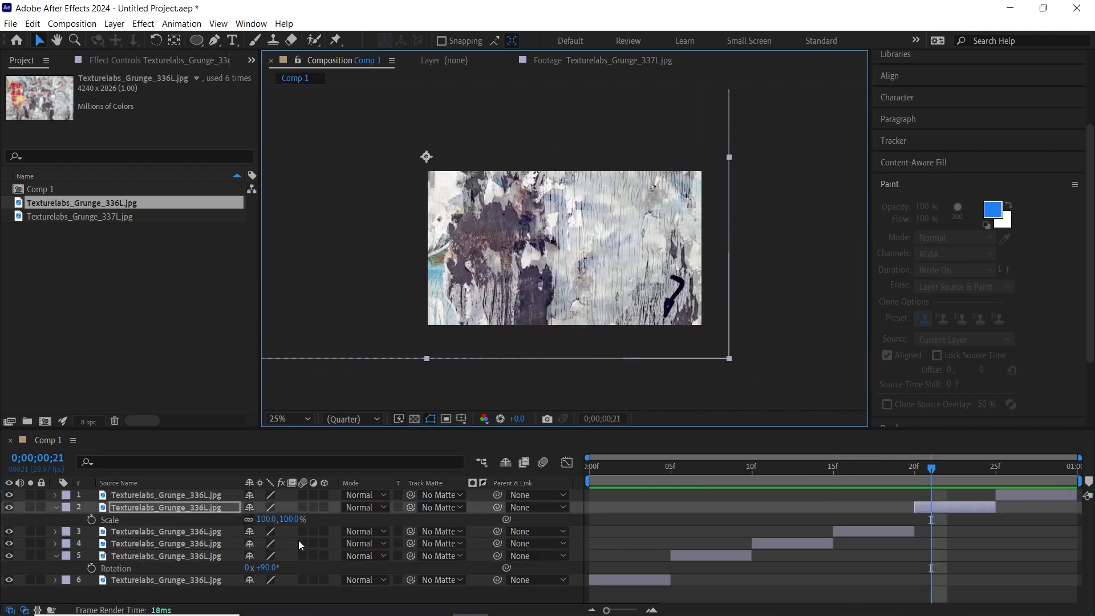
{"action": "left_click_drag", "start_coordinate": [277, 520], "coordinate": [301, 523]}
{"action": "left_click_drag", "start_coordinate": [658, 253], "coordinate": [574, 204]}
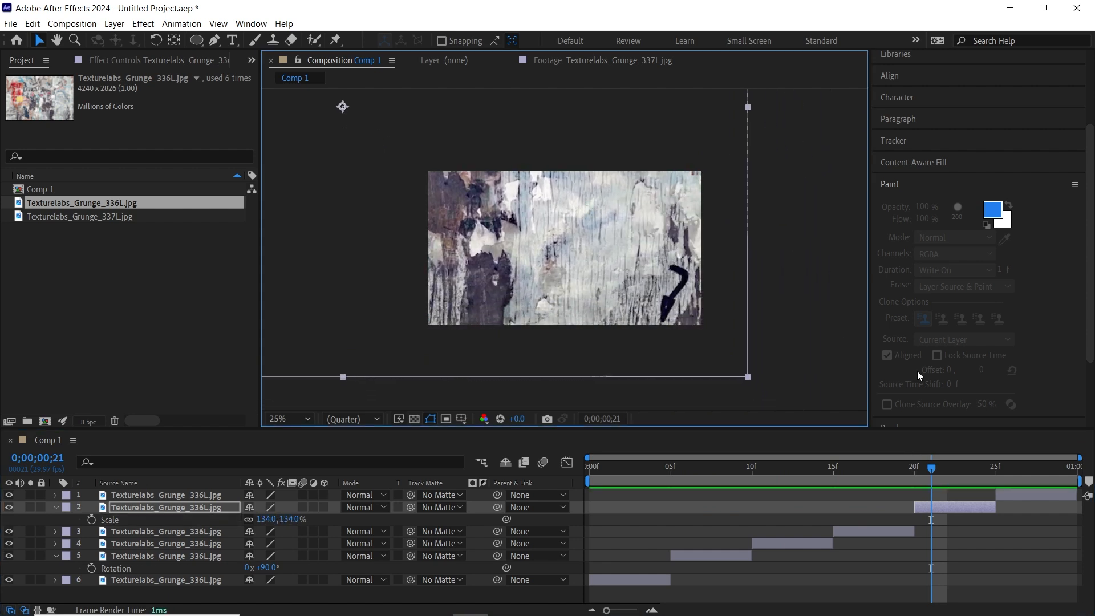
- Reposition the texture in the last segment to show the red and yellow area
{"action": "left_click", "coordinate": [1030, 469]}
{"action": "left_click", "coordinate": [197, 495]}
{"action": "left_click_drag", "start_coordinate": [601, 248], "coordinate": [684, 235]}
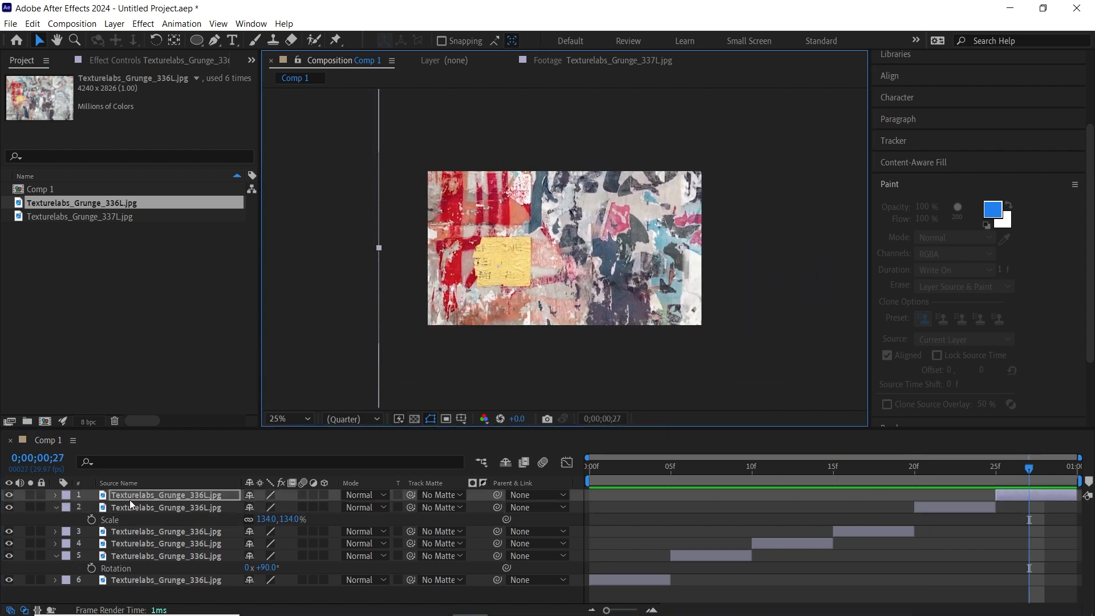
- Collapse the layer properties and replace the source of layers 1, 3 and 5 with Texturelabs_Grunge_337L.jpg
{"action": "left_click", "coordinate": [57, 507]}
{"action": "left_click", "coordinate": [145, 547]}
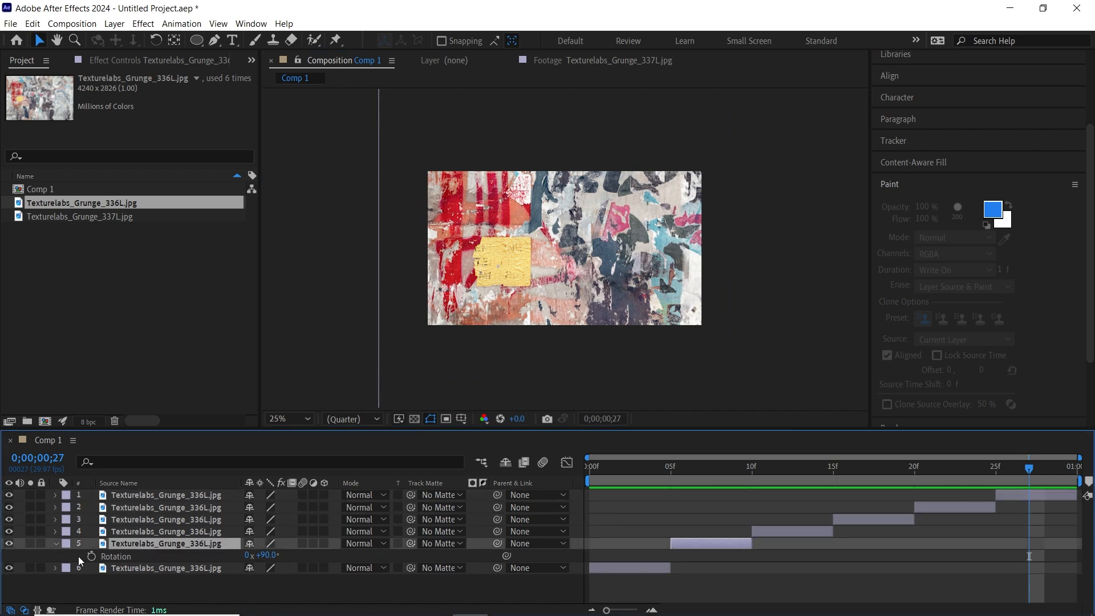
{"action": "left_click", "coordinate": [56, 546]}
{"action": "left_click", "coordinate": [160, 520], "text": "ctrl"}
{"action": "left_click", "coordinate": [172, 498], "text": "ctrl"}
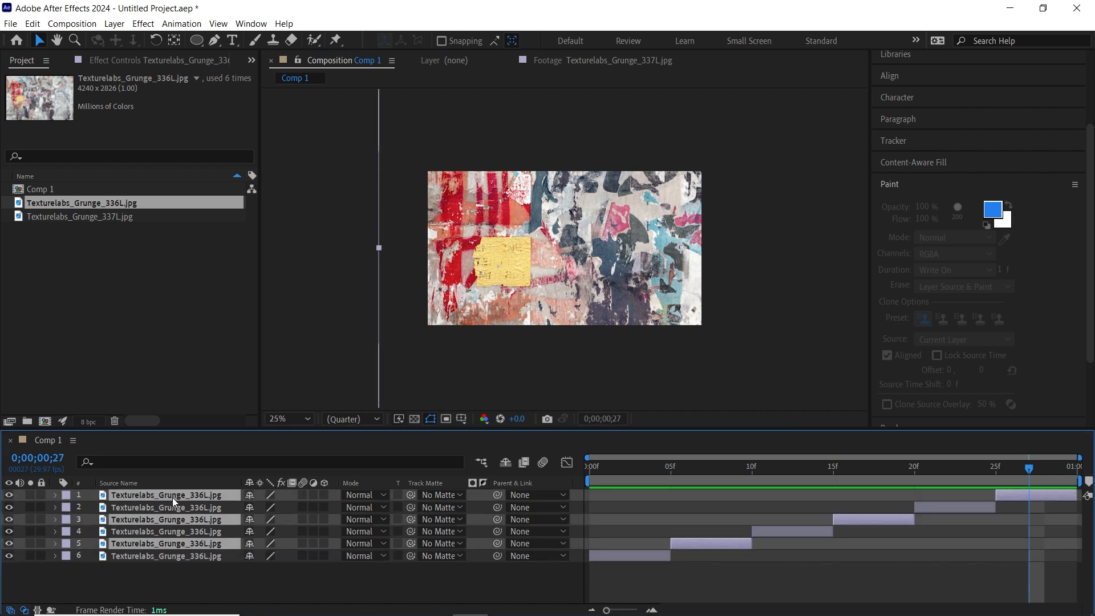
{"action": "left_click_drag", "start_coordinate": [123, 218], "coordinate": [199, 497]}
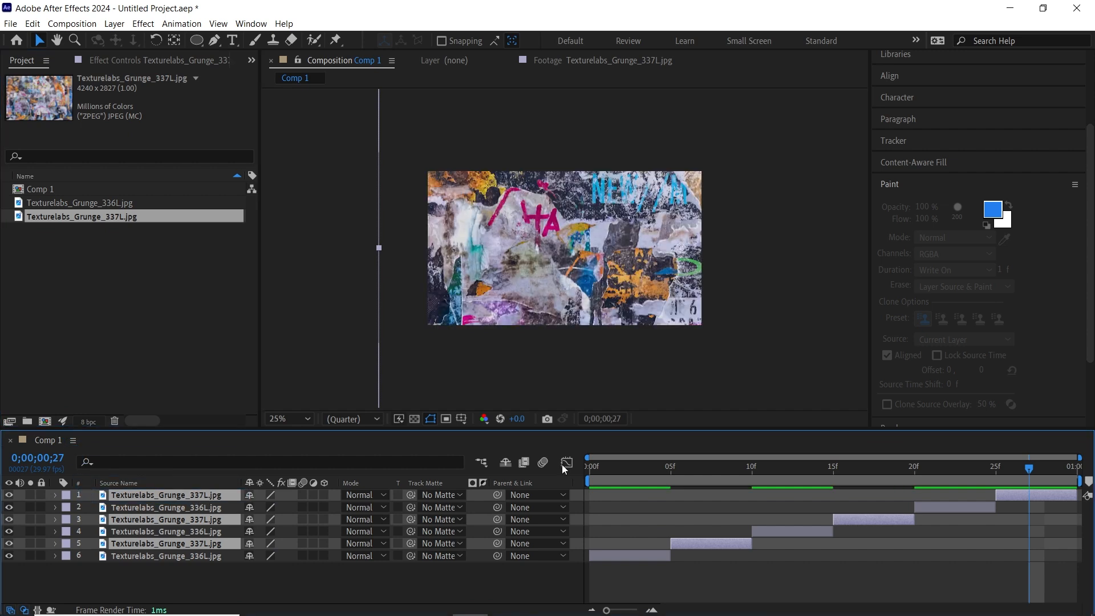
- Play back the alternating texture sequence from the start, and deselect the layers
{"action": "key", "text": "space"}
{"action": "left_click", "coordinate": [591, 469]}
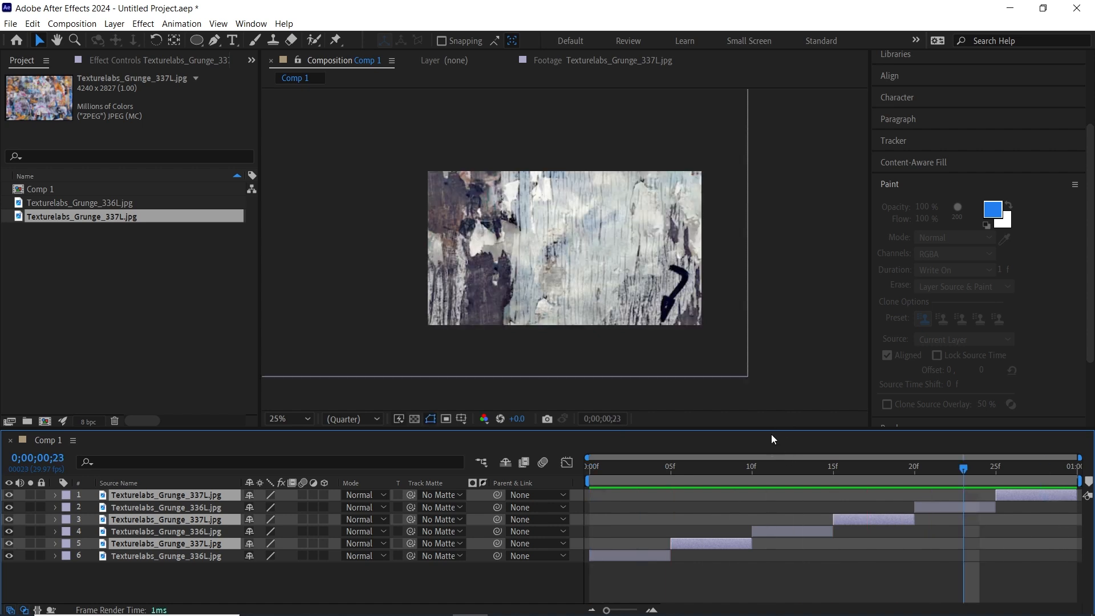
{"action": "key", "text": "space"}
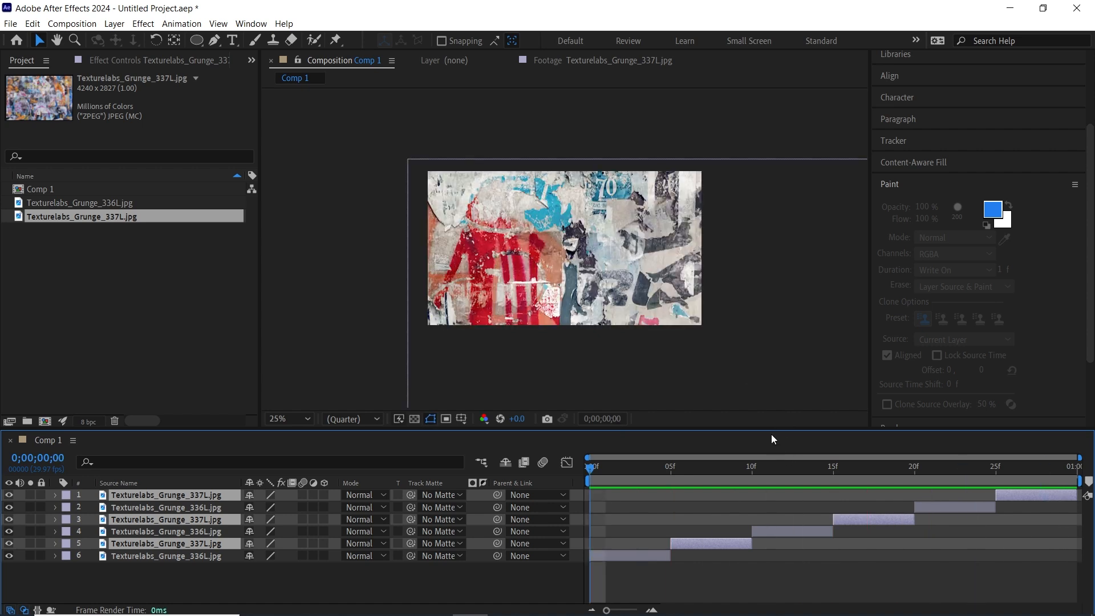
{"action": "left_click", "coordinate": [520, 581]}
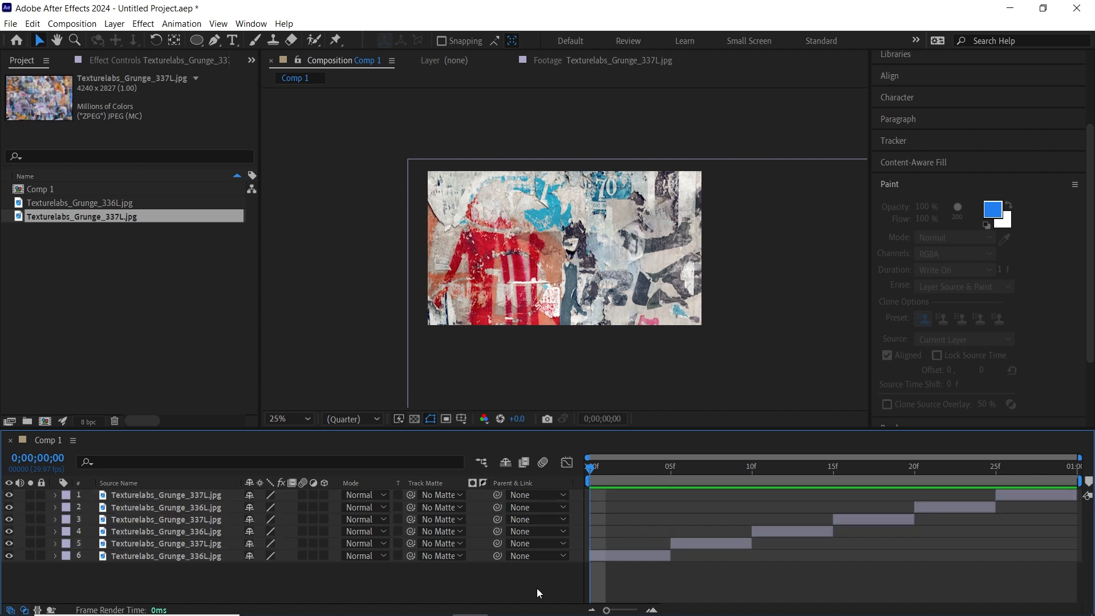